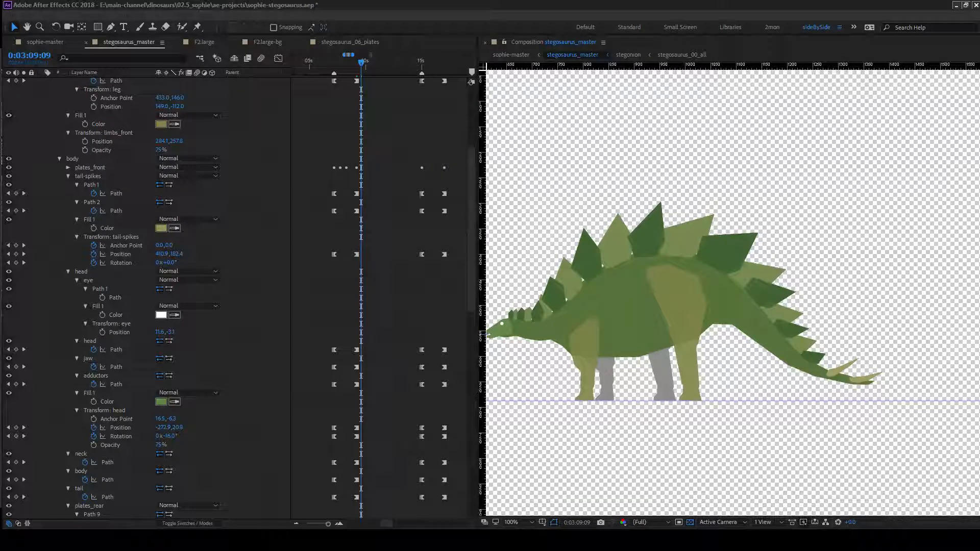
Scrub the stegosaurus animation near 0:03:10:04, then review its appearance in the sophie-master composition up to 0:03:42:14.
{"action": "key", "text": "ctrl+a"}
{"action": "left_click", "coordinate": [338, 238]}
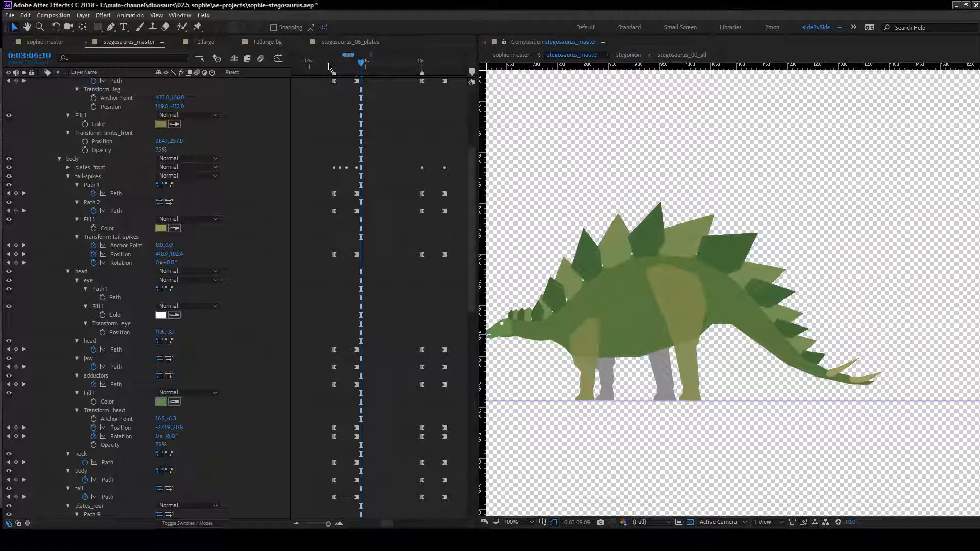
{"action": "mouse_move", "coordinate": [330, 66]}
{"action": "left_mouse_down"}
{"action": "mouse_move", "coordinate": [361, 69]}
{"action": "mouse_move", "coordinate": [337, 71]}
{"action": "mouse_move", "coordinate": [350, 76]}
{"action": "mouse_move", "coordinate": [368, 69]}
{"action": "left_mouse_up"}
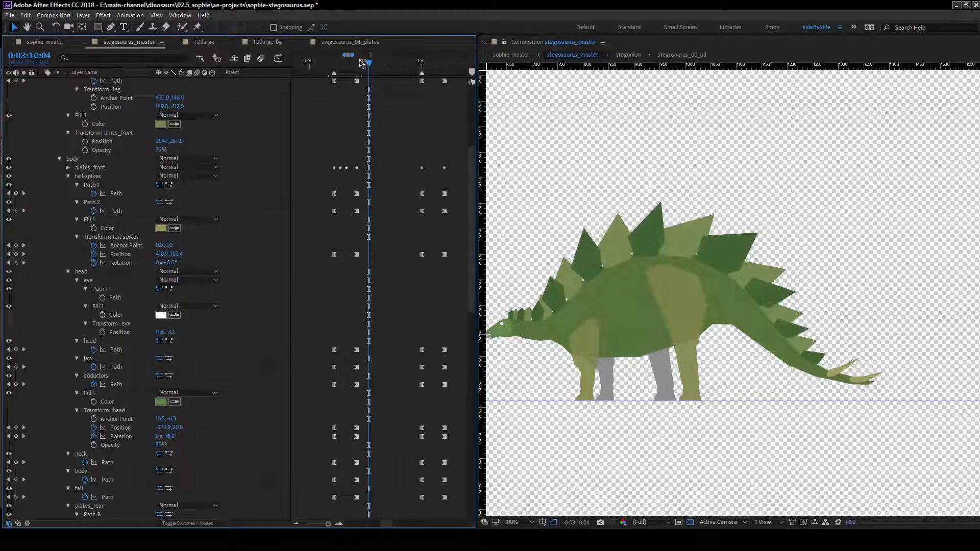
{"action": "left_click", "coordinate": [40, 43]}
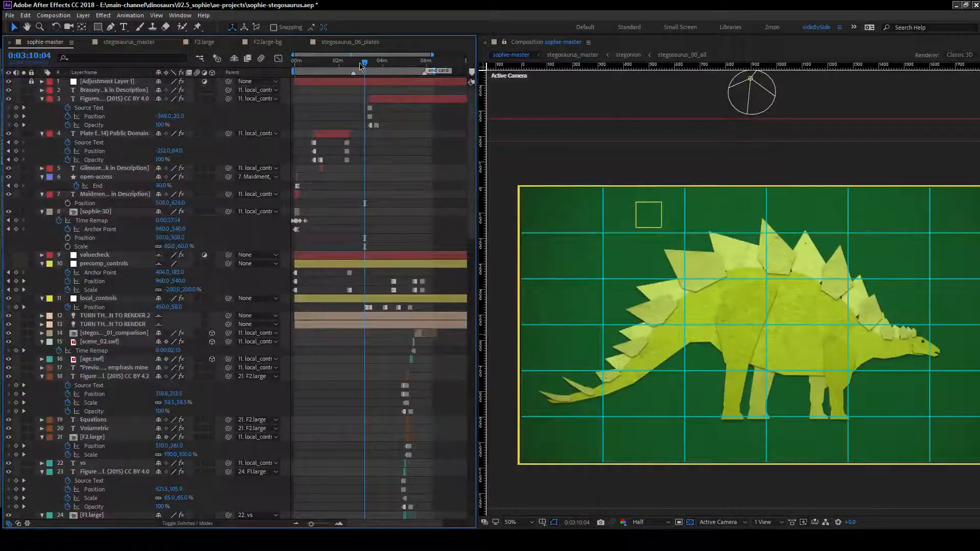
{"action": "mouse_move", "coordinate": [365, 63]}
{"action": "left_mouse_down"}
{"action": "mouse_move", "coordinate": [341, 66]}
{"action": "mouse_move", "coordinate": [376, 63]}
{"action": "left_mouse_up"}
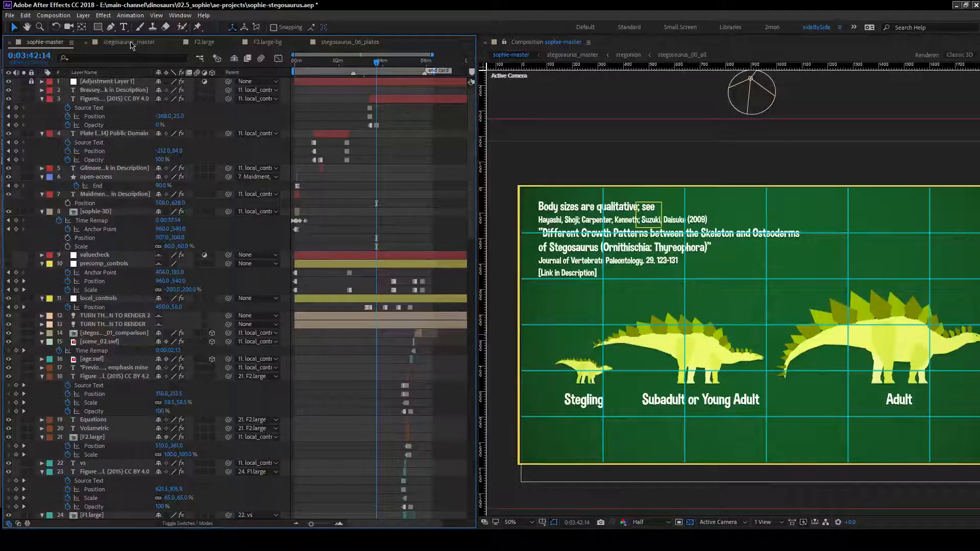
Preview the stegosaurus_master motion starting at 0:04:08:01 and hide the stegonion layer.
{"action": "left_click", "coordinate": [131, 43]}
{"action": "left_click_drag", "start_coordinate": [411, 64], "coordinate": [426, 65]}
{"action": "left_click_drag", "start_coordinate": [386, 524], "coordinate": [397, 521]}
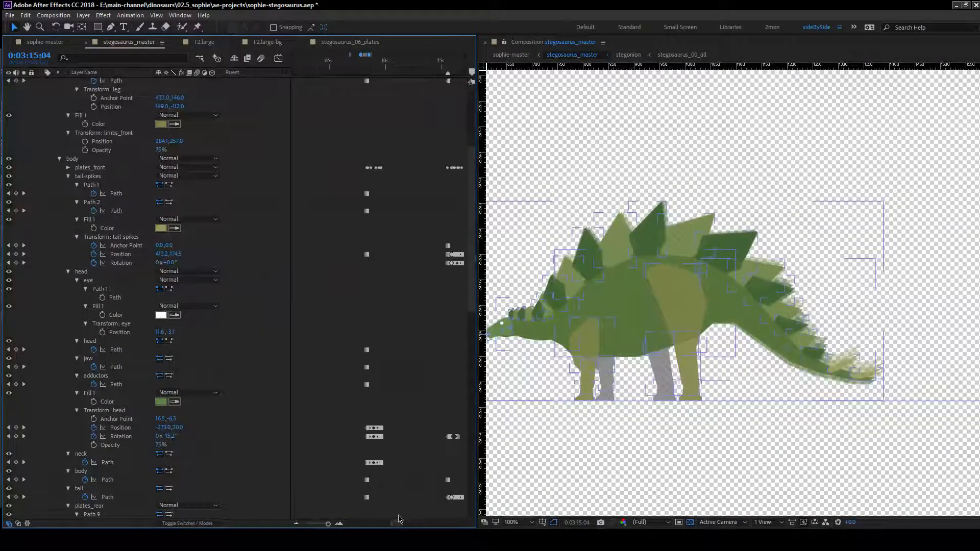
{"action": "left_click_drag", "start_coordinate": [356, 64], "coordinate": [371, 68]}
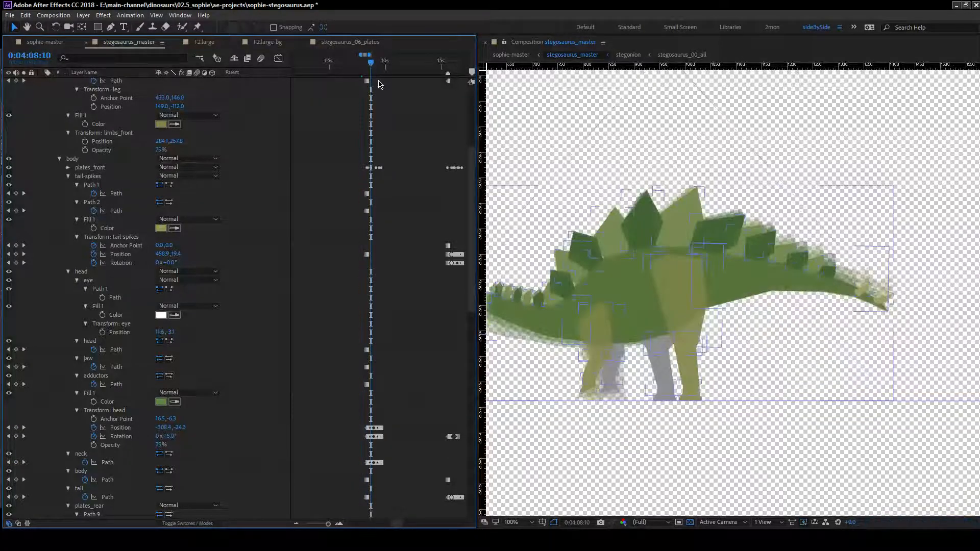
{"action": "scroll", "coordinate": [106, 416], "scroll_direction": "down", "scroll_amount": 10}
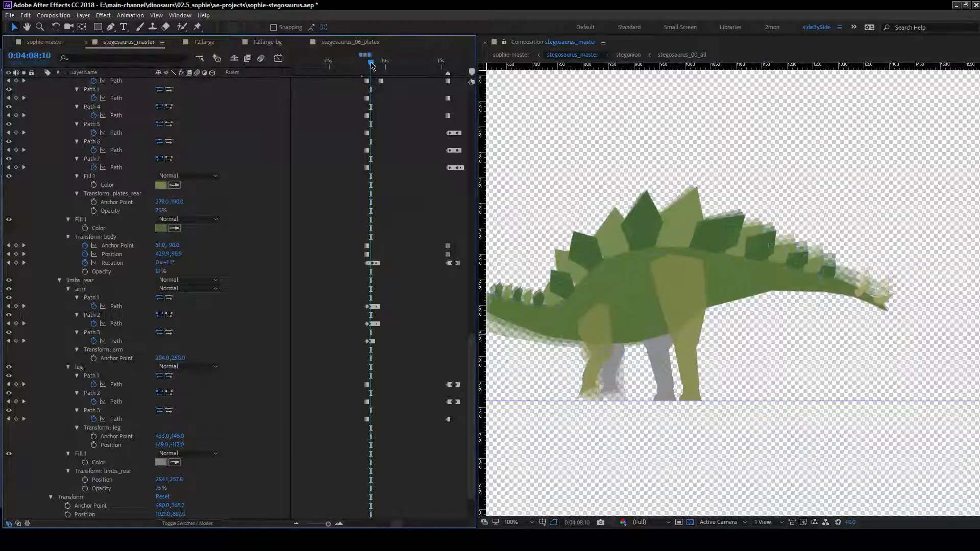
{"action": "left_click_drag", "start_coordinate": [371, 65], "coordinate": [364, 66]}
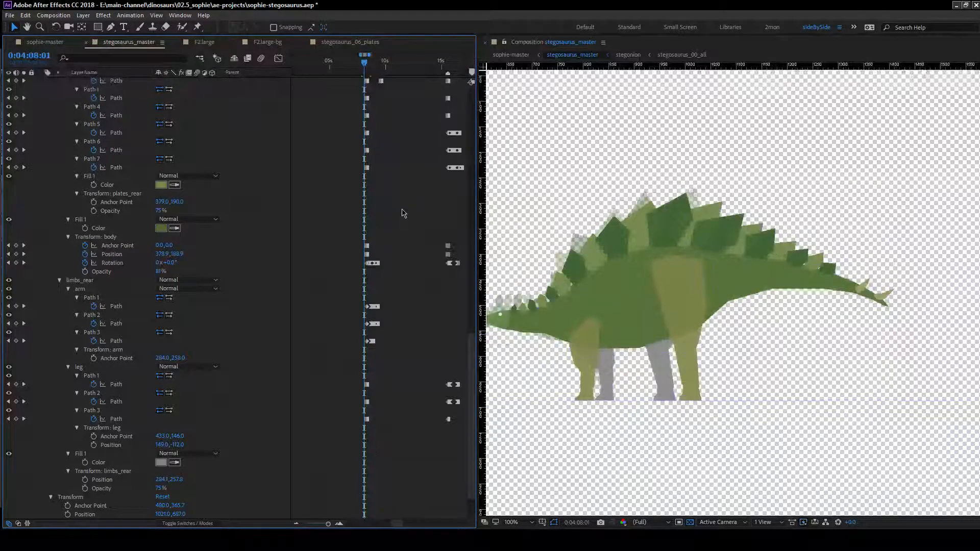
{"action": "key", "text": "space"}
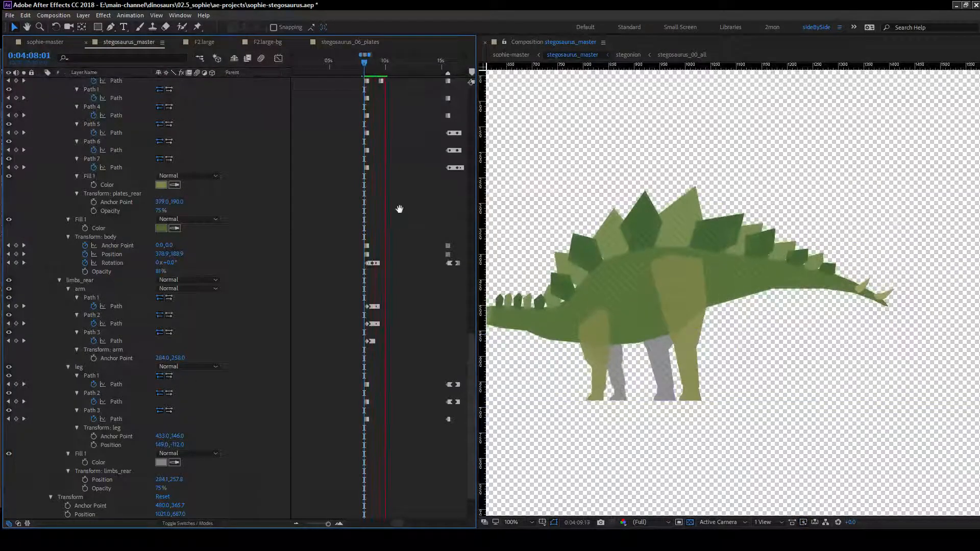
{"action": "key", "text": "space"}
{"action": "scroll", "coordinate": [128, 412], "scroll_direction": "down", "scroll_amount": 3}
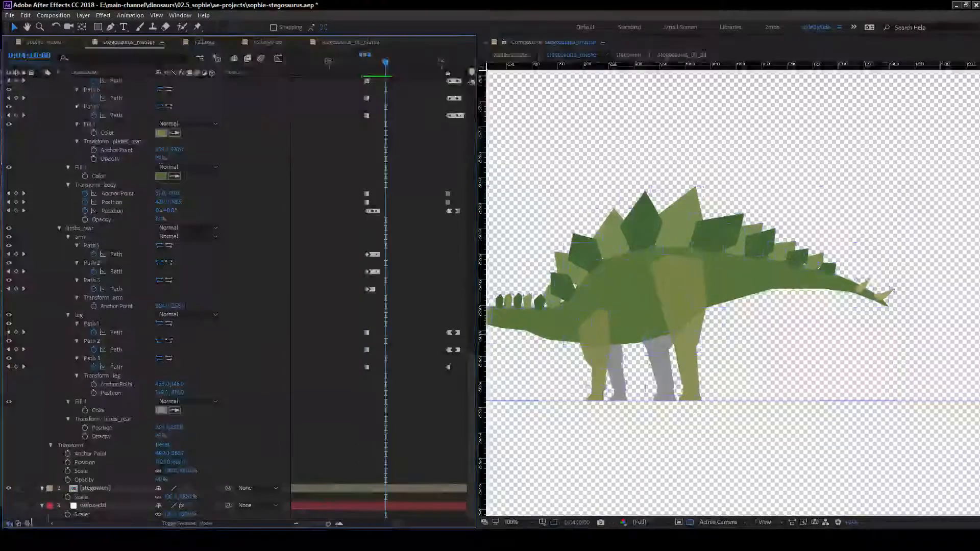
{"action": "left_click", "coordinate": [9, 488]}
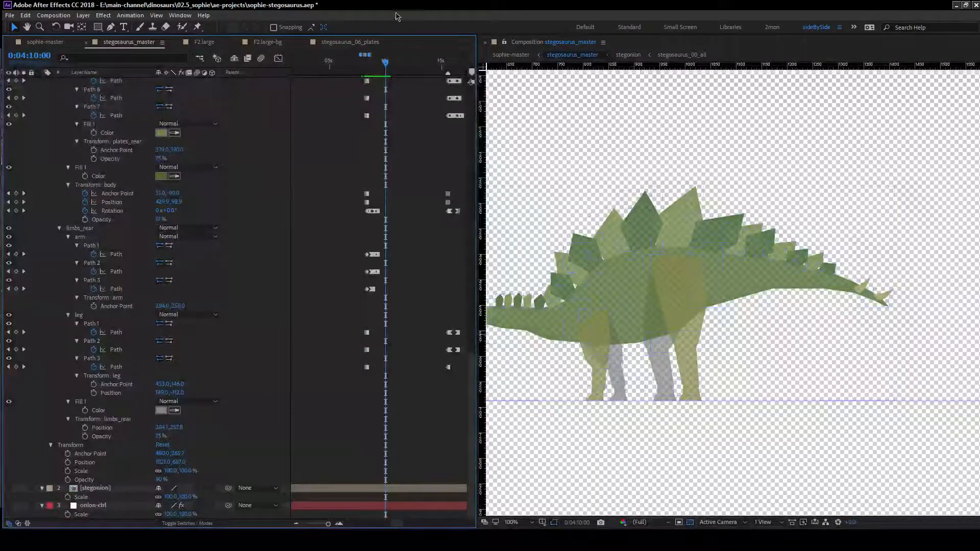
Scrub through the body, plate and tail motion around 0:04:08, 0:04:16 and 0:04:30 to examine the movement.
{"action": "left_click_drag", "start_coordinate": [386, 65], "coordinate": [369, 66]}
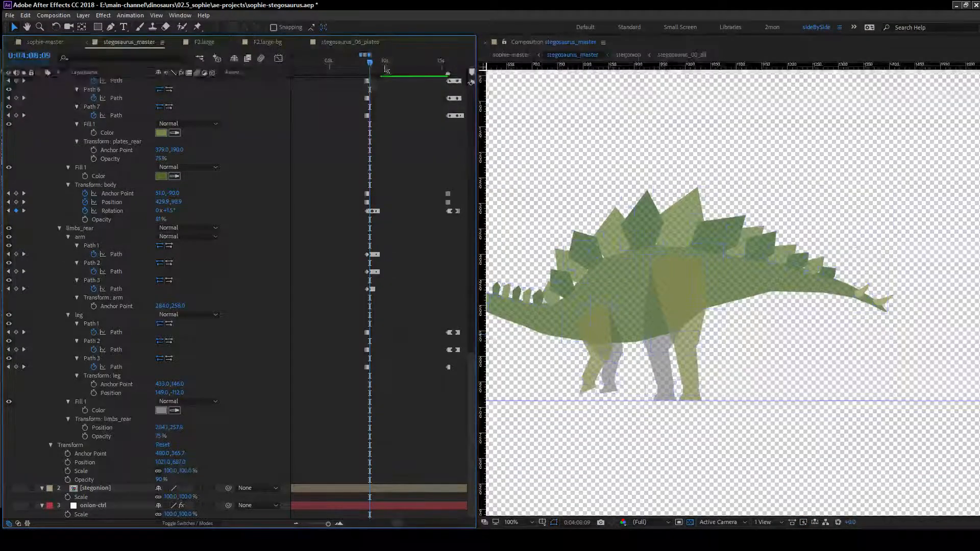
{"action": "left_click_drag", "start_coordinate": [371, 67], "coordinate": [453, 67]}
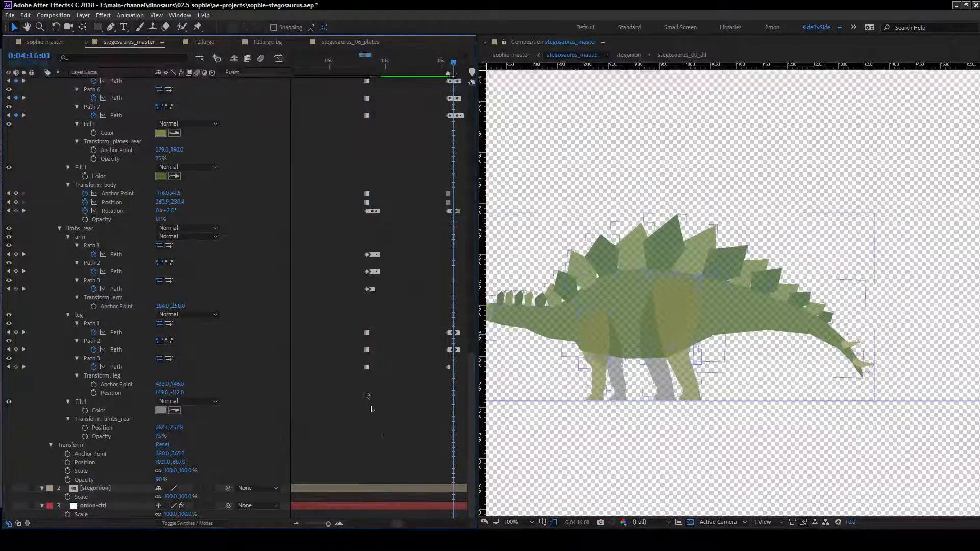
{"action": "left_click_drag", "start_coordinate": [401, 525], "coordinate": [402, 525]}
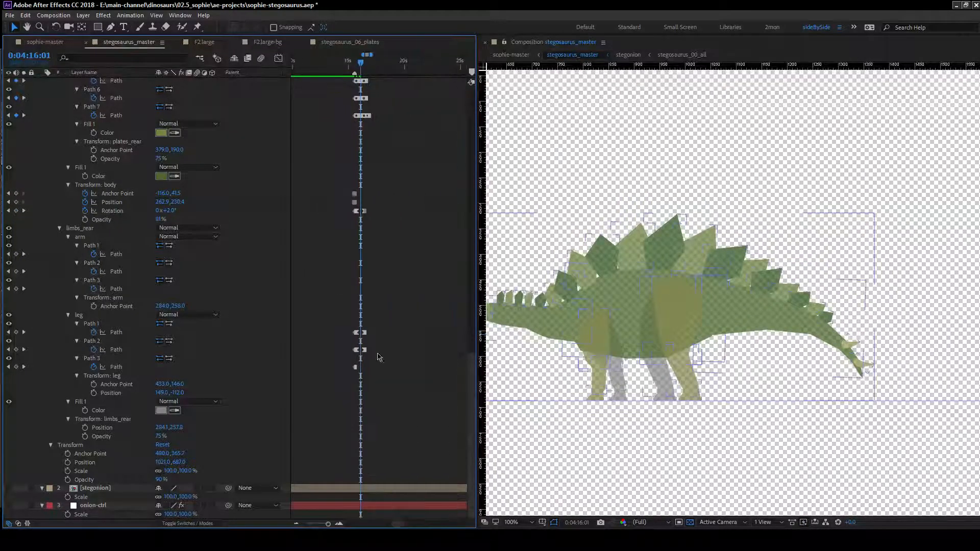
{"action": "left_click_drag", "start_coordinate": [360, 65], "coordinate": [372, 65]}
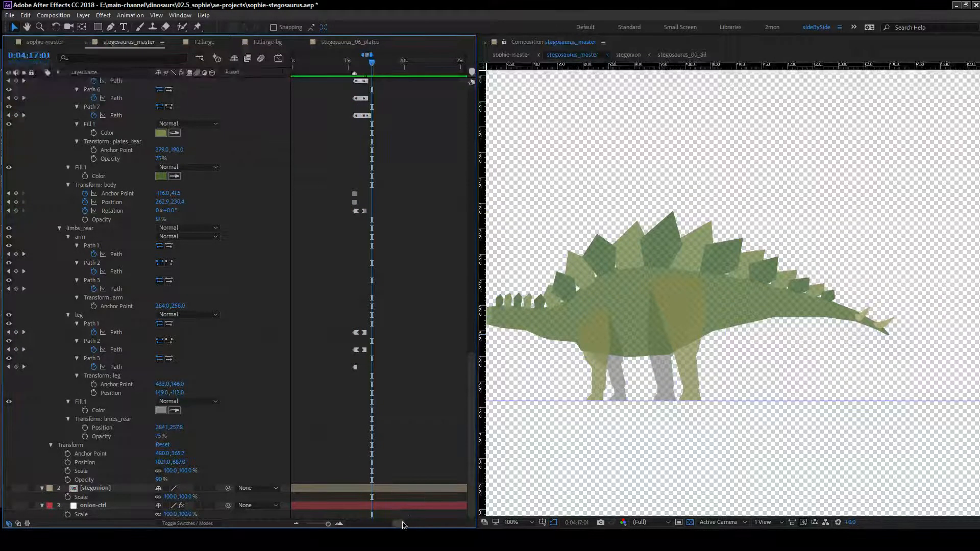
{"action": "left_click_drag", "start_coordinate": [402, 525], "coordinate": [405, 525]}
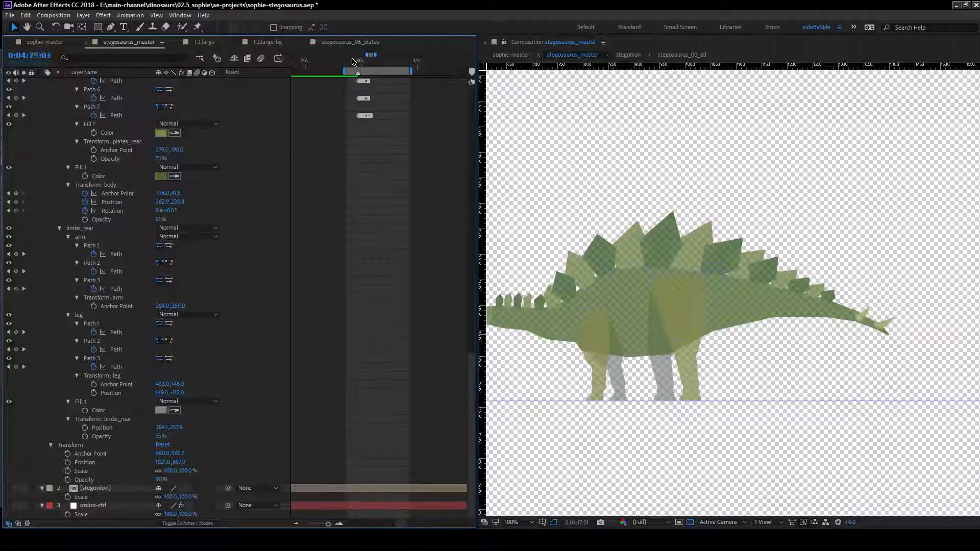
{"action": "left_click_drag", "start_coordinate": [354, 62], "coordinate": [368, 64]}
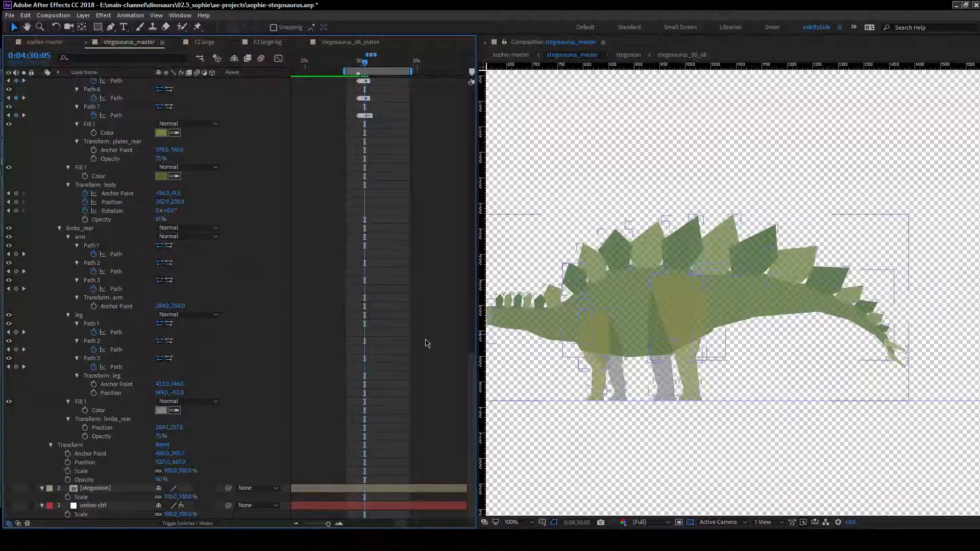
{"action": "left_click", "coordinate": [337, 524]}
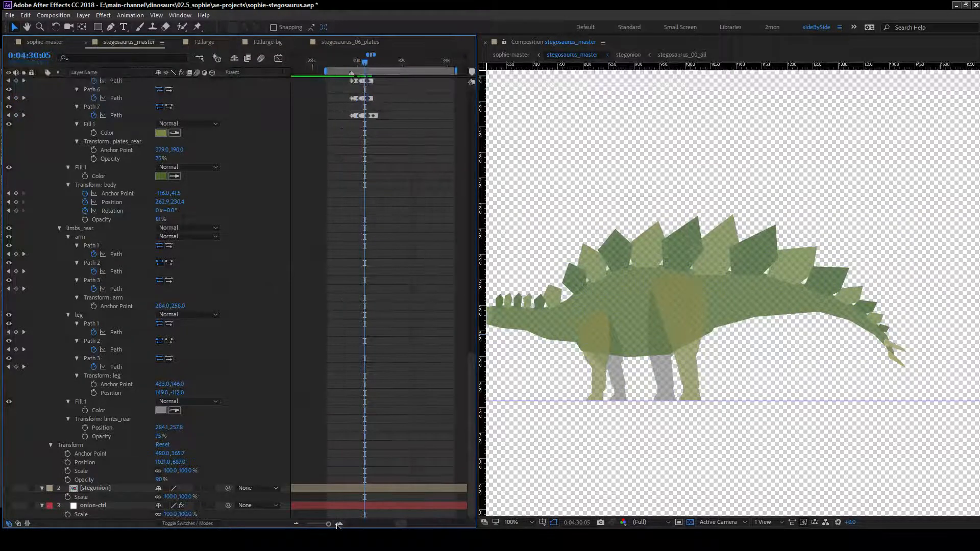
{"action": "left_click", "coordinate": [337, 524]}
{"action": "scroll", "coordinate": [414, 257], "scroll_direction": "up", "scroll_amount": 4}
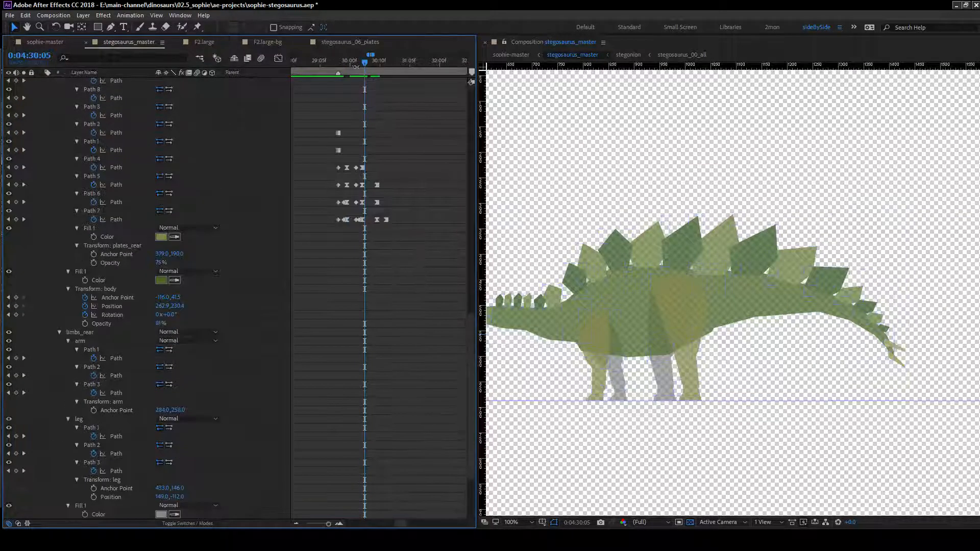
{"action": "left_click_drag", "start_coordinate": [365, 63], "coordinate": [374, 66]}
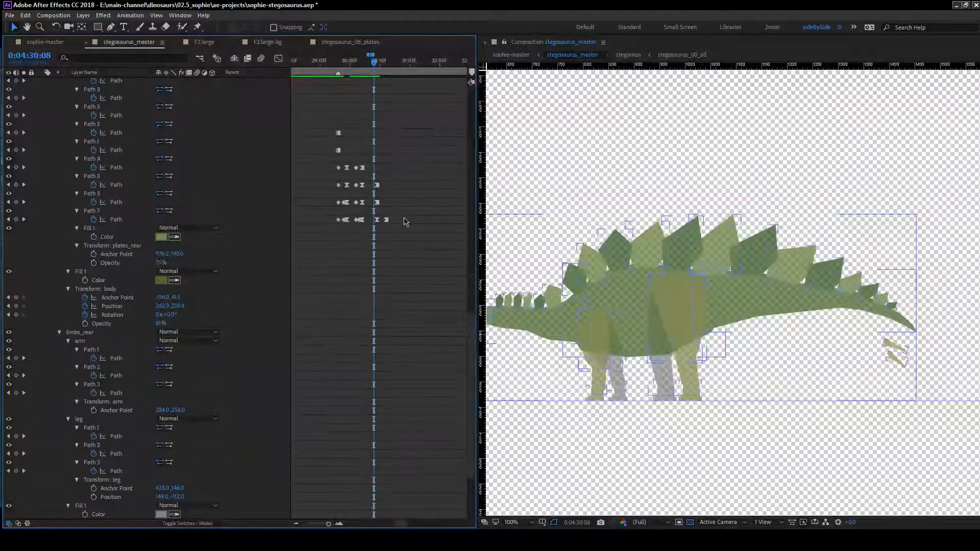
Apply Easy Ease to the tail-spikes Anchor Point, Position and Rotation keyframes just before 0:04:30:06, and check the tail swing up to 0:04:30:14.
{"action": "scroll", "coordinate": [397, 225], "scroll_direction": "up", "scroll_amount": 15}
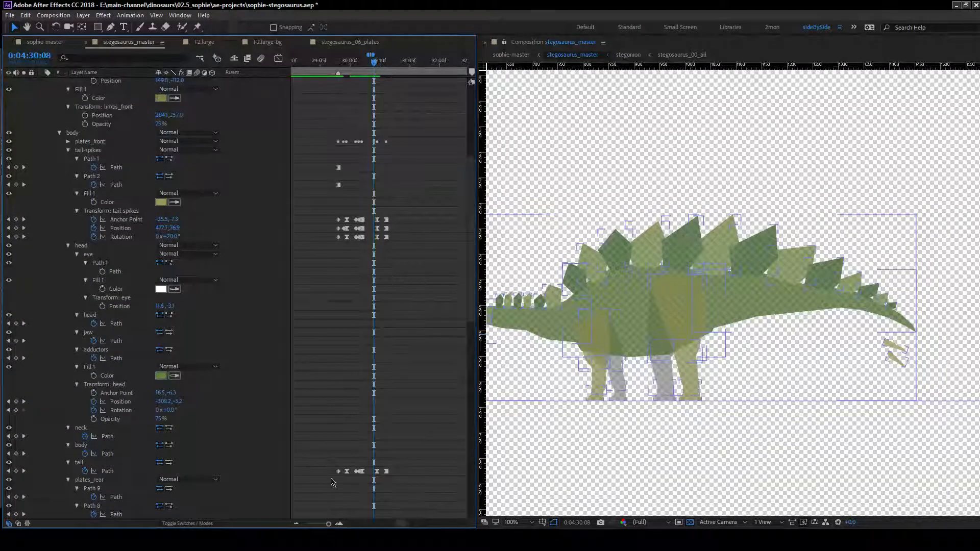
{"action": "left_click", "coordinate": [337, 525]}
{"action": "mouse_move", "coordinate": [373, 63]}
{"action": "left_mouse_down"}
{"action": "mouse_move", "coordinate": [349, 67]}
{"action": "mouse_move", "coordinate": [361, 68]}
{"action": "left_mouse_up"}
{"action": "left_click_drag", "start_coordinate": [357, 200], "coordinate": [349, 260]}
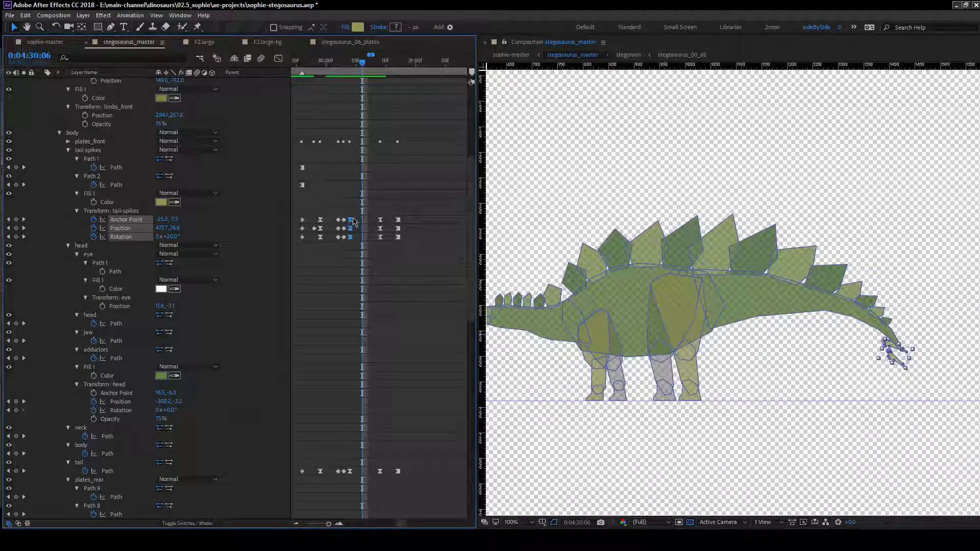
{"action": "key", "text": "F9"}
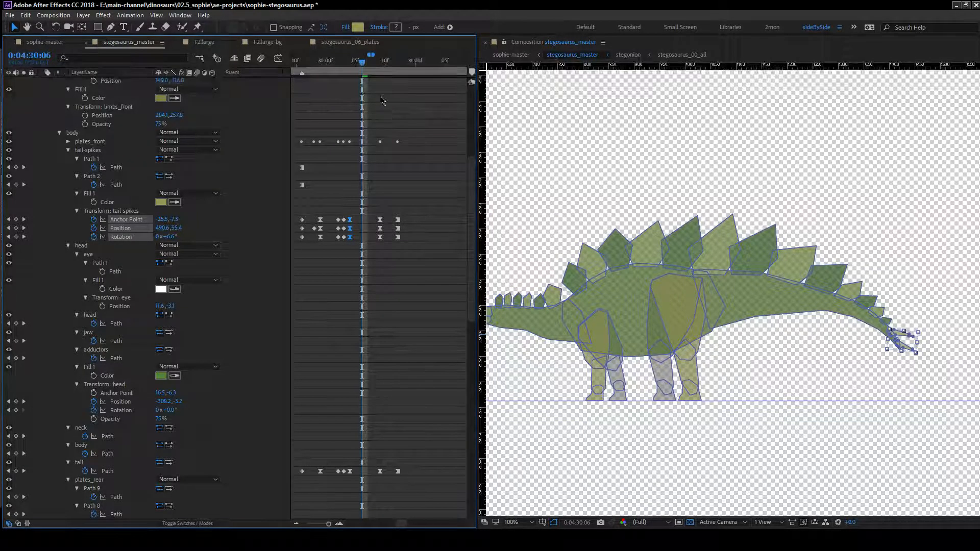
{"action": "left_click_drag", "start_coordinate": [355, 64], "coordinate": [410, 66]}
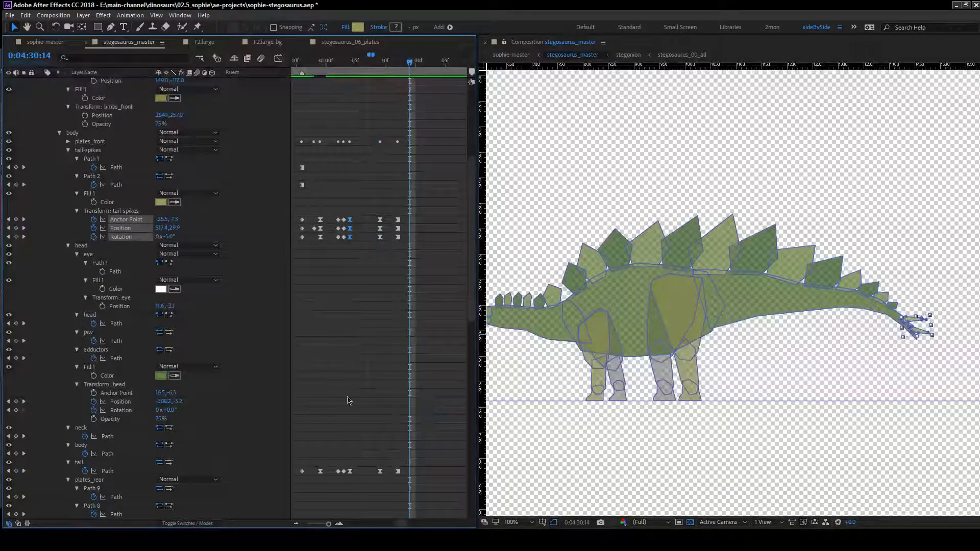
Examine the leg poses at 0:04:49:03 together with the limbs_rear keyframes there.
{"action": "left_click", "coordinate": [293, 524]}
{"action": "left_click", "coordinate": [294, 525]}
{"action": "left_click_drag", "start_coordinate": [398, 525], "coordinate": [399, 528]}
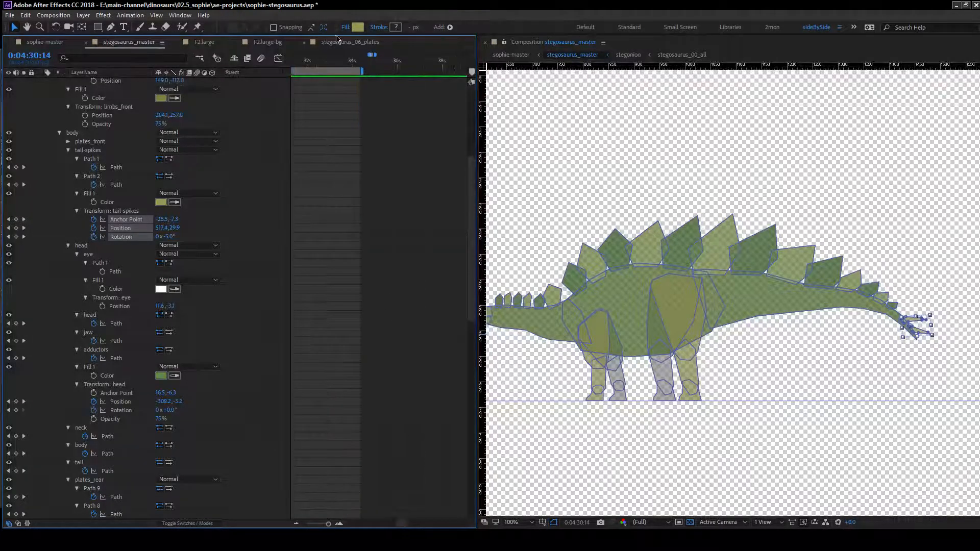
{"action": "left_click_drag", "start_coordinate": [379, 70], "coordinate": [424, 168]}
{"action": "scroll", "coordinate": [436, 312], "scroll_direction": "down", "scroll_amount": 10}
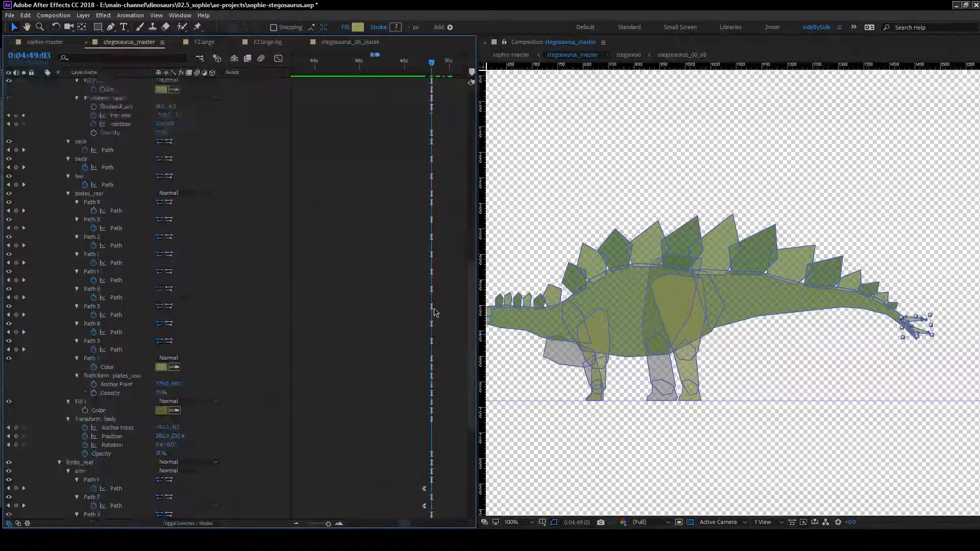
{"action": "scroll", "coordinate": [437, 312], "scroll_direction": "down", "scroll_amount": 3}
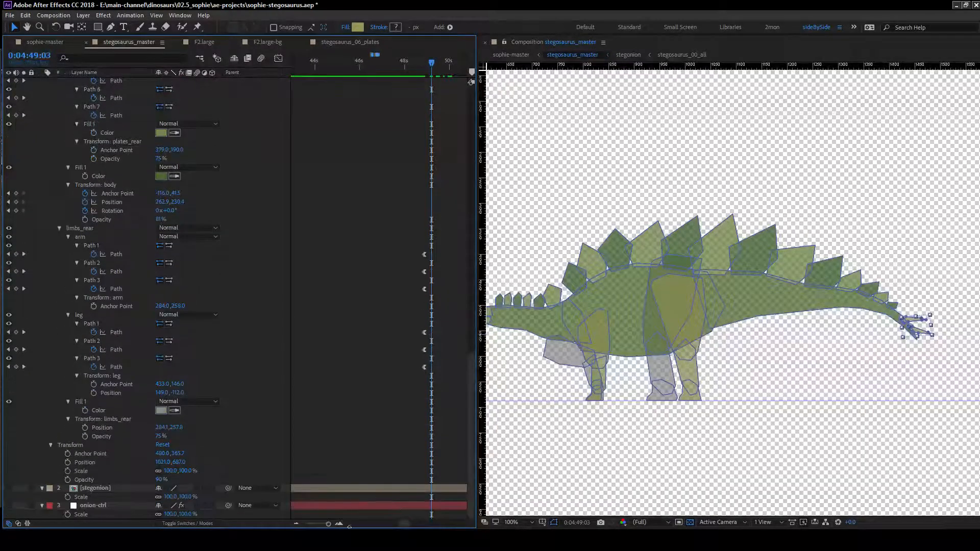
Delete the limbs_rear arm and leg Path keyframes around 0:04:49 and those just before the final set near 0:05:08.
{"action": "left_click", "coordinate": [296, 524]}
{"action": "left_click", "coordinate": [296, 524]}
{"action": "scroll", "coordinate": [436, 351], "scroll_direction": "up", "scroll_amount": 12}
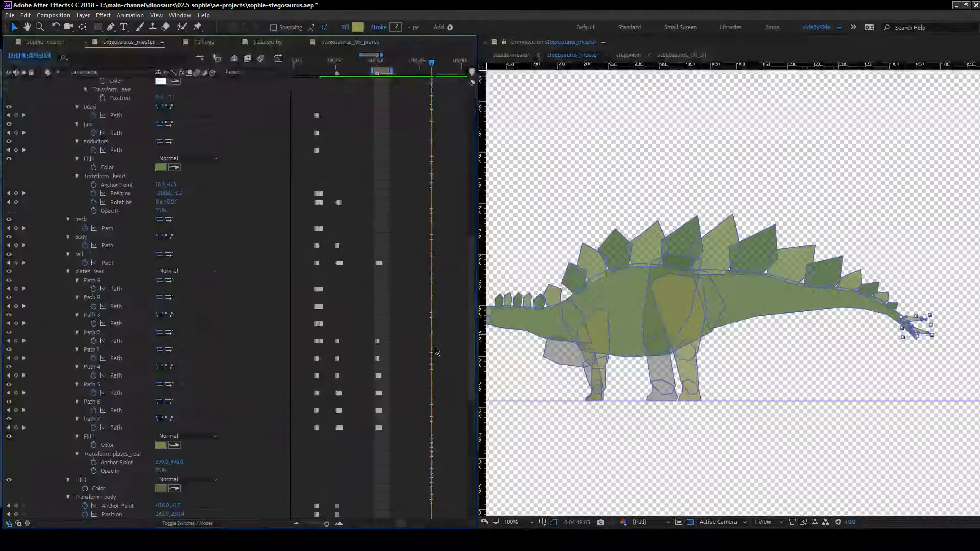
{"action": "scroll", "coordinate": [435, 351], "scroll_direction": "down", "scroll_amount": 8}
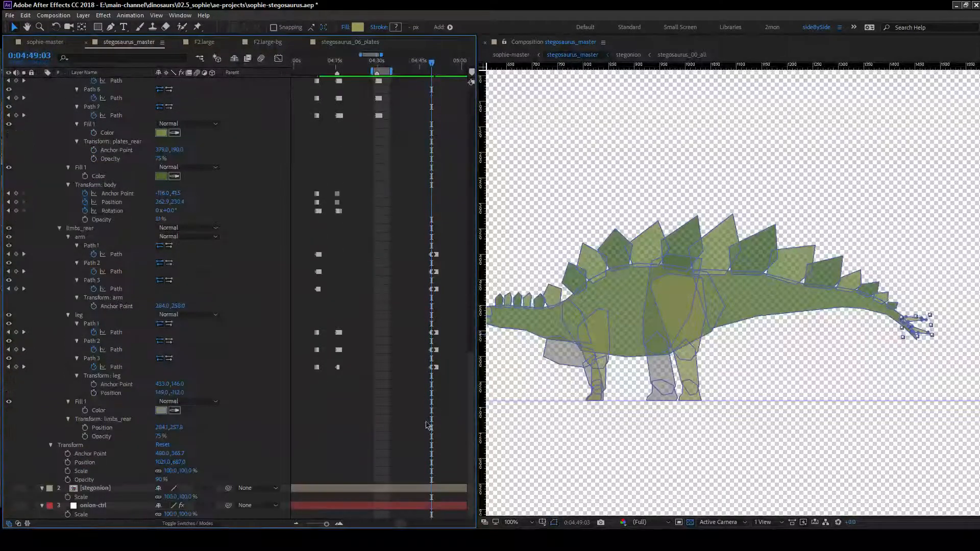
{"action": "scroll", "coordinate": [396, 410], "scroll_direction": "right", "scroll_amount": 5}
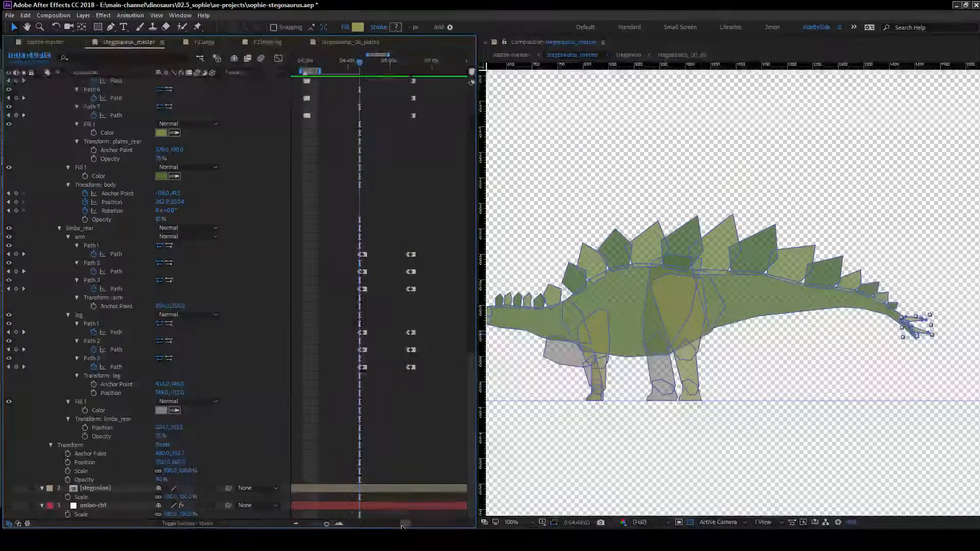
{"action": "scroll", "coordinate": [400, 327], "scroll_direction": "up", "scroll_amount": 3}
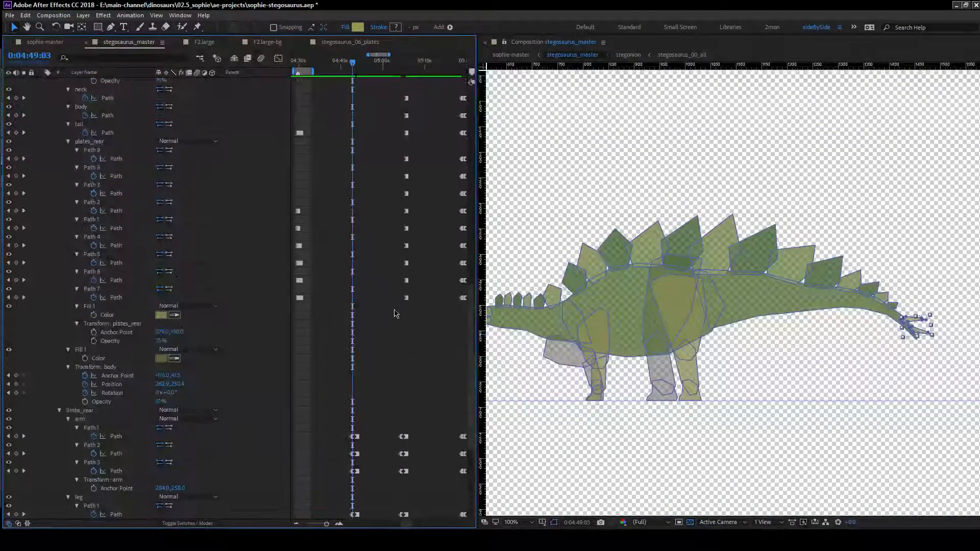
{"action": "scroll", "coordinate": [393, 313], "scroll_direction": "down", "scroll_amount": 1}
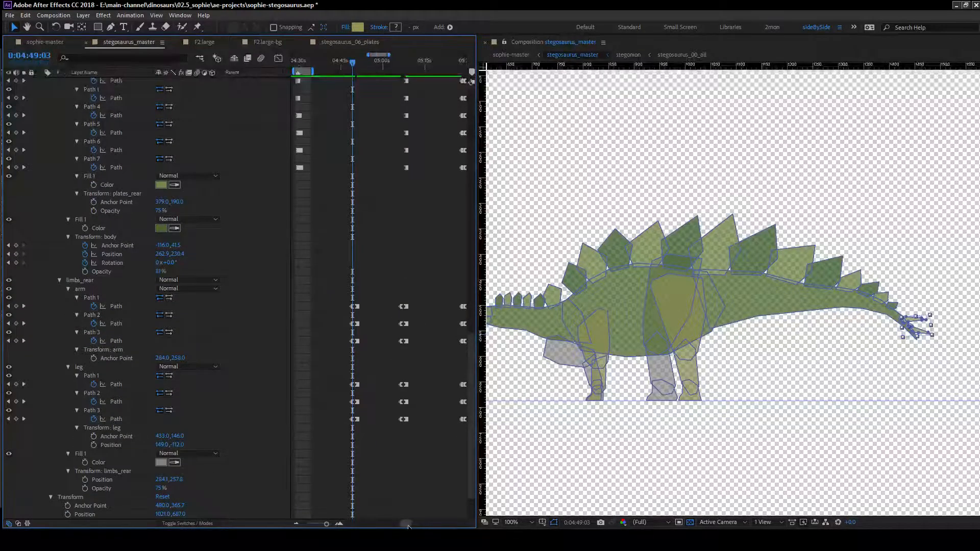
{"action": "scroll", "coordinate": [405, 525], "scroll_direction": "left", "scroll_amount": 4}
{"action": "scroll", "coordinate": [406, 526], "scroll_direction": "right", "scroll_amount": 5}
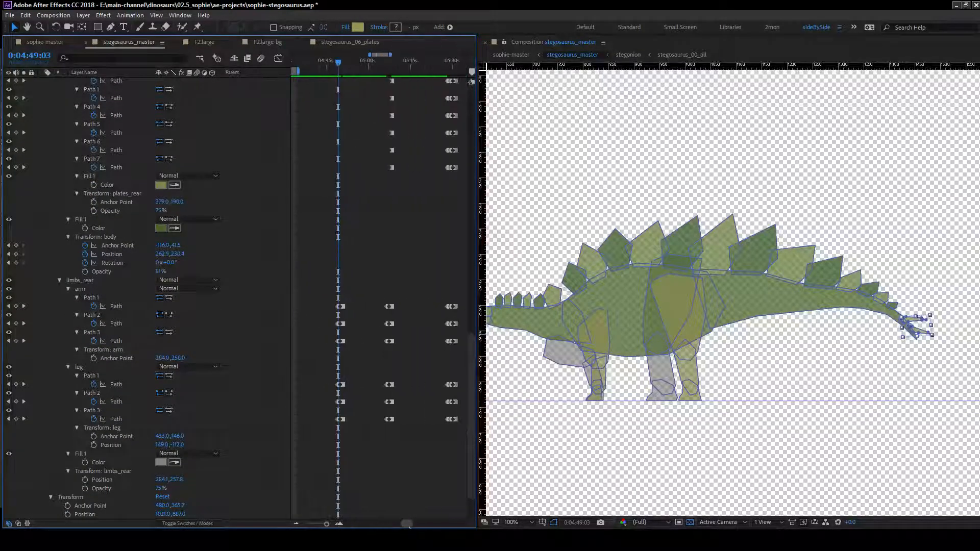
{"action": "left_click_drag", "start_coordinate": [313, 296], "coordinate": [387, 462]}
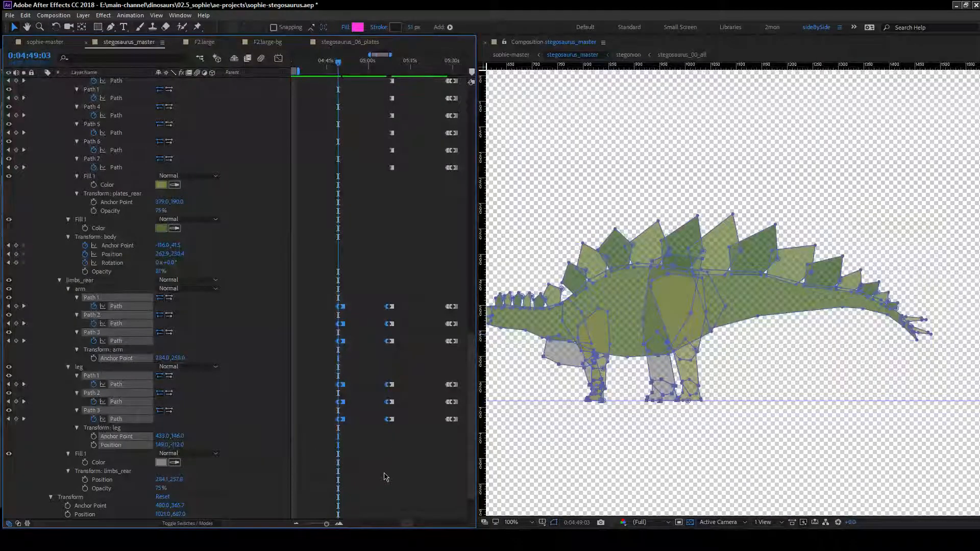
{"action": "key", "text": "Delete"}
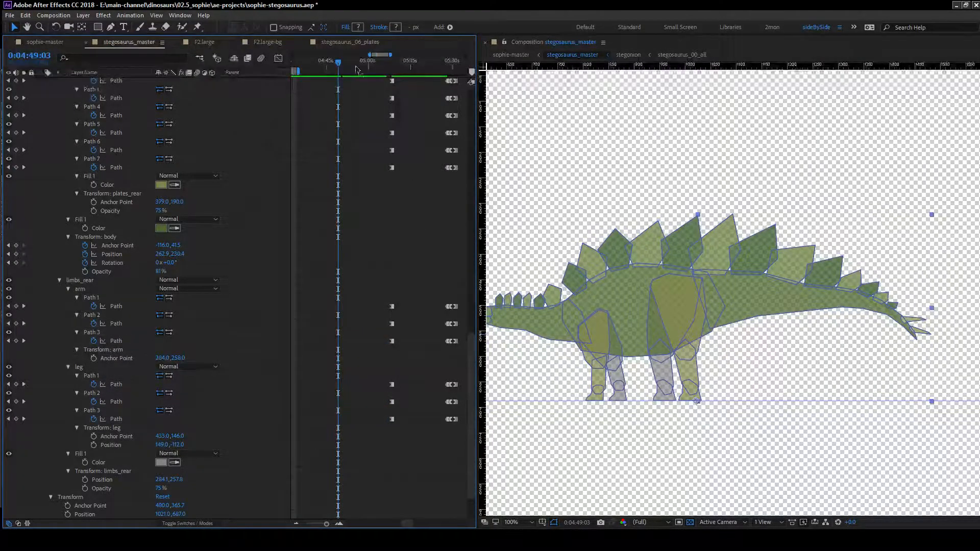
Delete the keyframes near 0:05:08 on the rear limbs, body, plates, head, tail-spikes and front limbs of the stegosaurus silhouette.
{"action": "mouse_move", "coordinate": [369, 66]}
{"action": "left_mouse_down"}
{"action": "mouse_move", "coordinate": [399, 70]}
{"action": "mouse_move", "coordinate": [376, 67]}
{"action": "left_mouse_up"}
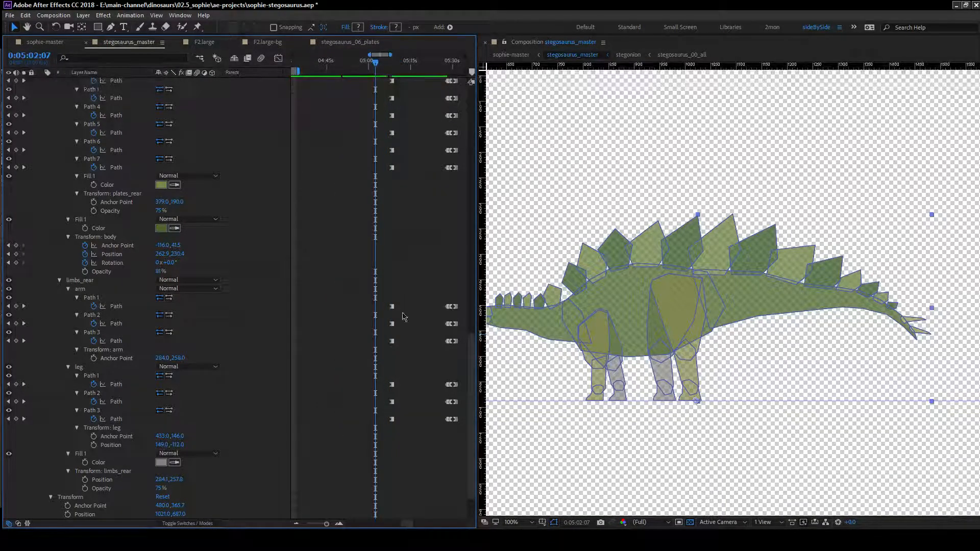
{"action": "scroll", "coordinate": [393, 293], "scroll_direction": "up", "scroll_amount": 5}
{"action": "mouse_move", "coordinate": [375, 62]}
{"action": "left_mouse_down"}
{"action": "mouse_move", "coordinate": [401, 67]}
{"action": "mouse_move", "coordinate": [378, 68]}
{"action": "mouse_move", "coordinate": [399, 76]}
{"action": "mouse_move", "coordinate": [445, 75]}
{"action": "mouse_move", "coordinate": [386, 75]}
{"action": "left_mouse_up"}
{"action": "scroll", "coordinate": [401, 221], "scroll_direction": "down", "scroll_amount": 3}
{"action": "scroll", "coordinate": [398, 280], "scroll_direction": "down", "scroll_amount": 7}
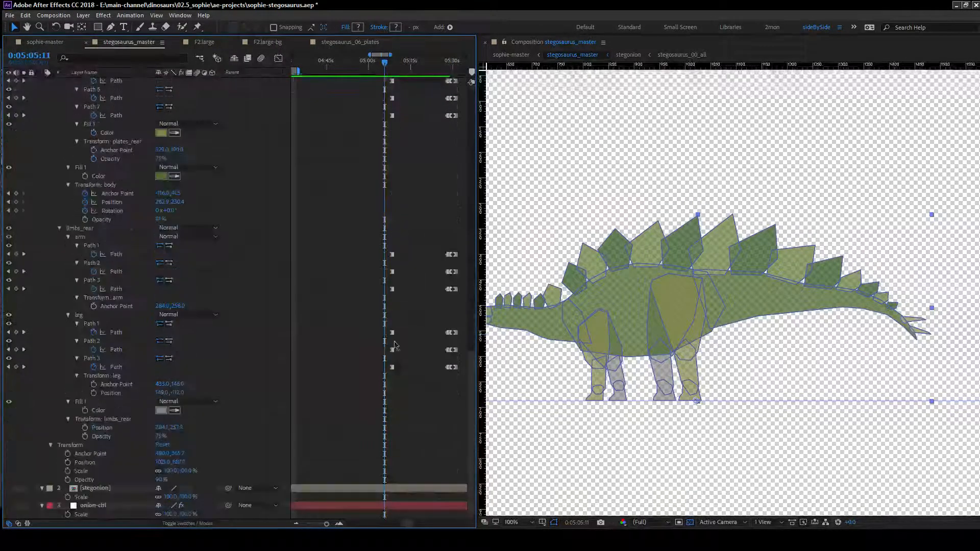
{"action": "left_click_drag", "start_coordinate": [399, 383], "coordinate": [379, 228]}
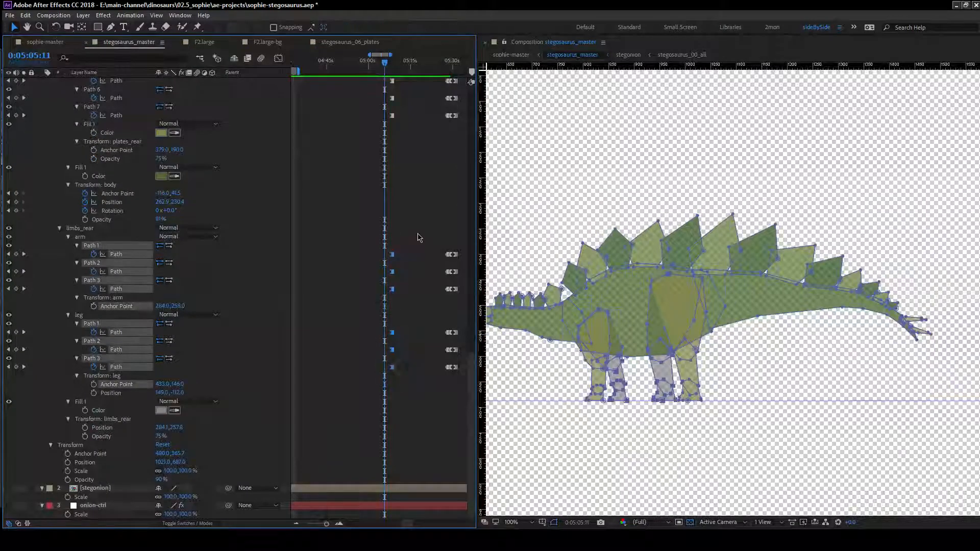
{"action": "scroll", "coordinate": [410, 226], "scroll_direction": "up", "scroll_amount": 6}
{"action": "scroll", "coordinate": [408, 273], "scroll_direction": "up", "scroll_amount": 3}
{"action": "left_click_drag", "start_coordinate": [402, 393], "coordinate": [374, 87]}
{"action": "scroll", "coordinate": [393, 233], "scroll_direction": "up", "scroll_amount": 1}
{"action": "scroll", "coordinate": [392, 236], "scroll_direction": "up", "scroll_amount": 9}
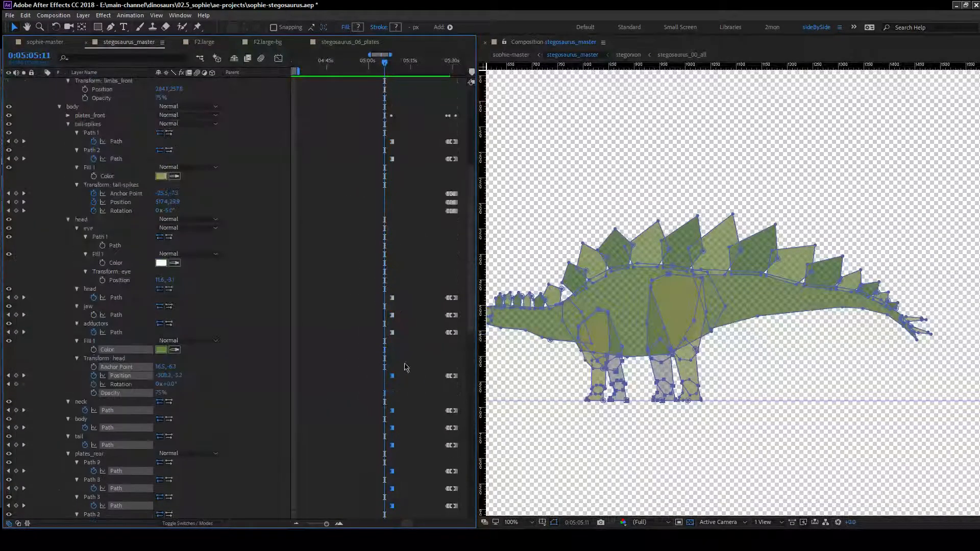
{"action": "left_click_drag", "start_coordinate": [407, 360], "coordinate": [373, 109]}
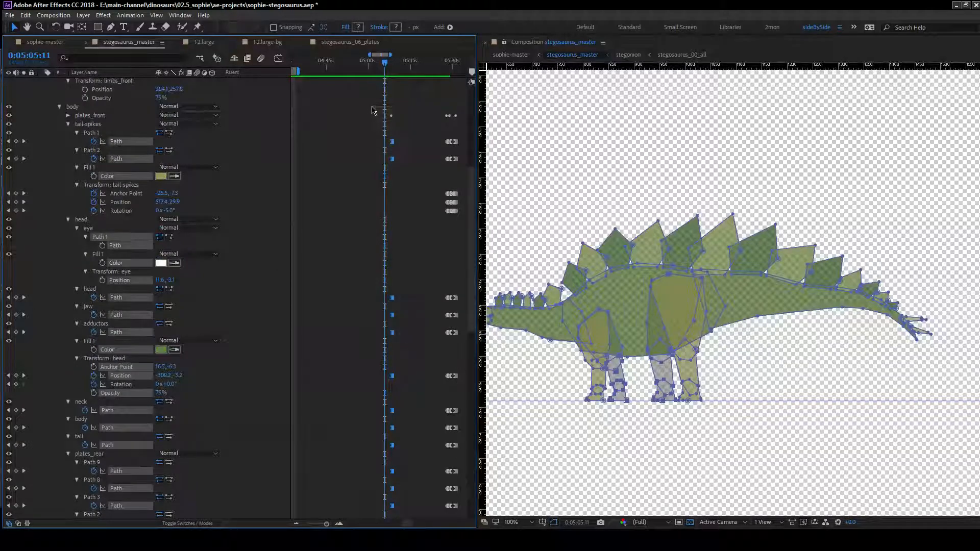
{"action": "left_click", "coordinate": [68, 115]}
{"action": "left_click_drag", "start_coordinate": [408, 309], "coordinate": [369, 129]}
{"action": "scroll", "coordinate": [372, 245], "scroll_direction": "up", "scroll_amount": 7}
{"action": "scroll", "coordinate": [371, 244], "scroll_direction": "up", "scroll_amount": 1}
{"action": "left_click_drag", "start_coordinate": [403, 253], "coordinate": [361, 108]}
{"action": "key", "text": "Delete"}
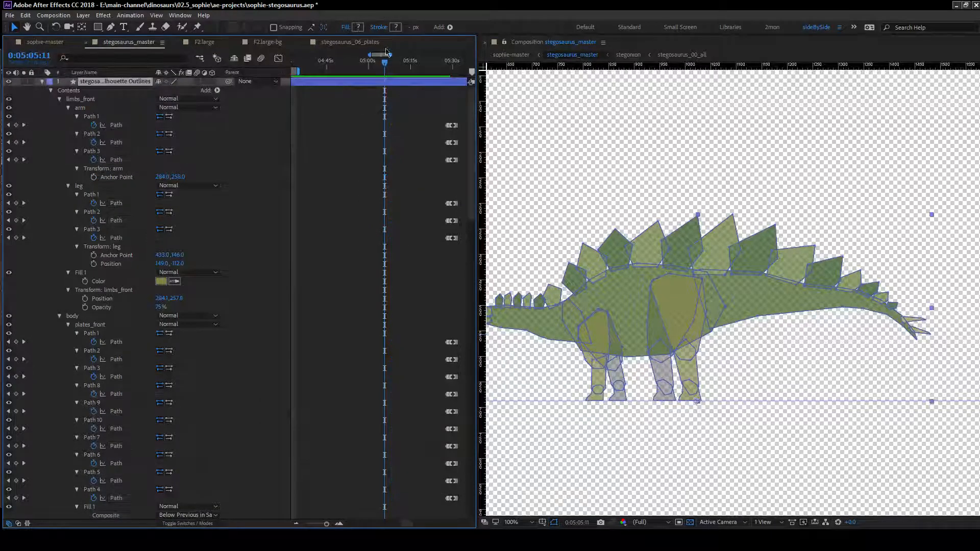
Examine the pose at 0:05:32:02 and the keyframe distribution over the whole stegosaurus_master timeline.
{"action": "left_click_drag", "start_coordinate": [387, 67], "coordinate": [462, 88]}
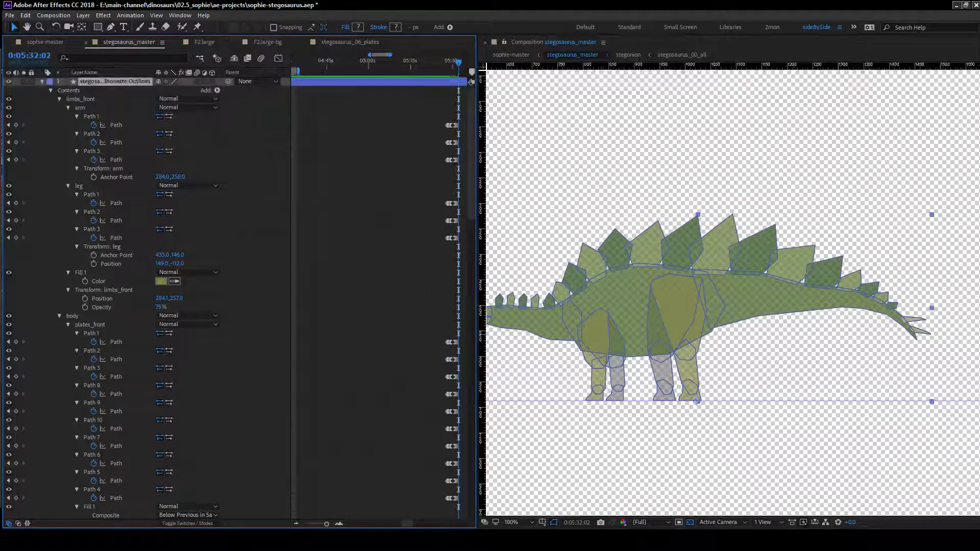
{"action": "left_click_drag", "start_coordinate": [402, 525], "coordinate": [291, 524]}
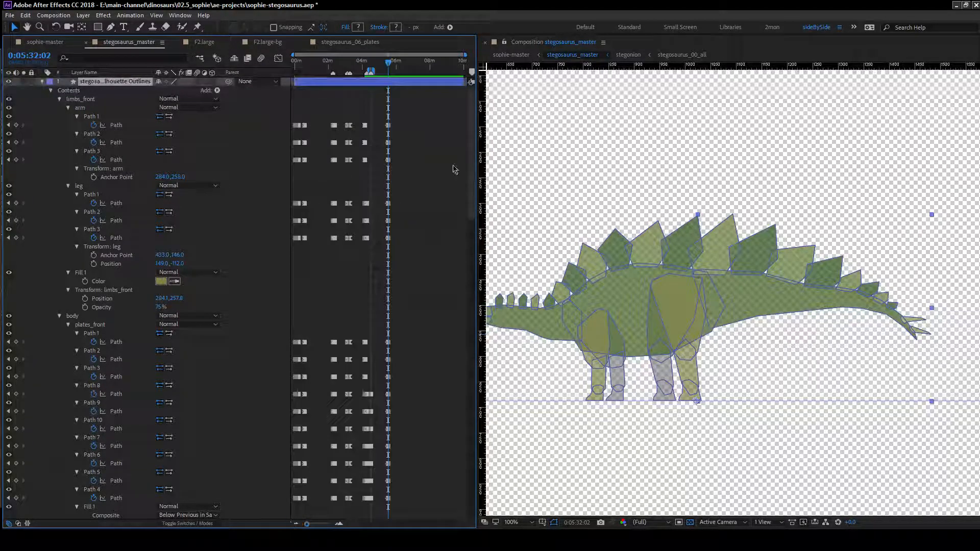
{"action": "left_click", "coordinate": [400, 112]}
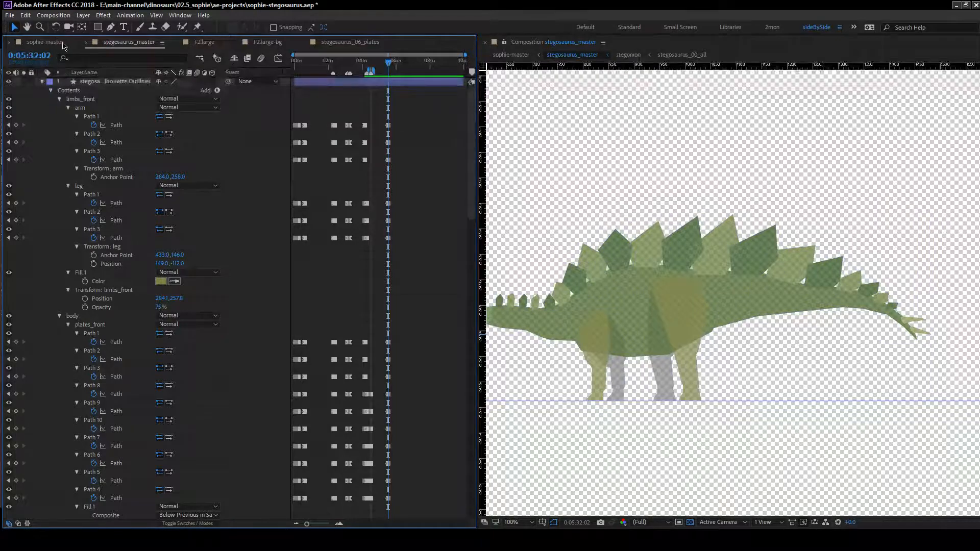
Open the sophie-master composition and review its opening from 0:00:00:00 to 0:00:14:12.
{"action": "left_click", "coordinate": [62, 44]}
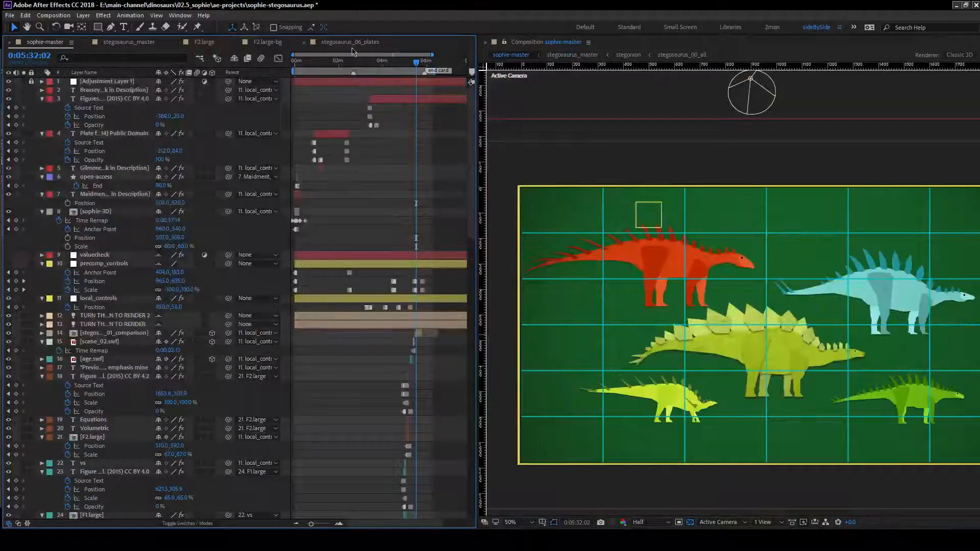
{"action": "left_click", "coordinate": [289, 65]}
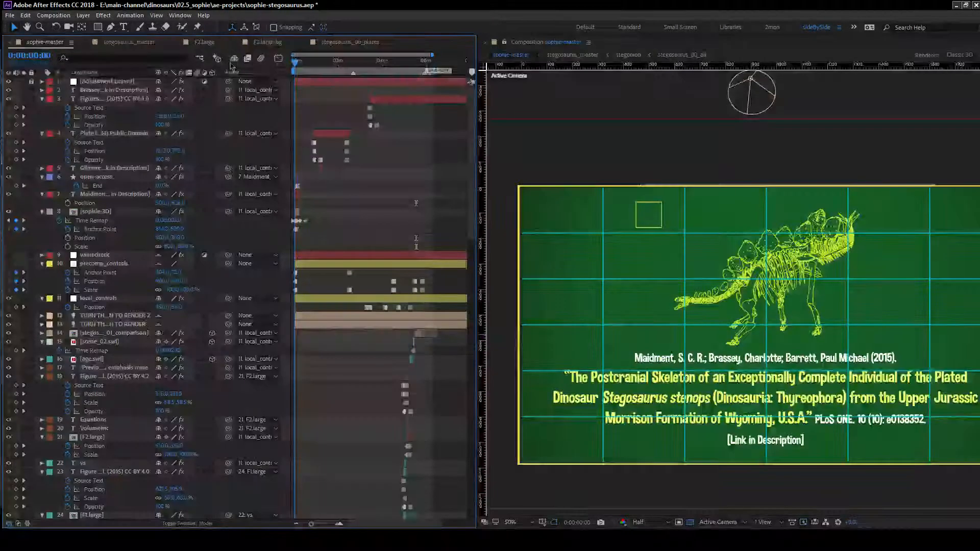
{"action": "left_click", "coordinate": [337, 524]}
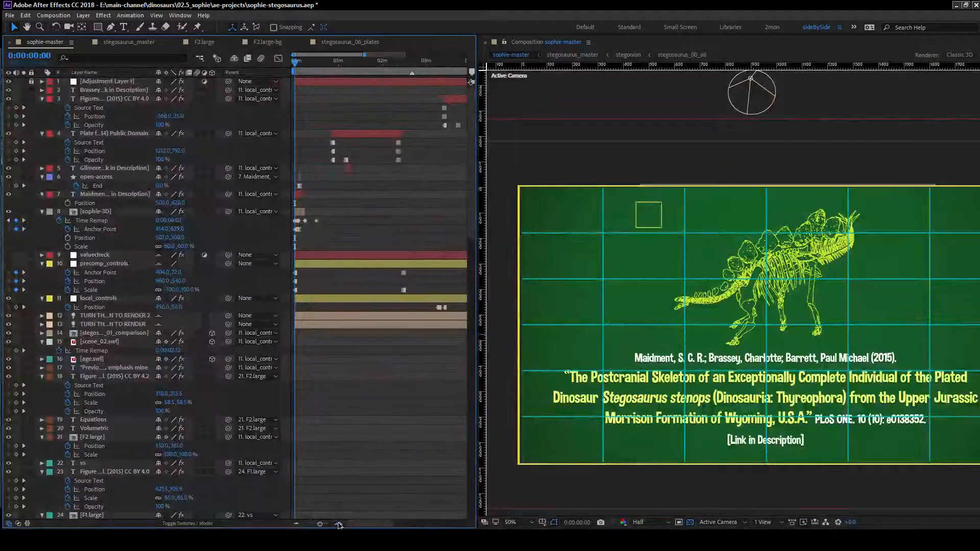
{"action": "left_click", "coordinate": [336, 525]}
{"action": "left_click", "coordinate": [337, 525]}
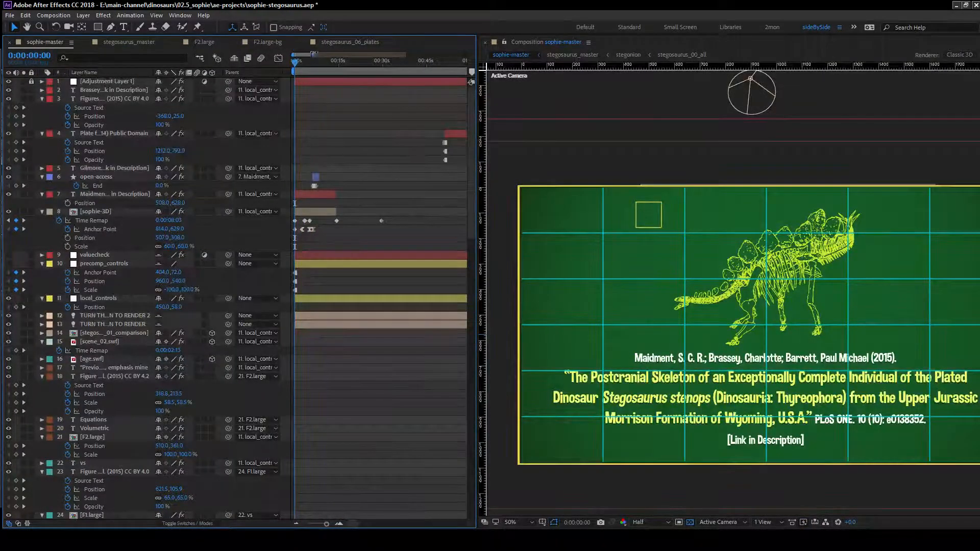
{"action": "left_click", "coordinate": [321, 65]}
{"action": "left_click", "coordinate": [338, 66]}
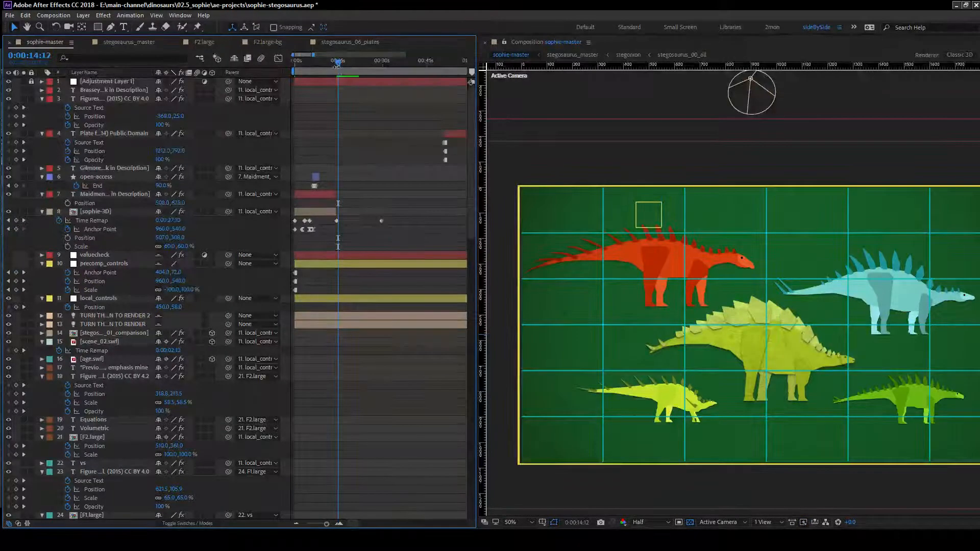
Compare the frames at 0:00:14:04 and 0:00:14:05 where the skeleton citation cuts to the dinosaur comparison.
{"action": "left_click", "coordinate": [335, 65]}
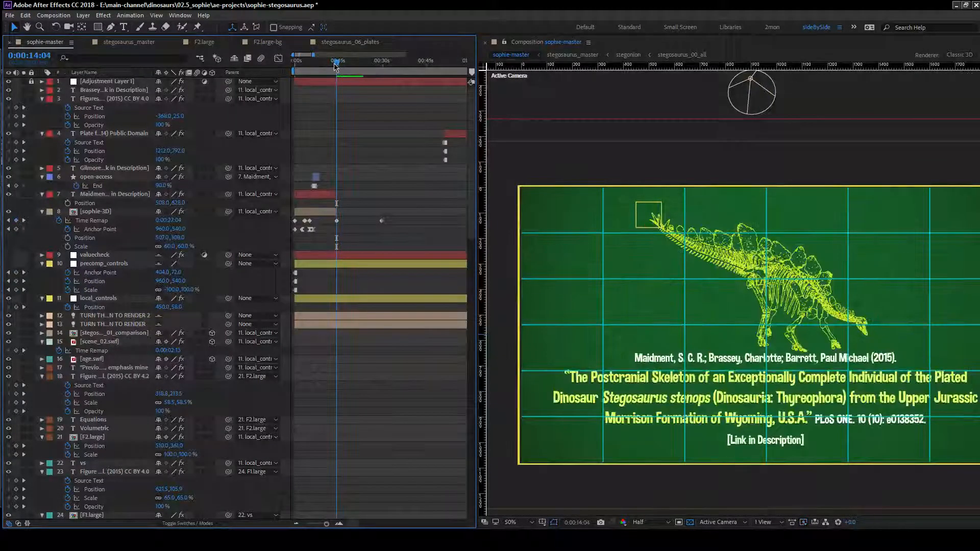
{"action": "key", "text": "Page_Up"}
{"action": "key", "text": "Page_Down"}
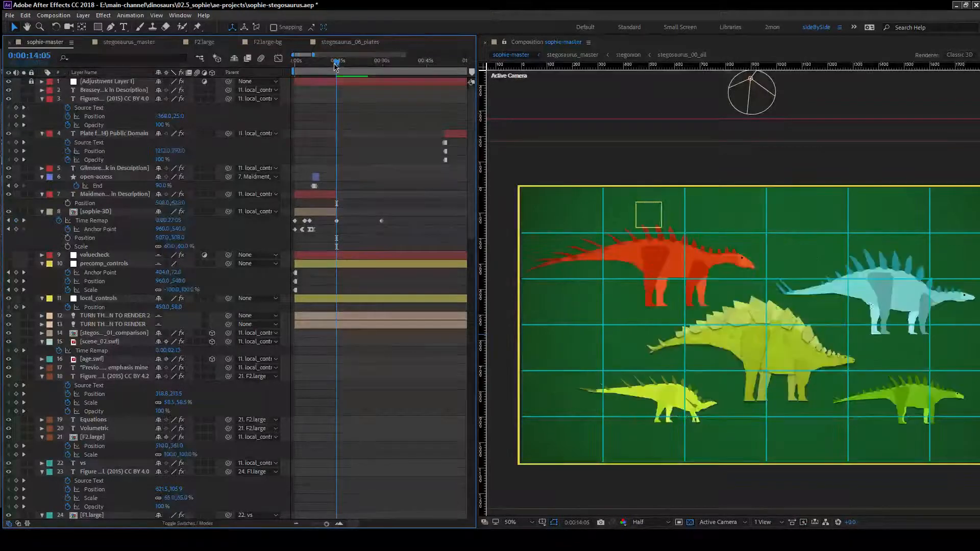
{"action": "key", "text": "Page_Up"}
{"action": "key", "text": "Page_Down"}
{"action": "left_click", "coordinate": [339, 524]}
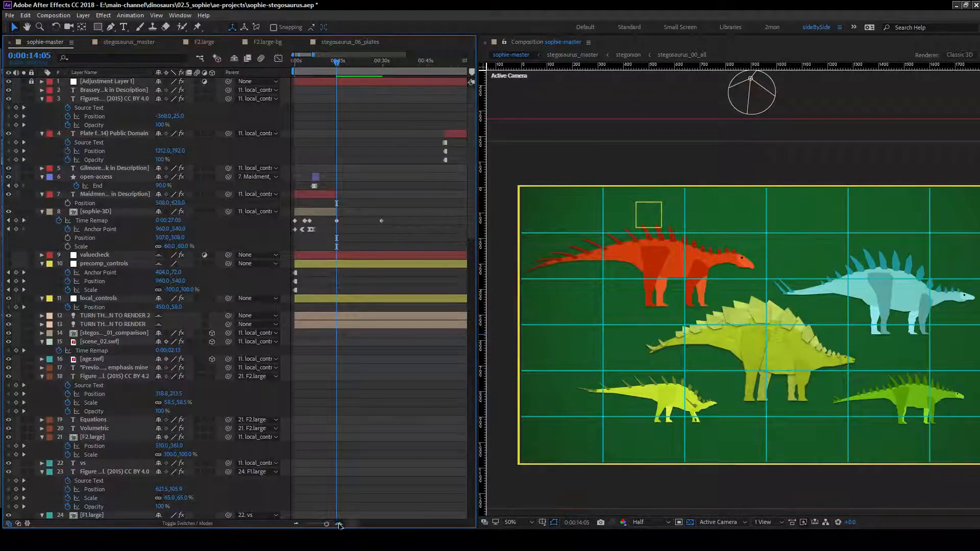
{"action": "left_click", "coordinate": [335, 61]}
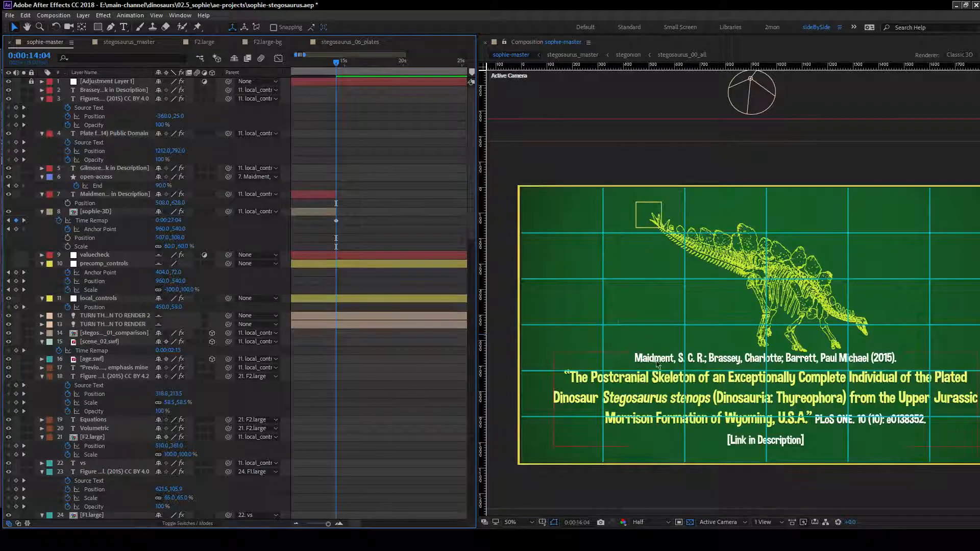
Go to 0:00:06:10 and select the open-access shape layer with its End keyframes in view.
{"action": "left_click", "coordinate": [297, 525]}
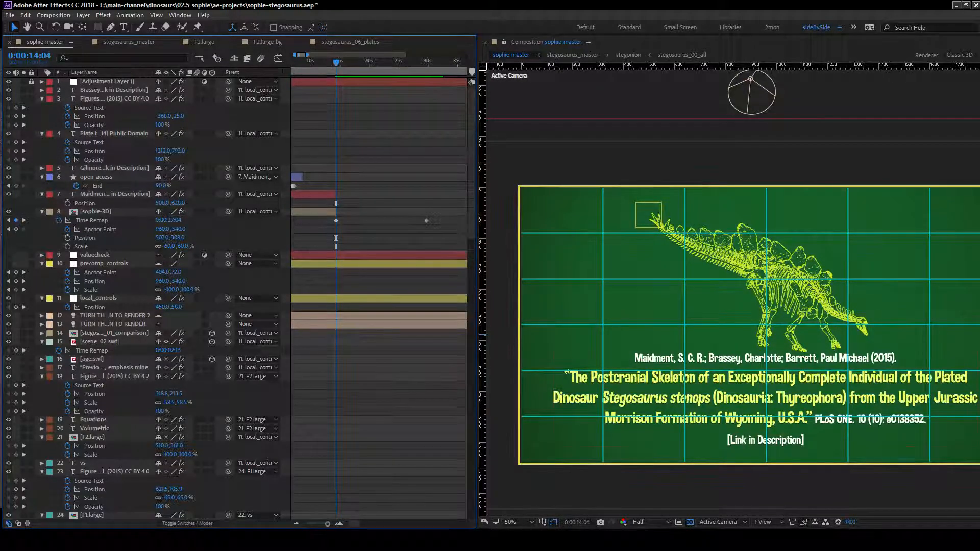
{"action": "left_click_drag", "start_coordinate": [349, 524], "coordinate": [345, 524]}
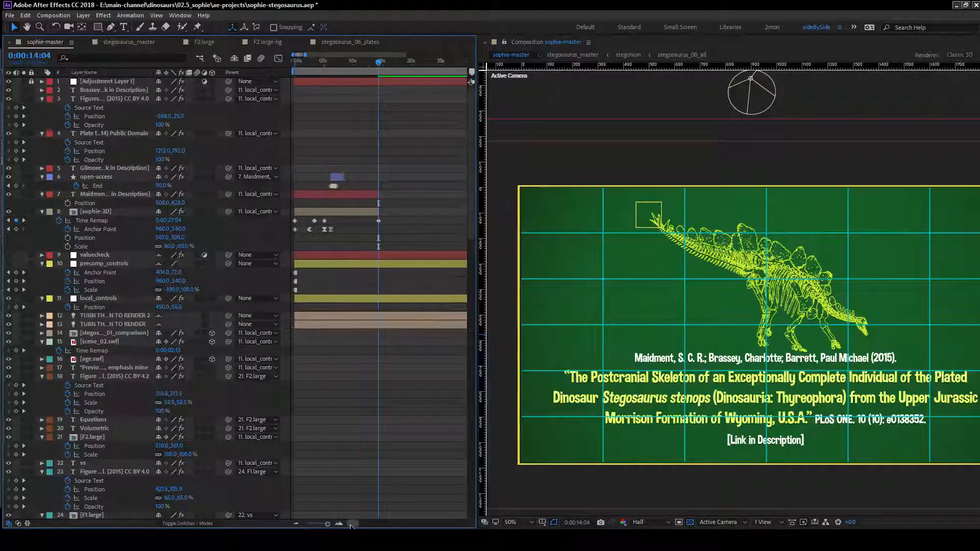
{"action": "left_click", "coordinate": [334, 62]}
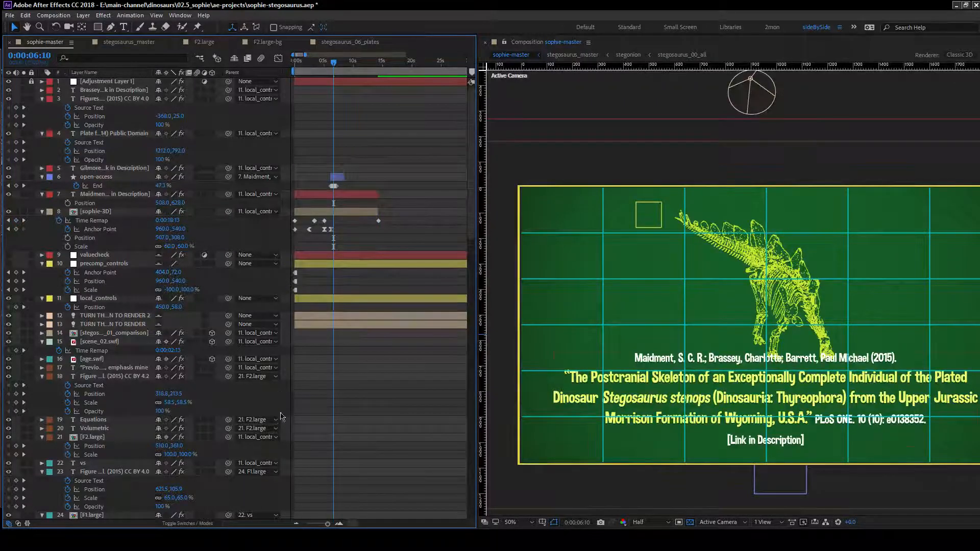
{"action": "left_click", "coordinate": [83, 178]}
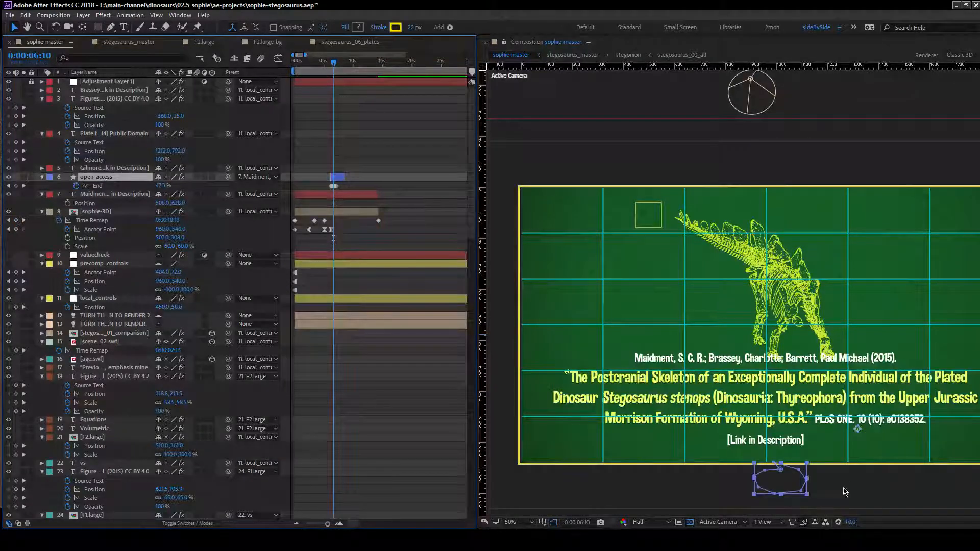
{"action": "left_click", "coordinate": [339, 524]}
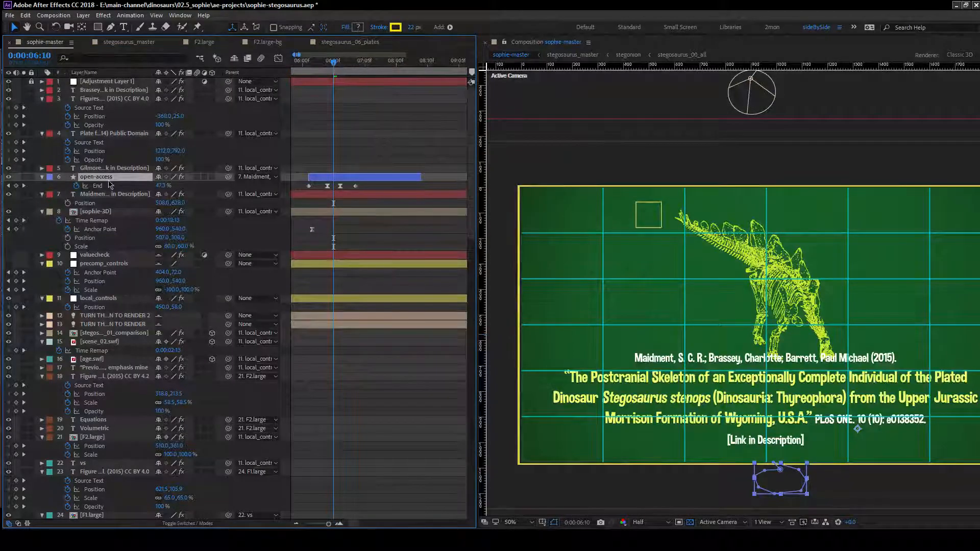
{"action": "left_click", "coordinate": [766, 474]}
{"action": "key", "text": "ctrl+a"}
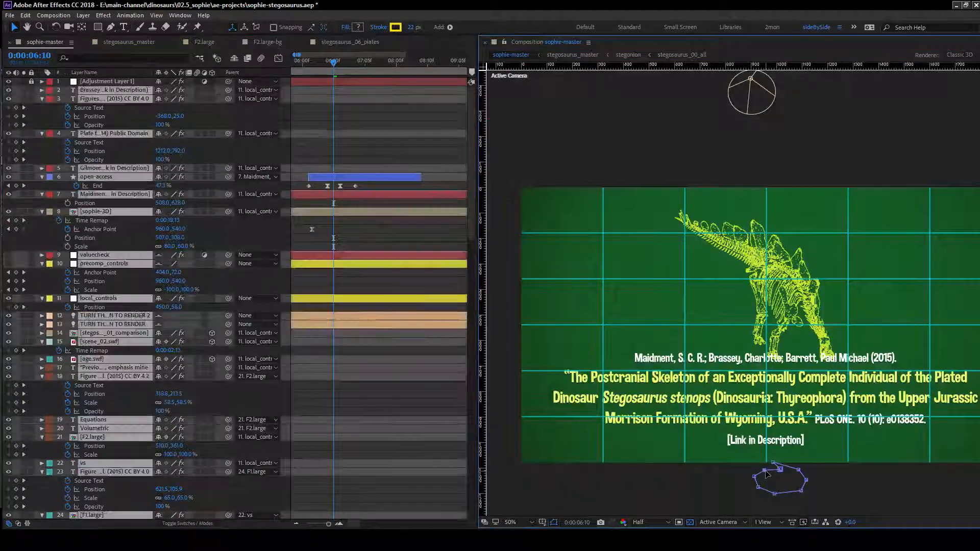
{"action": "left_click_drag", "start_coordinate": [793, 485], "coordinate": [850, 420]}
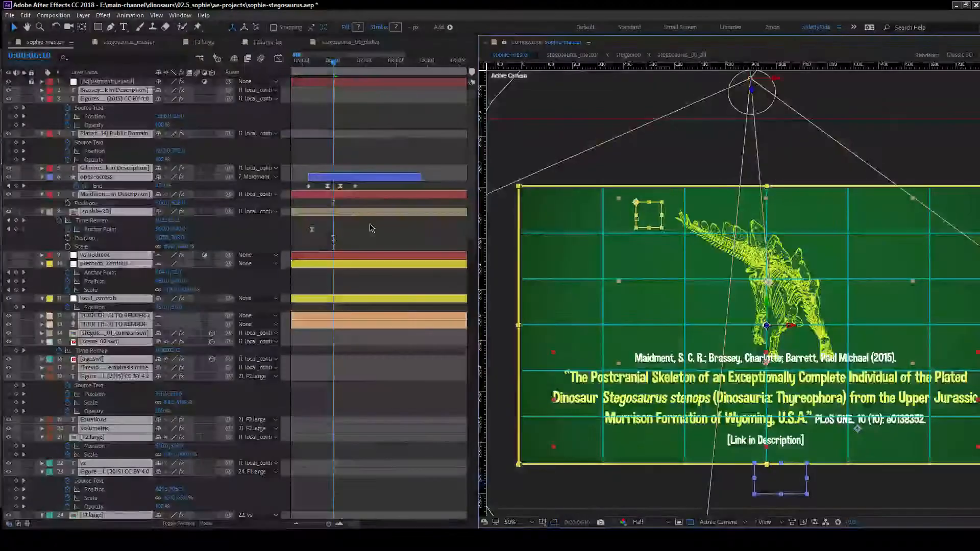
{"action": "left_click", "coordinate": [371, 227]}
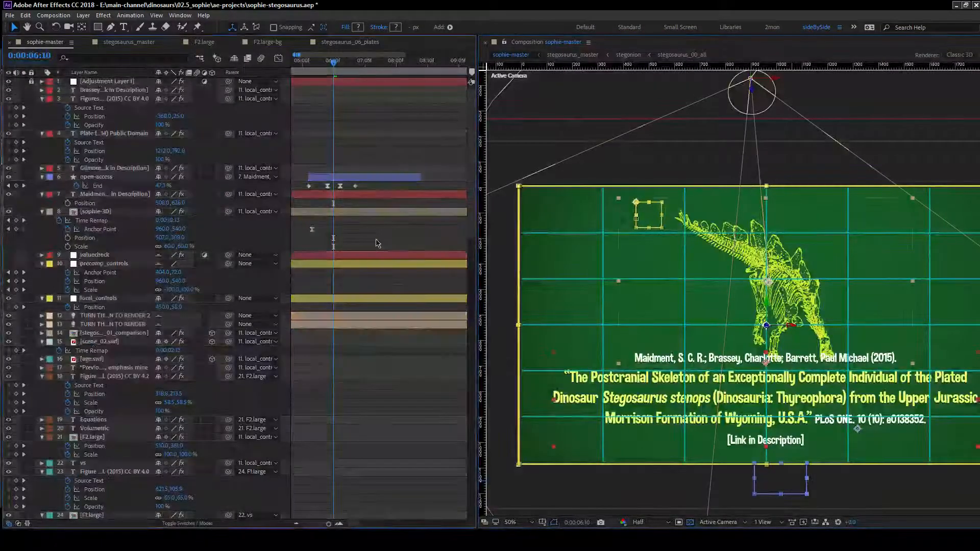
Expand the open-access layer's Path 2 and move its whole path so the yellow outline surrounds "PLoS ONE" in the citation.
{"action": "left_click", "coordinate": [341, 177]}
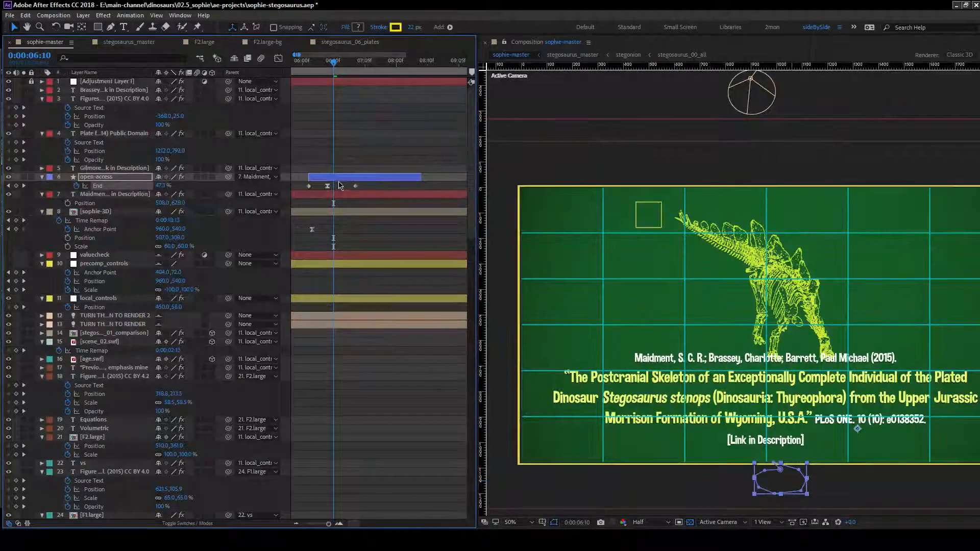
{"action": "left_click", "coordinate": [339, 185]}
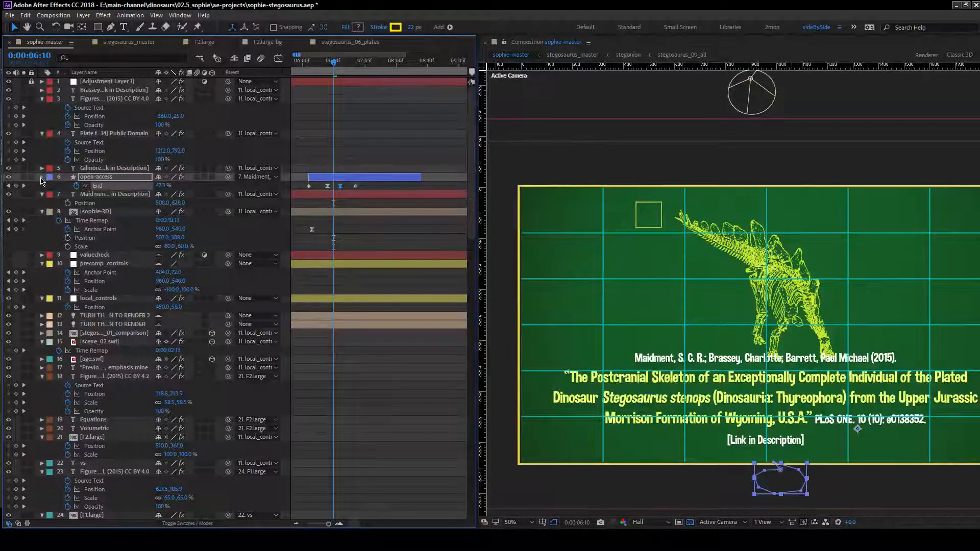
{"action": "left_click", "coordinate": [42, 177]}
{"action": "left_click", "coordinate": [59, 195]}
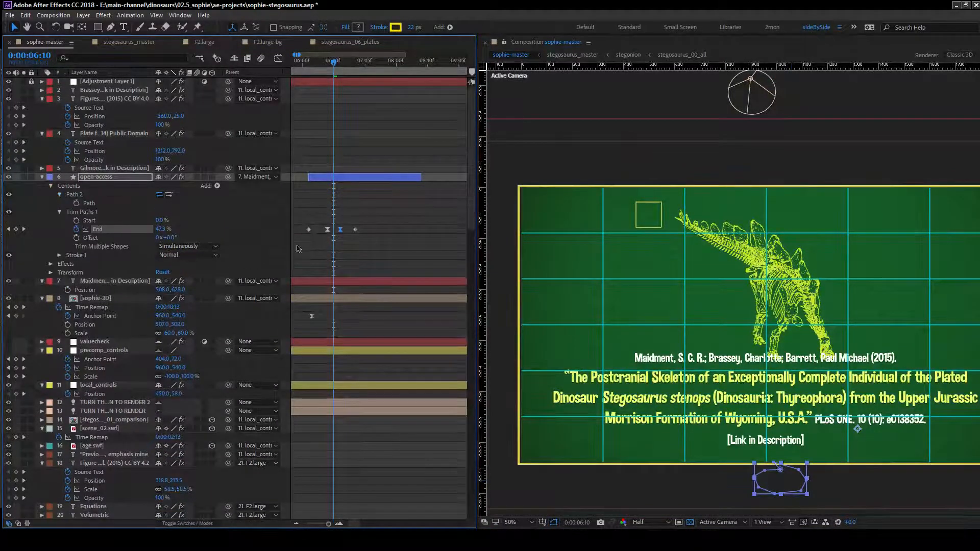
{"action": "left_click", "coordinate": [97, 203]}
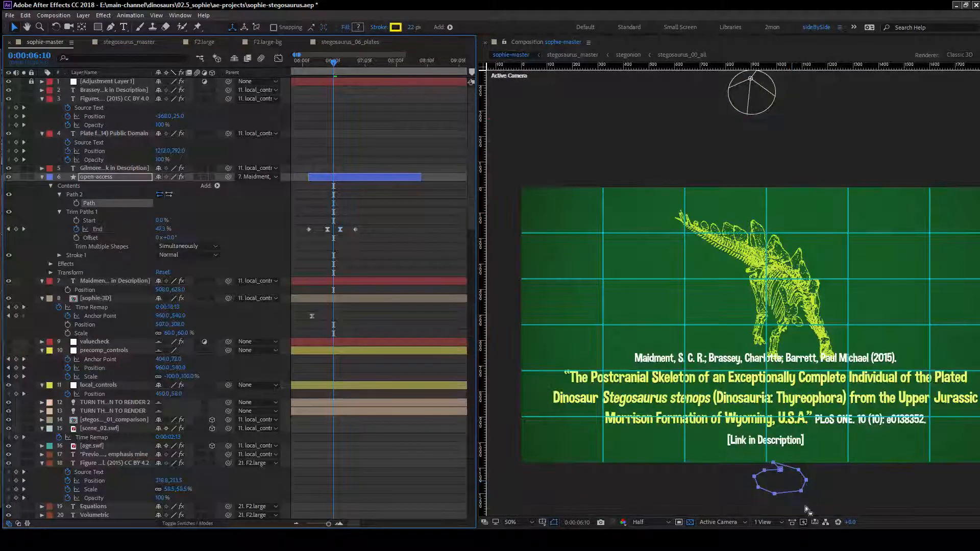
{"action": "left_click_drag", "start_coordinate": [779, 469], "coordinate": [595, 228]}
{"action": "scroll", "coordinate": [831, 421], "scroll_direction": "up", "scroll_amount": 1}
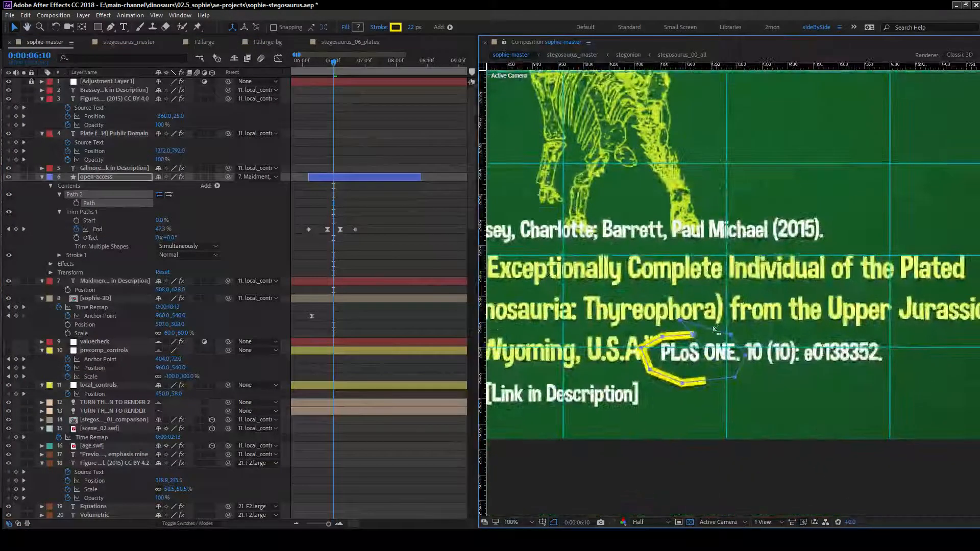
{"action": "left_click_drag", "start_coordinate": [691, 334], "coordinate": [696, 330]}
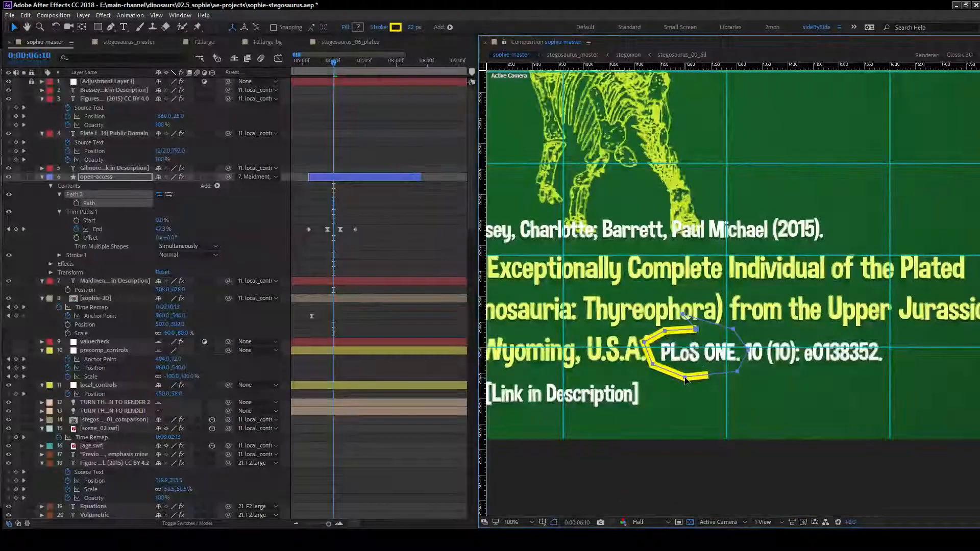
Check the yellow circle around "PLoS ONE" at 0:00:07:04 against the full citation frame.
{"action": "left_click", "coordinate": [361, 65]}
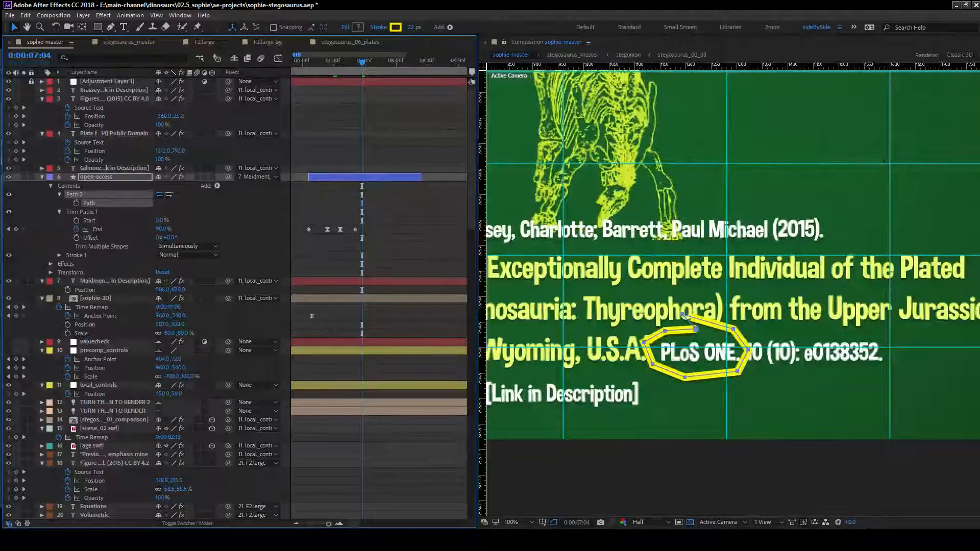
{"action": "scroll", "coordinate": [561, 477], "scroll_direction": "down", "scroll_amount": 1}
{"action": "scroll", "coordinate": [555, 465], "scroll_direction": "up", "scroll_amount": 1}
{"action": "scroll", "coordinate": [561, 450], "scroll_direction": "down", "scroll_amount": 1}
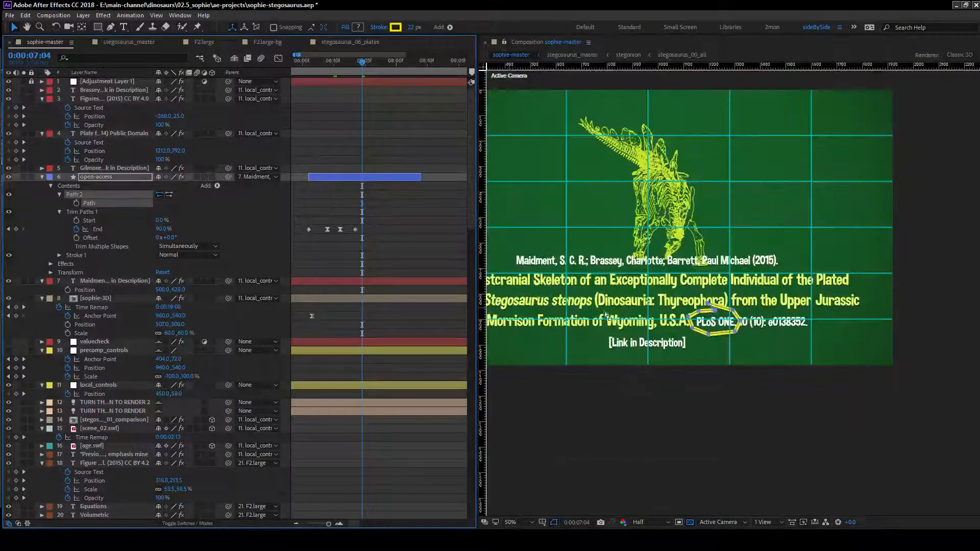
{"action": "left_click_drag", "start_coordinate": [605, 314], "coordinate": [687, 375]}
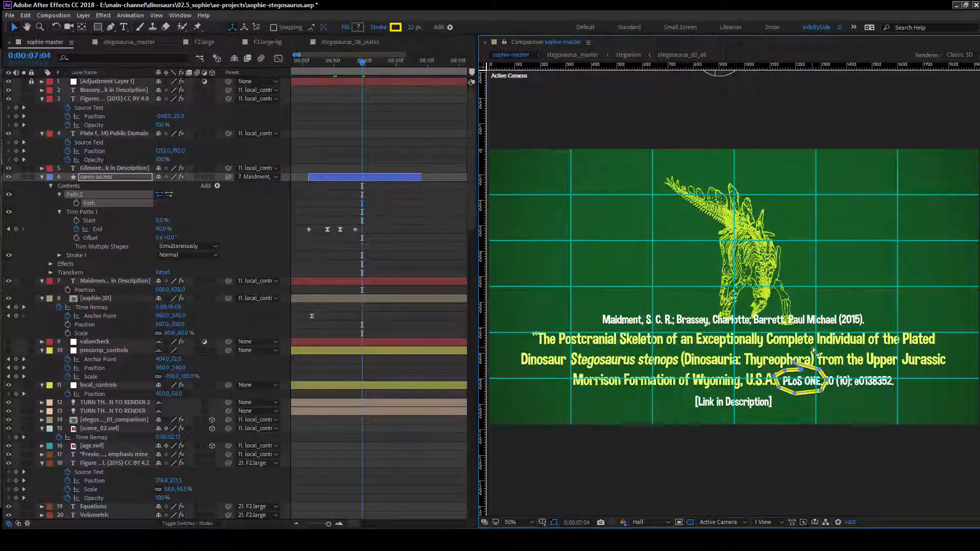
Save the project with the repositioned open-access circle.
{"action": "key", "text": "alt+Tab"}
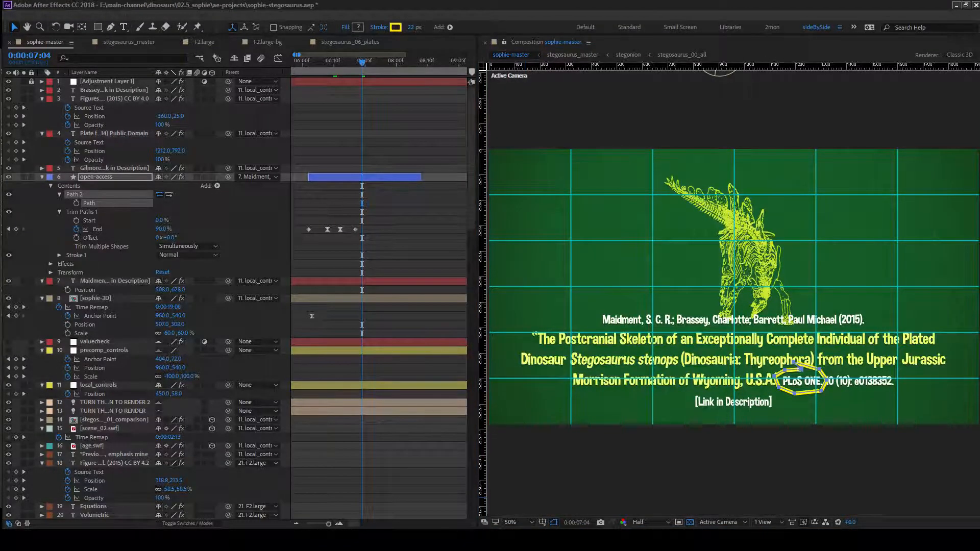
{"action": "key", "text": "alt+Tab"}
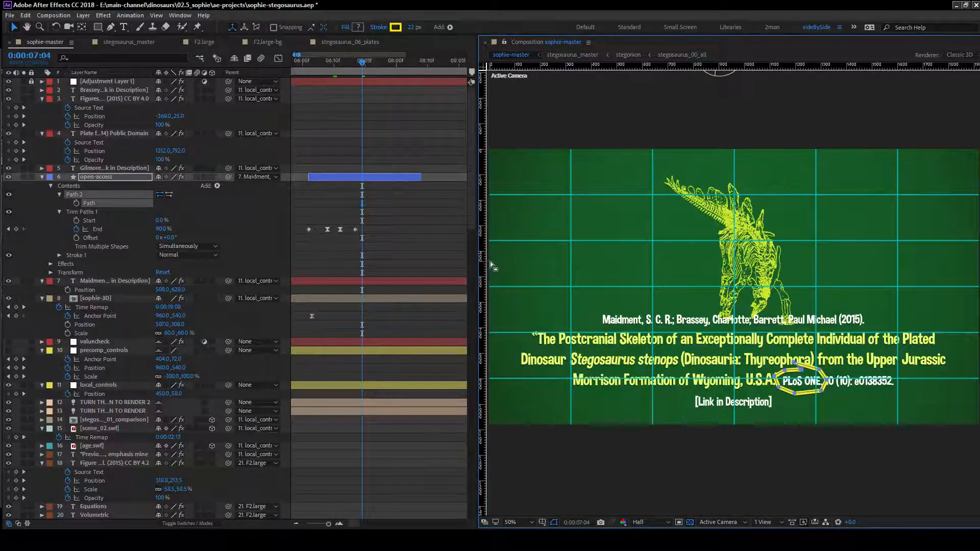
{"action": "key", "text": "ctrl+s"}
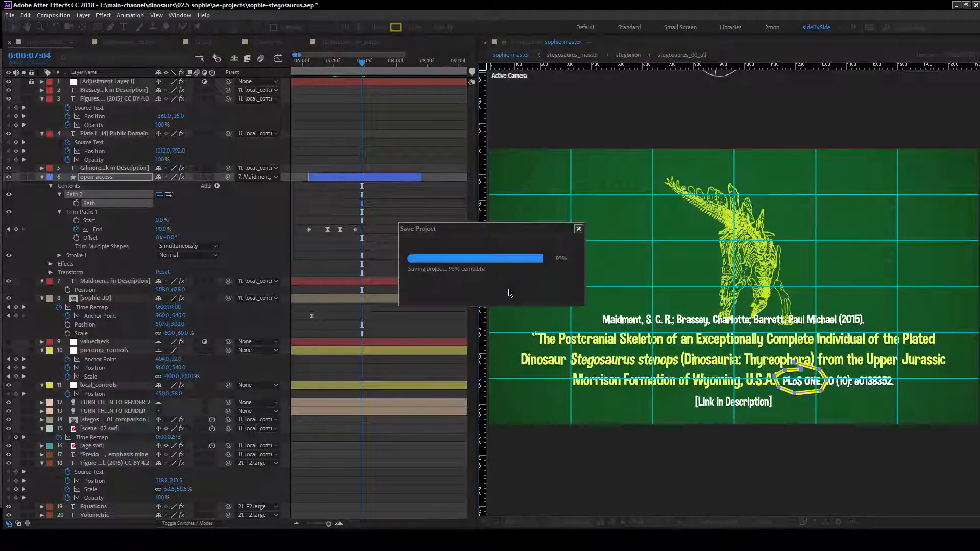
At 0:00:14:04, parent the sophie-3D skeleton layer to the citation text layer that carries the paper title.
{"action": "left_click", "coordinate": [296, 524]}
{"action": "left_click_drag", "start_coordinate": [350, 526], "coordinate": [357, 525]}
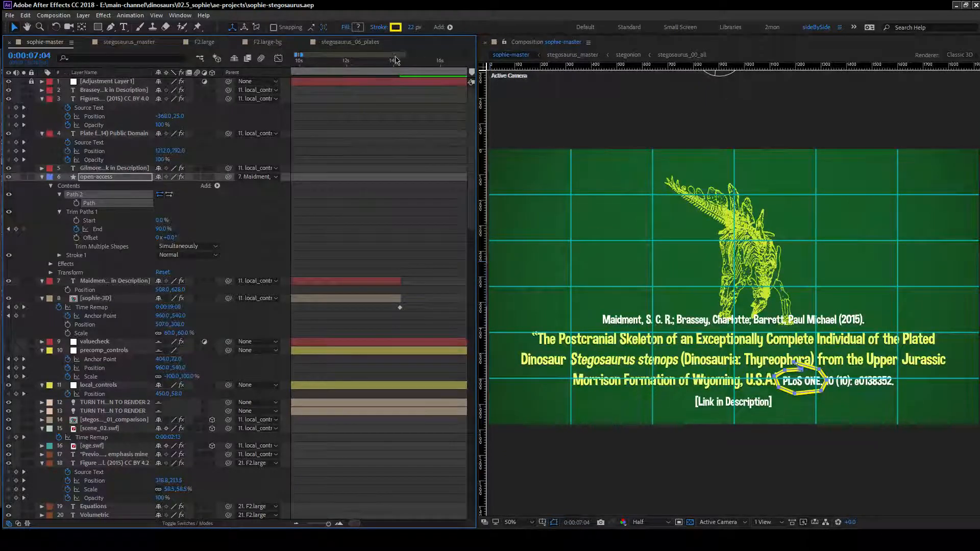
{"action": "left_click", "coordinate": [396, 64]}
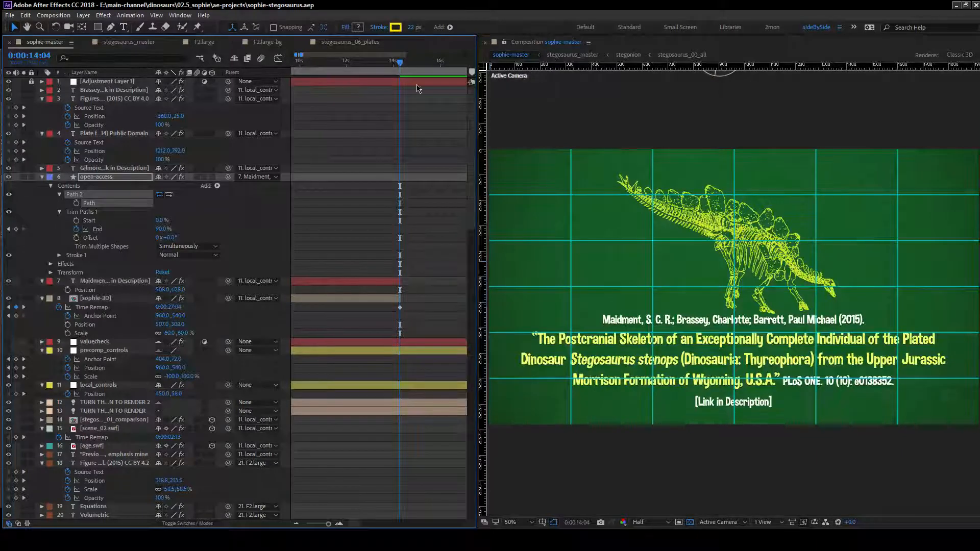
{"action": "key", "text": "Page_Down"}
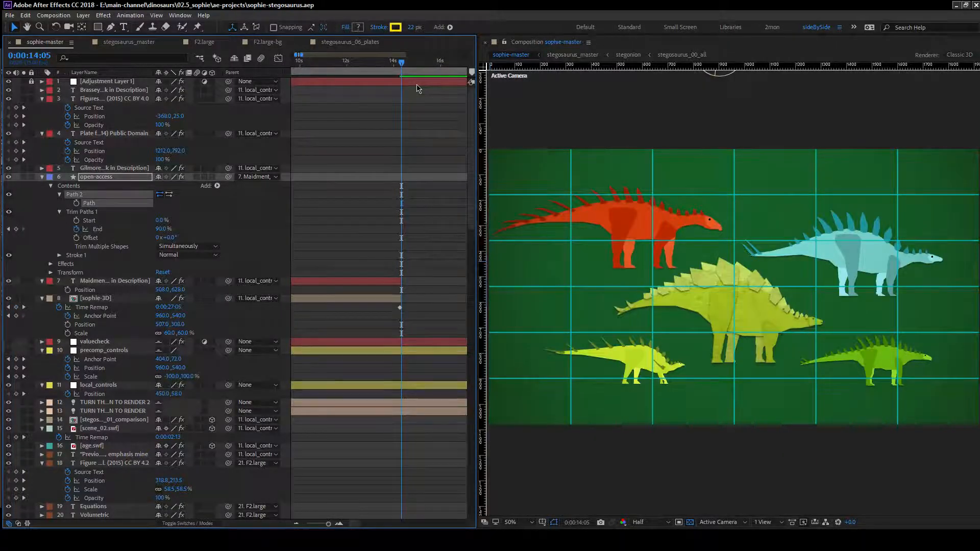
{"action": "key", "text": "Page_Up"}
{"action": "left_click", "coordinate": [102, 299]}
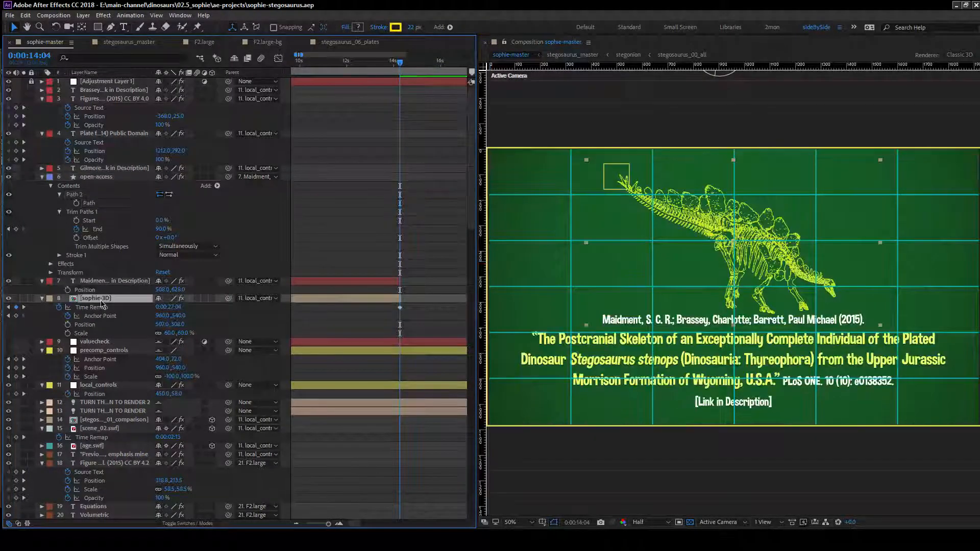
{"action": "left_click", "coordinate": [113, 282]}
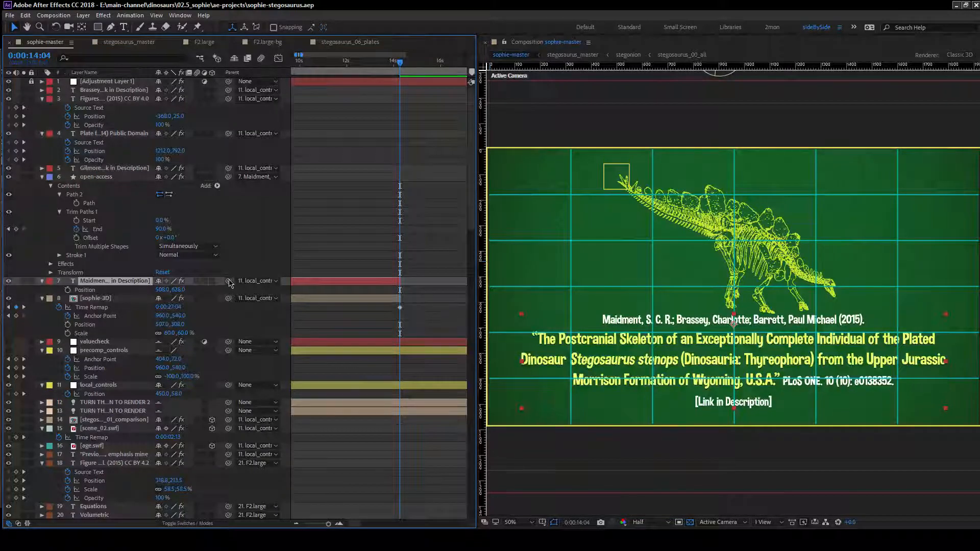
{"action": "left_click_drag", "start_coordinate": [229, 299], "coordinate": [108, 283]}
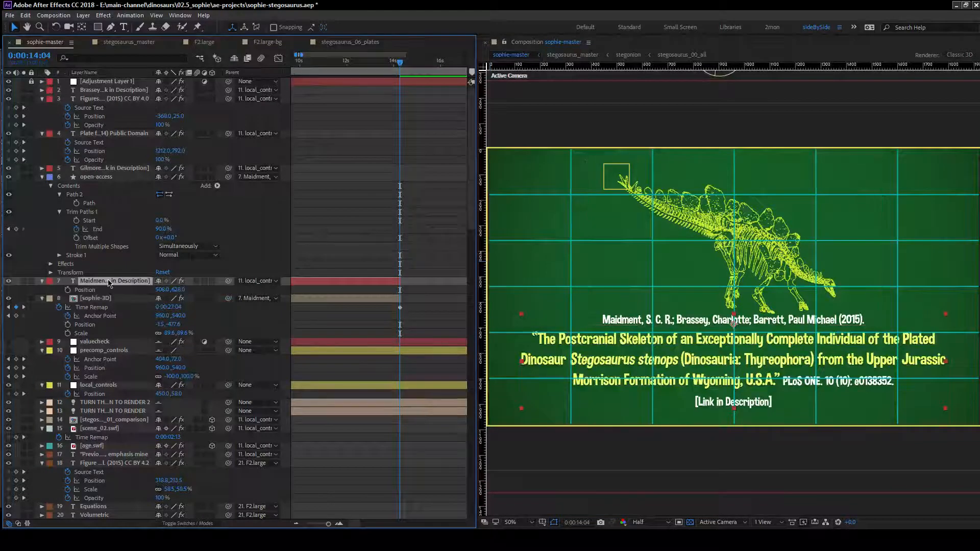
Keyframe the citation text layer's Position at 0:00:14:04 and add a matching hold keyframe at 0:00:13:13.
{"action": "left_click", "coordinate": [66, 290]}
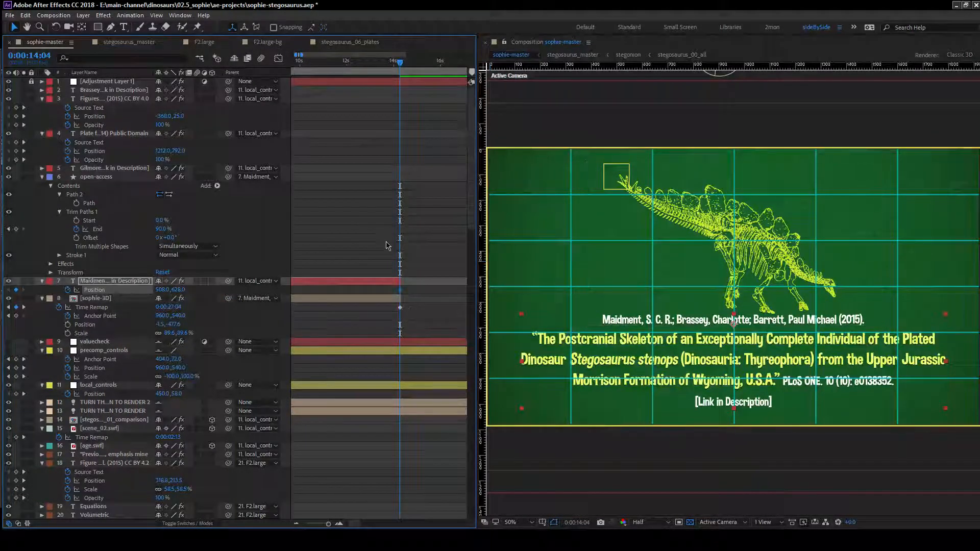
{"action": "key", "text": "Page_Up"}
{"action": "key", "text": "Page_Up"}
{"action": "key", "text": "Page_Up"}
{"action": "key", "text": "Page_Up"}
{"action": "key", "text": "Page_Up"}
{"action": "key", "text": "Page_Up"}
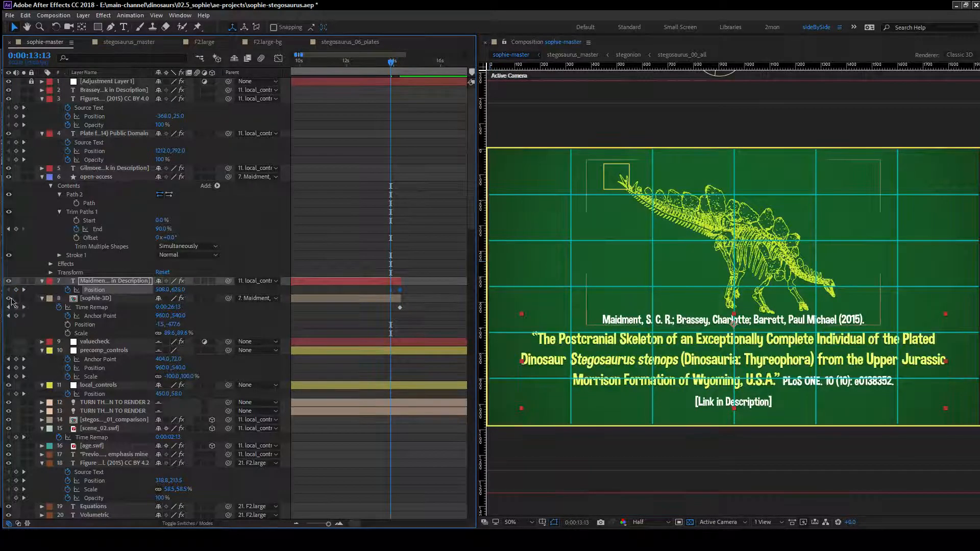
{"action": "left_click", "coordinate": [16, 289]}
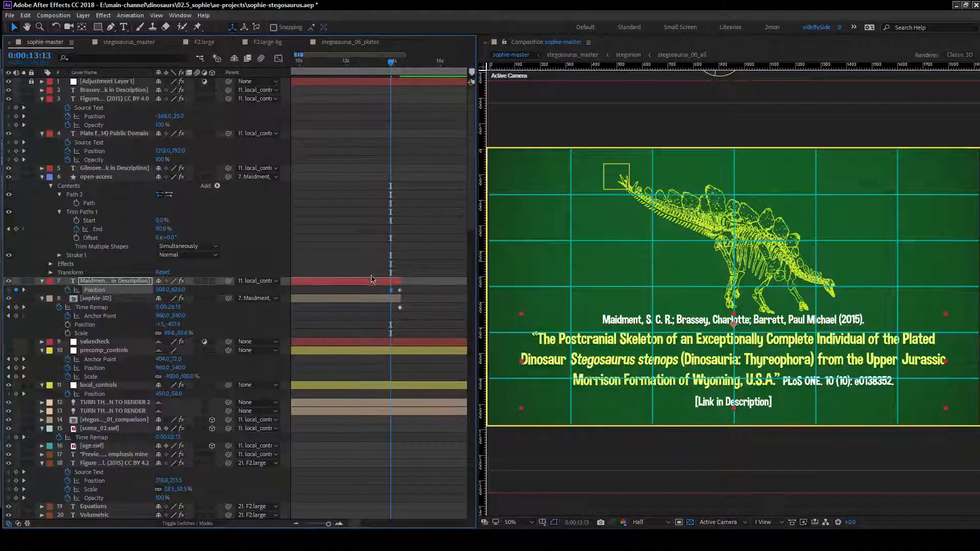
At 0:00:14:04, set the citation text layer's X position to -1428 to slide the text and skeleton off frame.
{"action": "key", "text": "k"}
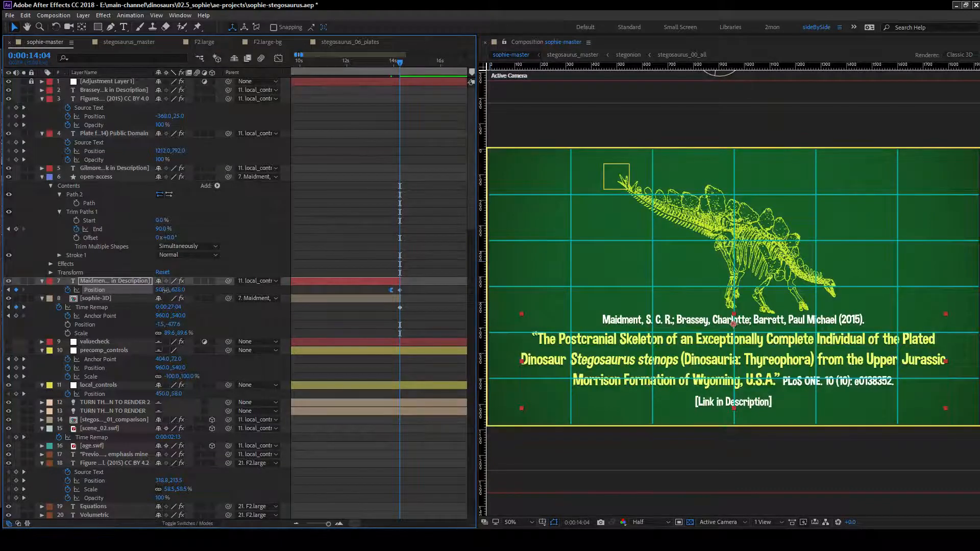
{"action": "left_click_drag", "start_coordinate": [165, 290], "coordinate": [124, 290]}
{"action": "scroll", "coordinate": [713, 315], "scroll_direction": "down", "scroll_amount": 2}
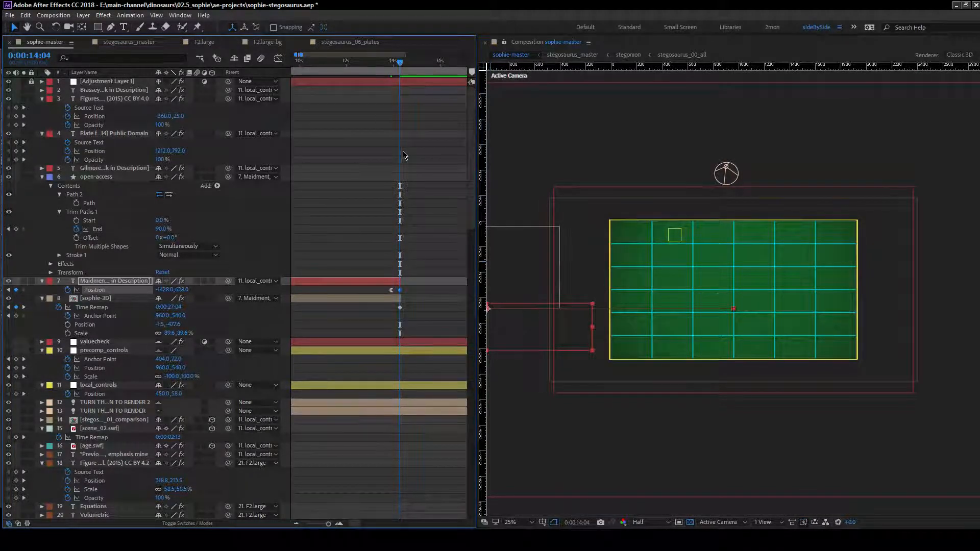
Slip the stegosaurus 01_comparison layer's content earlier and extend the layer's start to 0:00:14:00.
{"action": "key", "text": "Page_Down"}
{"action": "scroll", "coordinate": [431, 301], "scroll_direction": "down", "scroll_amount": 8}
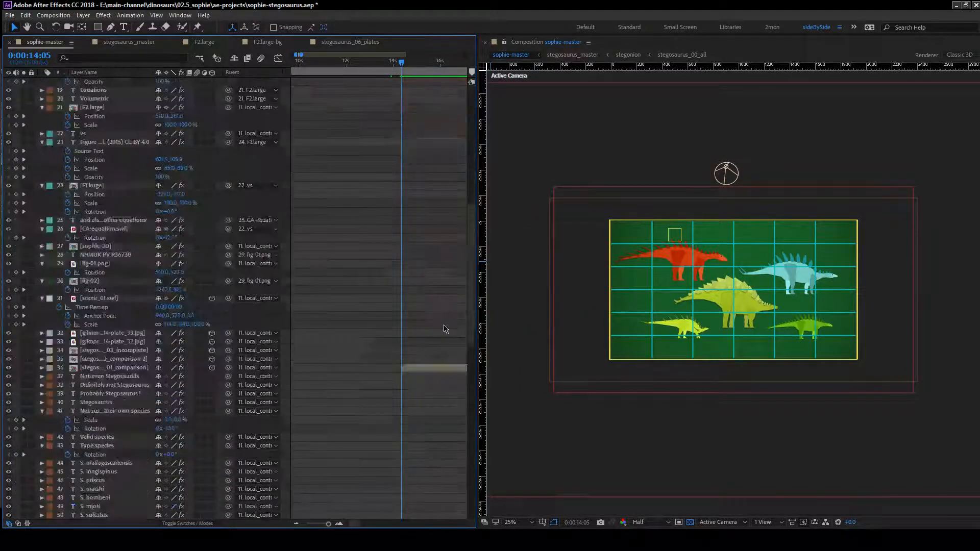
{"action": "scroll", "coordinate": [444, 329], "scroll_direction": "down", "scroll_amount": 4}
{"action": "left_click", "coordinate": [422, 266]}
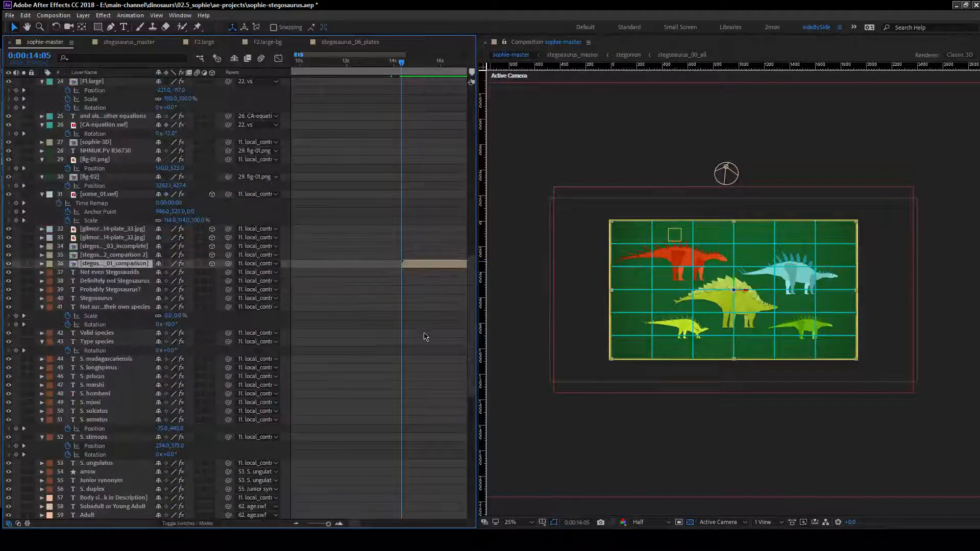
{"action": "left_click", "coordinate": [296, 524]}
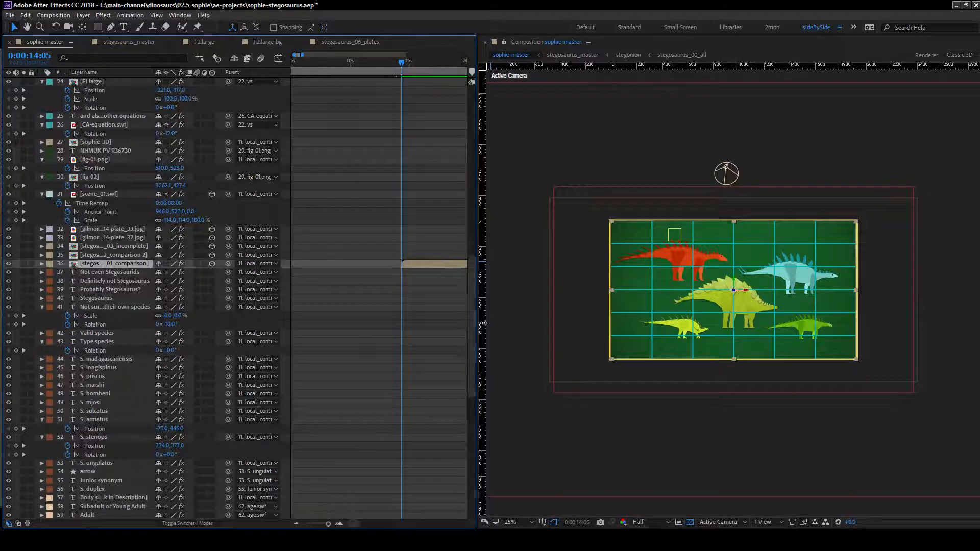
{"action": "scroll", "coordinate": [478, 327], "scroll_direction": "up", "scroll_amount": 8}
{"action": "left_click_drag", "start_coordinate": [477, 322], "coordinate": [544, 323]}
{"action": "left_click_drag", "start_coordinate": [349, 525], "coordinate": [356, 526]}
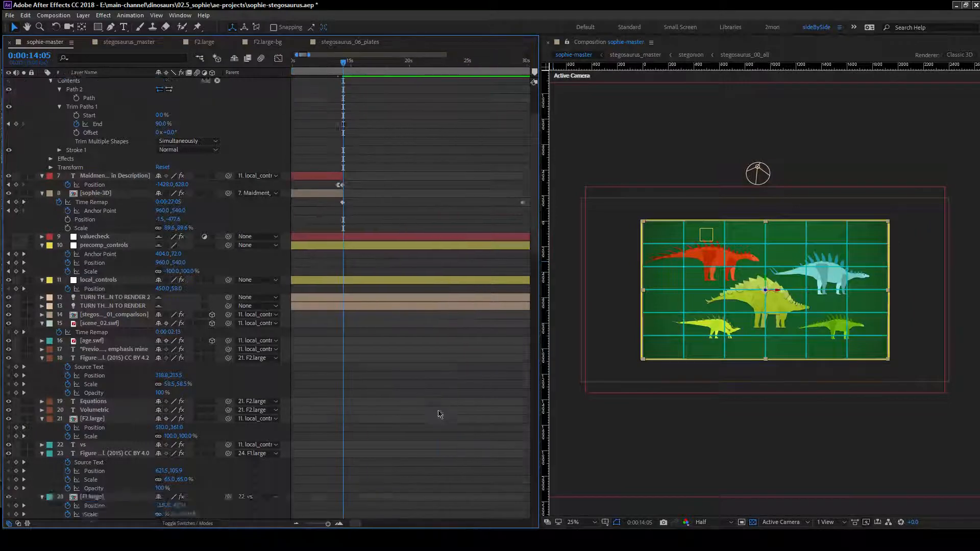
{"action": "scroll", "coordinate": [431, 397], "scroll_direction": "down", "scroll_amount": 10}
{"action": "scroll", "coordinate": [431, 397], "scroll_direction": "up", "scroll_amount": 4}
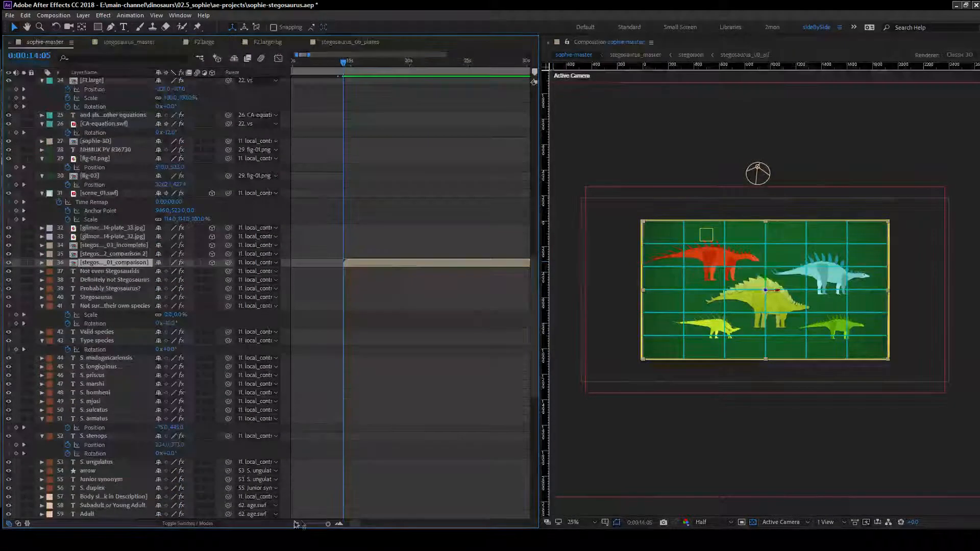
{"action": "left_click_drag", "start_coordinate": [310, 55], "coordinate": [329, 55]}
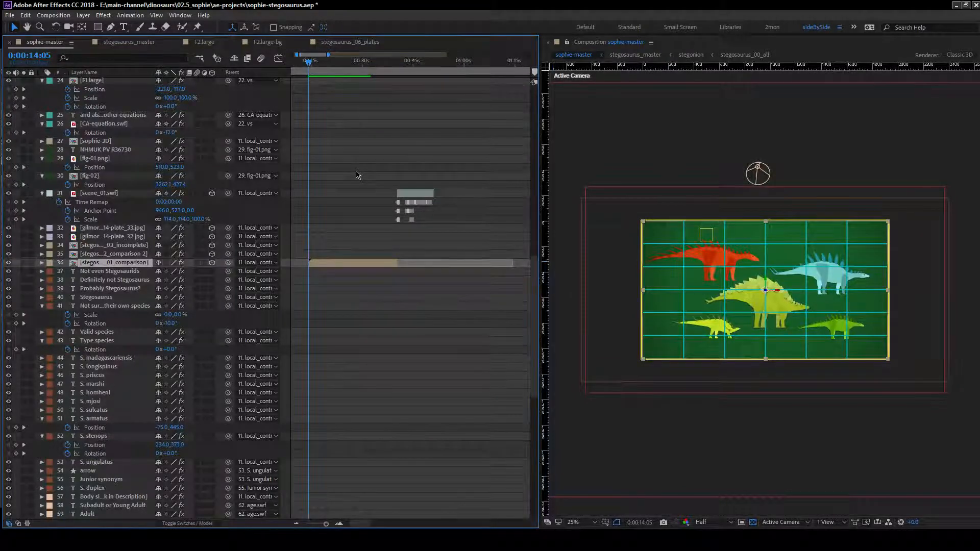
{"action": "key", "text": "y"}
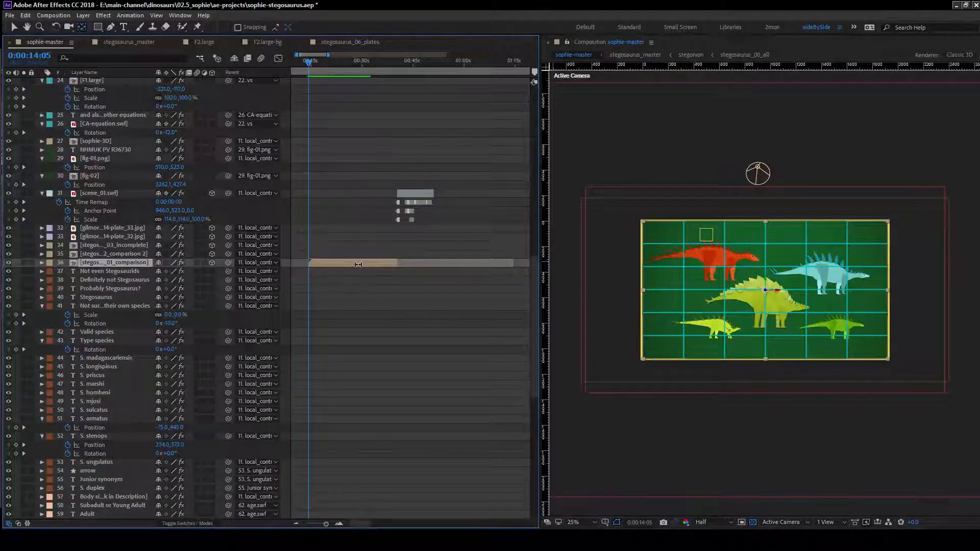
{"action": "left_click_drag", "start_coordinate": [357, 264], "coordinate": [336, 264]}
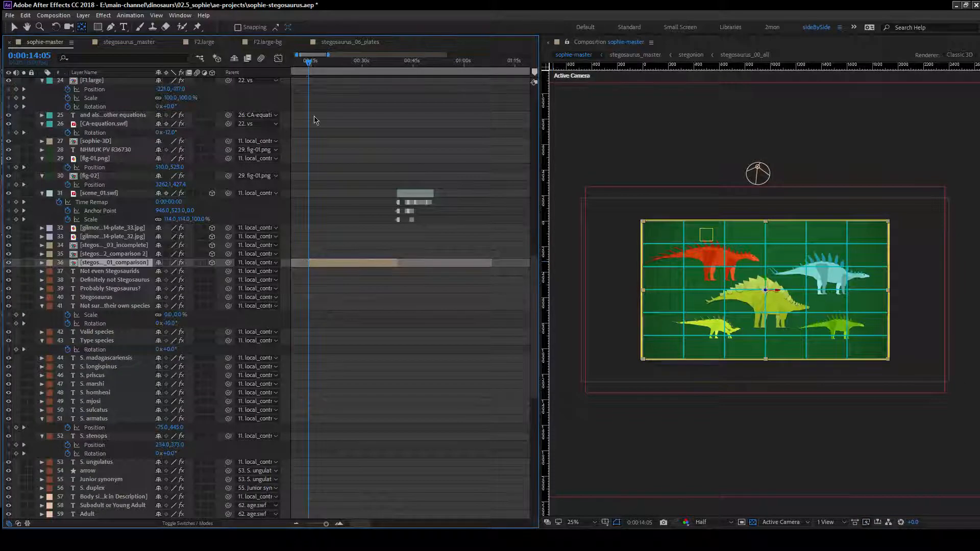
{"action": "key", "text": "Page_Up"}
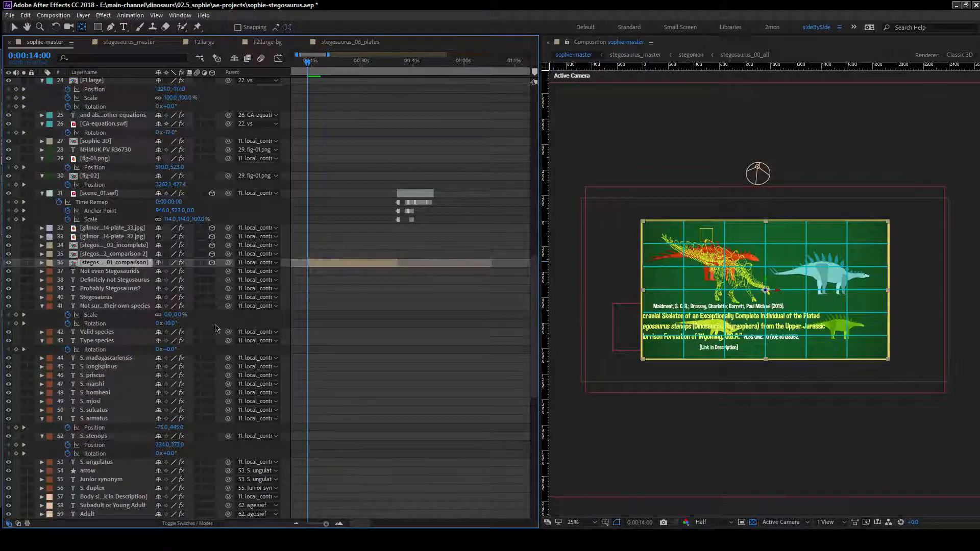
{"action": "left_click", "coordinate": [339, 524]}
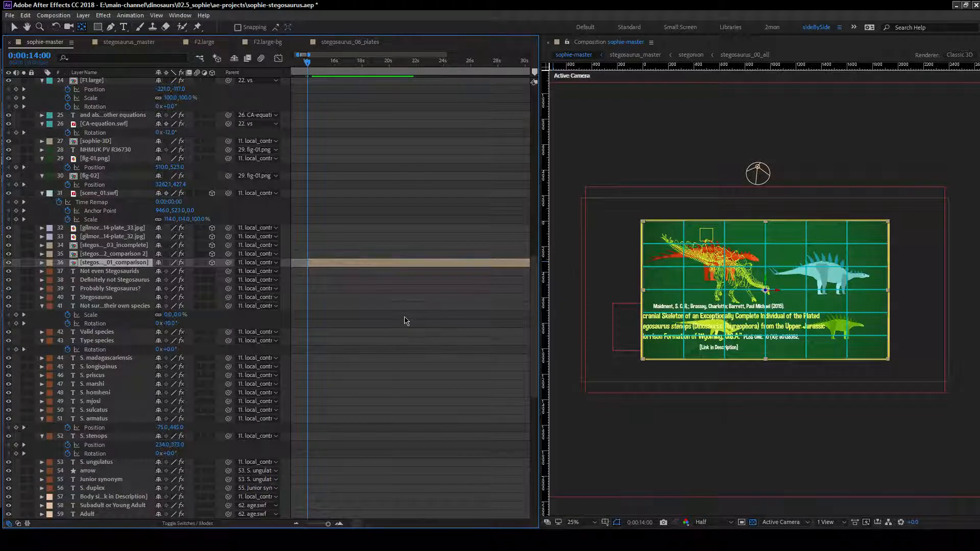
Add Position keyframes to the stegosaurus 01_comparison layer at 0:00:14:00 and 0:00:14:05.
{"action": "scroll", "coordinate": [405, 321], "scroll_direction": "down", "scroll_amount": 3}
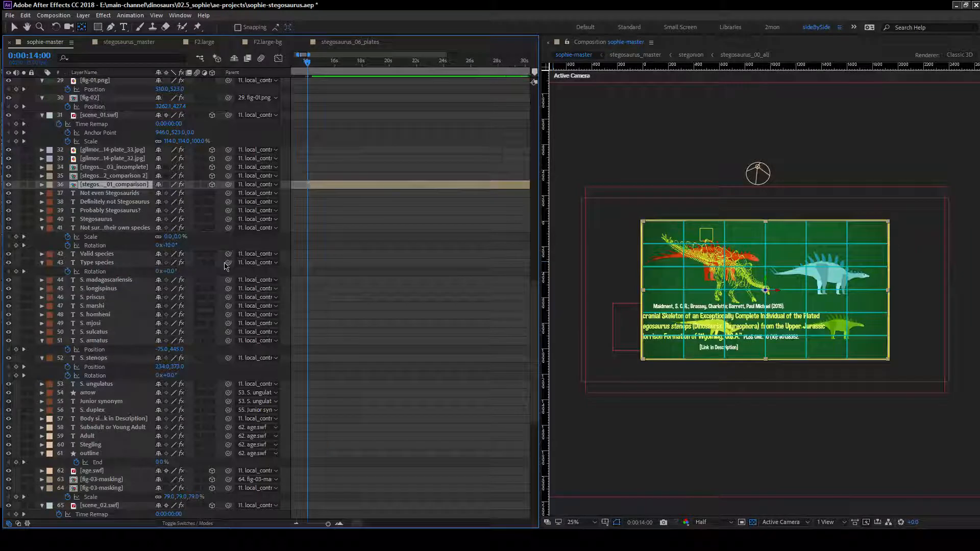
{"action": "key", "text": "p"}
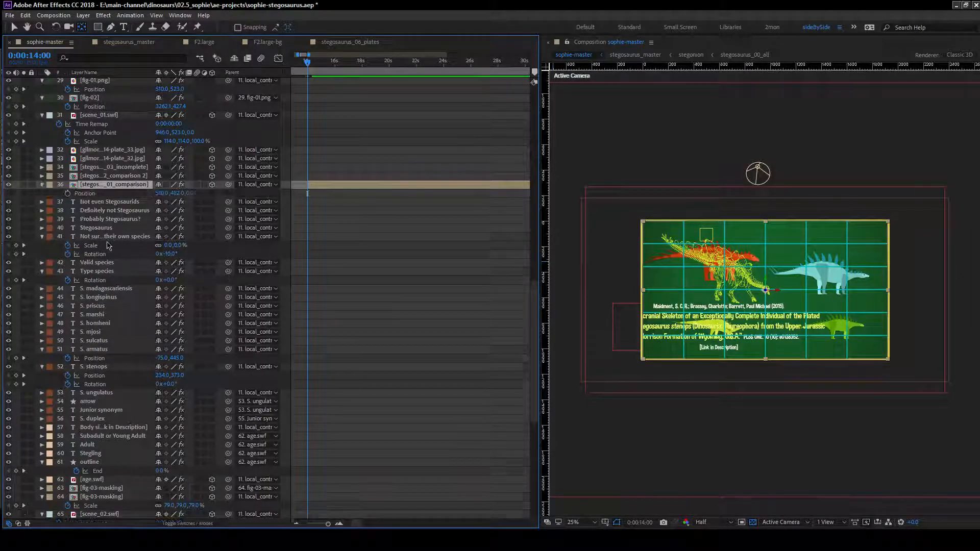
{"action": "left_click", "coordinate": [68, 193]}
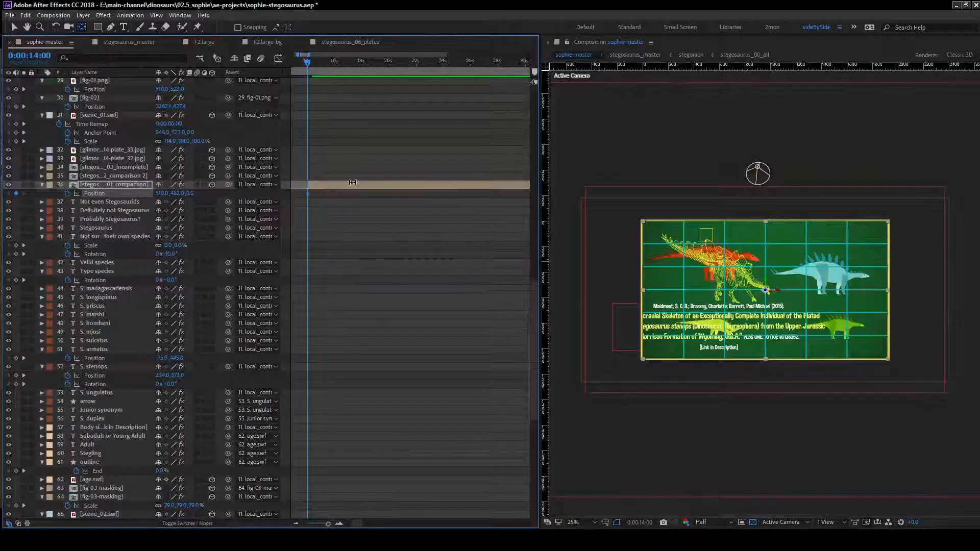
{"action": "key", "text": "ctrl+Down"}
{"action": "key", "text": "ctrl+Right"}
{"action": "key", "text": "ctrl+Right"}
{"action": "key", "text": "ctrl+Right"}
{"action": "key", "text": "ctrl+Right"}
{"action": "key", "text": "ctrl+Right"}
{"action": "key", "text": "ctrl+Up"}
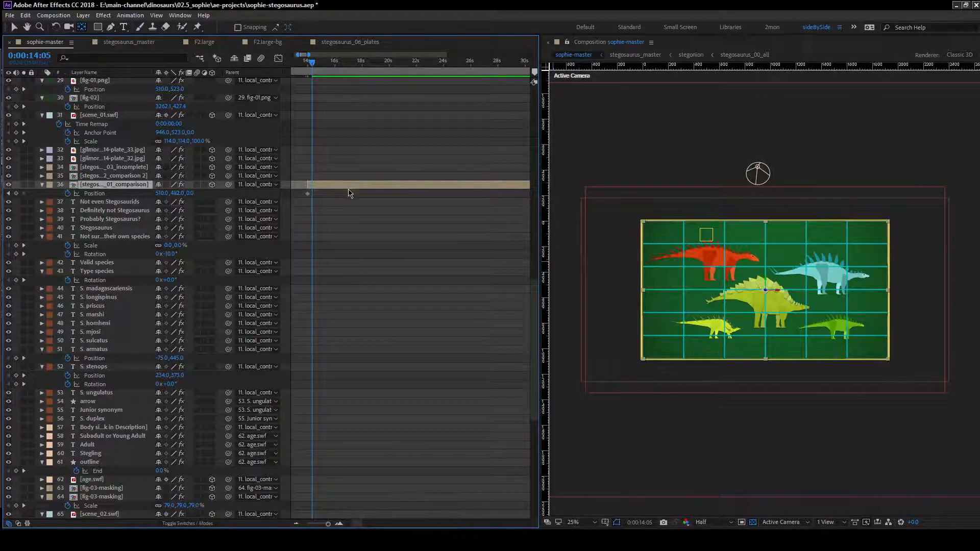
{"action": "left_click", "coordinate": [330, 179]}
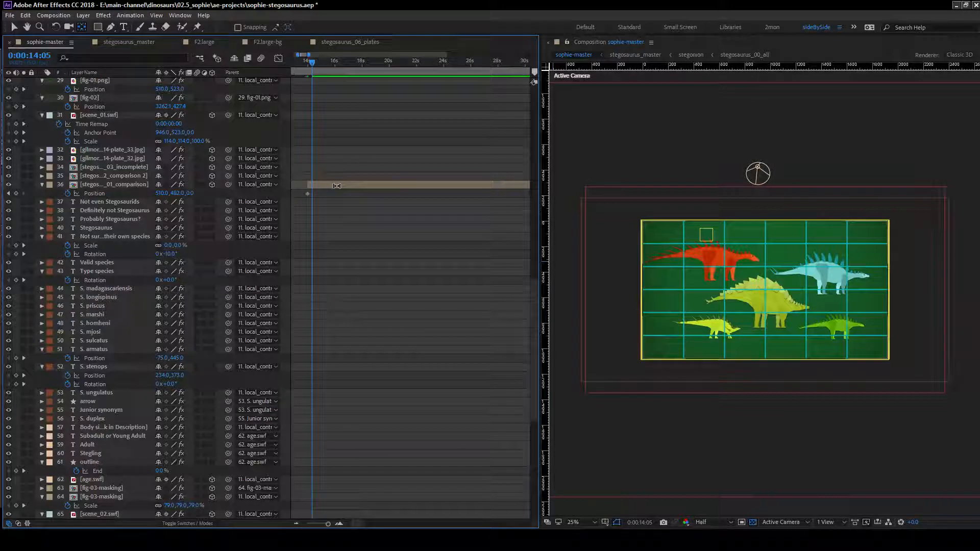
{"action": "left_click", "coordinate": [336, 186]}
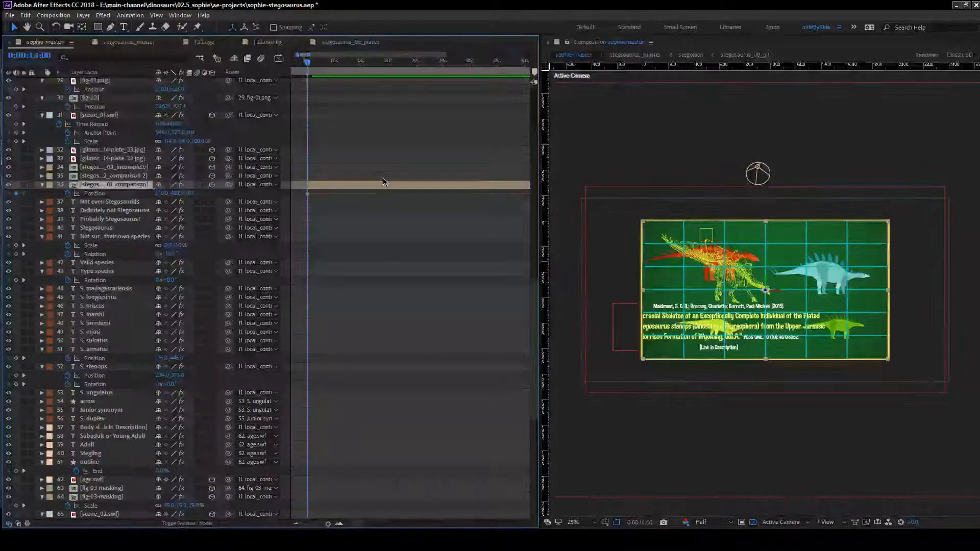
{"action": "left_click", "coordinate": [16, 193]}
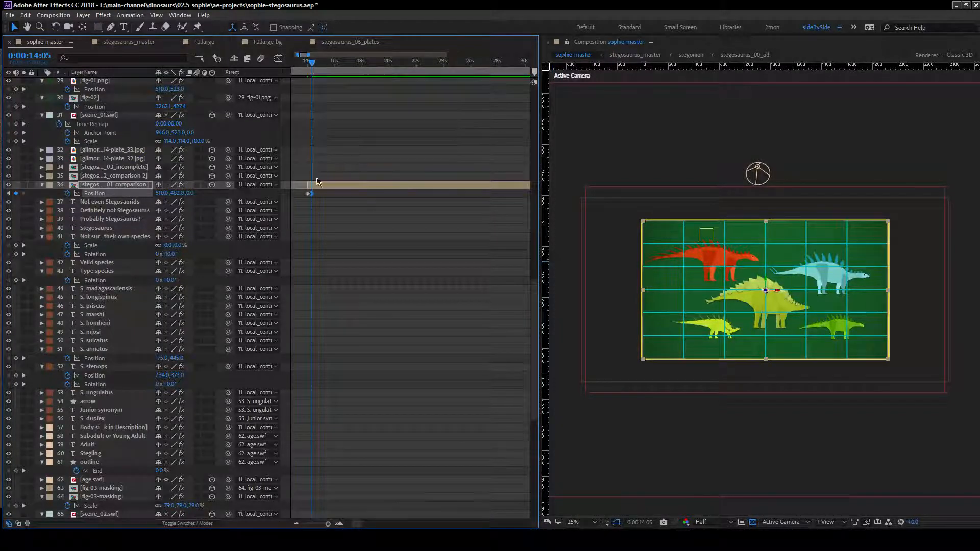
Try shifting the 01_comparison layer's X position to 960 at 0:00:14:00, undo it and remove the layer's Position keyframes.
{"action": "key", "text": "j"}
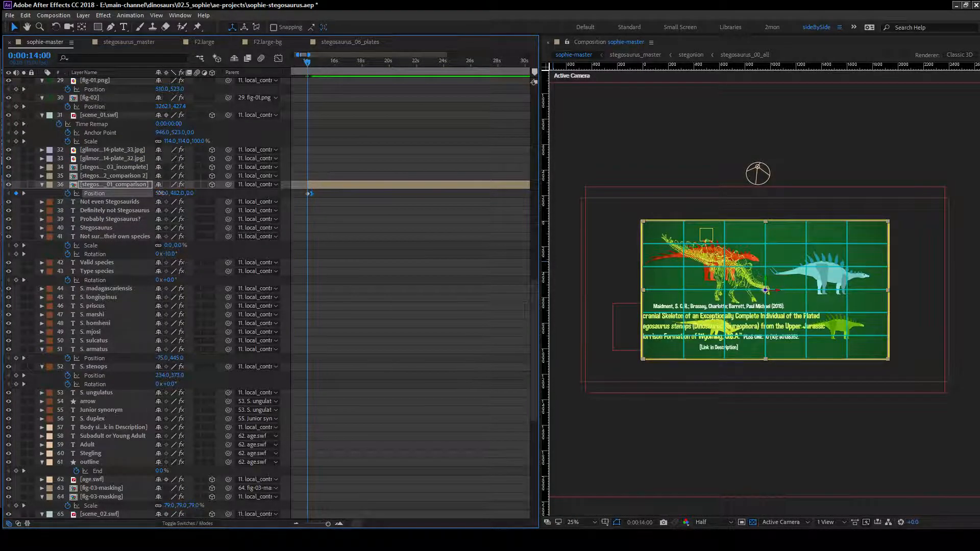
{"action": "left_click_drag", "start_coordinate": [162, 194], "coordinate": [393, 195]}
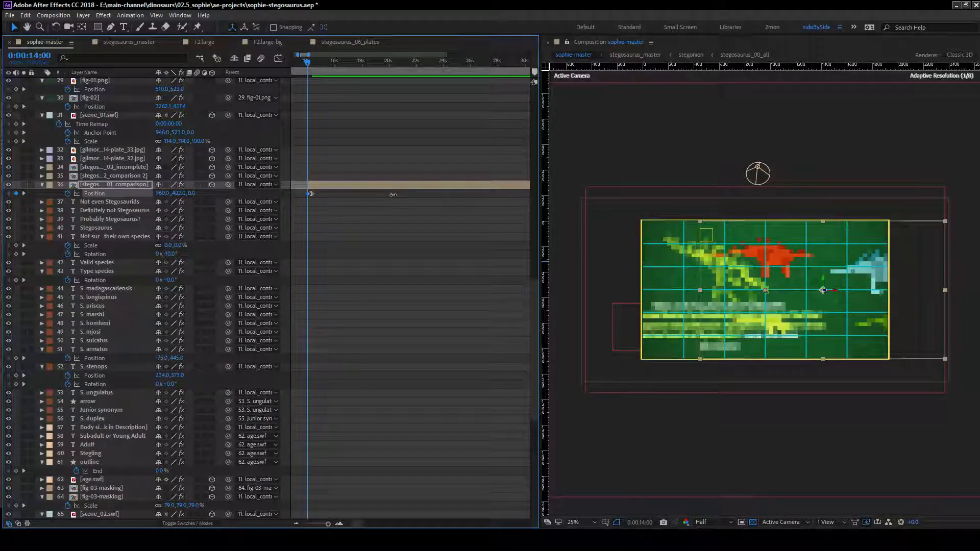
{"action": "key", "text": "ctrl+z"}
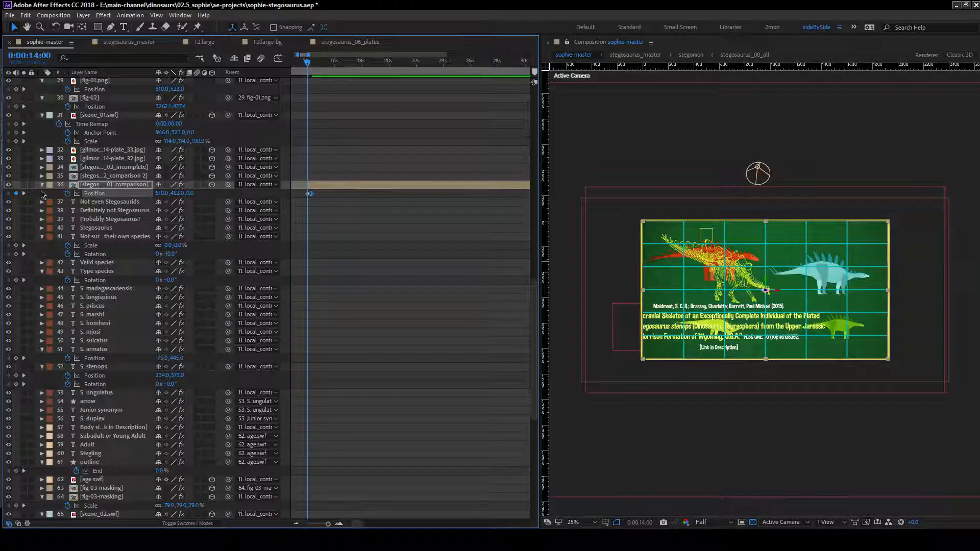
{"action": "left_click", "coordinate": [68, 193]}
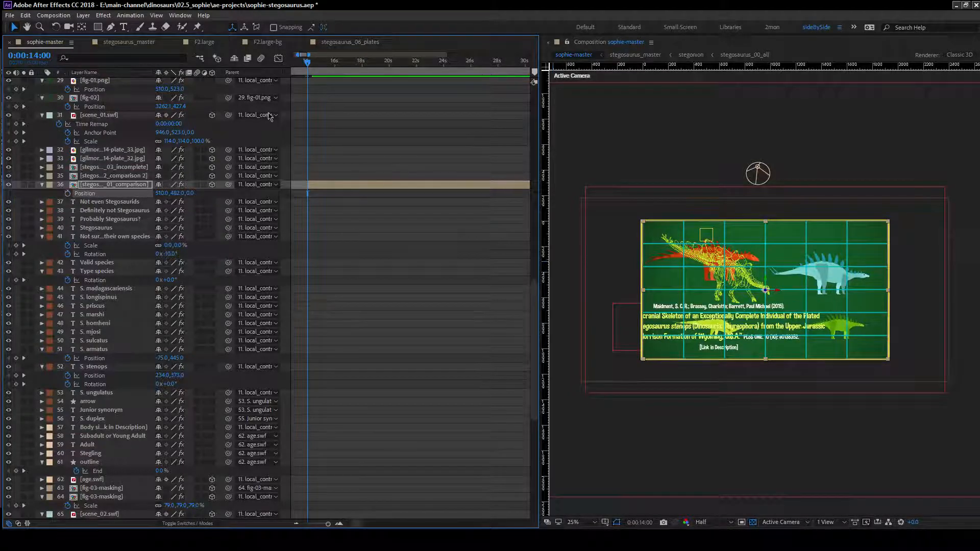
Set the stegosaurus 01_comparison layer's start to 0:00:14:05.
{"action": "key", "text": "Page_Down"}
{"action": "key", "text": "Page_Down"}
{"action": "key", "text": "Page_Down"}
{"action": "key", "text": "Page_Down"}
{"action": "key", "text": "Page_Down"}
{"action": "key", "text": "bracketleft"}
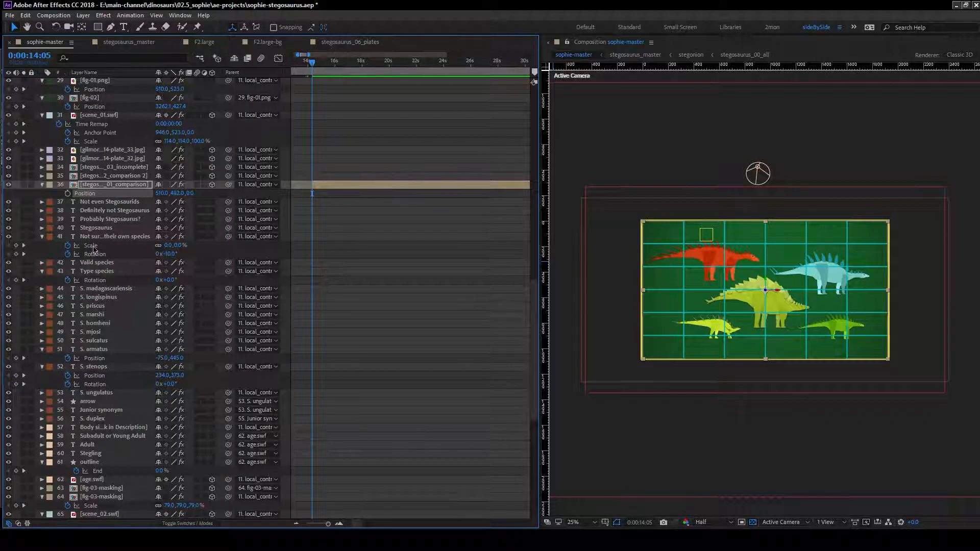
Add Scale keyframes to the 01_comparison layer at 0:00:14:05 and 0:00:15:05, and enlarge the first to about 220%.
{"action": "key", "text": "shift+s"}
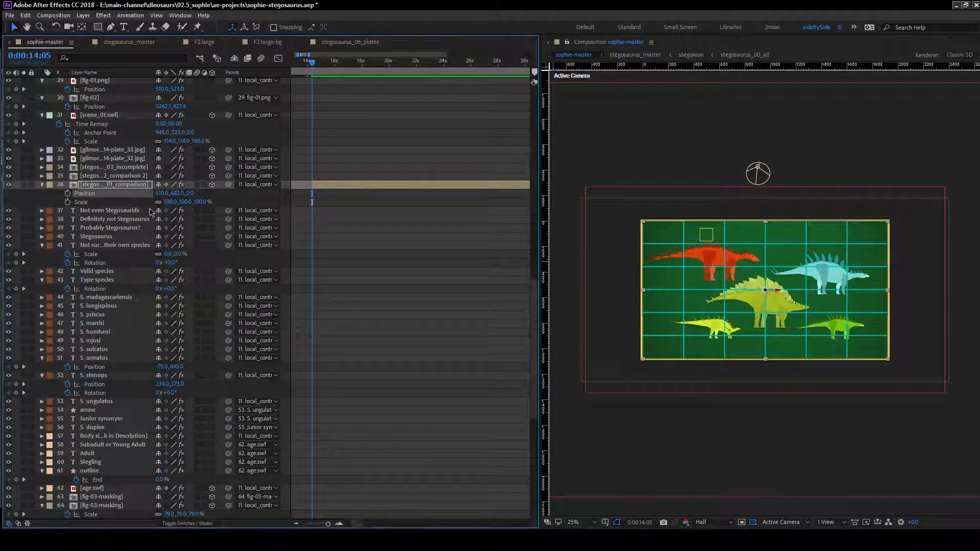
{"action": "left_click", "coordinate": [68, 201]}
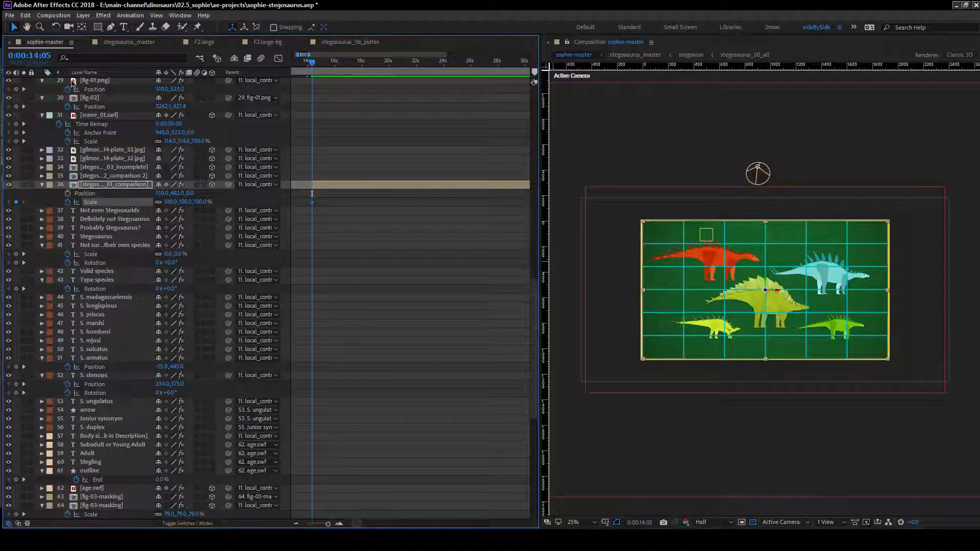
{"action": "key", "text": "Page_Down"}
{"action": "key", "text": "Page_Down"}
{"action": "key", "text": "Page_Down"}
{"action": "key", "text": "Page_Down"}
{"action": "key", "text": "Page_Down"}
{"action": "key", "text": "Page_Down"}
{"action": "key", "text": "Page_Down"}
{"action": "key", "text": "Page_Down"}
{"action": "key", "text": "Page_Down"}
{"action": "key", "text": "Page_Down"}
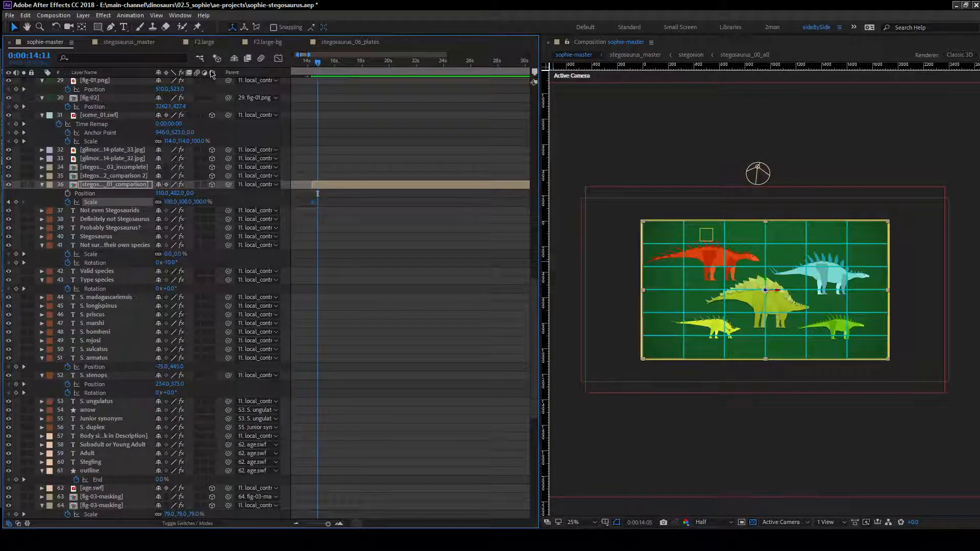
{"action": "key", "text": "Page_Down"}
{"action": "key", "text": "Page_Down"}
{"action": "key", "text": "Page_Down"}
{"action": "key", "text": "Page_Down"}
{"action": "key", "text": "Page_Down"}
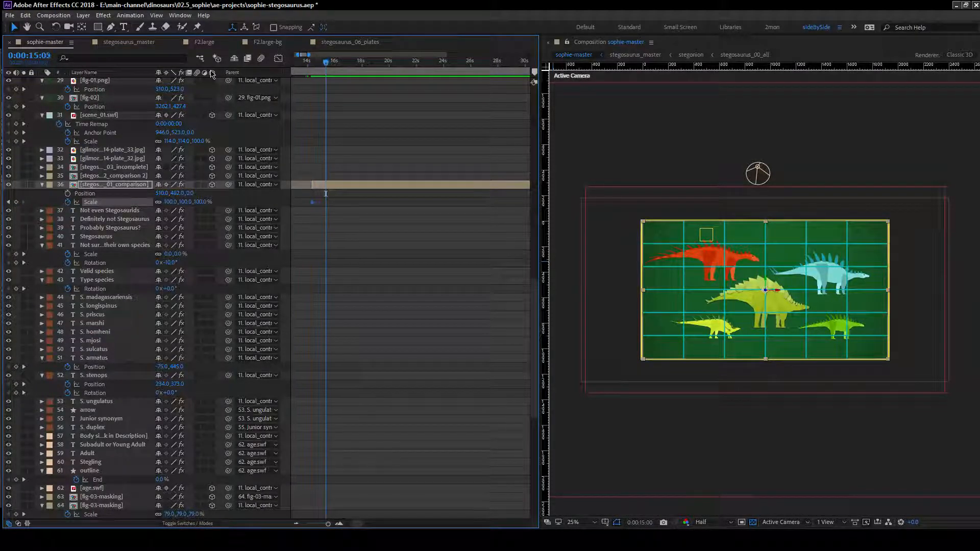
{"action": "left_click", "coordinate": [16, 202]}
{"action": "key", "text": "j"}
{"action": "left_click_drag", "start_coordinate": [183, 201], "coordinate": [246, 210]}
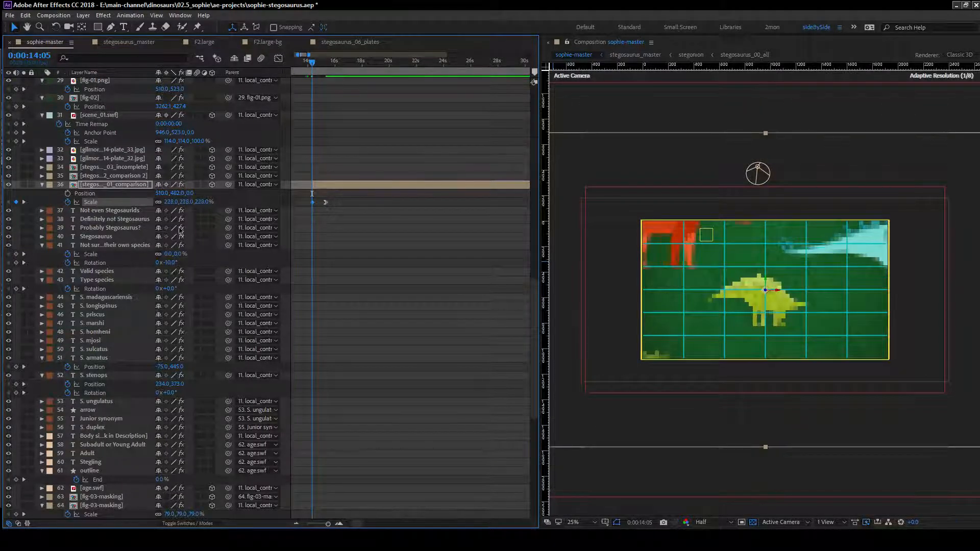
Add Anchor Point keyframes to the 01_comparison layer at 0:00:14:05 and 0:00:15:05.
{"action": "key", "text": "shift+a"}
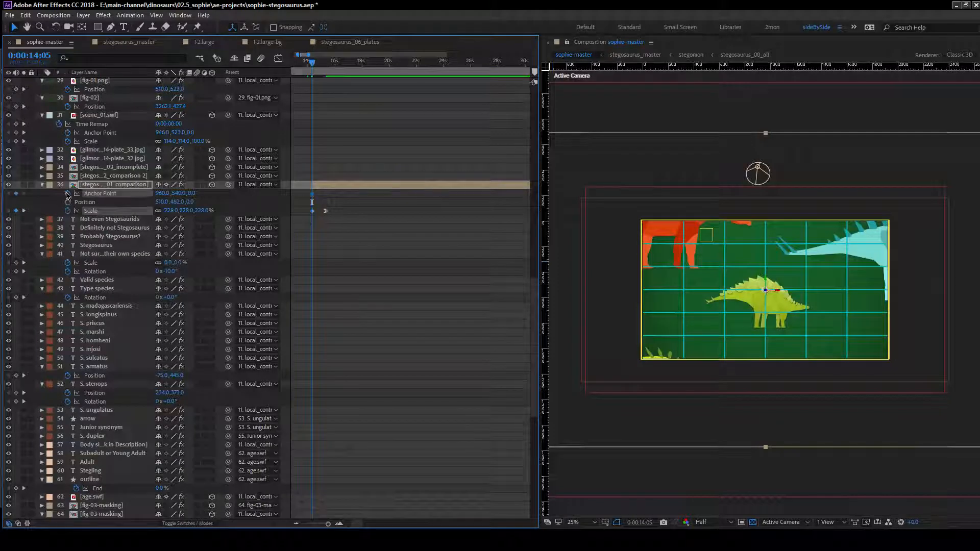
{"action": "left_click_drag", "start_coordinate": [309, 62], "coordinate": [325, 62]}
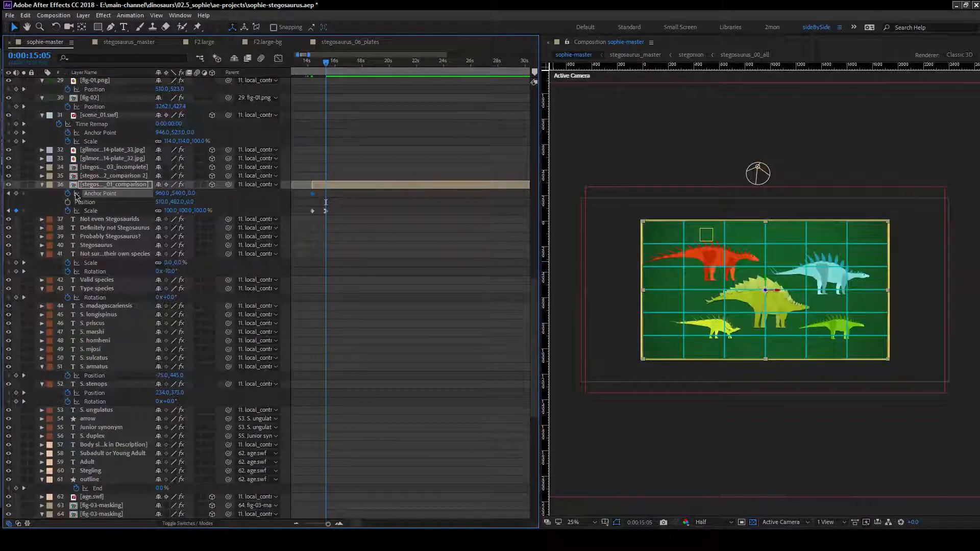
{"action": "left_click", "coordinate": [17, 194]}
At 0:00:14:05, set the 01_comparison layer's Anchor Point to 993, 594.
{"action": "key", "text": "j"}
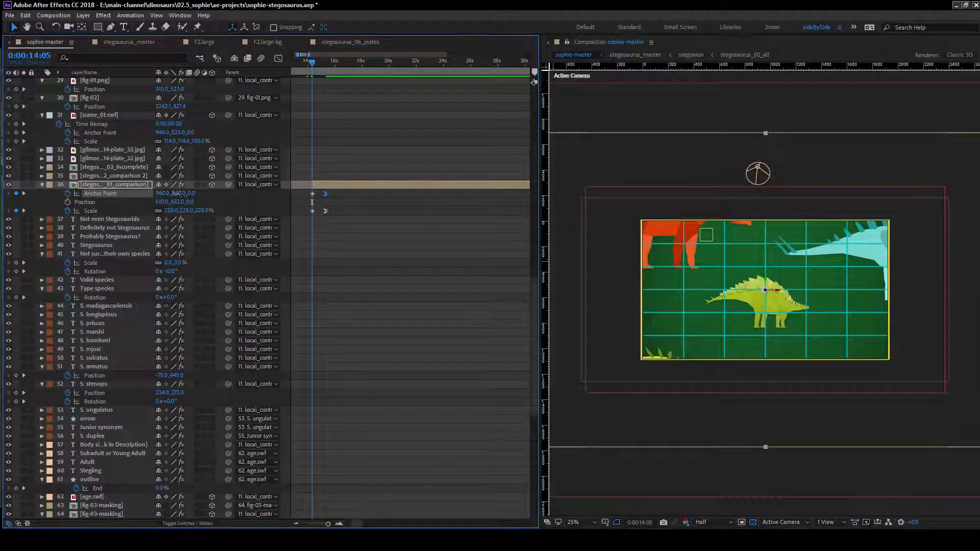
{"action": "mouse_move", "coordinate": [177, 193]}
{"action": "left_mouse_down"}
{"action": "mouse_move", "coordinate": [195, 196]}
{"action": "mouse_move", "coordinate": [177, 194]}
{"action": "left_mouse_up"}
{"action": "key", "text": "ctrl+z"}
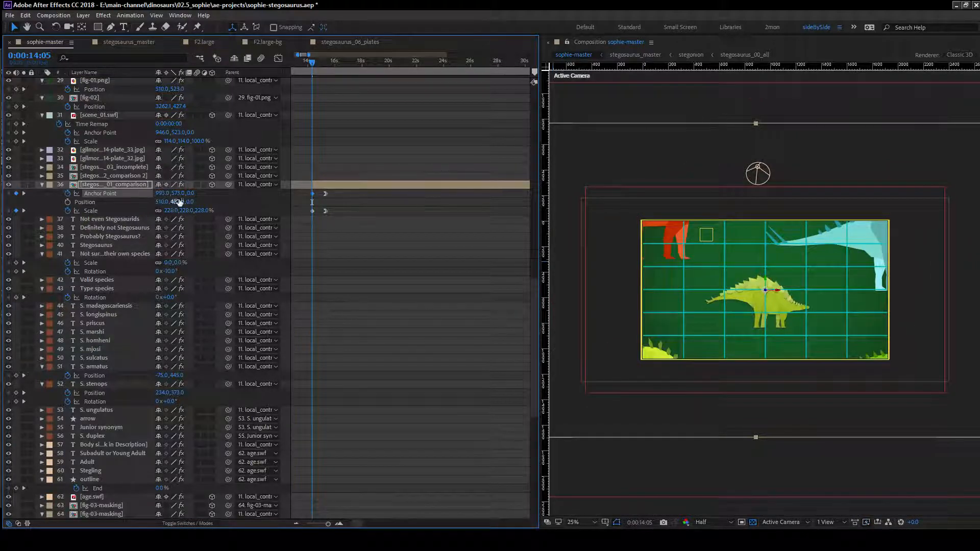
{"action": "left_click_drag", "start_coordinate": [167, 193], "coordinate": [191, 195]}
{"action": "key", "text": "ctrl+z"}
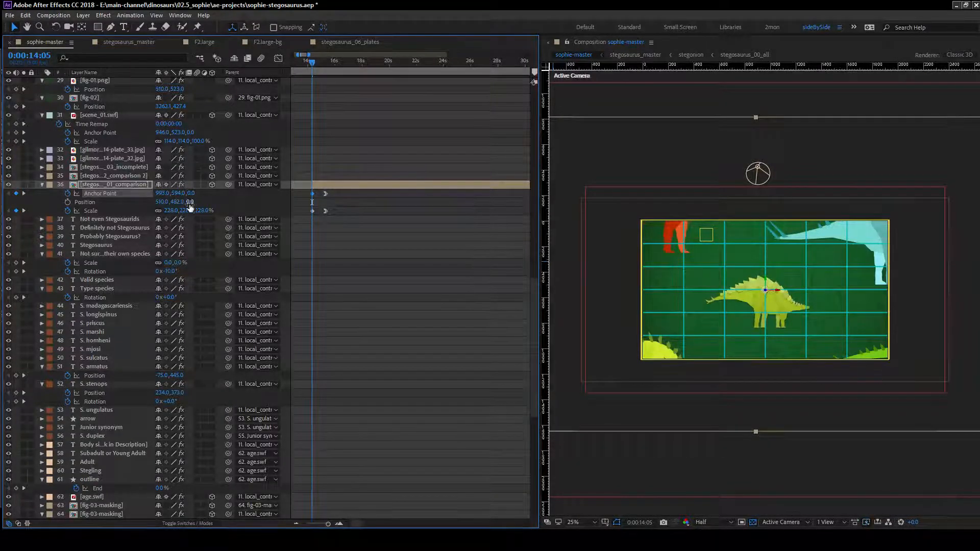
Enlarge the 01_comparison layer's first Scale keyframe to 340% and set its Anchor Point Y to 647.
{"action": "left_click", "coordinate": [188, 211]}
{"action": "type", "text": "300"}
{"action": "key", "text": "Return"}
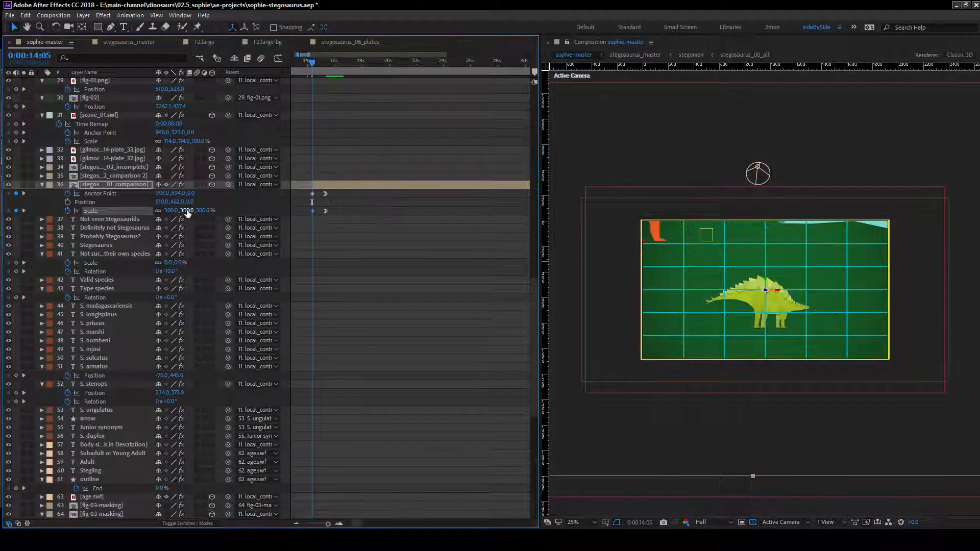
{"action": "left_click_drag", "start_coordinate": [188, 211], "coordinate": [205, 194]}
{"action": "left_click", "coordinate": [356, 256]}
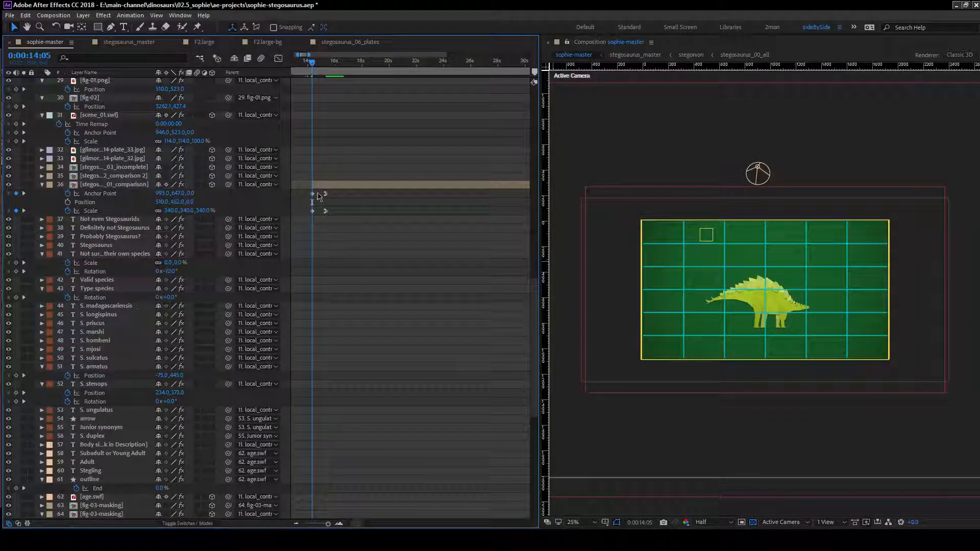
Shift the 01_comparison layer's Anchor Point and Scale keyframes together slightly earlier in time.
{"action": "left_click_drag", "start_coordinate": [349, 196], "coordinate": [312, 218]}
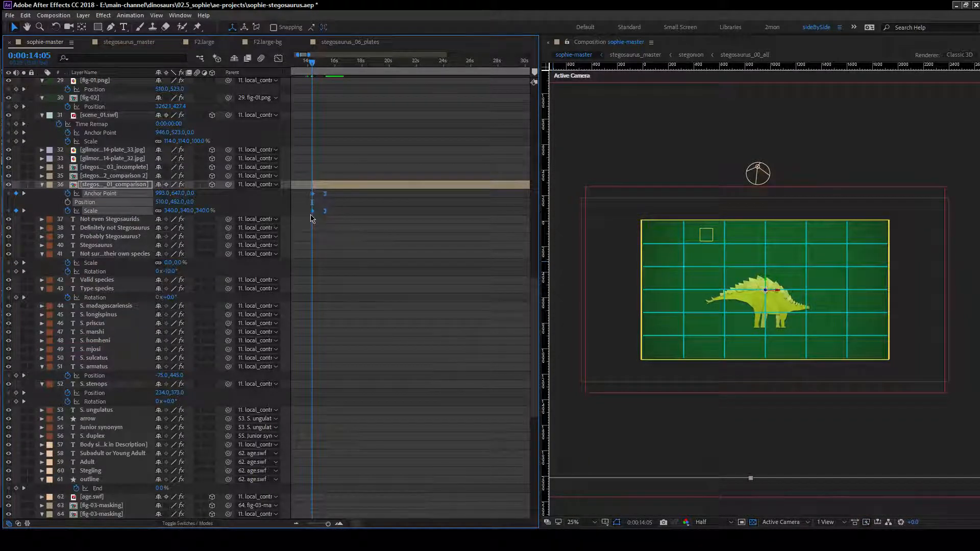
{"action": "key", "text": "alt+Left"}
{"action": "key", "text": "alt+Left"}
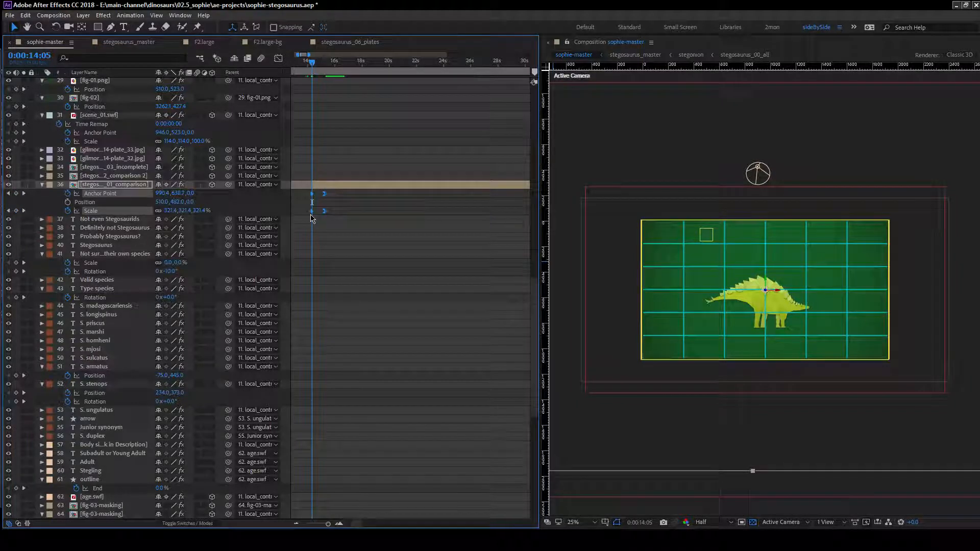
{"action": "key", "text": "alt+Left"}
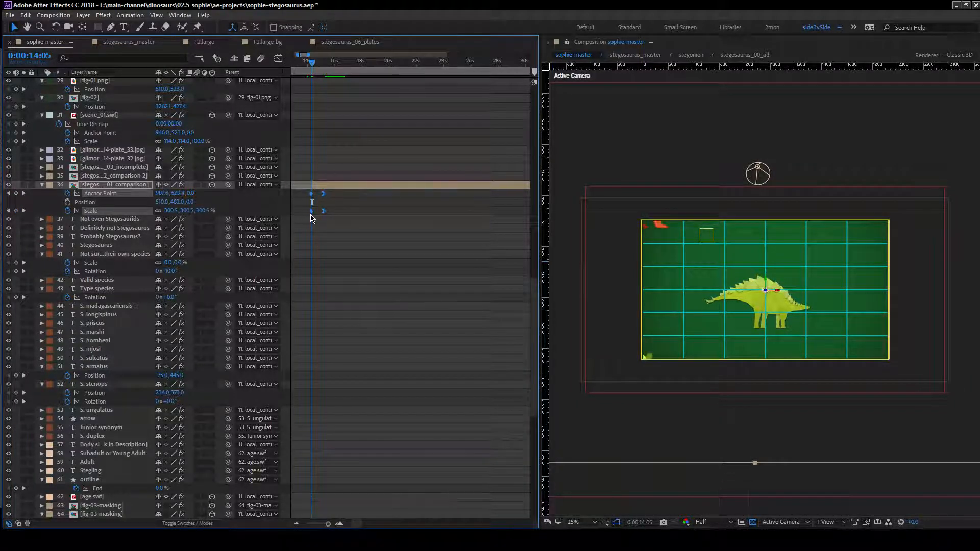
{"action": "left_click", "coordinate": [368, 195]}
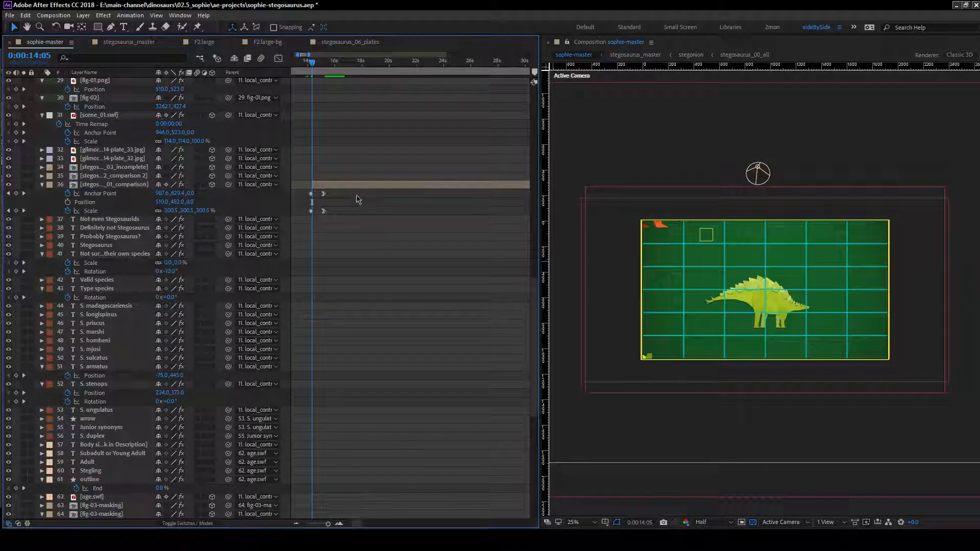
Move the Opacity keyframes of all six stegosaurus body-part layers earlier to 0:00:14:00.
{"action": "scroll", "coordinate": [365, 284], "scroll_direction": "down", "scroll_amount": 12}
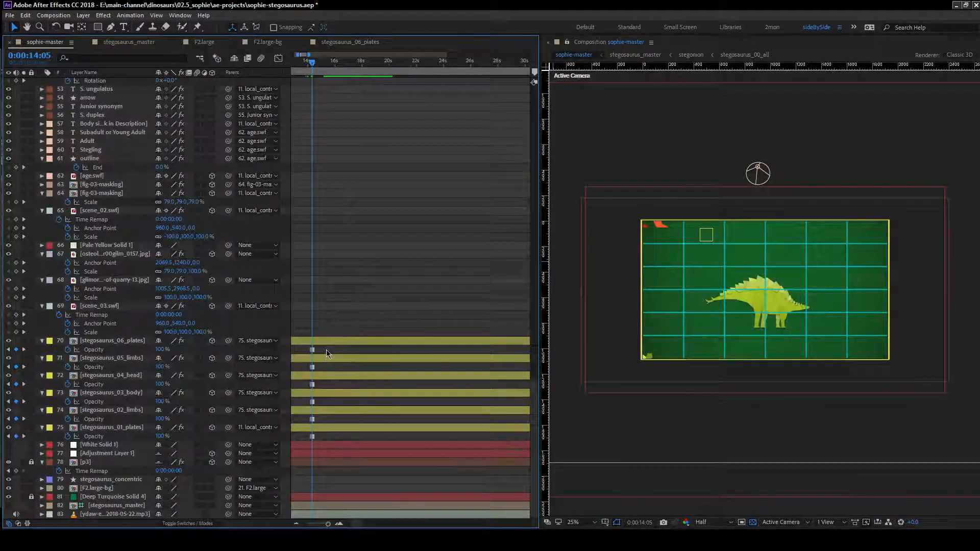
{"action": "key", "text": "j"}
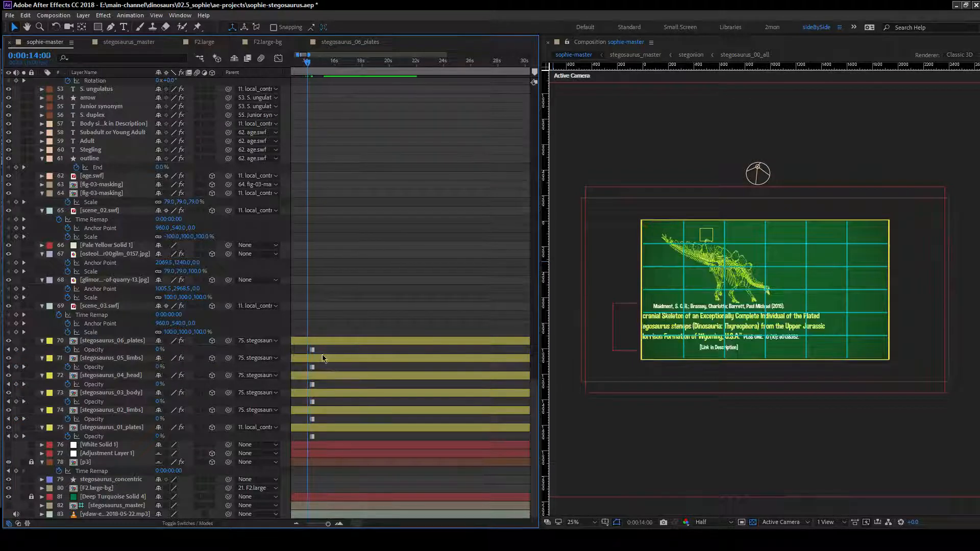
{"action": "left_click_drag", "start_coordinate": [323, 368], "coordinate": [310, 466]}
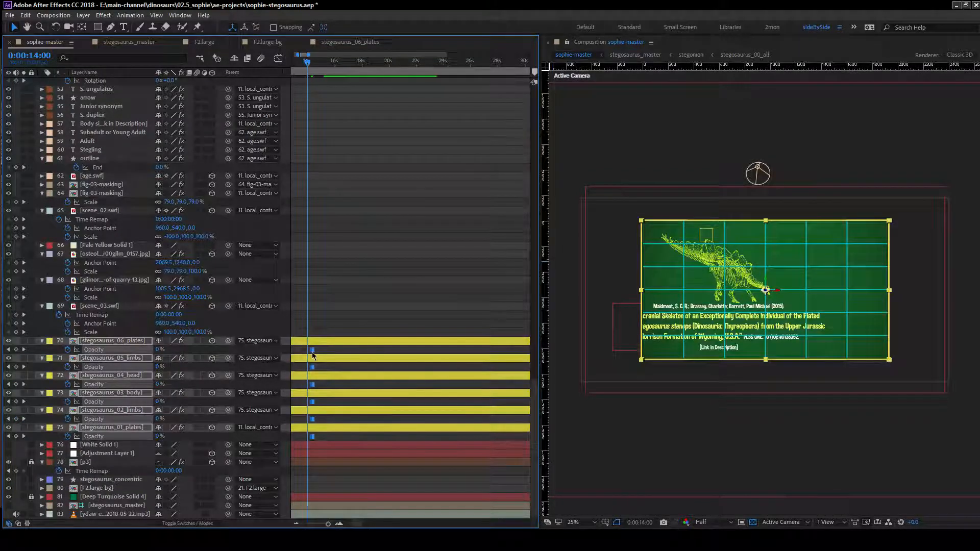
{"action": "left_click", "coordinate": [334, 322]}
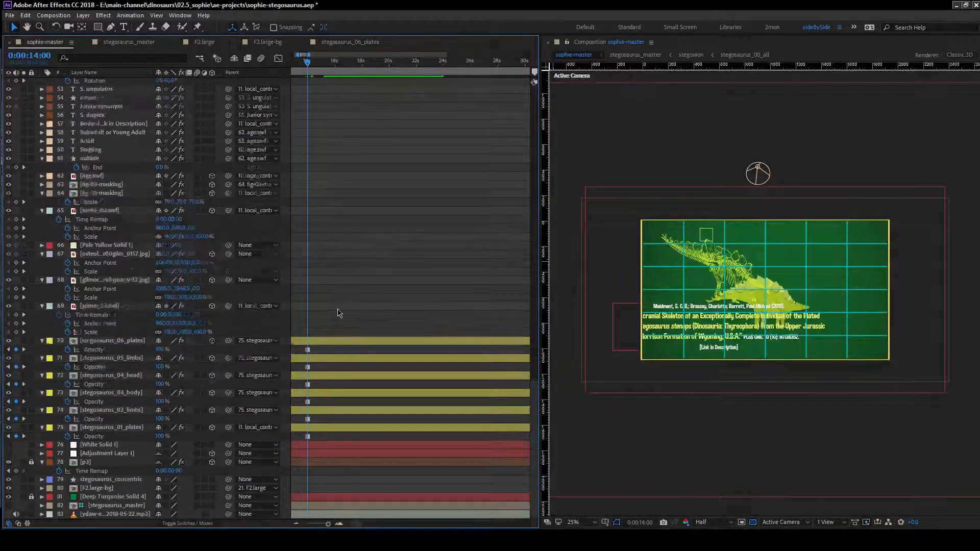
Add Position keyframes to the precomp_controls layer at 0:00:14:00 and 0:00:14:05, and toggle hold interpolation on the first.
{"action": "scroll", "coordinate": [351, 306], "scroll_direction": "up", "scroll_amount": 6}
{"action": "scroll", "coordinate": [351, 306], "scroll_direction": "up", "scroll_amount": 10}
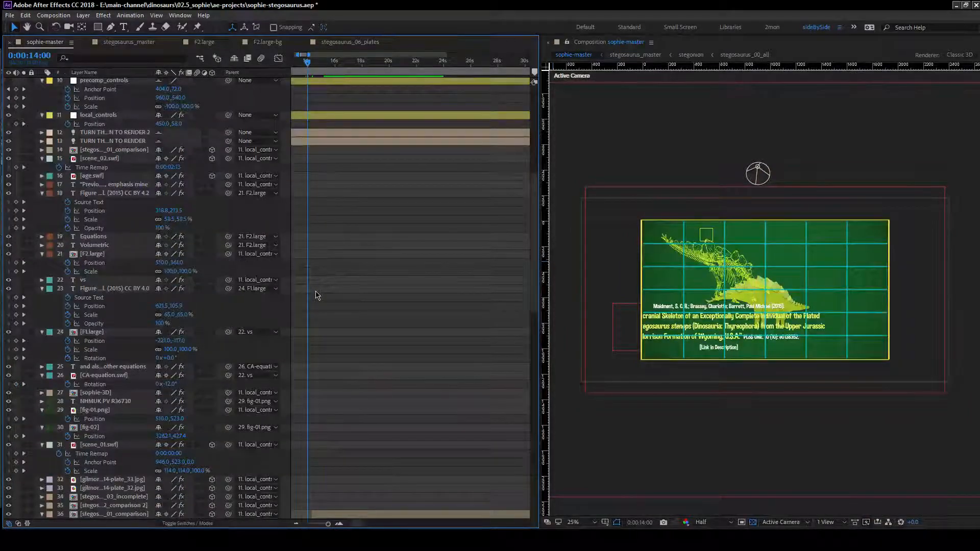
{"action": "scroll", "coordinate": [332, 301], "scroll_direction": "down", "scroll_amount": 6}
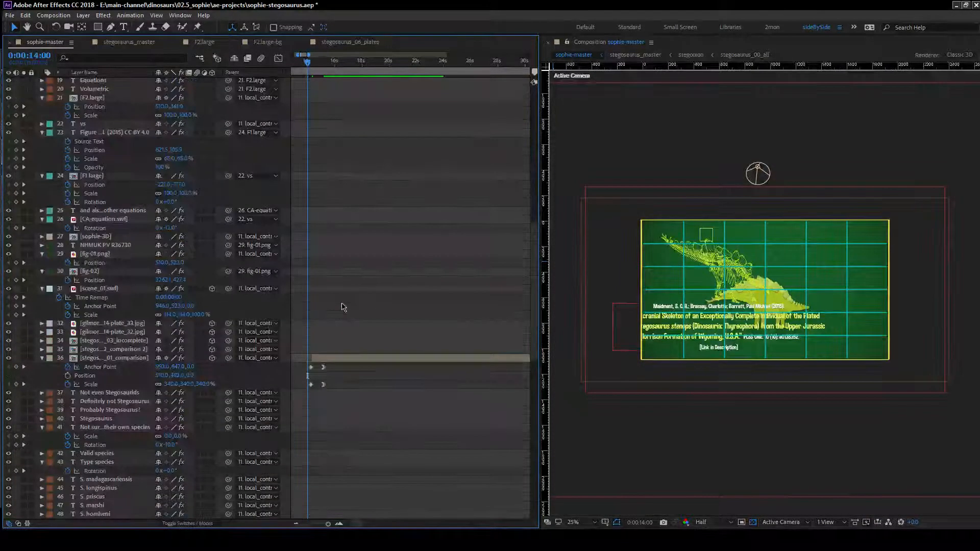
{"action": "scroll", "coordinate": [342, 306], "scroll_direction": "up", "scroll_amount": 10}
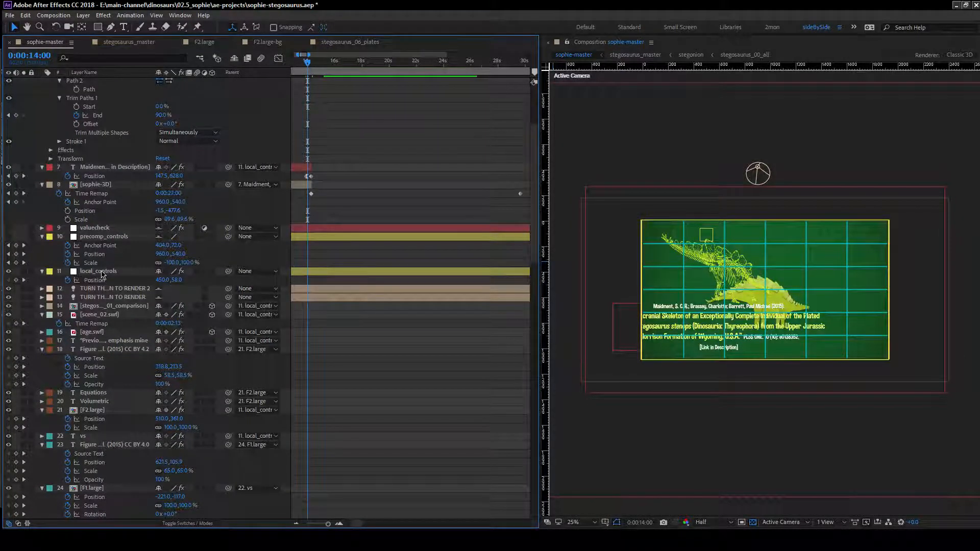
{"action": "left_click", "coordinate": [107, 236]}
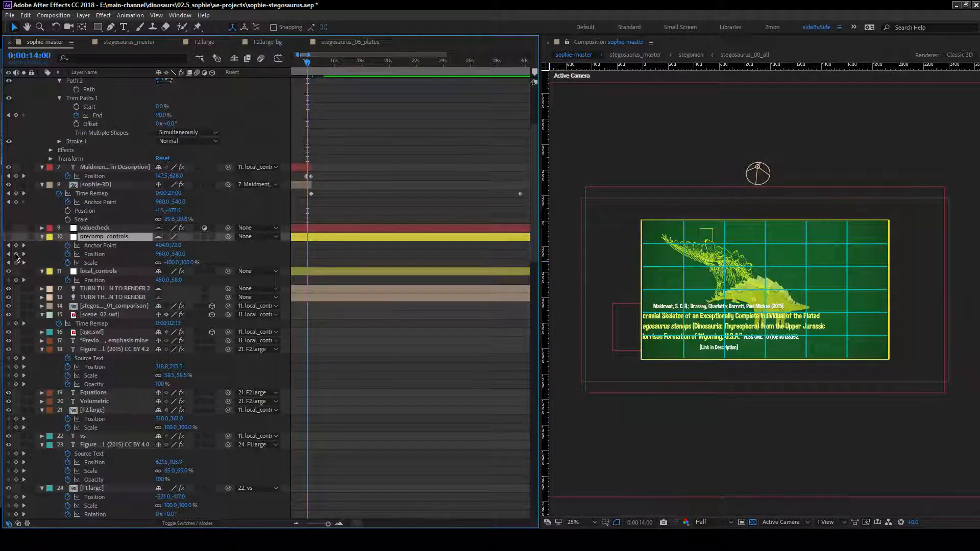
{"action": "left_click", "coordinate": [16, 254]}
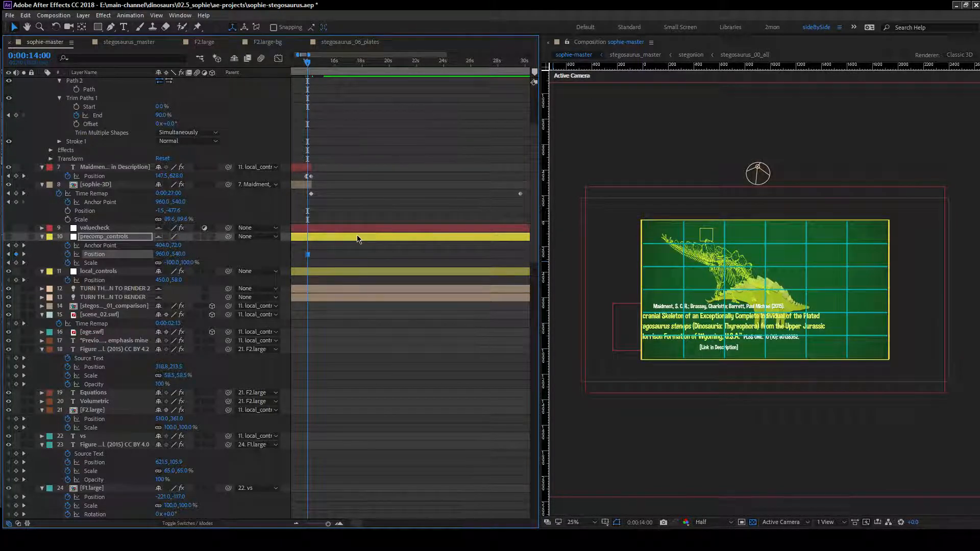
{"action": "key", "text": "Page_Down"}
{"action": "key", "text": "Page_Down"}
{"action": "key", "text": "Page_Down"}
{"action": "key", "text": "Page_Down"}
{"action": "key", "text": "Page_Down"}
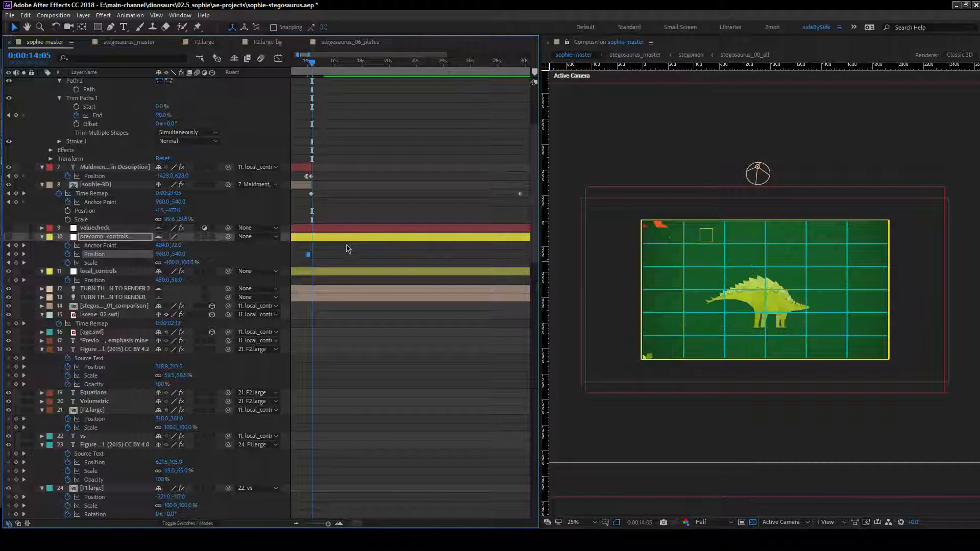
{"action": "left_click", "coordinate": [16, 254]}
{"action": "left_click", "coordinate": [308, 254], "text": "ctrl+alt"}
At 0:00:14:00, set precomp_controls' X position to about 2403 so the green stegosaurus starts off frame.
{"action": "left_click_drag", "start_coordinate": [313, 62], "coordinate": [306, 63]}
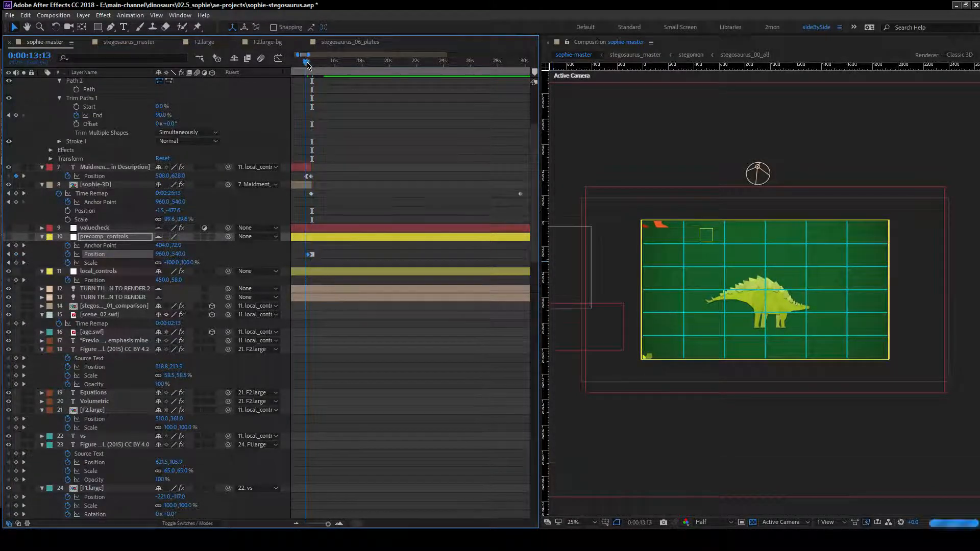
{"action": "key", "text": "k"}
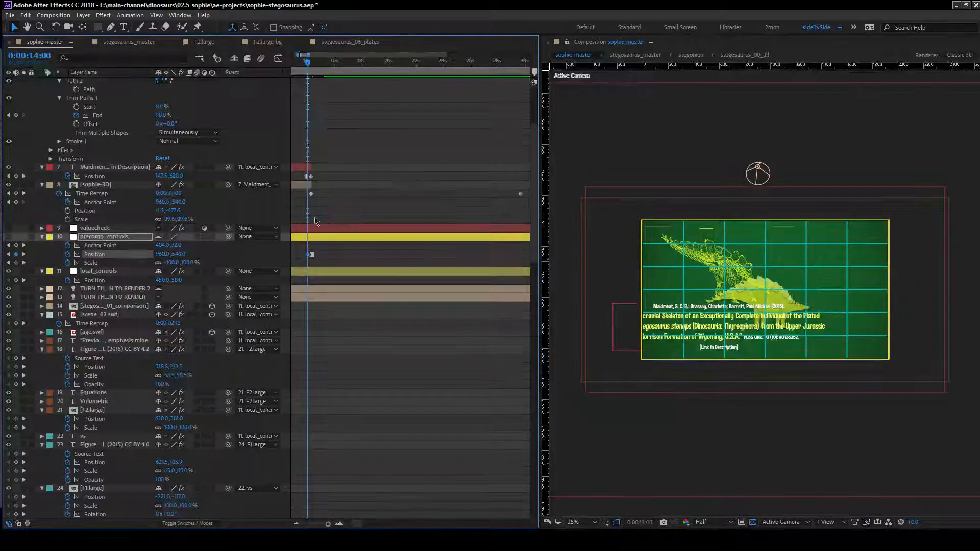
{"action": "left_click_drag", "start_coordinate": [188, 254], "coordinate": [751, 270]}
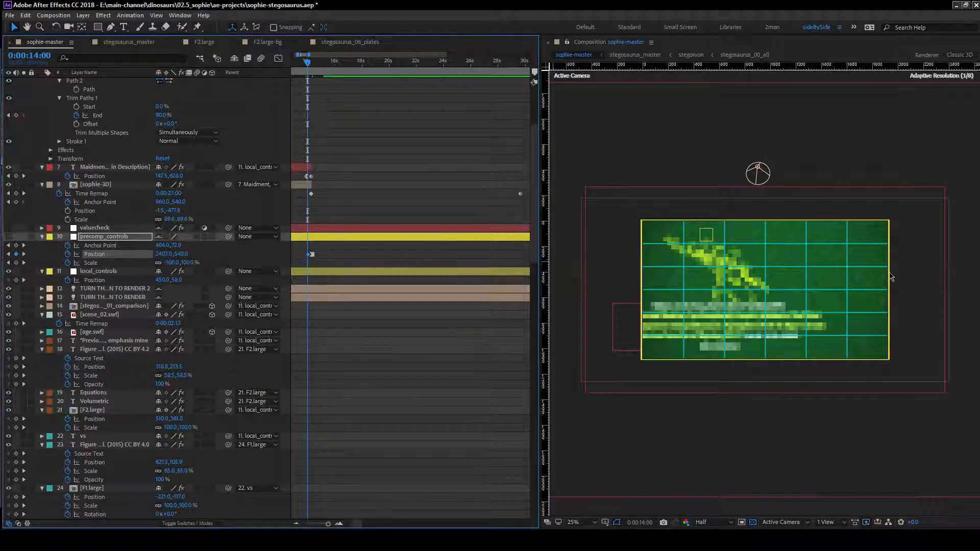
Play back the slide transition from the skeleton citation to the dinosaur comparison, with the work area ending around 0:00:15:12.
{"action": "left_click_drag", "start_coordinate": [309, 63], "coordinate": [304, 63]}
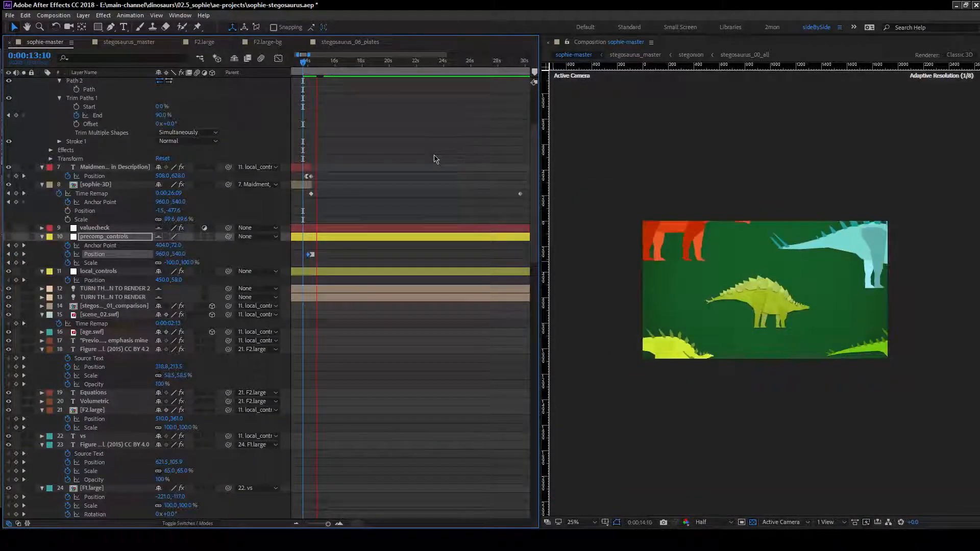
{"action": "key", "text": "space"}
{"action": "left_click_drag", "start_coordinate": [318, 64], "coordinate": [295, 77]}
{"action": "key", "text": "space"}
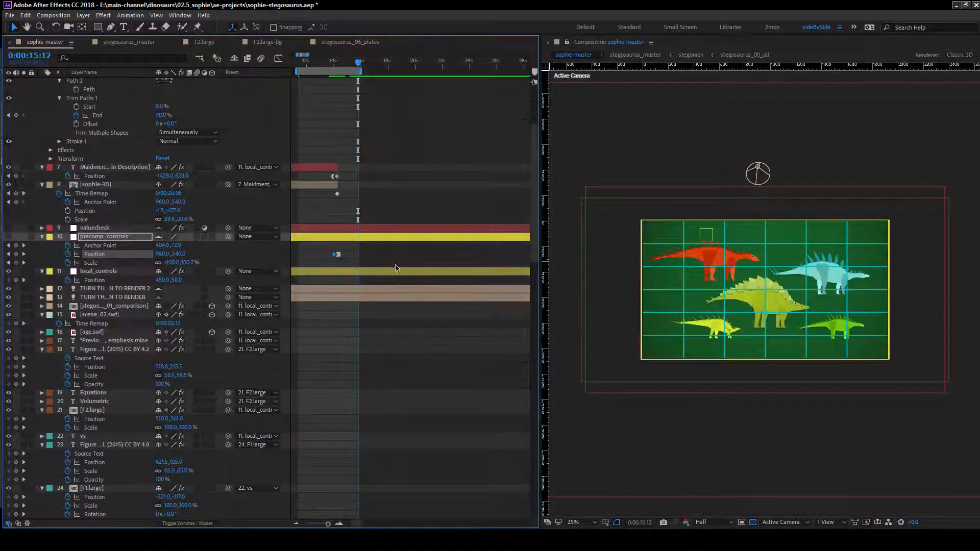
Collapse the revealed properties of all layers in the sophie-master timeline.
{"action": "scroll", "coordinate": [395, 264], "scroll_direction": "down", "scroll_amount": 15}
{"action": "scroll", "coordinate": [346, 325], "scroll_direction": "down", "scroll_amount": 8}
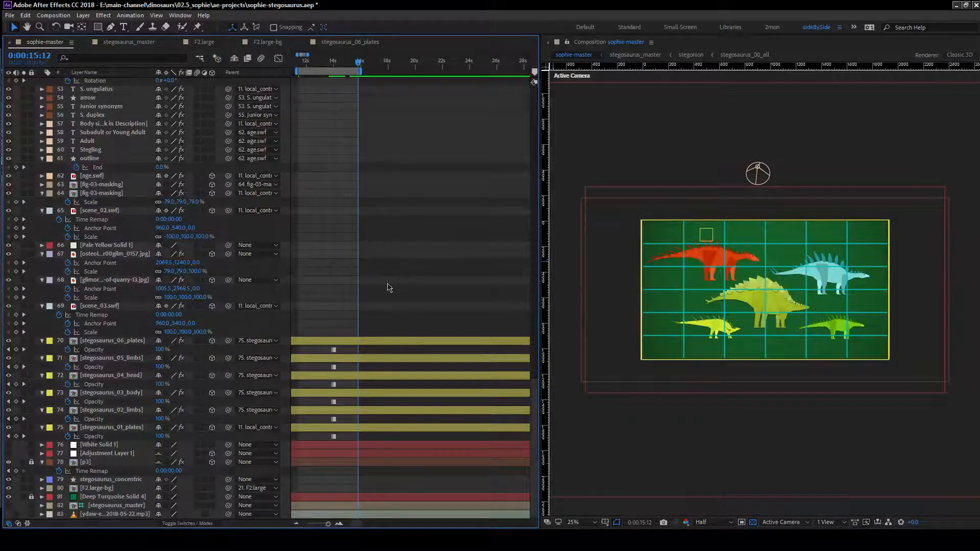
{"action": "scroll", "coordinate": [394, 308], "scroll_direction": "up", "scroll_amount": 12}
{"action": "scroll", "coordinate": [395, 310], "scroll_direction": "up", "scroll_amount": 3}
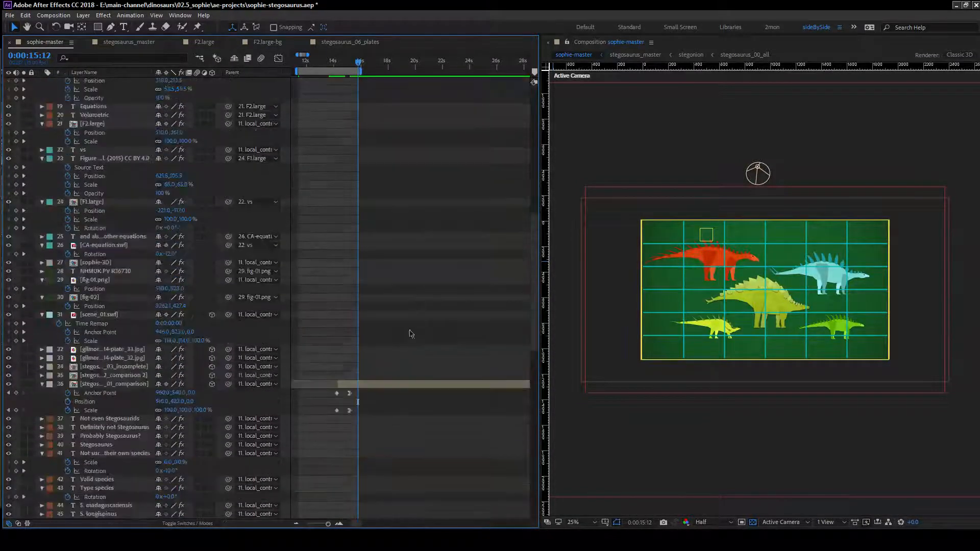
{"action": "key", "text": "u"}
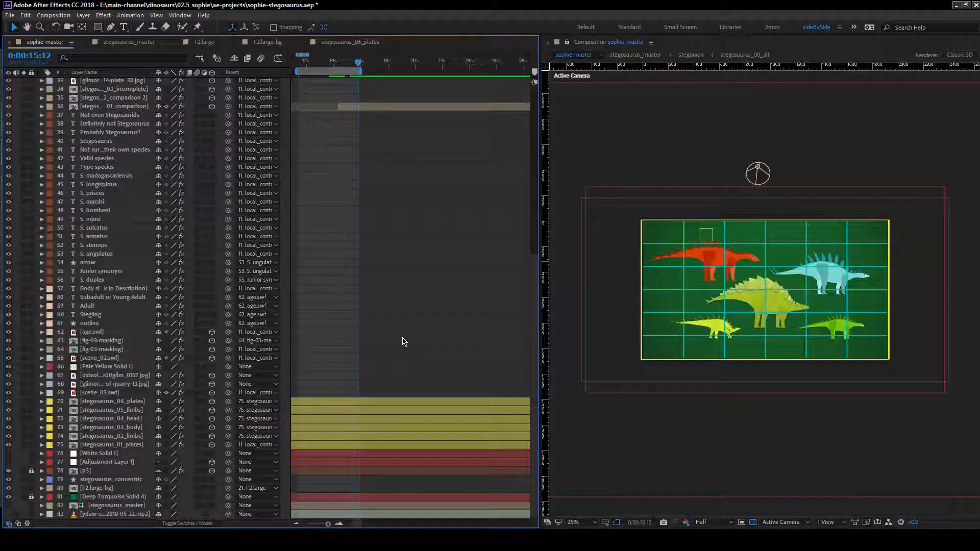
Reveal the keyframed properties of all layers, start the work area at 0:00:13:05, and play back the slide and zoom-out transition.
{"action": "key", "text": "u"}
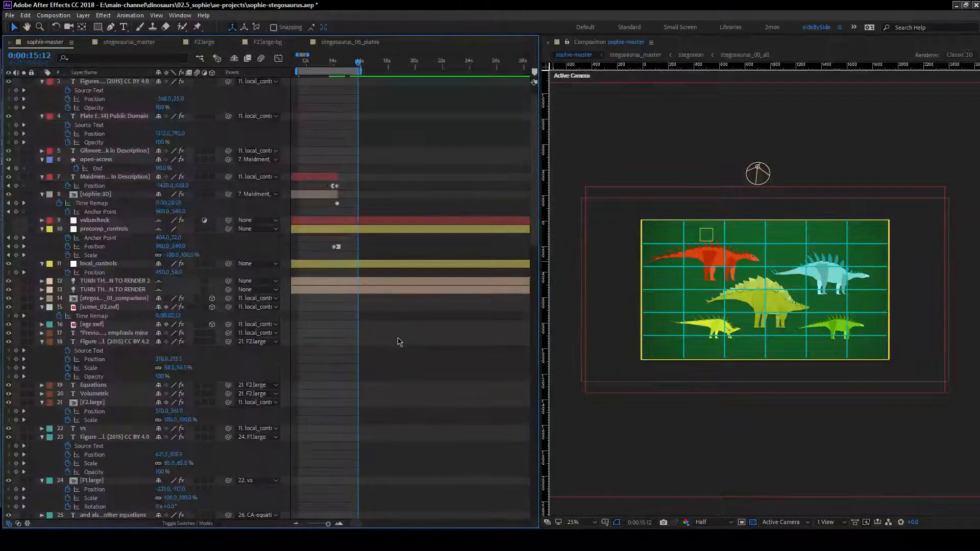
{"action": "left_click", "coordinate": [324, 62]}
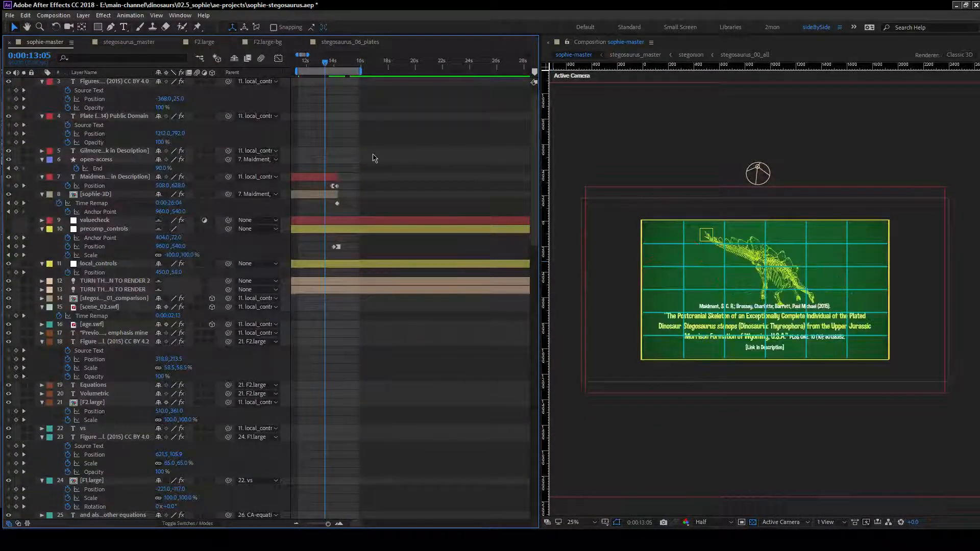
{"action": "key", "text": "b"}
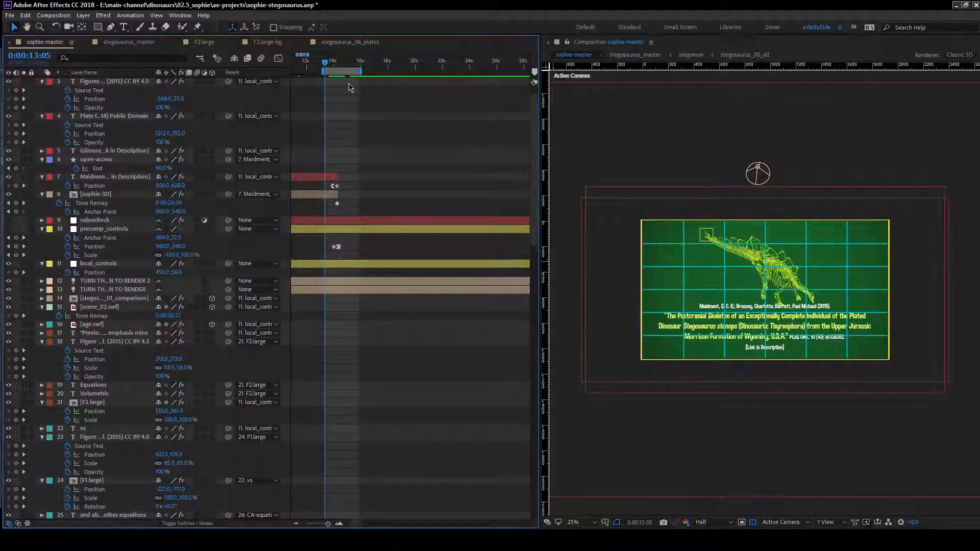
{"action": "key", "text": "space"}
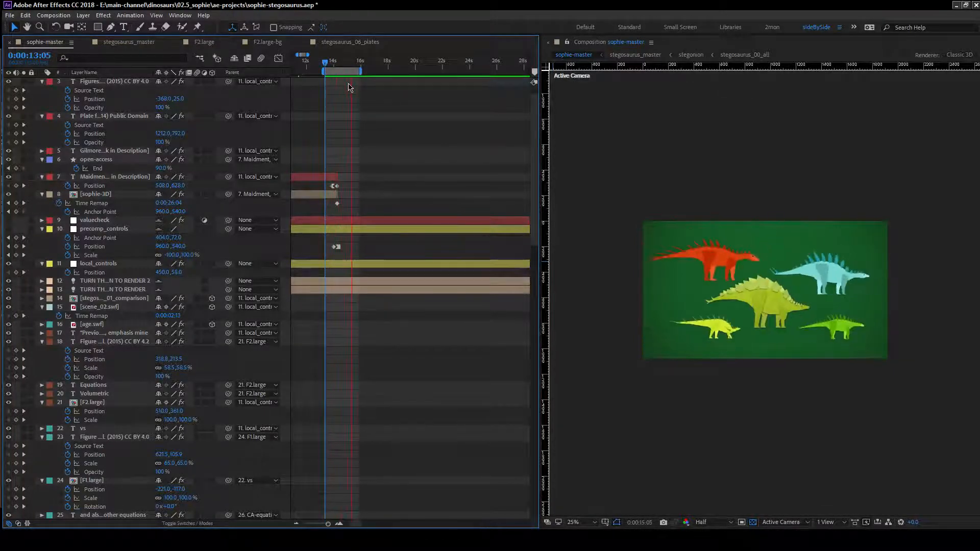
{"action": "key", "text": "space"}
Examine the keyframes of the comparison and stegosaurus layers, and play the comparison scene to about 0:00:17:01 to judge the zoom-out timing.
{"action": "scroll", "coordinate": [347, 153], "scroll_direction": "down", "scroll_amount": 1}
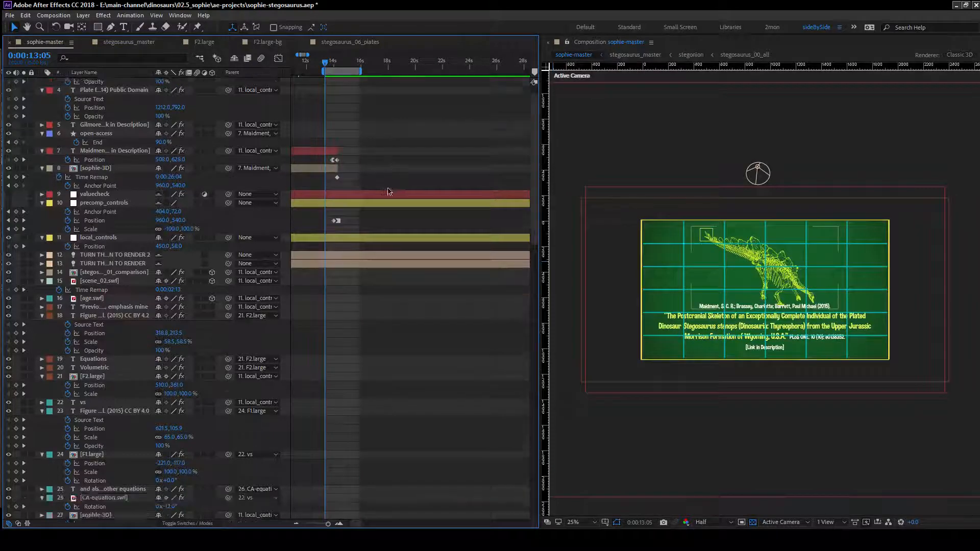
{"action": "scroll", "coordinate": [375, 227], "scroll_direction": "down", "scroll_amount": 7}
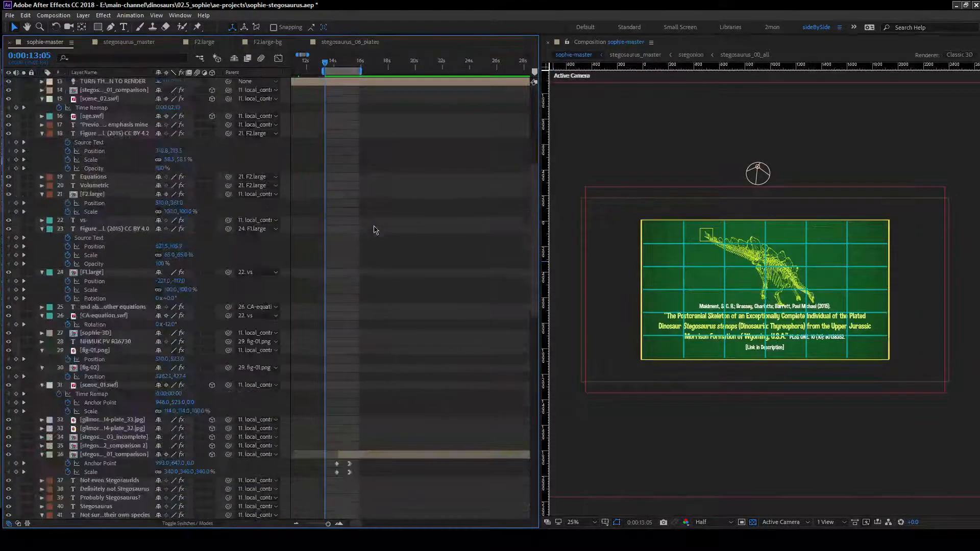
{"action": "scroll", "coordinate": [375, 244], "scroll_direction": "down", "scroll_amount": 5}
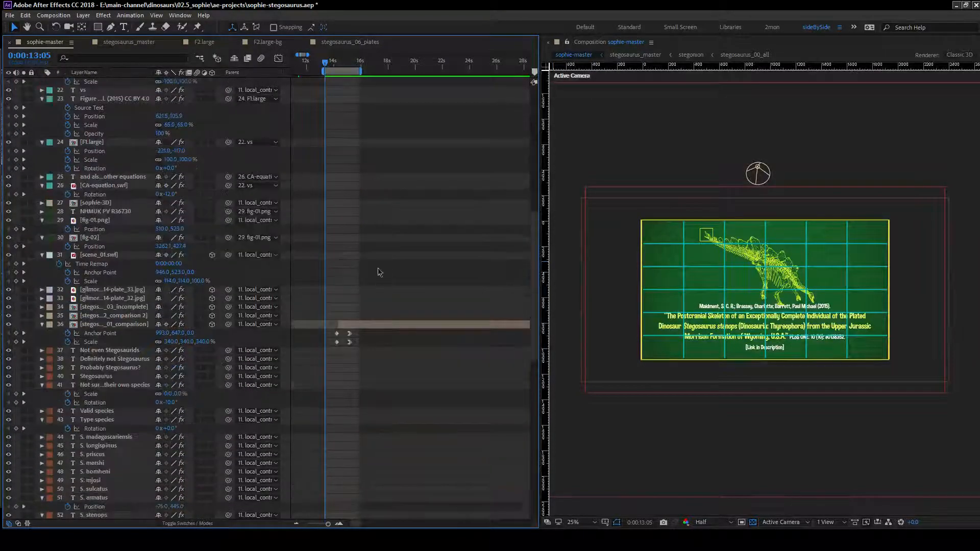
{"action": "left_click", "coordinate": [341, 63]}
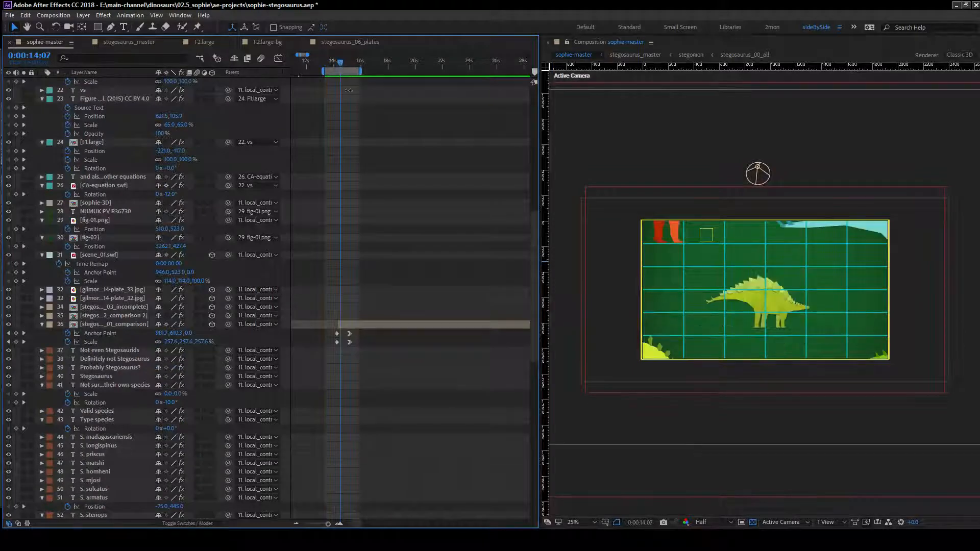
{"action": "scroll", "coordinate": [369, 283], "scroll_direction": "down", "scroll_amount": 10}
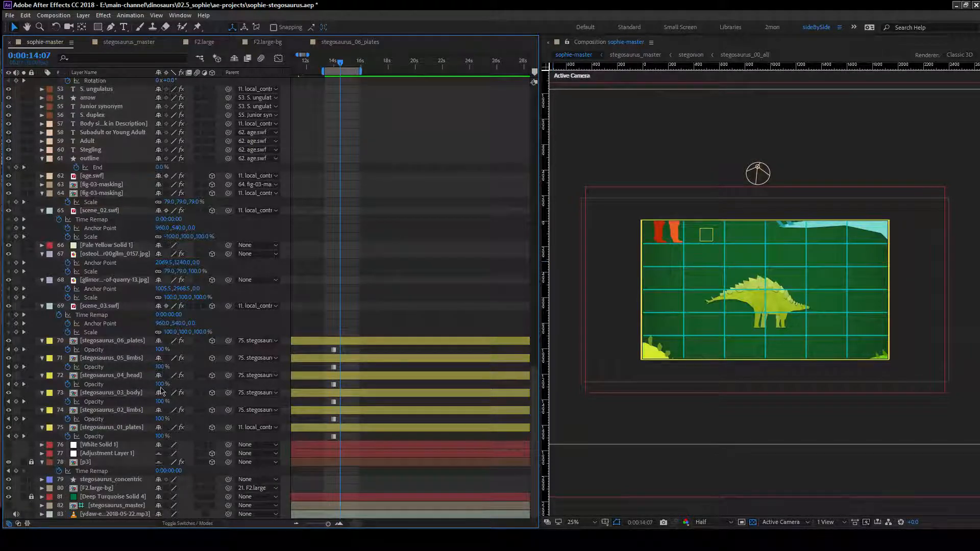
{"action": "left_click", "coordinate": [353, 66]}
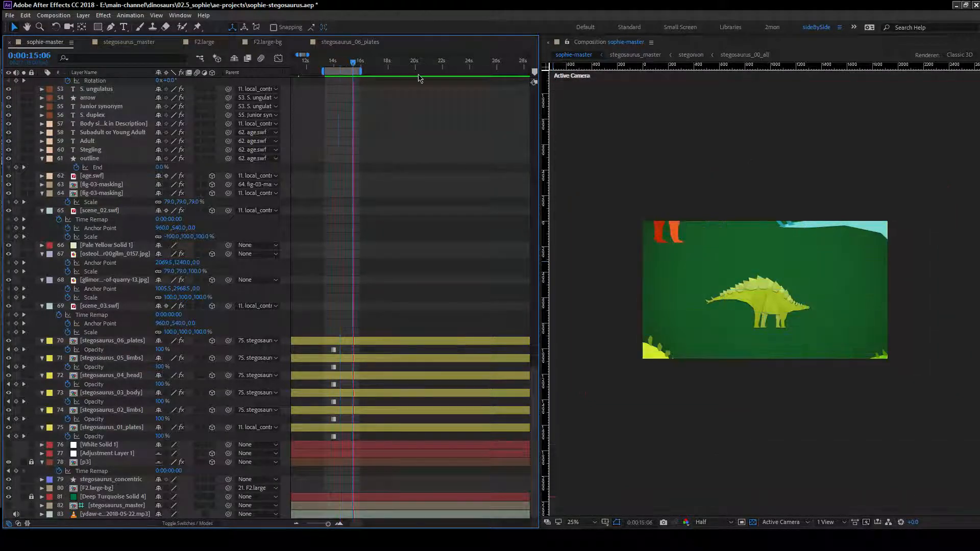
{"action": "left_click", "coordinate": [364, 63]}
{"action": "left_click", "coordinate": [377, 64]}
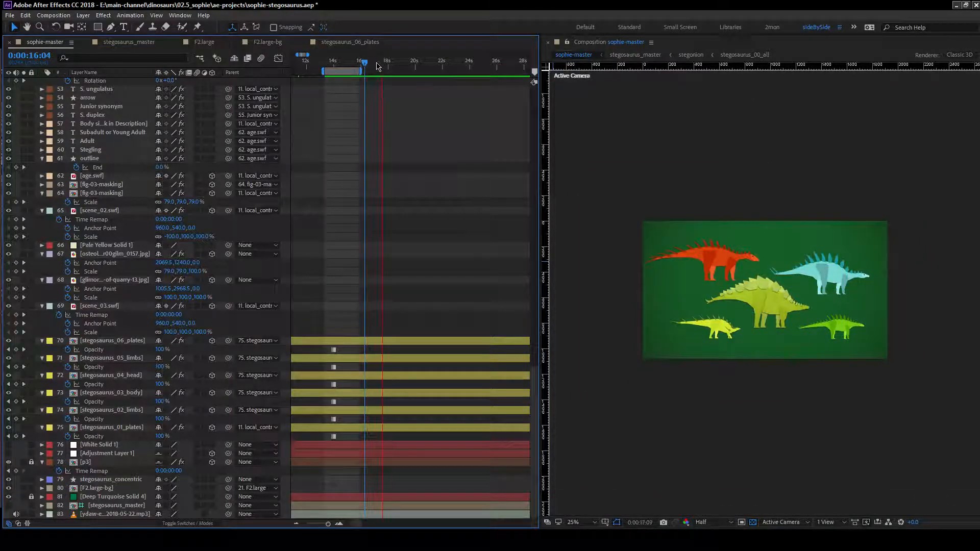
{"action": "key", "text": "space"}
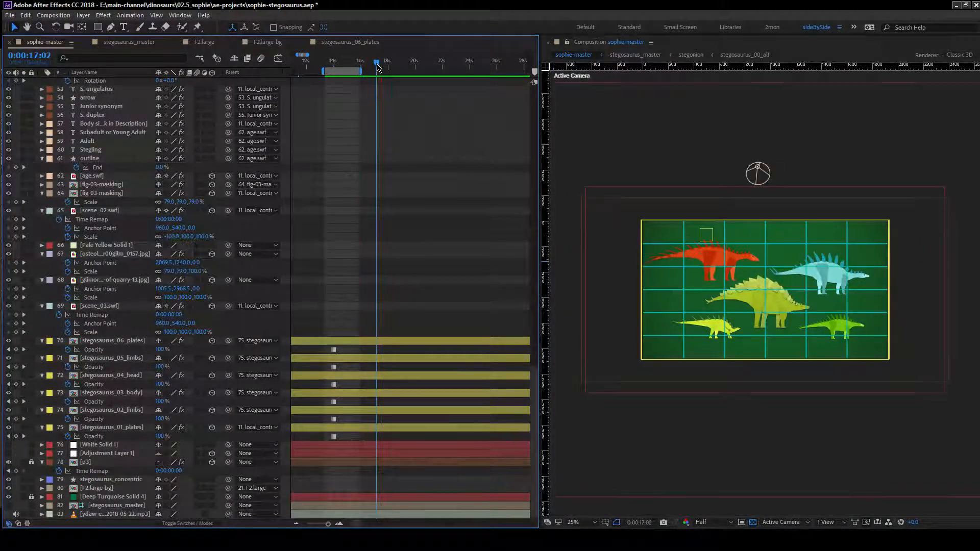
{"action": "key", "text": "space"}
{"action": "left_click", "coordinate": [378, 65]}
{"action": "left_click", "coordinate": [376, 65]}
Move the stegosaurus 01_comparison layer's Anchor Point and Scale keyframes together so the zoom-out ends at 0:00:17:01.
{"action": "scroll", "coordinate": [396, 205], "scroll_direction": "up", "scroll_amount": 10}
{"action": "scroll", "coordinate": [394, 216], "scroll_direction": "up", "scroll_amount": 3}
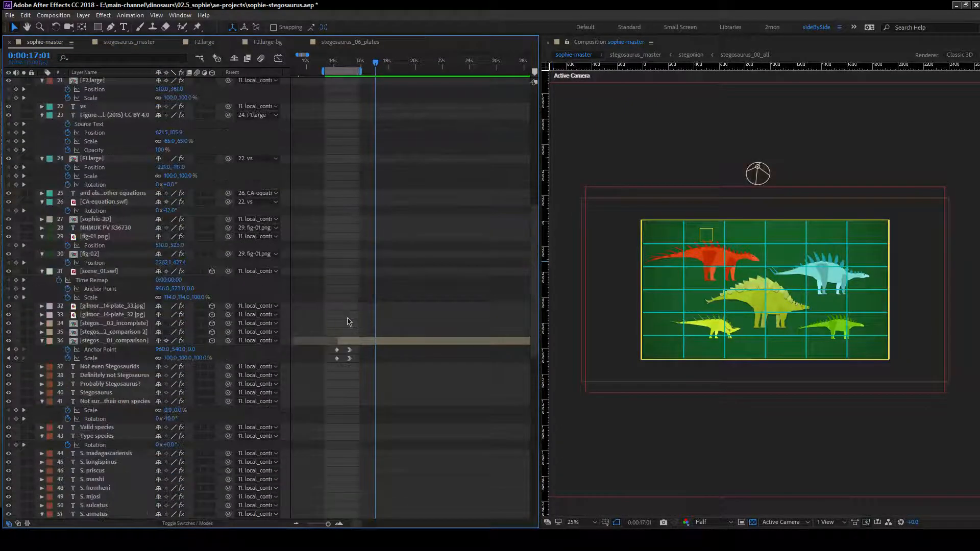
{"action": "left_click_drag", "start_coordinate": [356, 347], "coordinate": [375, 355]}
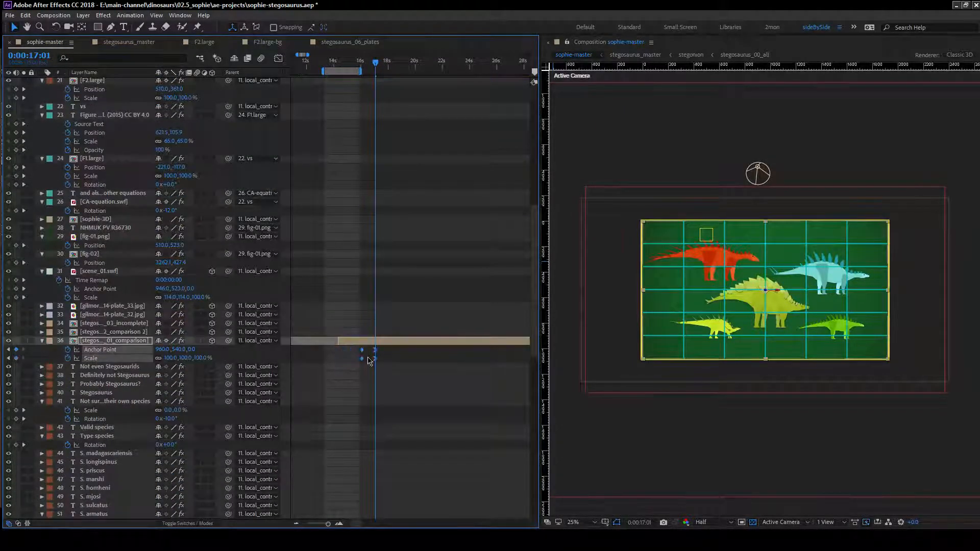
Shorten the comparison layer's zoom-out by moving only its first Anchor Point and Scale keyframes to 0:00:16:08.
{"action": "mouse_move", "coordinate": [375, 64]}
{"action": "left_mouse_down"}
{"action": "mouse_move", "coordinate": [359, 65]}
{"action": "mouse_move", "coordinate": [368, 66]}
{"action": "left_mouse_up"}
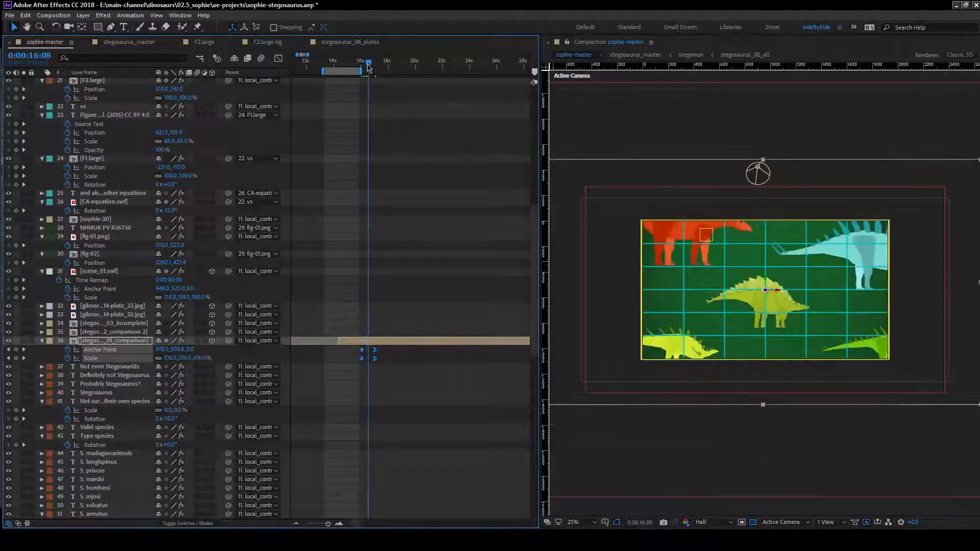
{"action": "left_click_drag", "start_coordinate": [363, 353], "coordinate": [369, 356]}
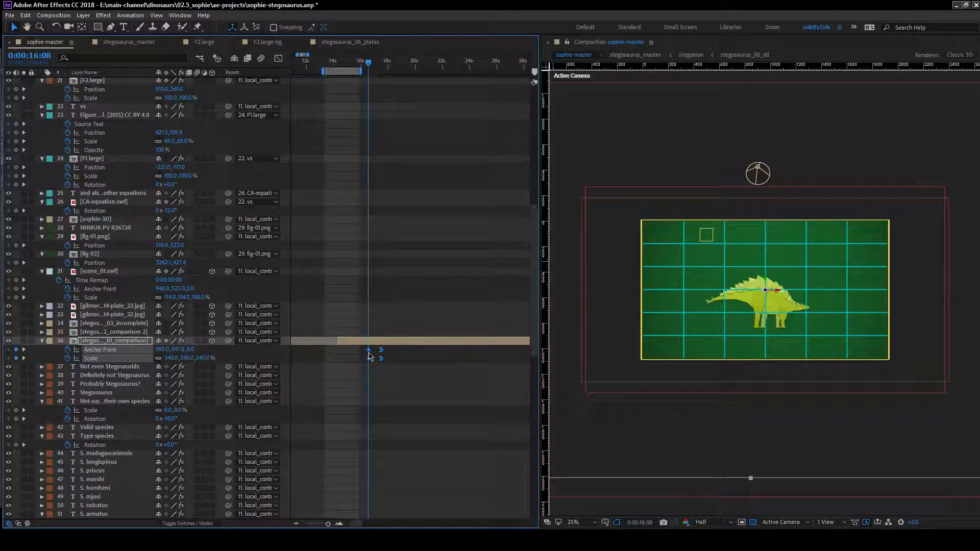
{"action": "key", "text": "ctrl+z"}
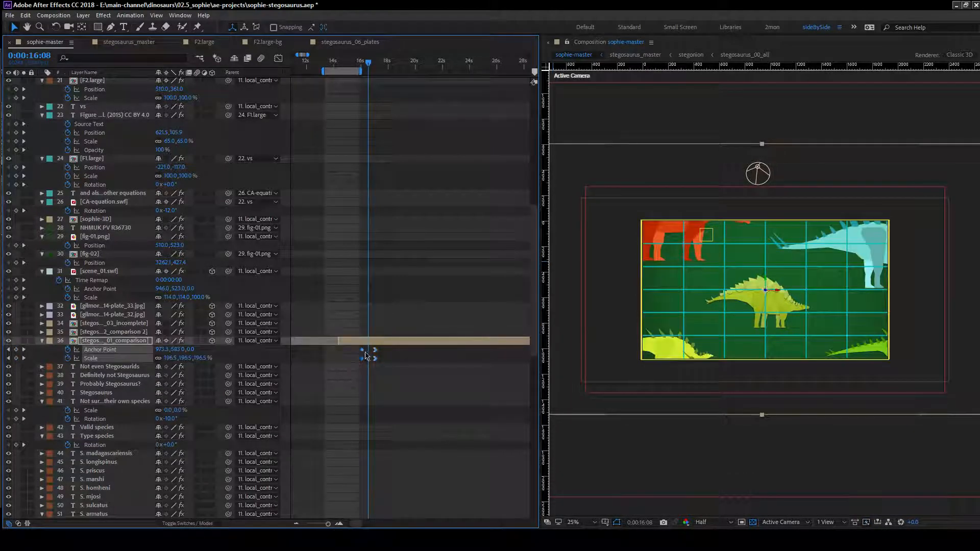
{"action": "left_click_drag", "start_coordinate": [365, 353], "coordinate": [372, 351]}
{"action": "left_click", "coordinate": [372, 87]}
Widen the work area to run from about 12.5 s to 17.5 s and play back the retimed transition.
{"action": "left_click_drag", "start_coordinate": [361, 69], "coordinate": [309, 71]}
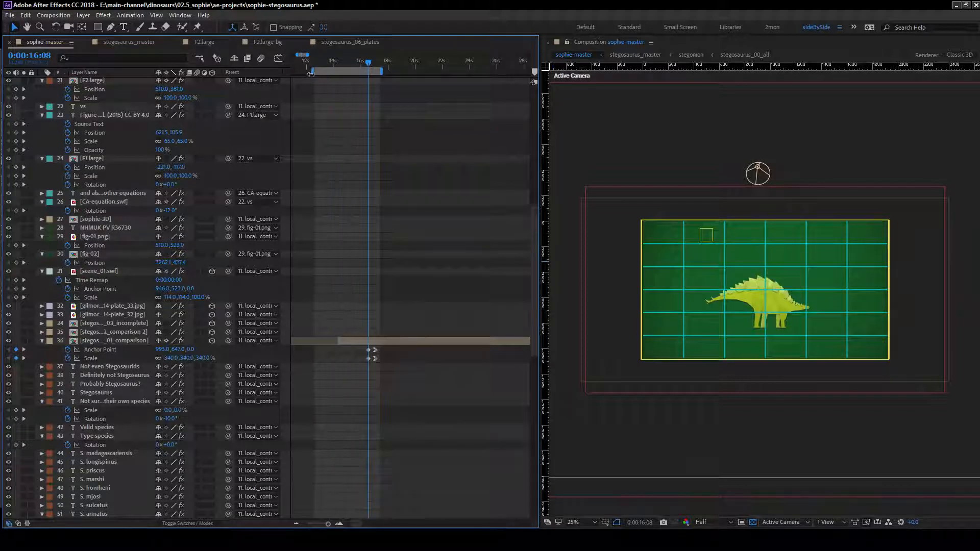
{"action": "key", "text": "space"}
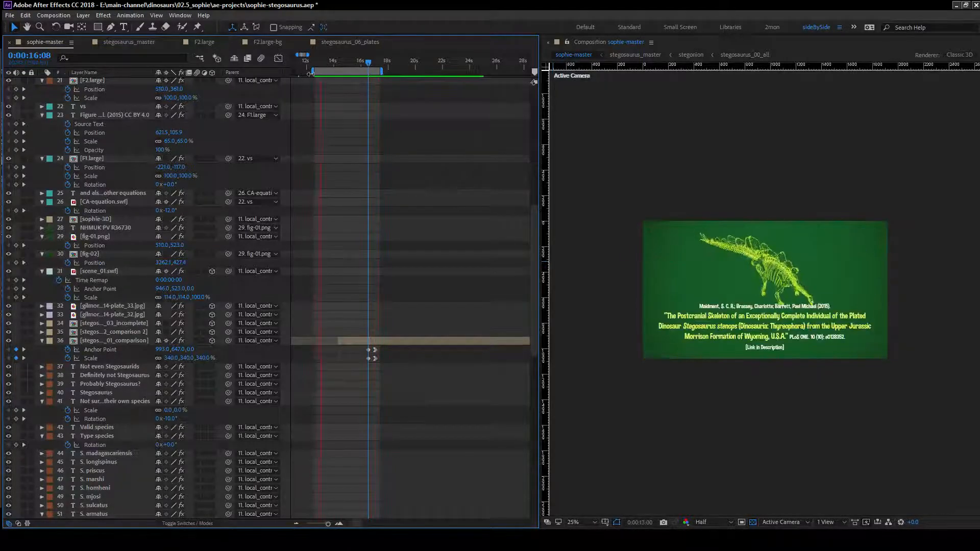
{"action": "key", "text": "space"}
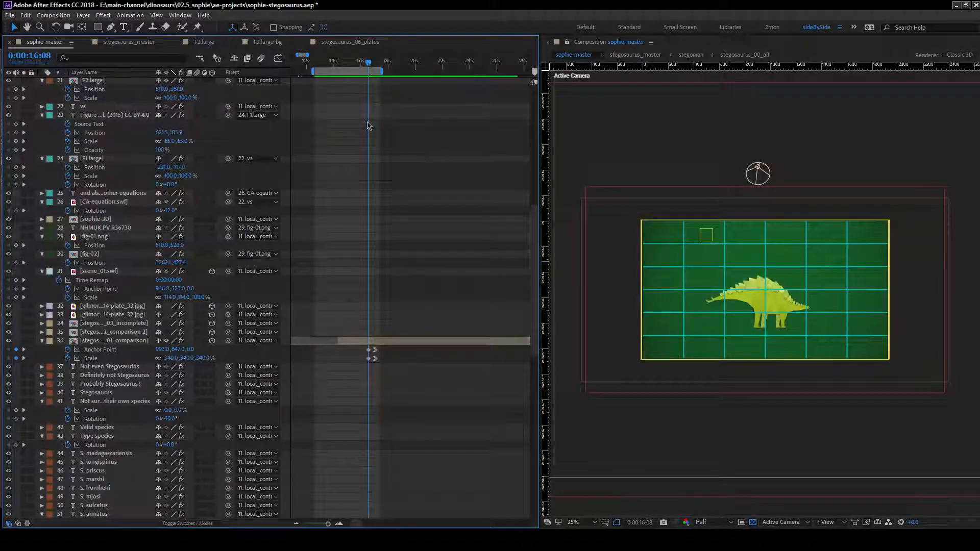
Add a Scale keyframe to the precomp_controls layer at 0:00:16:03, five frames before the comparison layer's zoom-out starts.
{"action": "key", "text": "Page_Up"}
{"action": "key", "text": "Page_Up"}
{"action": "key", "text": "Page_Up"}
{"action": "key", "text": "Page_Up"}
{"action": "key", "text": "Page_Up"}
{"action": "scroll", "coordinate": [365, 204], "scroll_direction": "up", "scroll_amount": 10}
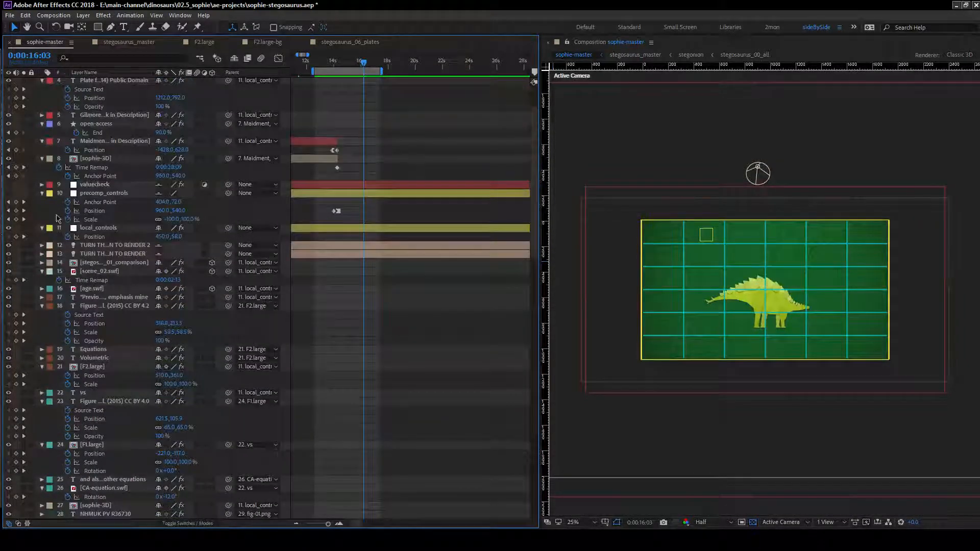
{"action": "left_click", "coordinate": [16, 218]}
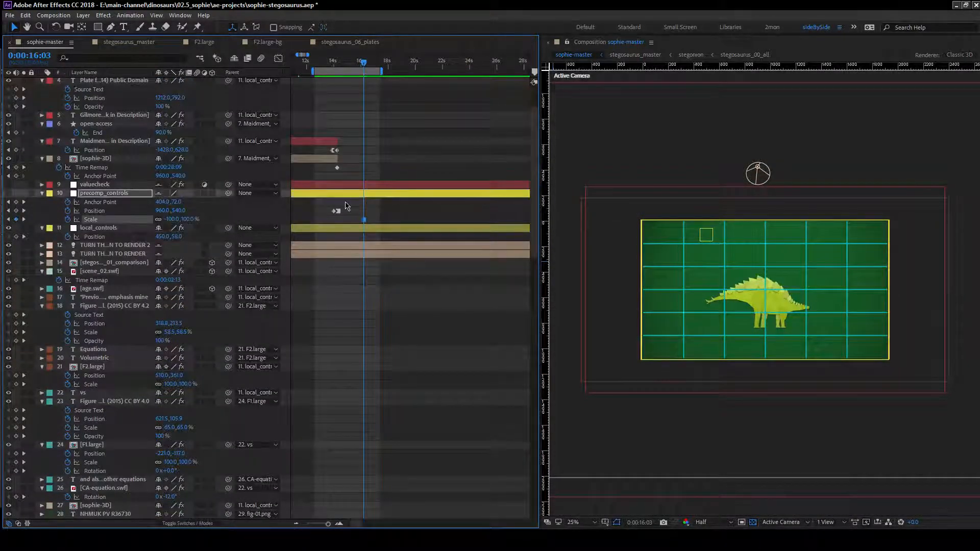
Add a second Scale keyframe to precomp_controls at 0:00:17:01, matching the end of the comparison layer's zoom-out.
{"action": "key", "text": "space"}
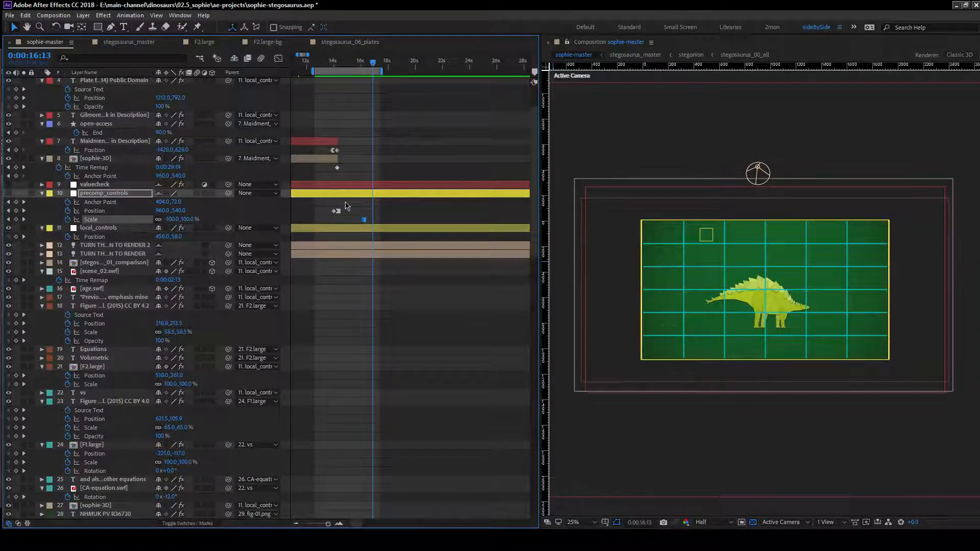
{"action": "scroll", "coordinate": [400, 287], "scroll_direction": "down", "scroll_amount": 2}
{"action": "scroll", "coordinate": [400, 287], "scroll_direction": "down", "scroll_amount": 8}
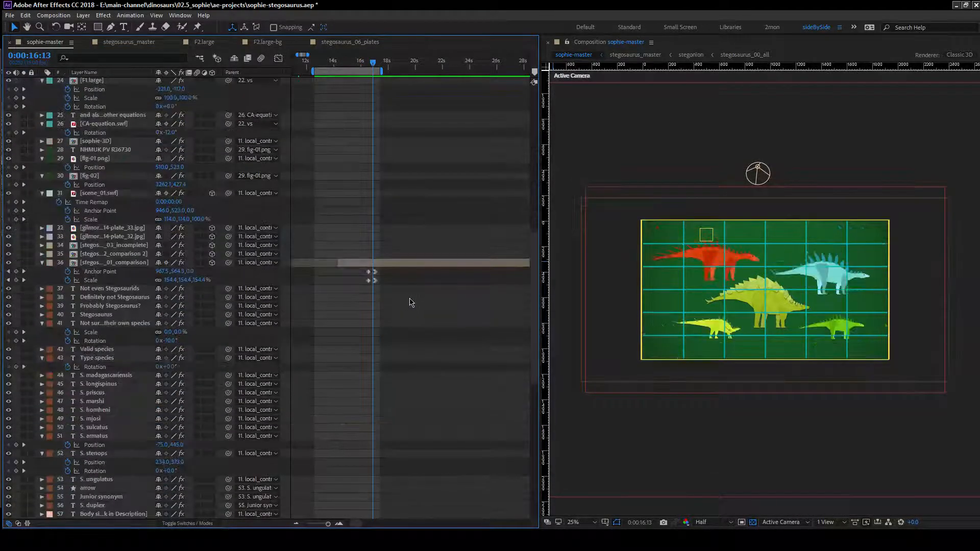
{"action": "scroll", "coordinate": [398, 299], "scroll_direction": "up", "scroll_amount": 10}
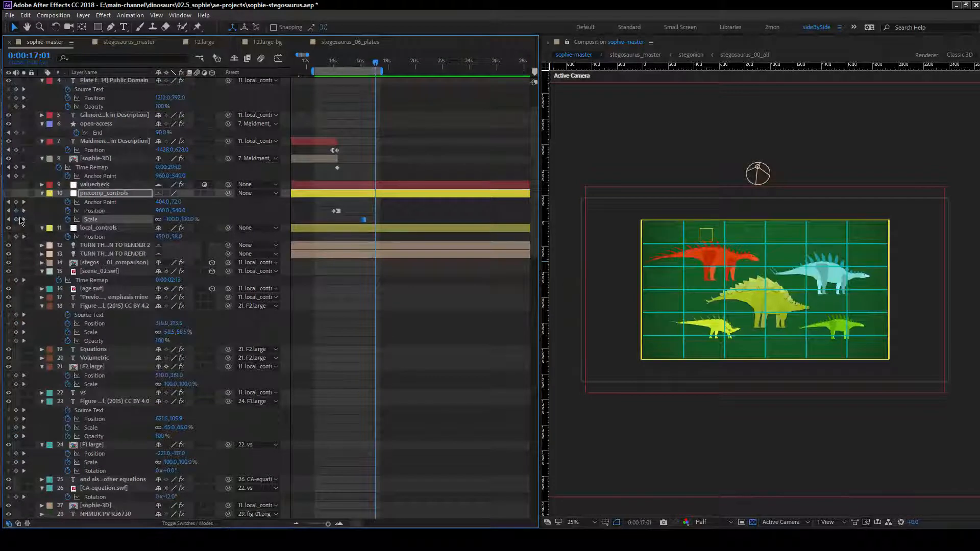
{"action": "left_click", "coordinate": [19, 219]}
Set precomp_controls' Scale to -184, 184% at the 0:00:16:03 keyframe to enlarge the green stegosaurus.
{"action": "left_click", "coordinate": [363, 220]}
{"action": "key", "text": "j"}
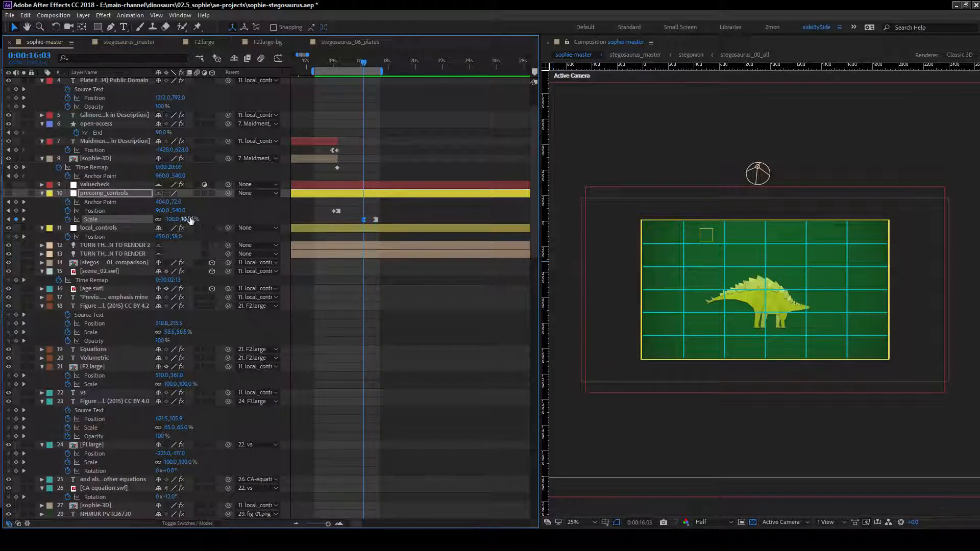
{"action": "left_click", "coordinate": [189, 219]}
{"action": "type", "text": "104"}
{"action": "key", "text": "Return"}
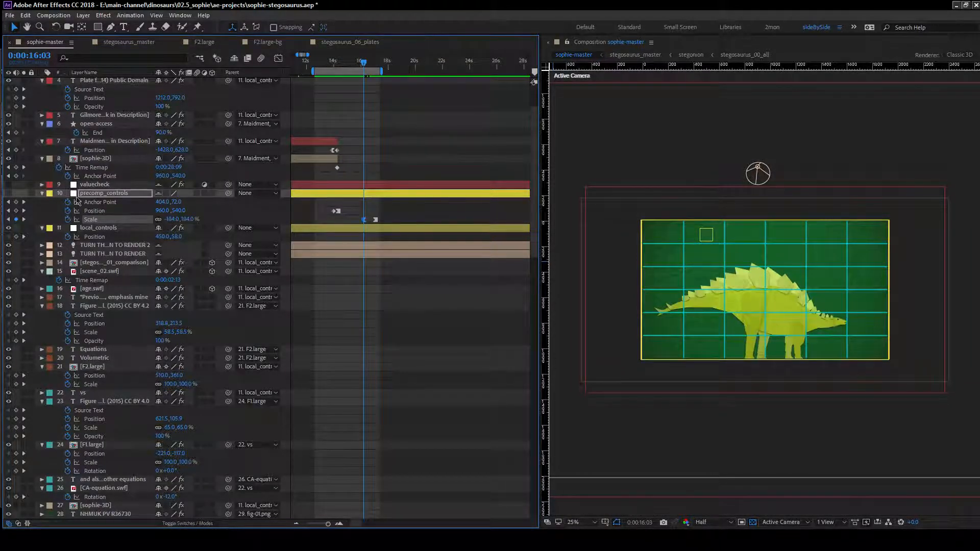
Add Anchor Point keyframes to precomp_controls at 0:00:16:03 and 0:00:17:01.
{"action": "left_click", "coordinate": [16, 202]}
{"action": "key", "text": "k"}
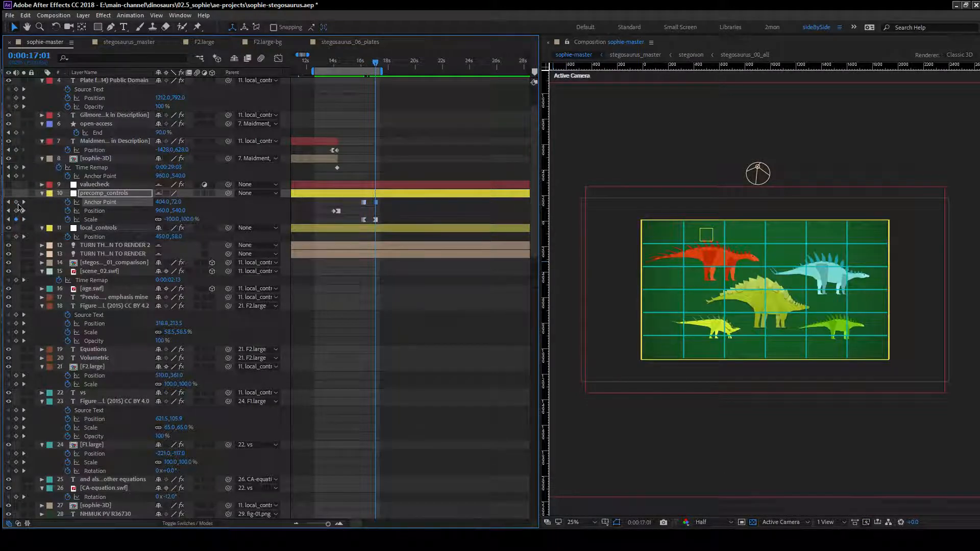
{"action": "left_click", "coordinate": [16, 202]}
At 0:00:16:03, set precomp_controls' Y anchor point to 156 to raise the enlarged stegosaurus fully into frame.
{"action": "key", "text": "j"}
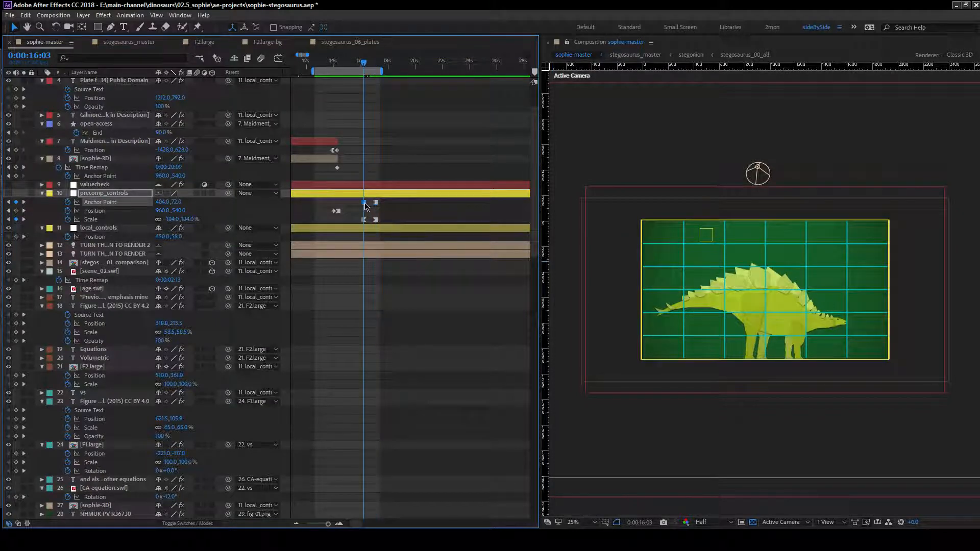
{"action": "left_click_drag", "start_coordinate": [176, 202], "coordinate": [206, 197]}
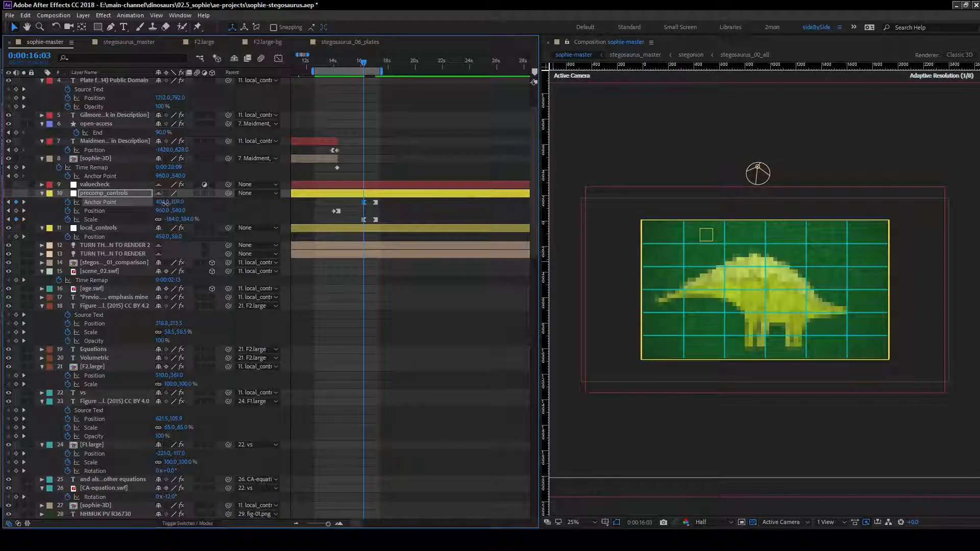
{"action": "left_click_drag", "start_coordinate": [171, 203], "coordinate": [197, 203]}
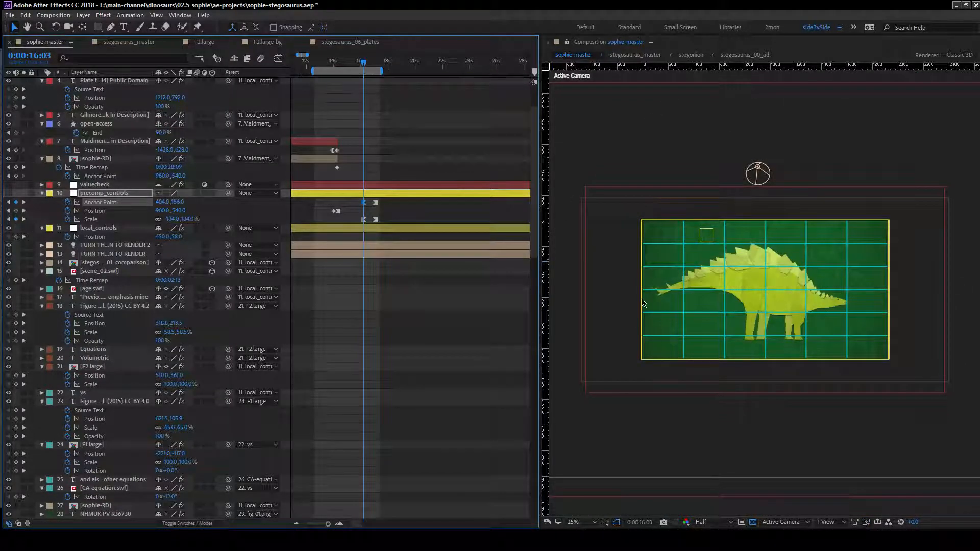
{"action": "left_click", "coordinate": [440, 306]}
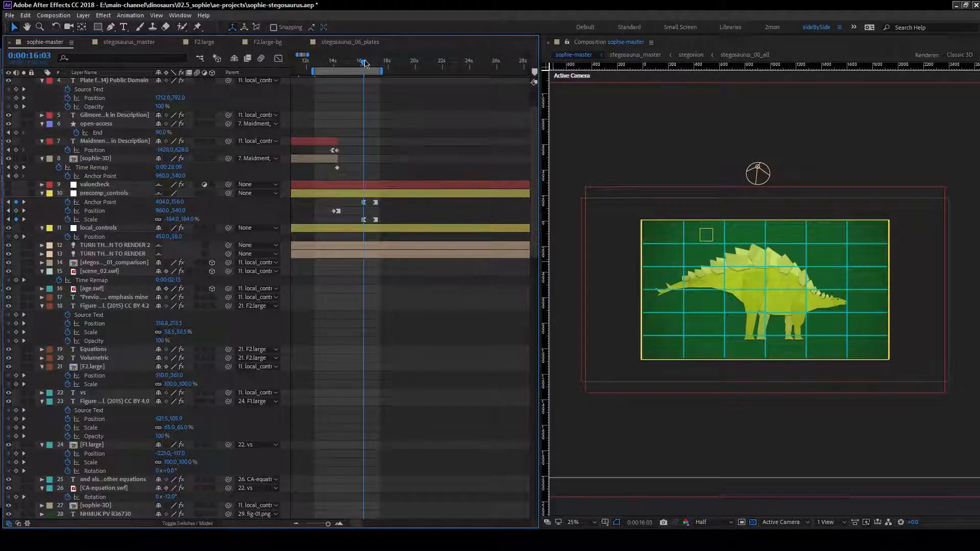
Copy precomp_controls' Anchor Point and Scale keyframes from 0:00:16:03 and paste them at 0:00:14:00.
{"action": "left_click_drag", "start_coordinate": [363, 65], "coordinate": [333, 74]}
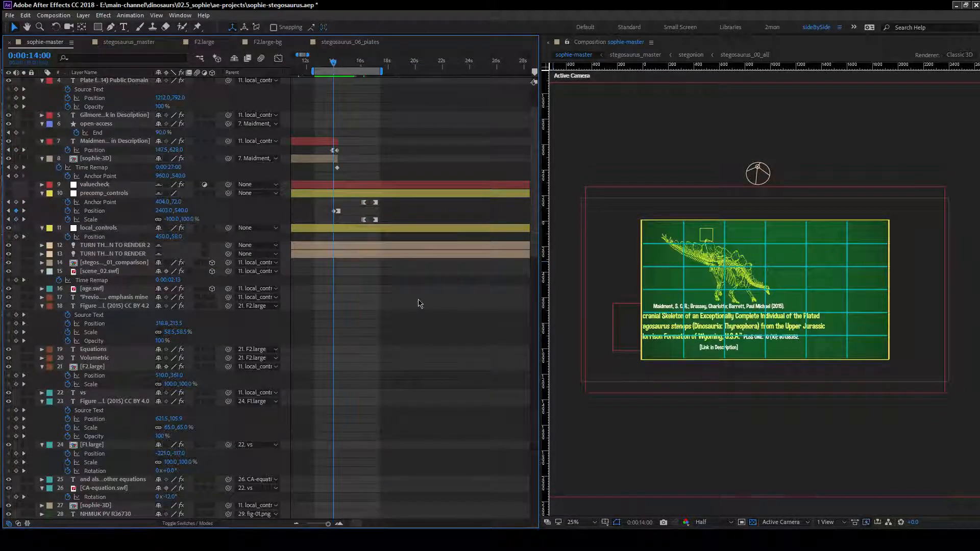
{"action": "left_click_drag", "start_coordinate": [358, 199], "coordinate": [369, 221]}
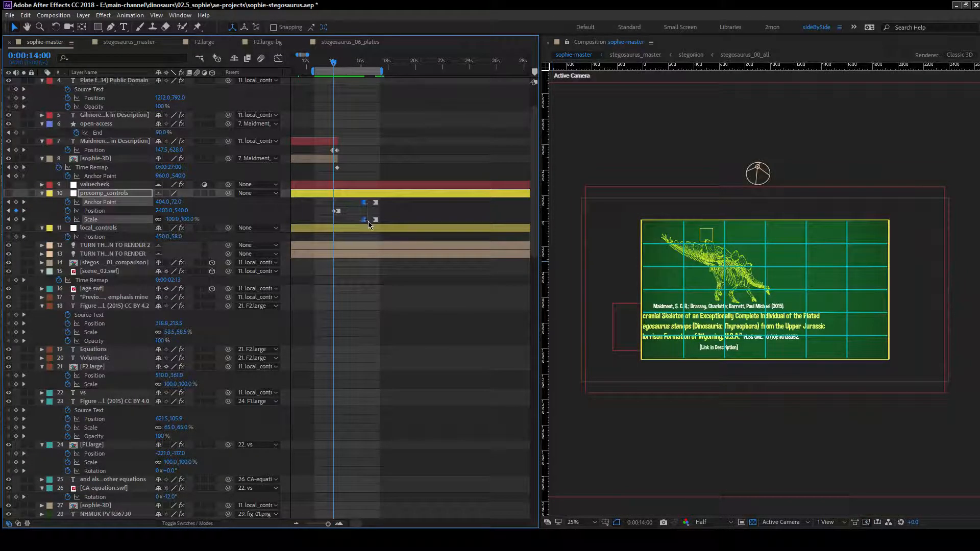
{"action": "key", "text": "ctrl+v"}
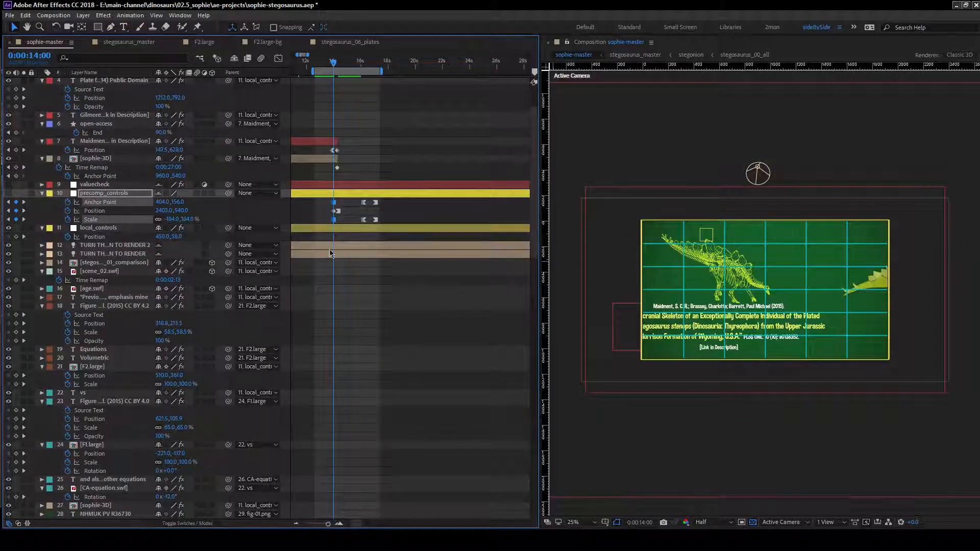
Set precomp_controls' X position to 2784 at the 0:00:14:00 keyframe and save the project.
{"action": "left_click", "coordinate": [161, 211]}
{"action": "type", "text": "2450"}
{"action": "key", "text": "Return"}
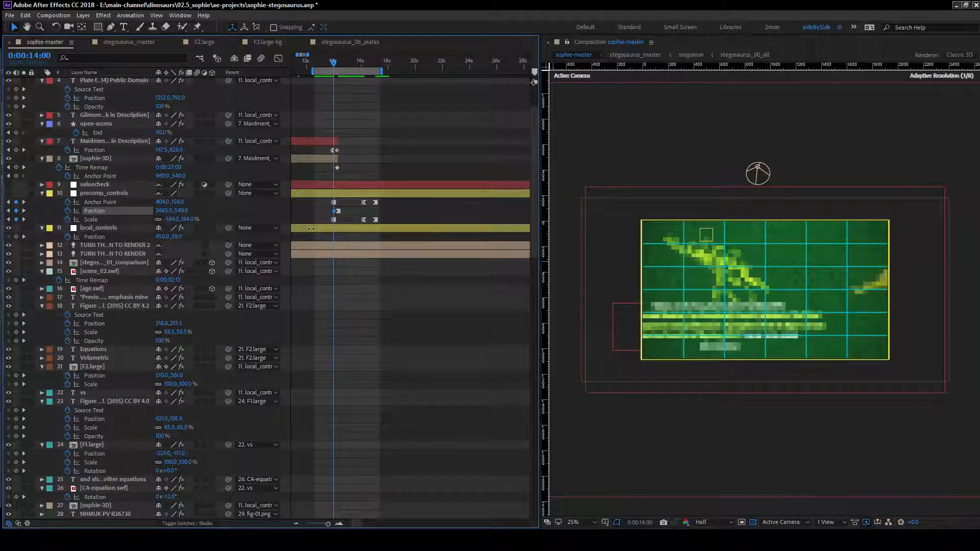
{"action": "left_click_drag", "start_coordinate": [376, 233], "coordinate": [381, 238]}
{"action": "left_click", "coordinate": [444, 347]}
{"action": "key", "text": "ctrl+s"}
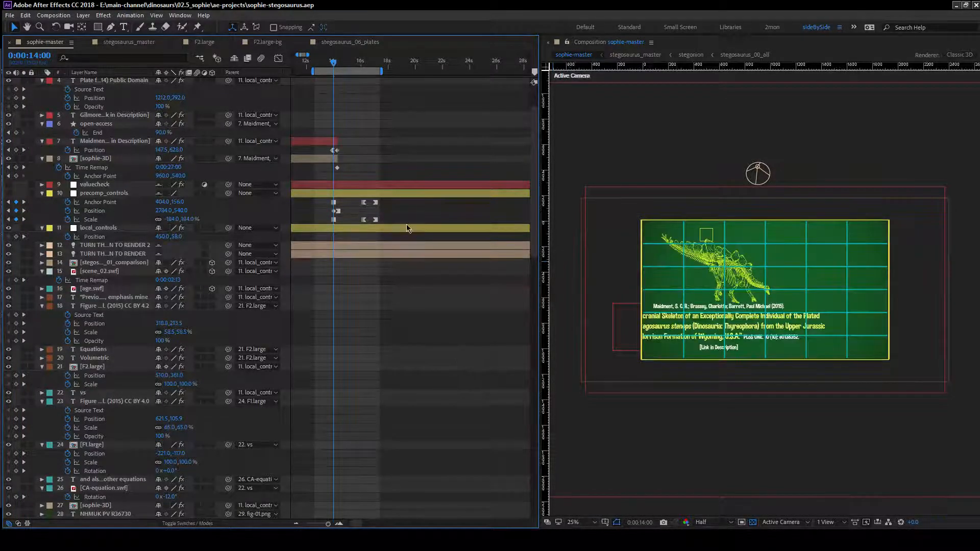
Hide the two light layers meant to be on only for rendering and preview the stegosaurus slide-in and zoom-out.
{"action": "key", "text": "space"}
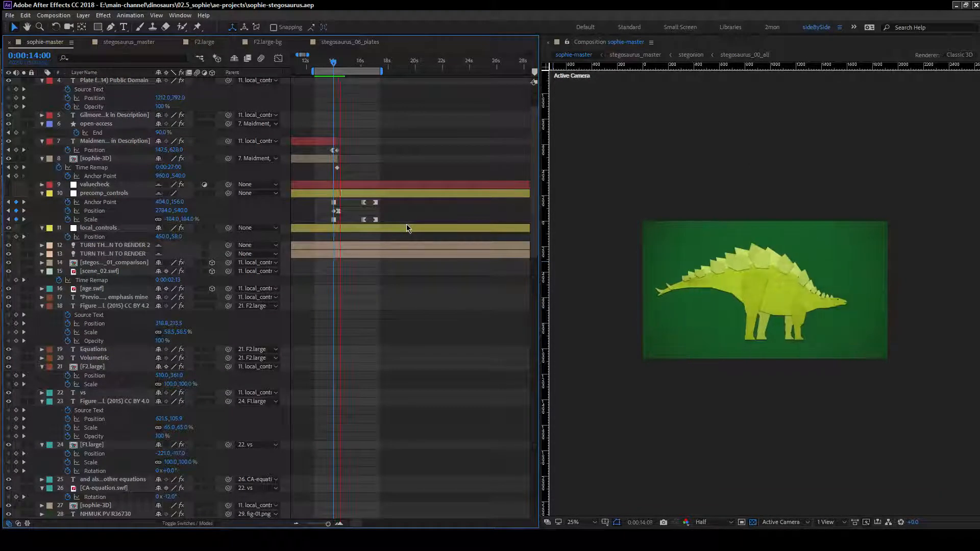
{"action": "key", "text": "space"}
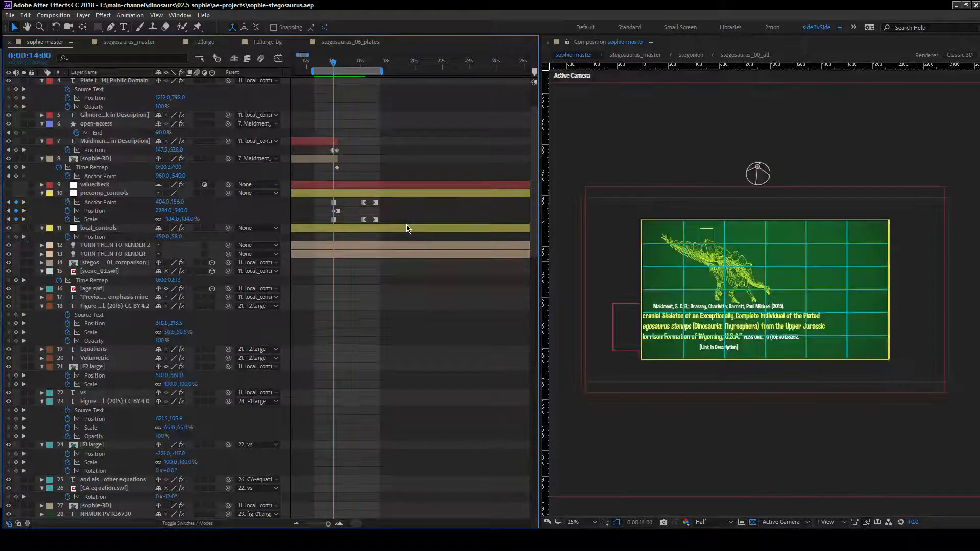
{"action": "left_click_drag", "start_coordinate": [9, 253], "coordinate": [9, 245]}
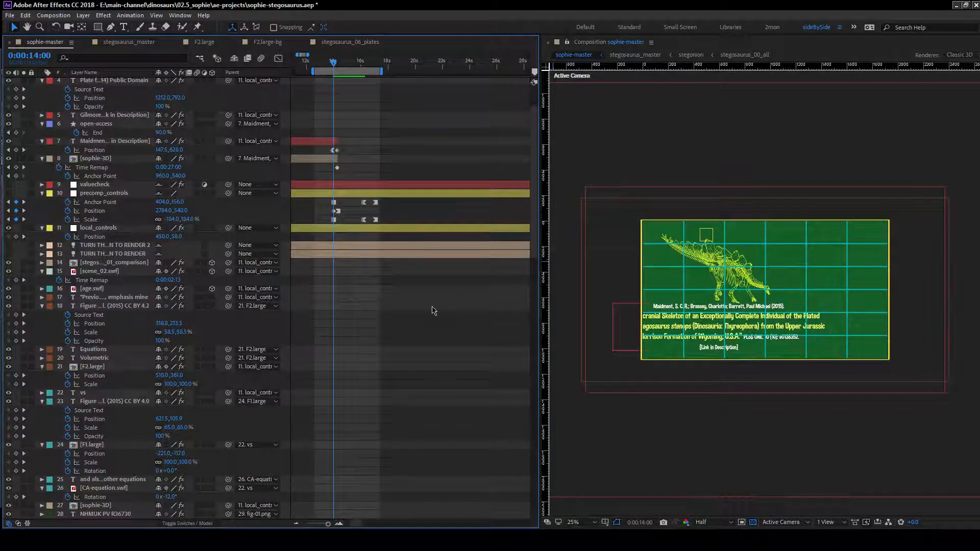
{"action": "key", "text": "space"}
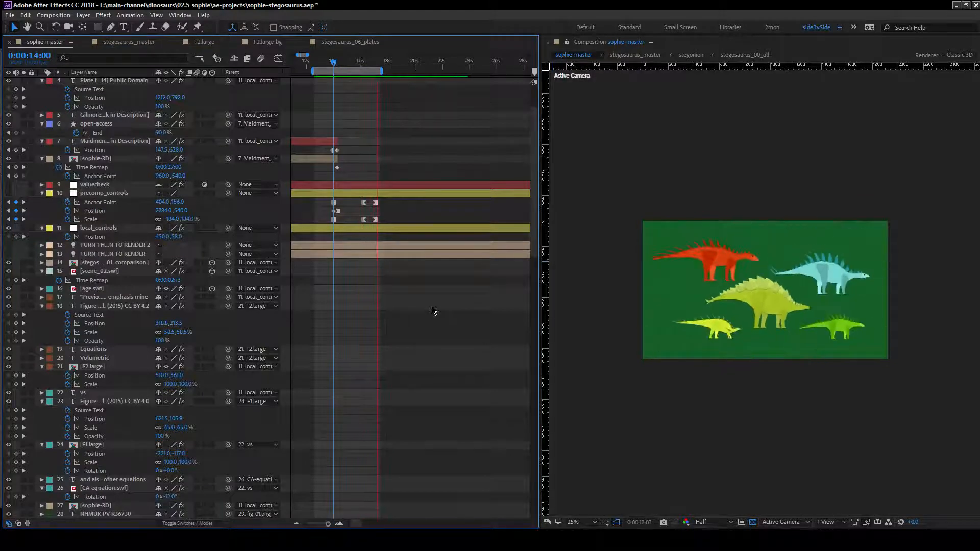
{"action": "key", "text": "space"}
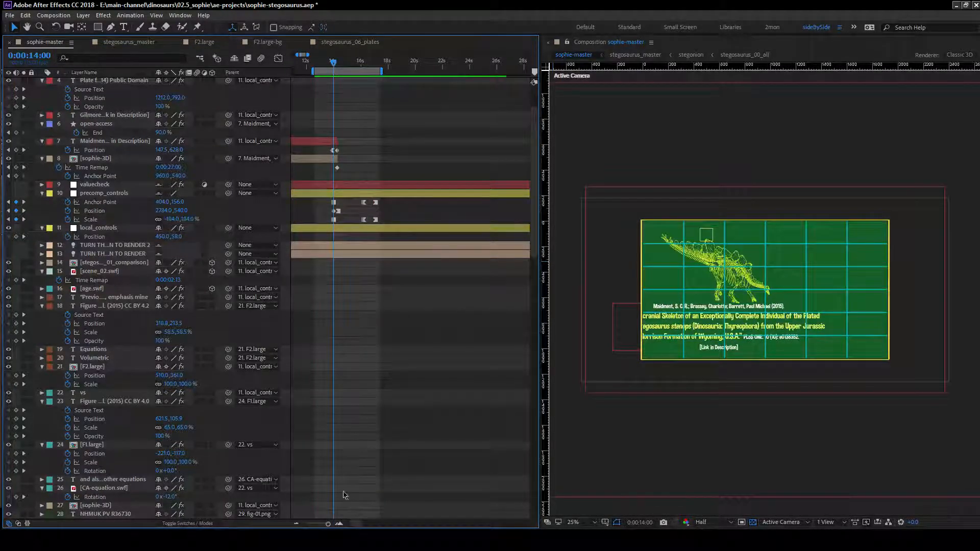
Move the current time to 0:00:40:06, the first frame of the scene_01.swf layer.
{"action": "left_click", "coordinate": [297, 524]}
{"action": "left_click", "coordinate": [297, 523]}
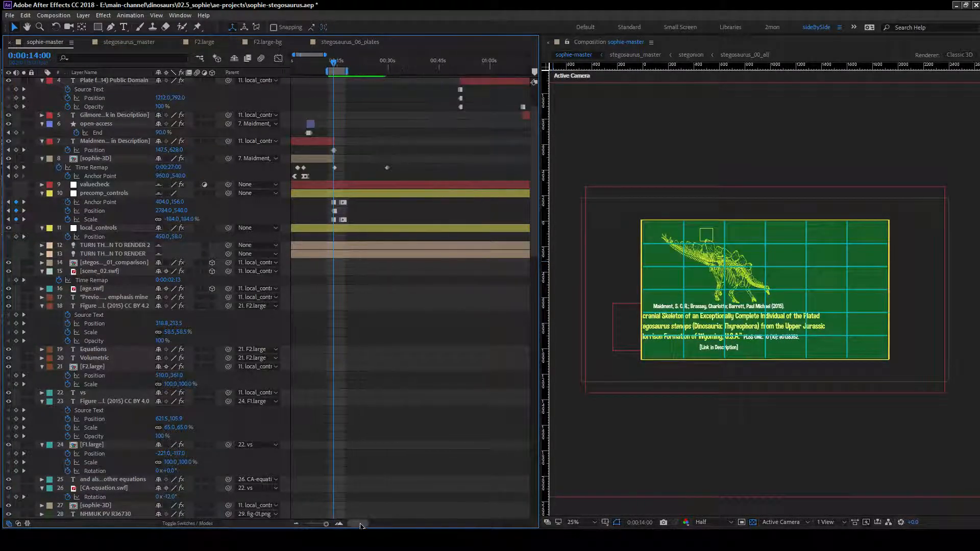
{"action": "left_click_drag", "start_coordinate": [360, 526], "coordinate": [360, 526]}
{"action": "scroll", "coordinate": [410, 401], "scroll_direction": "down", "scroll_amount": 5}
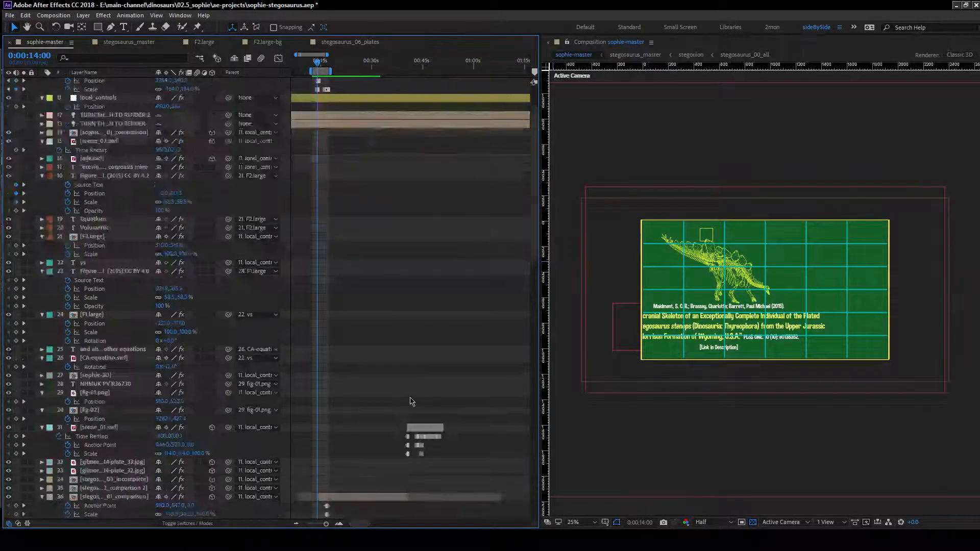
{"action": "scroll", "coordinate": [410, 401], "scroll_direction": "down", "scroll_amount": 12}
{"action": "scroll", "coordinate": [413, 250], "scroll_direction": "up", "scroll_amount": 5}
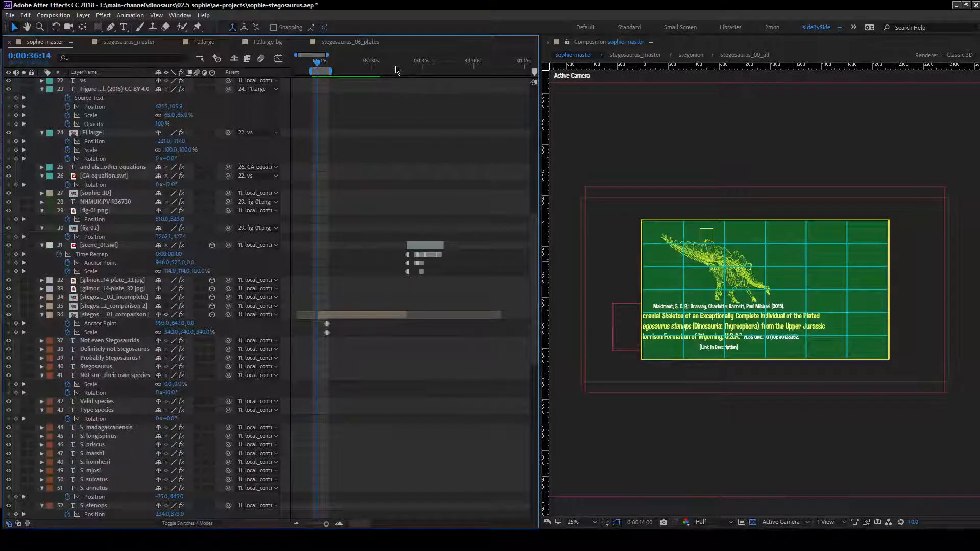
{"action": "left_click_drag", "start_coordinate": [395, 71], "coordinate": [407, 72]}
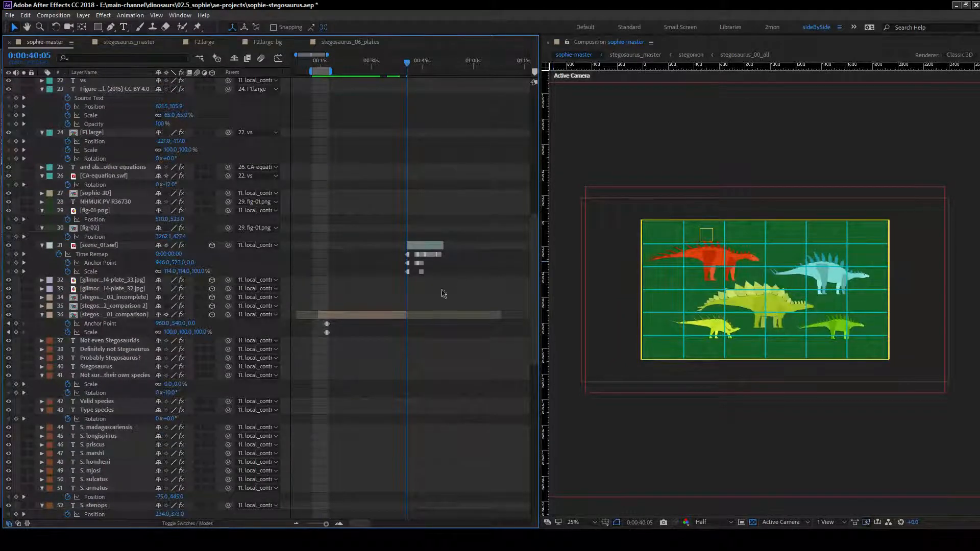
{"action": "key", "text": "Page_Down"}
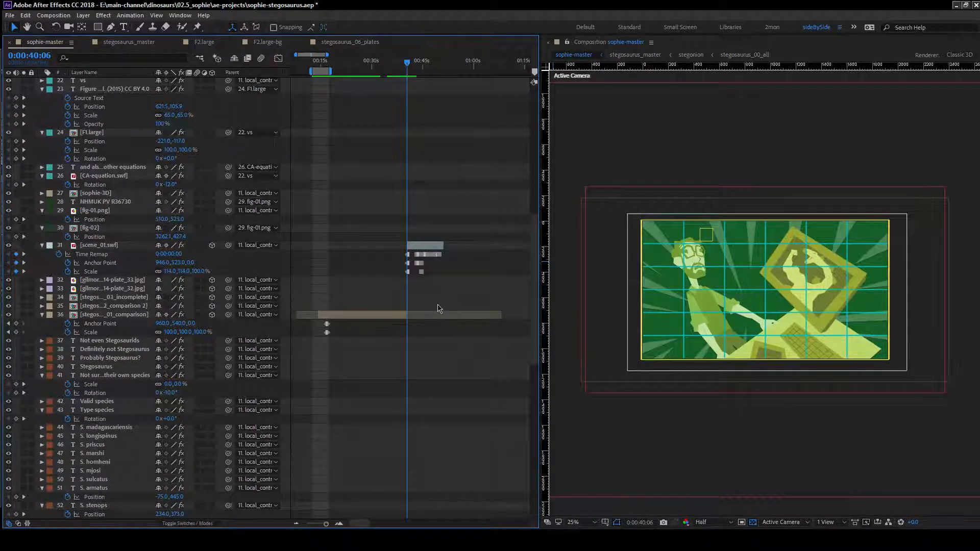
{"action": "left_click", "coordinate": [339, 523]}
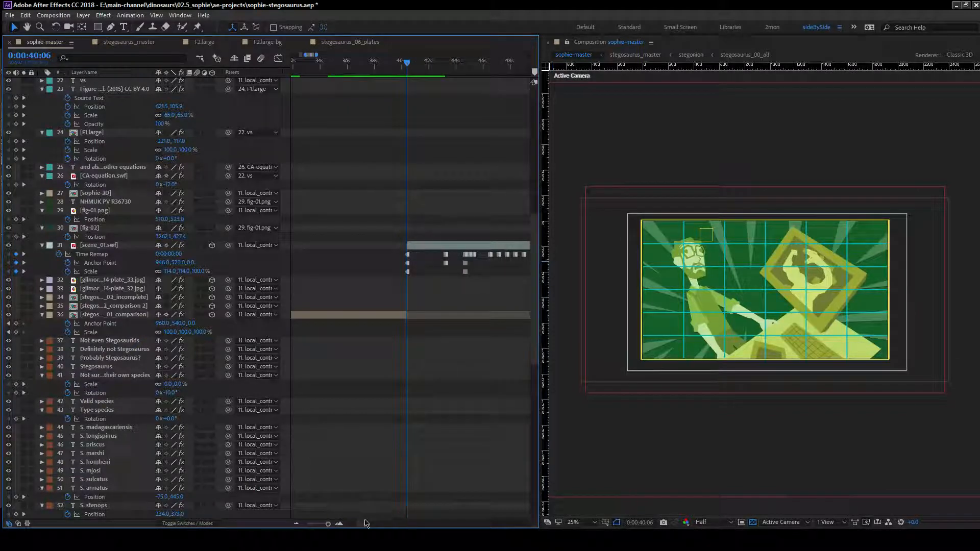
{"action": "left_click_drag", "start_coordinate": [362, 523], "coordinate": [364, 523]}
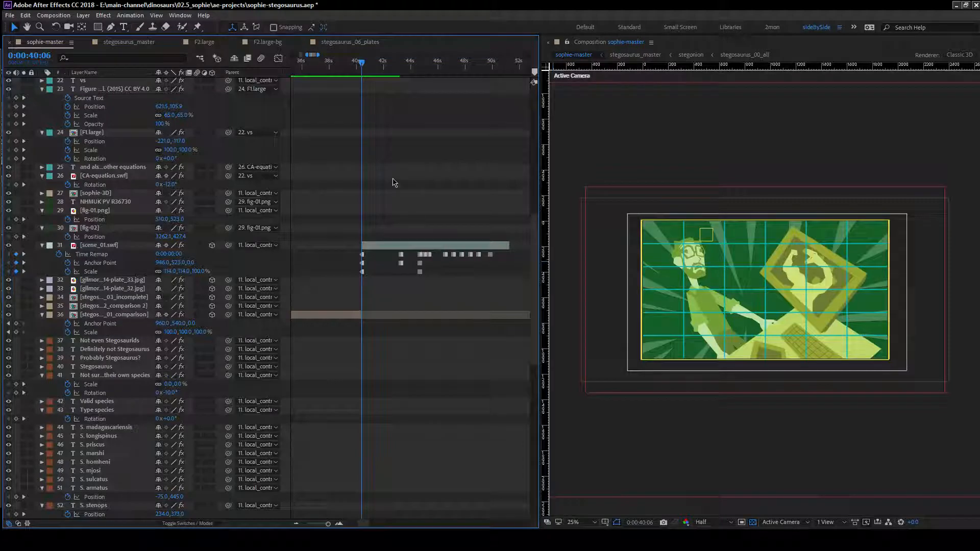
{"action": "scroll", "coordinate": [422, 221], "scroll_direction": "up", "scroll_amount": 10}
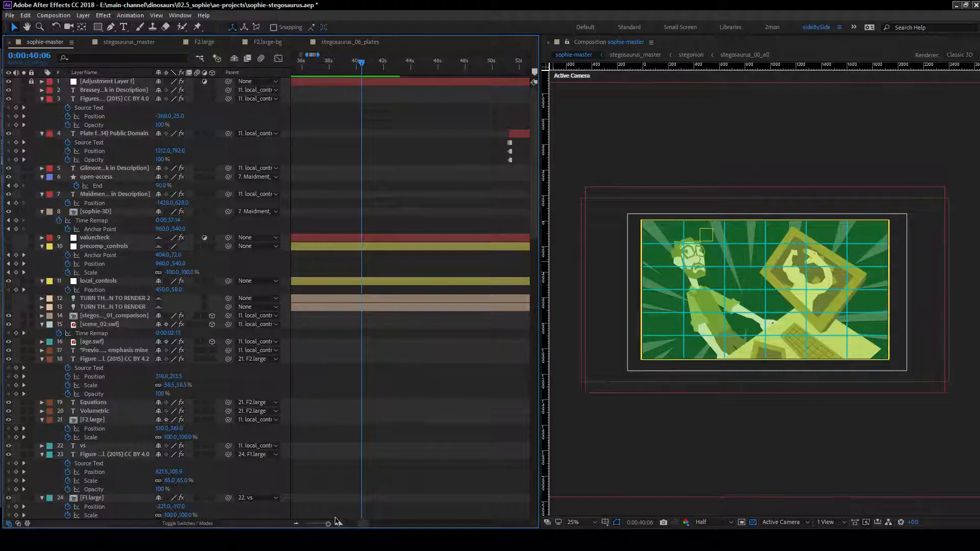
{"action": "left_click", "coordinate": [296, 524]}
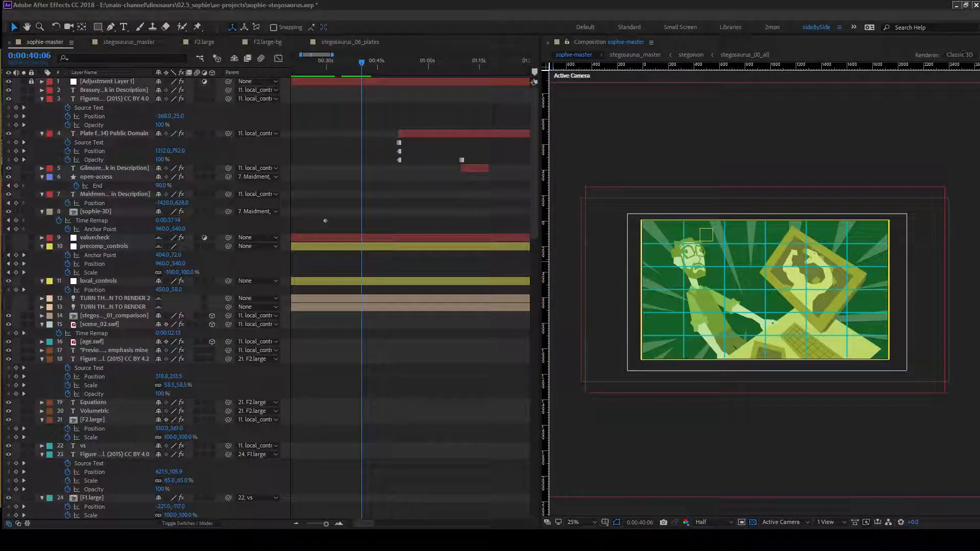
Switch to Windows Explorer and open the main-channel\dinosaurs\title folder on the Working_Files (E:) drive.
{"action": "key", "text": "alt+Tab"}
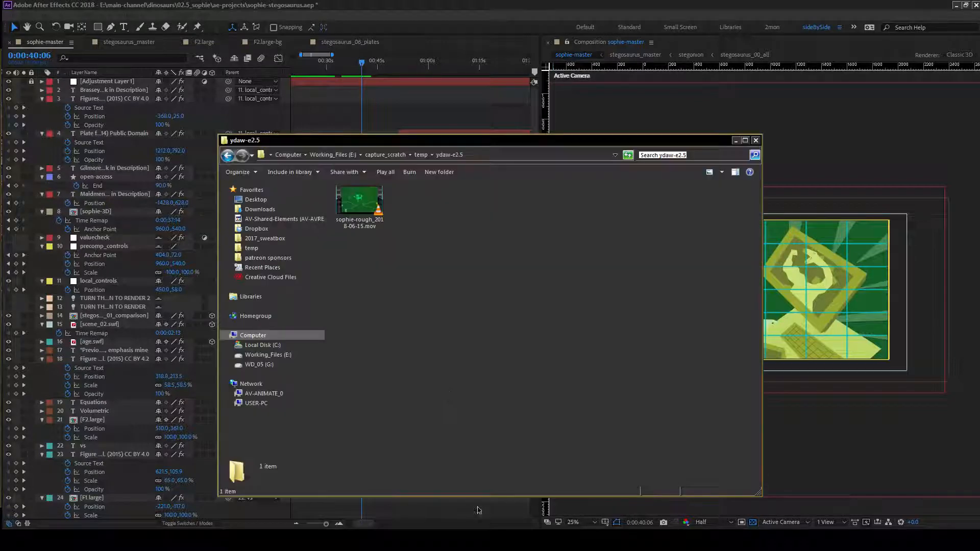
{"action": "left_click", "coordinate": [331, 154]}
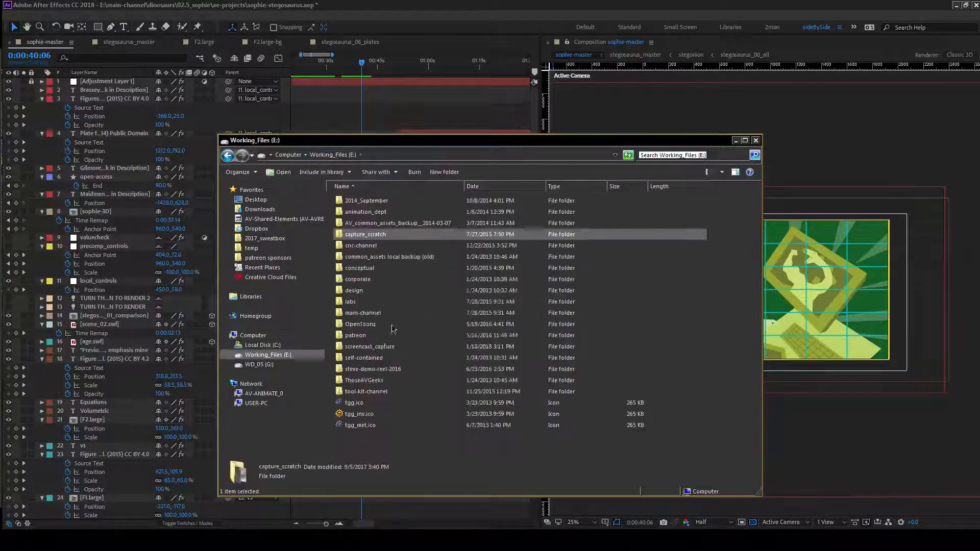
{"action": "double_click", "coordinate": [363, 312]}
{"action": "double_click", "coordinate": [356, 228]}
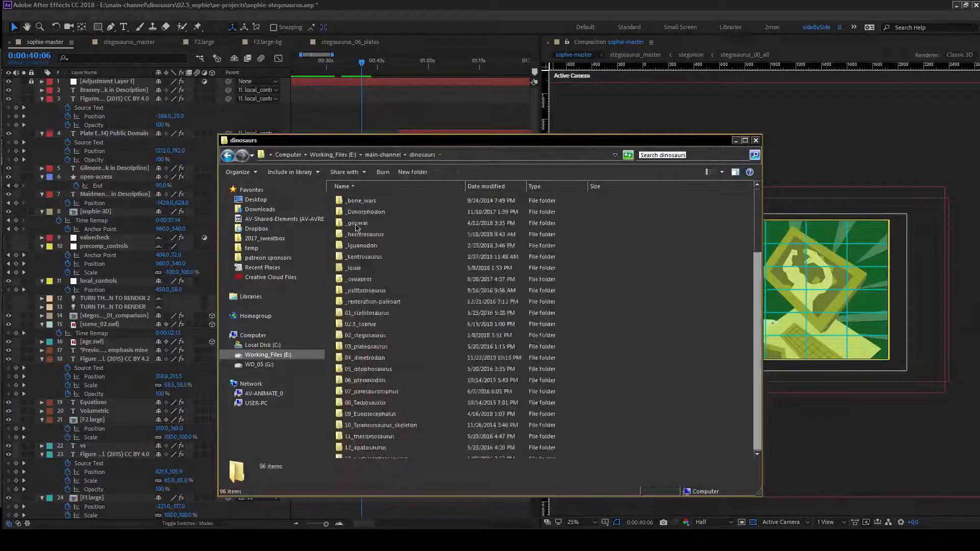
{"action": "scroll", "coordinate": [380, 304], "scroll_direction": "down", "scroll_amount": 9}
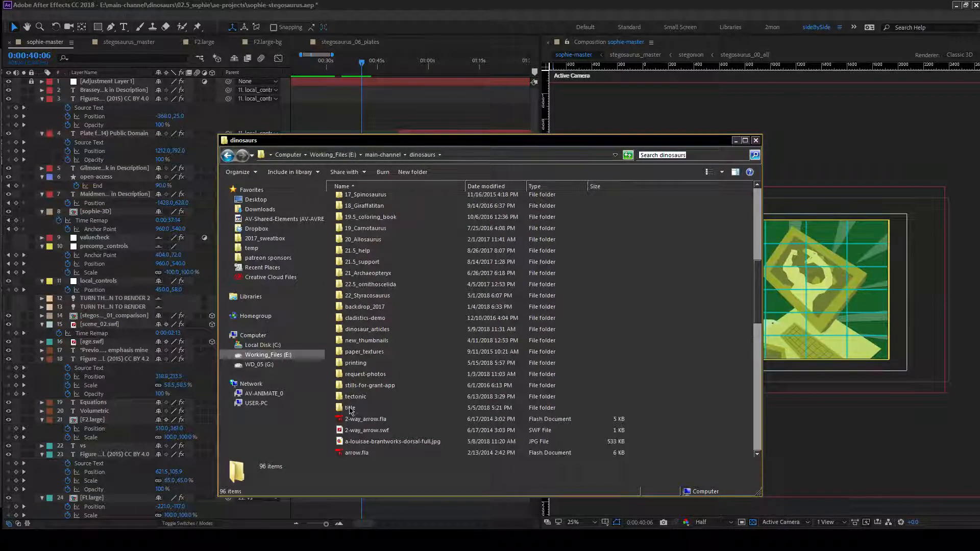
{"action": "left_click", "coordinate": [350, 409]}
{"action": "double_click", "coordinate": [350, 408]}
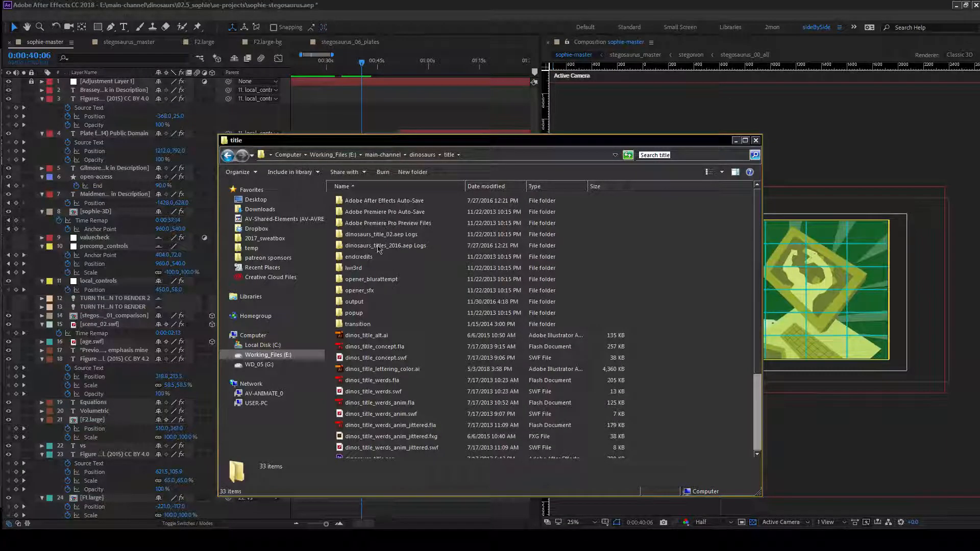
Check the rendered transition clips in the transition folder's output subfolder.
{"action": "double_click", "coordinate": [354, 324]}
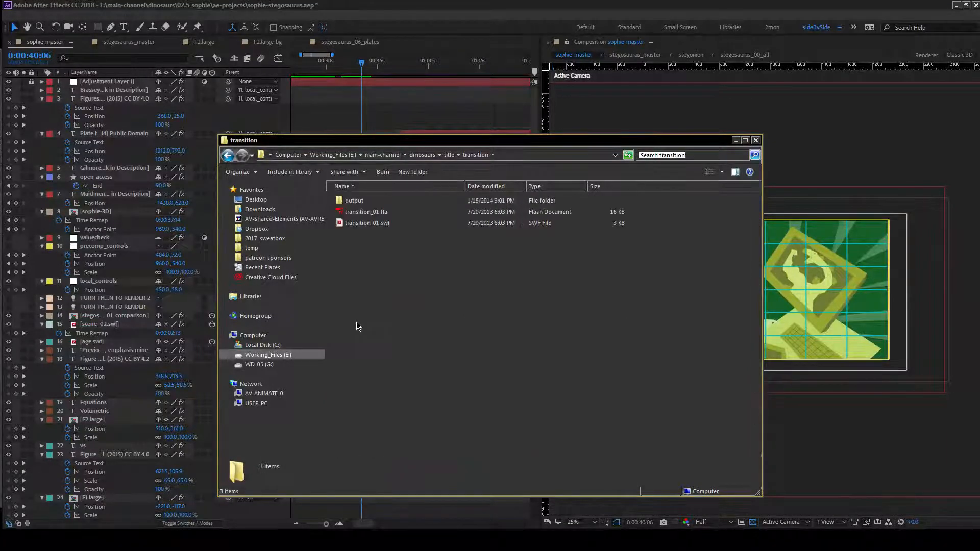
{"action": "double_click", "coordinate": [354, 201]}
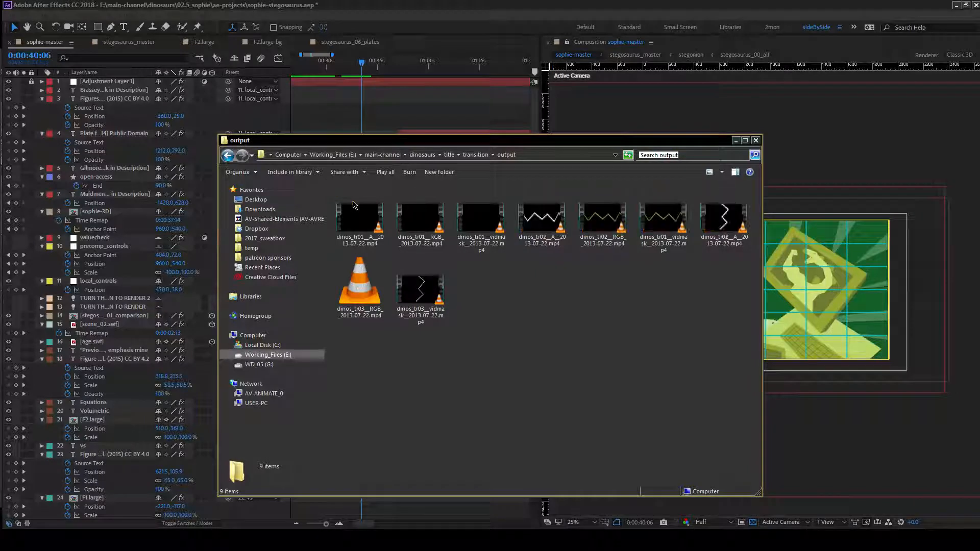
{"action": "key", "text": "BackSpace"}
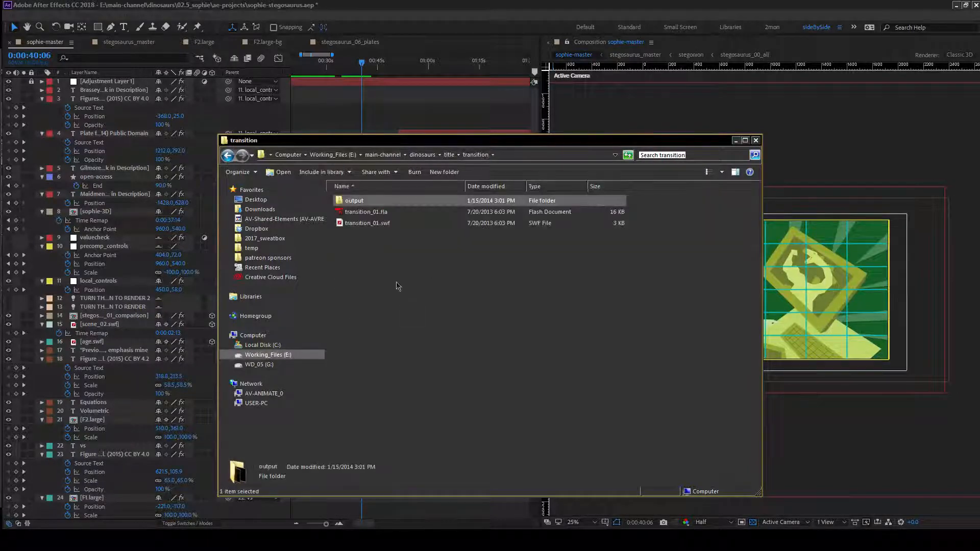
Import dinosaurs_titles_2016.aep from the title folder into the After Effects project.
{"action": "left_click", "coordinate": [449, 154]}
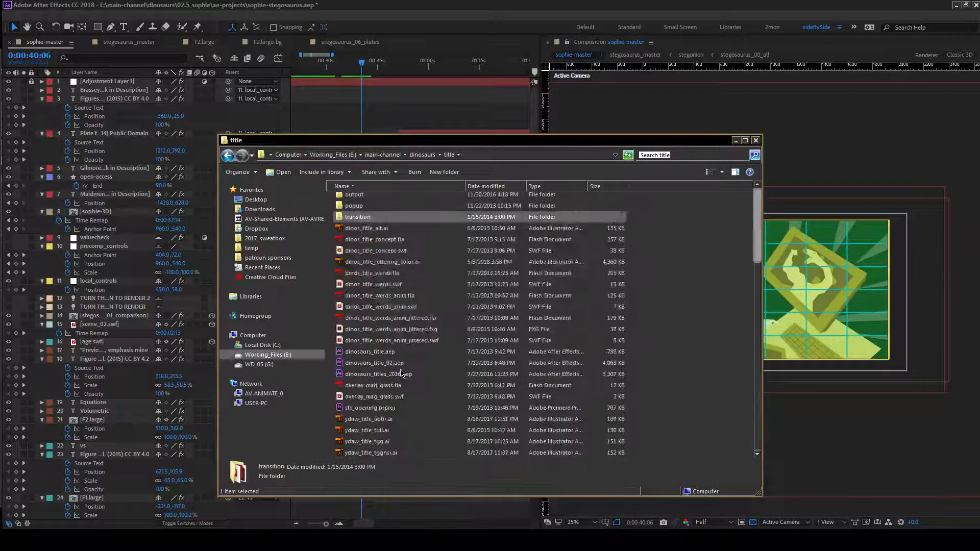
{"action": "left_click", "coordinate": [393, 378]}
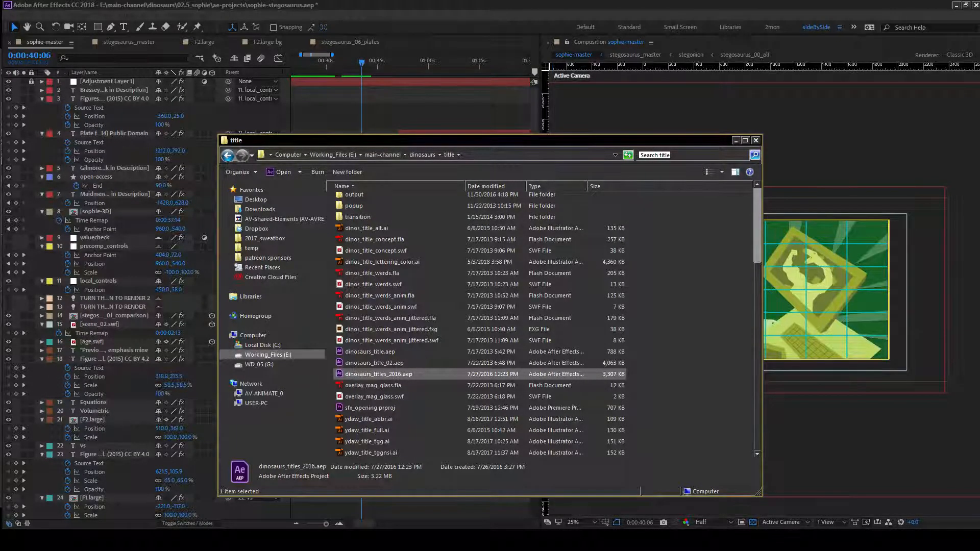
{"action": "left_click_drag", "start_coordinate": [393, 376], "coordinate": [453, 291]}
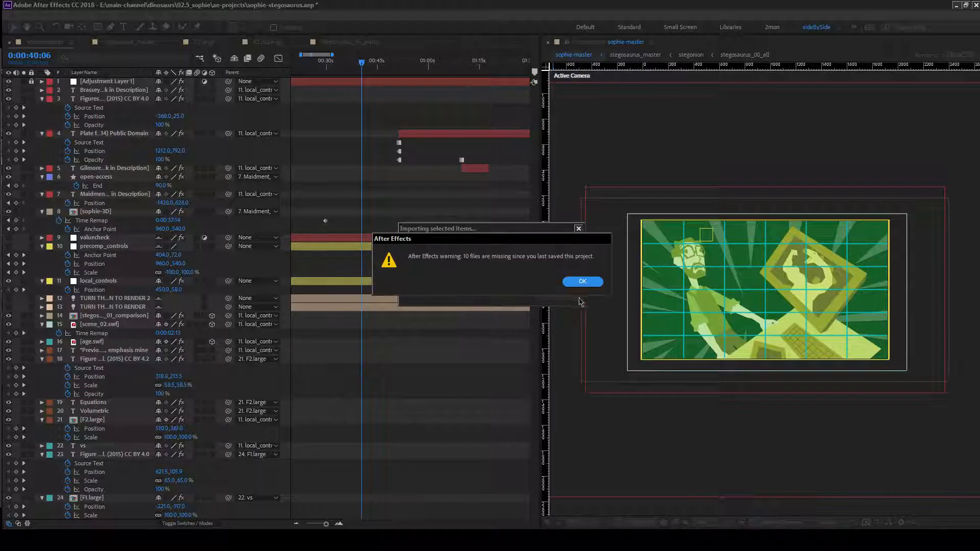
{"action": "left_click", "coordinate": [584, 281]}
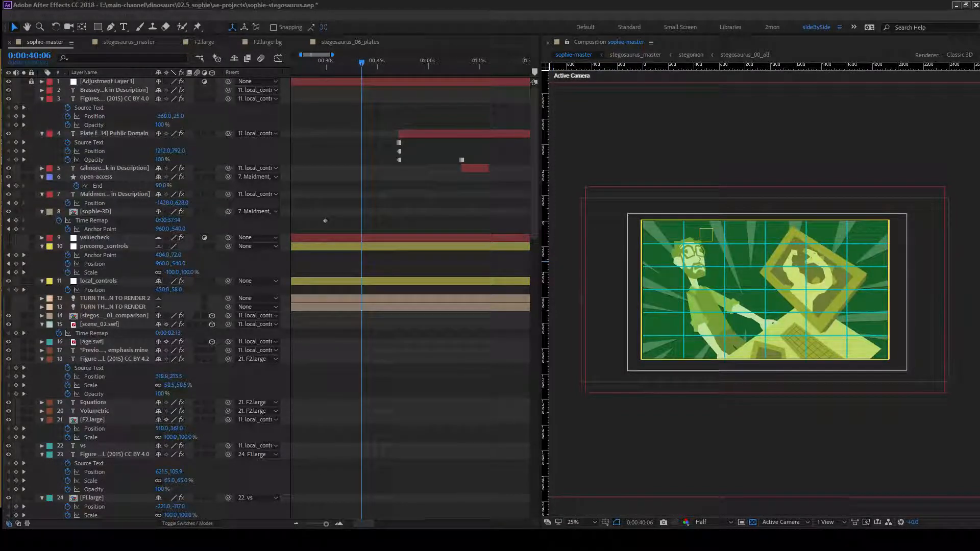
Show sophie-master in the Standard workspace and delete the tgg_lwr3rd MP4 footage dated 2015-09-01 from the imported dinosaurs_titles_2016.aep folder.
{"action": "left_click", "coordinate": [629, 27]}
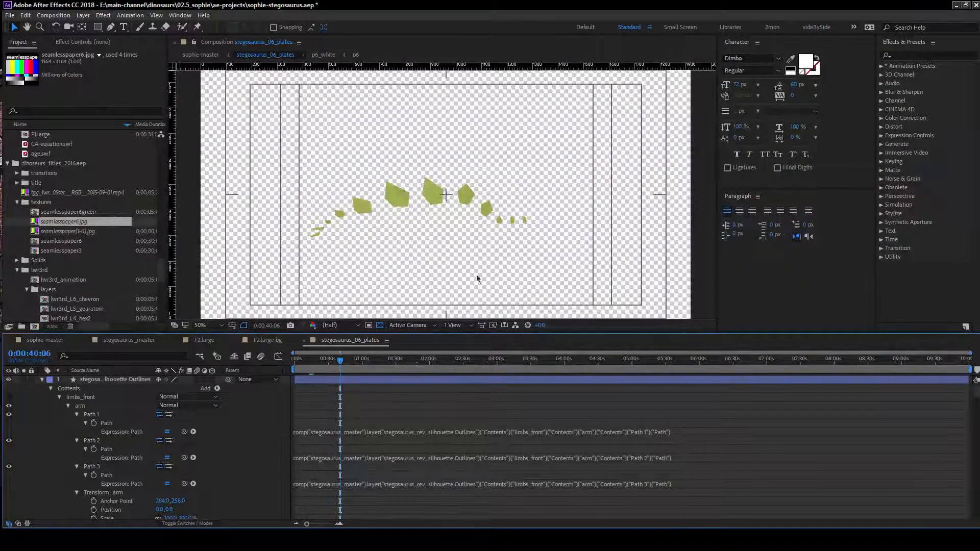
{"action": "left_click", "coordinate": [44, 340]}
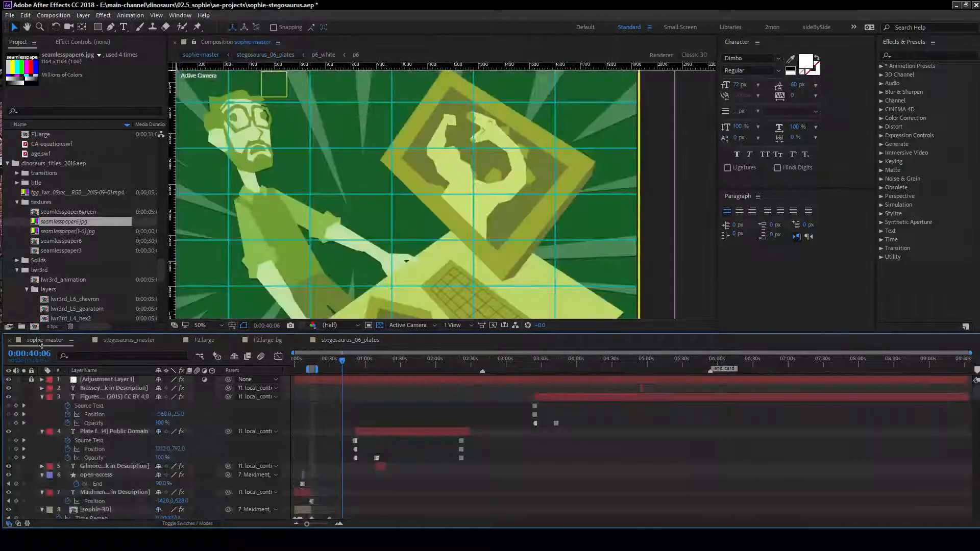
{"action": "left_click", "coordinate": [63, 194]}
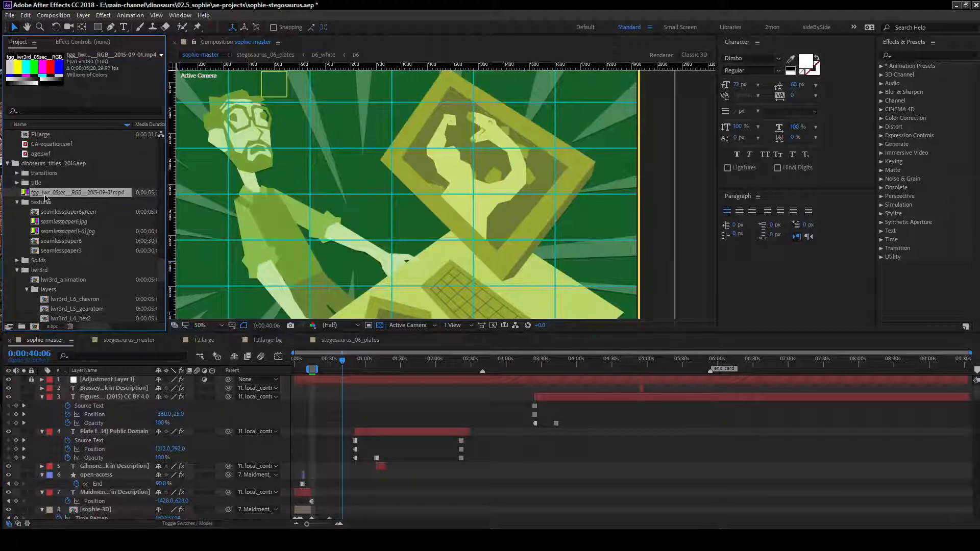
{"action": "left_click", "coordinate": [57, 182]}
{"action": "left_click", "coordinate": [50, 193]}
{"action": "right_click", "coordinate": [53, 198]}
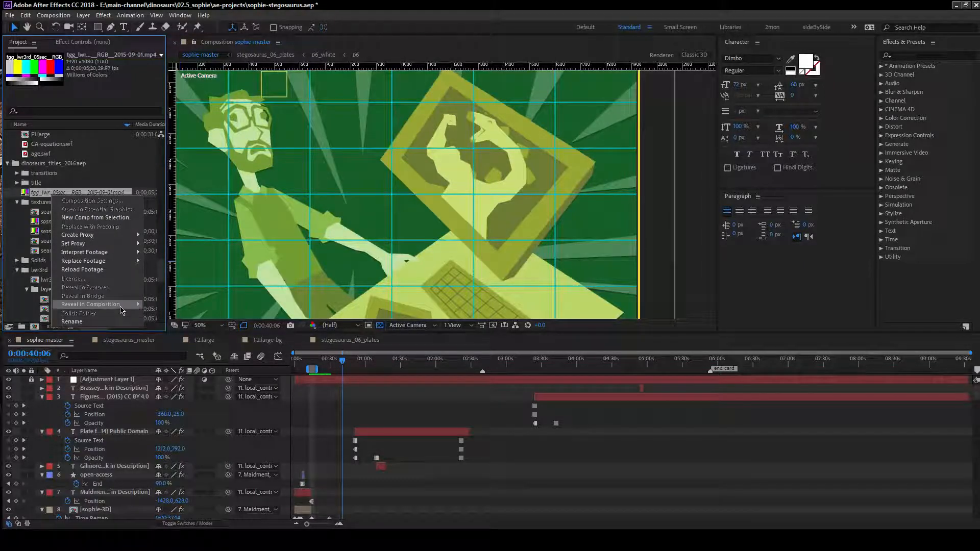
{"action": "left_click", "coordinate": [21, 229]}
{"action": "left_click", "coordinate": [77, 195]}
{"action": "key", "text": "Delete"}
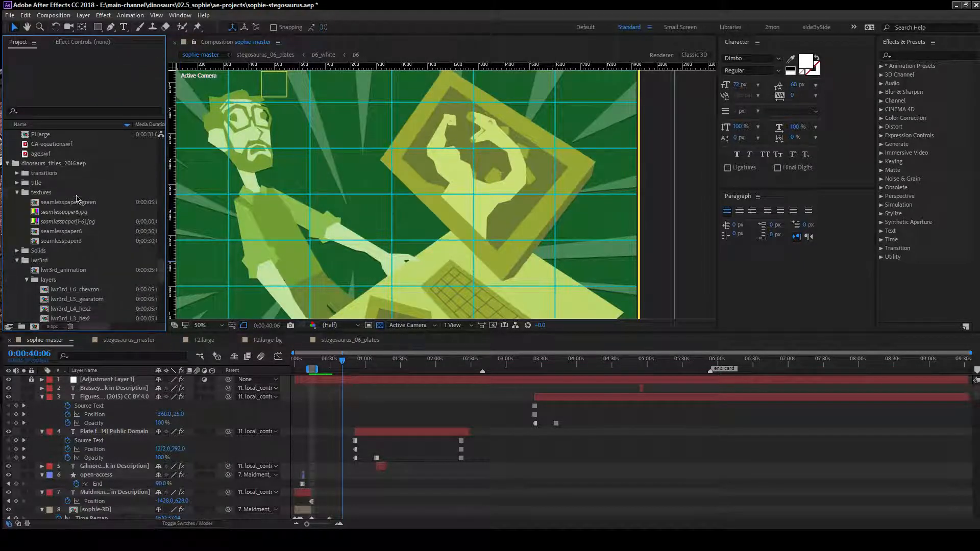
Collapse the imported lwr3rd and endcredits folders and the project's Solids and footage folders to reach the original textures folder.
{"action": "left_click", "coordinate": [55, 213]}
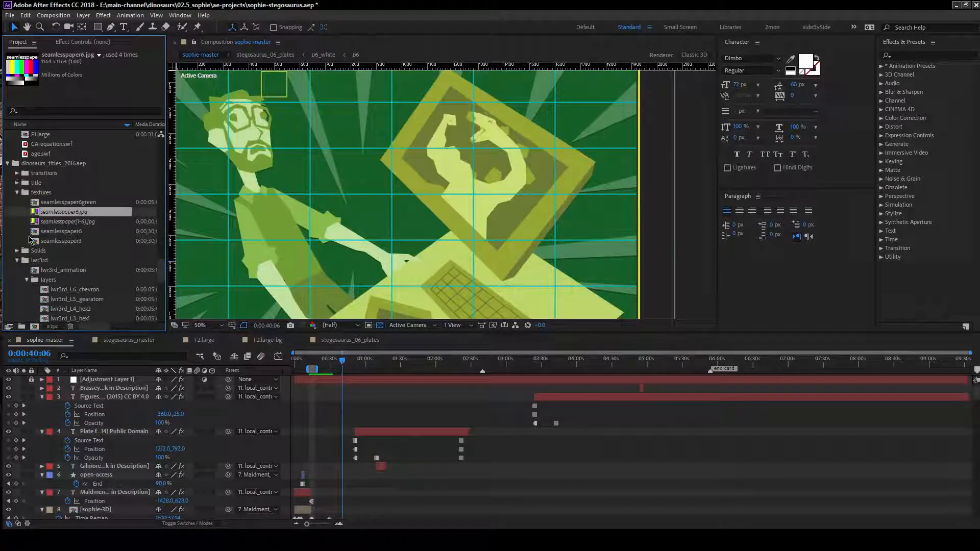
{"action": "left_click", "coordinate": [17, 260]}
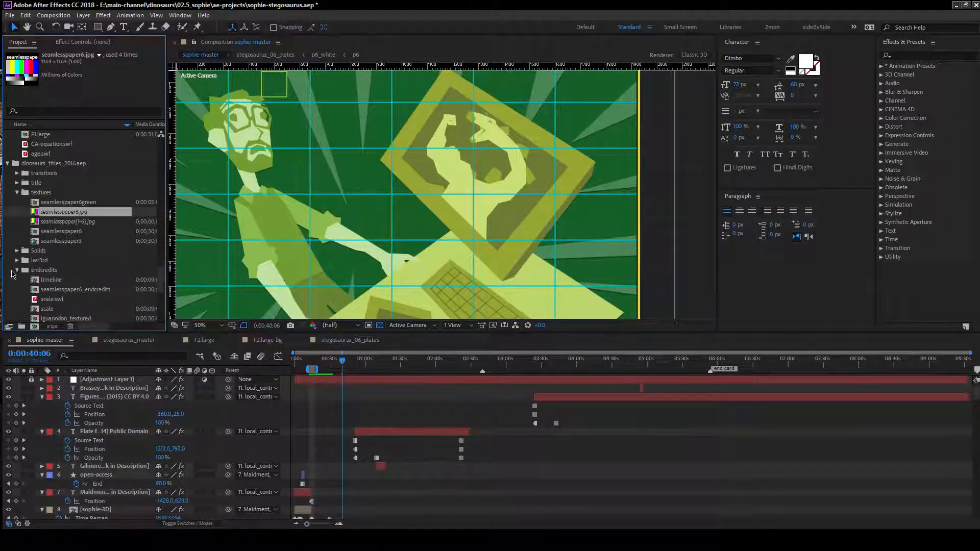
{"action": "left_click", "coordinate": [17, 280]}
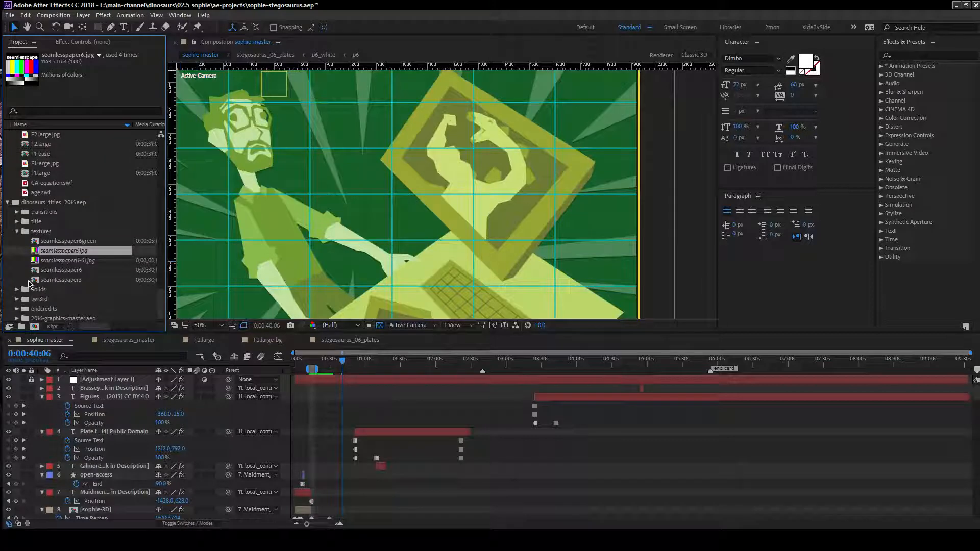
{"action": "scroll", "coordinate": [26, 226], "scroll_direction": "up", "scroll_amount": 10}
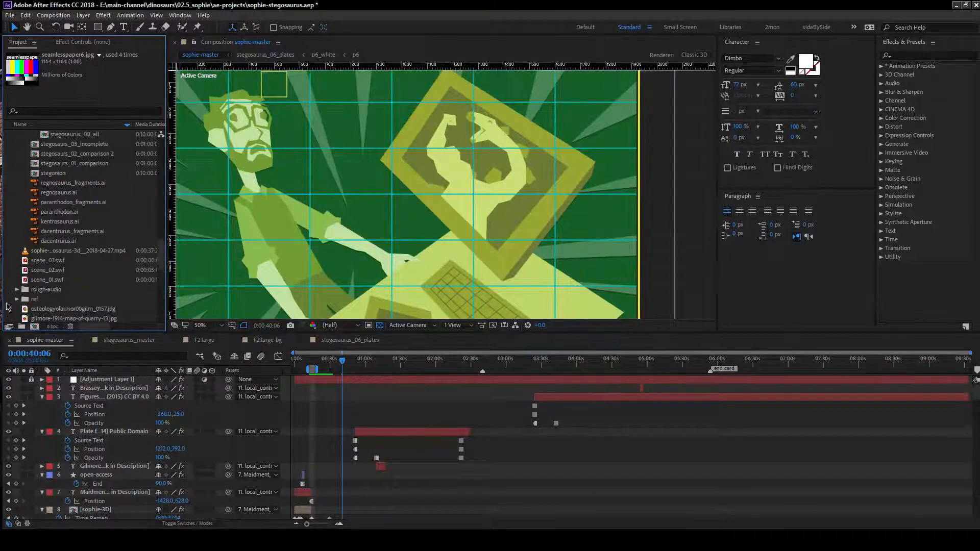
{"action": "scroll", "coordinate": [26, 249], "scroll_direction": "up", "scroll_amount": 6}
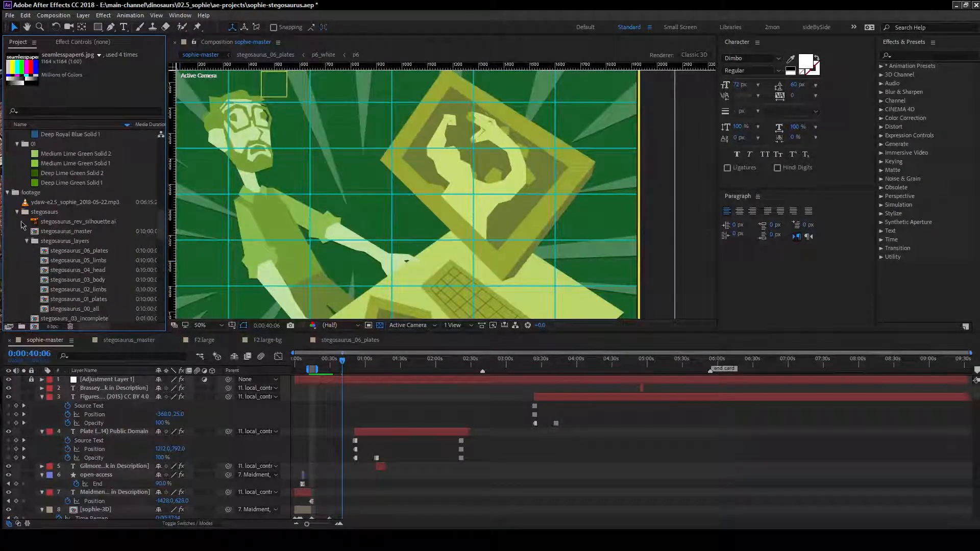
{"action": "scroll", "coordinate": [7, 197], "scroll_direction": "up", "scroll_amount": 10}
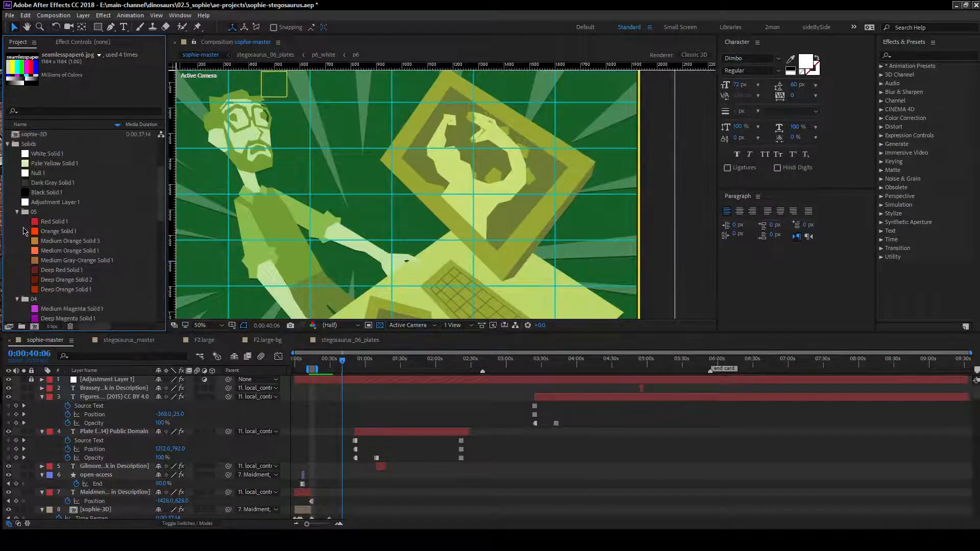
{"action": "left_click", "coordinate": [7, 143]}
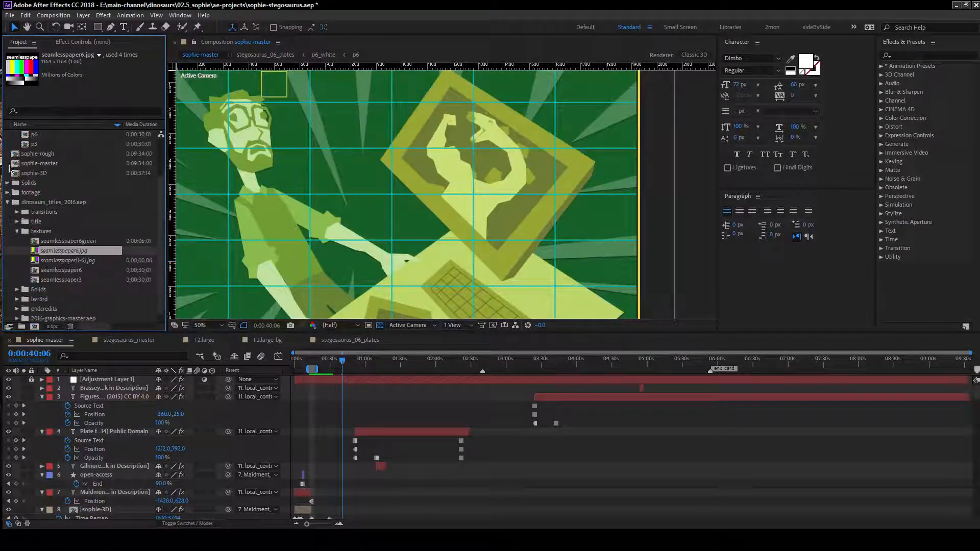
{"action": "scroll", "coordinate": [31, 209], "scroll_direction": "up", "scroll_amount": 2}
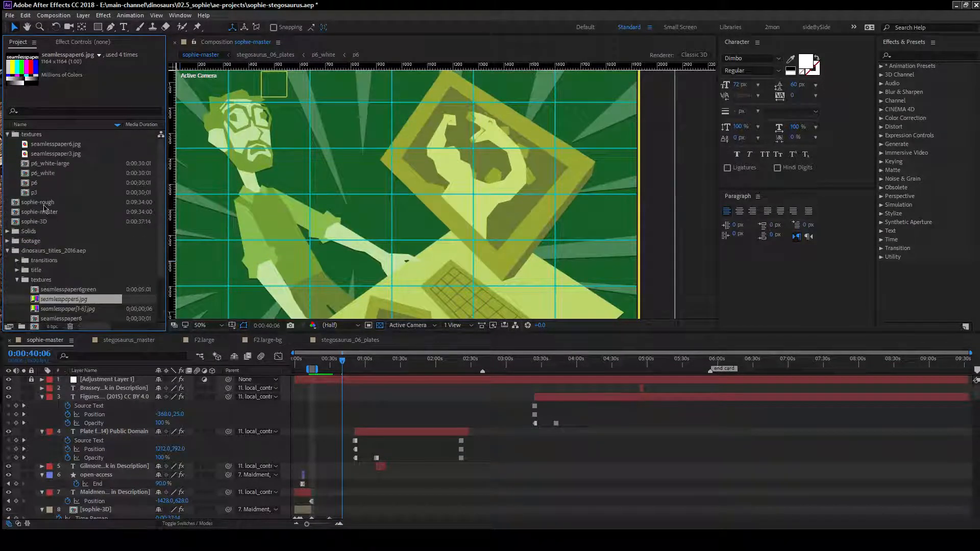
Compare the original textures with the imported missing ones and reveal the first layer using seamlesspaper[1-6].jpg in the seamlesspaper3 composition.
{"action": "left_click", "coordinate": [48, 144]}
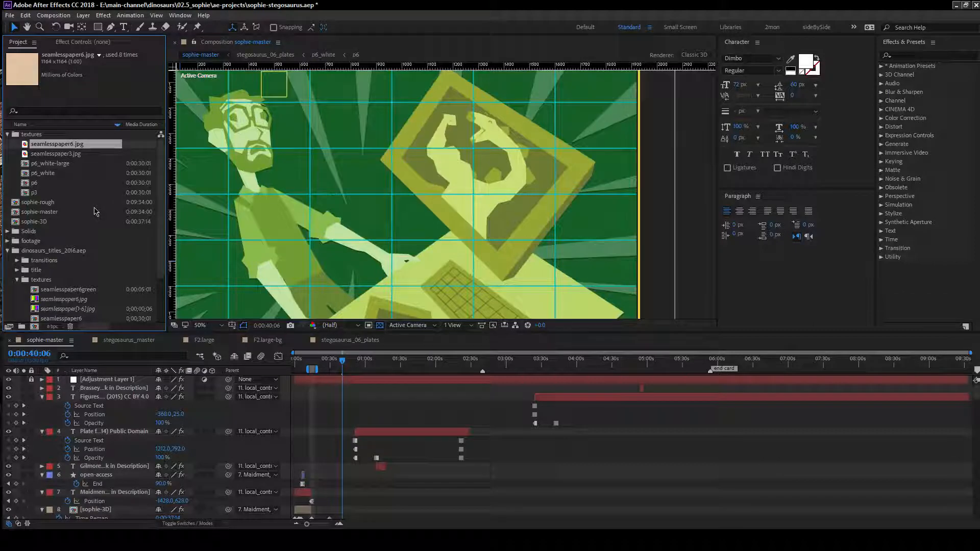
{"action": "scroll", "coordinate": [85, 272], "scroll_direction": "down", "scroll_amount": 2}
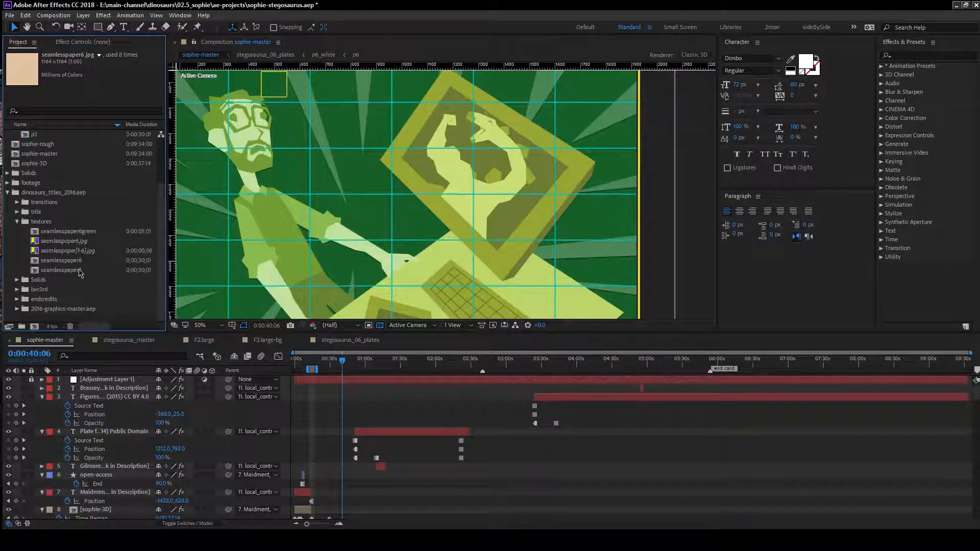
{"action": "scroll", "coordinate": [73, 259], "scroll_direction": "up", "scroll_amount": 2}
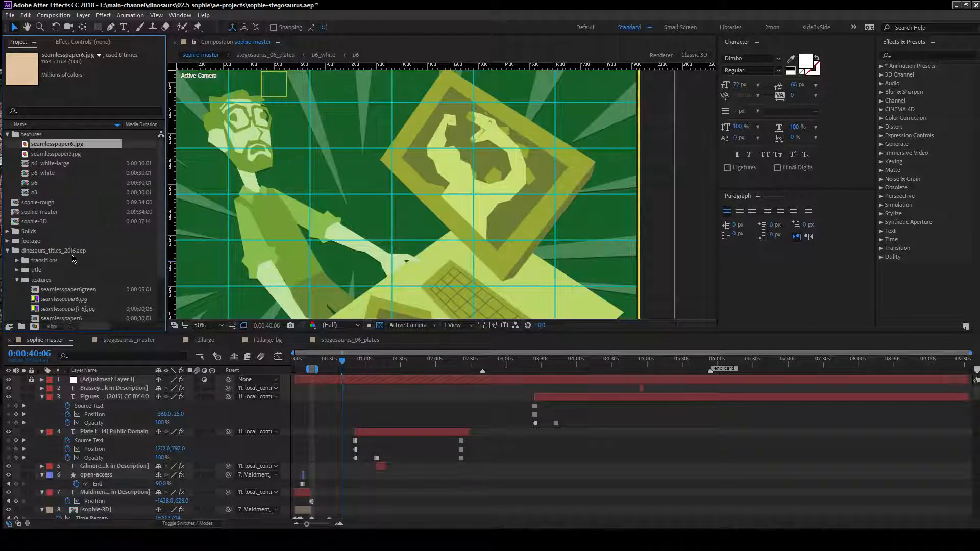
{"action": "scroll", "coordinate": [66, 280], "scroll_direction": "down", "scroll_amount": 2}
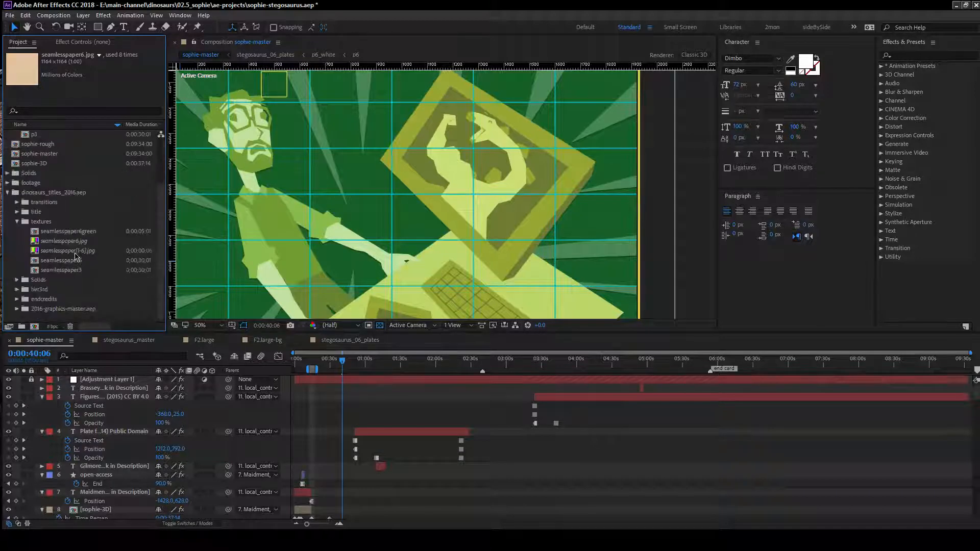
{"action": "left_click", "coordinate": [75, 252]}
{"action": "right_click", "coordinate": [74, 253]}
{"action": "mouse_move", "coordinate": [128, 363]}
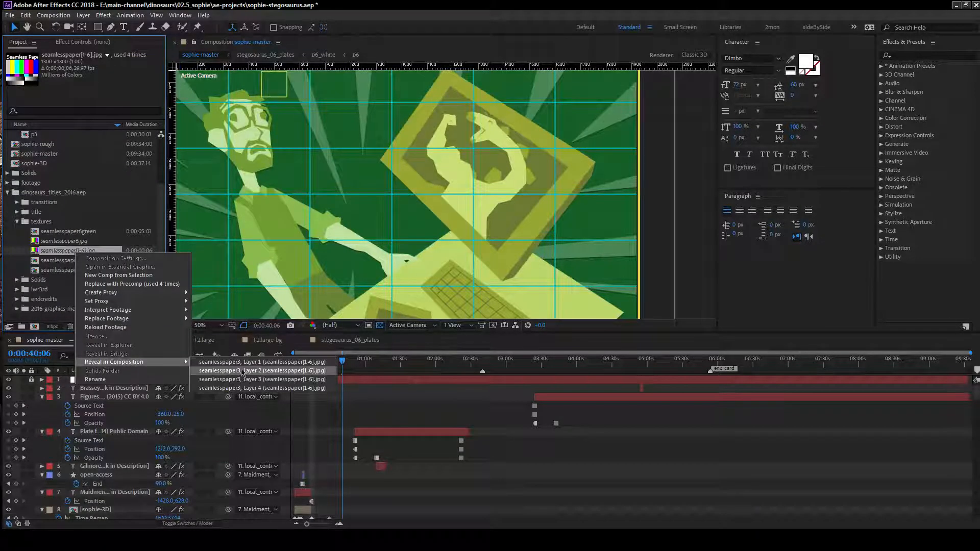
{"action": "left_click", "coordinate": [269, 363]}
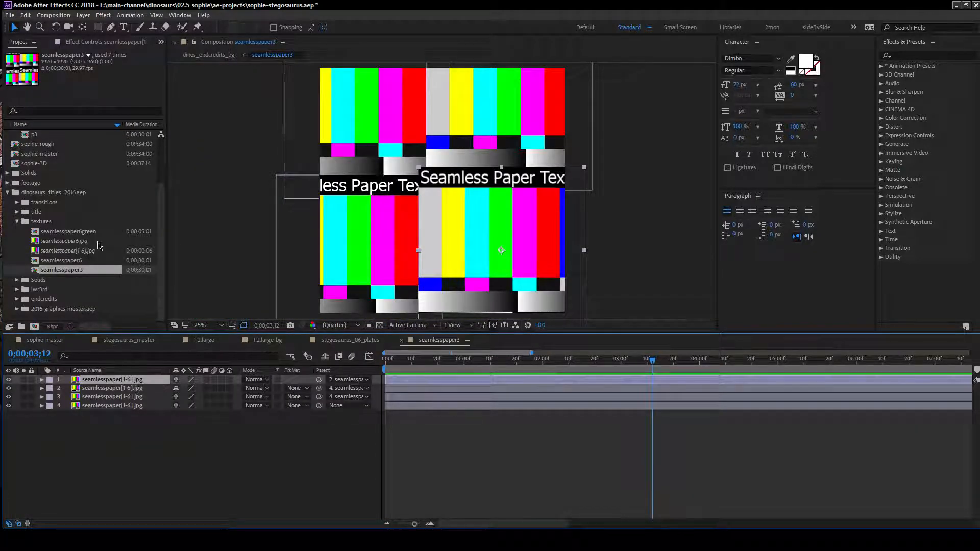
Replace the source of all four seamlesspaper3 composition layers with seamlesspaper3.jpg from the project's own textures folder.
{"action": "scroll", "coordinate": [64, 171], "scroll_direction": "up", "scroll_amount": 2}
{"action": "left_click", "coordinate": [55, 155]}
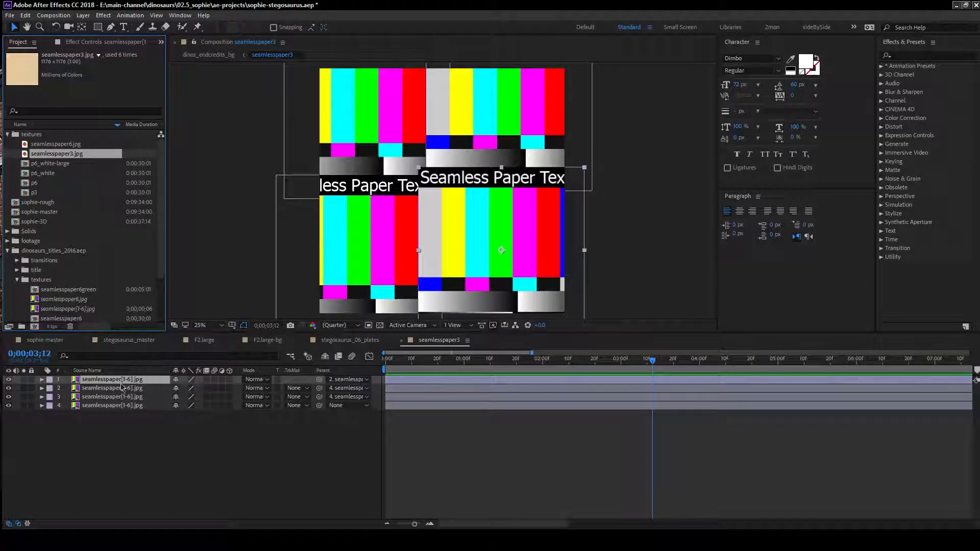
{"action": "left_click", "coordinate": [120, 406], "text": "shift"}
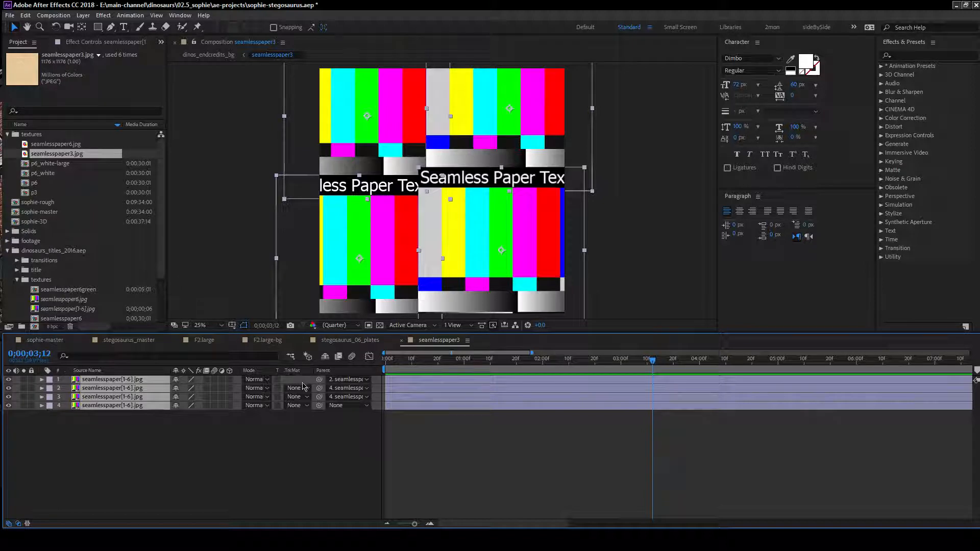
{"action": "key", "text": "ctrl+alt+slash"}
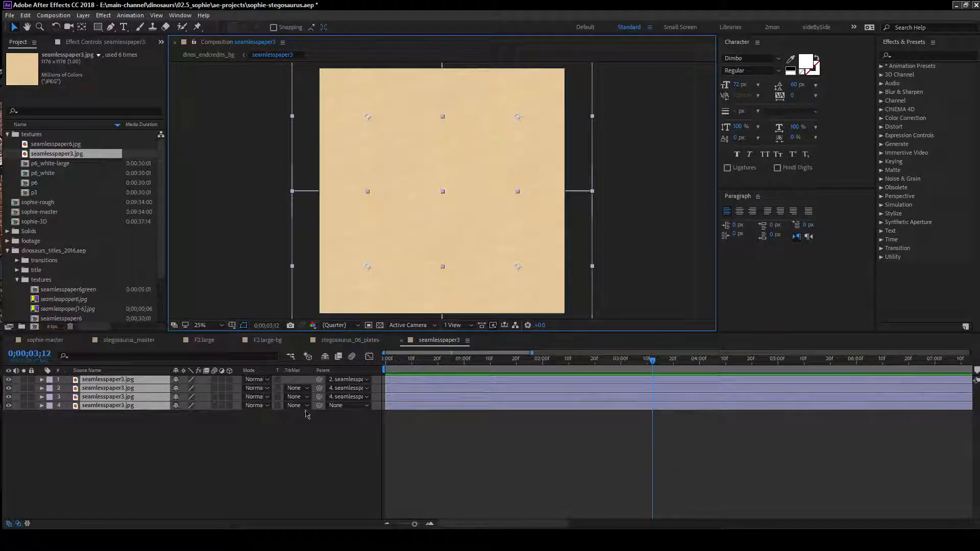
{"action": "left_click", "coordinate": [256, 492]}
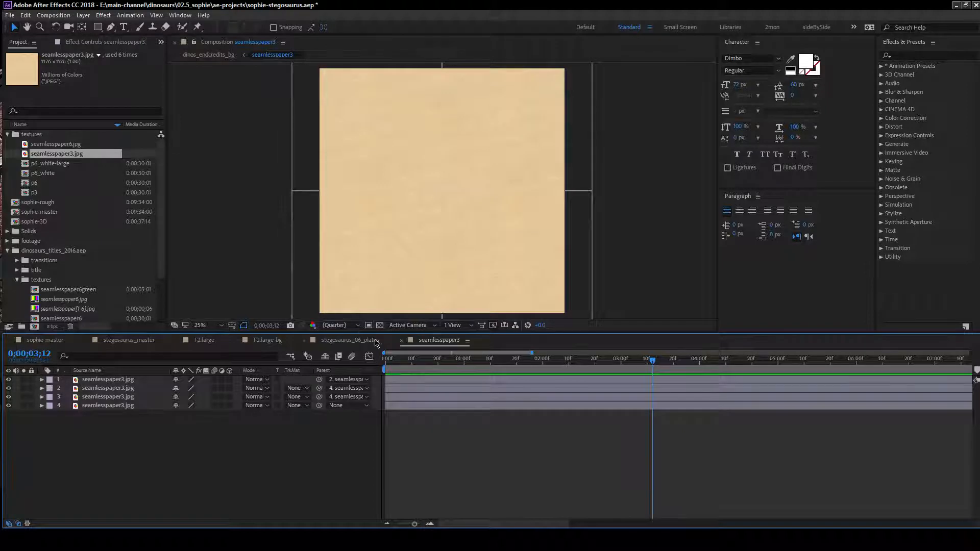
Check the imported seamlesspaper6green and seamlesspaper6 compositions, and collapse the textures folder of dinosaurs_titles_2016.aep.
{"action": "scroll", "coordinate": [61, 245], "scroll_direction": "down", "scroll_amount": 3}
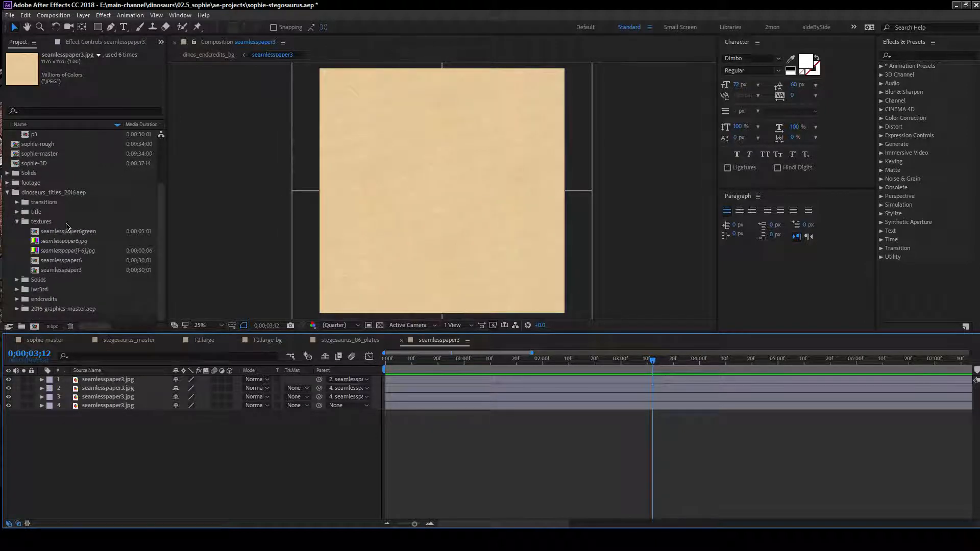
{"action": "left_click", "coordinate": [70, 232]}
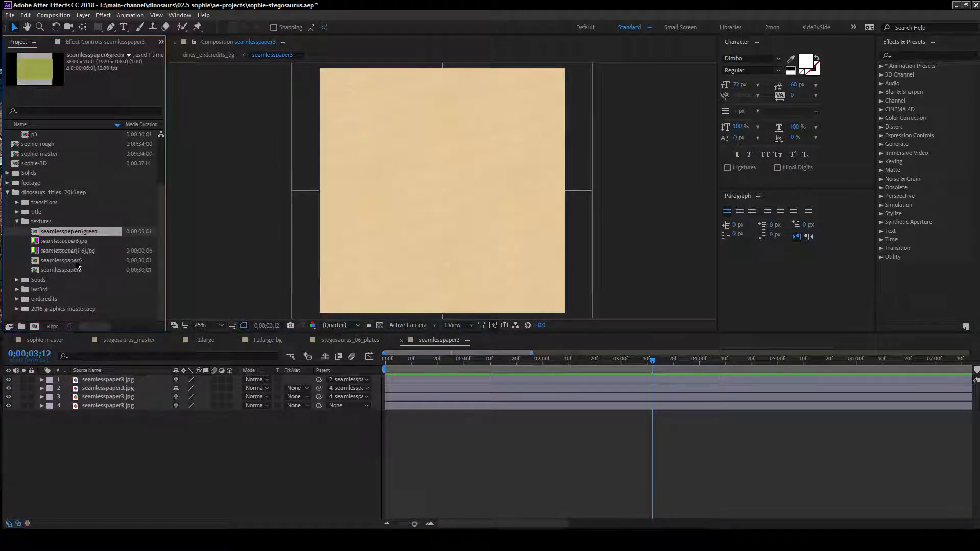
{"action": "left_click", "coordinate": [74, 262]}
{"action": "scroll", "coordinate": [76, 266], "scroll_direction": "up", "scroll_amount": 3}
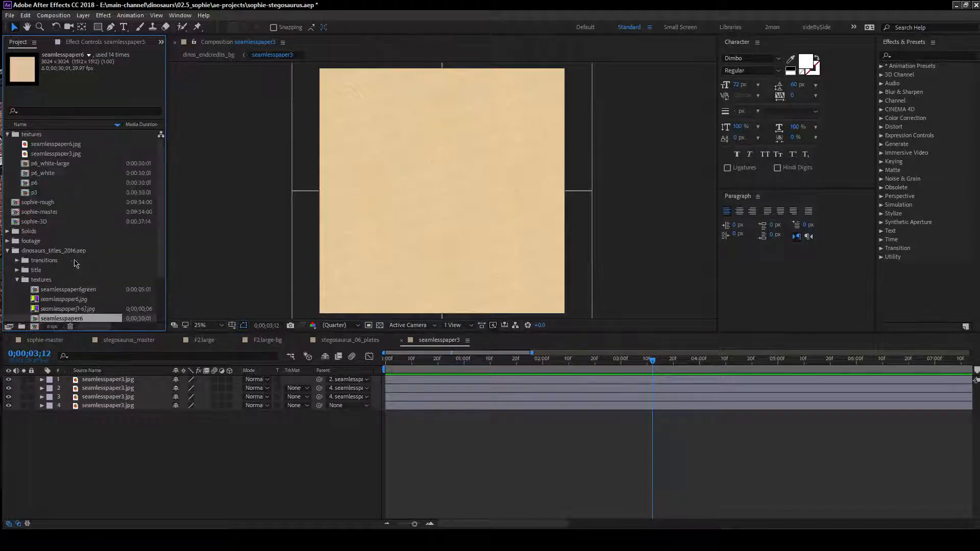
{"action": "left_click", "coordinate": [17, 279]}
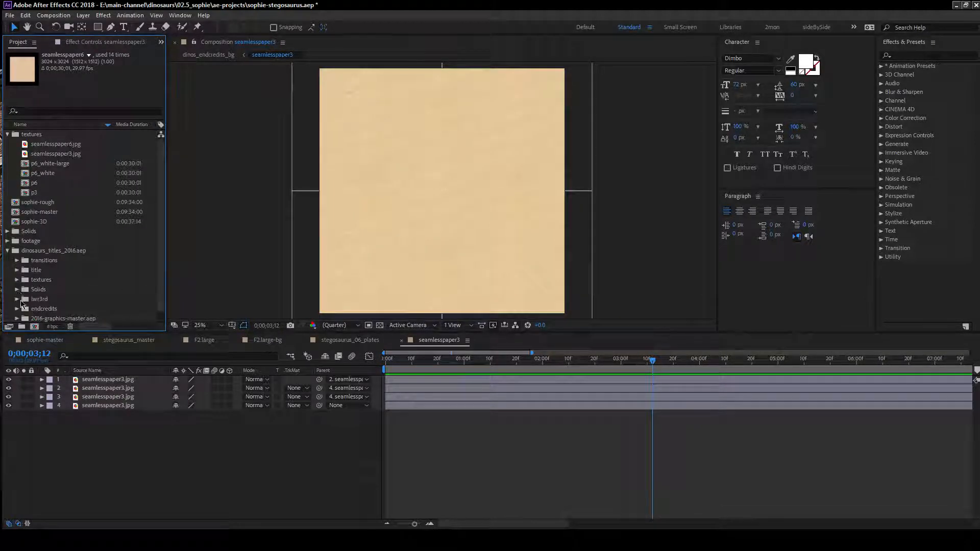
{"action": "scroll", "coordinate": [27, 287], "scroll_direction": "down", "scroll_amount": 4}
{"action": "left_click", "coordinate": [16, 222]}
Switch to the sideBySide workspace with the sophie-master timeline around 0:00:40:06 on display, and save the project.
{"action": "left_click", "coordinate": [772, 27]}
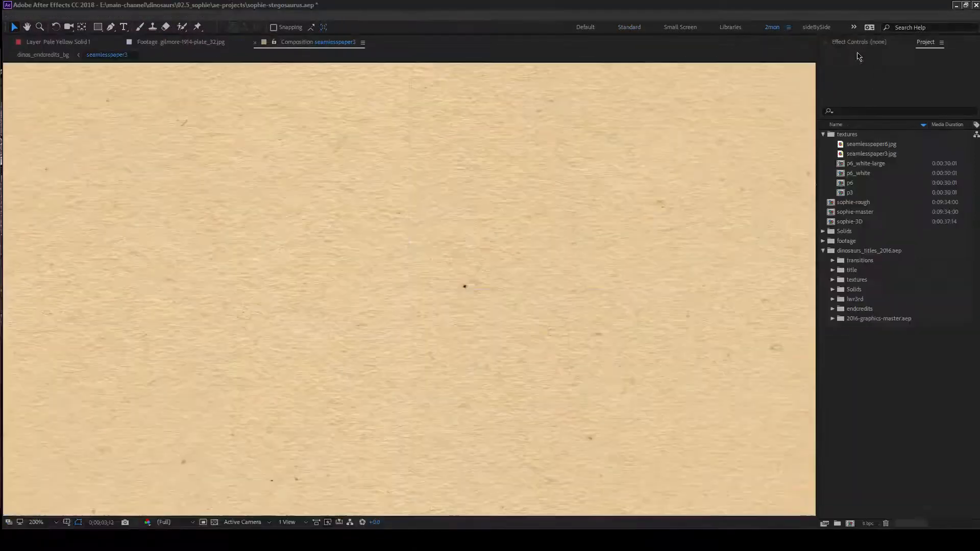
{"action": "left_click", "coordinate": [816, 27]}
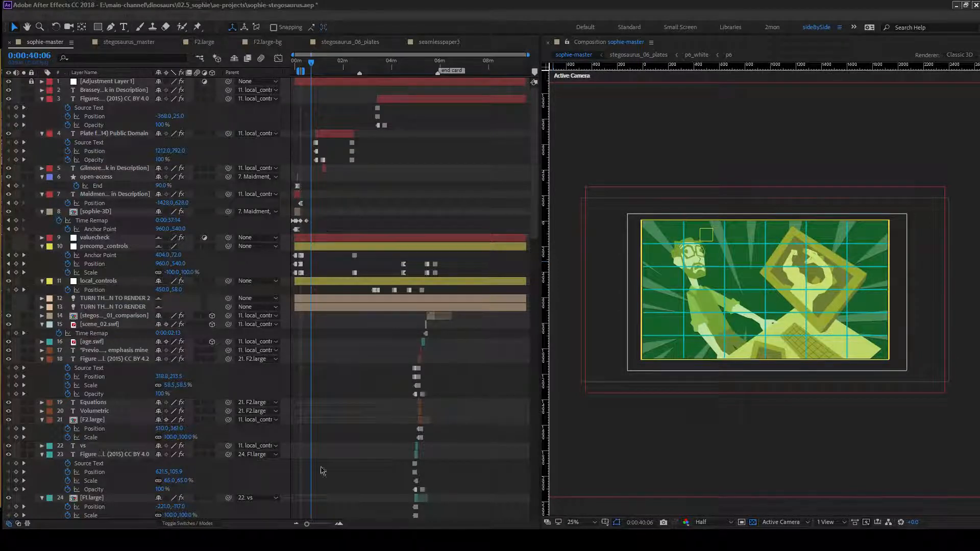
{"action": "left_click", "coordinate": [339, 523]}
{"action": "left_click", "coordinate": [340, 525]}
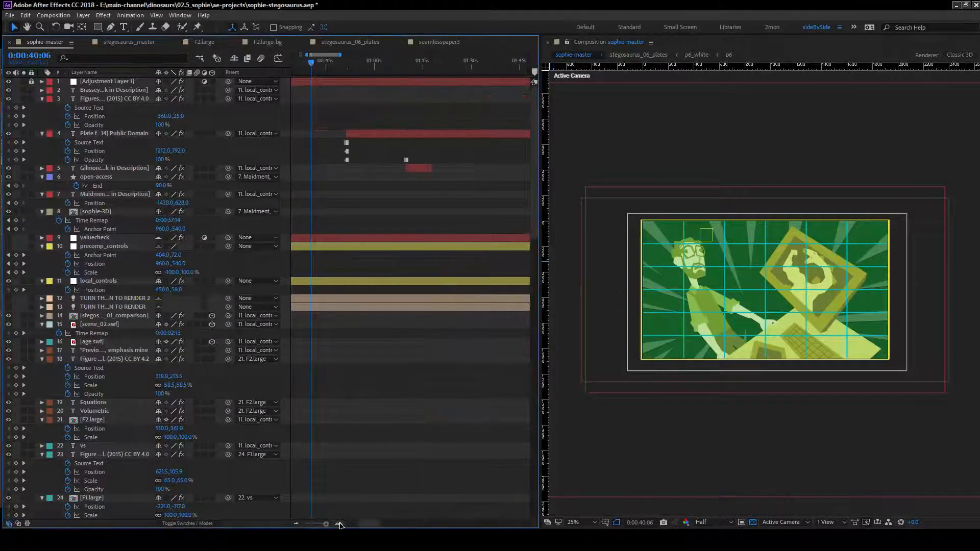
{"action": "left_click_drag", "start_coordinate": [364, 525], "coordinate": [367, 526]}
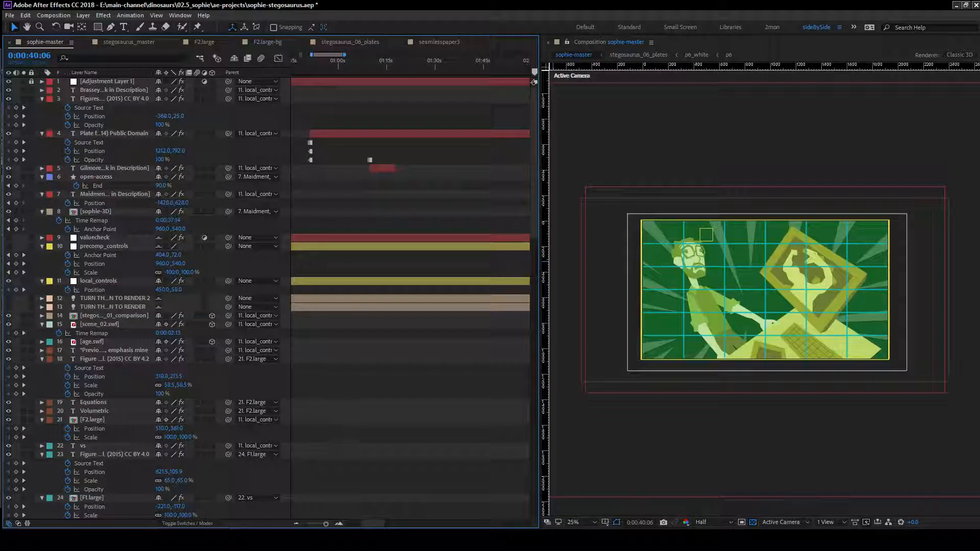
{"action": "mouse_move", "coordinate": [377, 524]}
{"action": "left_mouse_down"}
{"action": "mouse_move", "coordinate": [360, 525]}
{"action": "mouse_move", "coordinate": [375, 524]}
{"action": "left_mouse_up"}
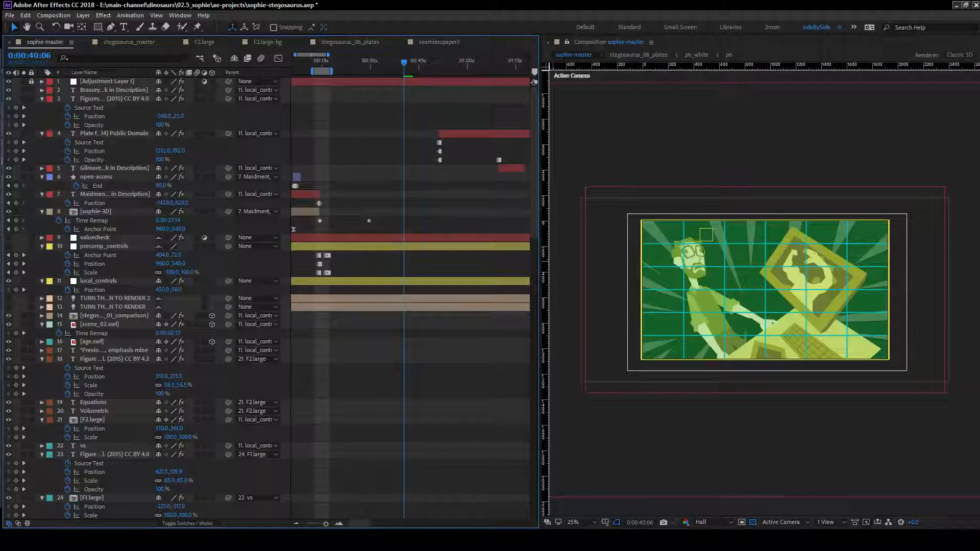
{"action": "key", "text": "ctrl+s"}
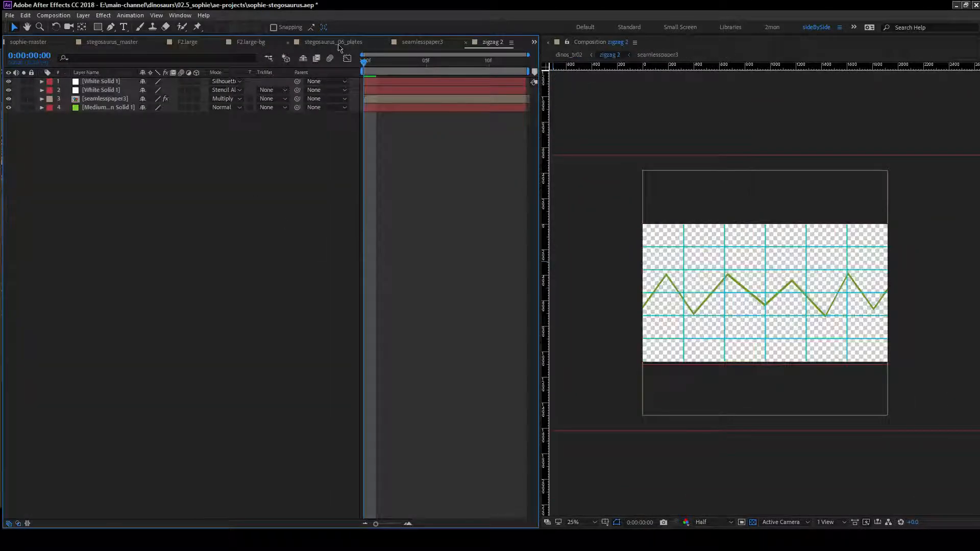
Close the zigzag 2, seamlesspaper3, stegosaurus_06_plates, F2.large-bg and F2.large compositions in the timeline.
{"action": "left_click_drag", "start_coordinate": [370, 61], "coordinate": [261, 86]}
{"action": "left_click", "coordinate": [465, 43]}
{"action": "left_click", "coordinate": [401, 42]}
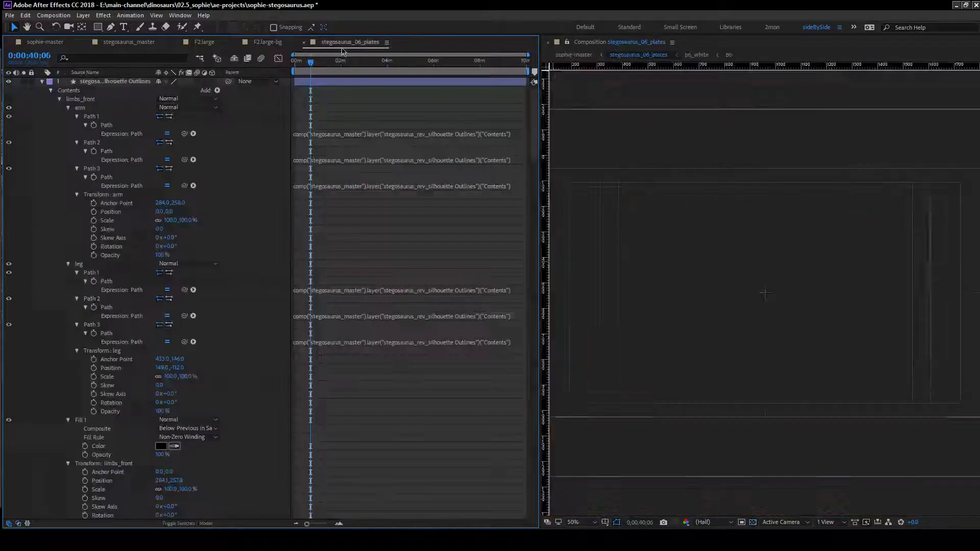
{"action": "left_click", "coordinate": [306, 42]}
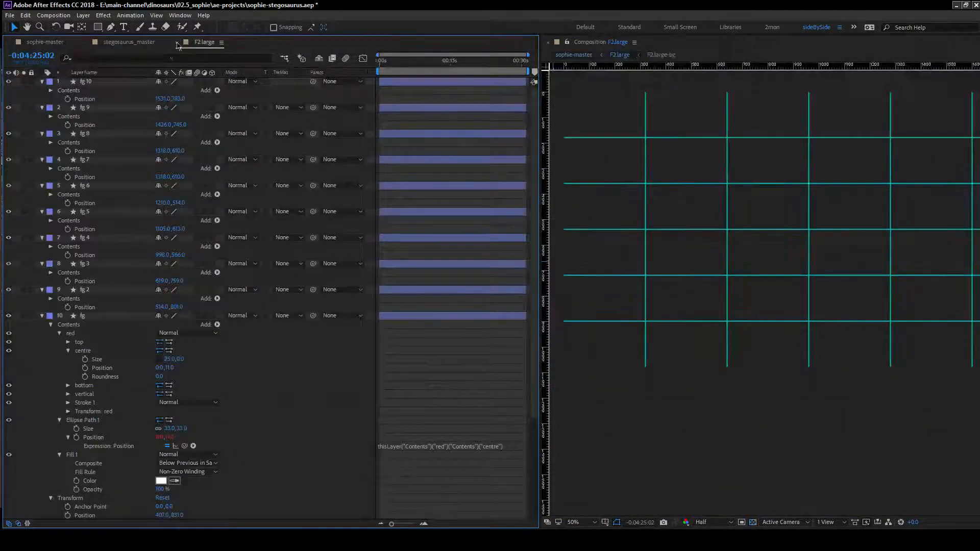
{"action": "left_click", "coordinate": [176, 42]}
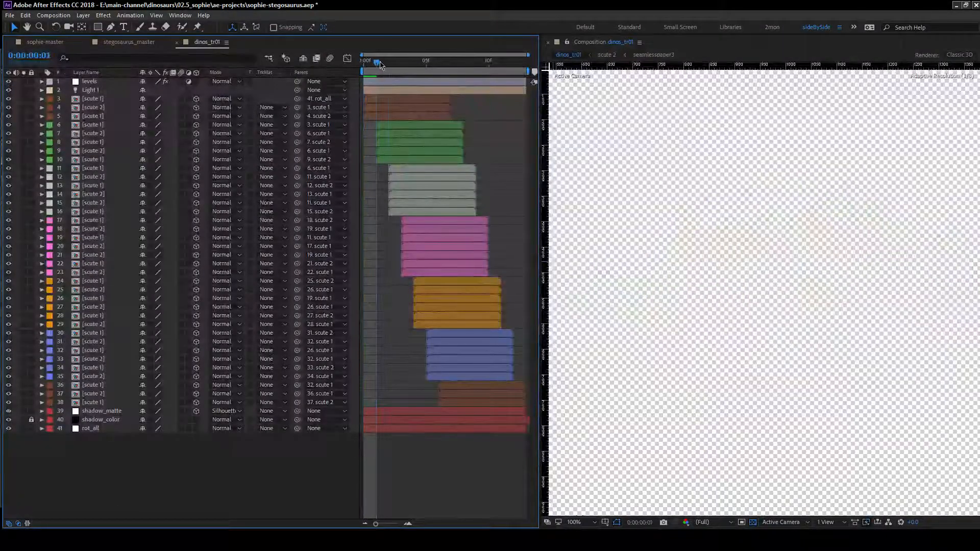
Scrub through the opening frames of the dinos_tr01 scute transition and return to the stegosaurus_master composition.
{"action": "left_click_drag", "start_coordinate": [365, 61], "coordinate": [413, 65]}
{"action": "scroll", "coordinate": [785, 253], "scroll_direction": "down", "scroll_amount": 4}
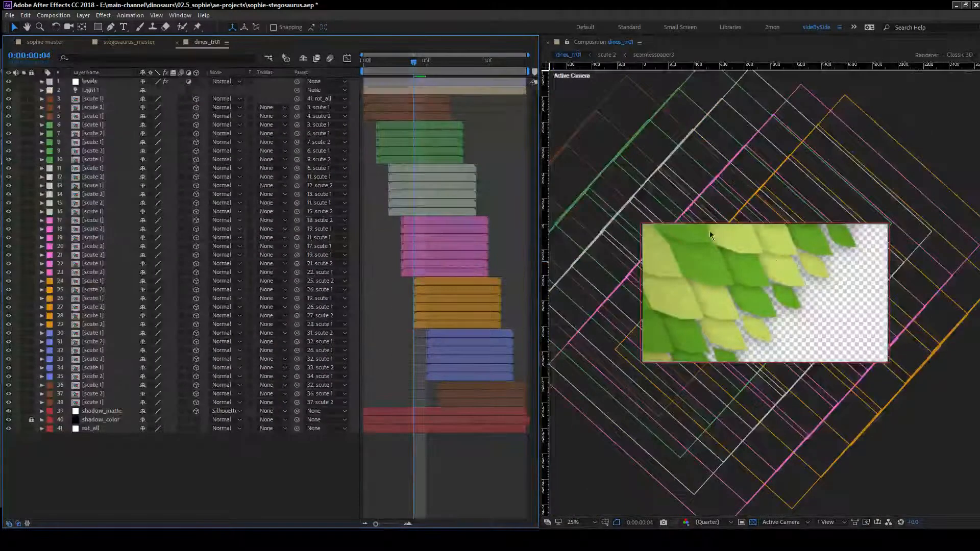
{"action": "left_click_drag", "start_coordinate": [415, 62], "coordinate": [365, 66]}
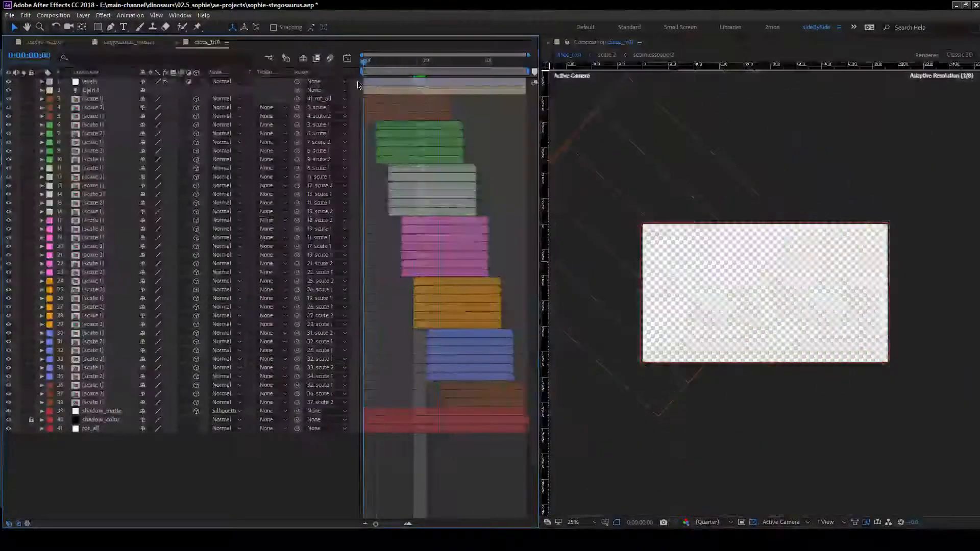
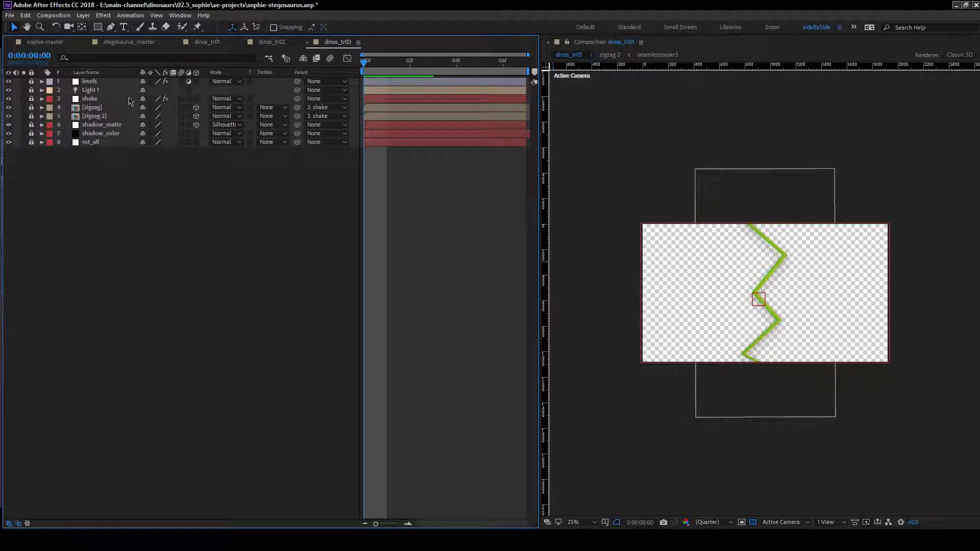
{"action": "left_click", "coordinate": [101, 43]}
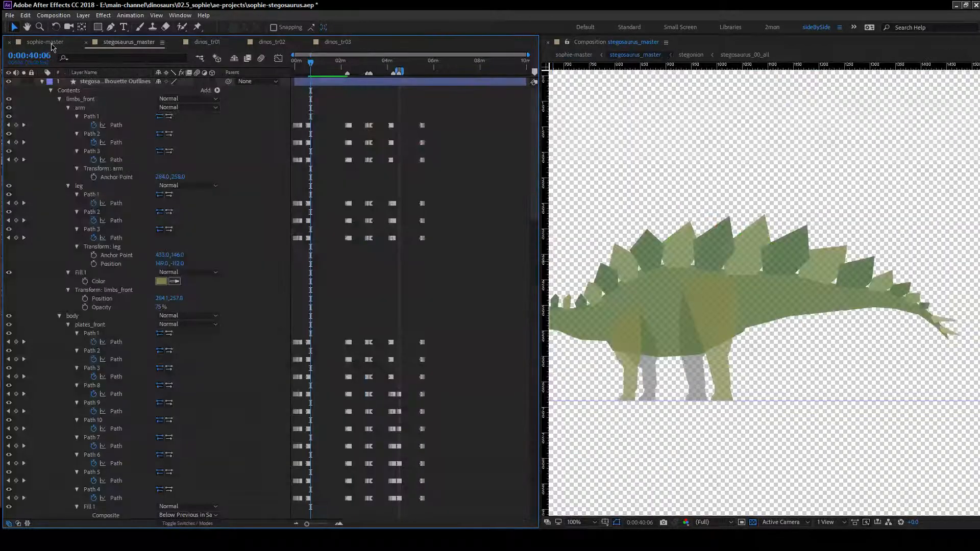
Switch to sophie-master and turn on the visibility of the two light layers marked for rendering.
{"action": "left_click", "coordinate": [53, 44]}
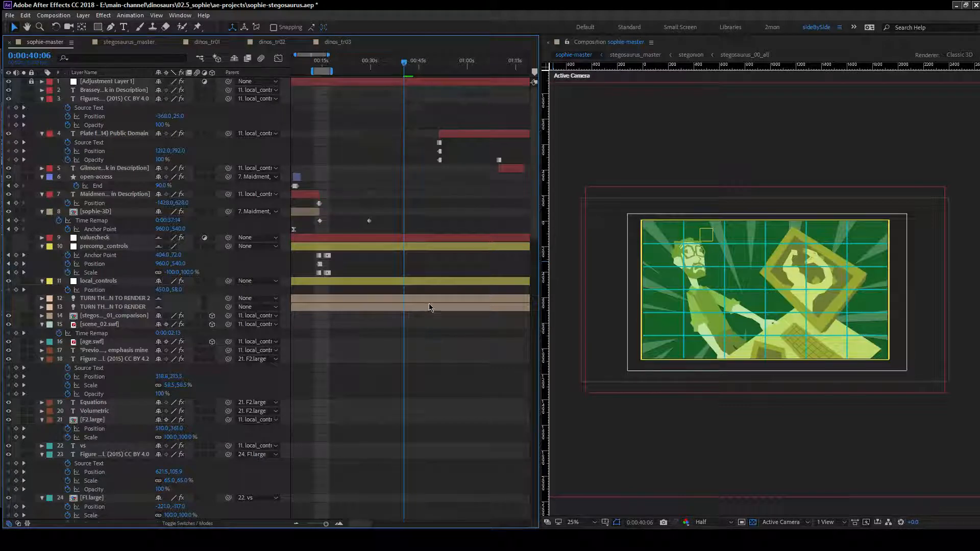
{"action": "scroll", "coordinate": [421, 275], "scroll_direction": "down", "scroll_amount": 10}
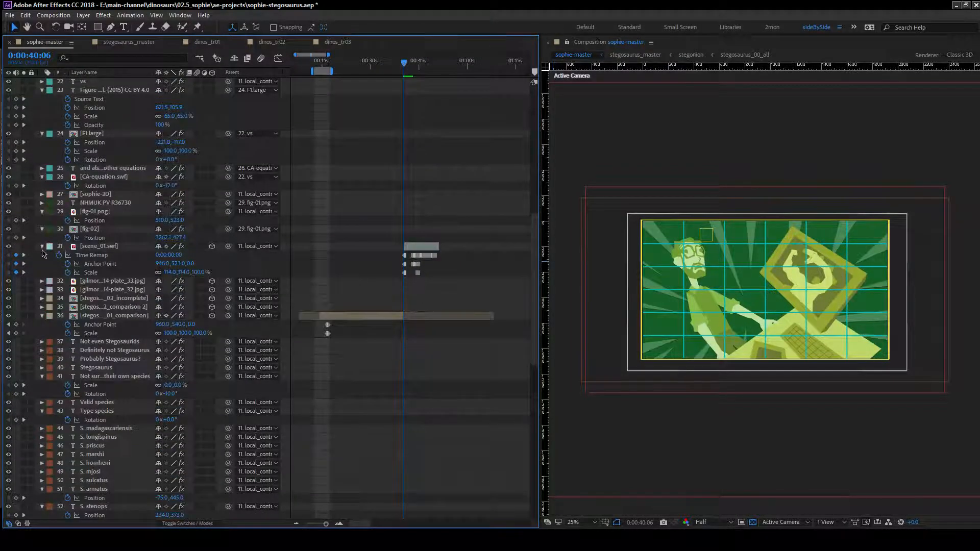
{"action": "scroll", "coordinate": [327, 291], "scroll_direction": "up", "scroll_amount": 10}
{"action": "scroll", "coordinate": [303, 302], "scroll_direction": "up", "scroll_amount": 3}
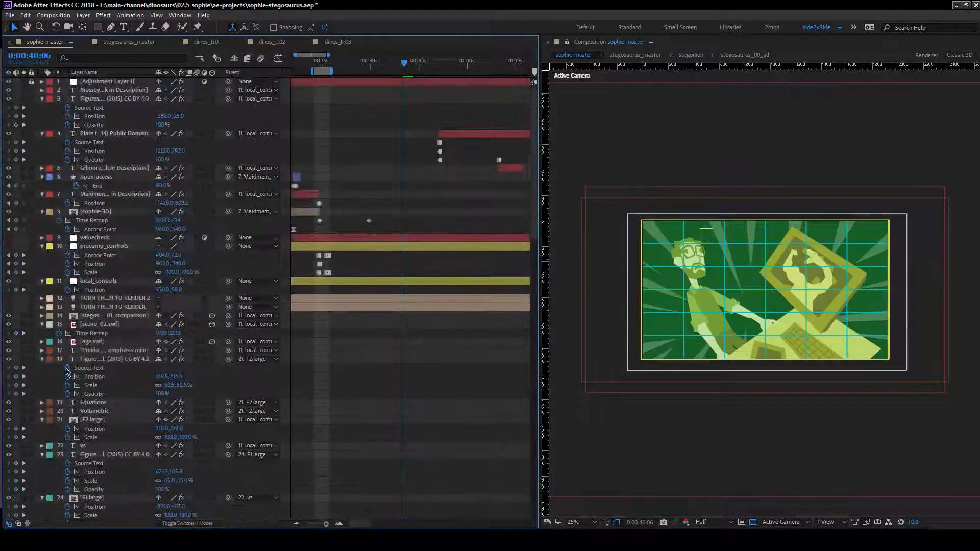
{"action": "left_click_drag", "start_coordinate": [8, 299], "coordinate": [9, 307]}
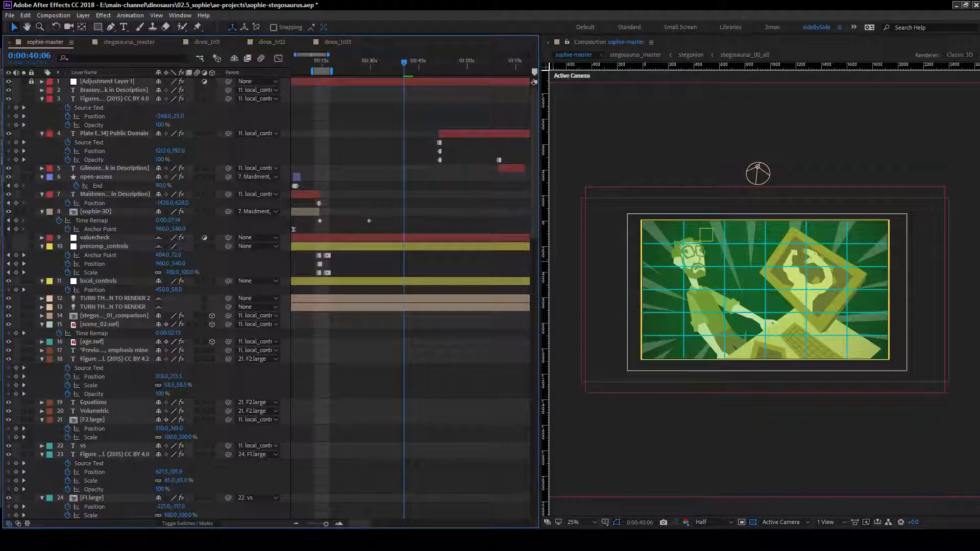
Add the dinos_tr03 composition to sophie-master directly above valuecheck as a 3D layer with collapsed transformations.
{"action": "left_click_drag", "start_coordinate": [1, 312], "coordinate": [120, 236]}
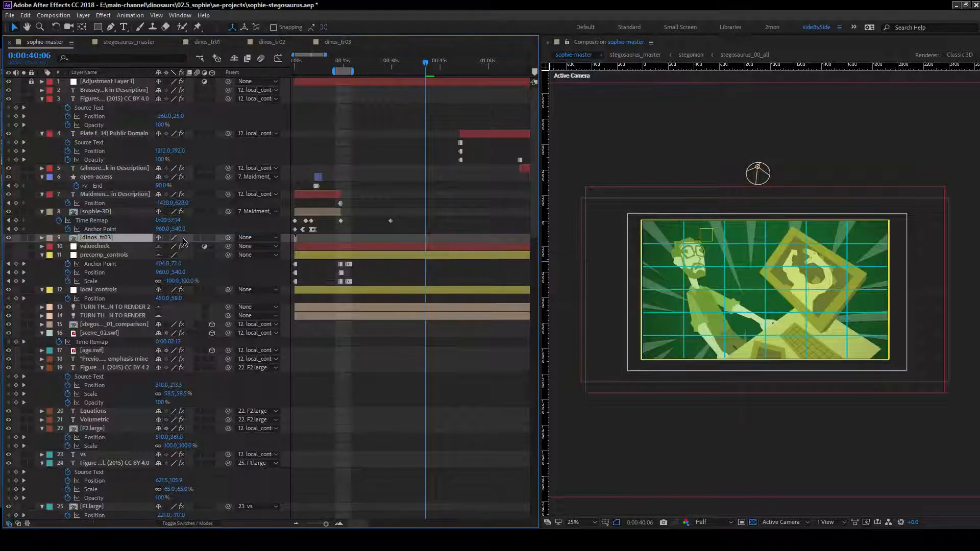
{"action": "left_click", "coordinate": [212, 237]}
{"action": "left_click", "coordinate": [166, 238]}
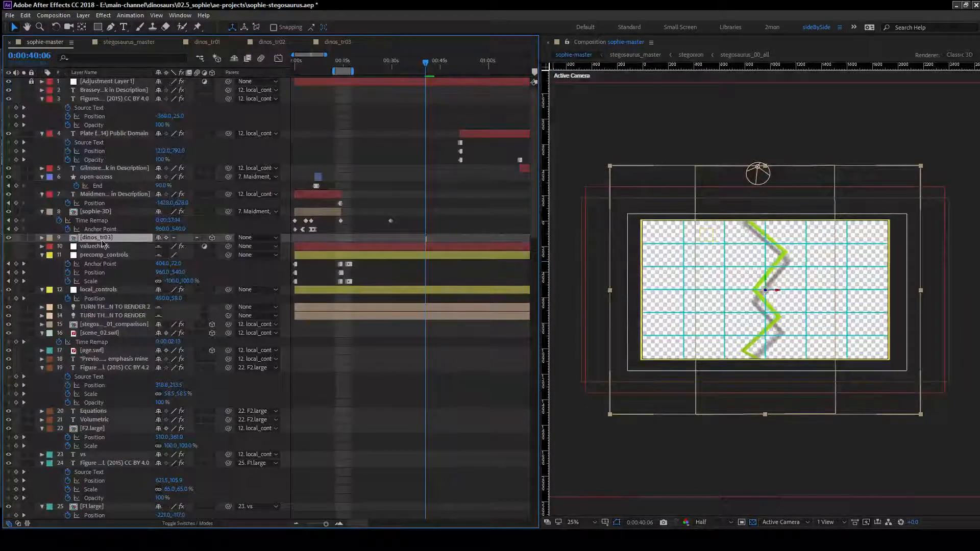
{"action": "left_click", "coordinate": [8, 238]}
{"action": "left_click", "coordinate": [8, 237]}
Open the dinos_tr03 composition and unlock every layer except zigzag and zigzag 2.
{"action": "double_click", "coordinate": [117, 240]}
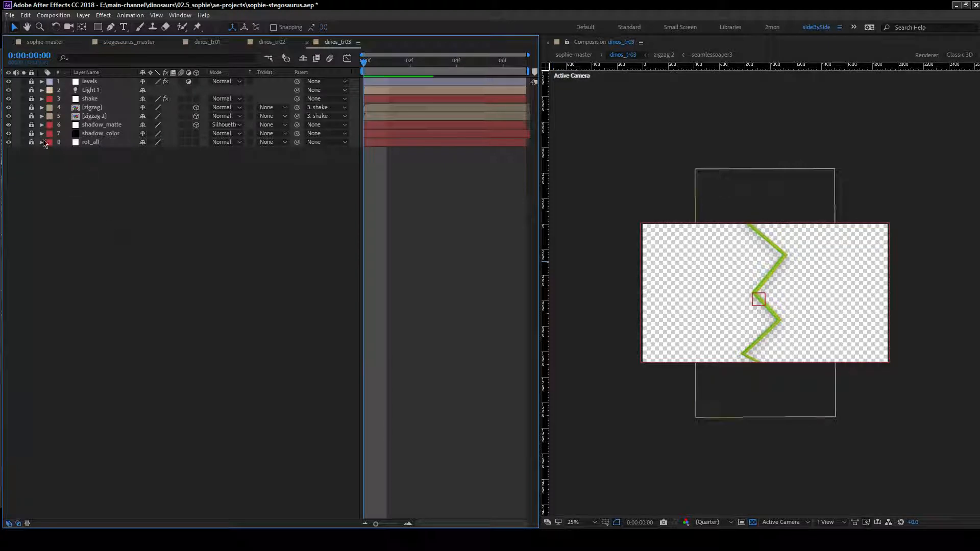
{"action": "left_click_drag", "start_coordinate": [31, 125], "coordinate": [30, 148]}
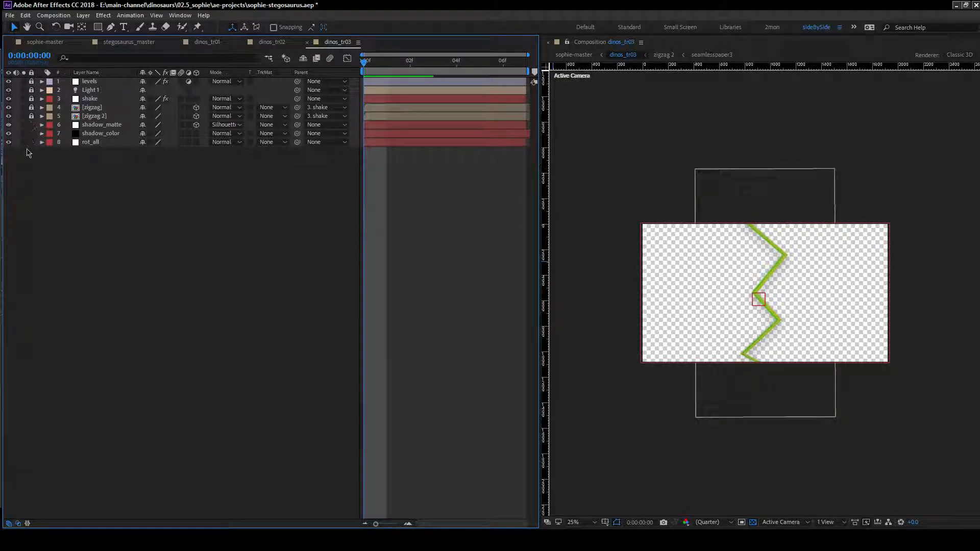
{"action": "left_click_drag", "start_coordinate": [31, 81], "coordinate": [31, 116]}
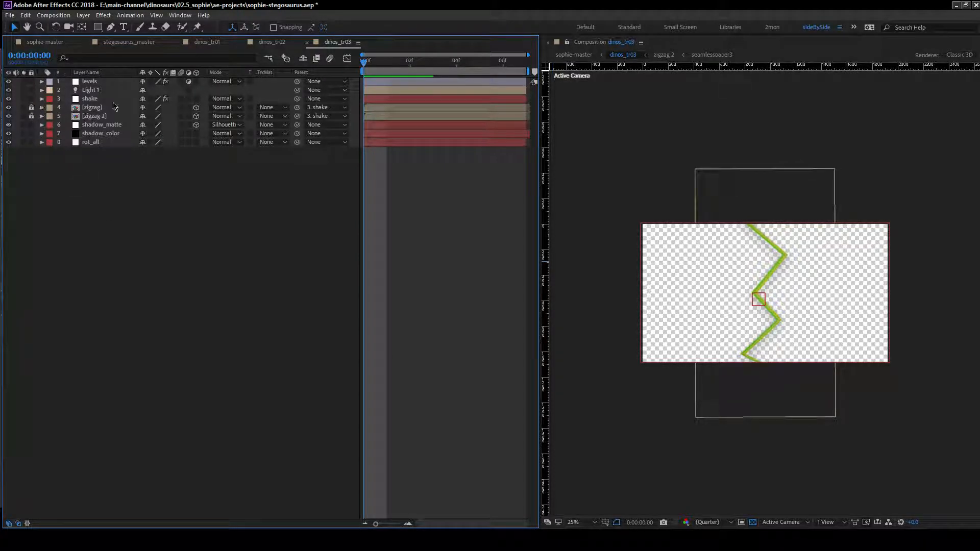
Delete the levels, Light 1, shadow_matte and shadow_color layers from dinos_tr03.
{"action": "left_click", "coordinate": [101, 100]}
{"action": "left_click", "coordinate": [101, 83]}
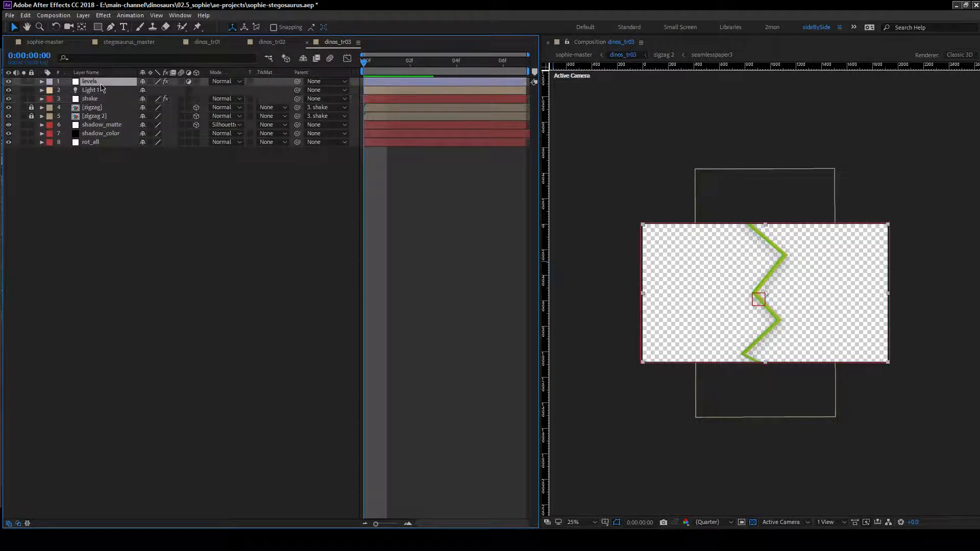
{"action": "left_click", "coordinate": [98, 90], "text": "ctrl"}
{"action": "left_click", "coordinate": [100, 143], "text": "ctrl"}
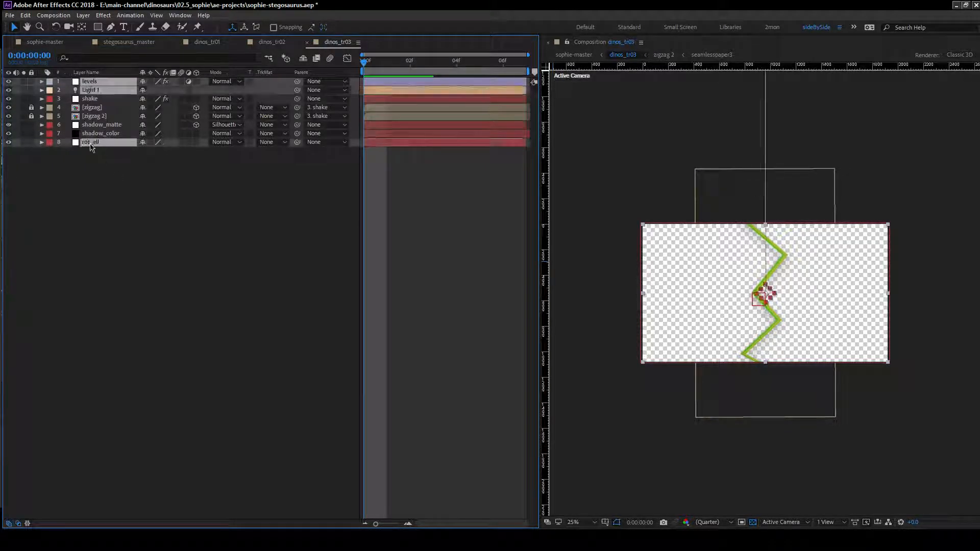
{"action": "left_click", "coordinate": [102, 132], "text": "ctrl"}
{"action": "left_click", "coordinate": [102, 126], "text": "ctrl"}
{"action": "left_click", "coordinate": [90, 144], "text": "ctrl"}
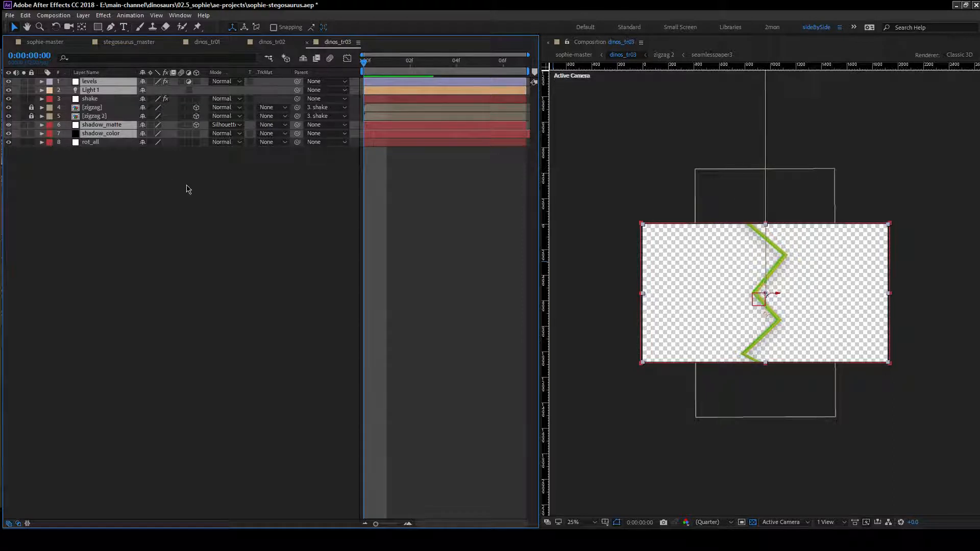
{"action": "key", "text": "Delete"}
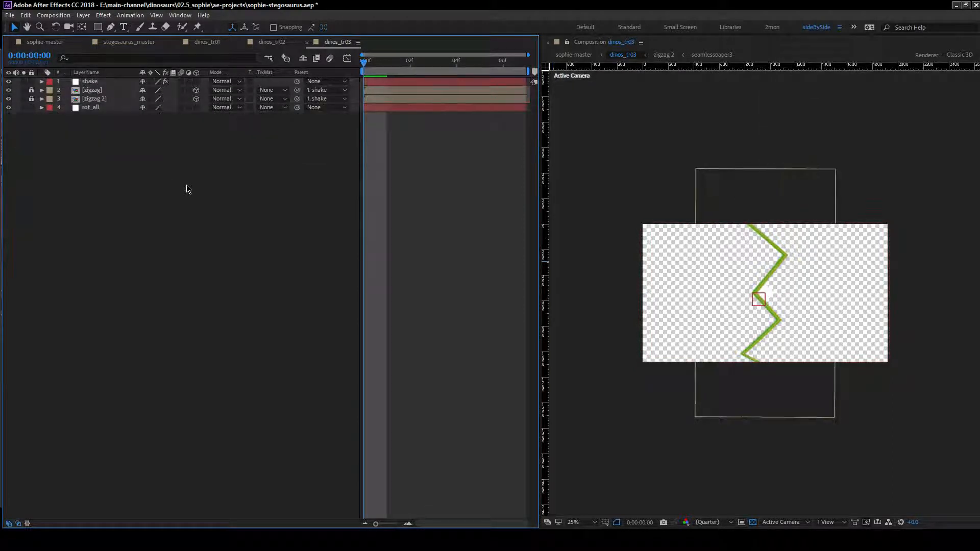
Hide the rot_all and shake layers in dinos_tr03 and return to sophie-master.
{"action": "left_click", "coordinate": [90, 108]}
{"action": "left_click", "coordinate": [8, 107]}
{"action": "left_click", "coordinate": [8, 81]}
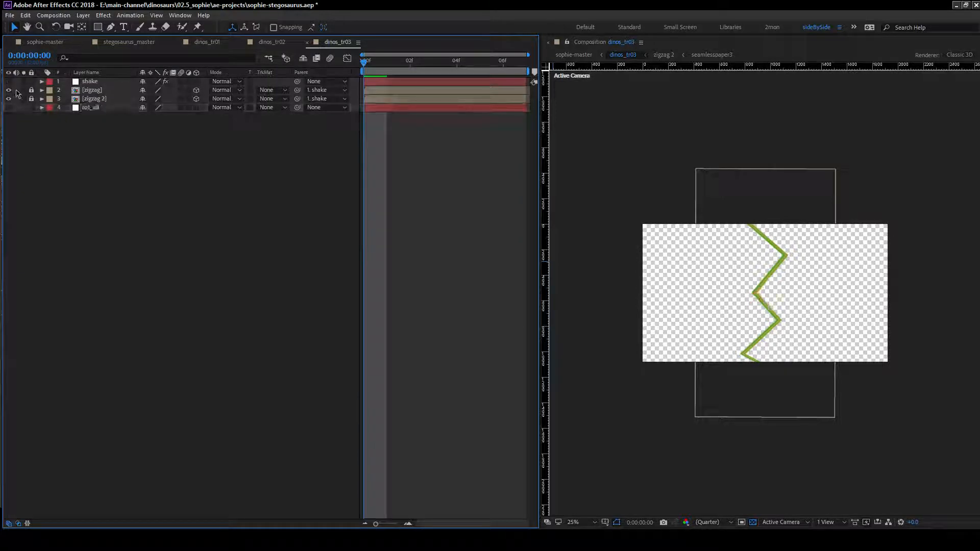
{"action": "left_click", "coordinate": [144, 194]}
{"action": "left_click", "coordinate": [51, 42]}
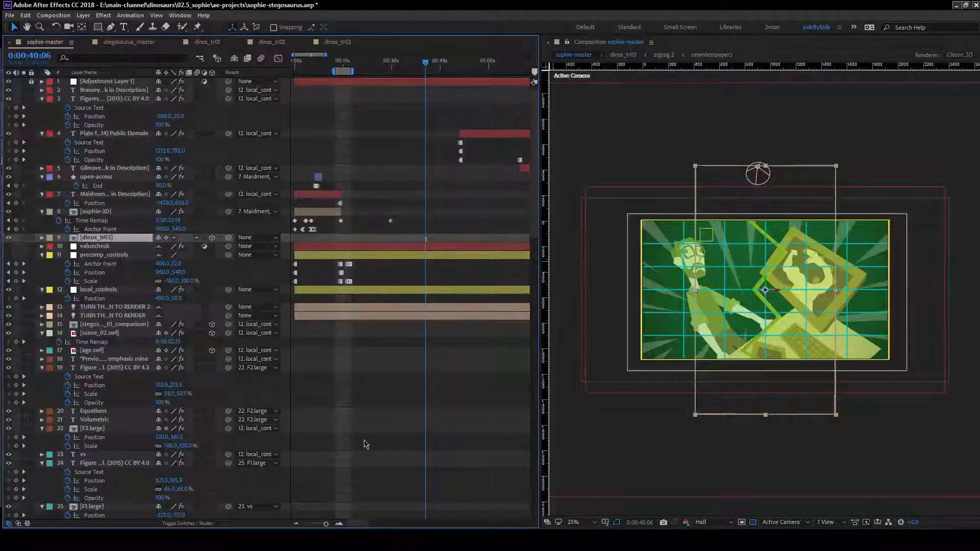
Set the label color of the dinos_tr03 layer in sophie-master to Fuchsia.
{"action": "left_click", "coordinate": [339, 523]}
{"action": "left_click", "coordinate": [339, 523]}
{"action": "left_click", "coordinate": [339, 524]}
{"action": "left_click", "coordinate": [339, 524]}
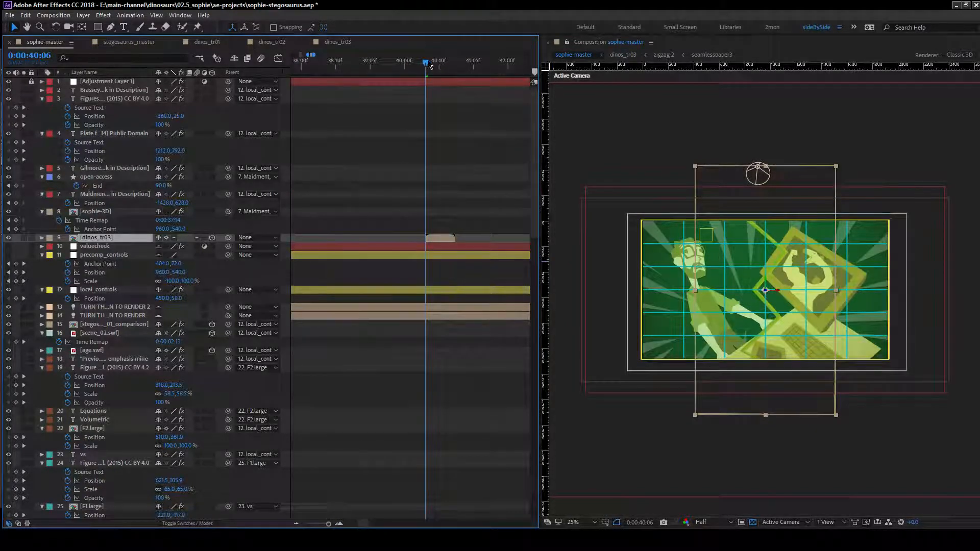
{"action": "mouse_move", "coordinate": [428, 64]}
{"action": "left_mouse_down"}
{"action": "mouse_move", "coordinate": [449, 63]}
{"action": "mouse_move", "coordinate": [428, 69]}
{"action": "left_mouse_up"}
{"action": "left_click", "coordinate": [50, 238]}
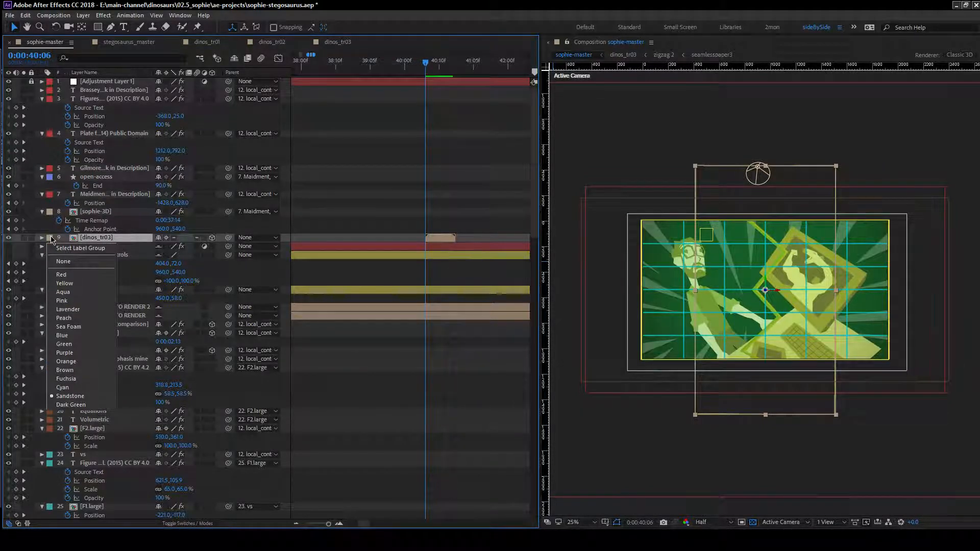
{"action": "left_click", "coordinate": [65, 379]}
{"action": "left_click", "coordinate": [405, 367]}
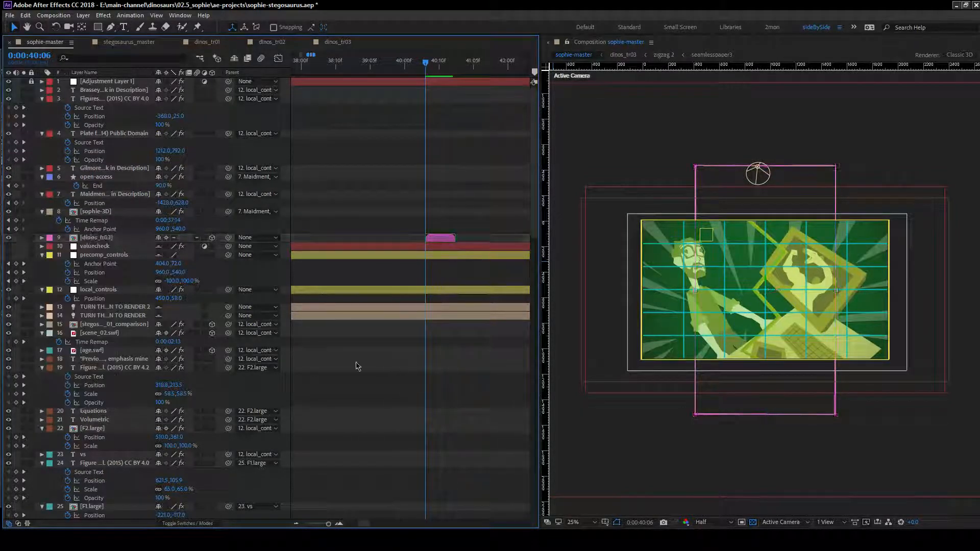
Add dinos_tr03__vidmask to sophie-master directly below dinos_tr03 and set its label color to Fuchsia.
{"action": "key", "text": "alt+Tab"}
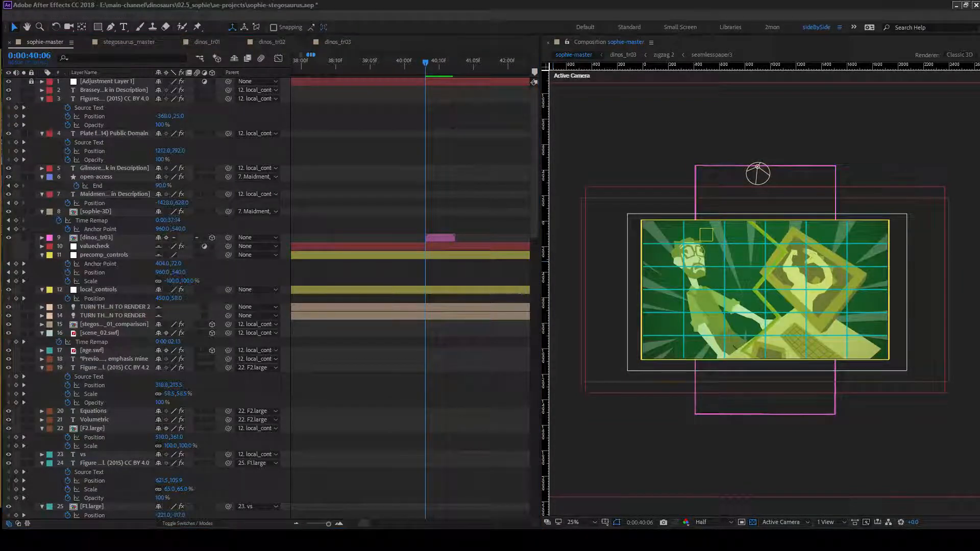
{"action": "left_click_drag", "start_coordinate": [2, 210], "coordinate": [109, 244]}
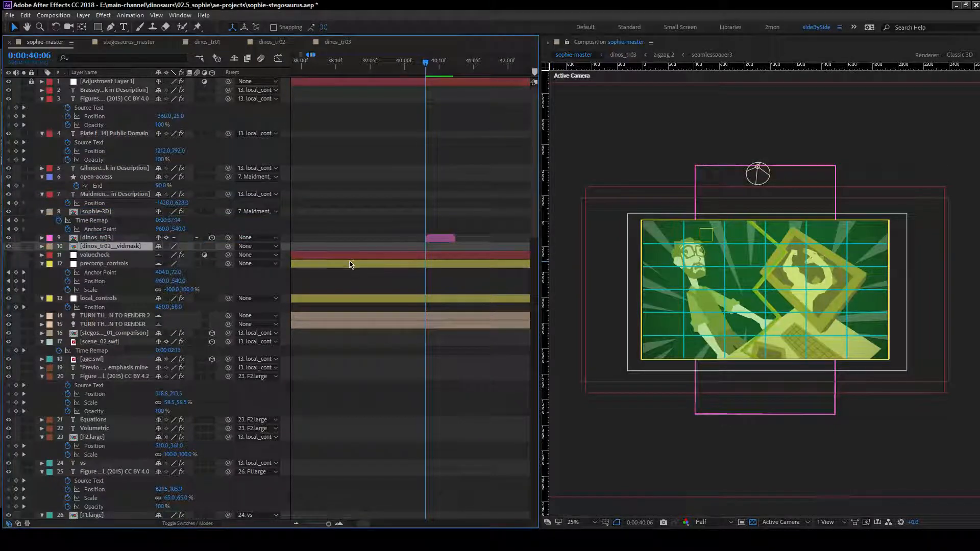
{"action": "left_click", "coordinate": [50, 246]}
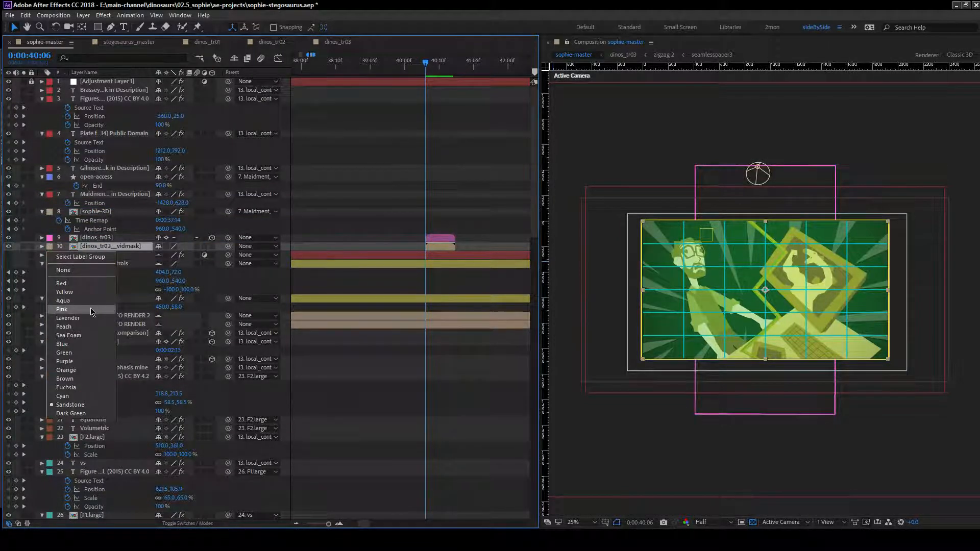
{"action": "left_click", "coordinate": [71, 387]}
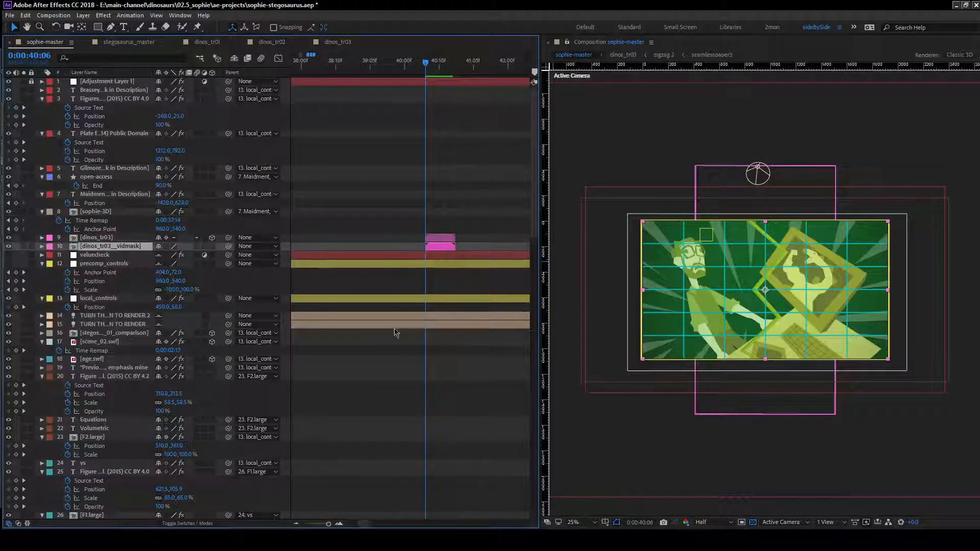
{"action": "left_click", "coordinate": [459, 365]}
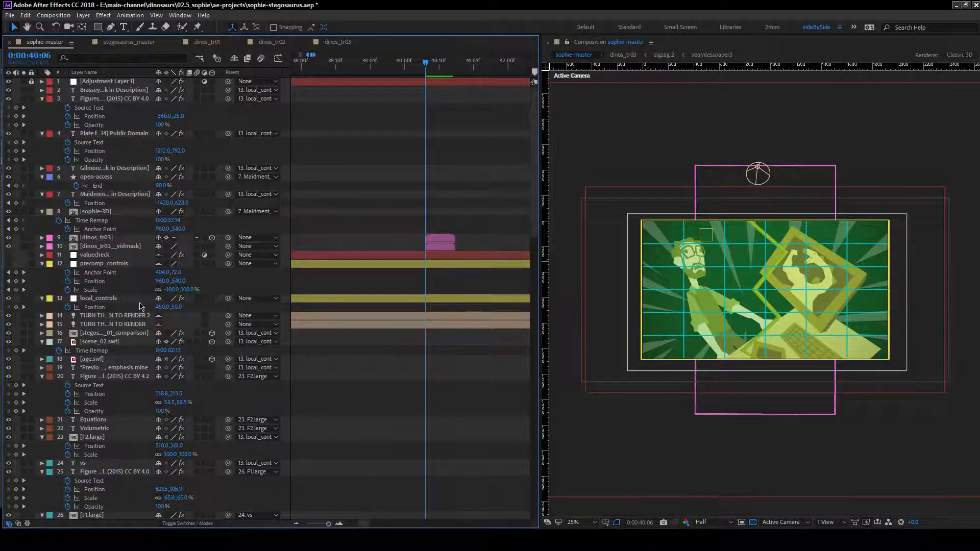
Toggle collapse transformations on the dinos_tr03__vidmask layer and move the playhead to 0:00:40:09.
{"action": "scroll", "coordinate": [806, 320], "scroll_direction": "up", "scroll_amount": 2}
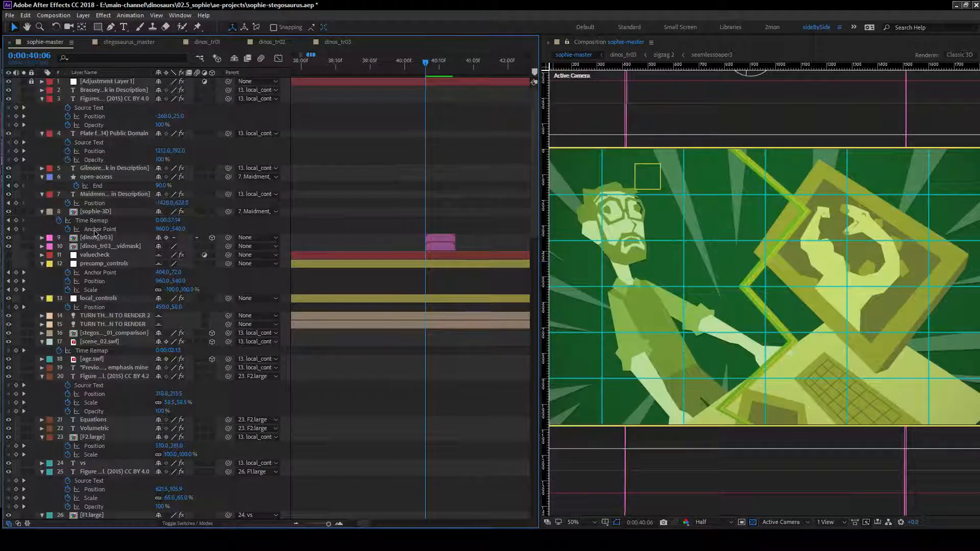
{"action": "left_click", "coordinate": [110, 246]}
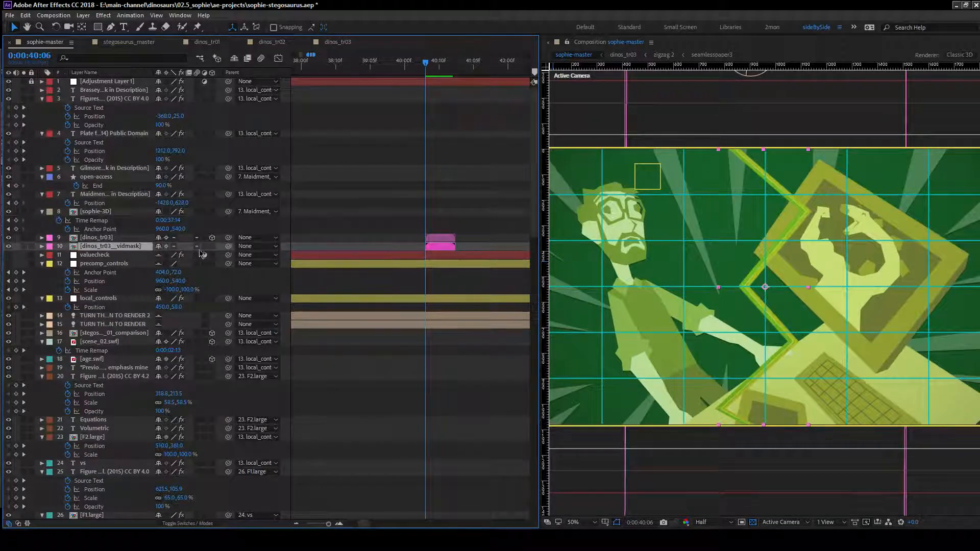
{"action": "left_click", "coordinate": [167, 246]}
{"action": "left_click_drag", "start_coordinate": [426, 62], "coordinate": [436, 65]}
Expand the dinos_tr03 layer in sophie-master and check which property groups it offers.
{"action": "left_click", "coordinate": [103, 236]}
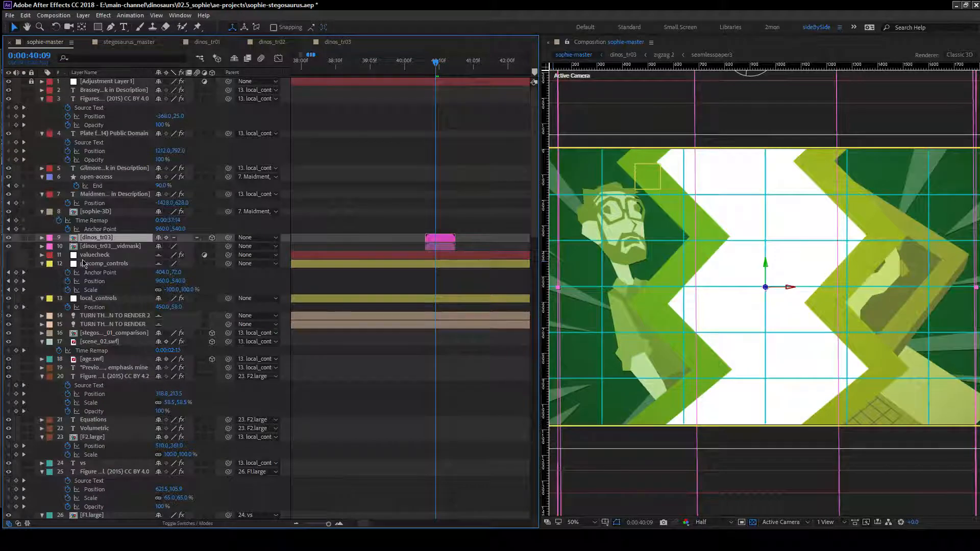
{"action": "left_click", "coordinate": [42, 237]}
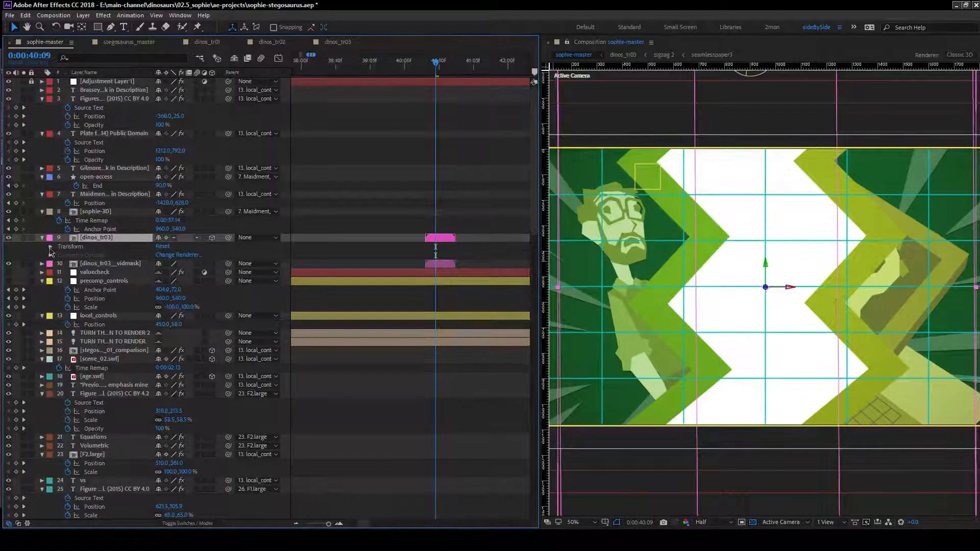
{"action": "left_click", "coordinate": [51, 247]}
{"action": "left_click", "coordinate": [51, 247]}
{"action": "left_click", "coordinate": [42, 237]}
{"action": "left_click", "coordinate": [43, 239]}
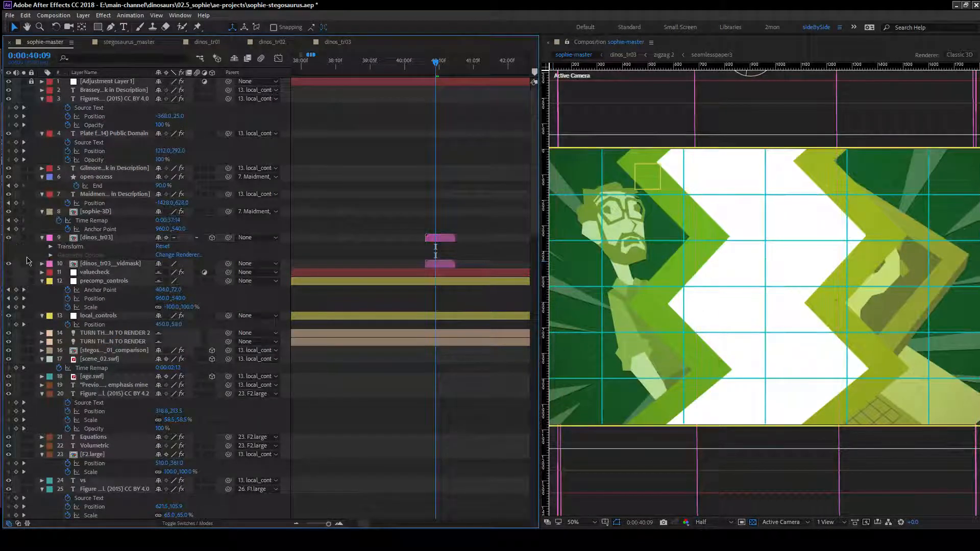
Open dinos_tr03, unlock zigzag and zigzag 2, and review both layers' Material Options, including Casts Shadows.
{"action": "double_click", "coordinate": [93, 239]}
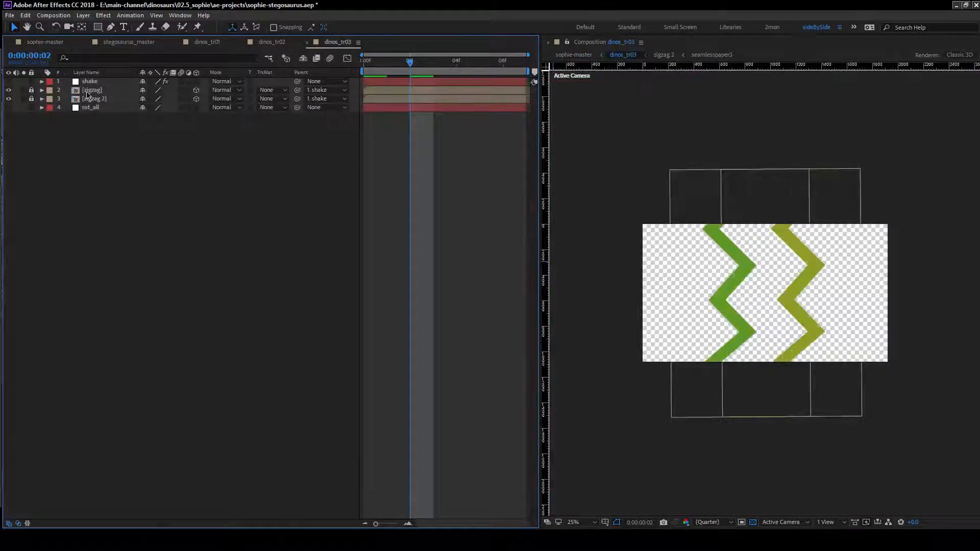
{"action": "left_click", "coordinate": [42, 90]}
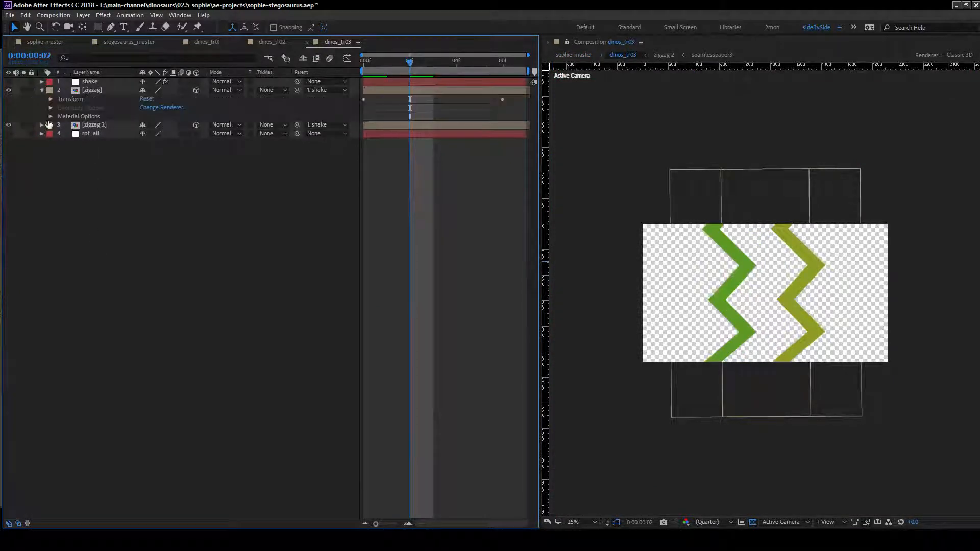
{"action": "left_click", "coordinate": [42, 125]}
{"action": "left_click", "coordinate": [50, 151]}
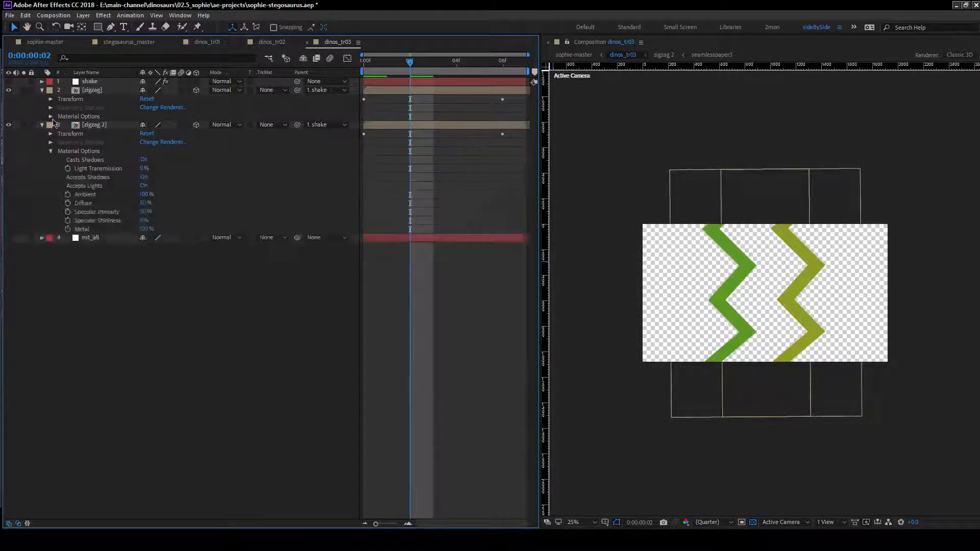
{"action": "left_click", "coordinate": [51, 117]}
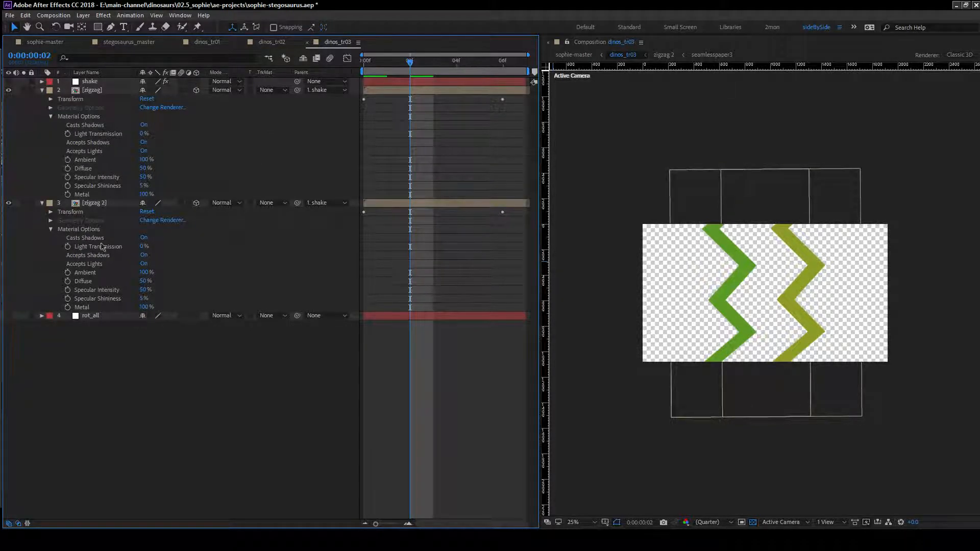
{"action": "left_click", "coordinate": [143, 238]}
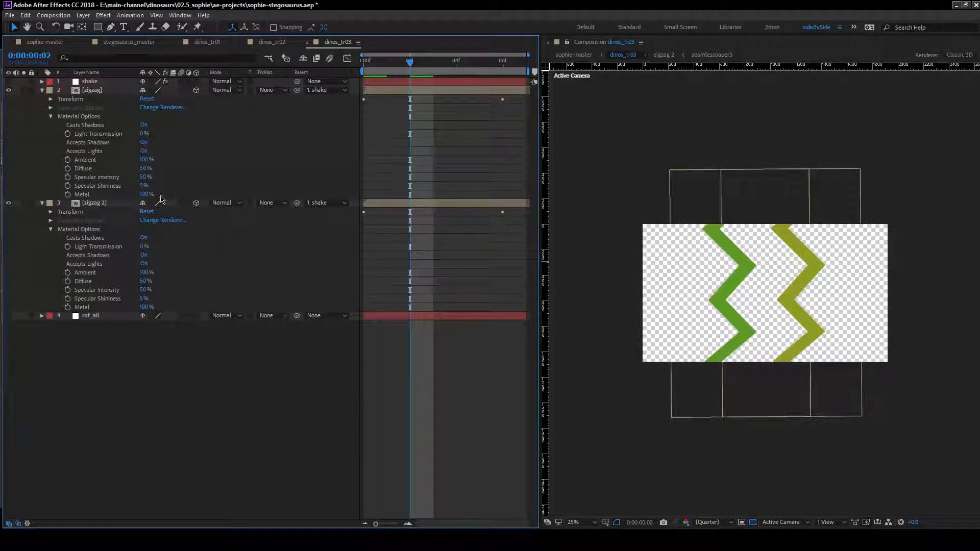
Return to sophie-master and examine the zigzag edges up close at 0:00:40:09.
{"action": "left_click", "coordinate": [123, 46]}
{"action": "left_click", "coordinate": [51, 42]}
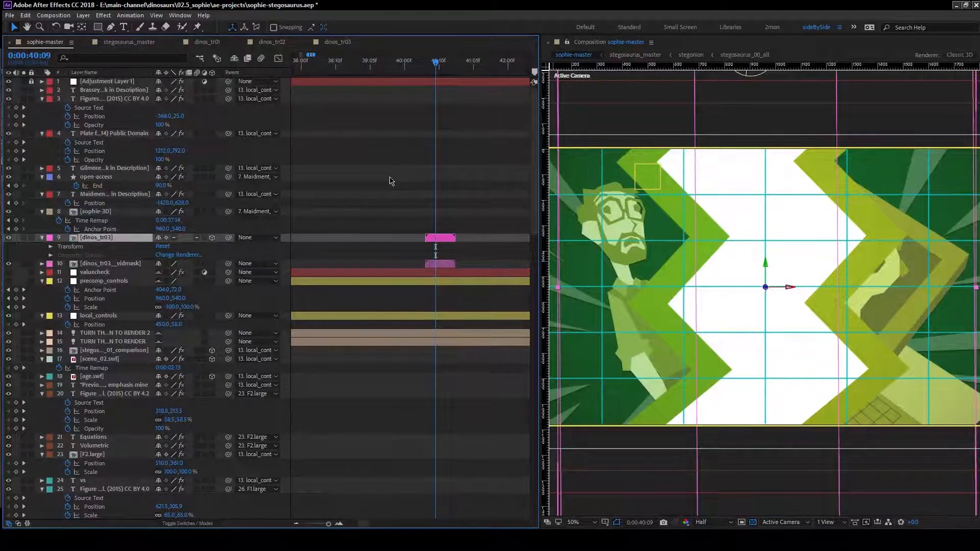
{"action": "left_click_drag", "start_coordinate": [808, 267], "coordinate": [763, 274]}
{"action": "scroll", "coordinate": [651, 244], "scroll_direction": "up", "scroll_amount": 1}
{"action": "left_click_drag", "start_coordinate": [621, 229], "coordinate": [774, 265]}
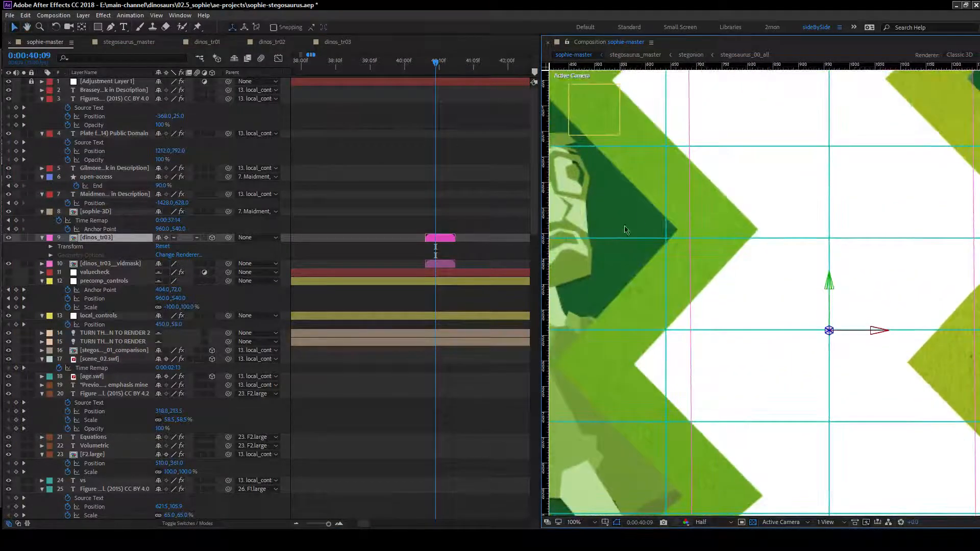
Move the dinos_tr03 and dinos_tr03__vidmask layers together to just above the stegos..._01_comparison layer.
{"action": "scroll", "coordinate": [644, 215], "scroll_direction": "down", "scroll_amount": 1}
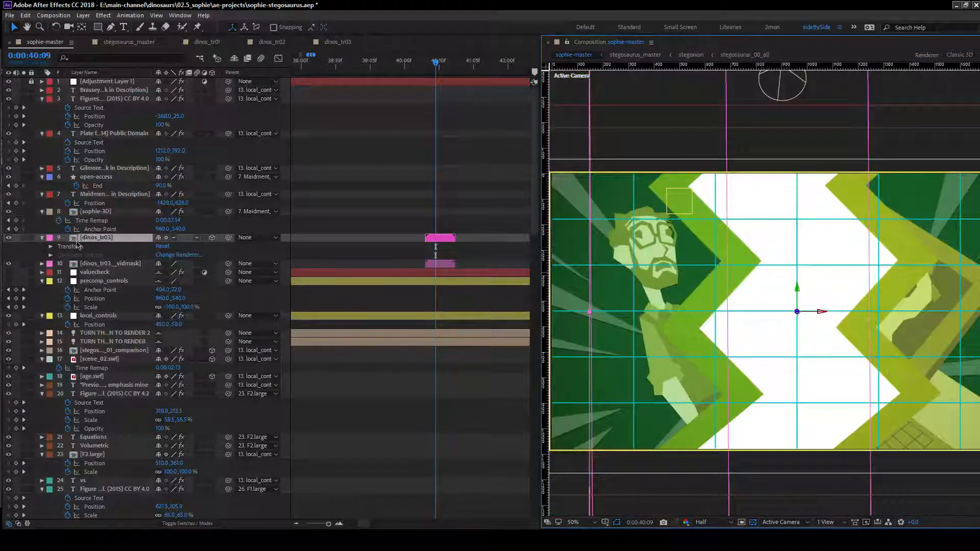
{"action": "left_click", "coordinate": [102, 263], "text": "shift"}
{"action": "left_click_drag", "start_coordinate": [102, 264], "coordinate": [137, 352]}
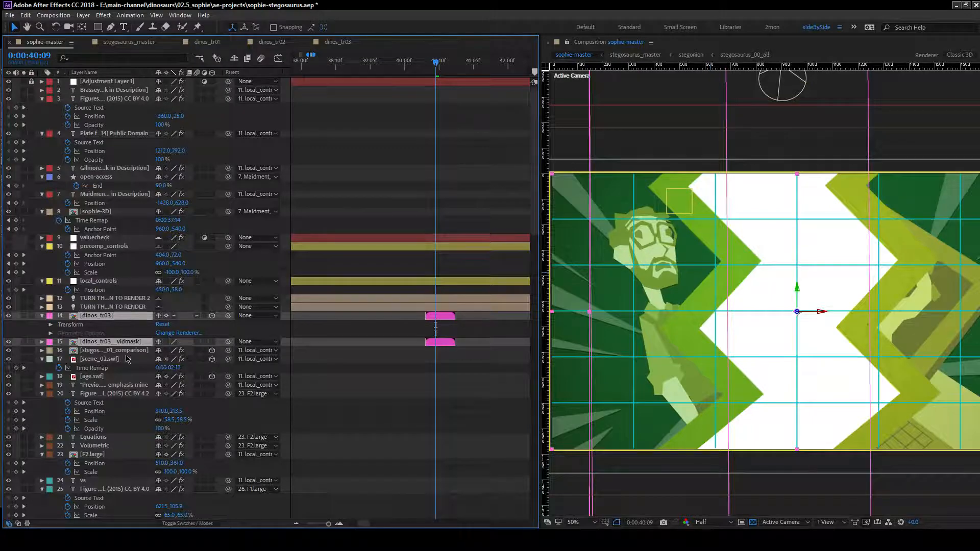
{"action": "left_click", "coordinate": [25, 328]}
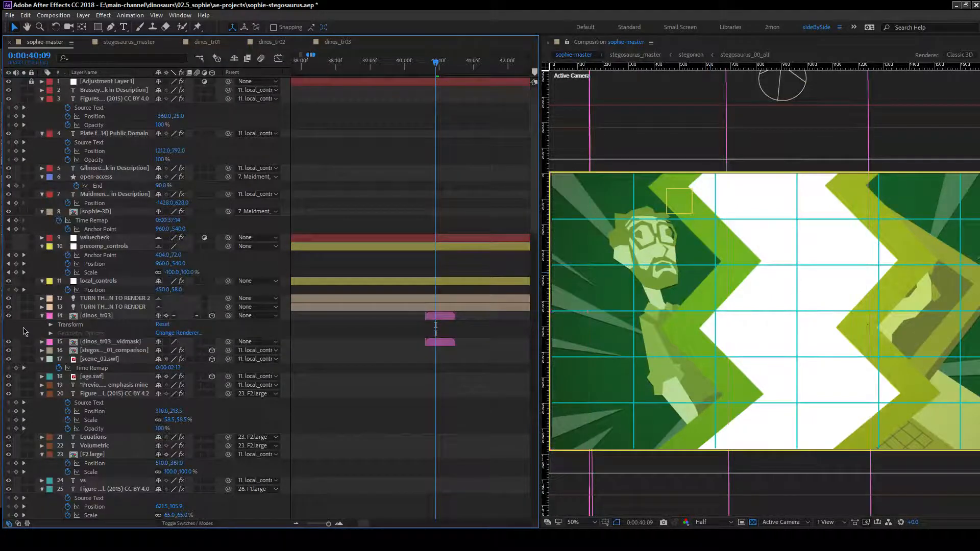
Try making the dinos_tr03__vidmask layer 3D, and switch it back to 2D.
{"action": "left_click", "coordinate": [123, 343]}
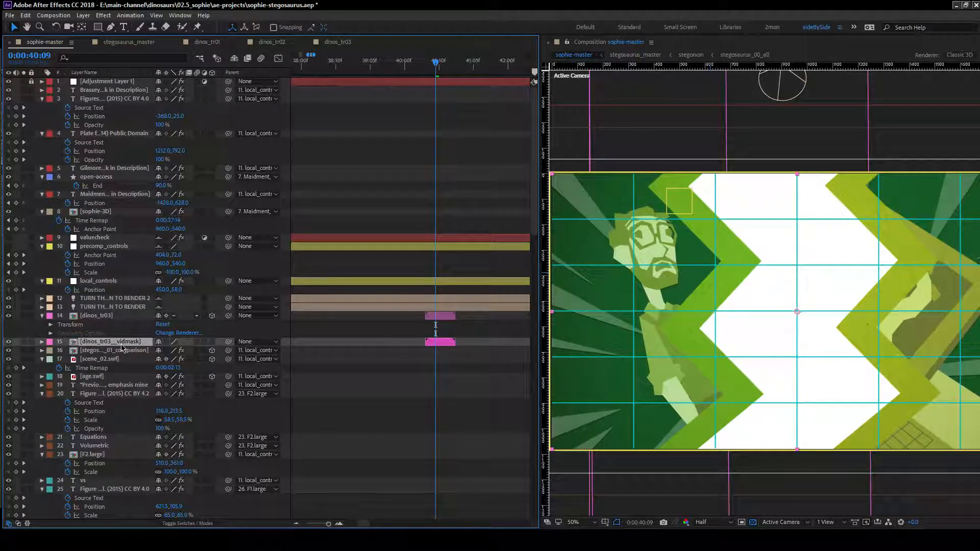
{"action": "left_click", "coordinate": [211, 341]}
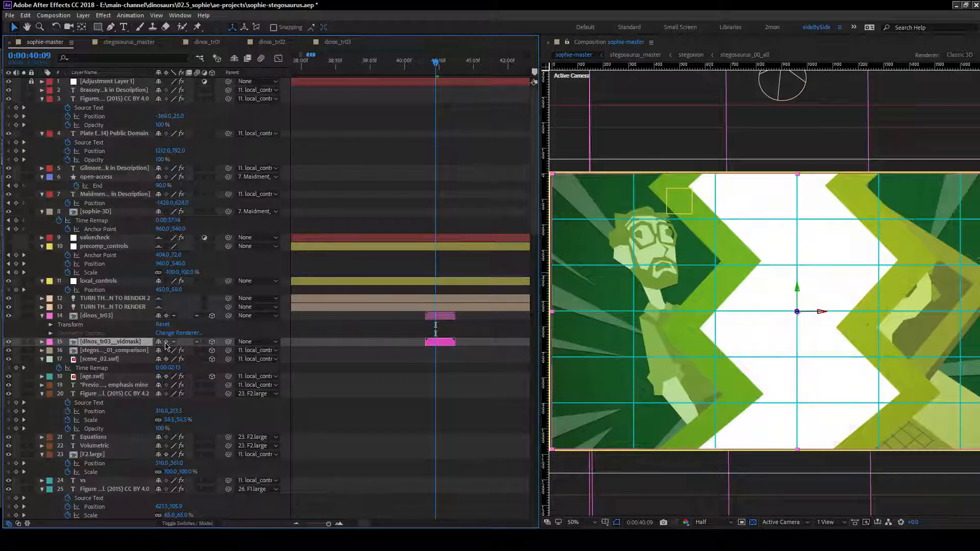
{"action": "left_click", "coordinate": [212, 341]}
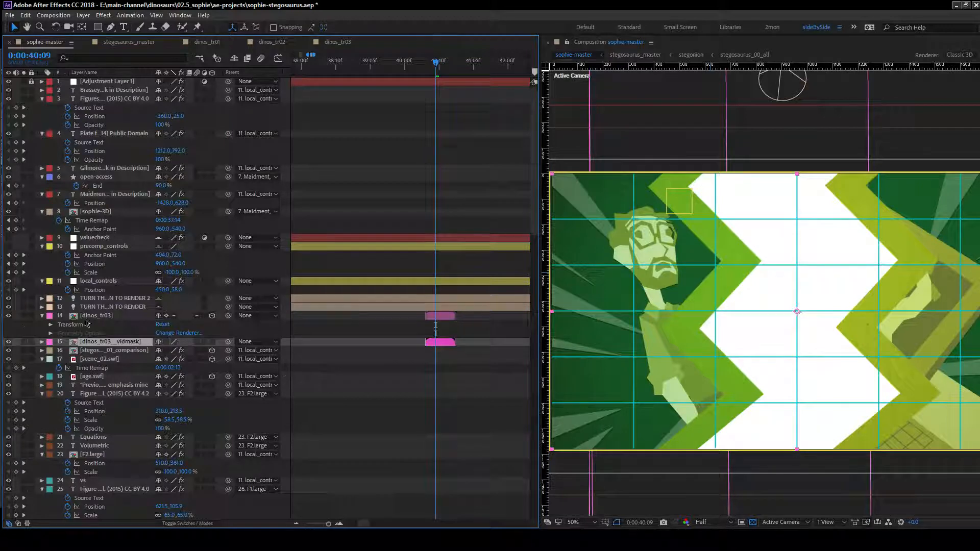
{"action": "left_click", "coordinate": [19, 325]}
{"action": "left_click", "coordinate": [116, 343]}
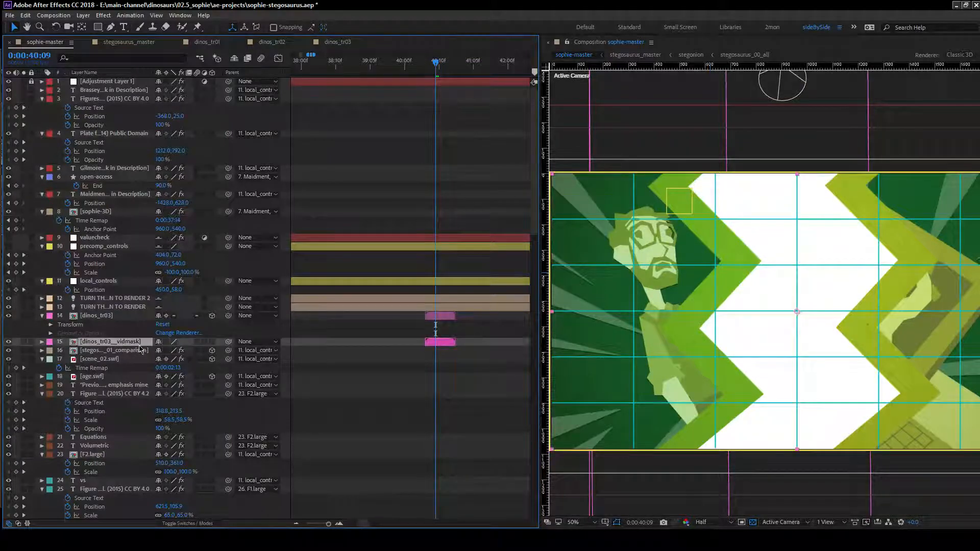
{"action": "left_click", "coordinate": [127, 315]}
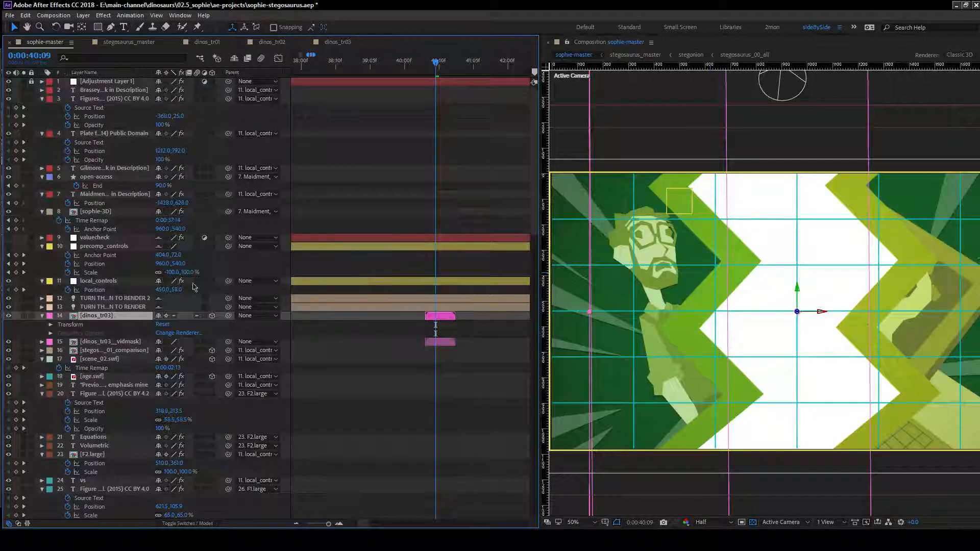
Move the dinos_tr03__vidmask layer down the stack to directly above scene_01.swf.
{"action": "left_click", "coordinate": [89, 343]}
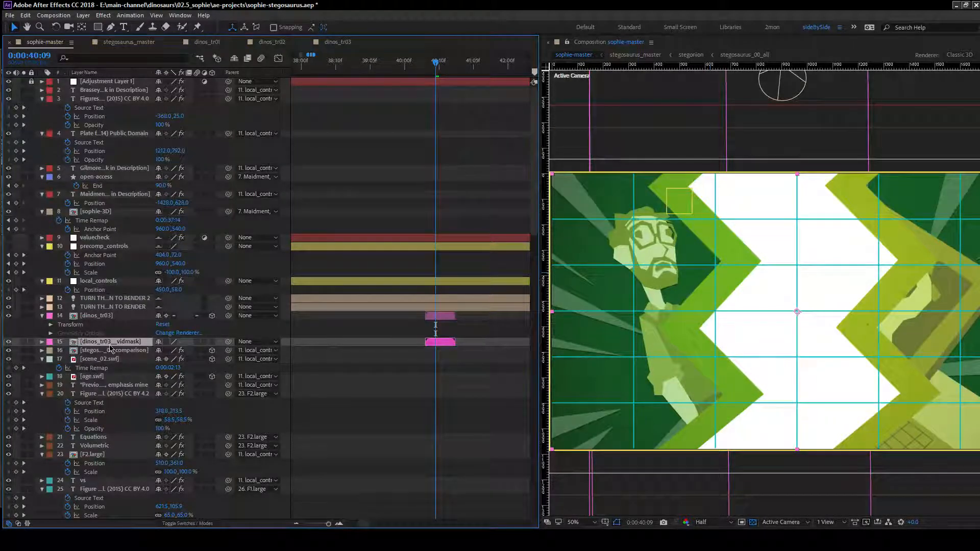
{"action": "scroll", "coordinate": [114, 347], "scroll_direction": "down", "scroll_amount": 6}
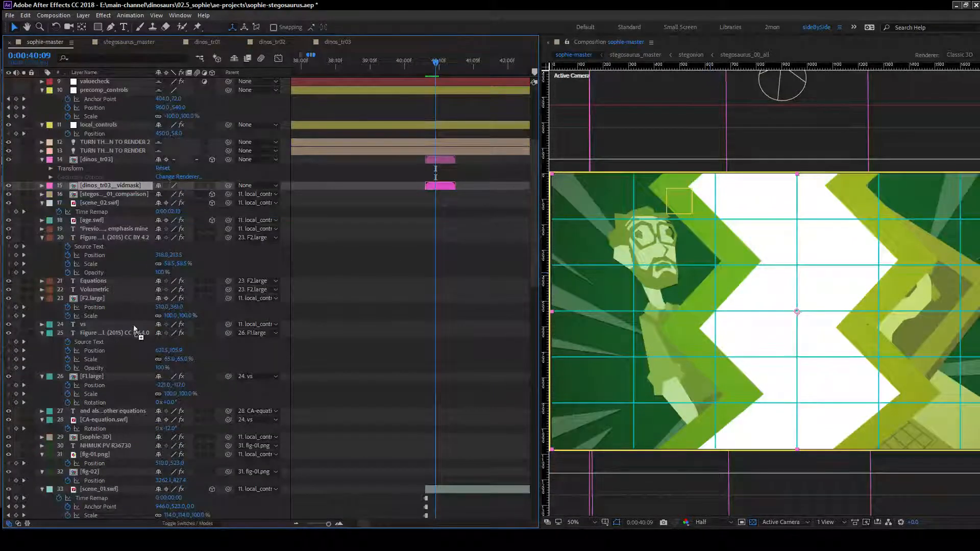
{"action": "left_click_drag", "start_coordinate": [134, 325], "coordinate": [133, 475]}
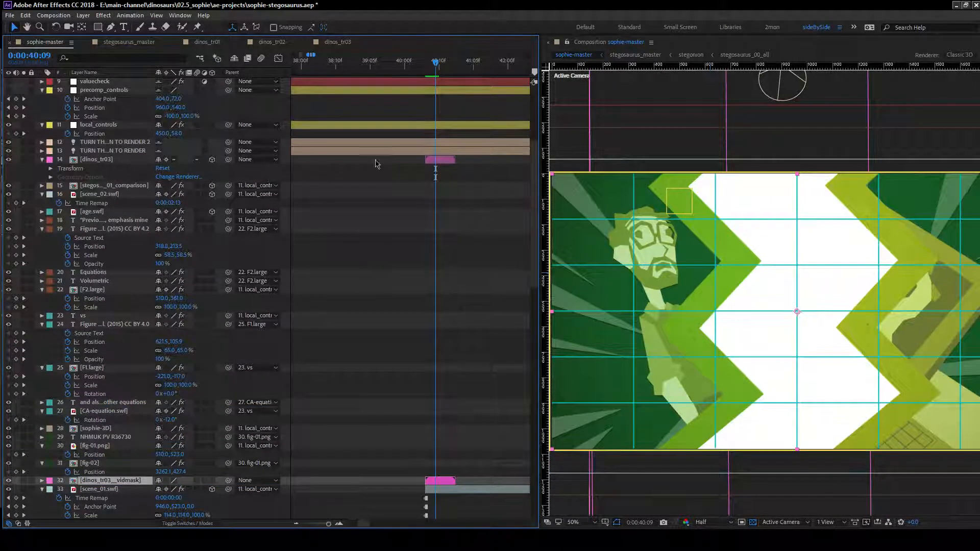
Shift dinos_tr03 and dinos_tr03__vidmask earlier to centre them on 0:00:40:06, and extend scene_01.swf's start to match the mask's start.
{"action": "left_click", "coordinate": [97, 160], "text": "ctrl"}
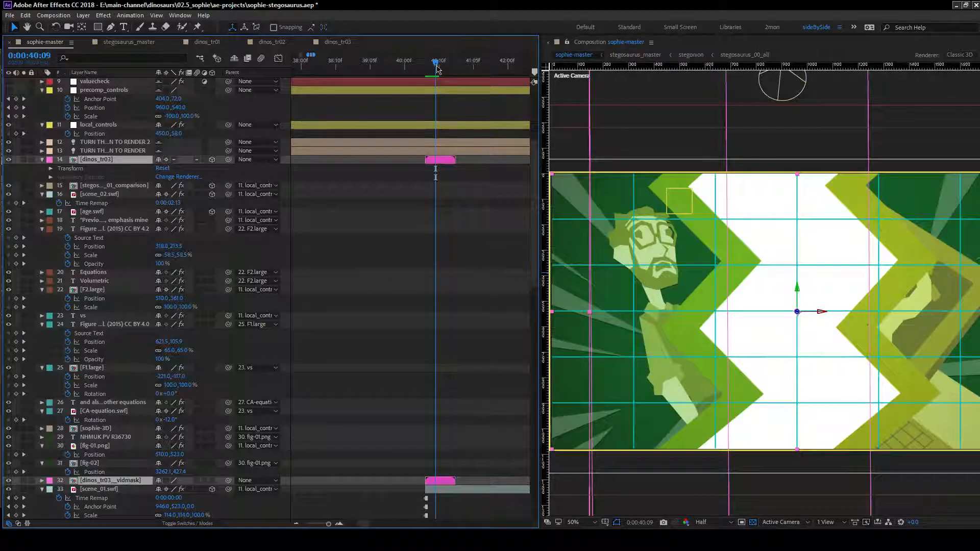
{"action": "left_click_drag", "start_coordinate": [437, 66], "coordinate": [430, 67]}
{"action": "left_click_drag", "start_coordinate": [446, 164], "coordinate": [430, 163]}
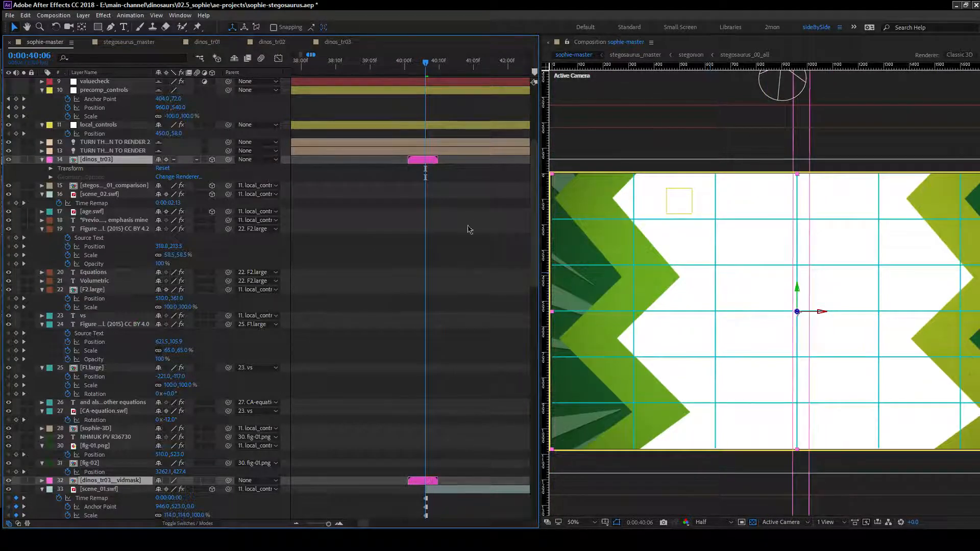
{"action": "left_click_drag", "start_coordinate": [426, 490], "coordinate": [410, 493]}
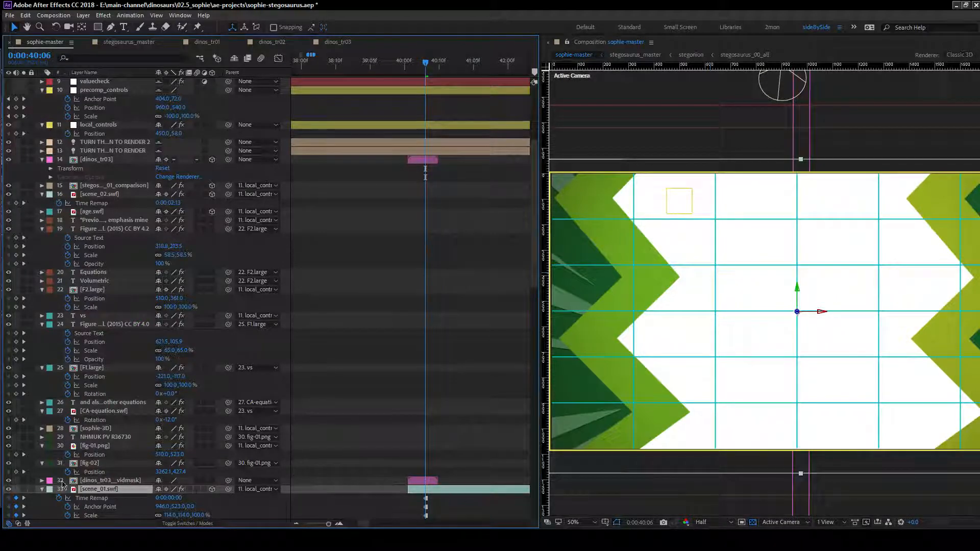
Split scene_01.swf at 0:00:40:10 and place its later part above the dinos_tr03__vidmask layer.
{"action": "left_click_drag", "start_coordinate": [424, 63], "coordinate": [438, 66]}
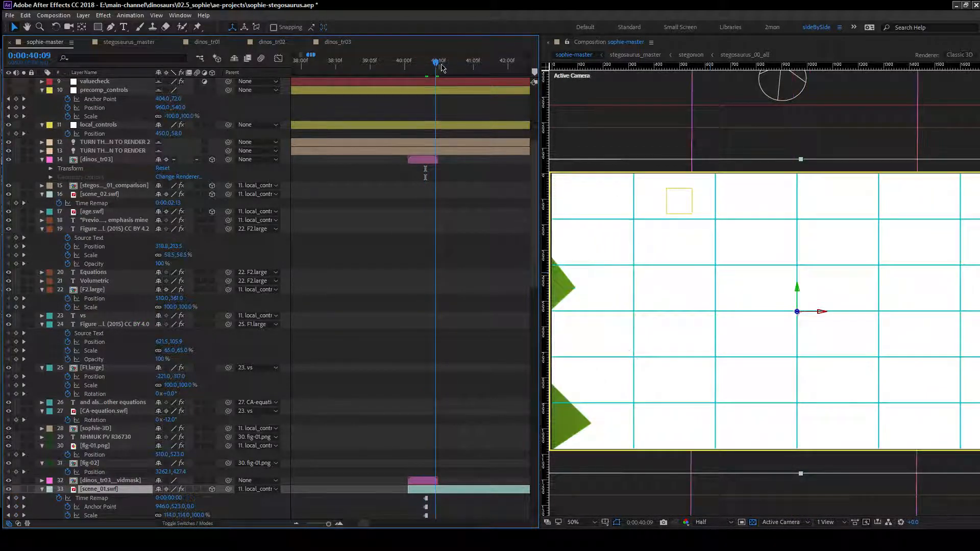
{"action": "left_click", "coordinate": [438, 75]}
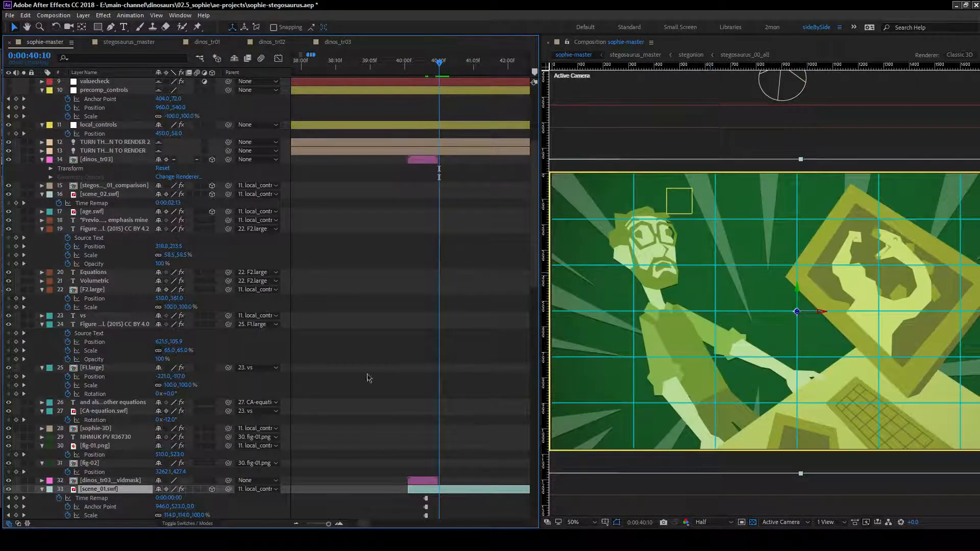
{"action": "key", "text": "ctrl+shift+d"}
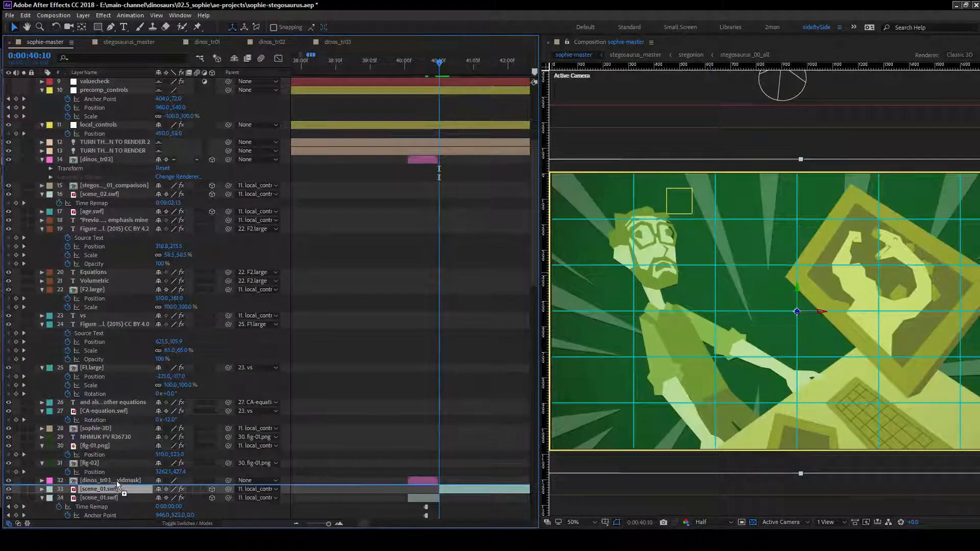
{"action": "key", "text": "ctrl+bracketright"}
{"action": "scroll", "coordinate": [411, 466], "scroll_direction": "down", "scroll_amount": 3}
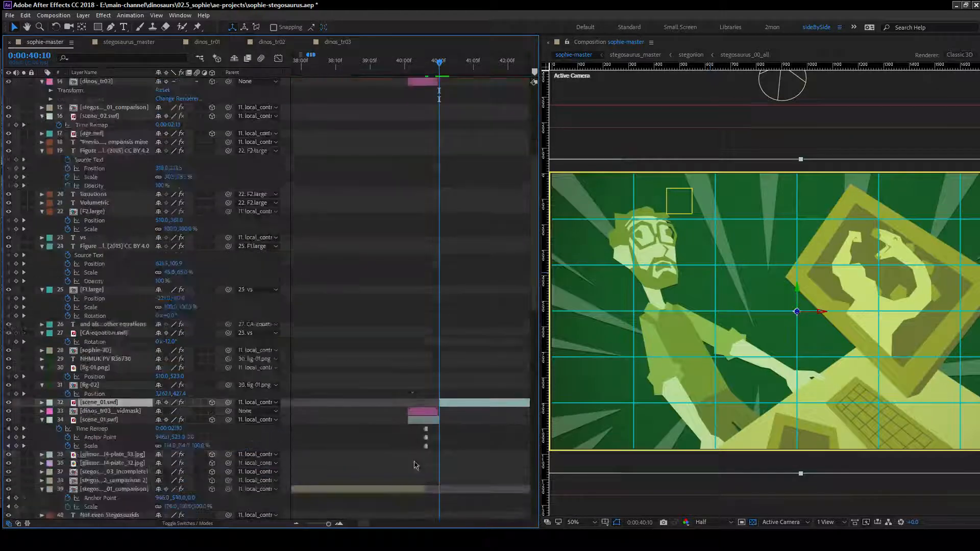
Set the short scene_01.swf segment to Alpha Matte with dinos_tr03__vidmask and check the result at 0:00:40:05.
{"action": "left_click", "coordinate": [422, 411]}
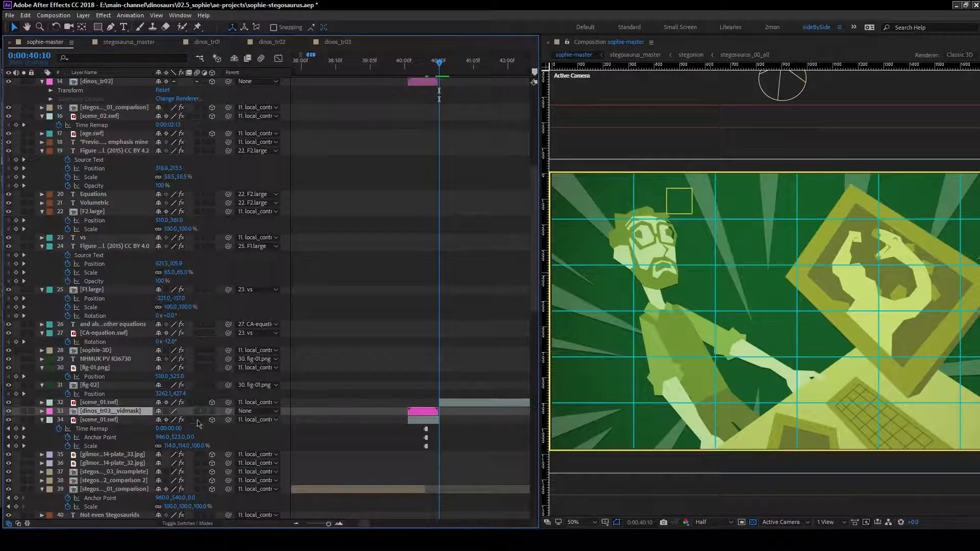
{"action": "left_click", "coordinate": [188, 524]}
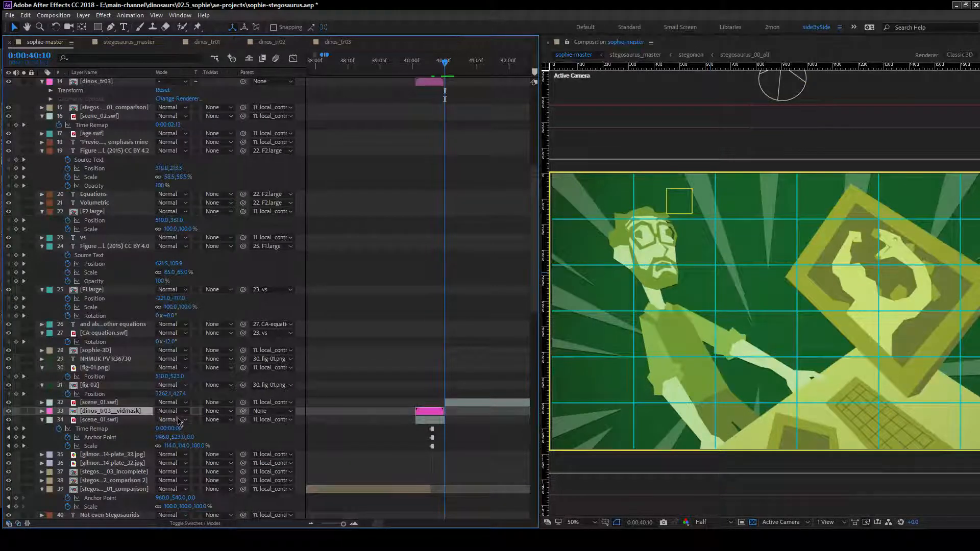
{"action": "left_click", "coordinate": [120, 420]}
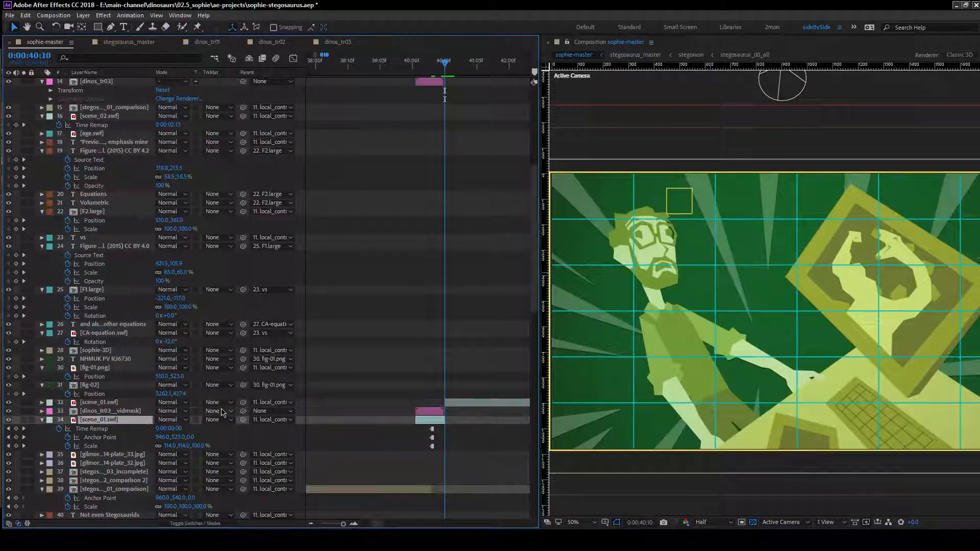
{"action": "left_click", "coordinate": [212, 419]}
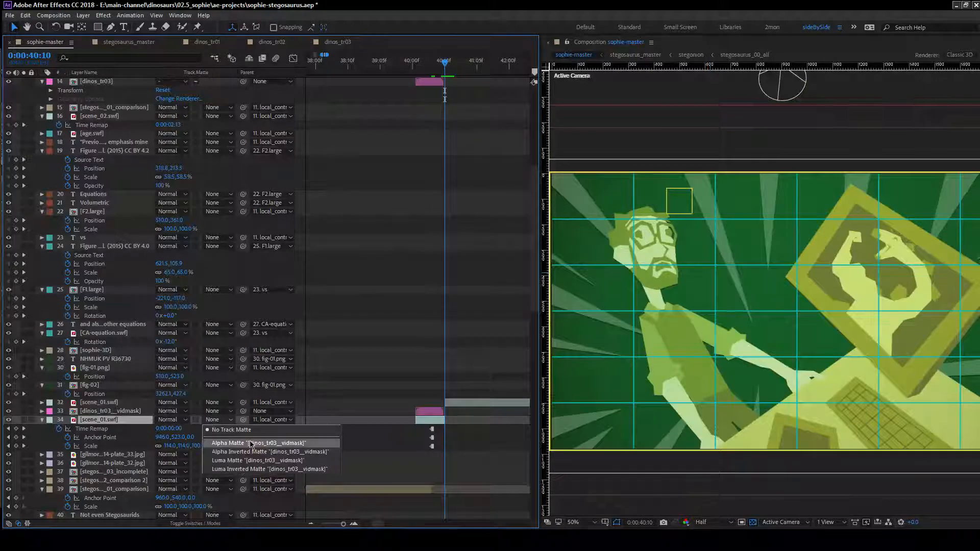
{"action": "left_click", "coordinate": [251, 443]}
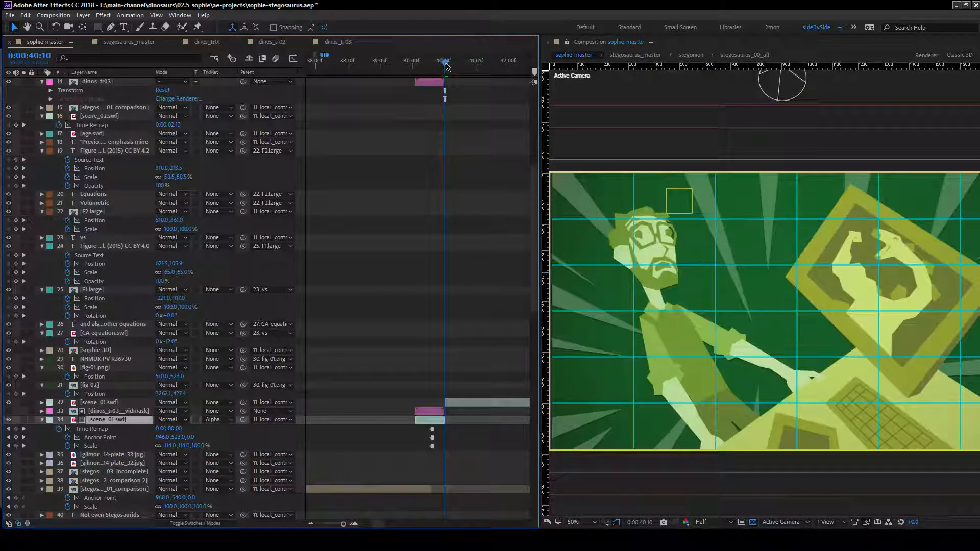
{"action": "left_click_drag", "start_coordinate": [446, 65], "coordinate": [428, 75]}
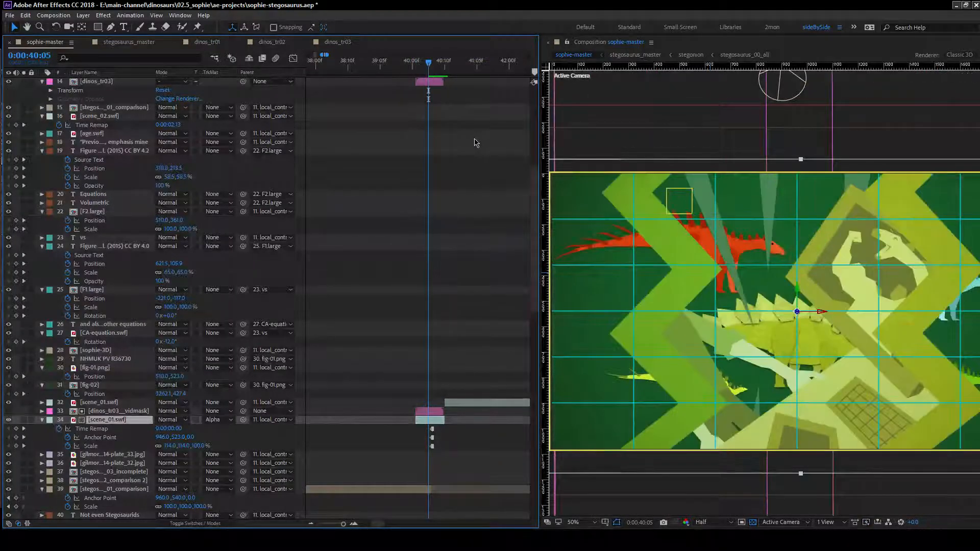
{"action": "left_click", "coordinate": [396, 447]}
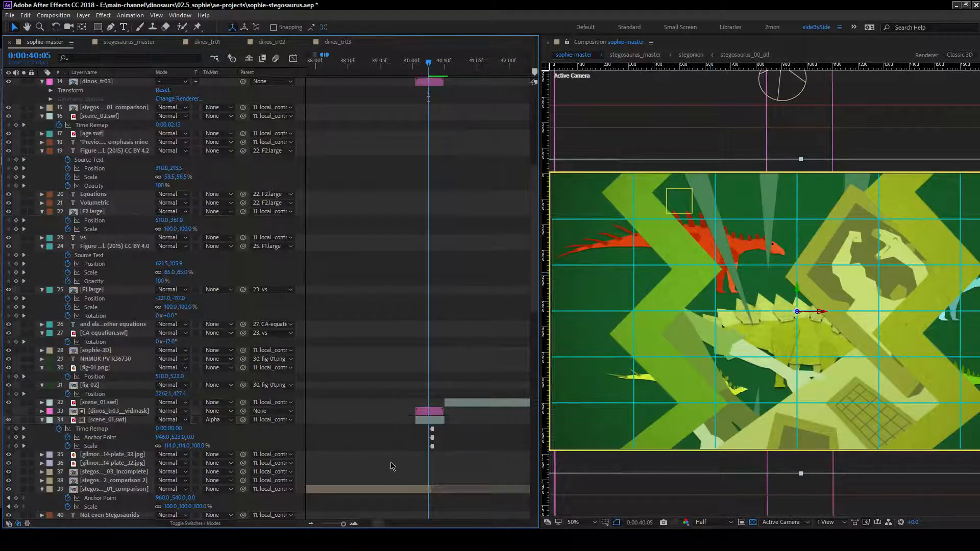
Duplicate the dinos_tr03__vidmask layer and place the copy directly above the visible stegos..._01_comparison layer.
{"action": "scroll", "coordinate": [420, 449], "scroll_direction": "down", "scroll_amount": 4}
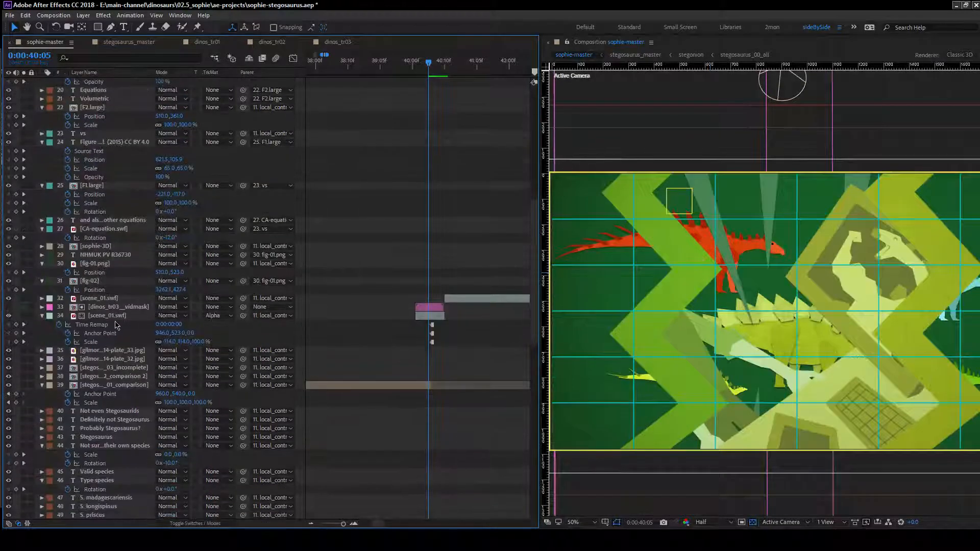
{"action": "key", "text": "ctrl+d"}
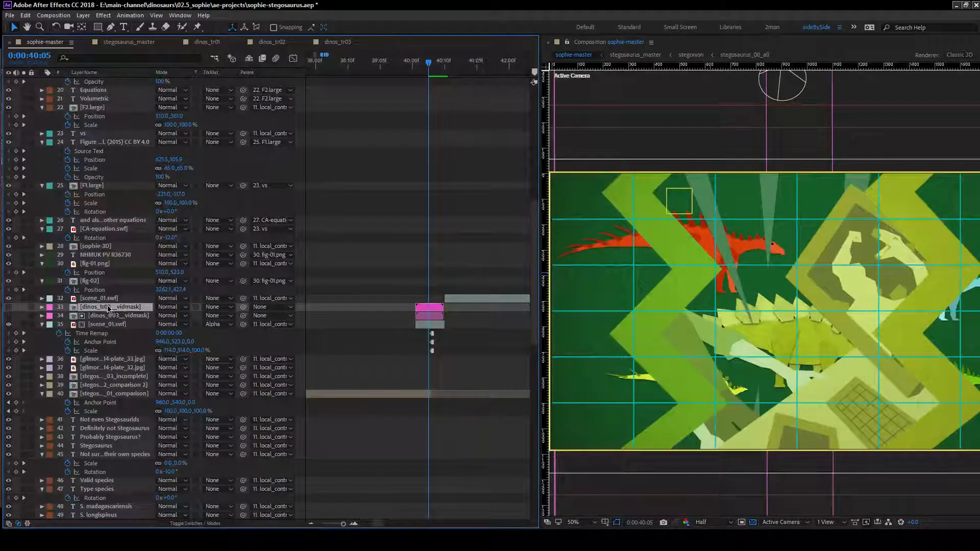
{"action": "left_click_drag", "start_coordinate": [109, 308], "coordinate": [114, 389]}
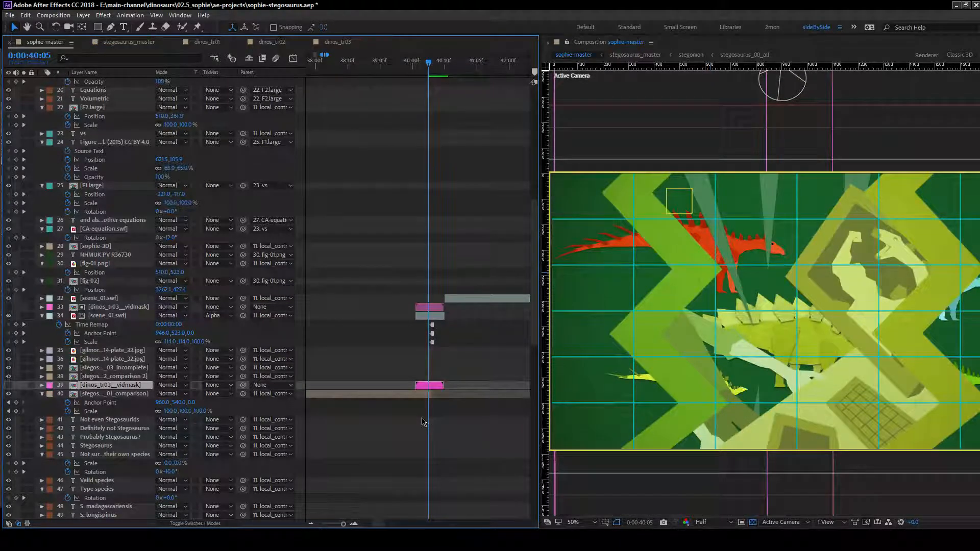
{"action": "key", "text": "ctrl+d"}
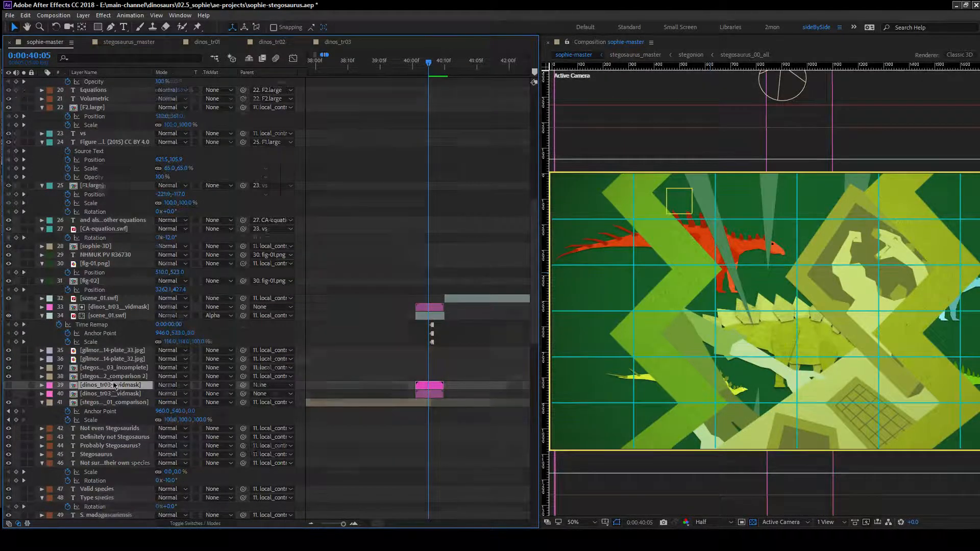
{"action": "scroll", "coordinate": [115, 385], "scroll_direction": "down", "scroll_amount": 5}
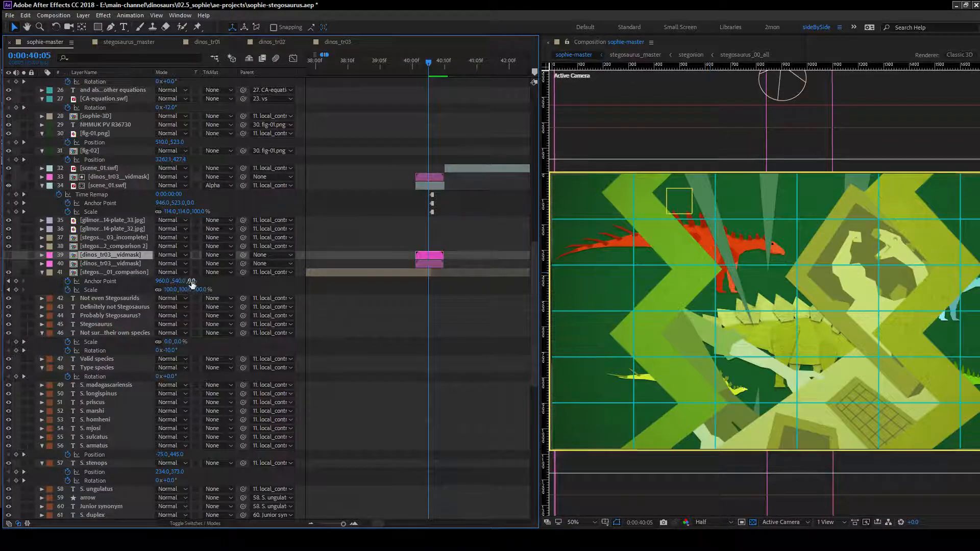
{"action": "left_click", "coordinate": [391, 264]}
{"action": "key", "text": "Delete"}
Move the playhead back to 0:00:39:10 and toggle the visibility of the six stegosaurus part layers, stegosaurus_01_plates to stegosaurus_06_plates, to check what they show.
{"action": "scroll", "coordinate": [413, 316], "scroll_direction": "down", "scroll_amount": 15}
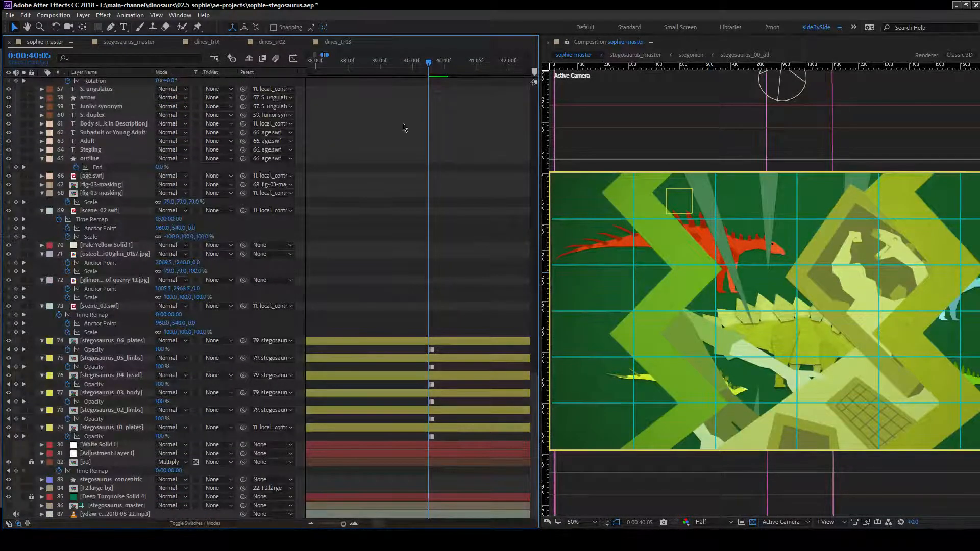
{"action": "key", "text": "Page_Up"}
{"action": "key", "text": "Page_Up"}
{"action": "key", "text": "Page_Up"}
{"action": "key", "text": "Page_Up"}
{"action": "key", "text": "Page_Up"}
{"action": "key", "text": "Page_Up"}
{"action": "key", "text": "Page_Up"}
{"action": "key", "text": "Page_Up"}
{"action": "key", "text": "Page_Up"}
{"action": "key", "text": "Page_Up"}
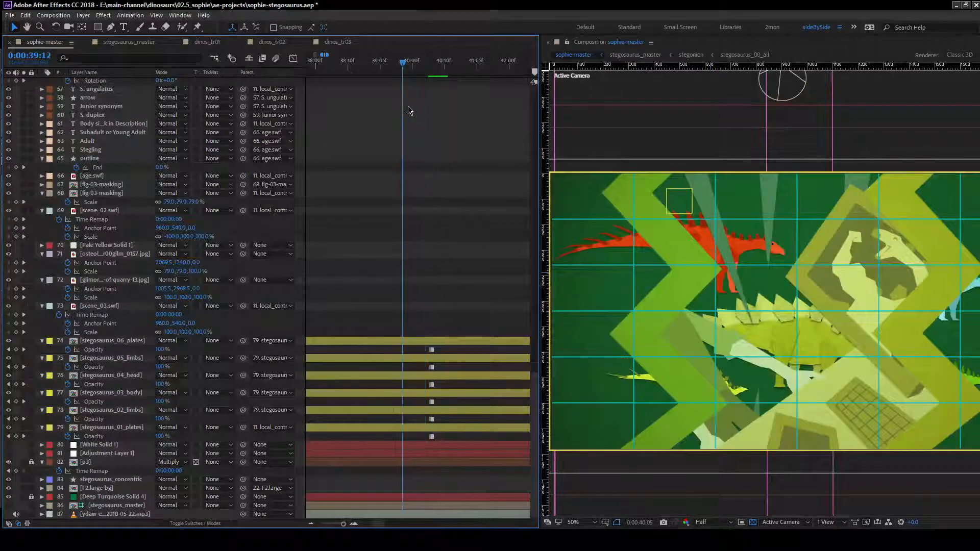
{"action": "left_click", "coordinate": [462, 341]}
{"action": "left_click", "coordinate": [468, 428], "text": "shift"}
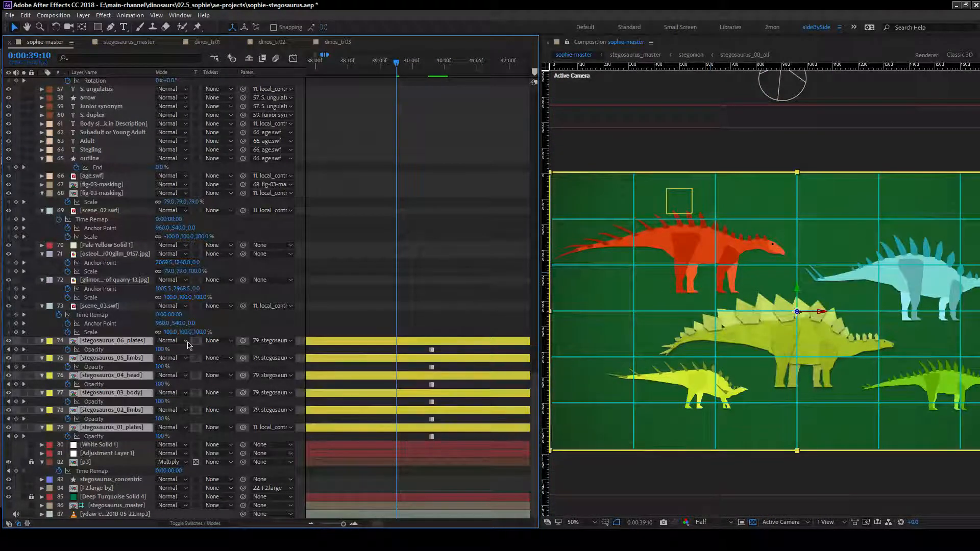
{"action": "left_click", "coordinate": [8, 340]}
{"action": "left_click", "coordinate": [9, 341]}
{"action": "left_click", "coordinate": [8, 341]}
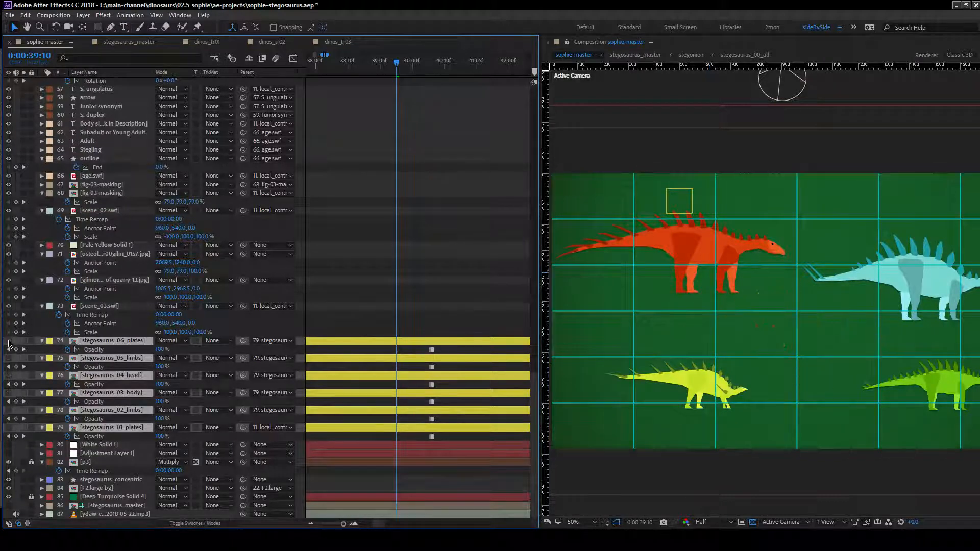
{"action": "left_click", "coordinate": [9, 341]}
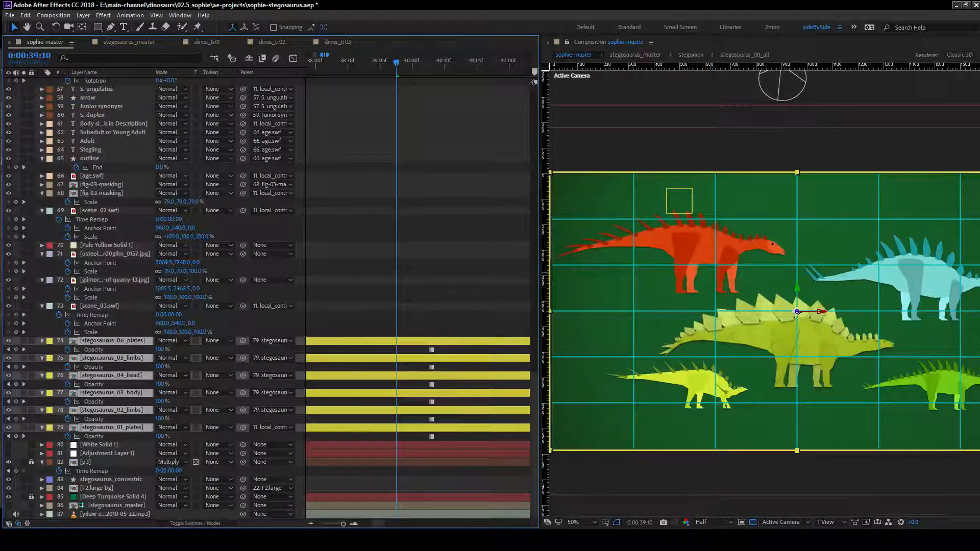
Examine the dinos_tr03__vidmask copy and the six stegosaurus part layers, from stegosaurus_06_plates to stegosaurus_01_plates, in sophie-master.
{"action": "left_click", "coordinate": [463, 323]}
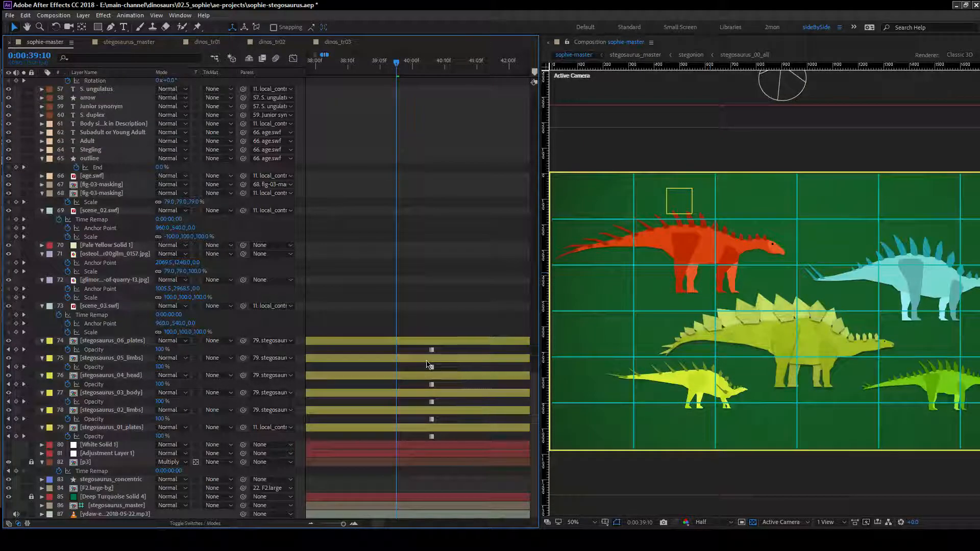
{"action": "left_click", "coordinate": [436, 342]}
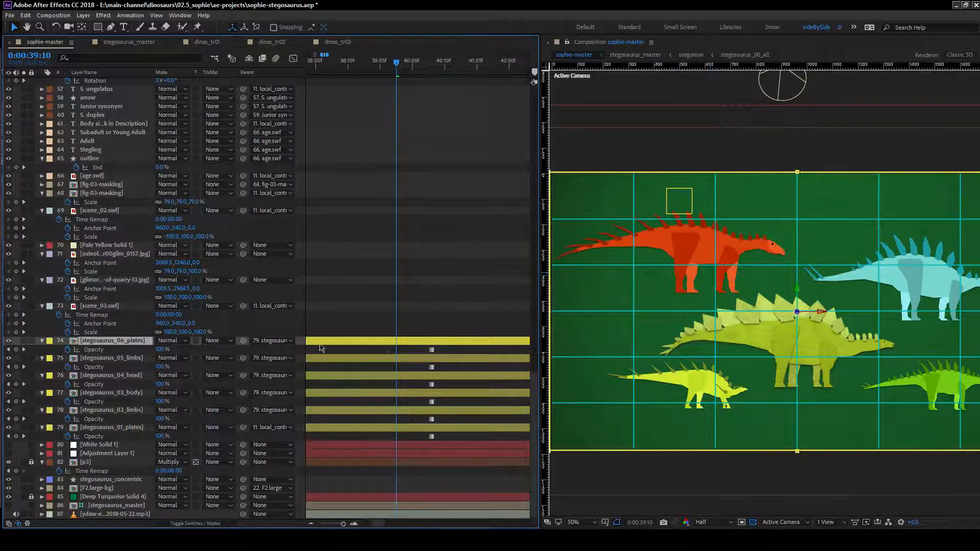
{"action": "scroll", "coordinate": [431, 375], "scroll_direction": "up", "scroll_amount": 6}
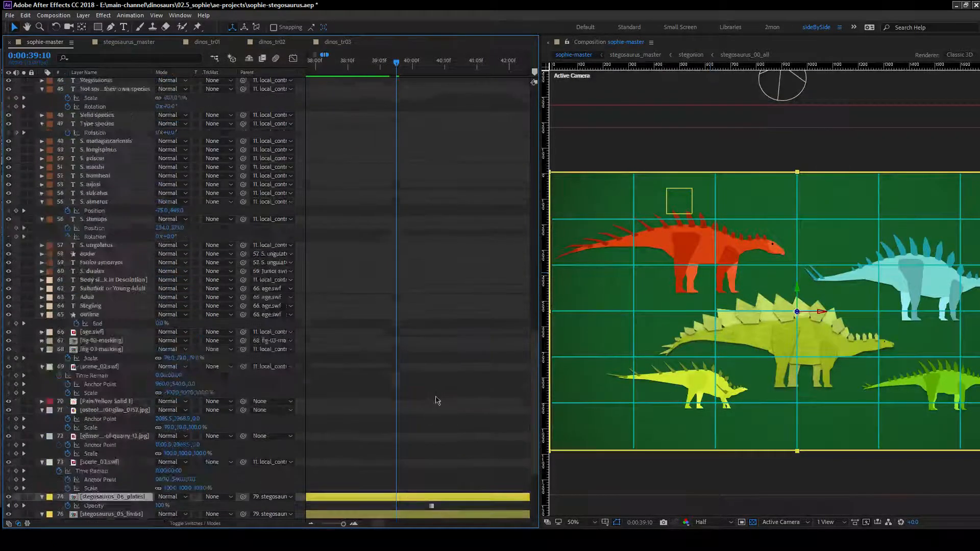
{"action": "scroll", "coordinate": [436, 400], "scroll_direction": "up", "scroll_amount": 7}
{"action": "left_click", "coordinate": [434, 177]}
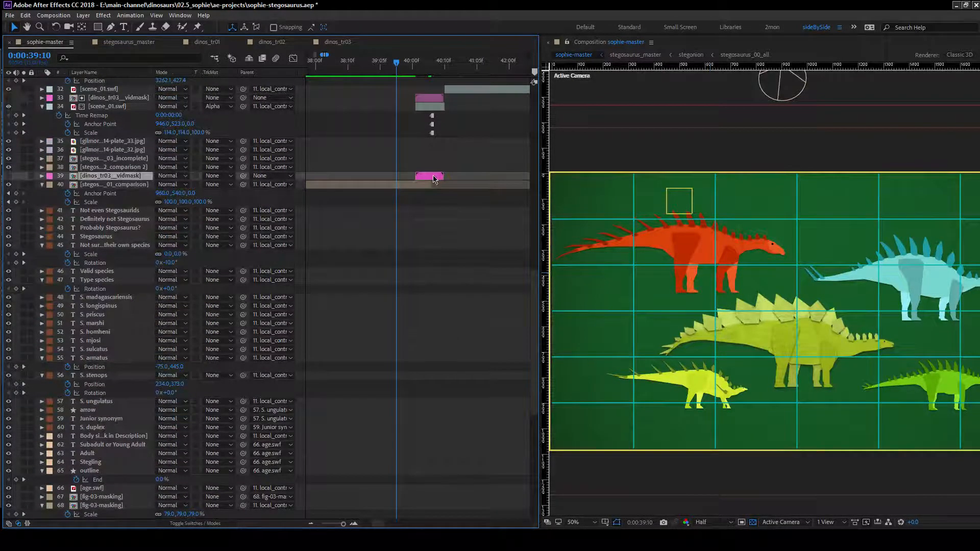
{"action": "scroll", "coordinate": [449, 357], "scroll_direction": "down", "scroll_amount": 12}
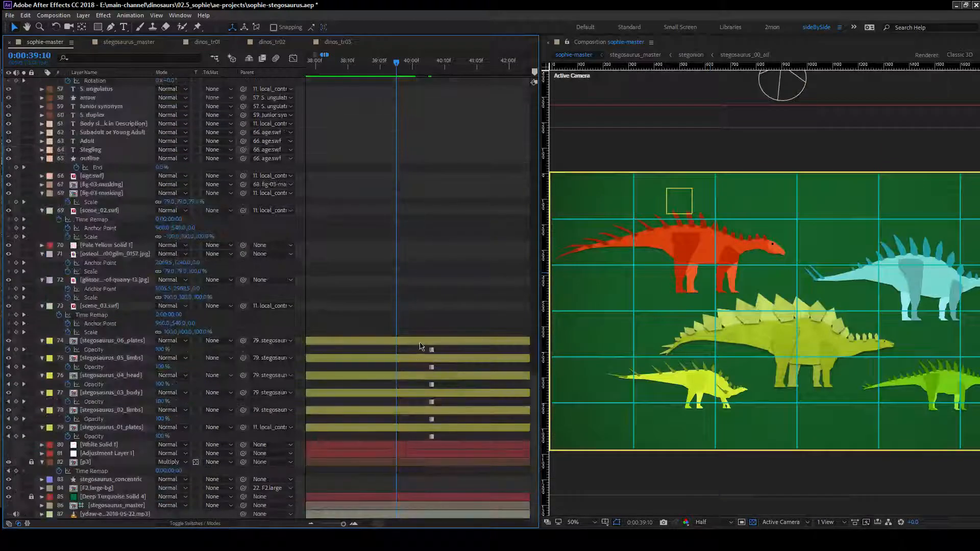
{"action": "left_click", "coordinate": [420, 343]}
{"action": "left_click", "coordinate": [426, 429], "text": "shift"}
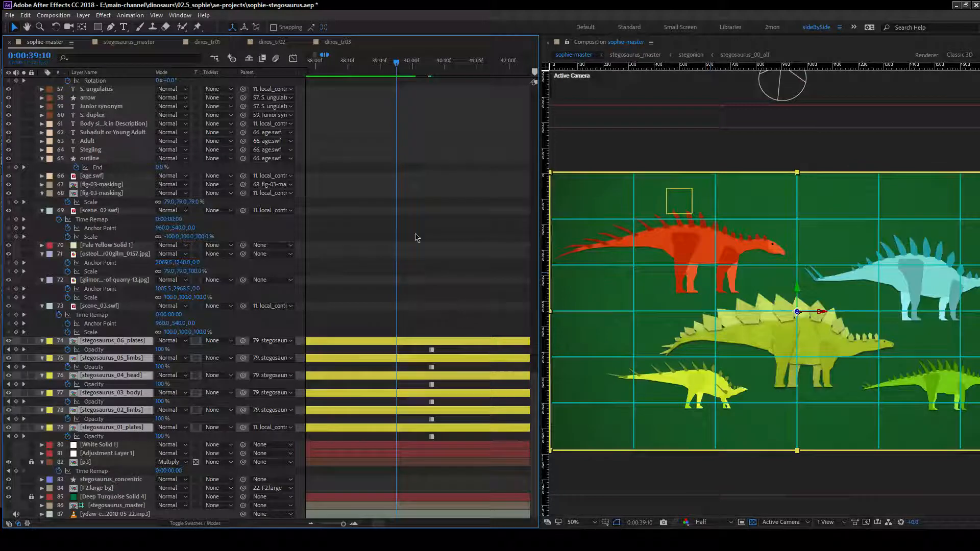
Inspect the stegosaurus_06_plates precomp, collapse its silhouette outlines layer, and return to sophie-master.
{"action": "left_click", "coordinate": [102, 335]}
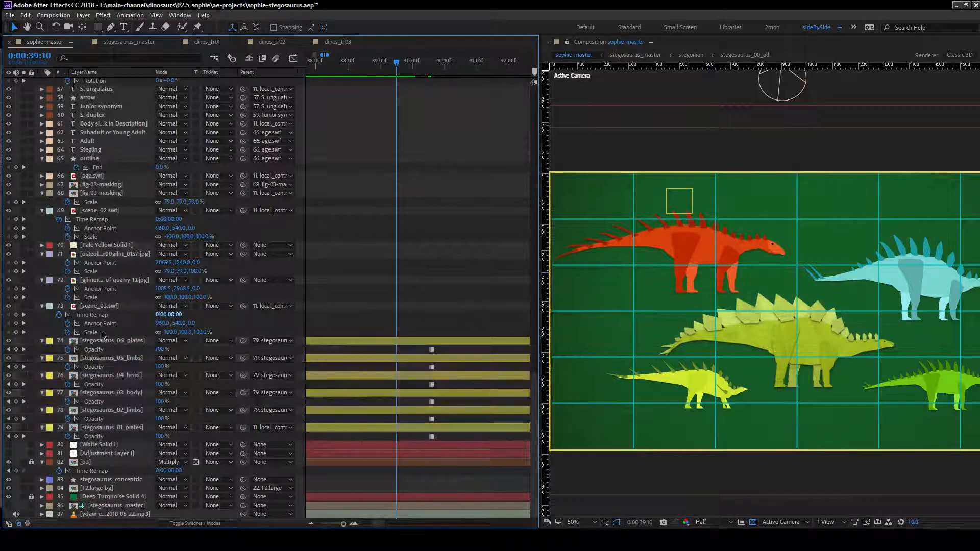
{"action": "double_click", "coordinate": [108, 340]}
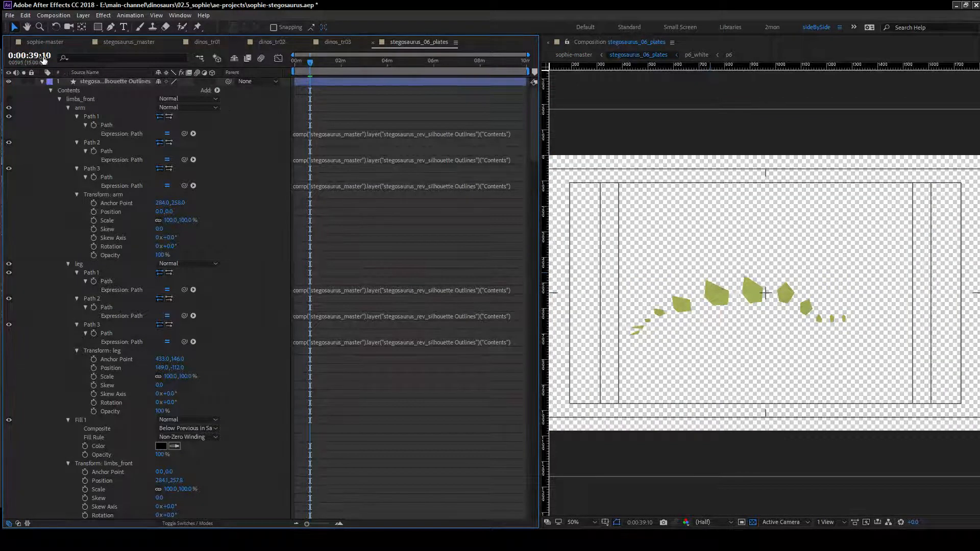
{"action": "left_click", "coordinate": [51, 43]}
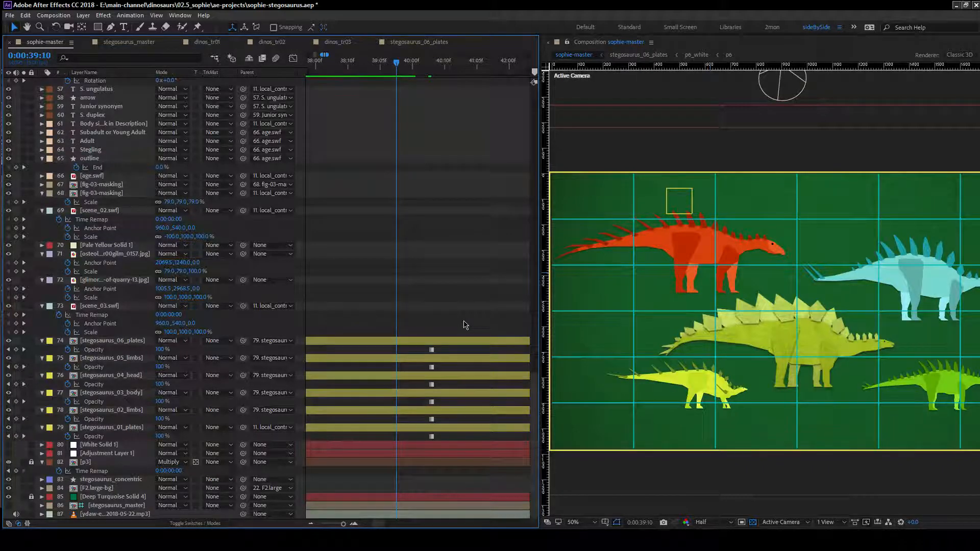
{"action": "double_click", "coordinate": [101, 340]}
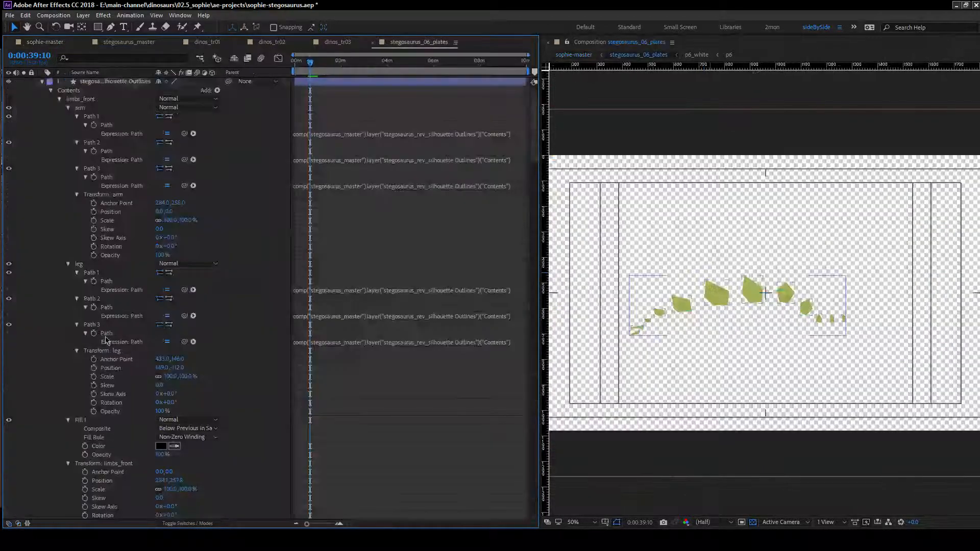
{"action": "left_click", "coordinate": [42, 82]}
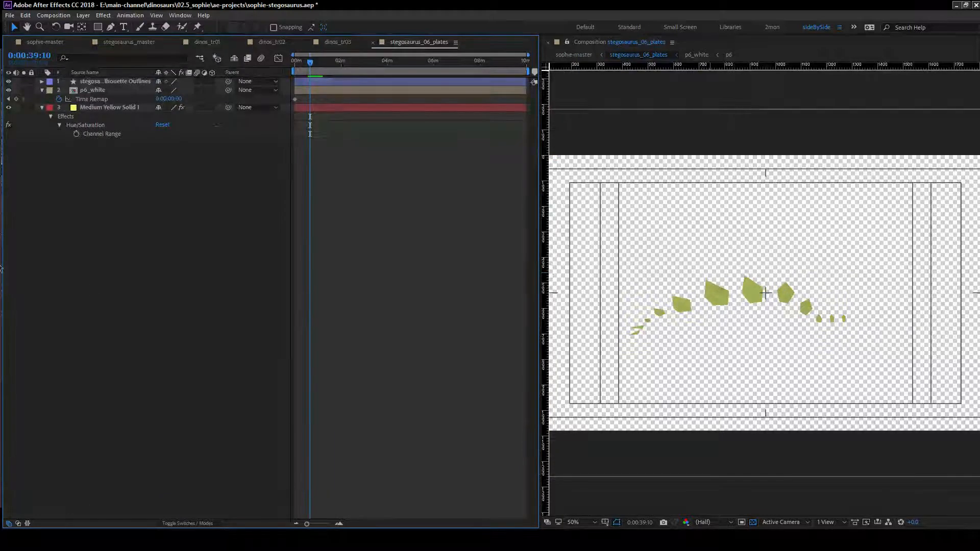
{"action": "left_click", "coordinate": [44, 42]}
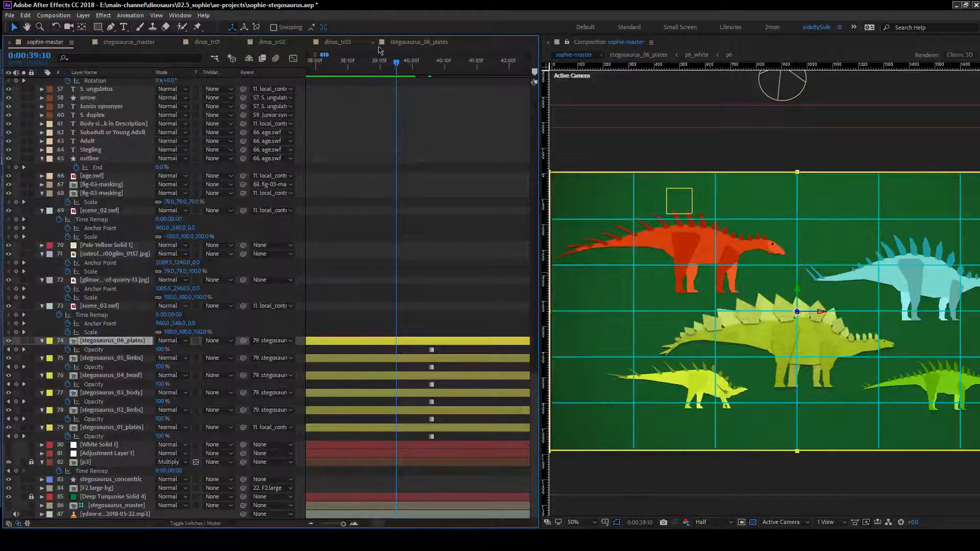
Close the stegosaurus_master, dinos_tr01, dinos_tr02 and dinos_tr03 compositions and return to sophie-master.
{"action": "left_click", "coordinate": [86, 42]}
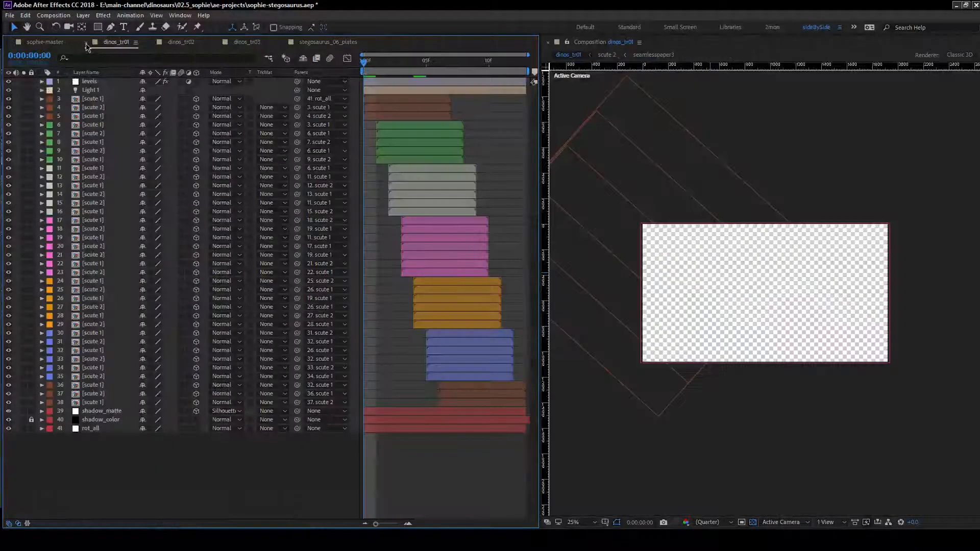
{"action": "left_click", "coordinate": [86, 43]}
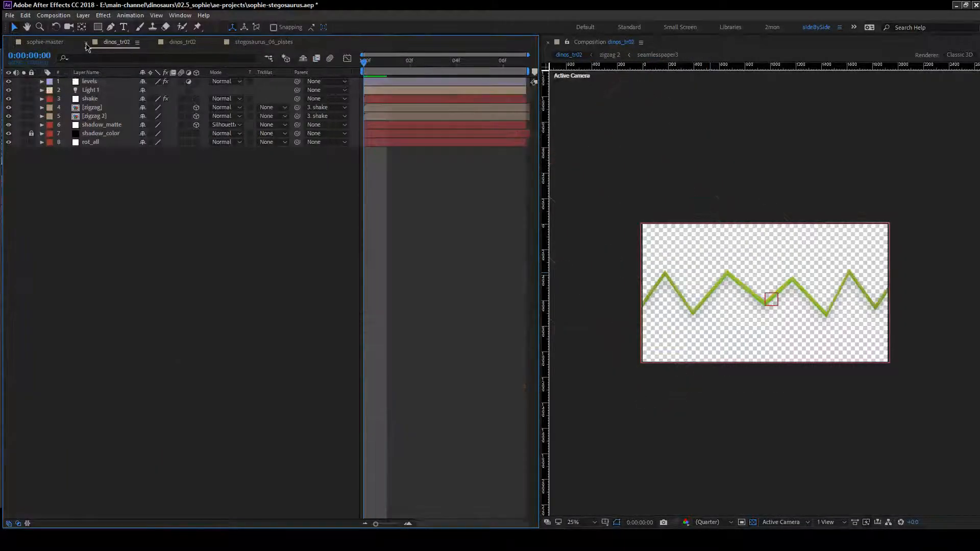
{"action": "left_click", "coordinate": [85, 43]}
{"action": "left_click", "coordinate": [86, 42]}
{"action": "left_click", "coordinate": [61, 44]}
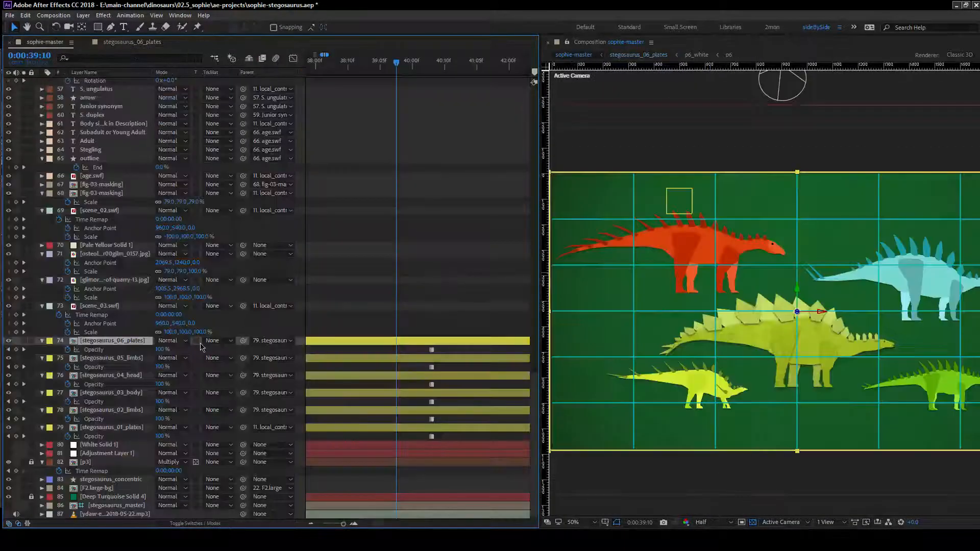
Open the precomps stegosaurus_05_limbs, stegosaurus_04_head, stegosaurus_03_body, stegosaurus_02_limbs and stegosaurus_01_plates from sophie-master.
{"action": "double_click", "coordinate": [118, 361]}
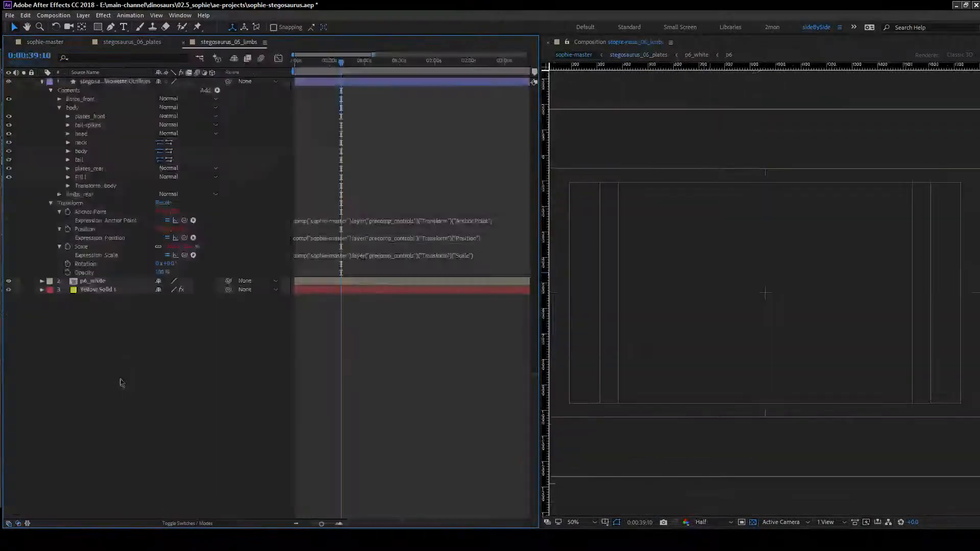
{"action": "left_click", "coordinate": [50, 44]}
{"action": "double_click", "coordinate": [111, 375]}
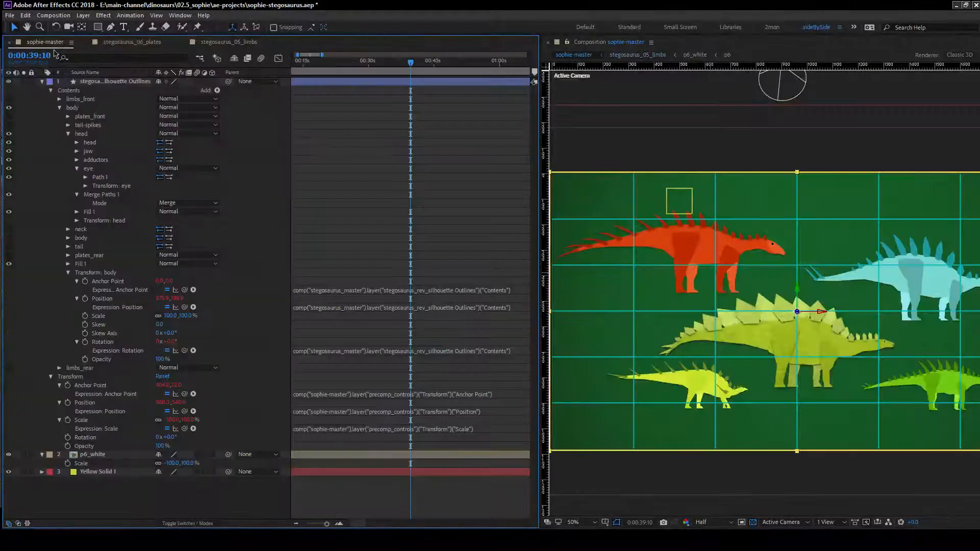
{"action": "left_click", "coordinate": [45, 42]}
{"action": "double_click", "coordinate": [136, 391]}
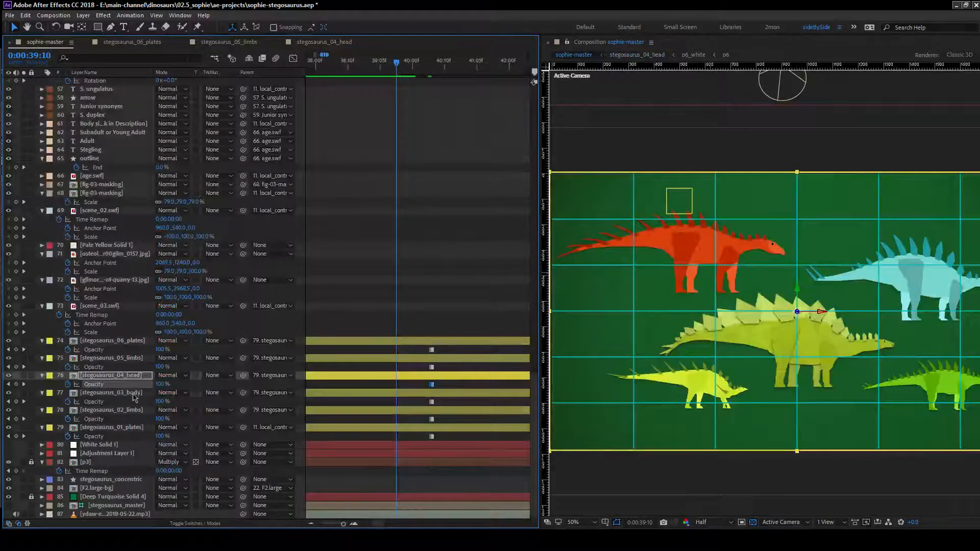
{"action": "left_click", "coordinate": [45, 42]}
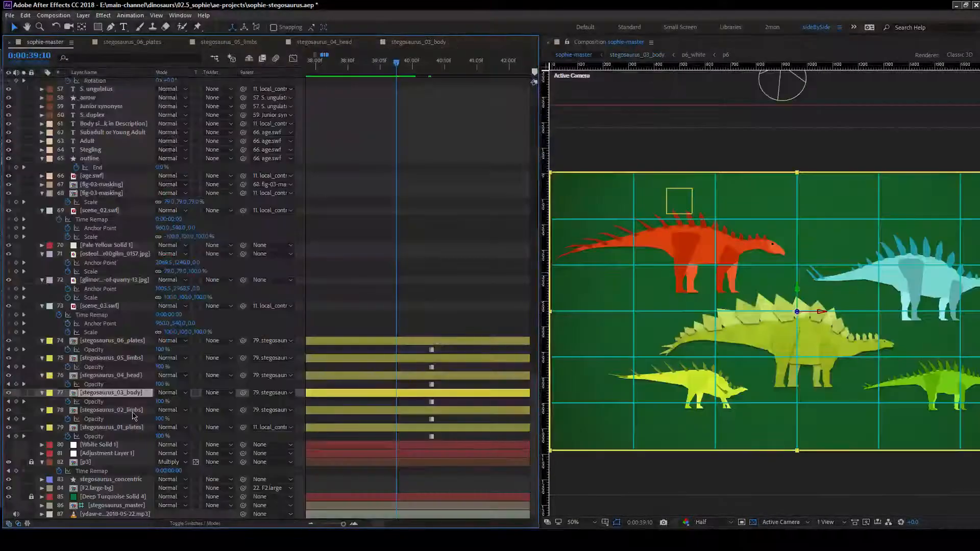
{"action": "double_click", "coordinate": [130, 411]}
{"action": "left_click", "coordinate": [31, 43]}
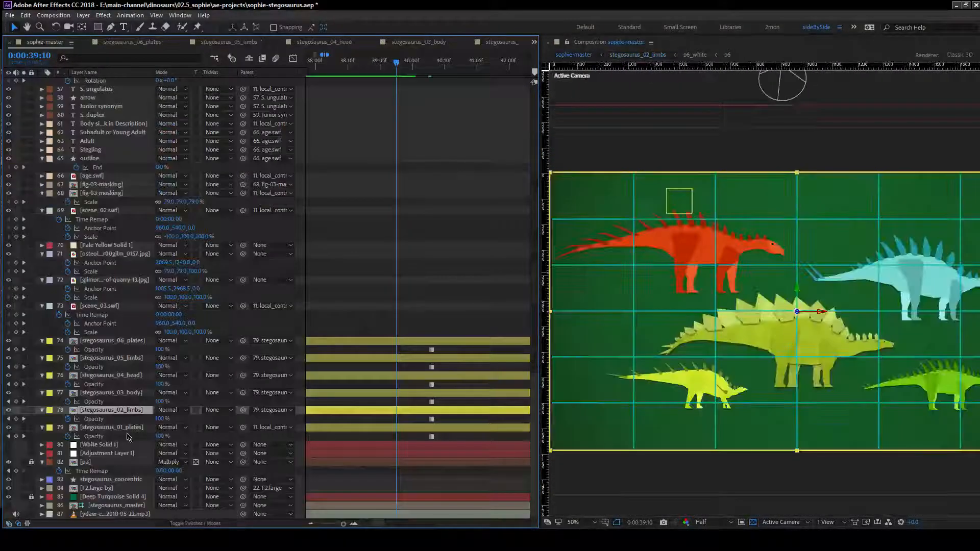
{"action": "double_click", "coordinate": [125, 428]}
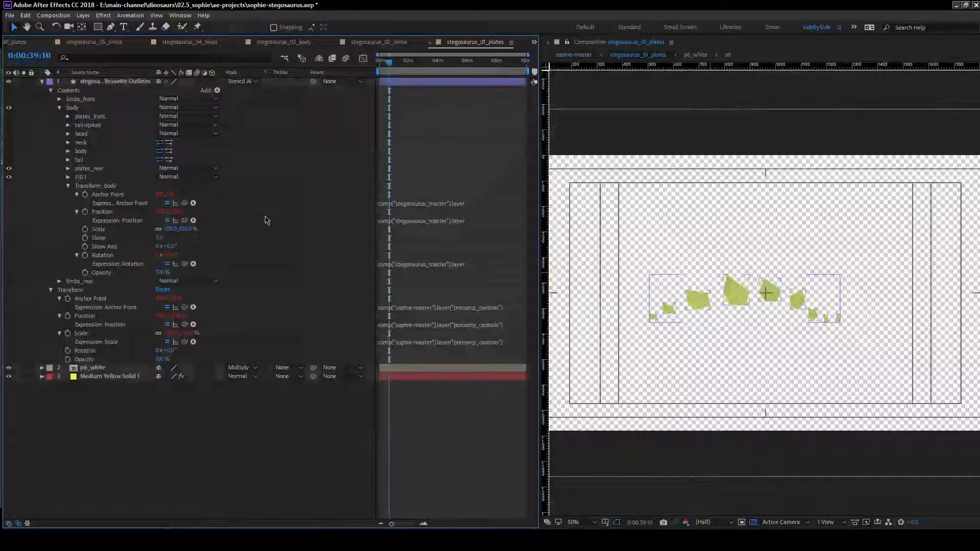
{"action": "left_click", "coordinate": [163, 421]}
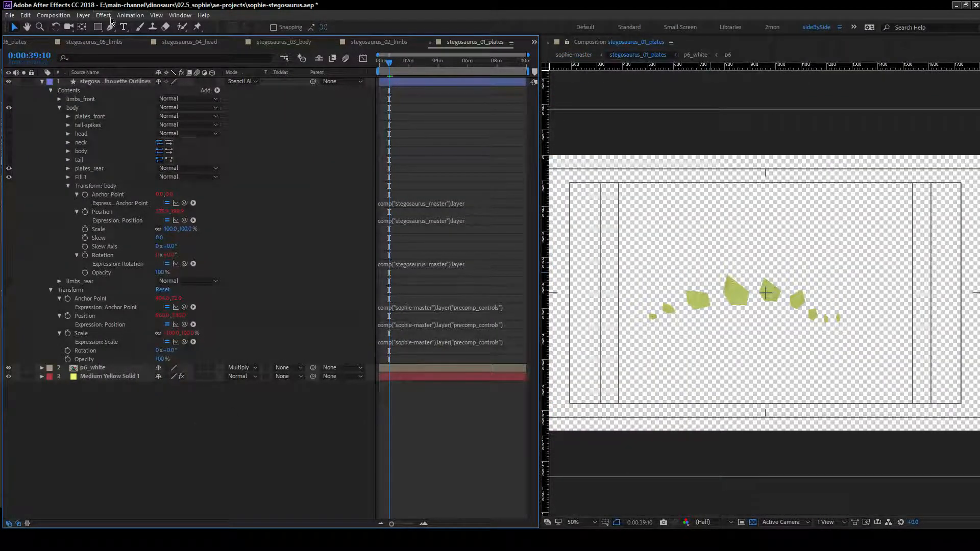
Check the composition settings of stegosaurus_05_limbs, including its size, frame rate and duration, without changing them.
{"action": "left_click", "coordinate": [94, 41]}
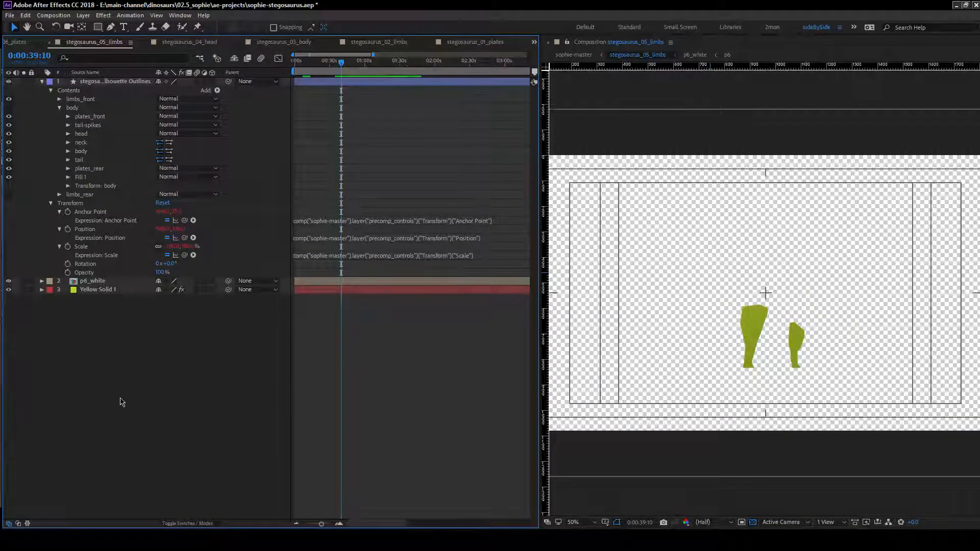
{"action": "key", "text": "ctrl+k"}
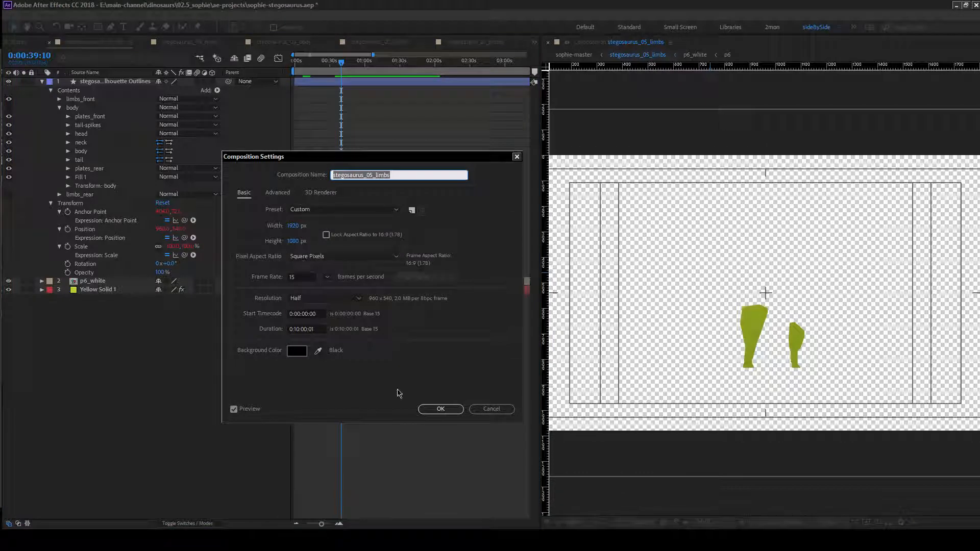
{"action": "left_click", "coordinate": [491, 408]}
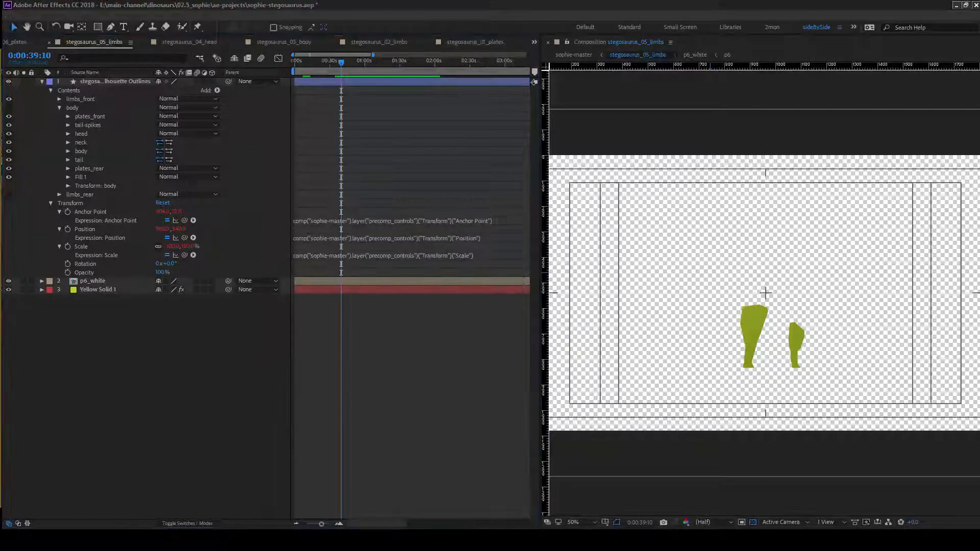
Create a new 1920 x 1080 px composition at 15 fps with a duration of 0:10:00:01.
{"action": "key", "text": "ctrl+n"}
{"action": "left_click_drag", "start_coordinate": [298, 327], "coordinate": [392, 335]}
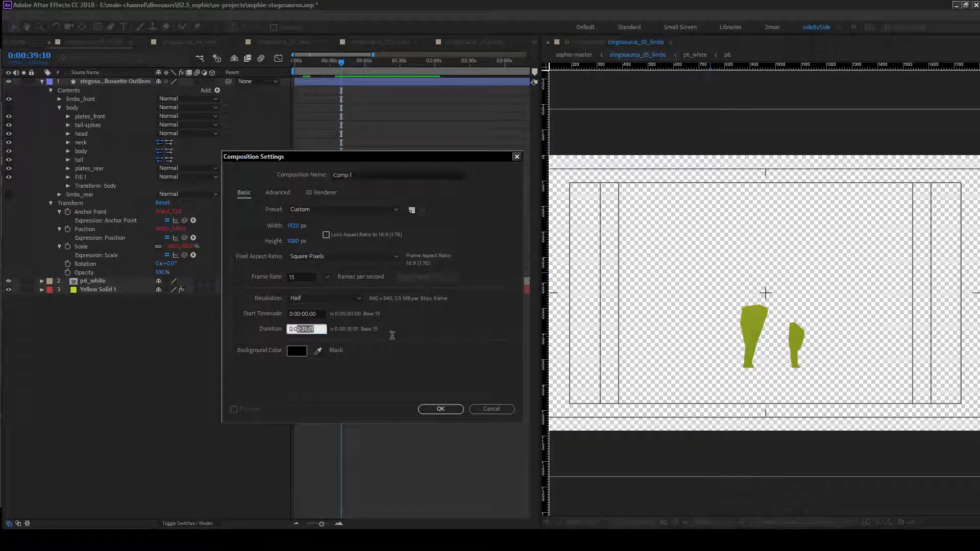
{"action": "key", "text": "BackSpace"}
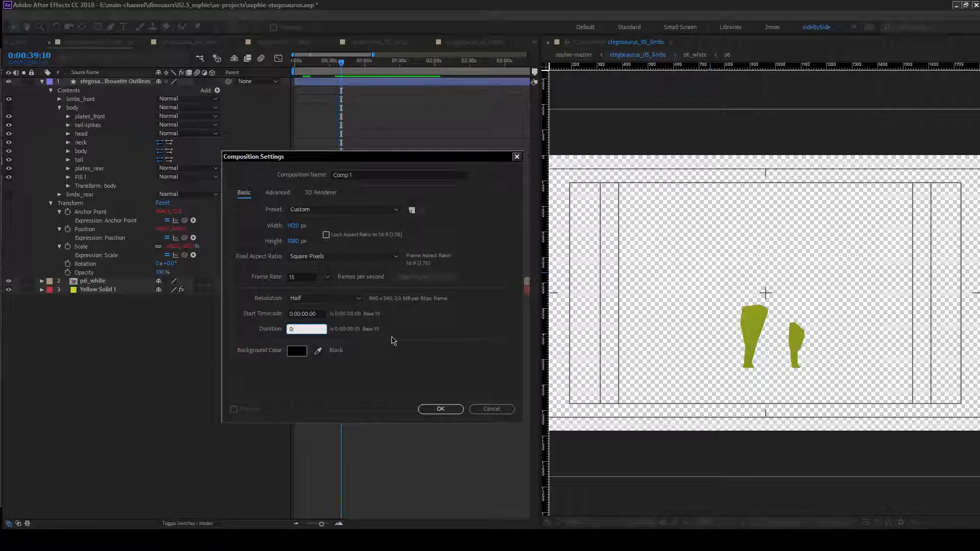
{"action": "type", "text": "10:00:"}
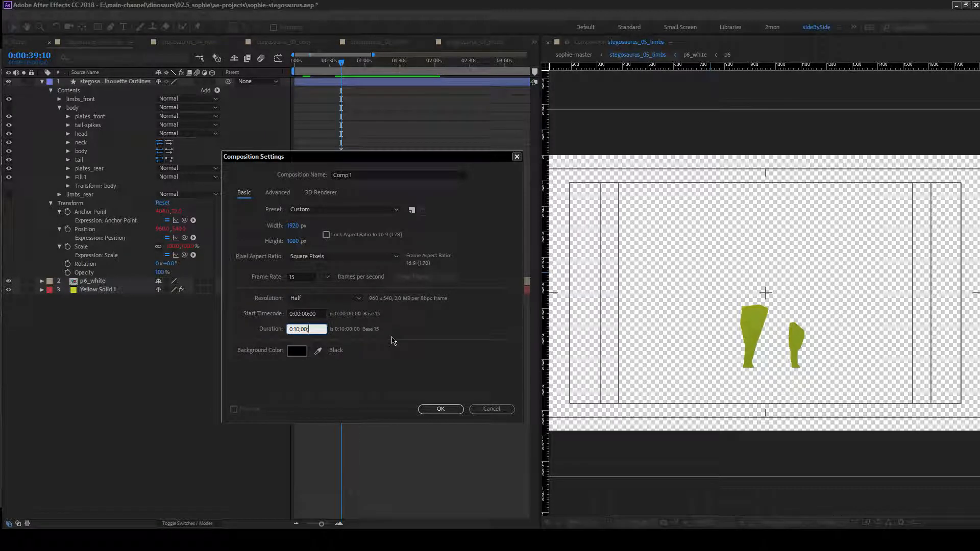
{"action": "type", "text": "01"}
{"action": "key", "text": "Return"}
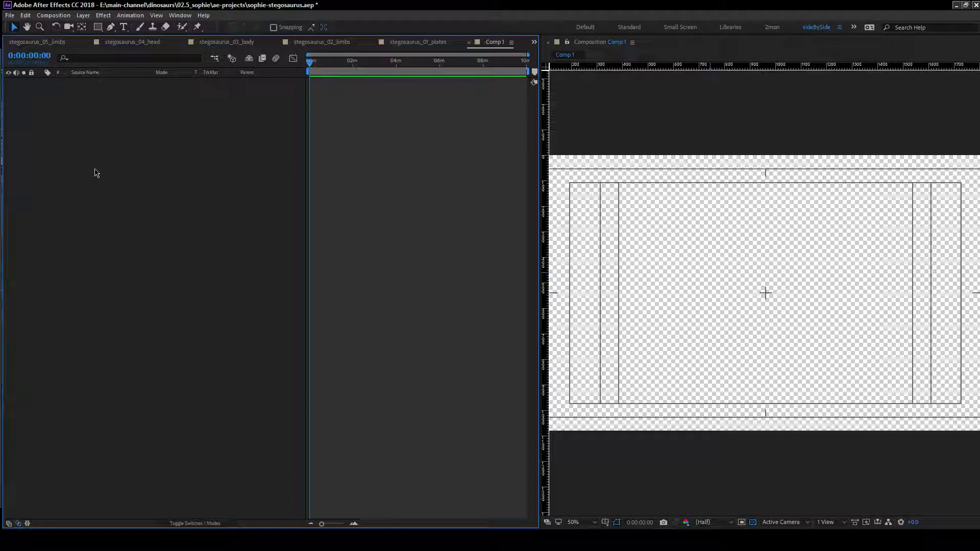
Rename the new empty composition as stegosaurus_vidmasks.
{"action": "key", "text": "ctrl+k"}
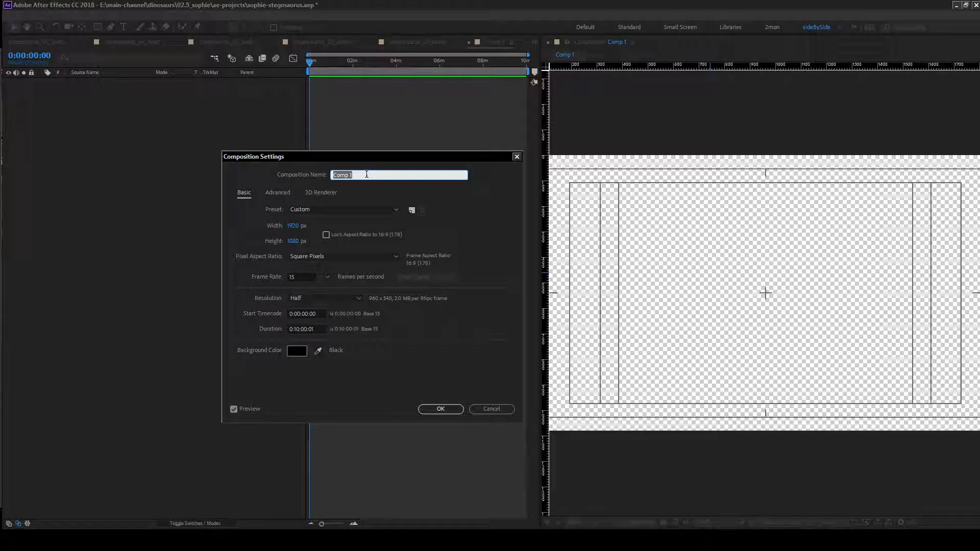
{"action": "type", "text": "vidmasks"}
{"action": "key", "text": "Home"}
{"action": "type", "text": "stegosa"}
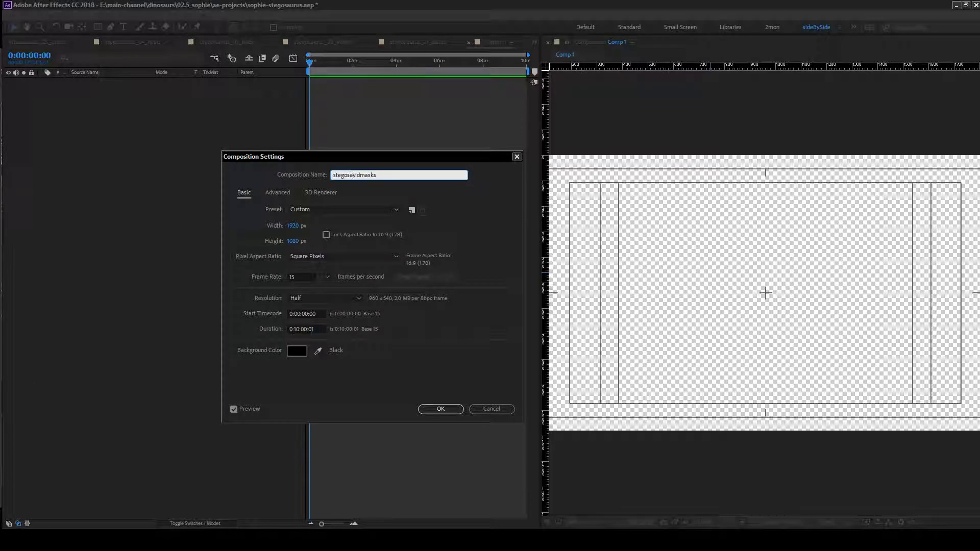
{"action": "type", "text": "uyrus_"}
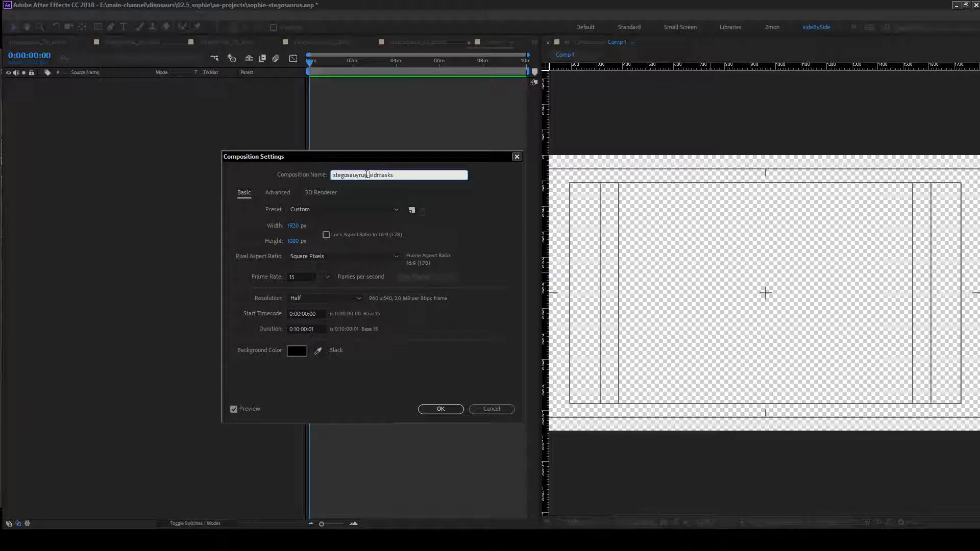
{"action": "key", "text": "Delete"}
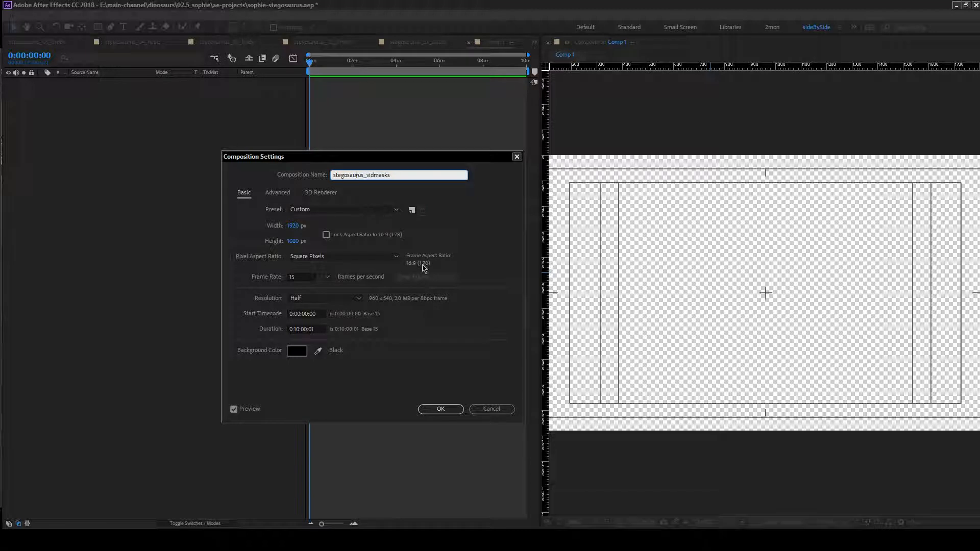
{"action": "left_click", "coordinate": [440, 409]}
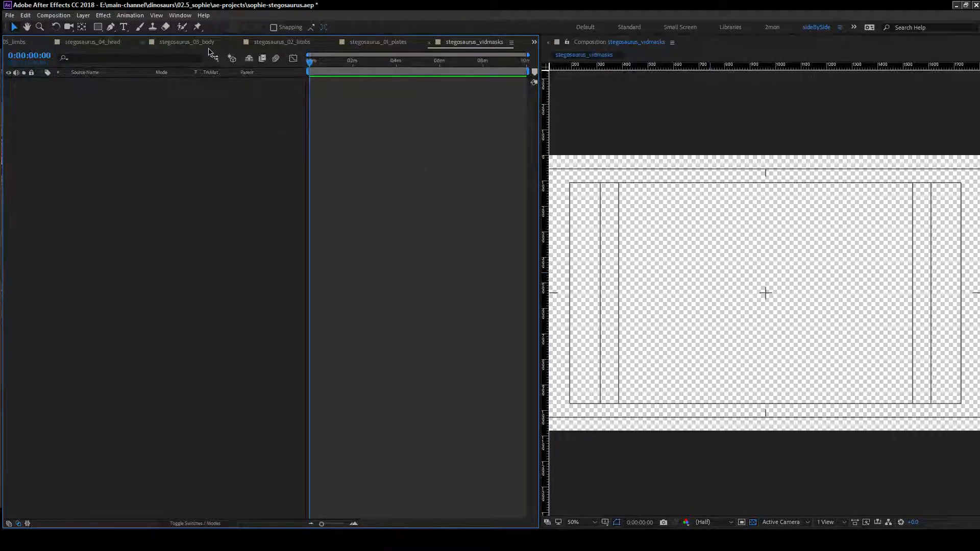
Check the layer structure of stegosaurus_04_head and open the stegosaurus_master composition.
{"action": "key", "text": "alt+Tab"}
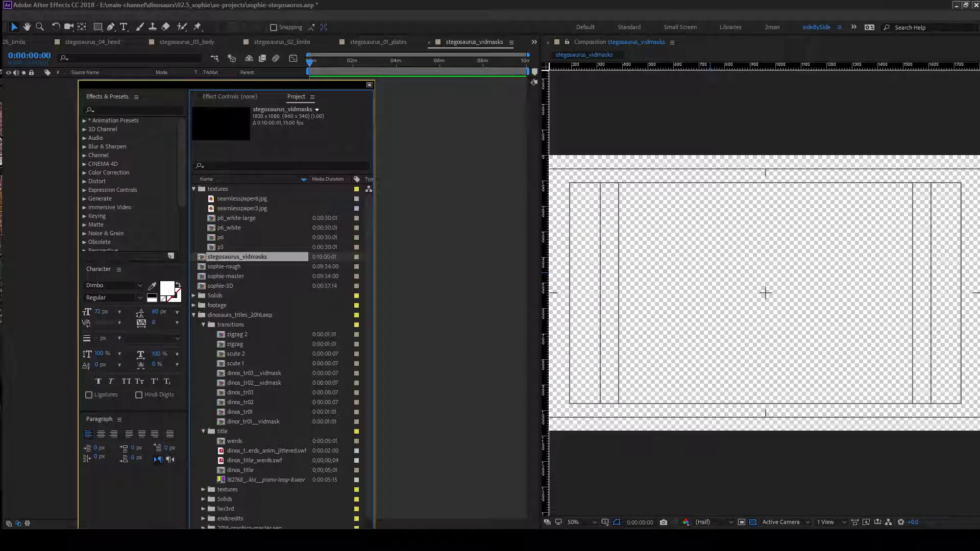
{"action": "left_click_drag", "start_coordinate": [224, 85], "coordinate": [0, 54]}
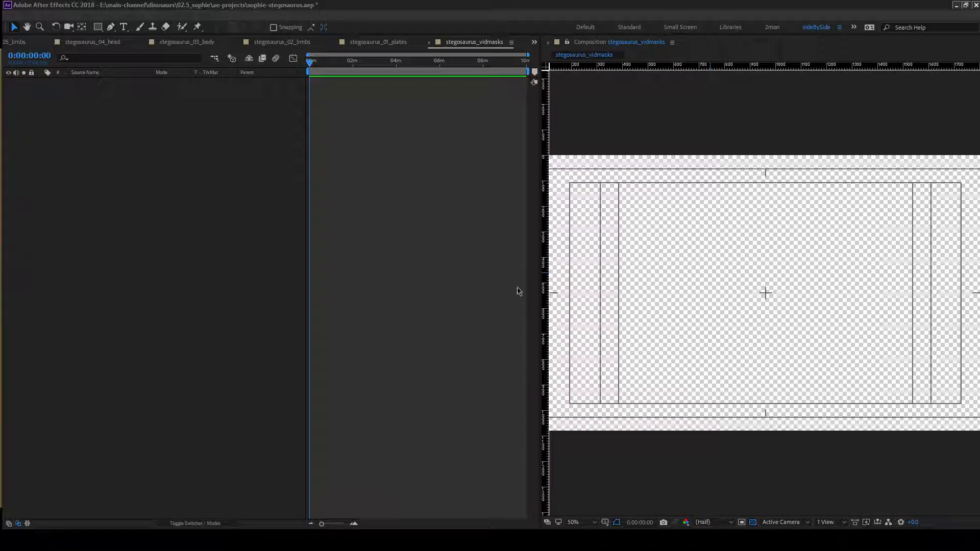
{"action": "left_click", "coordinate": [101, 44]}
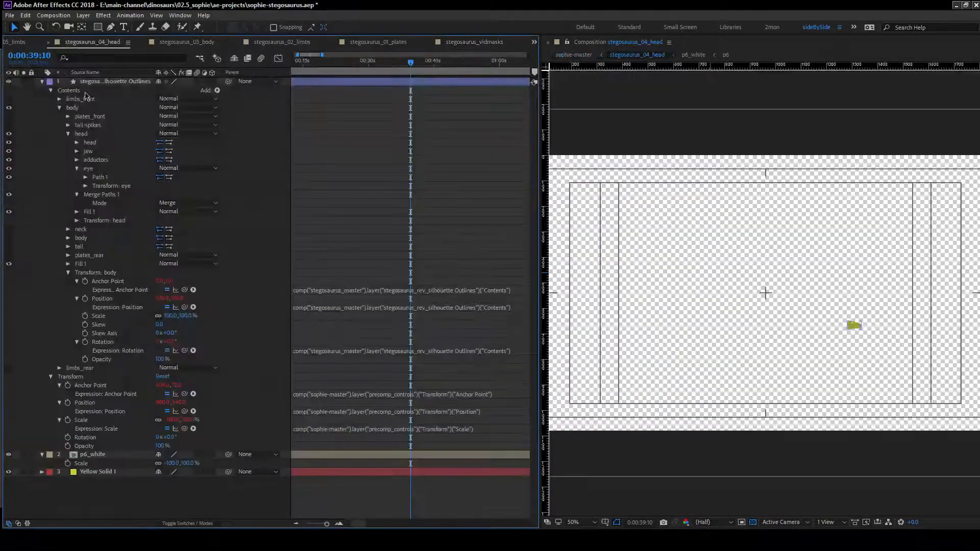
{"action": "left_click", "coordinate": [96, 83]}
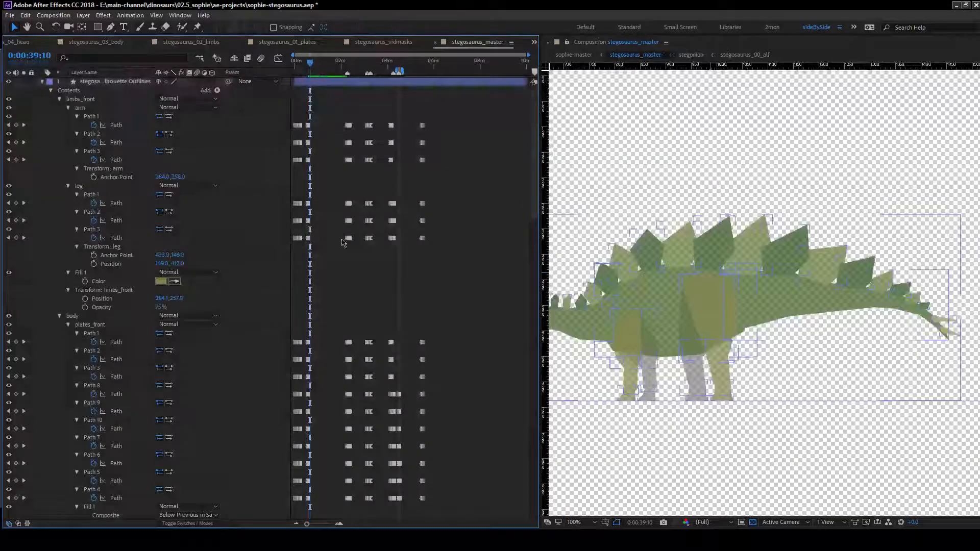
Examine the overlapping silhouette paths of the stegosaurus head, neck, body and legs in stegosaurus_master, and close that composition.
{"action": "left_click", "coordinate": [308, 238]}
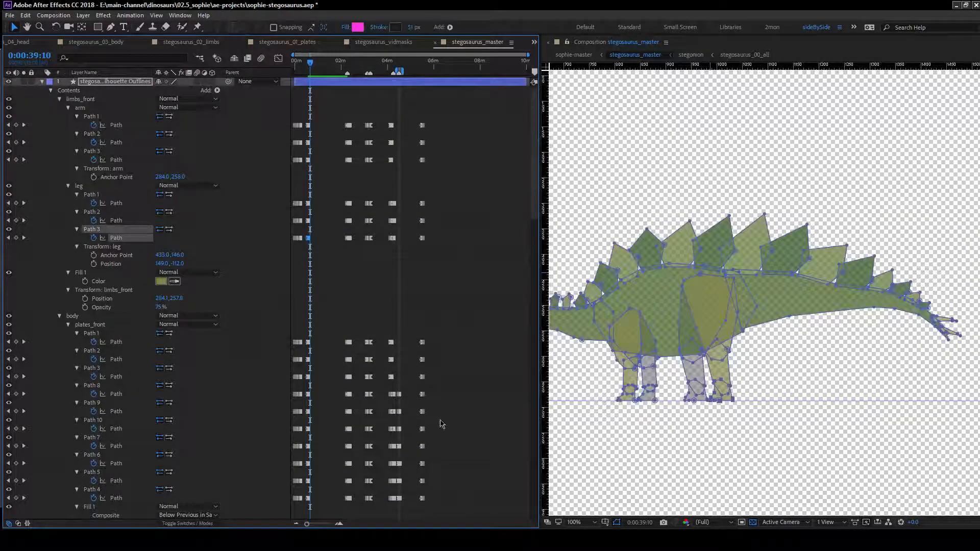
{"action": "scroll", "coordinate": [668, 282], "scroll_direction": "up", "scroll_amount": 4}
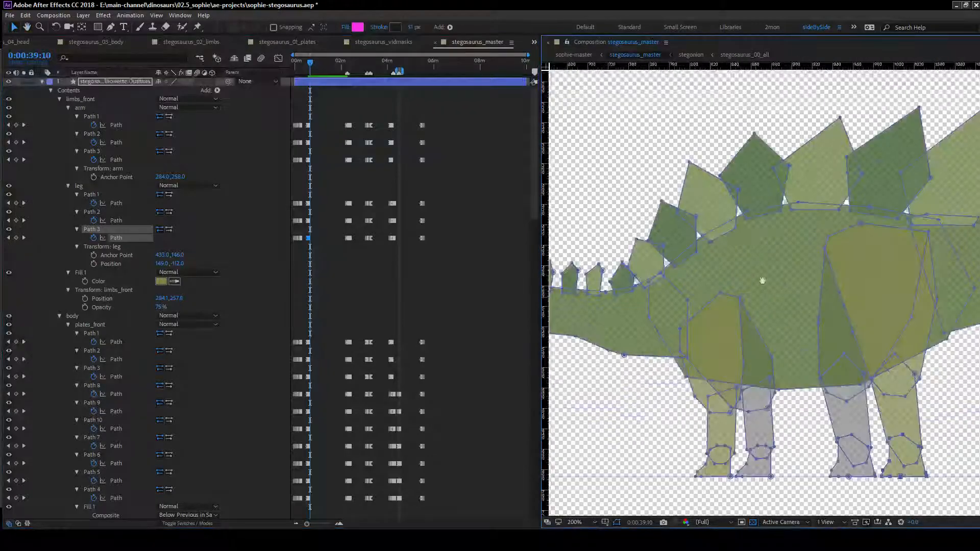
{"action": "left_click_drag", "start_coordinate": [765, 267], "coordinate": [655, 341]}
{"action": "scroll", "coordinate": [656, 341], "scroll_direction": "down", "scroll_amount": 4}
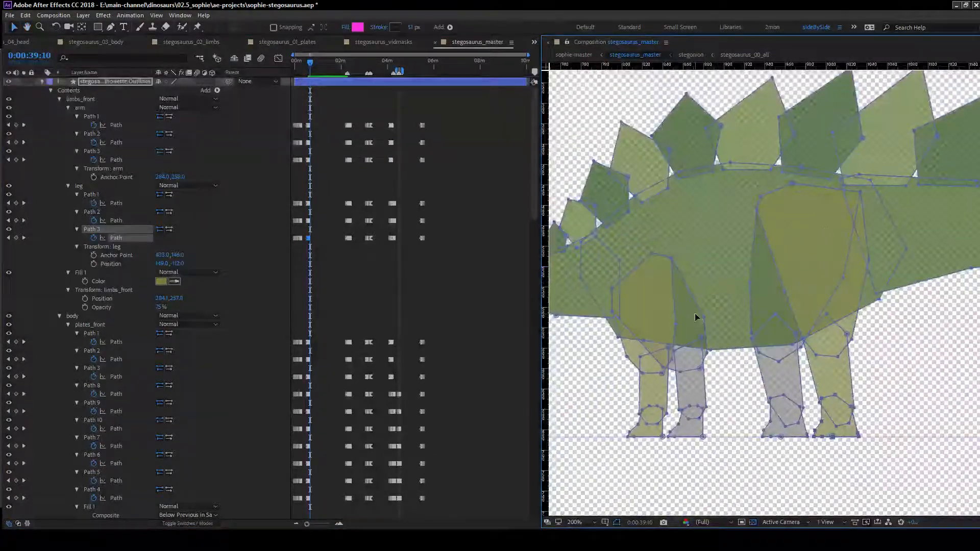
{"action": "scroll", "coordinate": [696, 311], "scroll_direction": "up", "scroll_amount": 4}
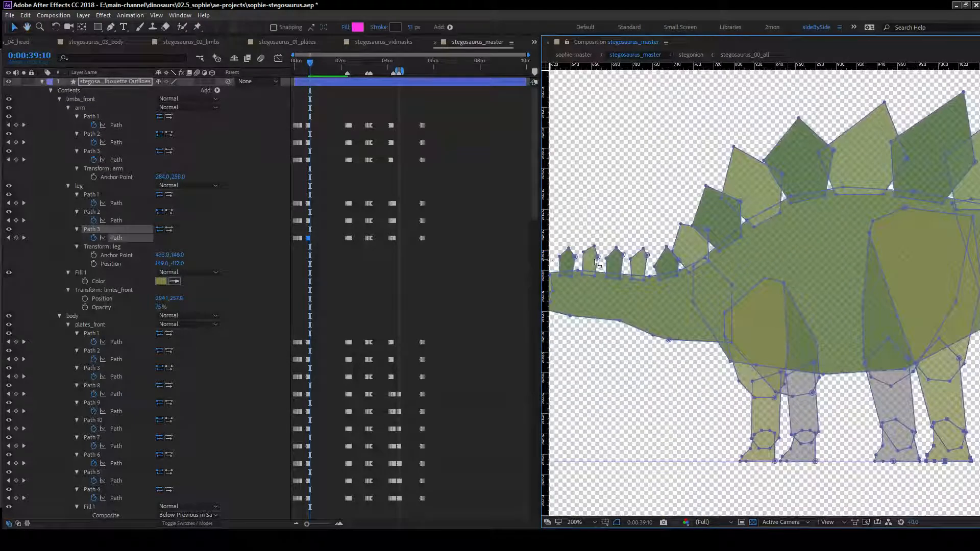
{"action": "mouse_move", "coordinate": [839, 343]}
{"action": "left_mouse_down"}
{"action": "mouse_move", "coordinate": [696, 328]}
{"action": "mouse_move", "coordinate": [689, 258]}
{"action": "mouse_move", "coordinate": [627, 323]}
{"action": "mouse_move", "coordinate": [766, 366]}
{"action": "mouse_move", "coordinate": [910, 372]}
{"action": "left_mouse_up"}
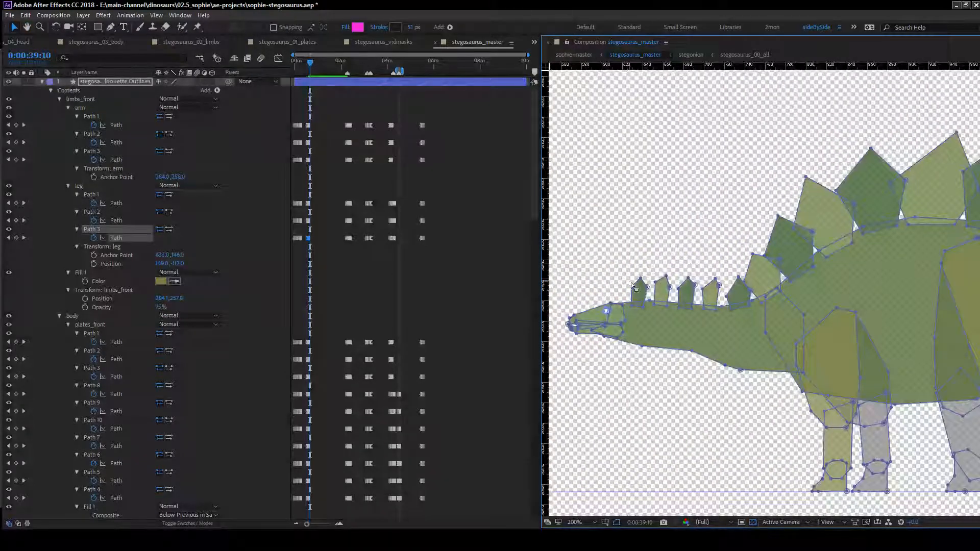
{"action": "left_click_drag", "start_coordinate": [788, 277], "coordinate": [879, 306]}
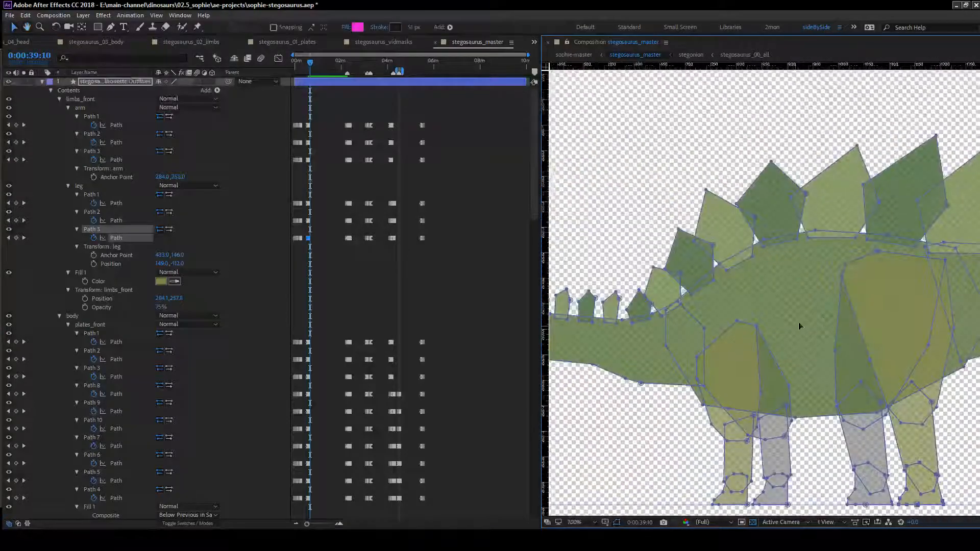
{"action": "scroll", "coordinate": [799, 325], "scroll_direction": "down", "scroll_amount": 2}
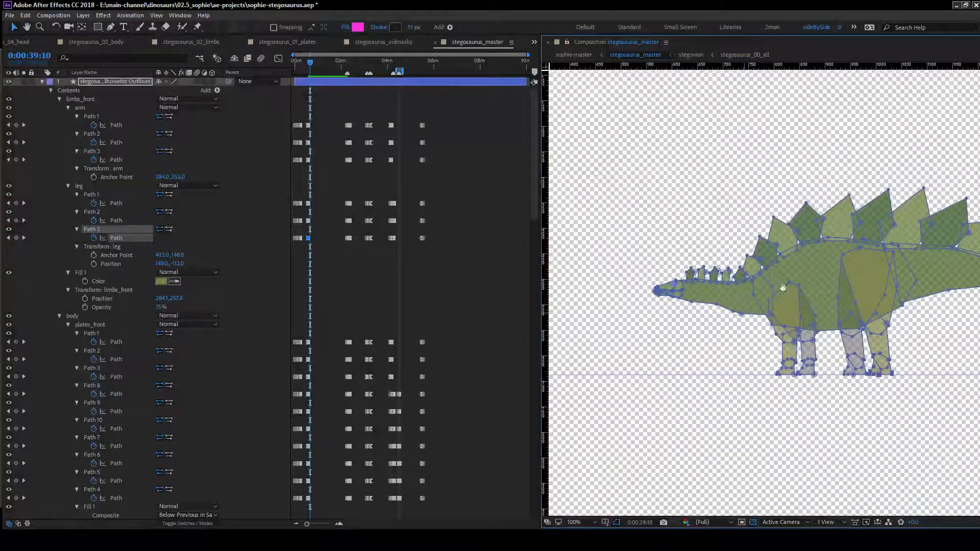
{"action": "left_click", "coordinate": [337, 280]}
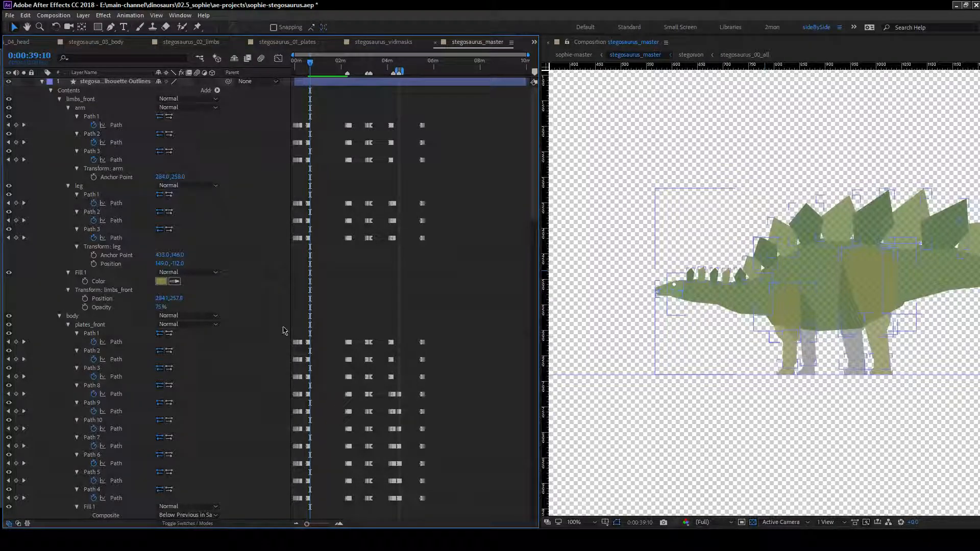
{"action": "left_click", "coordinate": [250, 117]}
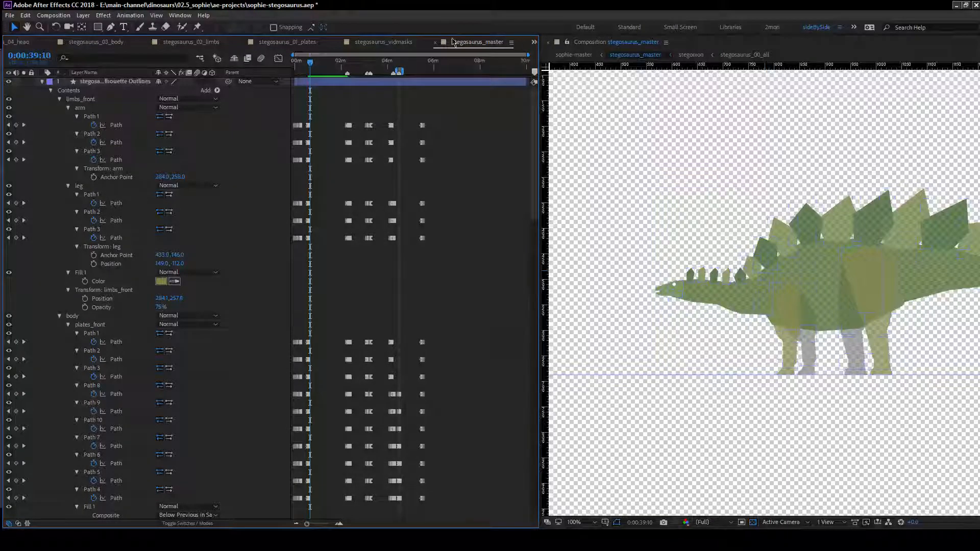
{"action": "left_click", "coordinate": [435, 43]}
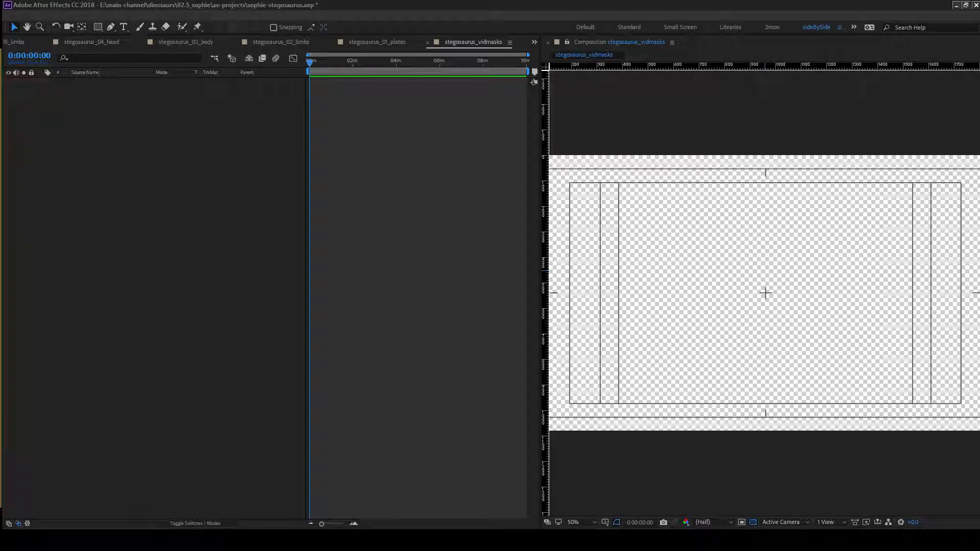
Add the stegosaurus_vidmasks composition as the top layer of the stegosaurus_06_plates precomp.
{"action": "left_click", "coordinate": [171, 185]}
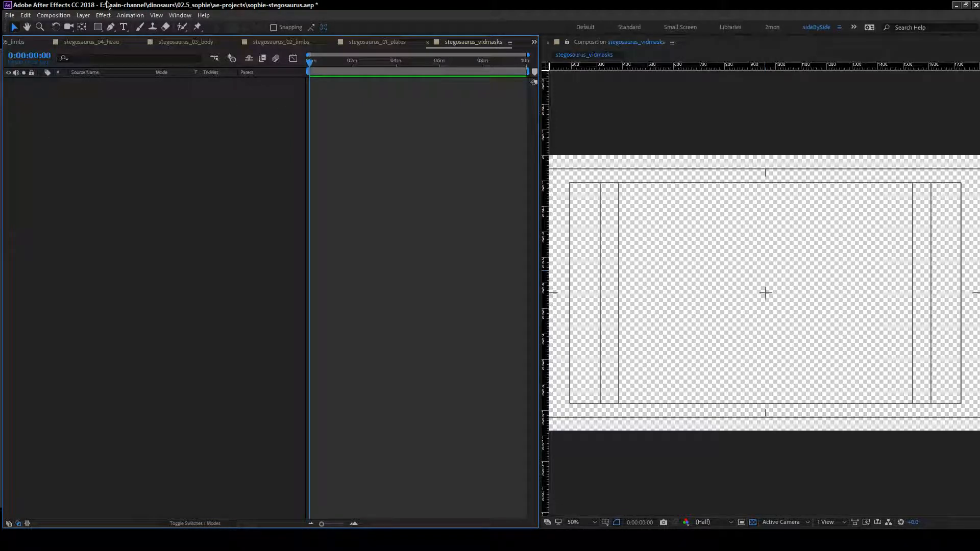
{"action": "left_click", "coordinate": [25, 42]}
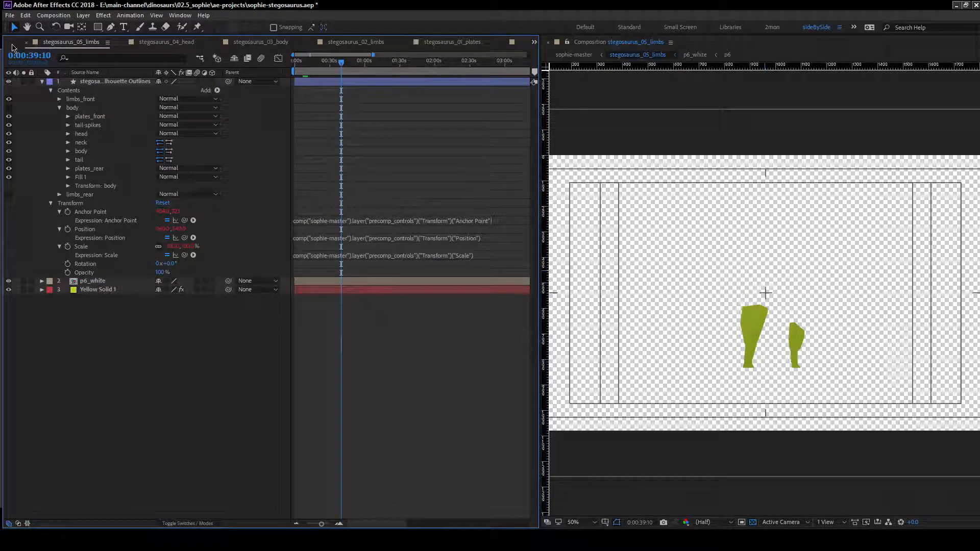
{"action": "left_click", "coordinate": [13, 44]}
{"action": "left_click", "coordinate": [15, 44]}
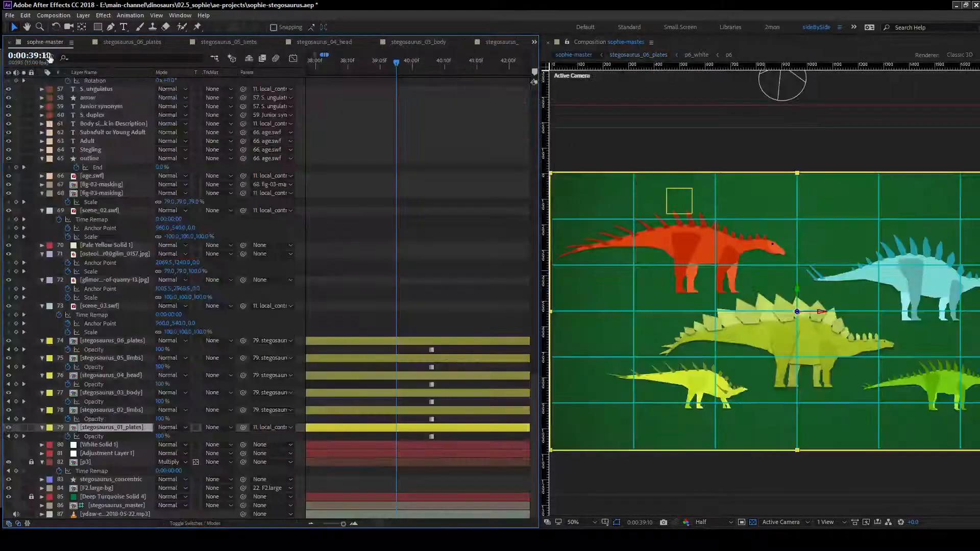
{"action": "left_click", "coordinate": [138, 44]}
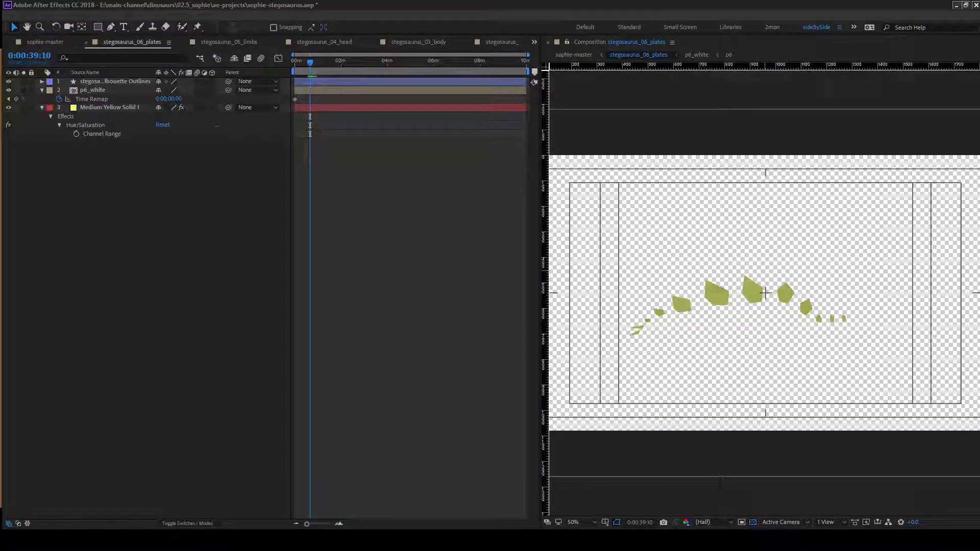
{"action": "left_click_drag", "start_coordinate": [2, 205], "coordinate": [102, 82]}
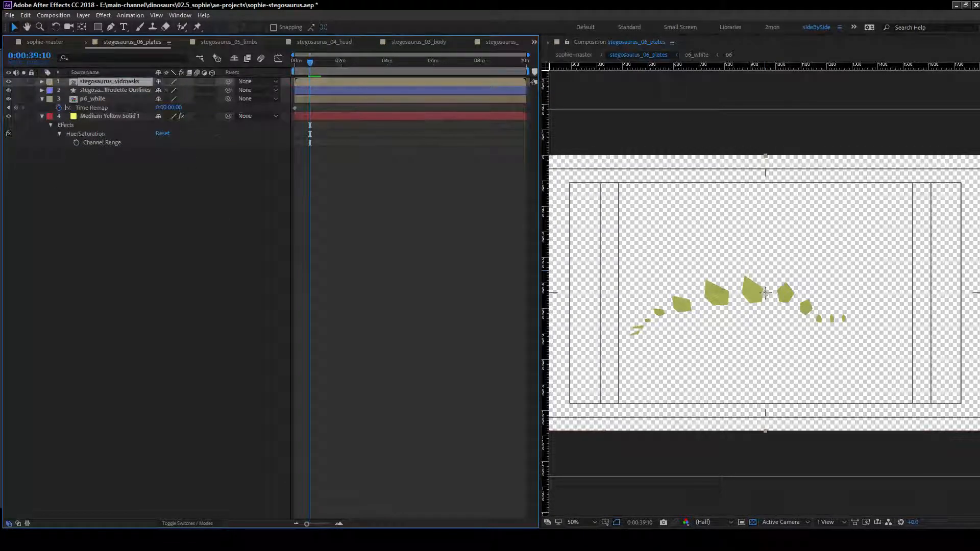
Set the blending mode of the stegosaurus_vidmasks layer in stegosaurus_06_plates to Stencil Alpha.
{"action": "left_click", "coordinate": [210, 523]}
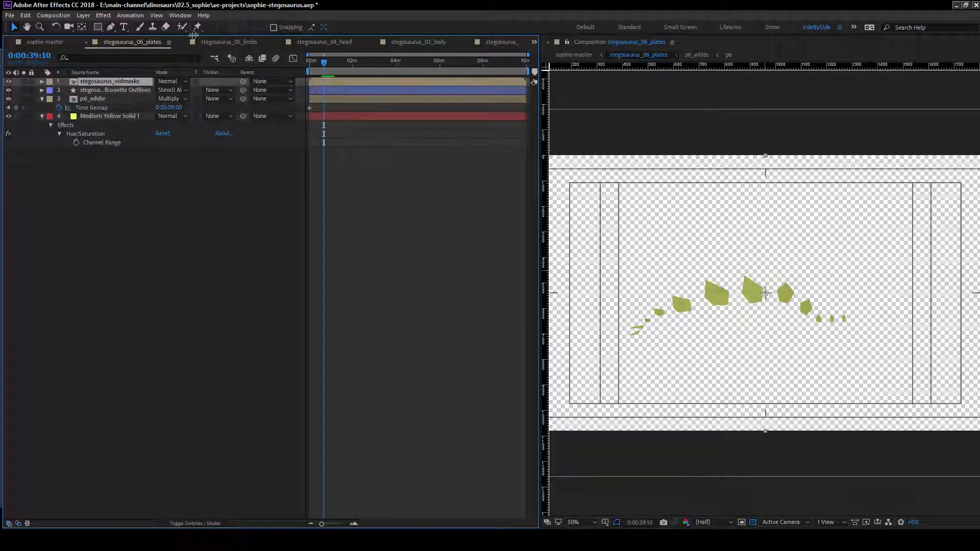
{"action": "left_click", "coordinate": [176, 83]}
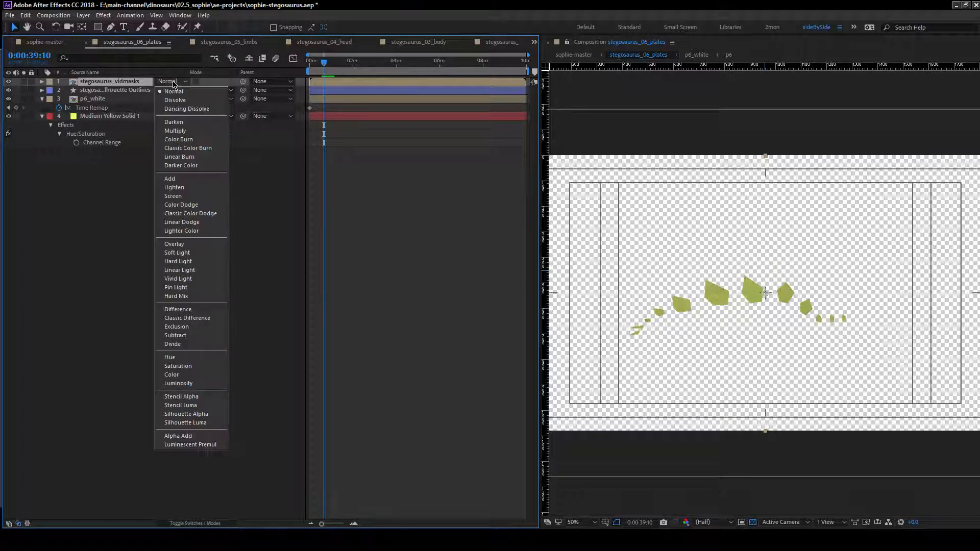
{"action": "left_click", "coordinate": [206, 398]}
Open the nested stegosaurus_vidmasks composition and add a full-frame white solid to it.
{"action": "double_click", "coordinate": [111, 81]}
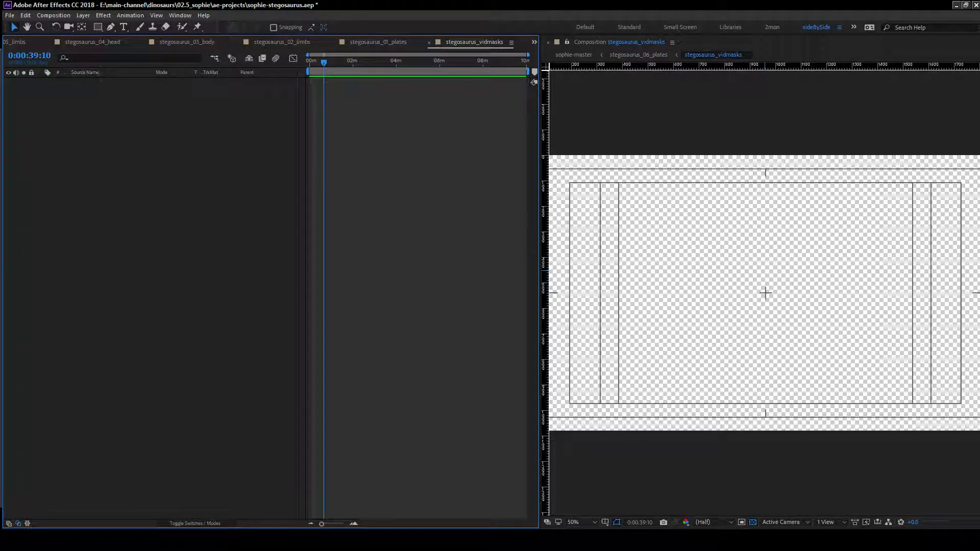
{"action": "key", "text": "alt+Tab"}
{"action": "key", "text": "Return"}
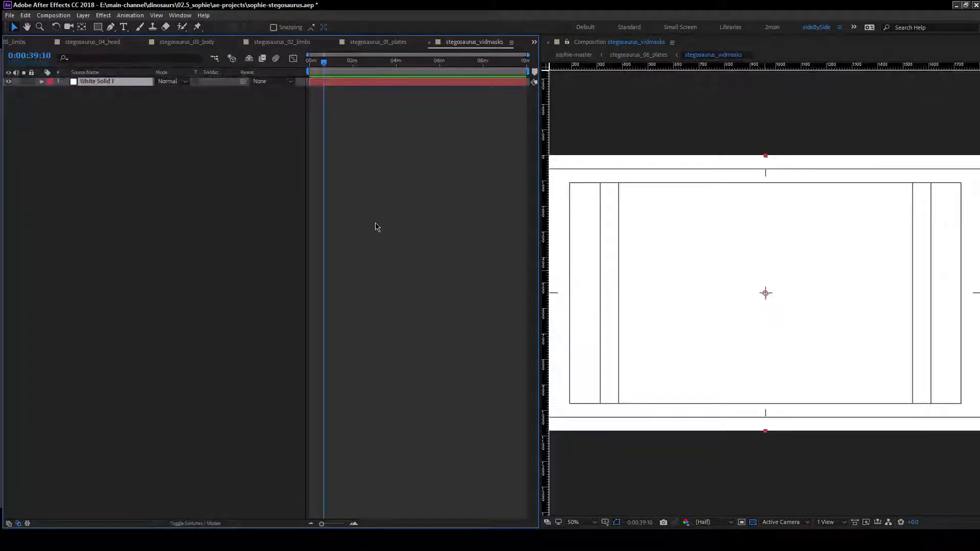
Keyframe the white solid's opacity at 100% at the start of the composition.
{"action": "key", "text": "t"}
{"action": "left_click", "coordinate": [66, 91]}
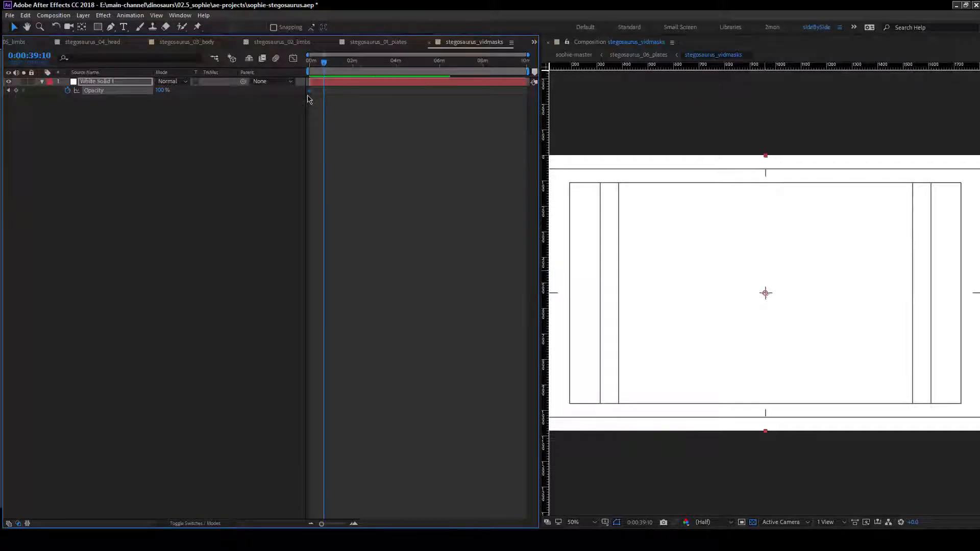
{"action": "left_click", "coordinate": [69, 142]}
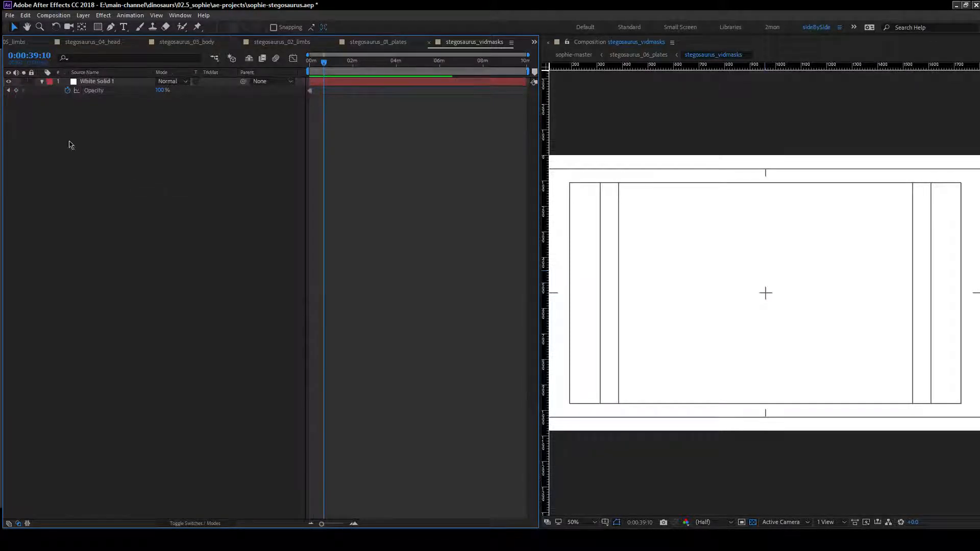
Set the time to 0:00:40:01 in sophie-master, where its dinos_tr03__vidmask layers begin, and reopen stegosaurus_vidmasks through stegosaurus_06_plates.
{"action": "left_click", "coordinate": [11, 44]}
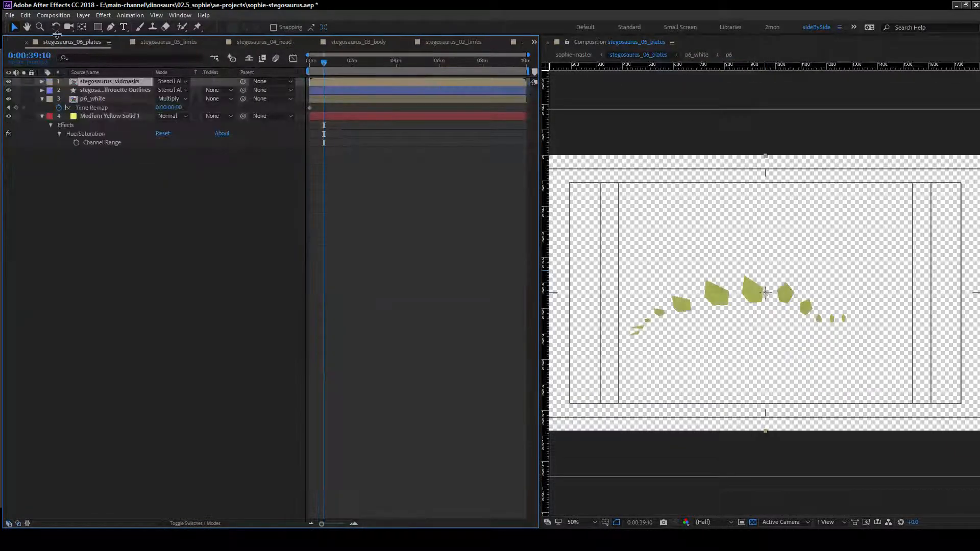
{"action": "left_click", "coordinate": [13, 46]}
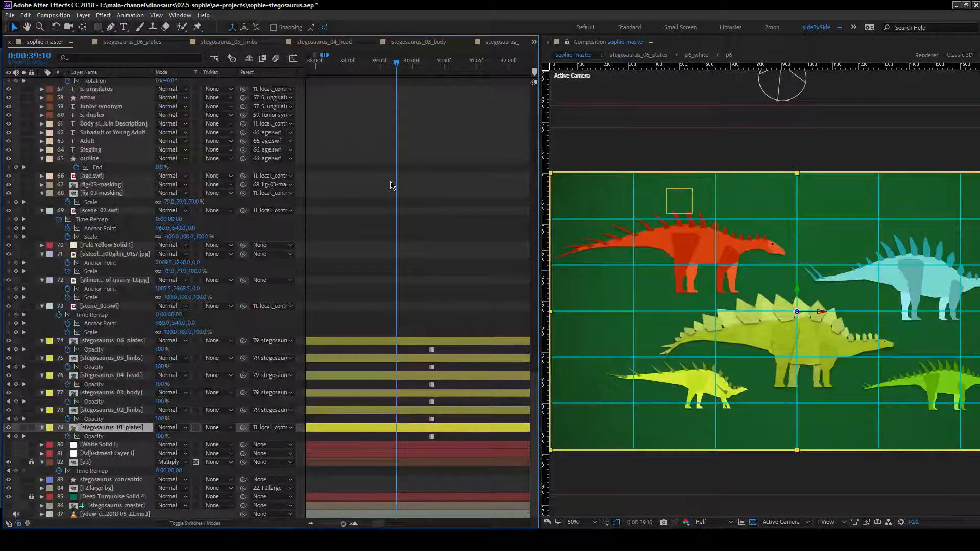
{"action": "scroll", "coordinate": [421, 238], "scroll_direction": "up", "scroll_amount": 10}
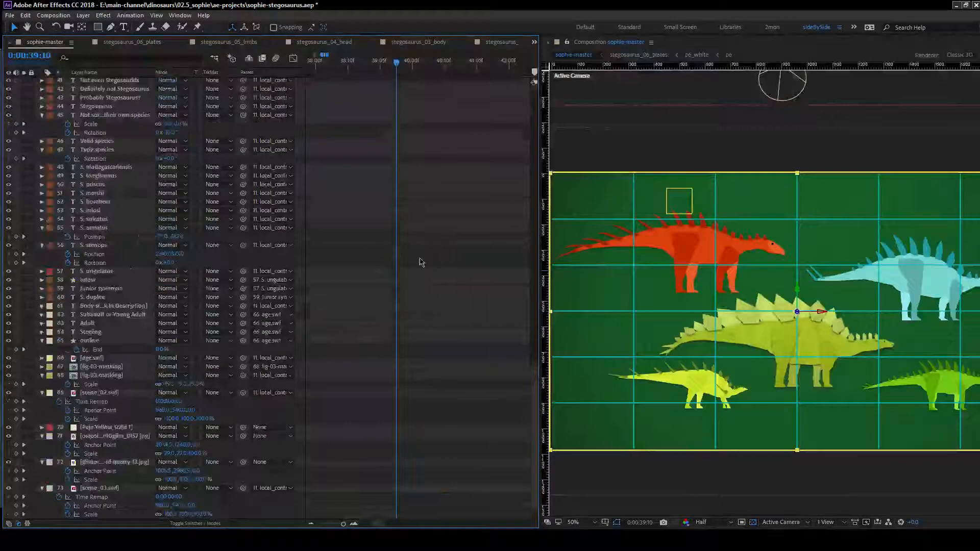
{"action": "left_click", "coordinate": [413, 62]}
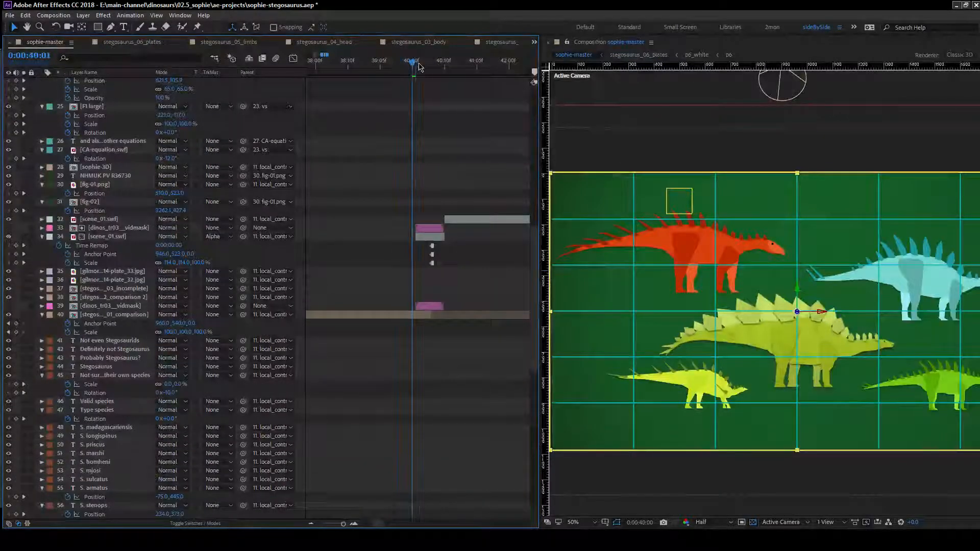
{"action": "left_click", "coordinate": [428, 308]}
{"action": "scroll", "coordinate": [513, 339], "scroll_direction": "down", "scroll_amount": 10}
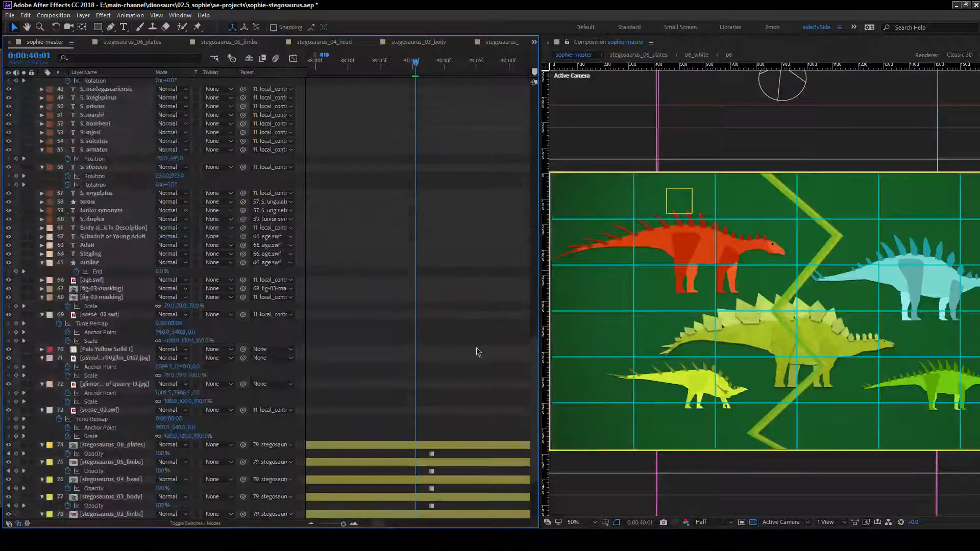
{"action": "double_click", "coordinate": [105, 445]}
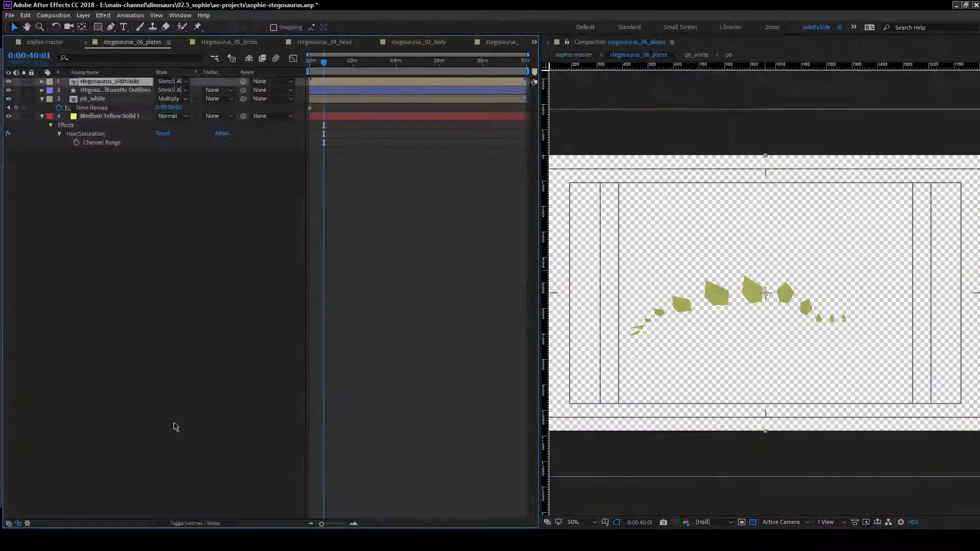
{"action": "double_click", "coordinate": [115, 82]}
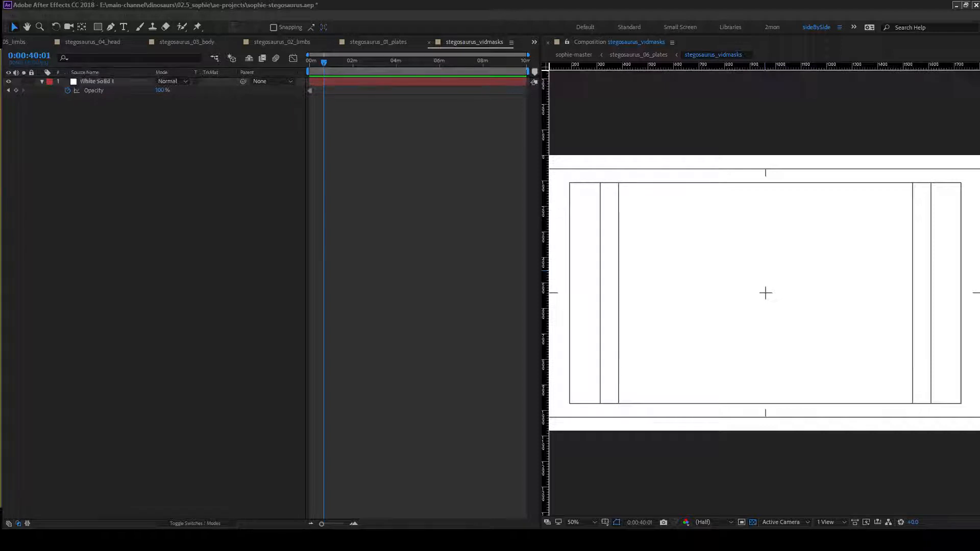
Add dinos_tr03__vidmask above the white solid in stegosaurus_vidmasks, starting at 0:00:40:01.
{"action": "left_click_drag", "start_coordinate": [2, 127], "coordinate": [103, 81]}
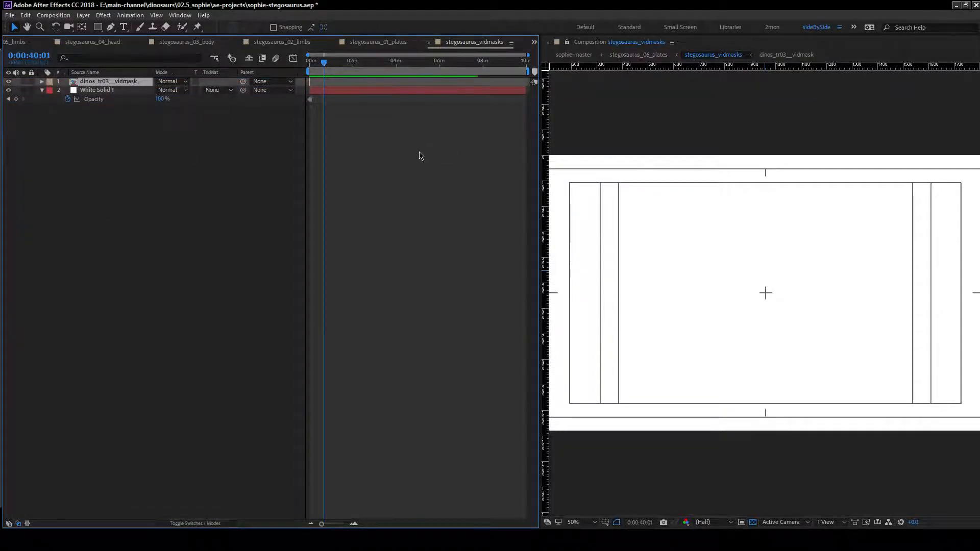
{"action": "left_click", "coordinate": [353, 523]}
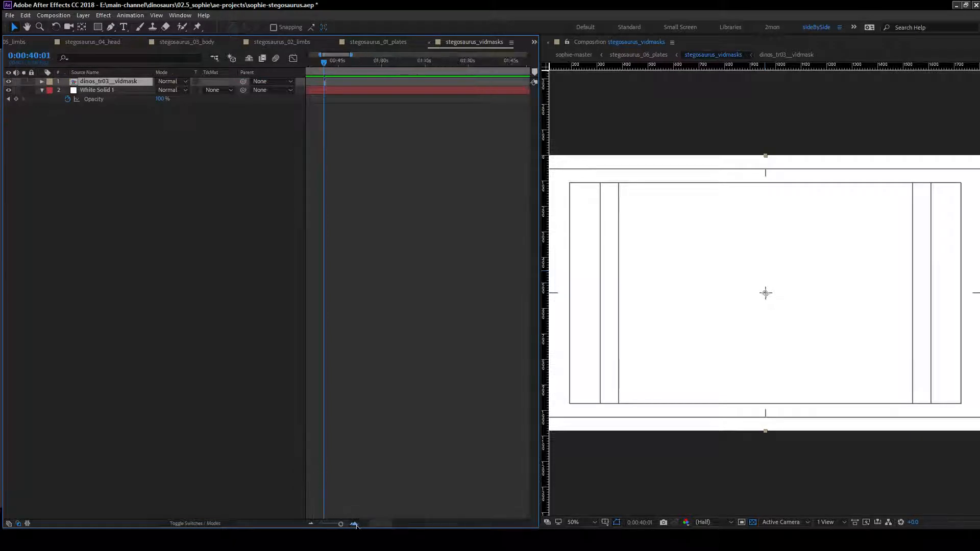
{"action": "left_click", "coordinate": [354, 523]}
{"action": "left_click", "coordinate": [354, 523]}
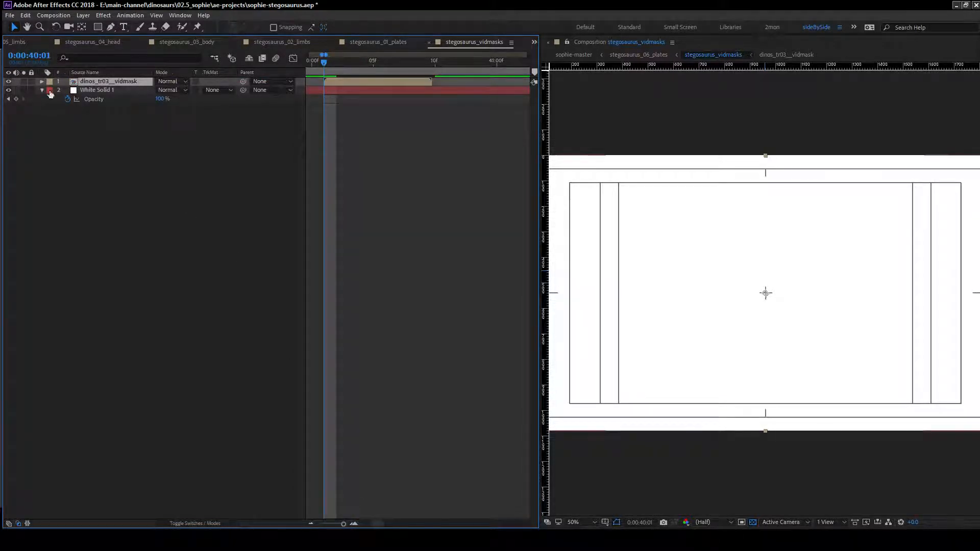
Keyframe the white solid's opacity at 0% at 0:00:40:01 in stegosaurus_vidmasks.
{"action": "left_click", "coordinate": [16, 99]}
{"action": "left_click_drag", "start_coordinate": [161, 99], "coordinate": [102, 101]}
{"action": "left_click", "coordinate": [232, 196]}
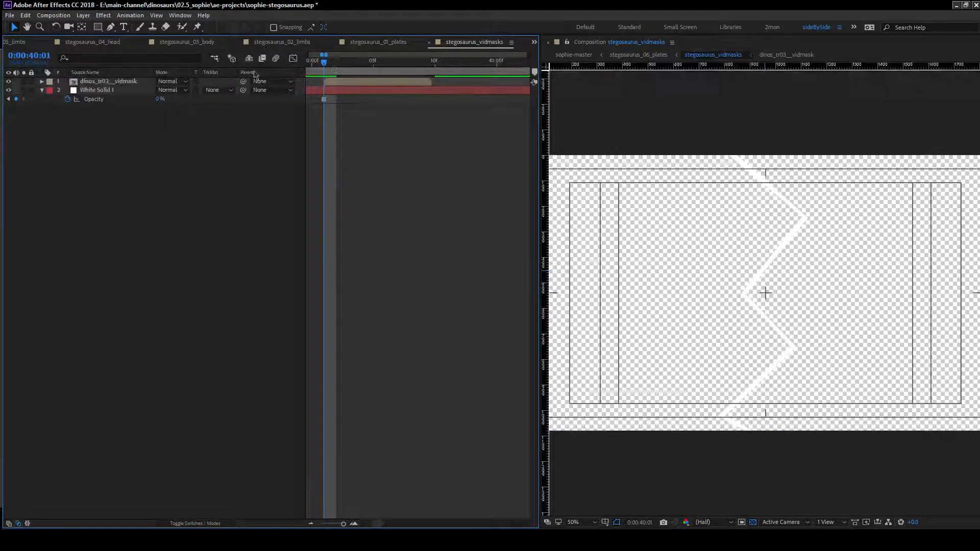
Keyframe the white solid's opacity at 100% at 0:00:40:10, just after the dinos_tr03__vidmask layer ends.
{"action": "left_click", "coordinate": [427, 63]}
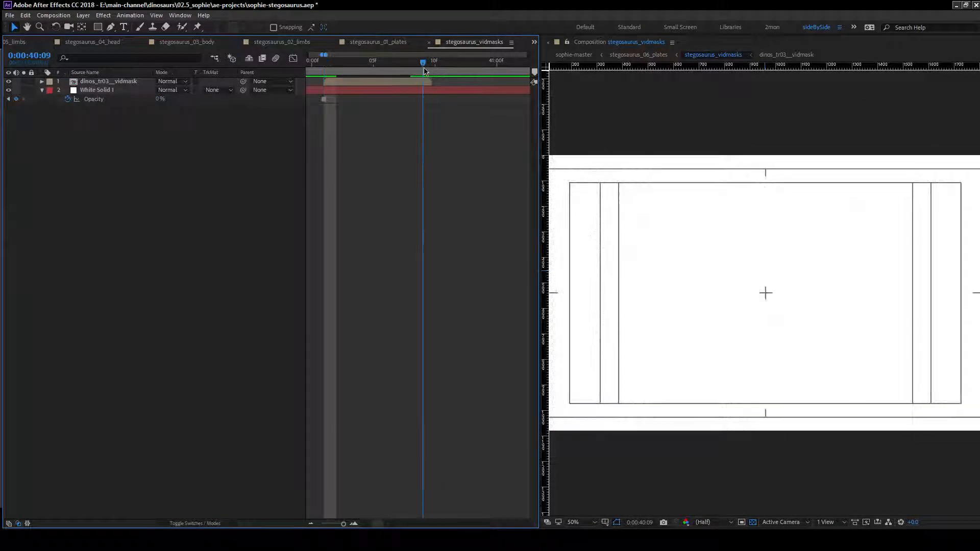
{"action": "key", "text": "Page_Down"}
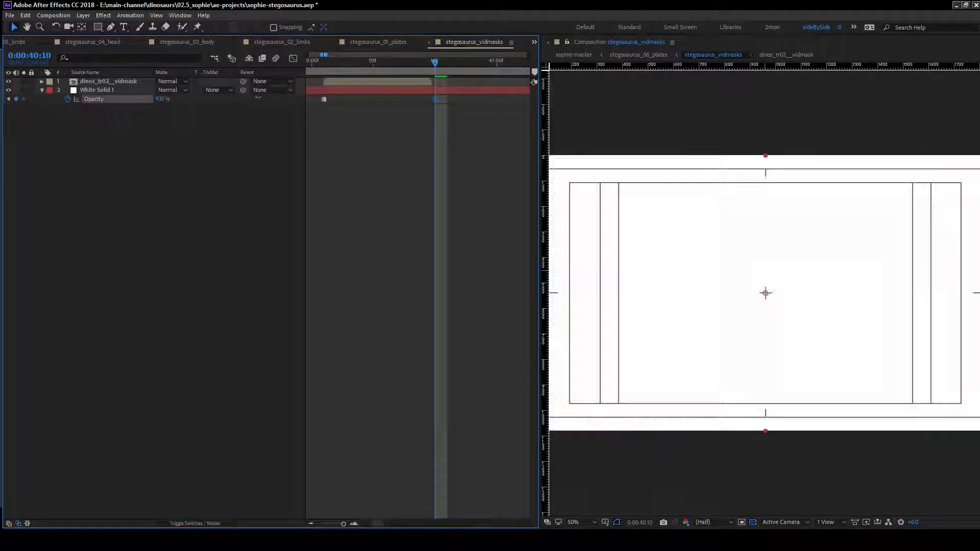
{"action": "left_click_drag", "start_coordinate": [160, 99], "coordinate": [373, 129]}
{"action": "left_click", "coordinate": [373, 129]}
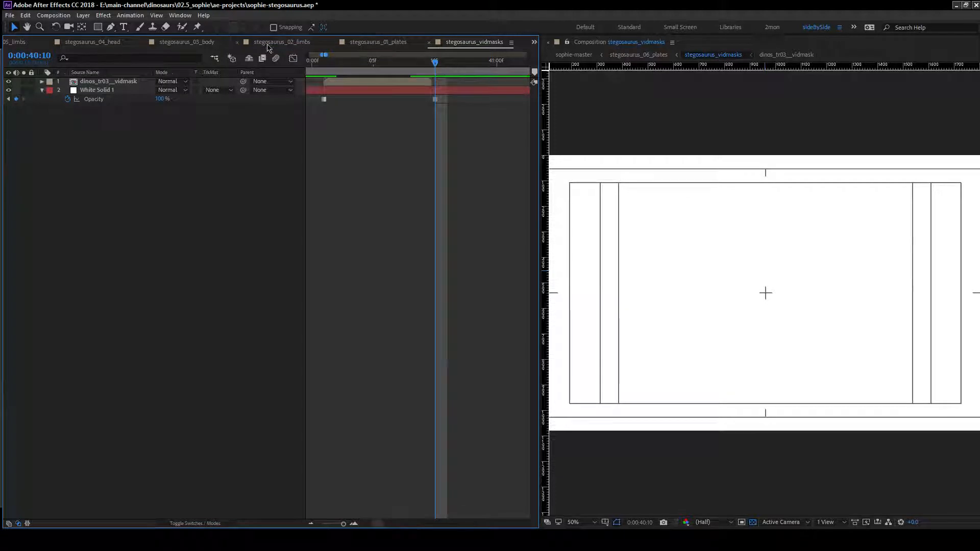
Review the masked plates in stegosaurus_06_plates, and reopen stegosaurus_vidmasks to scrub through the matte transition up to 0:00:40:04.
{"action": "left_click", "coordinate": [25, 43]}
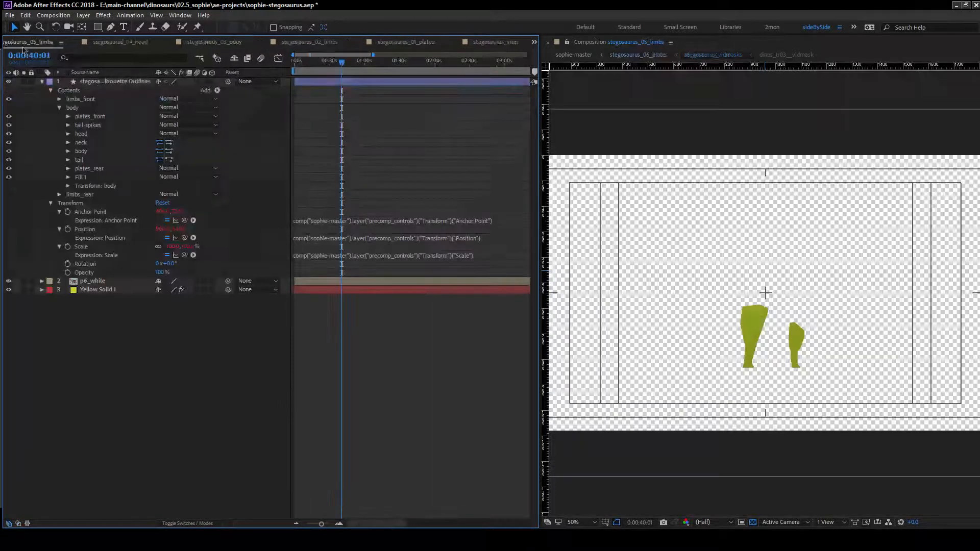
{"action": "left_click", "coordinate": [12, 43]}
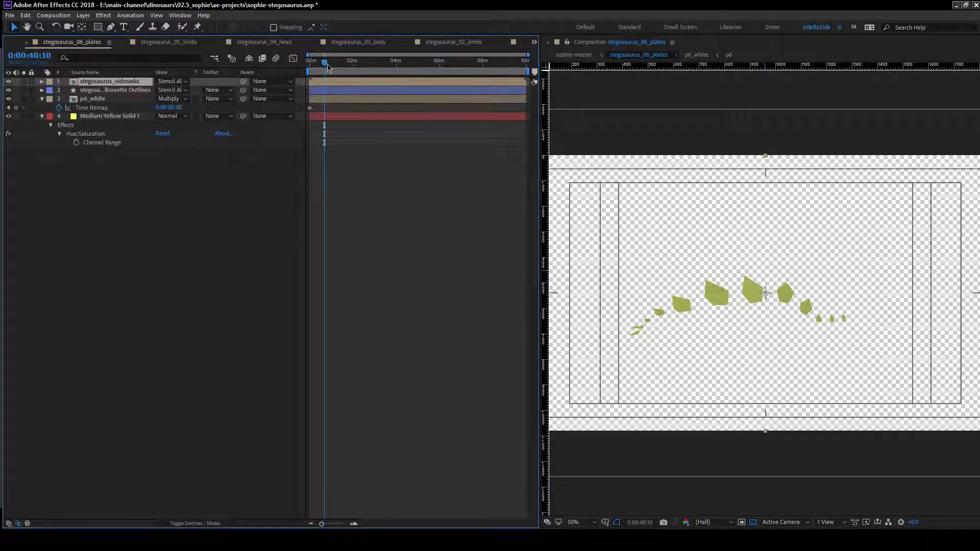
{"action": "left_click_drag", "start_coordinate": [326, 66], "coordinate": [326, 66]}
{"action": "double_click", "coordinate": [113, 83]}
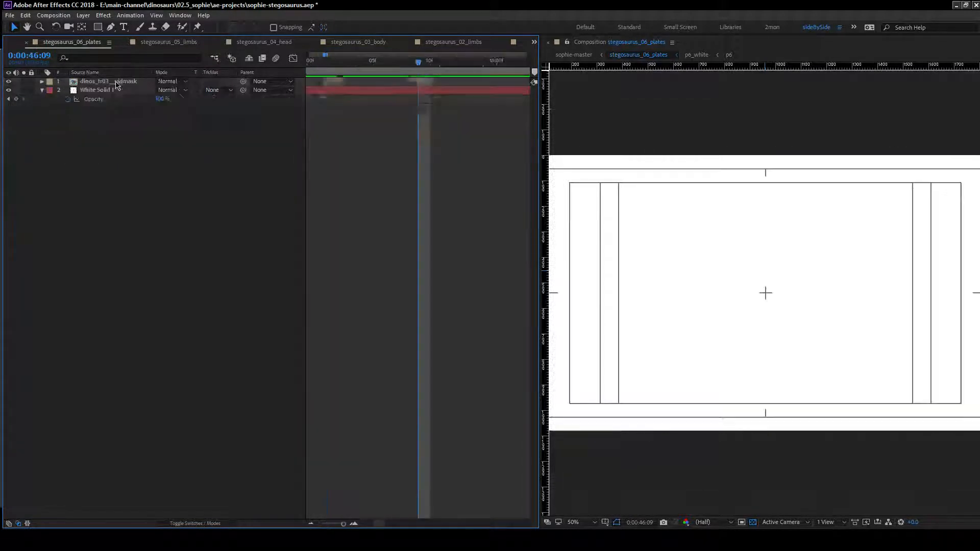
{"action": "mouse_move", "coordinate": [347, 526]}
{"action": "left_mouse_down"}
{"action": "mouse_move", "coordinate": [334, 526]}
{"action": "mouse_move", "coordinate": [343, 525]}
{"action": "left_mouse_up"}
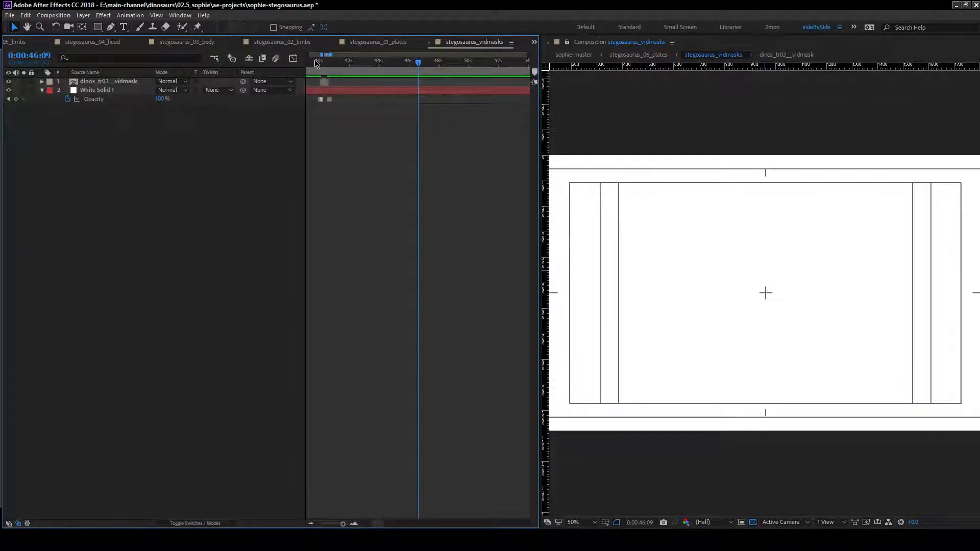
{"action": "left_click_drag", "start_coordinate": [316, 62], "coordinate": [326, 65]}
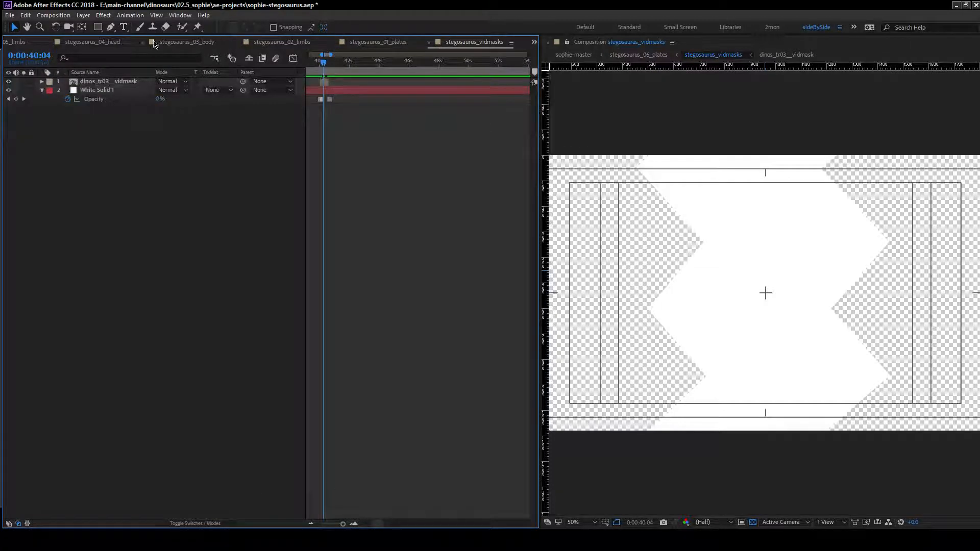
Solo the stegosaurus_06_plates layer in sophie-master and examine its masking up to 0:00:40:05.
{"action": "scroll", "coordinate": [155, 44], "scroll_direction": "up", "scroll_amount": 3}
{"action": "scroll", "coordinate": [155, 44], "scroll_direction": "up", "scroll_amount": 2}
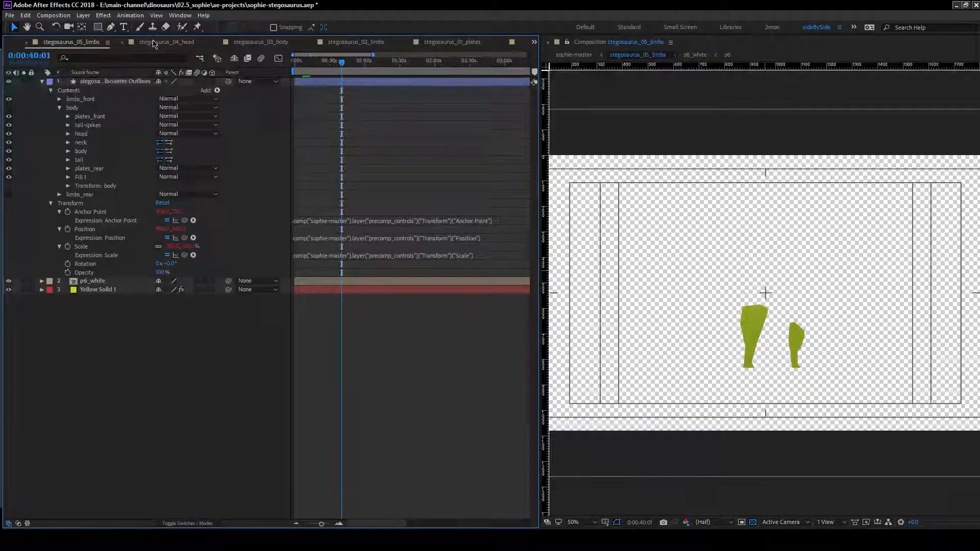
{"action": "scroll", "coordinate": [153, 45], "scroll_direction": "up", "scroll_amount": 2}
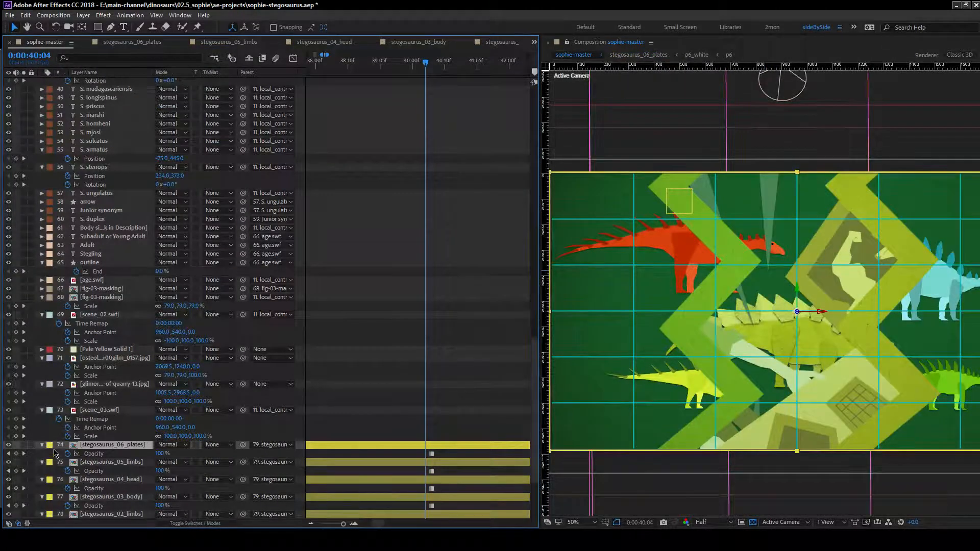
{"action": "left_click", "coordinate": [24, 445]}
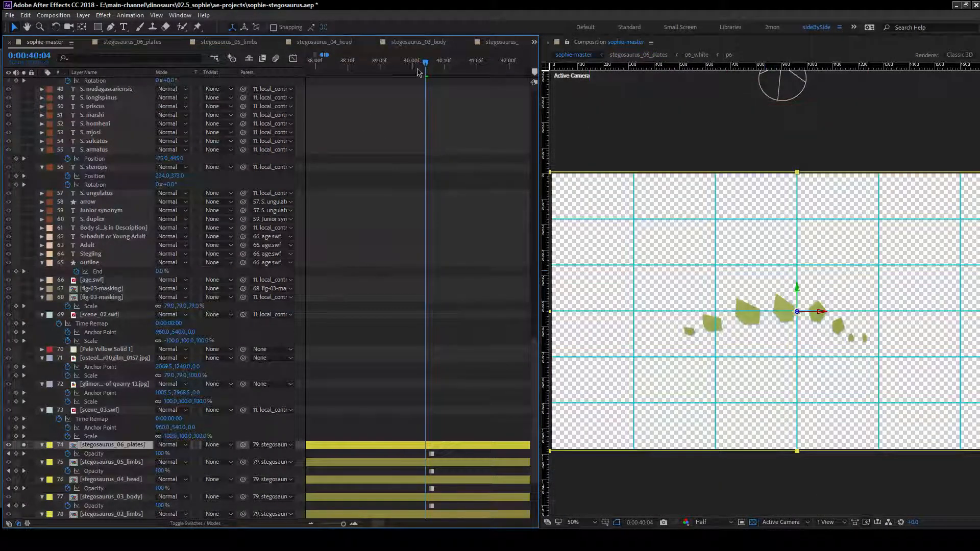
{"action": "left_click_drag", "start_coordinate": [428, 65], "coordinate": [429, 64]}
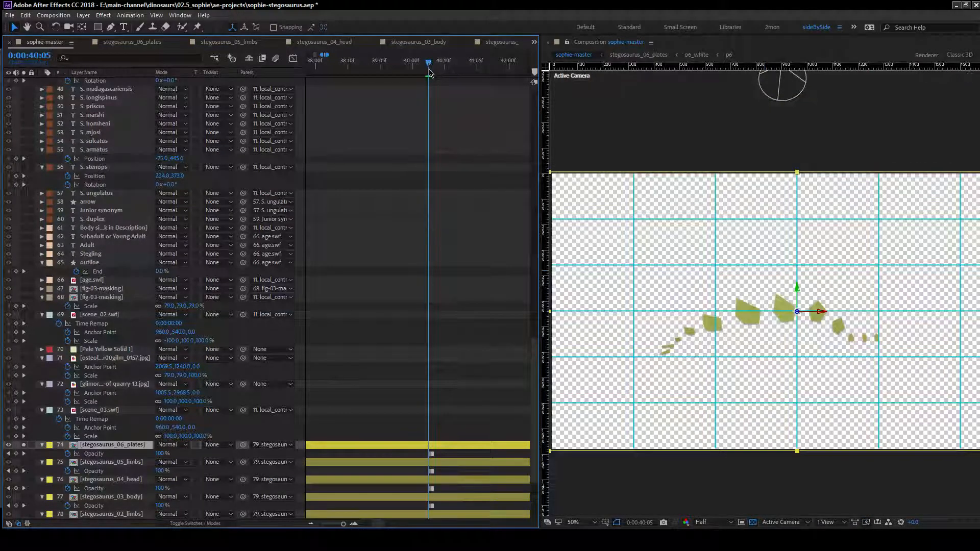
Open the stegosaurus_02_limbs composition.
{"action": "left_click", "coordinate": [494, 44]}
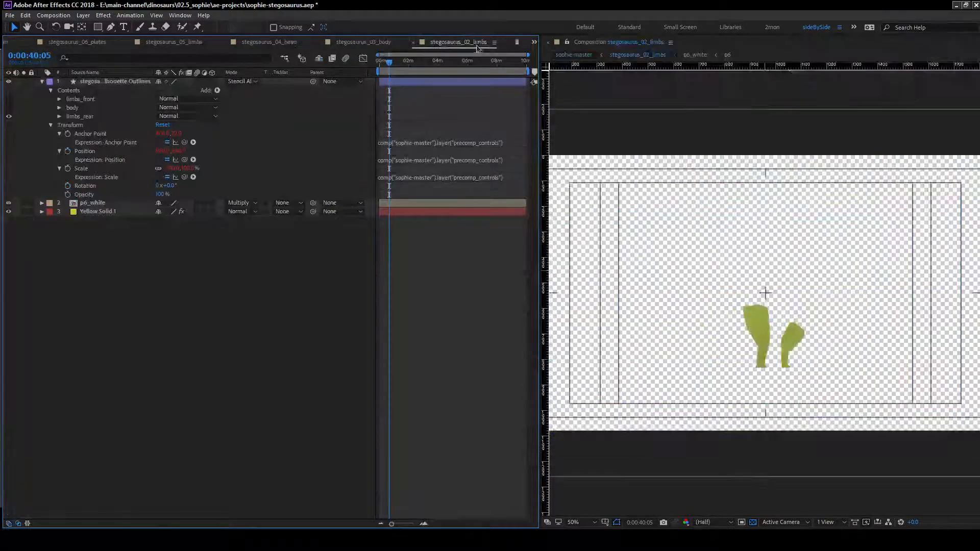
In the stegosaurus_vidmasks composition, clear White Solid 1's opacity keyframes and add a new 100% opacity keyframe.
{"action": "left_click", "coordinate": [534, 42]}
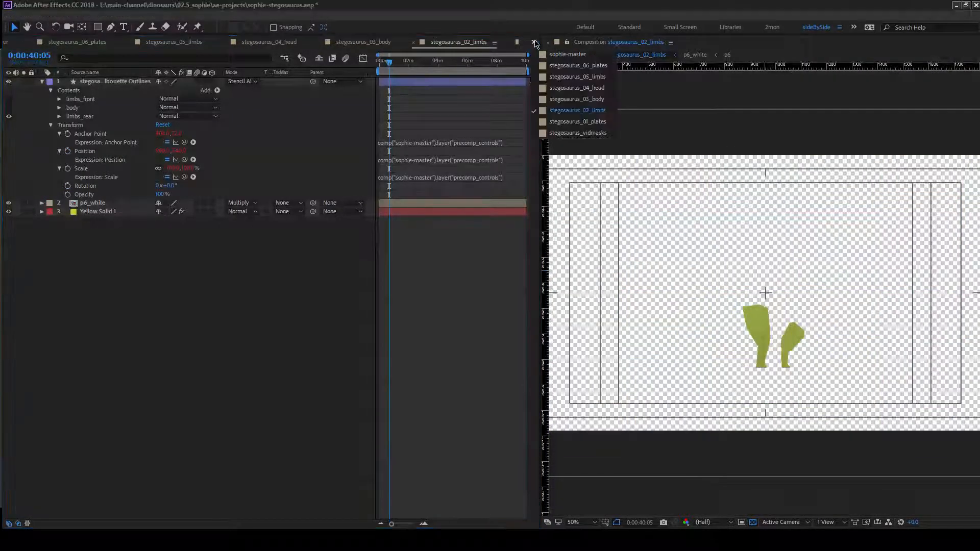
{"action": "left_click", "coordinate": [594, 133]}
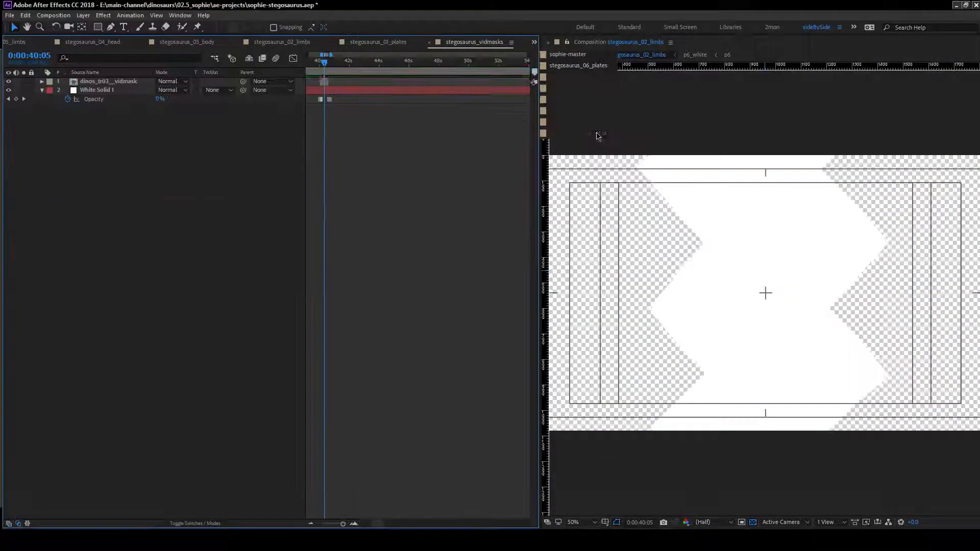
{"action": "left_click", "coordinate": [105, 83]}
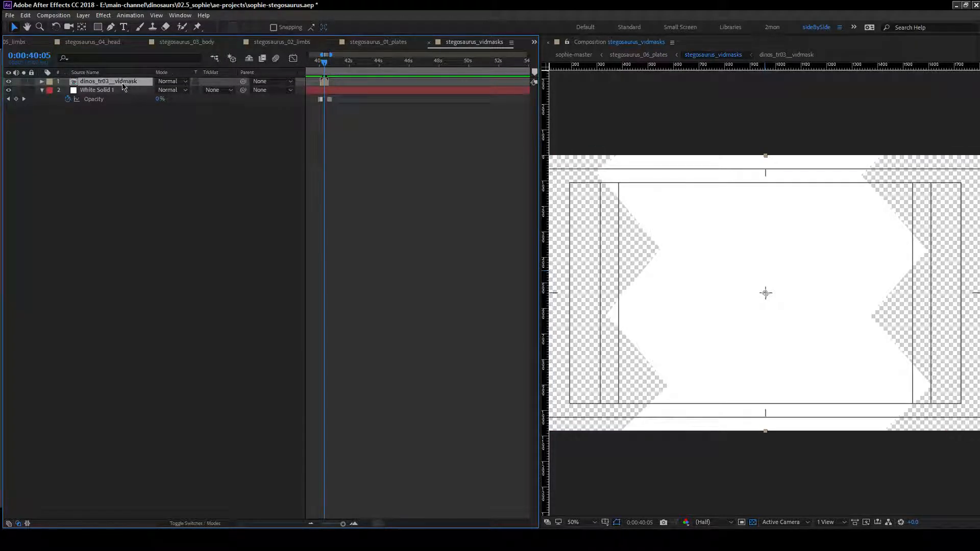
{"action": "left_click", "coordinate": [68, 100]}
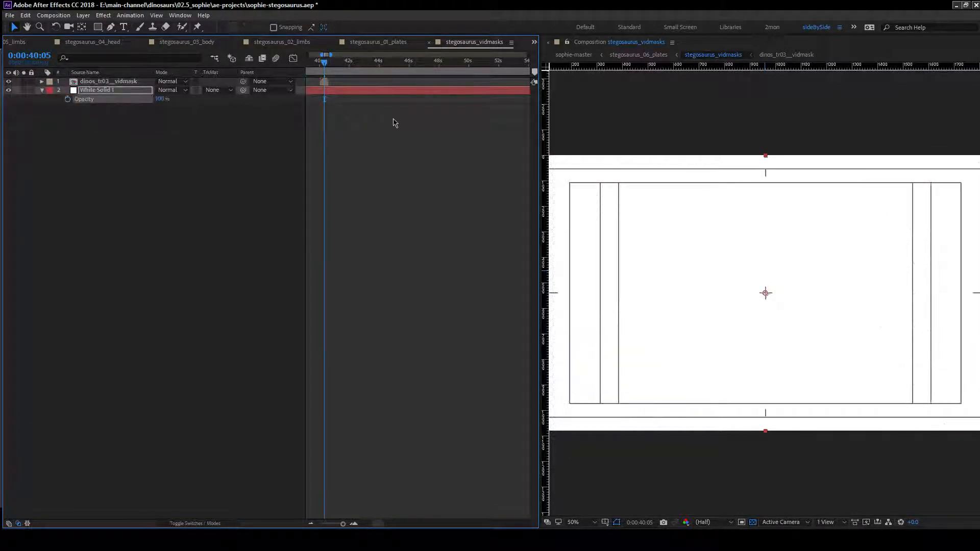
{"action": "left_click", "coordinate": [67, 99]}
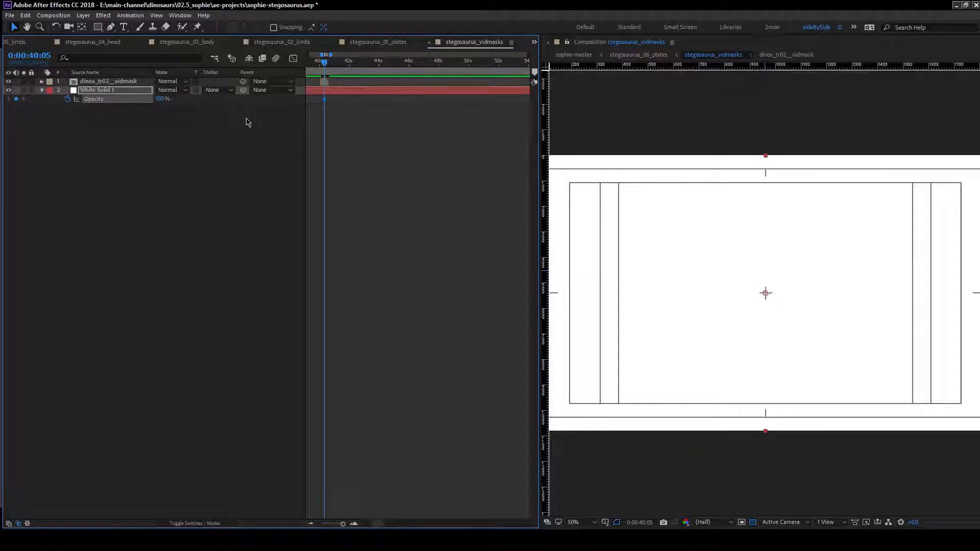
Move White Solid 1's opacity keyframe to the very start of the composition.
{"action": "left_click_drag", "start_coordinate": [376, 524], "coordinate": [336, 523]}
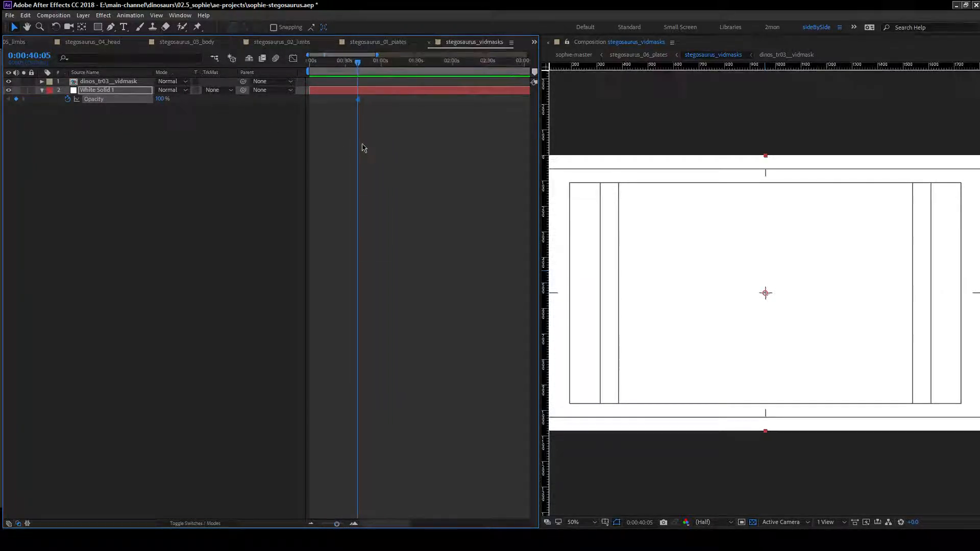
{"action": "left_click_drag", "start_coordinate": [358, 104], "coordinate": [311, 105]}
{"action": "left_click", "coordinate": [353, 524]}
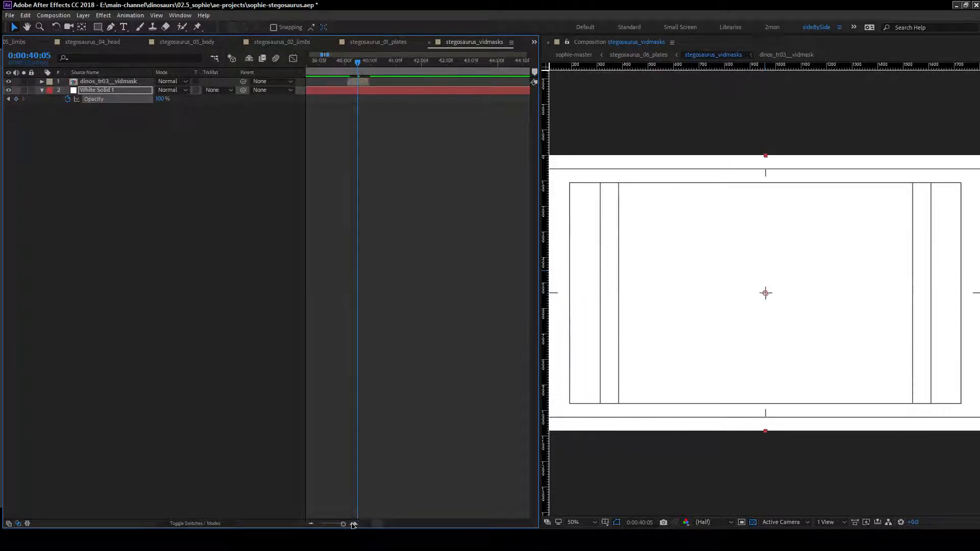
Set the dinos_tr03__vidmask layer's blending mode to Silhouette Alpha and scrub the mask animation through to 0:00:40:10.
{"action": "left_click", "coordinate": [132, 202]}
{"action": "left_click", "coordinate": [108, 82]}
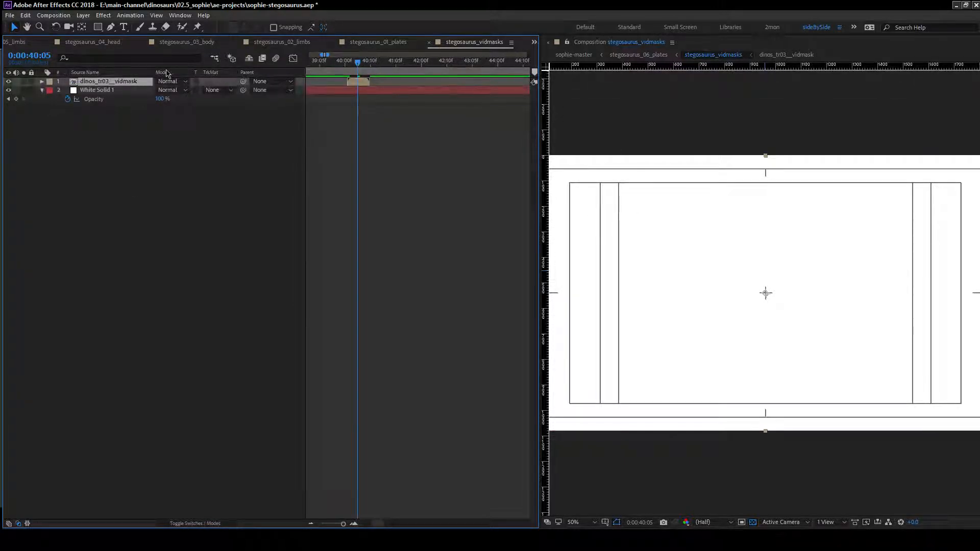
{"action": "left_click", "coordinate": [221, 524]}
{"action": "left_click", "coordinate": [193, 525]}
{"action": "left_click", "coordinate": [172, 81]}
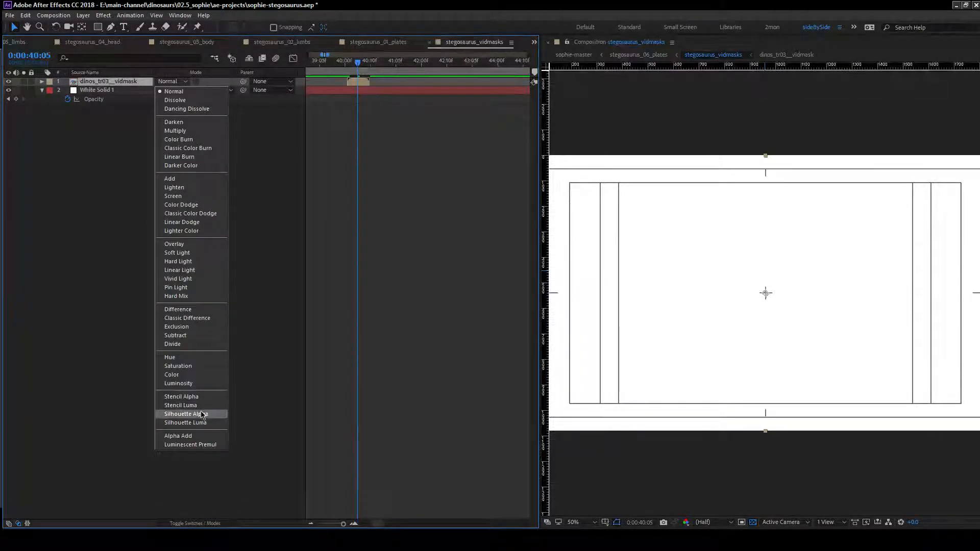
{"action": "left_click", "coordinate": [202, 414]}
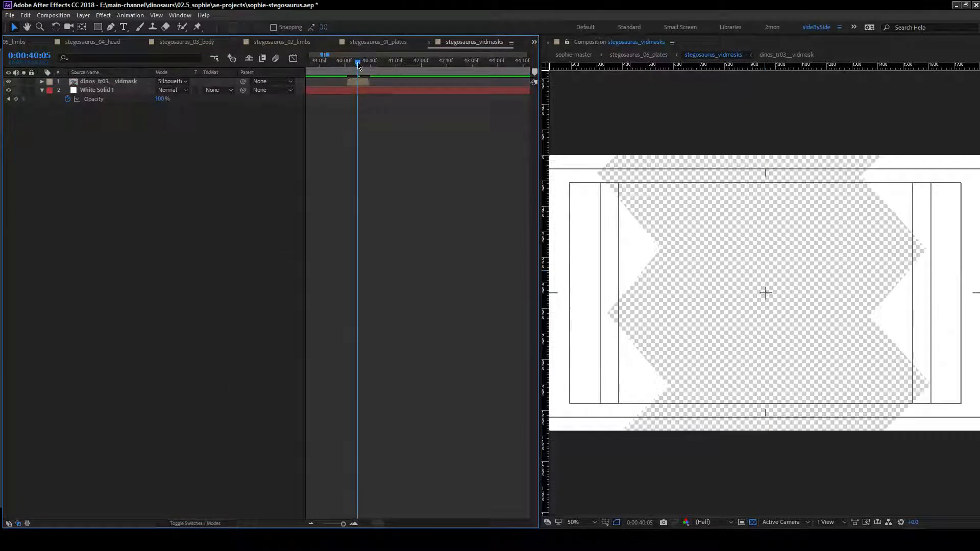
{"action": "mouse_move", "coordinate": [358, 65]}
{"action": "left_mouse_down"}
{"action": "mouse_move", "coordinate": [337, 65]}
{"action": "mouse_move", "coordinate": [372, 66]}
{"action": "mouse_move", "coordinate": [344, 65]}
{"action": "mouse_move", "coordinate": [371, 79]}
{"action": "left_mouse_up"}
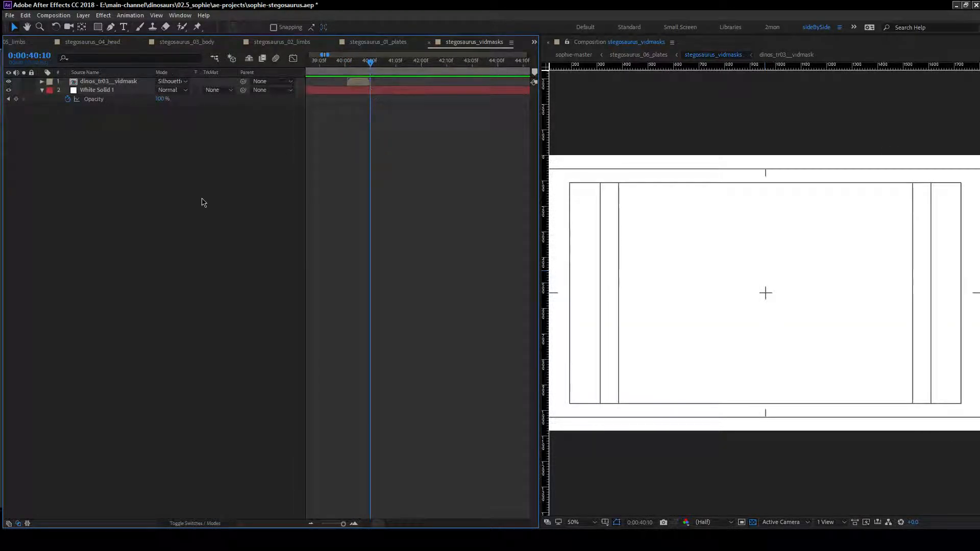
Inspect the masked plates in the stegosaurus_06_plates composition past the transition, around 0:01:21:13.
{"action": "left_click", "coordinate": [15, 41]}
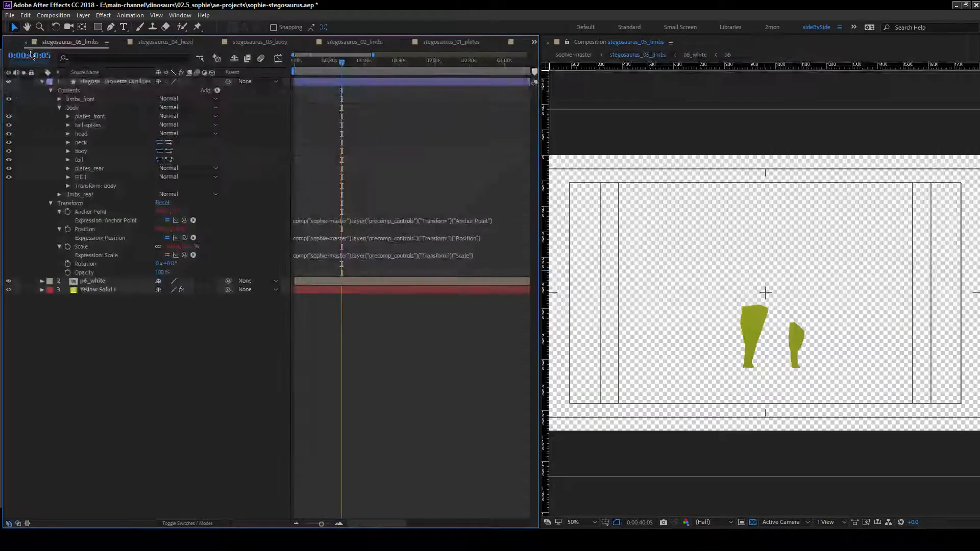
{"action": "left_click", "coordinate": [11, 42]}
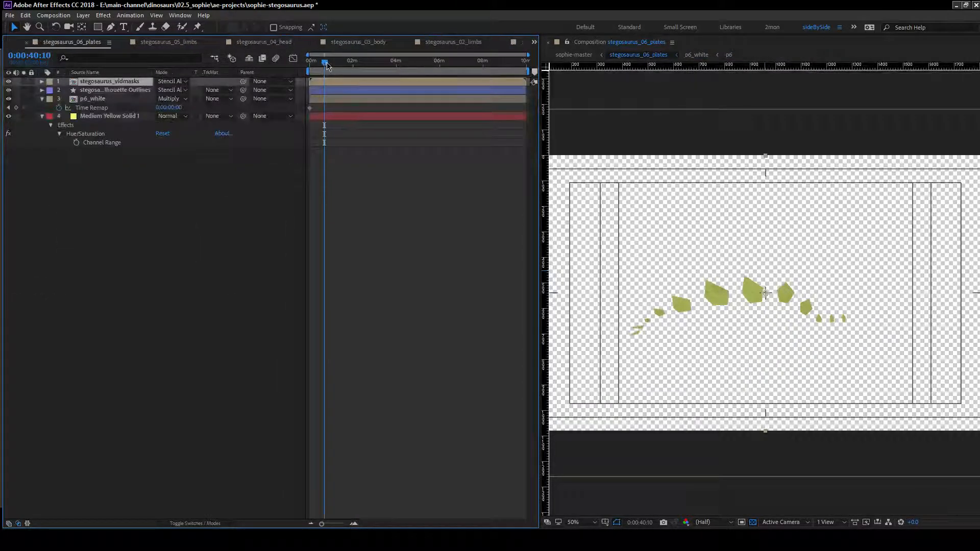
{"action": "mouse_move", "coordinate": [326, 65]}
{"action": "left_mouse_down"}
{"action": "mouse_move", "coordinate": [315, 66]}
{"action": "mouse_move", "coordinate": [368, 68]}
{"action": "mouse_move", "coordinate": [339, 67]}
{"action": "left_mouse_up"}
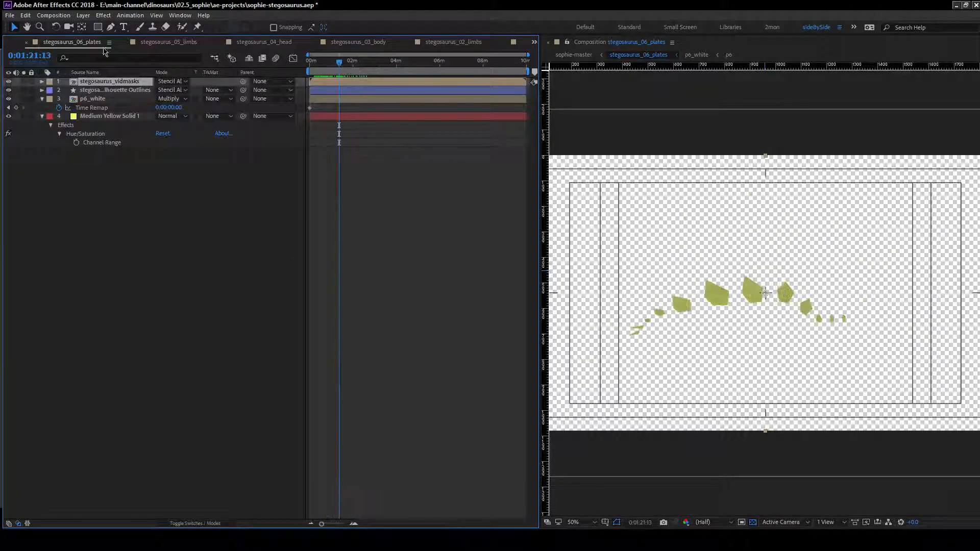
In sophie-master, examine the soloed stegosaurus_06_plates layer at the zigzag transition, around 0:00:40:02.
{"action": "left_click", "coordinate": [13, 45]}
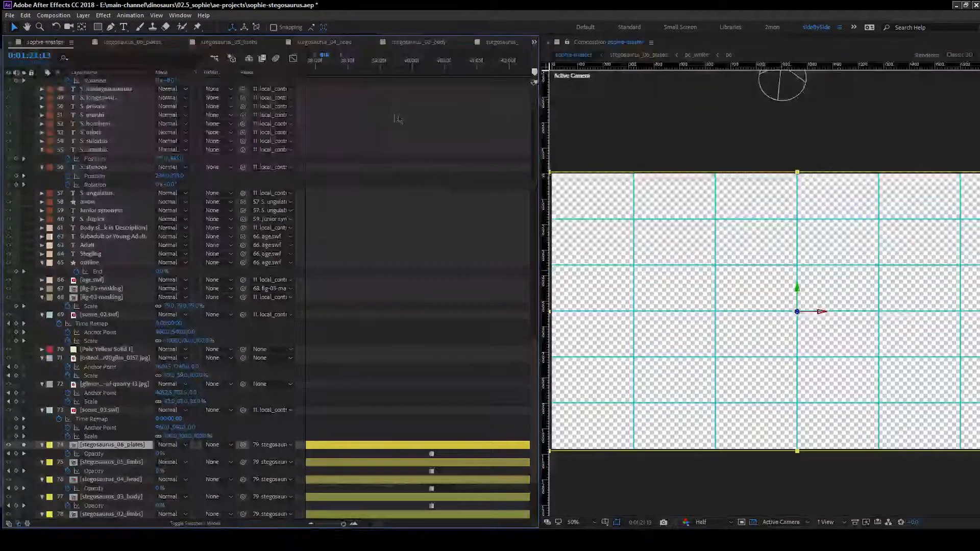
{"action": "left_click", "coordinate": [310, 524]}
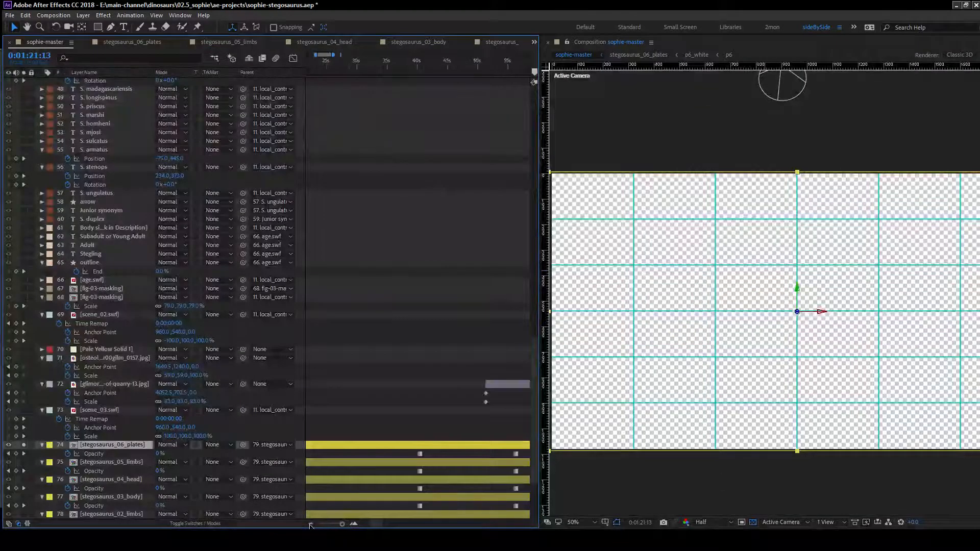
{"action": "left_click", "coordinate": [311, 524]}
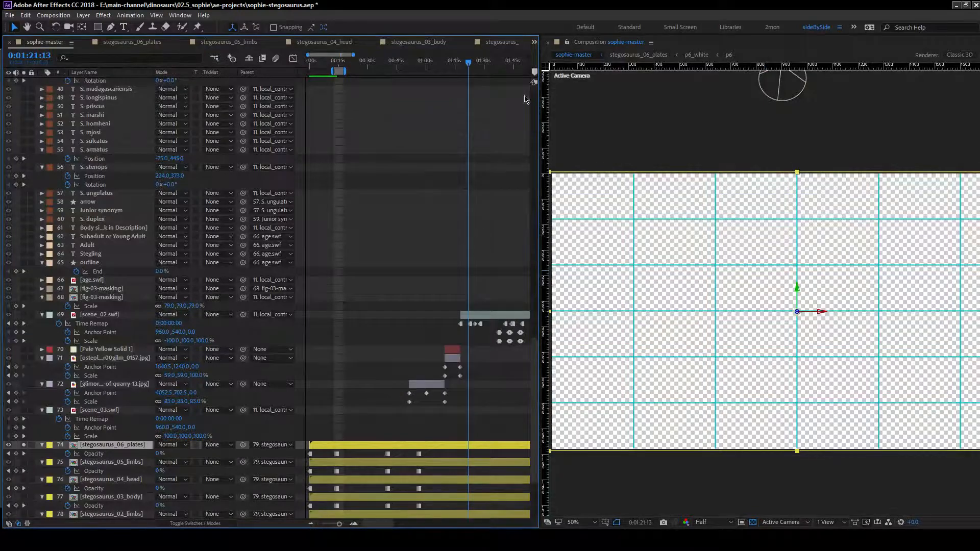
{"action": "scroll", "coordinate": [487, 188], "scroll_direction": "up", "scroll_amount": 10}
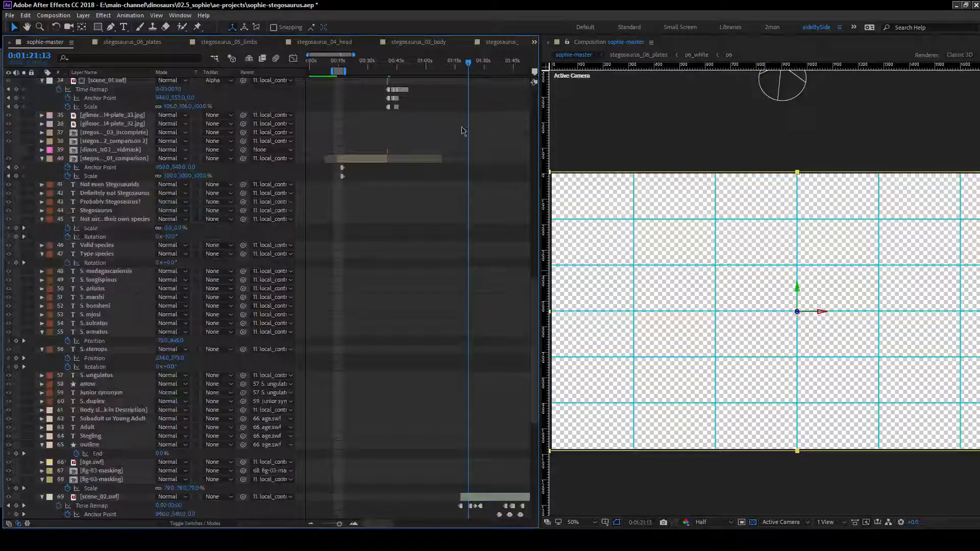
{"action": "left_click", "coordinate": [385, 60]}
{"action": "left_click", "coordinate": [354, 524]}
{"action": "left_click", "coordinate": [354, 525]}
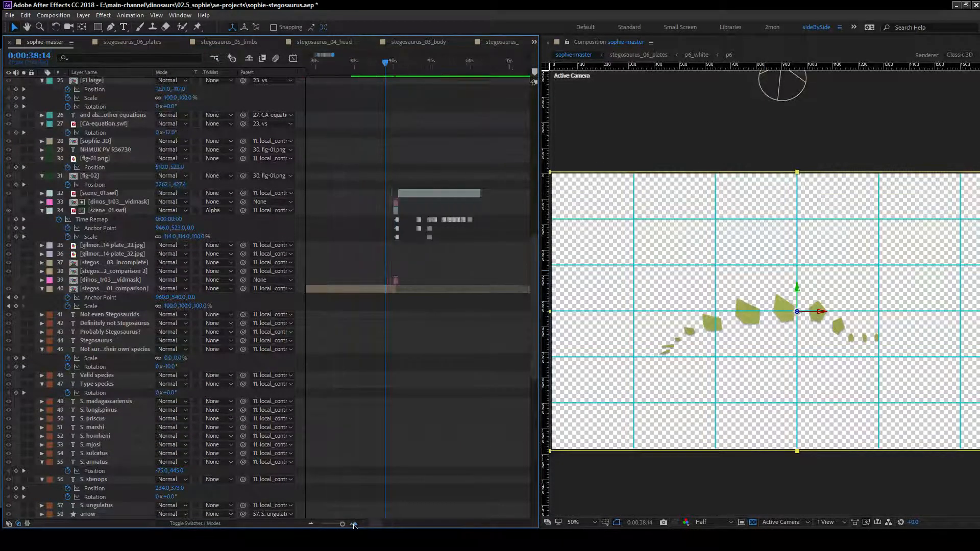
{"action": "left_click", "coordinate": [354, 525]}
{"action": "left_click", "coordinate": [354, 524]}
{"action": "left_click_drag", "start_coordinate": [385, 62], "coordinate": [424, 81]}
{"action": "scroll", "coordinate": [416, 221], "scroll_direction": "down", "scroll_amount": 1}
{"action": "scroll", "coordinate": [416, 221], "scroll_direction": "down", "scroll_amount": 15}
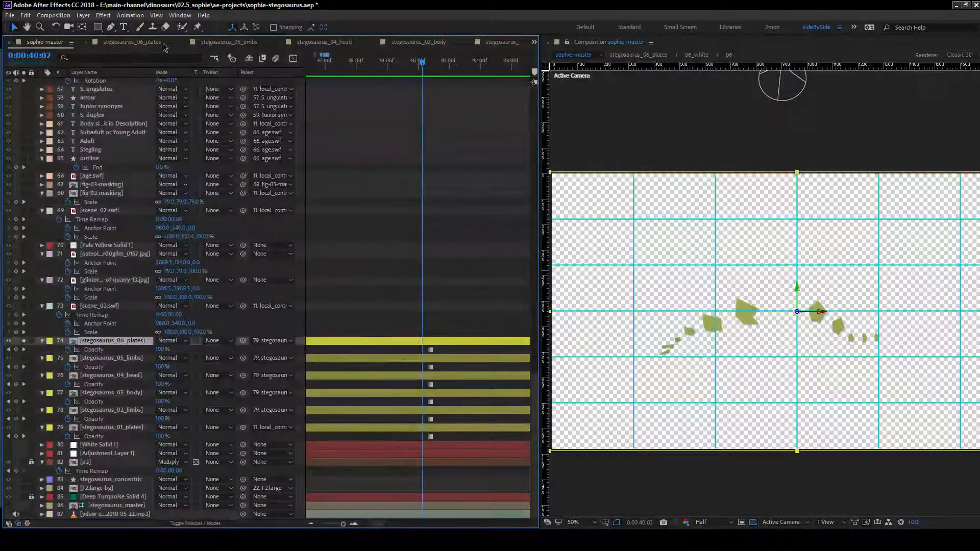
Copy the stegosaurus_vidmasks layer from stegosaurus_06_plates to the top of the 05_limbs, 04_head, 03_body, 02_limbs and 01_plates compositions.
{"action": "left_click", "coordinate": [224, 42]}
{"action": "left_click", "coordinate": [134, 43]}
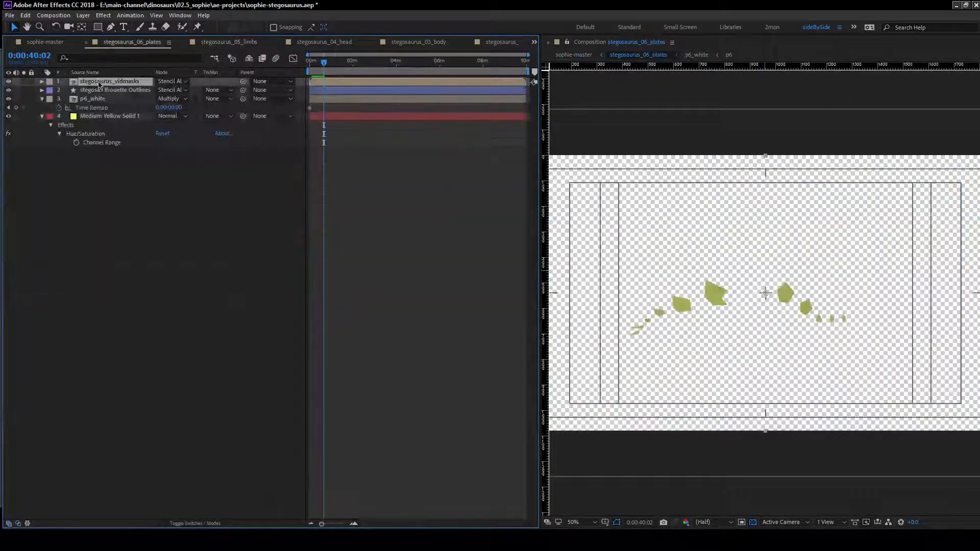
{"action": "left_click", "coordinate": [229, 42]}
{"action": "scroll", "coordinate": [166, 98], "scroll_direction": "up", "scroll_amount": 1}
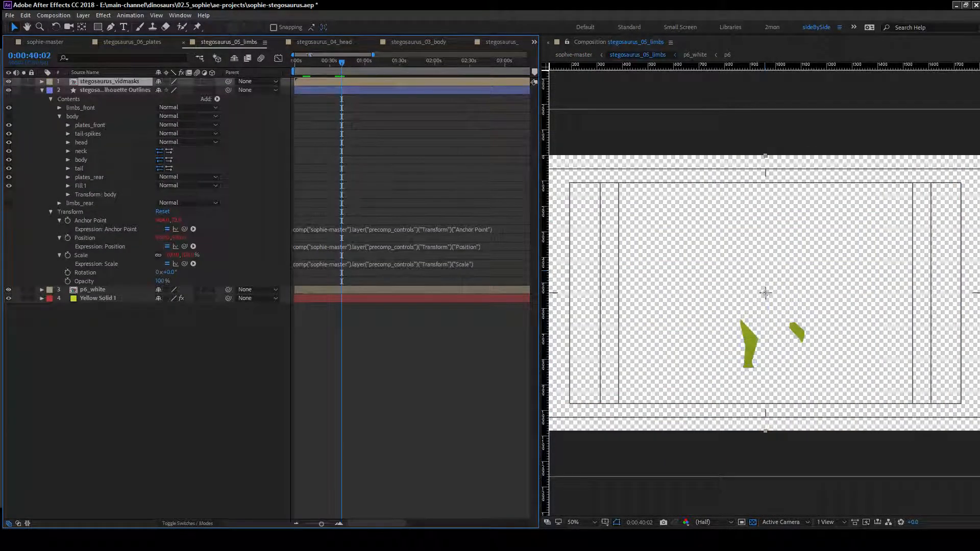
{"action": "left_click", "coordinate": [324, 43]}
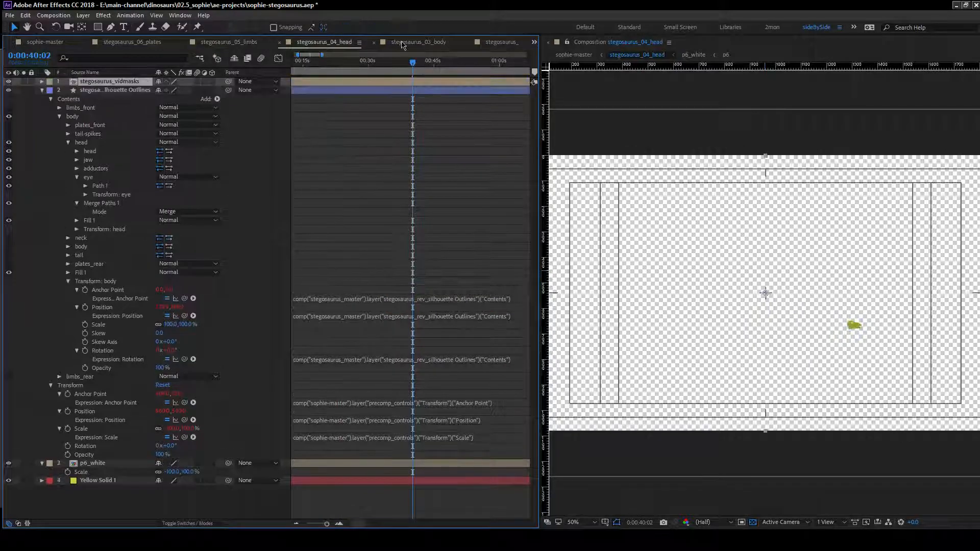
{"action": "left_click", "coordinate": [419, 42]}
{"action": "left_click", "coordinate": [499, 43]}
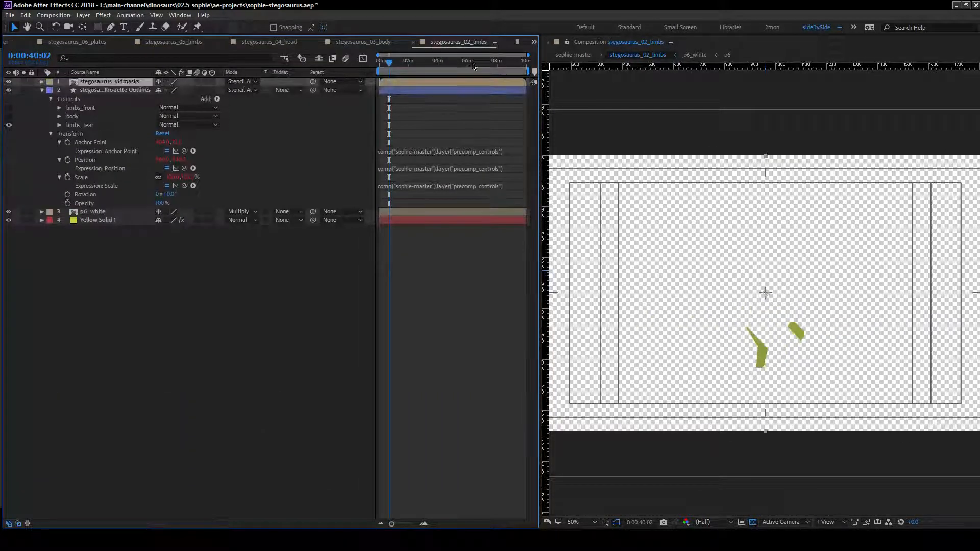
{"action": "left_click", "coordinate": [517, 44]}
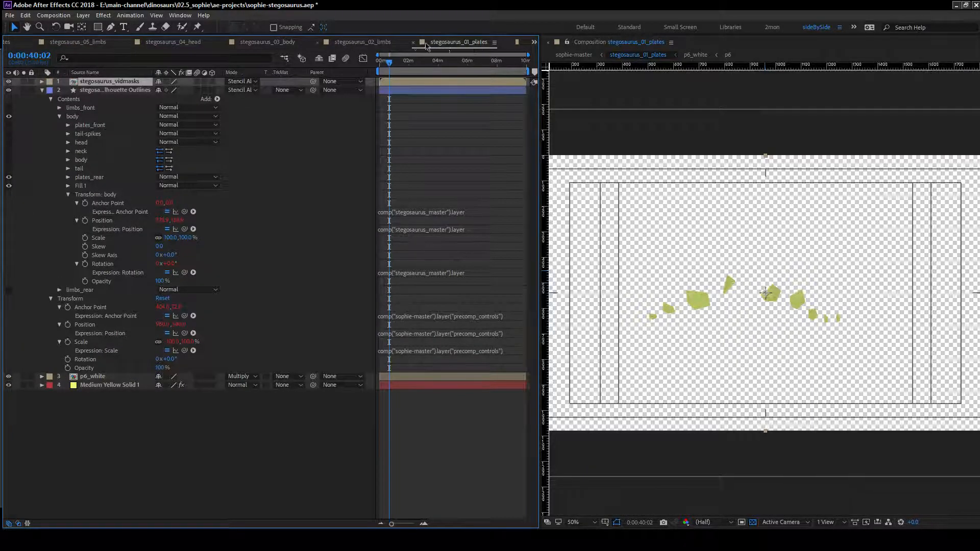
Close the six stegosaurus body-part compositions, keeping only sophie-master and stegosaurus_vidmasks open.
{"action": "left_click", "coordinate": [413, 43]}
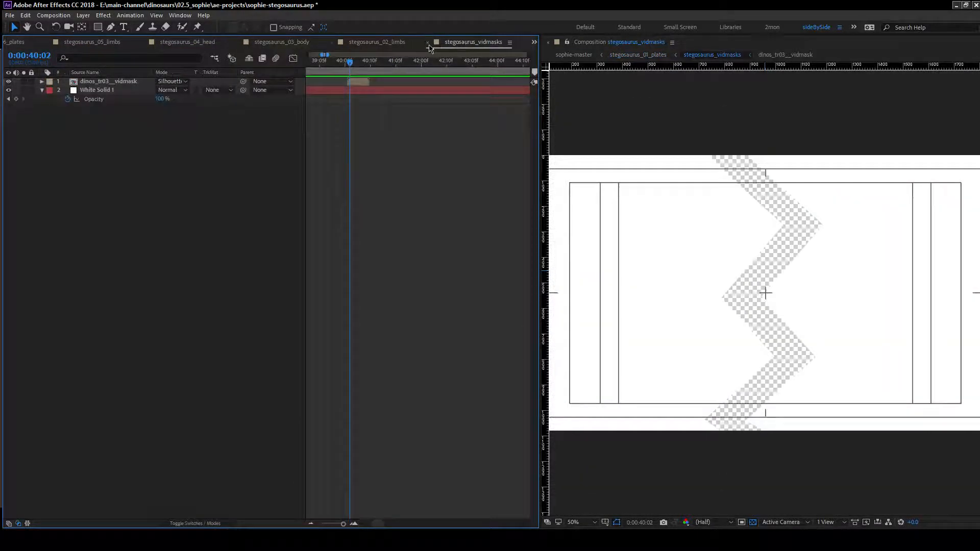
{"action": "left_click", "coordinate": [332, 42]}
{"action": "left_click", "coordinate": [240, 42]}
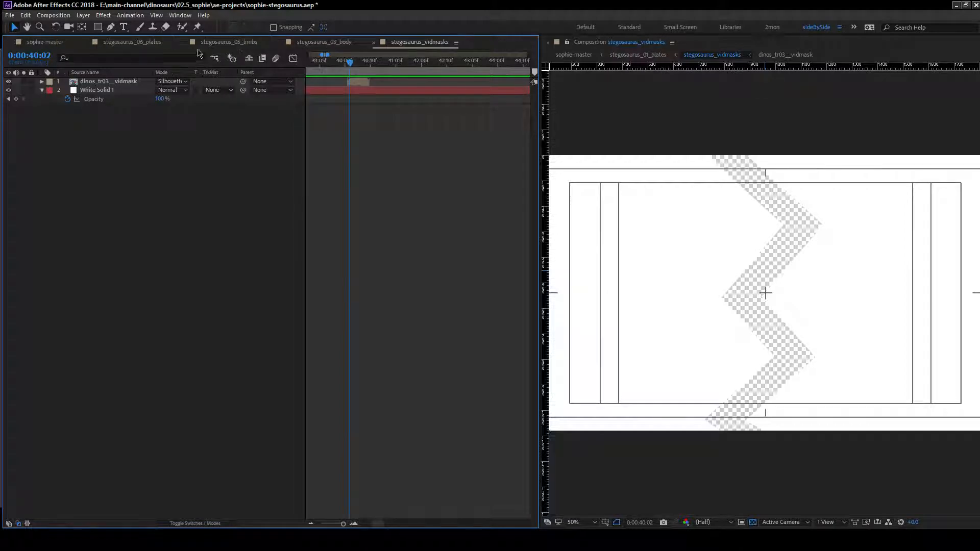
{"action": "left_click", "coordinate": [183, 43]}
{"action": "left_click", "coordinate": [182, 44]}
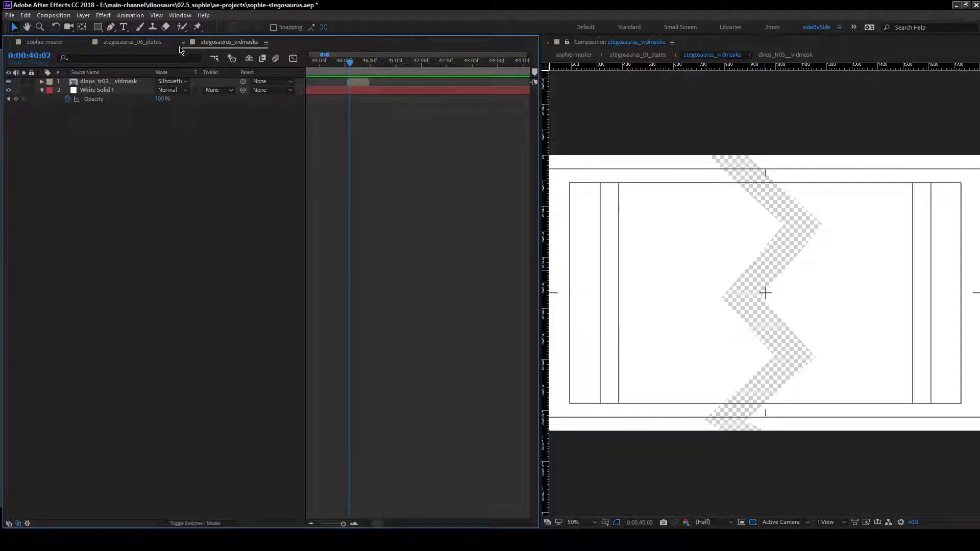
{"action": "left_click", "coordinate": [87, 43]}
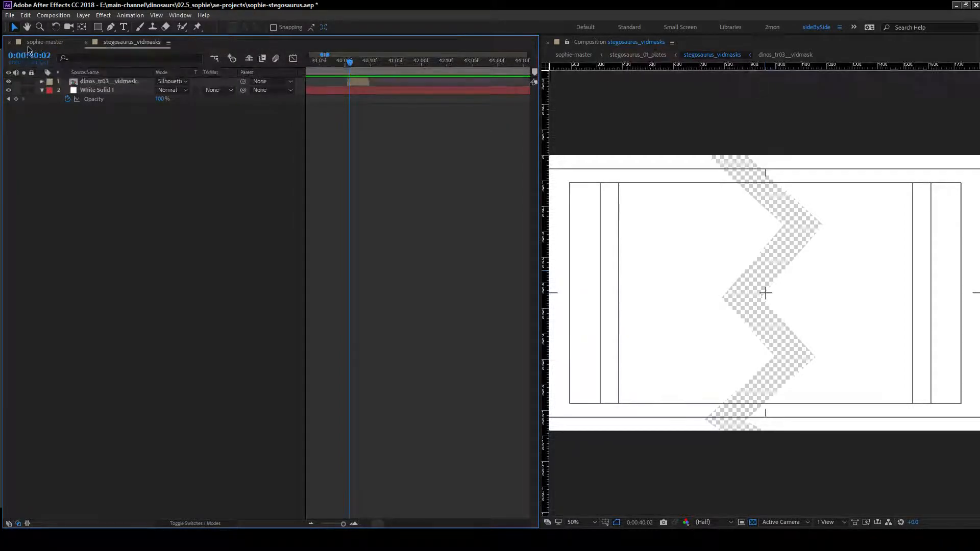
Turn off solo for the stegosaurus_06_plates layer in sophie-master.
{"action": "left_click", "coordinate": [31, 43]}
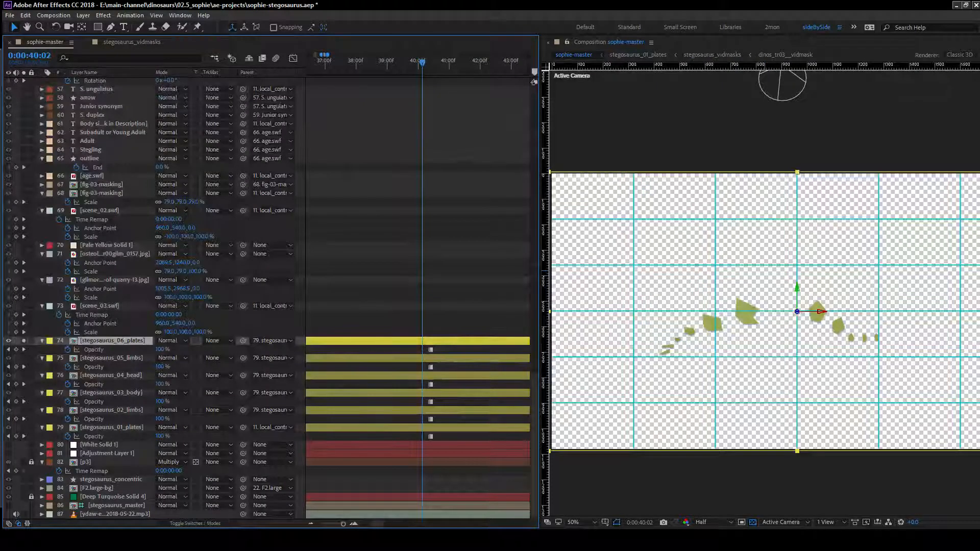
{"action": "left_click", "coordinate": [24, 341]}
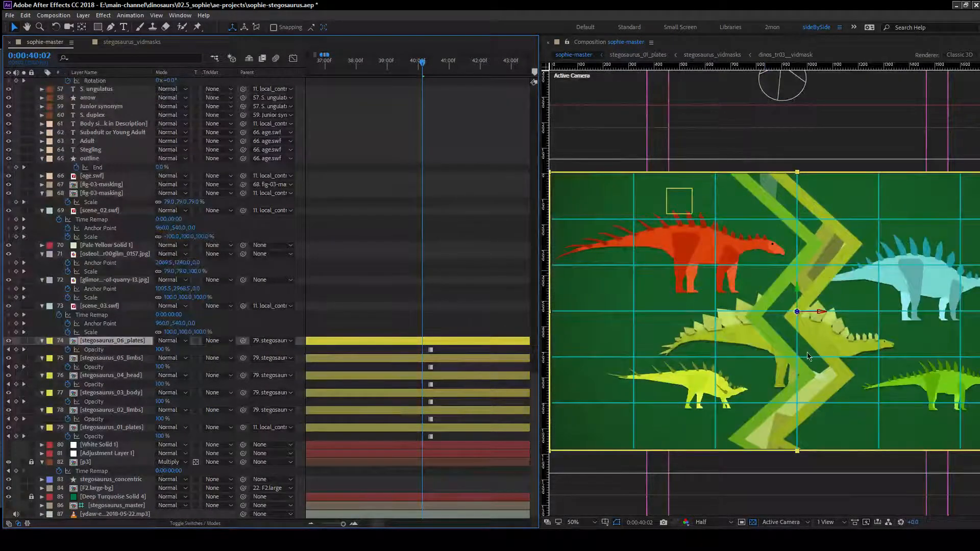
Examine the stegosaurus masking at 100% magnification, frame by frame through the zigzag transition from 0:00:40:01 to 0:00:40:05.
{"action": "left_click_drag", "start_coordinate": [807, 356], "coordinate": [736, 316]}
{"action": "key", "text": "period"}
{"action": "key", "text": "Page_Down"}
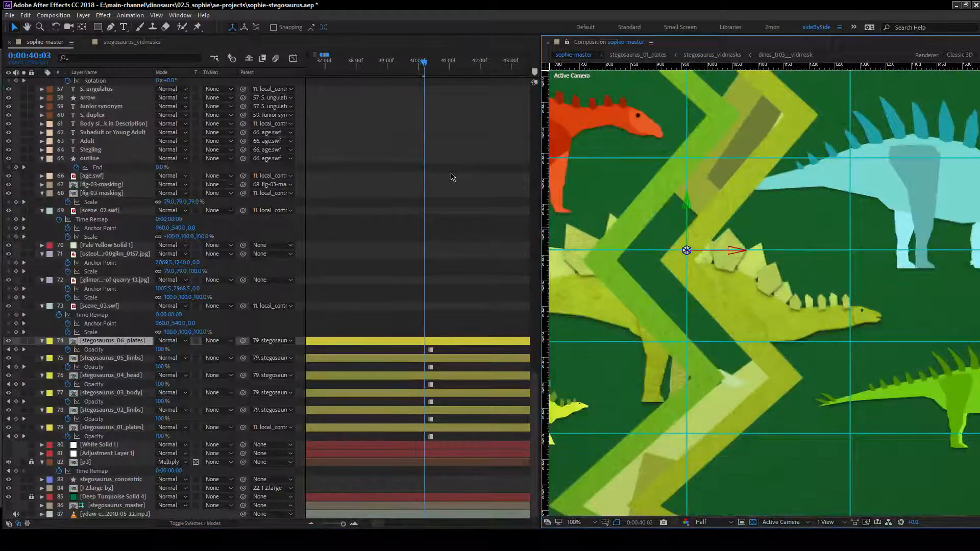
{"action": "key", "text": "Page_Up"}
{"action": "key", "text": "Page_Up"}
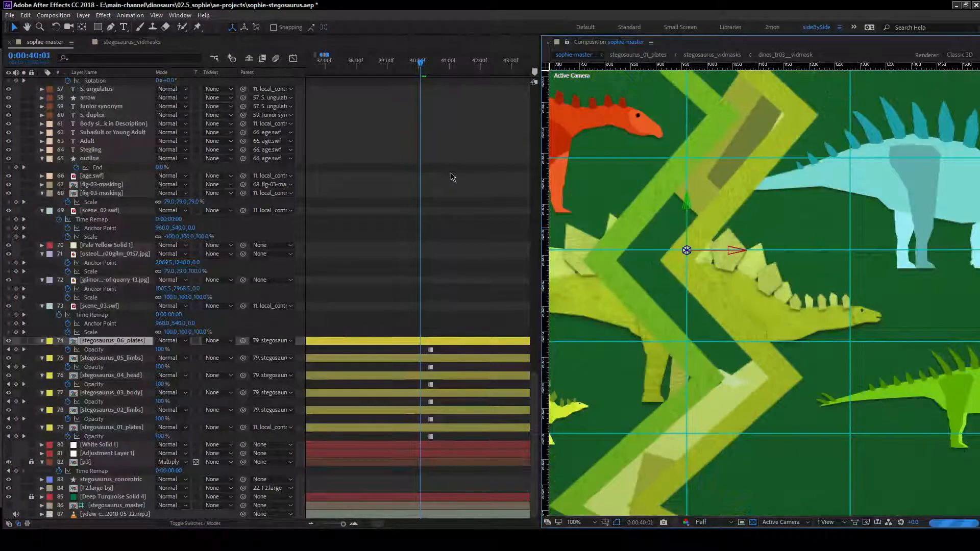
{"action": "key", "text": "Page_Down"}
{"action": "key", "text": "Page_Down"}
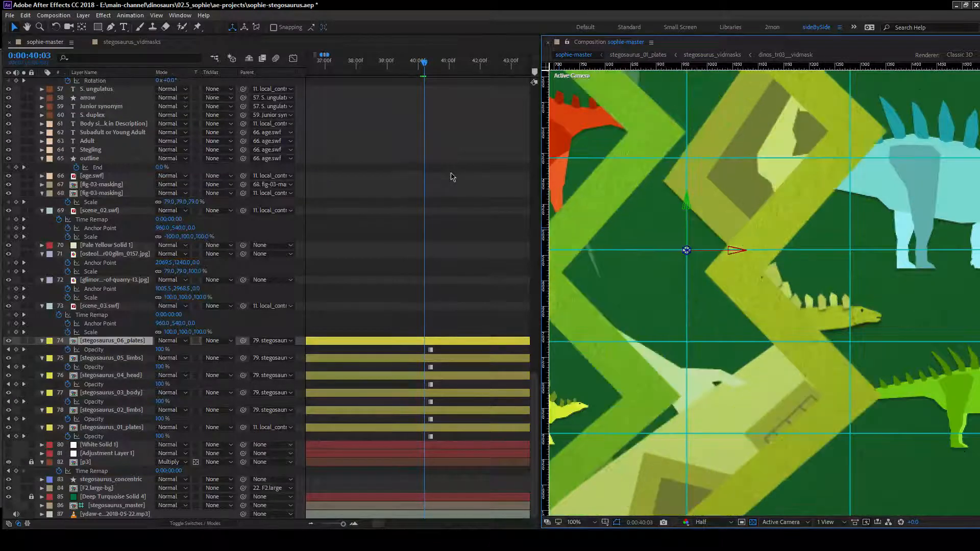
{"action": "key", "text": "Page_Down"}
{"action": "key", "text": "Page_Down"}
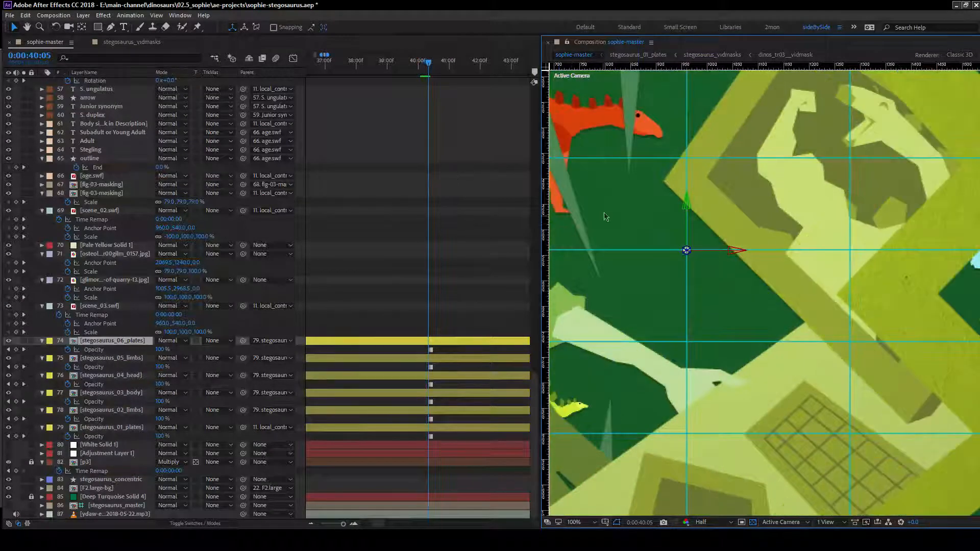
Compare the zigzag mask in stegosaurus_vidmasks with the sophie-master transition at 0:00:40:05, 0:00:40:01 and 0:00:40:02.
{"action": "scroll", "coordinate": [828, 284], "scroll_direction": "down", "scroll_amount": 2}
{"action": "left_click_drag", "start_coordinate": [827, 284], "coordinate": [790, 289]}
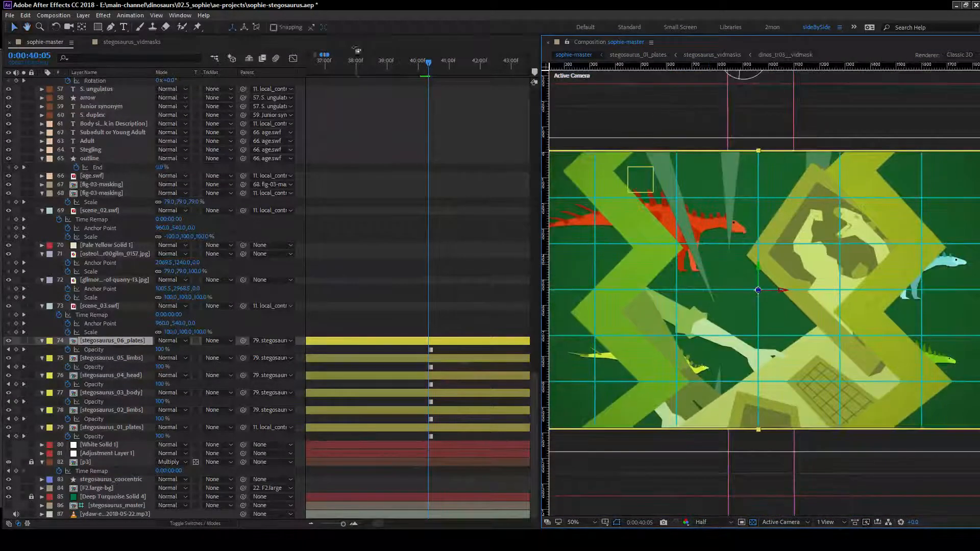
{"action": "scroll", "coordinate": [499, 256], "scroll_direction": "up", "scroll_amount": 10}
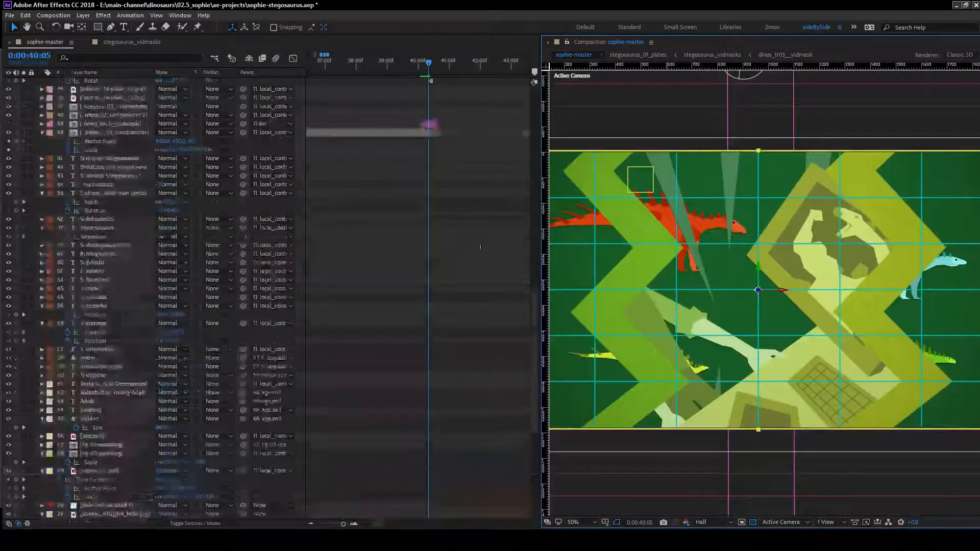
{"action": "scroll", "coordinate": [444, 306], "scroll_direction": "down", "scroll_amount": 10}
{"action": "left_click", "coordinate": [438, 340]}
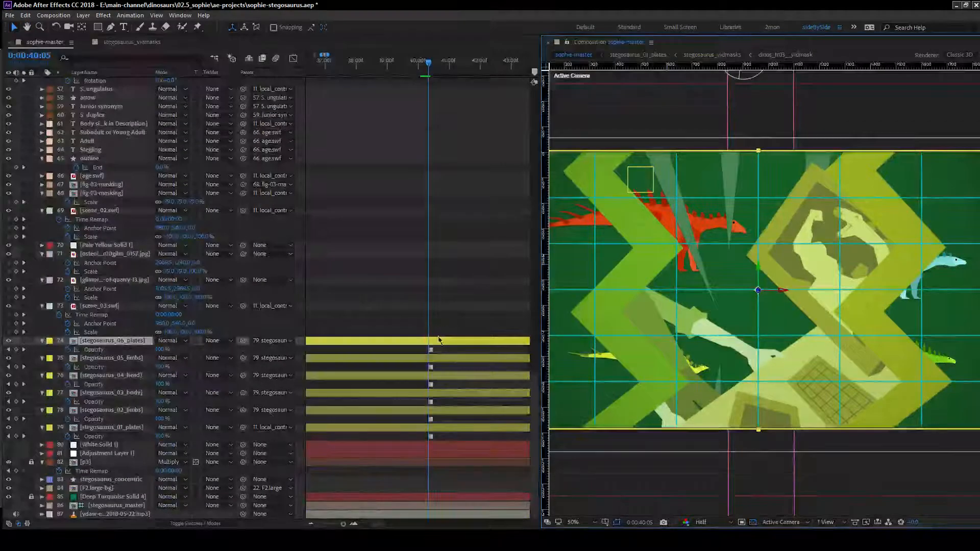
{"action": "left_click", "coordinate": [125, 42]}
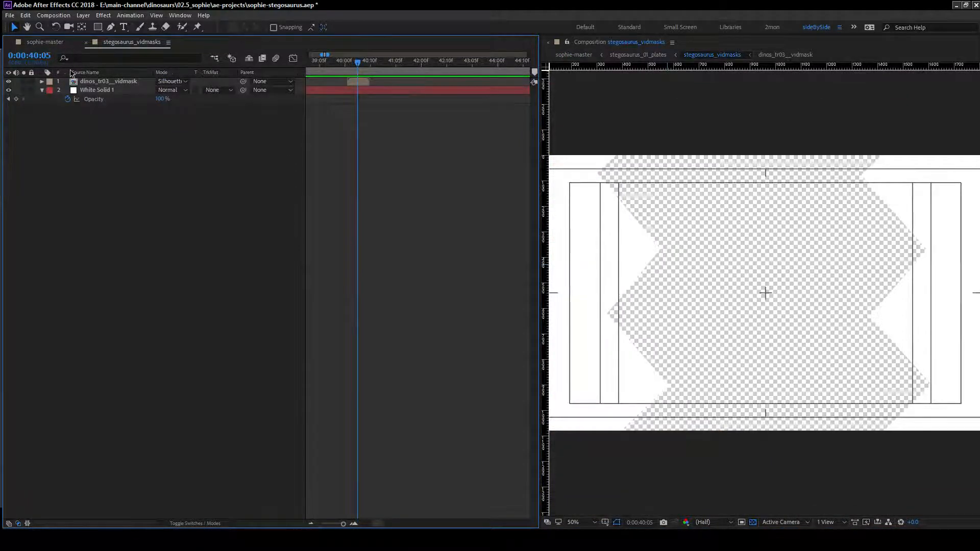
{"action": "left_click", "coordinate": [42, 43]}
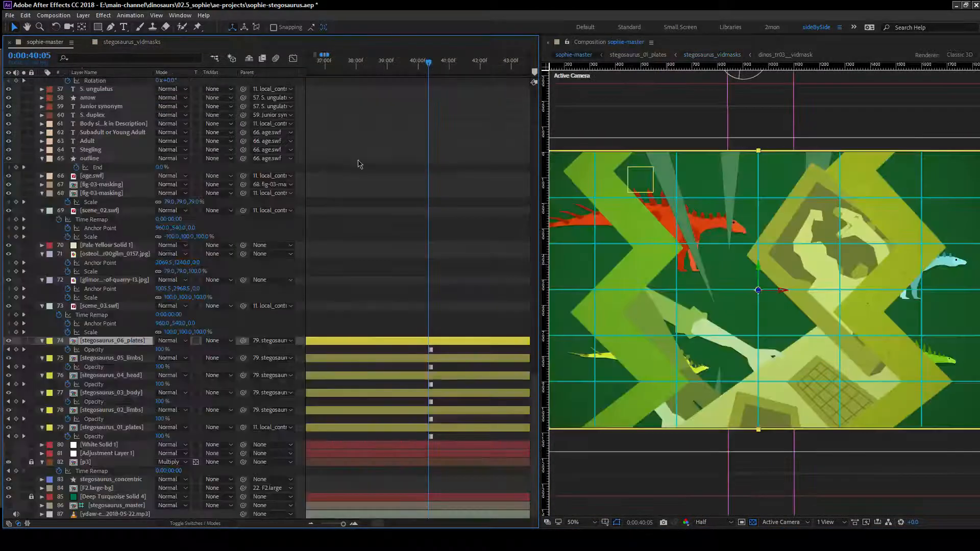
{"action": "left_click_drag", "start_coordinate": [429, 65], "coordinate": [420, 63]}
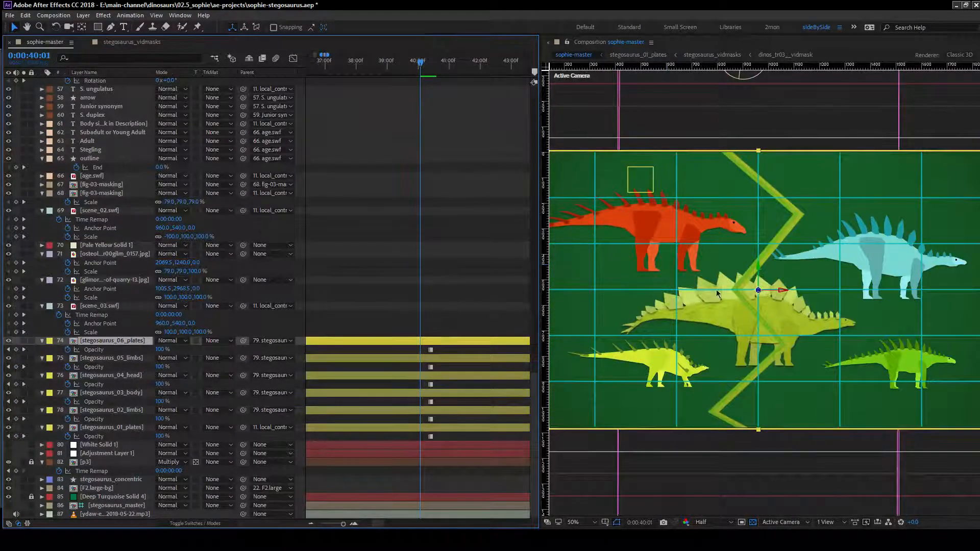
{"action": "left_click", "coordinate": [138, 41]}
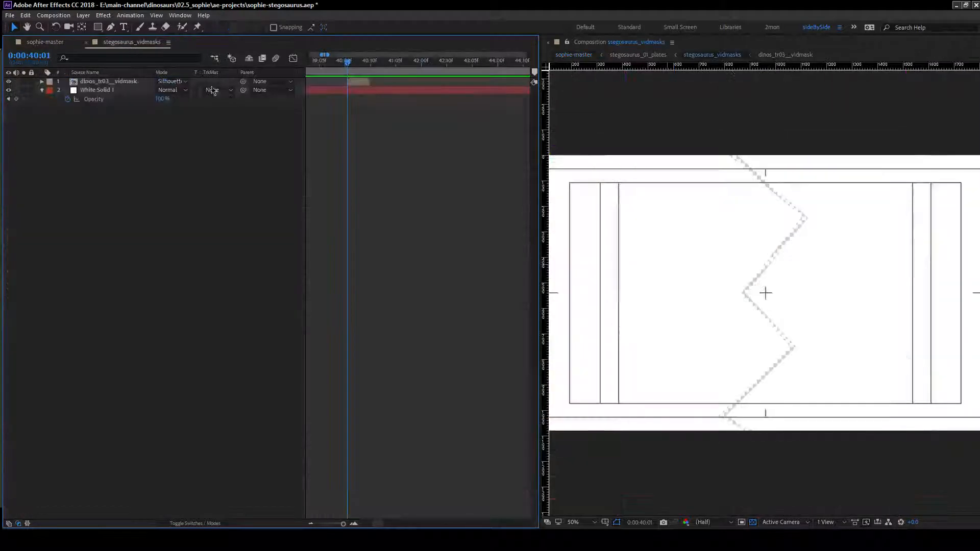
{"action": "left_click", "coordinate": [109, 82]}
{"action": "left_click_drag", "start_coordinate": [349, 62], "coordinate": [351, 63]}
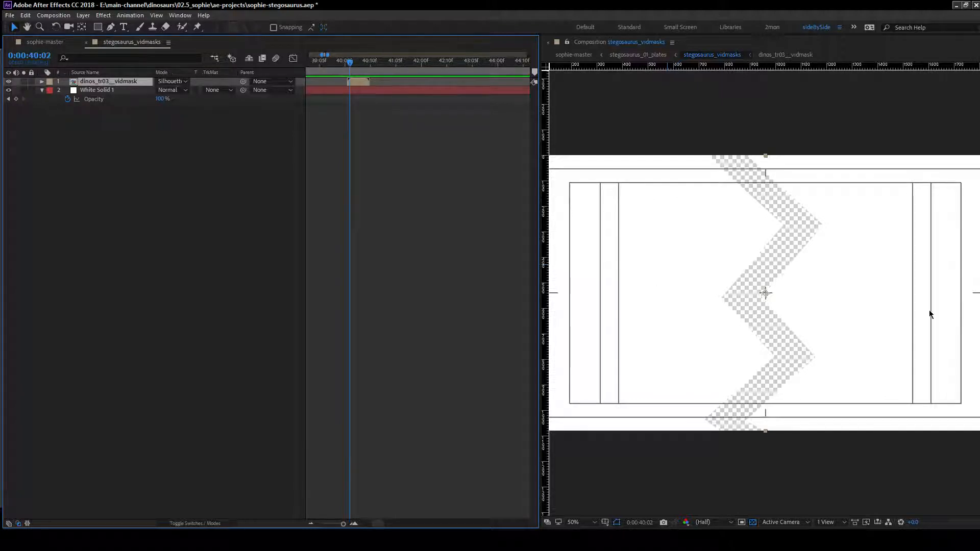
{"action": "left_click", "coordinate": [29, 44]}
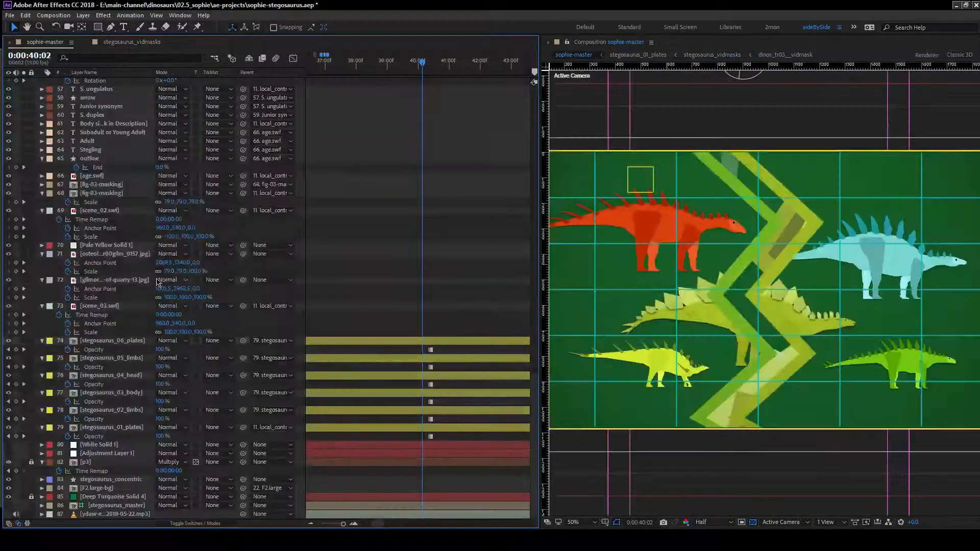
Delete the second Opacity keyframes, shortly before 0:00:58:05, from all six stegosaurus body-part layers in sophie-master.
{"action": "left_click", "coordinate": [310, 524]}
{"action": "left_click_drag", "start_coordinate": [379, 525], "coordinate": [379, 525]}
{"action": "left_click", "coordinate": [310, 524]}
{"action": "left_click", "coordinate": [311, 524]}
{"action": "left_click_drag", "start_coordinate": [328, 67], "coordinate": [371, 68]}
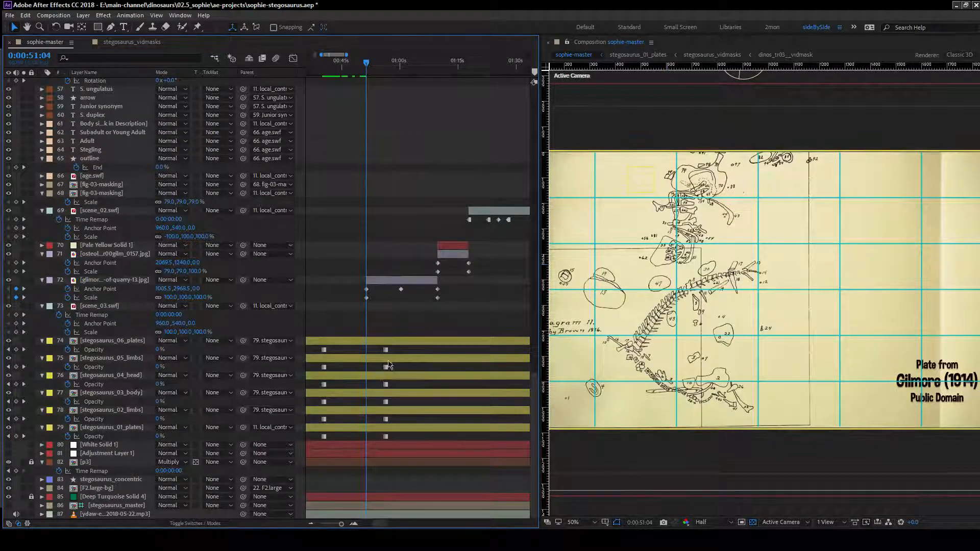
{"action": "left_click", "coordinate": [393, 72]}
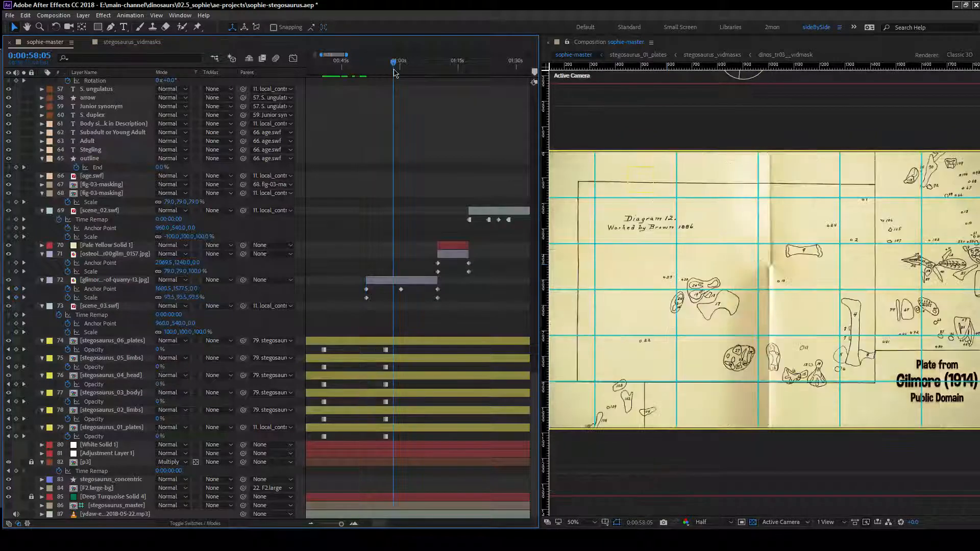
{"action": "left_click_drag", "start_coordinate": [397, 349], "coordinate": [380, 451]}
{"action": "key", "text": "Delete"}
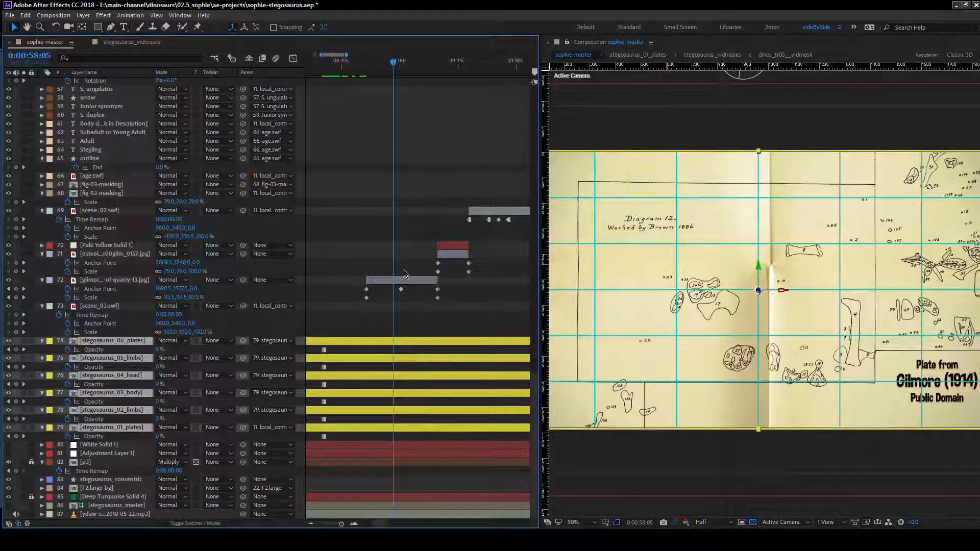
At 0:00:51:04, set the quarry-13.jpg layer's Scale to 67% and Anchor Point to 1469.5, 2919.5, and delete its middle Anchor Point keyframe.
{"action": "left_click", "coordinate": [380, 328]}
{"action": "mouse_move", "coordinate": [381, 66]}
{"action": "left_mouse_down"}
{"action": "mouse_move", "coordinate": [372, 71]}
{"action": "mouse_move", "coordinate": [381, 72]}
{"action": "left_mouse_up"}
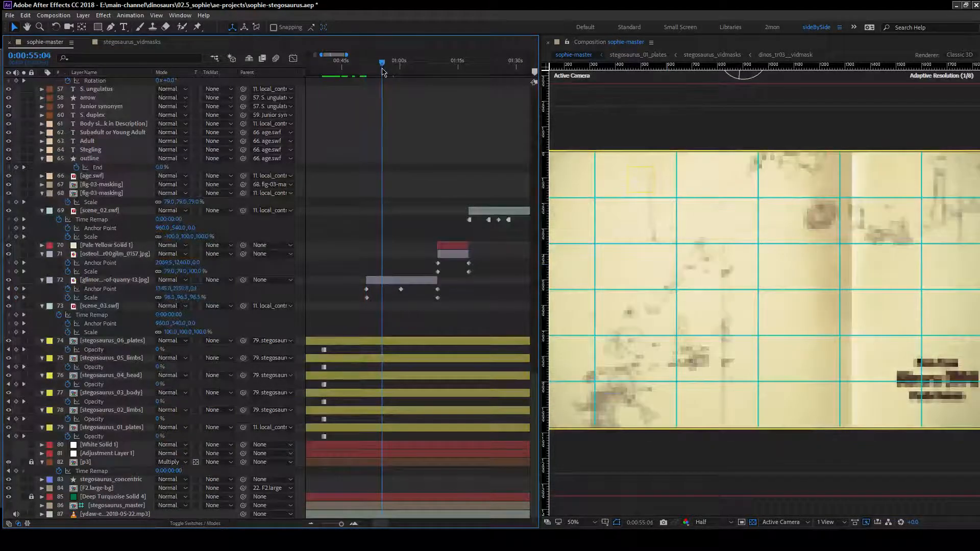
{"action": "left_click", "coordinate": [387, 282]}
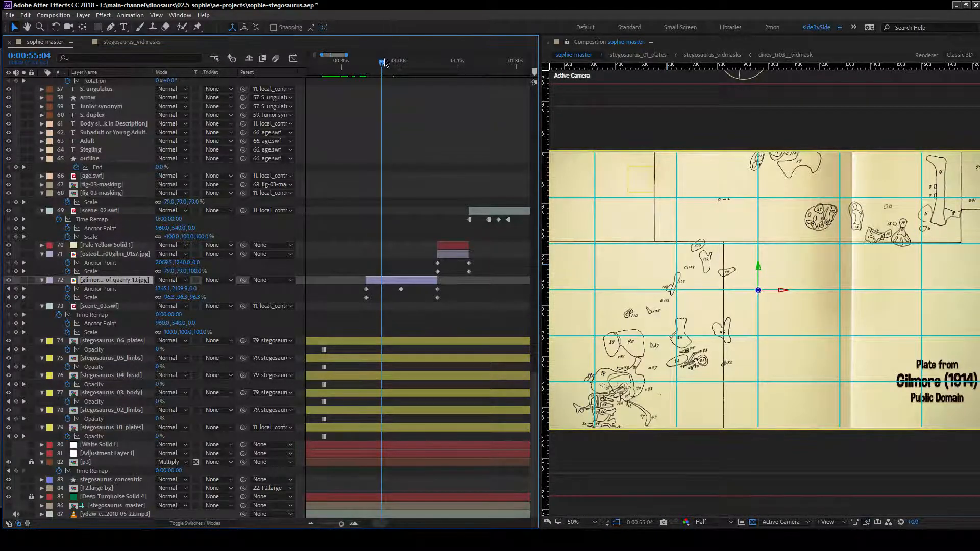
{"action": "left_click_drag", "start_coordinate": [384, 61], "coordinate": [370, 63]}
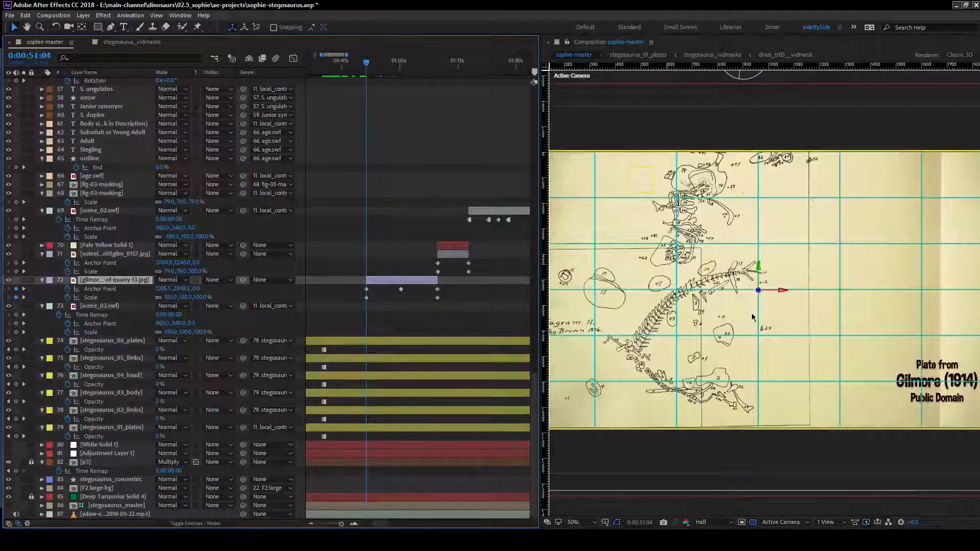
{"action": "key", "text": "comma"}
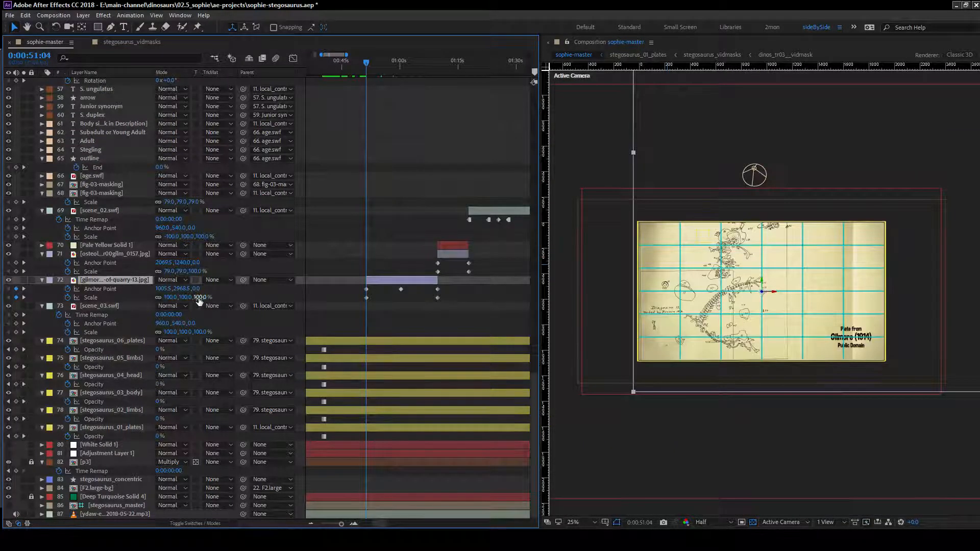
{"action": "left_click_drag", "start_coordinate": [202, 300], "coordinate": [416, 304]}
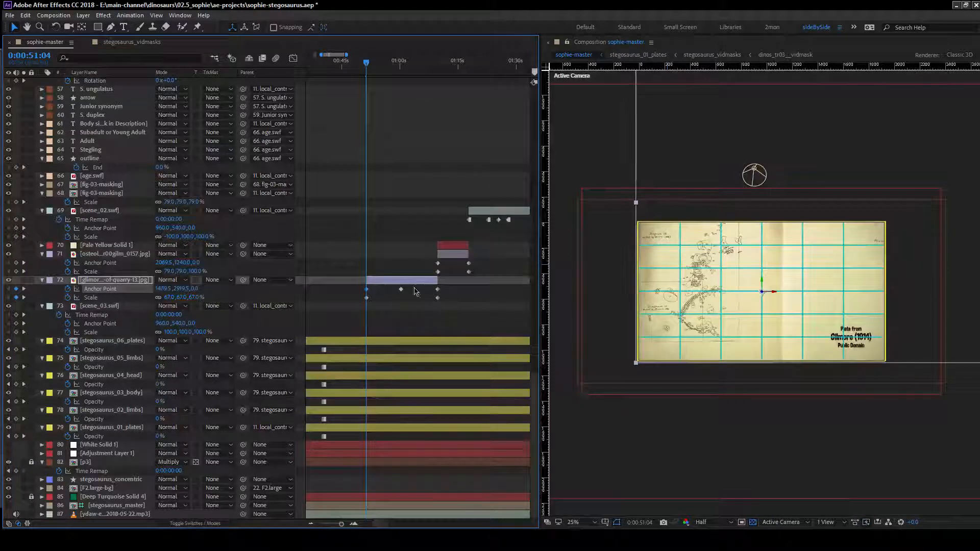
{"action": "left_click", "coordinate": [438, 299]}
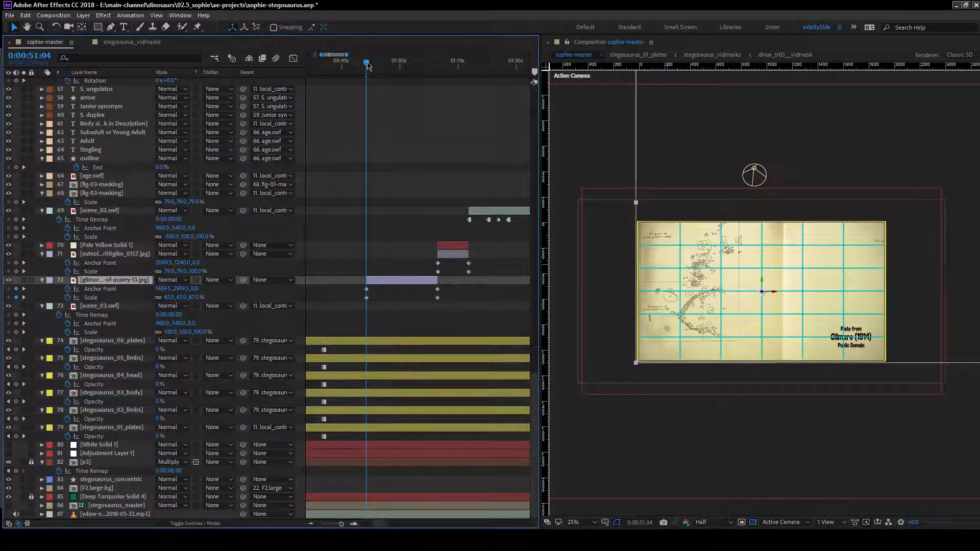
Move the quarry-13.jpg layer's final Anchor Point and Scale keyframes one frame earlier, to 0:01:09:10.
{"action": "left_click_drag", "start_coordinate": [366, 62], "coordinate": [439, 68]}
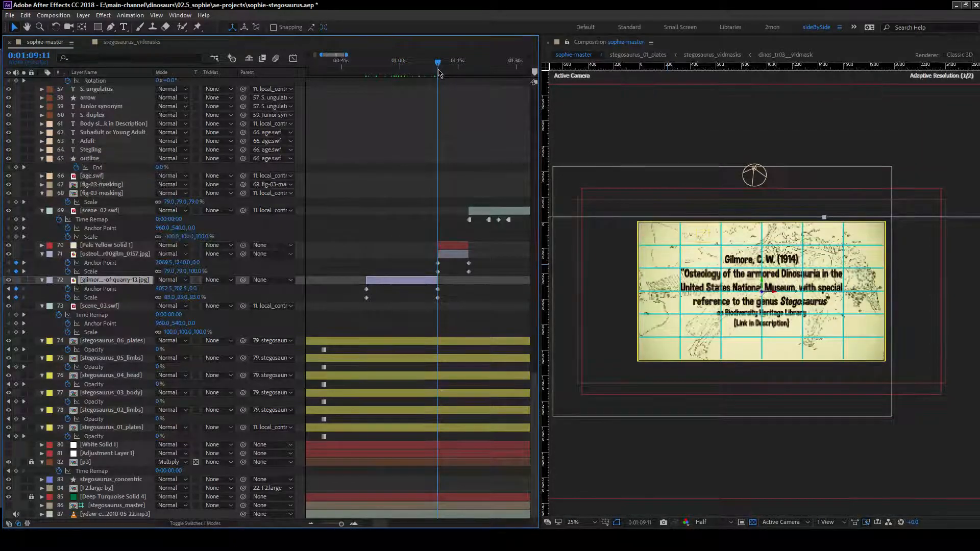
{"action": "key", "text": "Page_Up"}
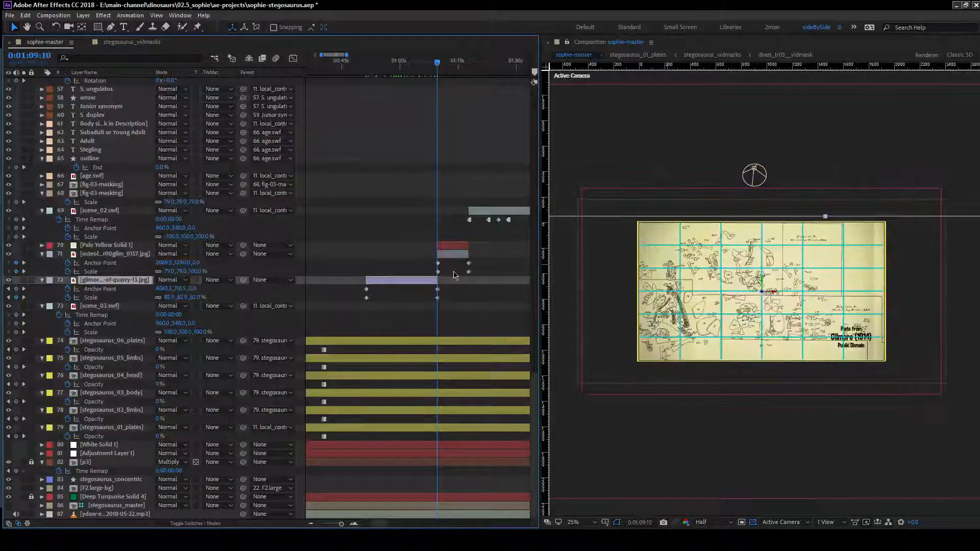
{"action": "left_click", "coordinate": [356, 524]}
{"action": "left_click", "coordinate": [355, 524]}
{"action": "left_click", "coordinate": [356, 523]}
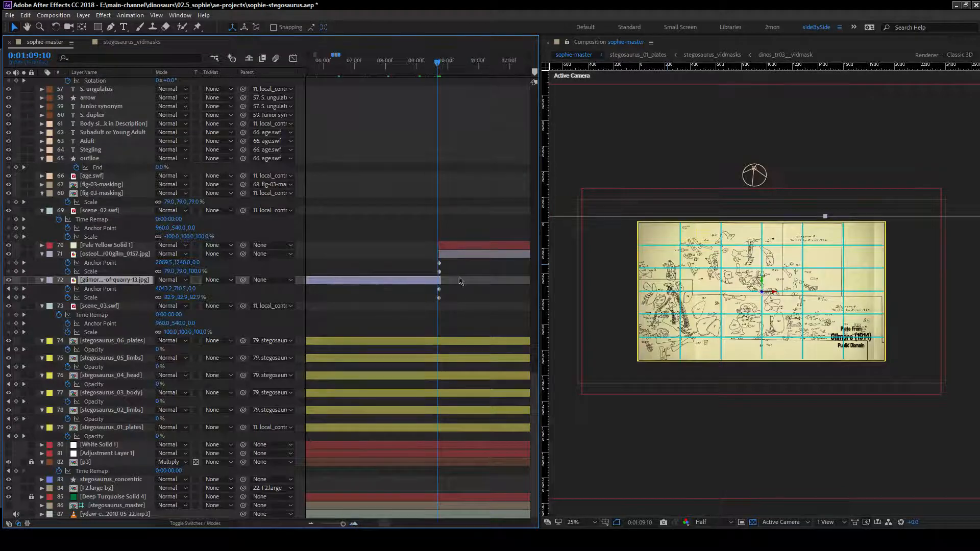
{"action": "mouse_move", "coordinate": [448, 289]}
{"action": "left_mouse_down"}
{"action": "mouse_move", "coordinate": [434, 302]}
{"action": "mouse_move", "coordinate": [436, 292]}
{"action": "left_mouse_up"}
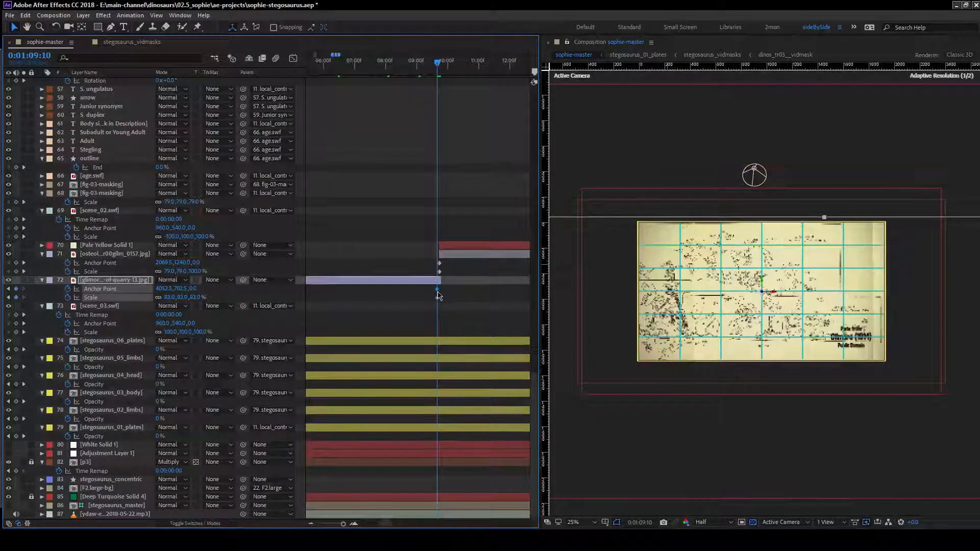
{"action": "left_click", "coordinate": [461, 301]}
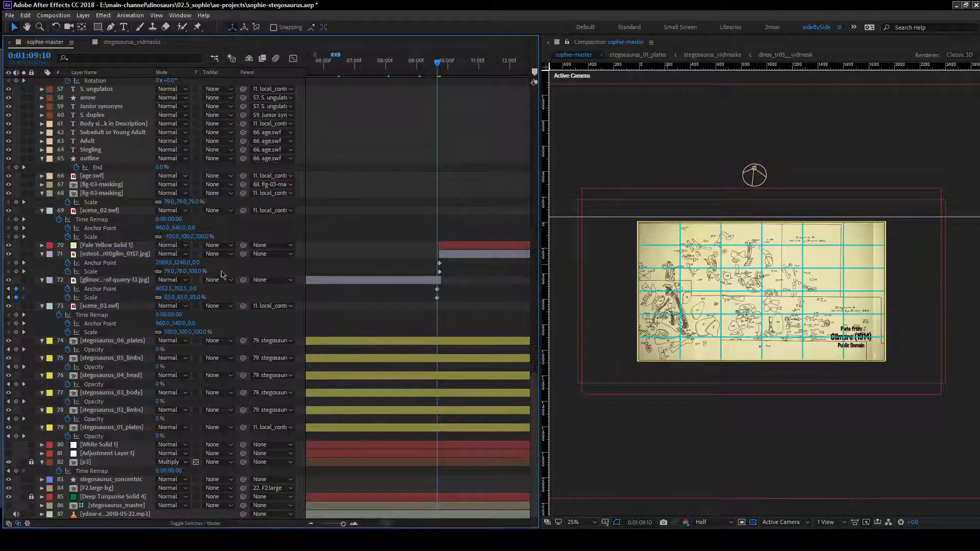
Set the work area from 0:00:51:04 to 0:01:09:11 around the quarry-13.jpg animation and preview its pan.
{"action": "left_click", "coordinate": [424, 284]}
{"action": "left_click_drag", "start_coordinate": [740, 297], "coordinate": [707, 288]}
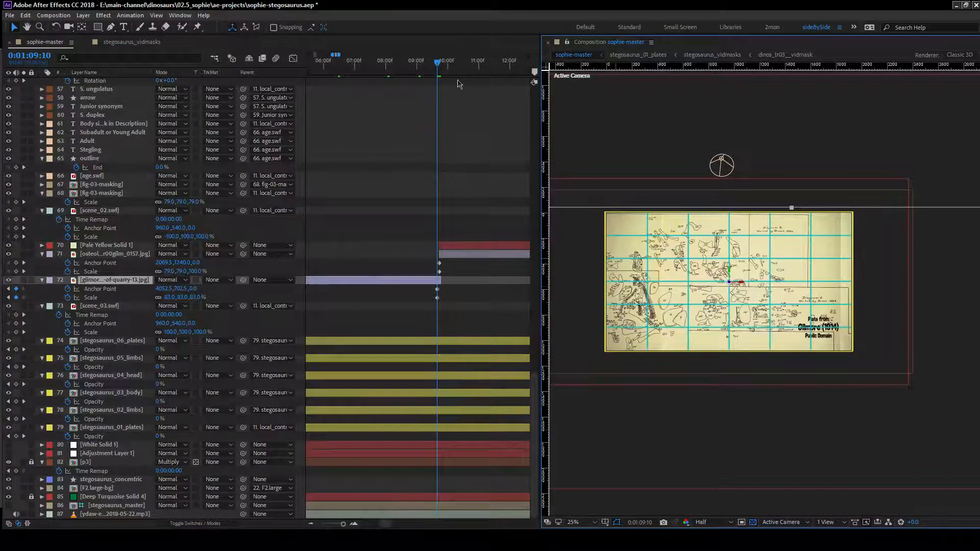
{"action": "left_click_drag", "start_coordinate": [439, 64], "coordinate": [417, 64]}
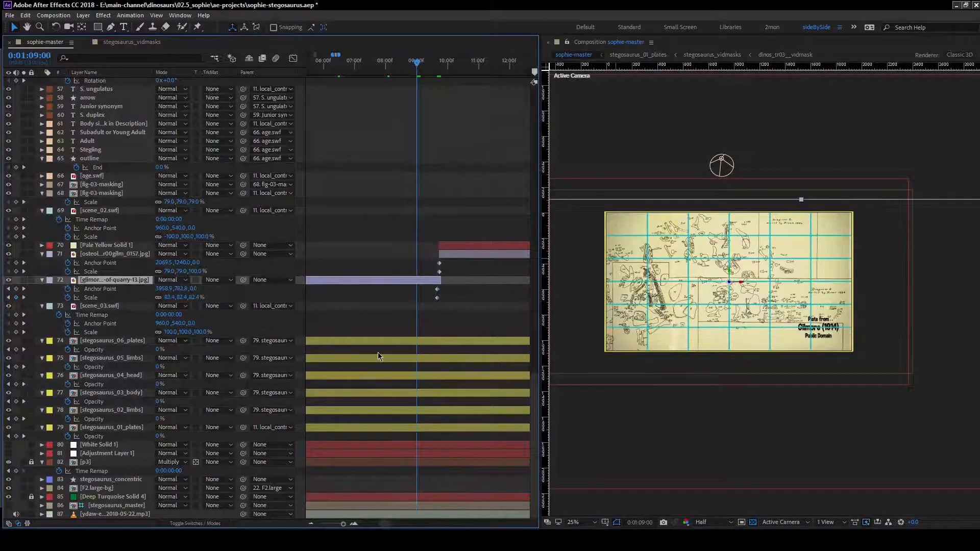
{"action": "key", "text": "k"}
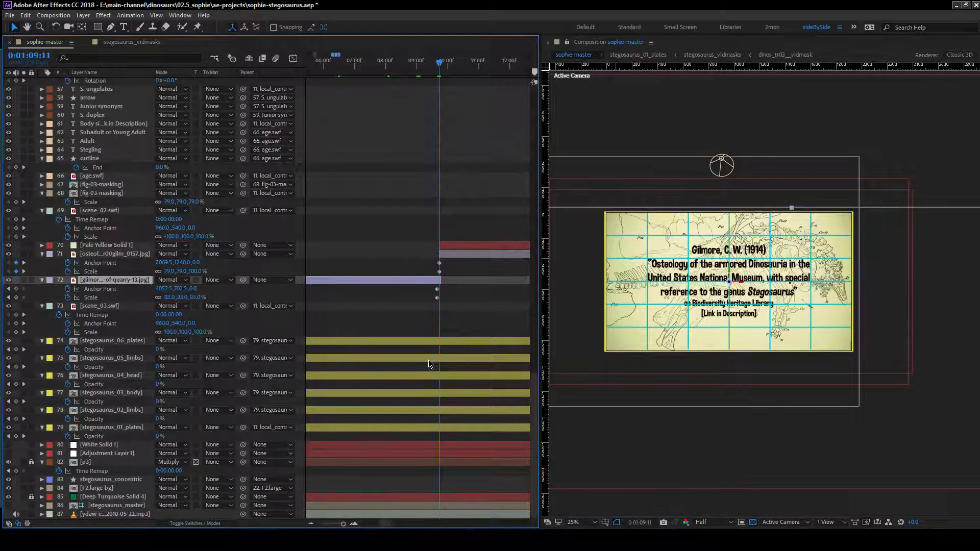
{"action": "key", "text": "j"}
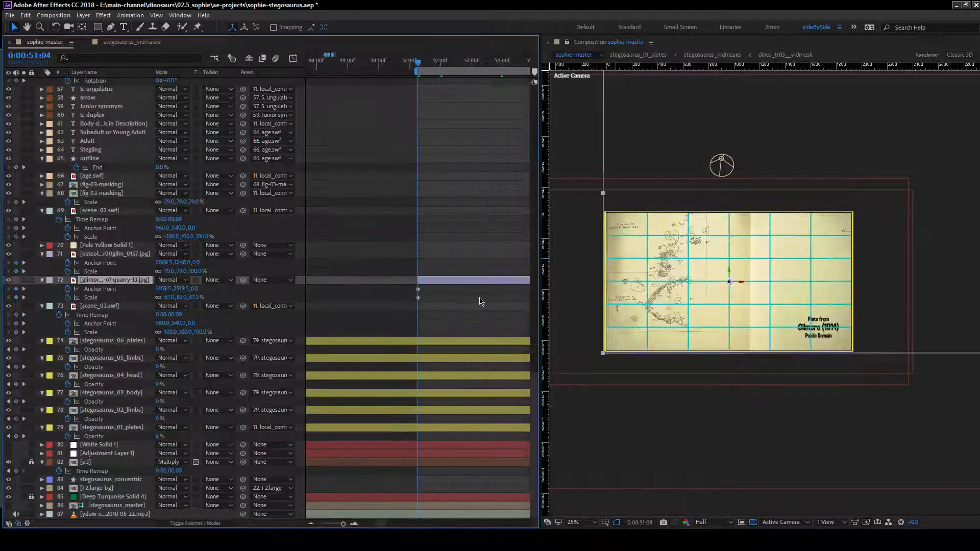
{"action": "left_click", "coordinate": [311, 524]}
{"action": "left_click", "coordinate": [310, 524]}
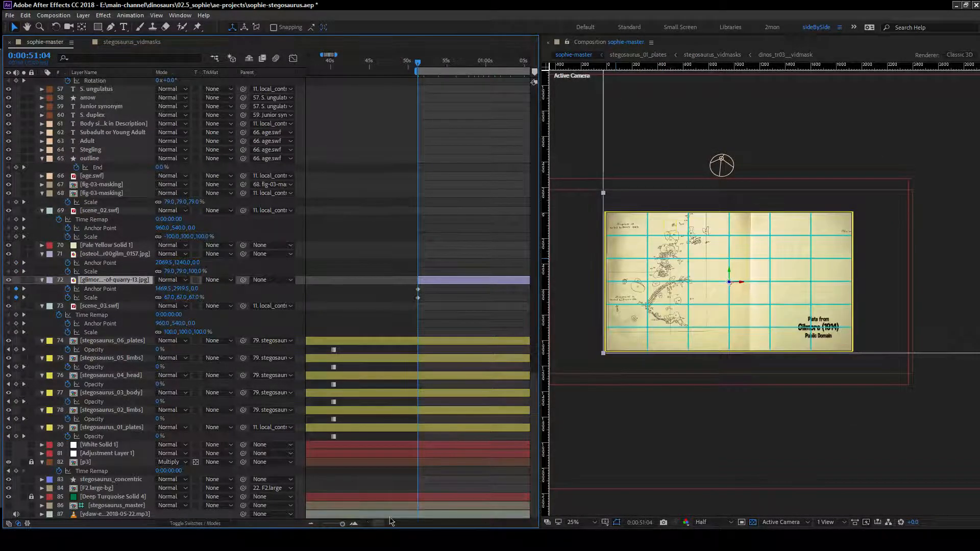
{"action": "left_click_drag", "start_coordinate": [379, 523], "coordinate": [382, 523]}
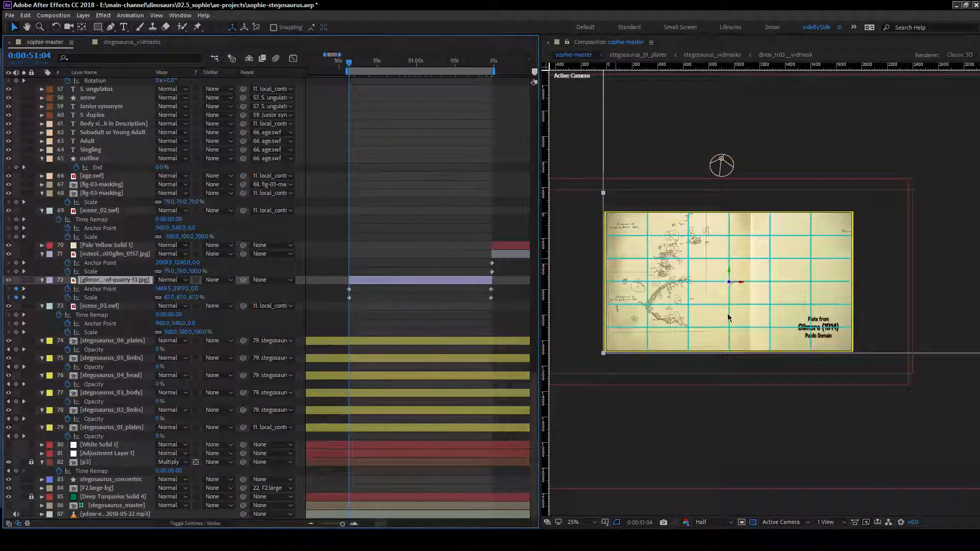
{"action": "key", "text": "space"}
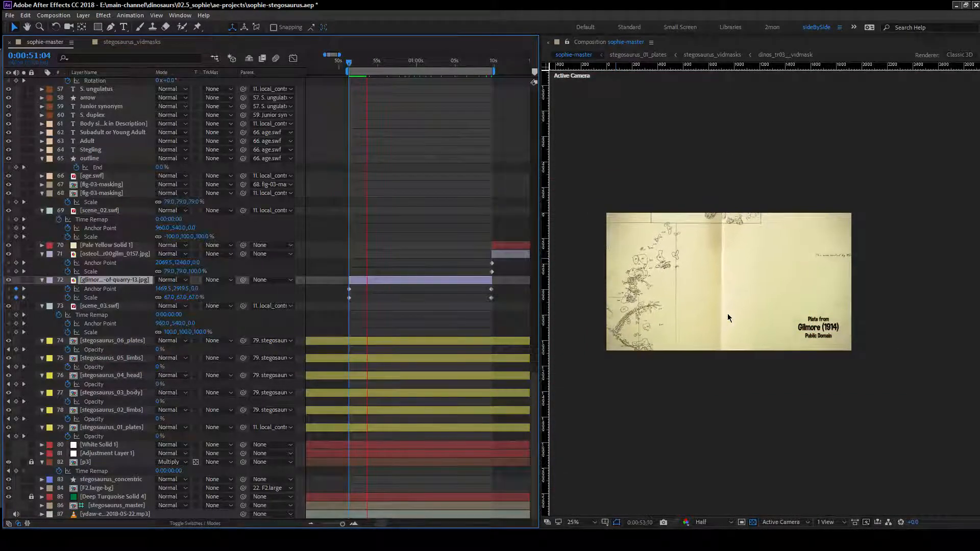
{"action": "key", "text": "space"}
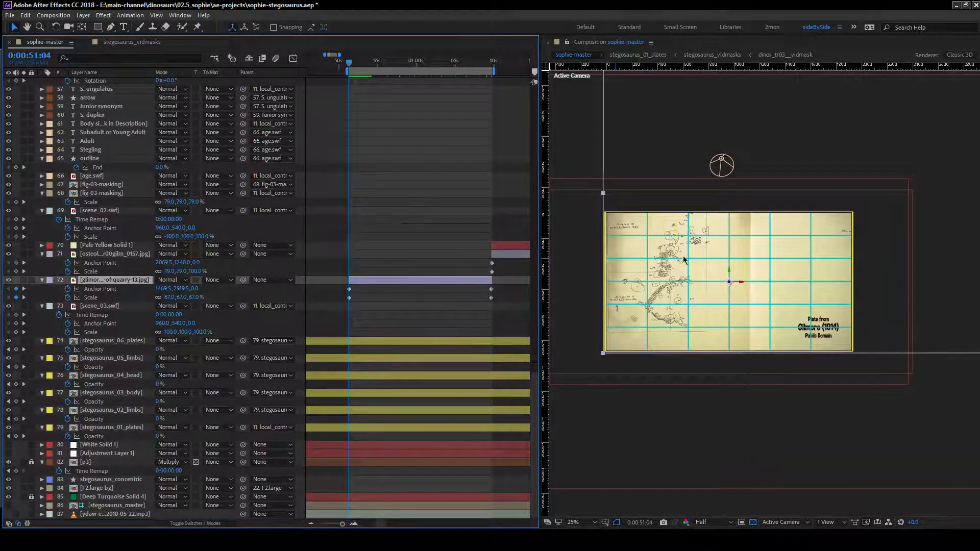
Set the preview resolution to Auto and play the quarry-13.jpg pan at 100% magnification from 0:00:51:04.
{"action": "scroll", "coordinate": [683, 259], "scroll_direction": "up", "scroll_amount": 4}
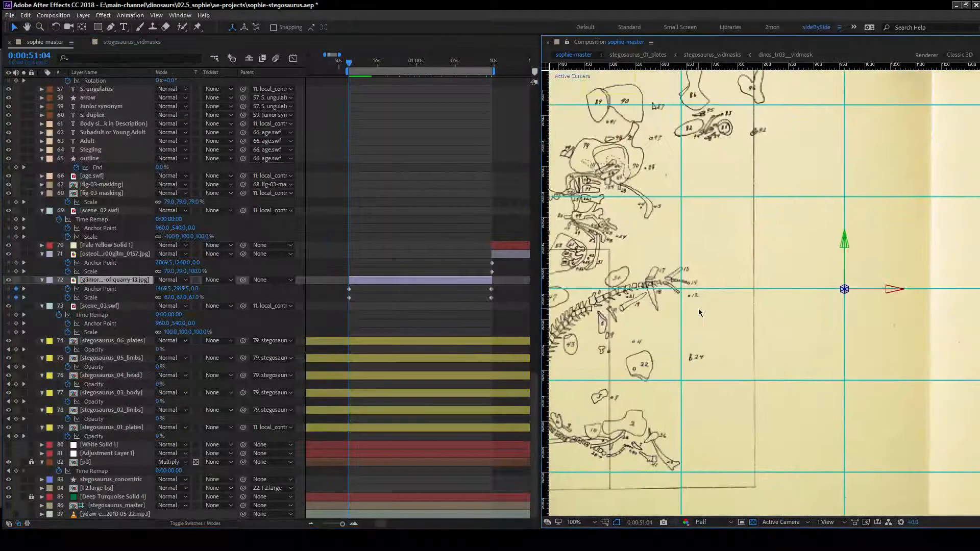
{"action": "left_click", "coordinate": [718, 526]}
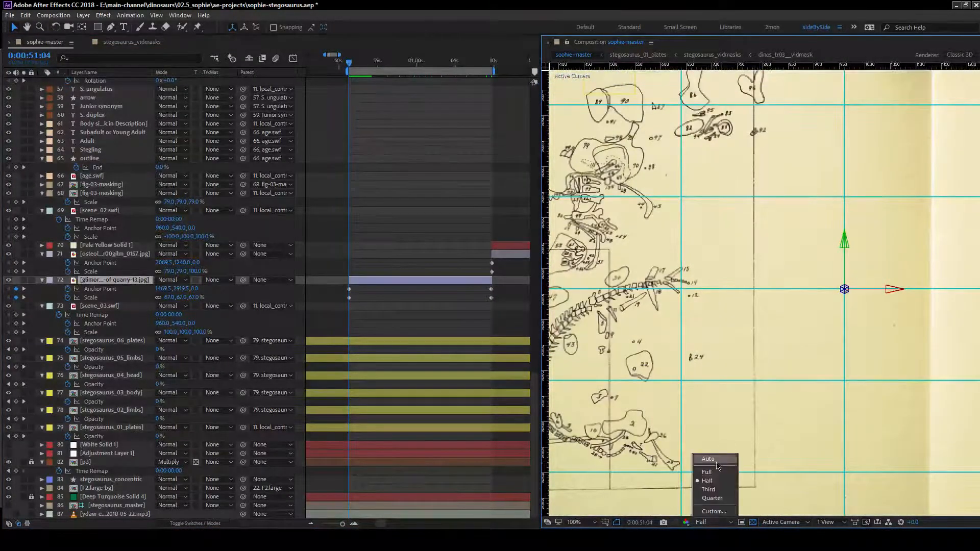
{"action": "left_click", "coordinate": [706, 457]}
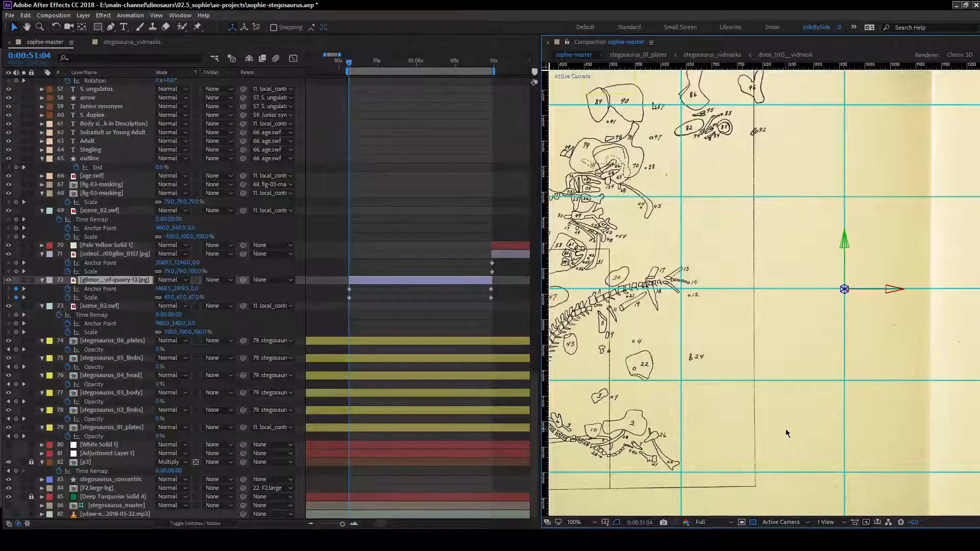
{"action": "key", "text": "space"}
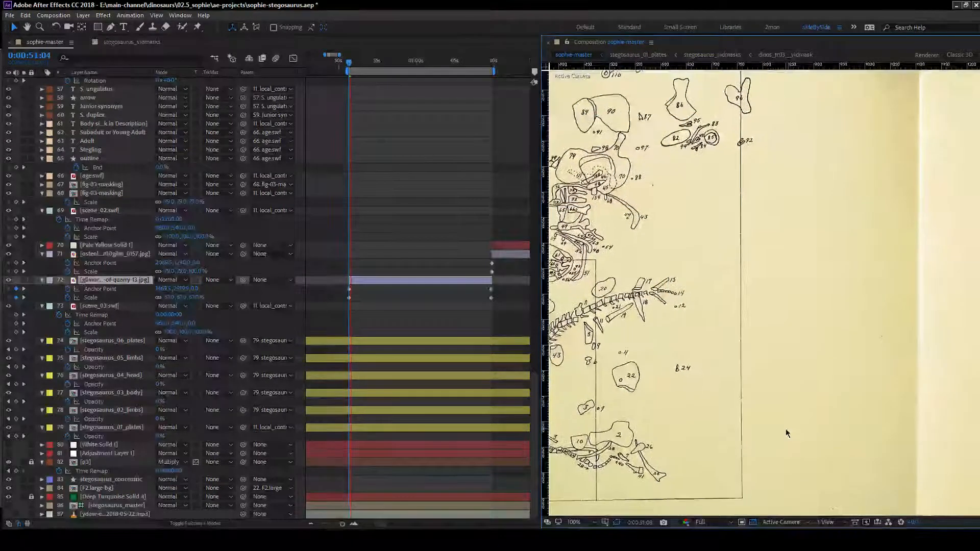
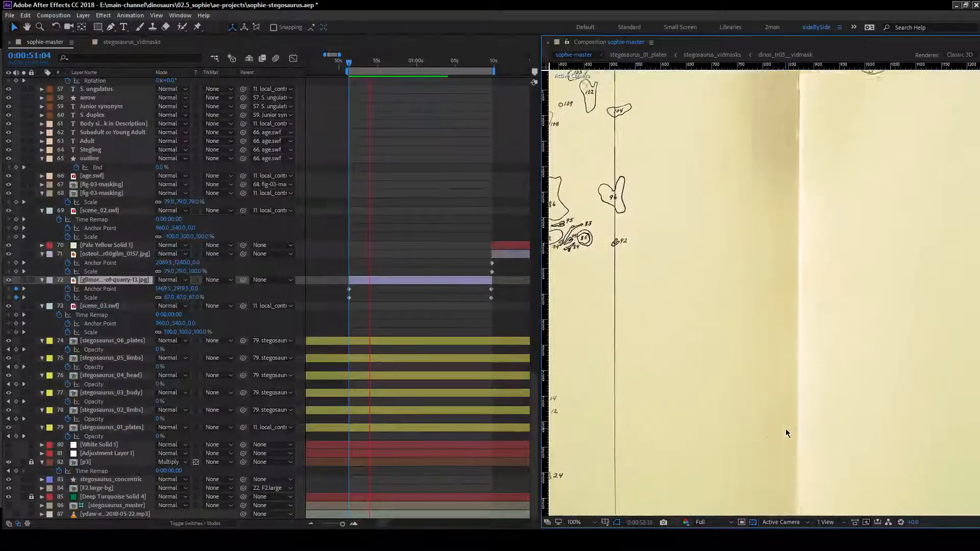
At 0:01:09:10, set the quarry-13.jpg layer's Scale to 30% and its Anchor Point to 5997.5, 1885.5.
{"action": "key", "text": "space"}
{"action": "scroll", "coordinate": [770, 360], "scroll_direction": "down", "scroll_amount": 4}
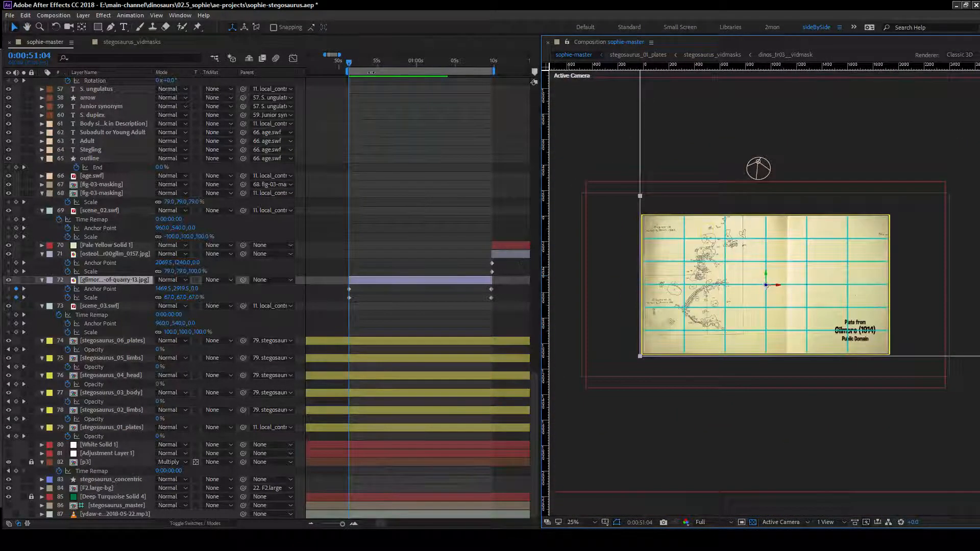
{"action": "left_click_drag", "start_coordinate": [351, 64], "coordinate": [493, 76]}
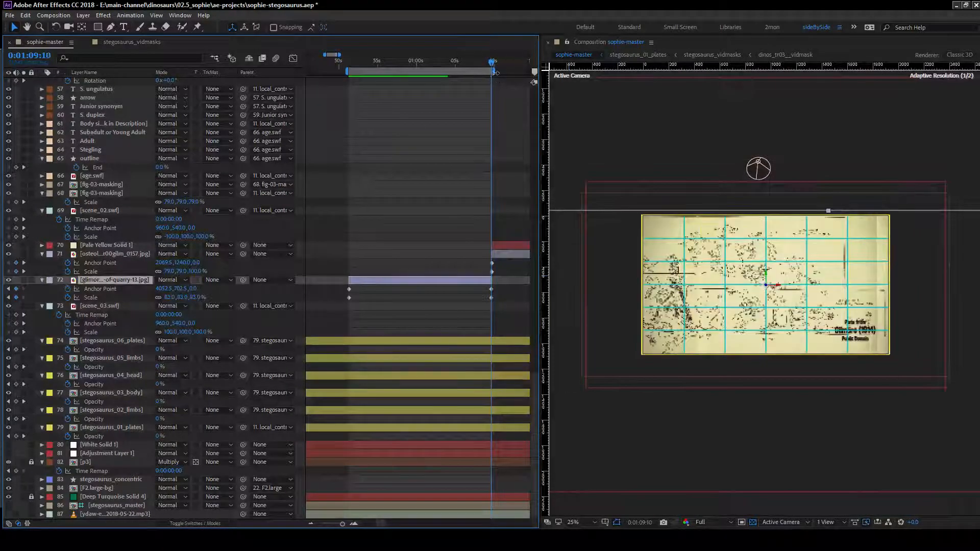
{"action": "left_click_drag", "start_coordinate": [192, 297], "coordinate": [718, 356]}
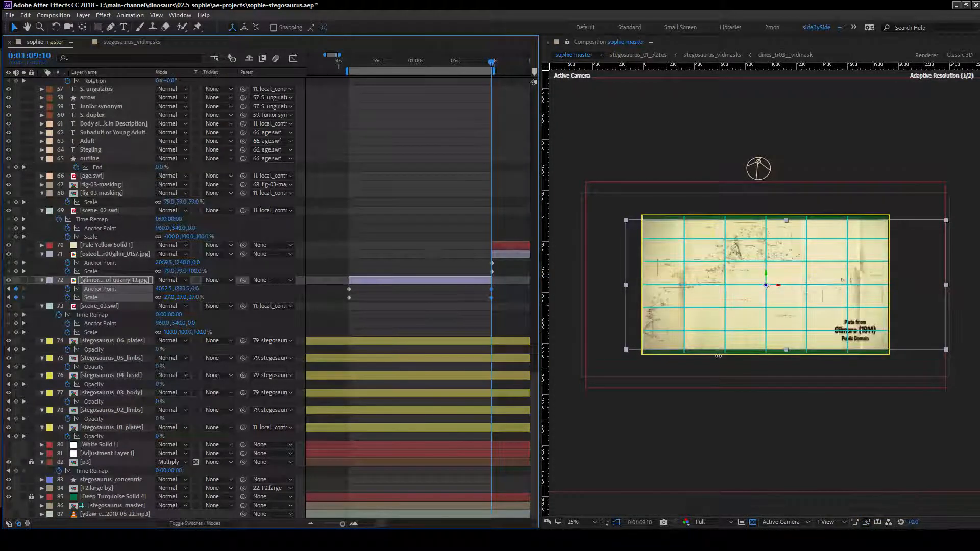
{"action": "left_click_drag", "start_coordinate": [179, 288], "coordinate": [978, 321]}
{"action": "left_click_drag", "start_coordinate": [891, 333], "coordinate": [388, 297]}
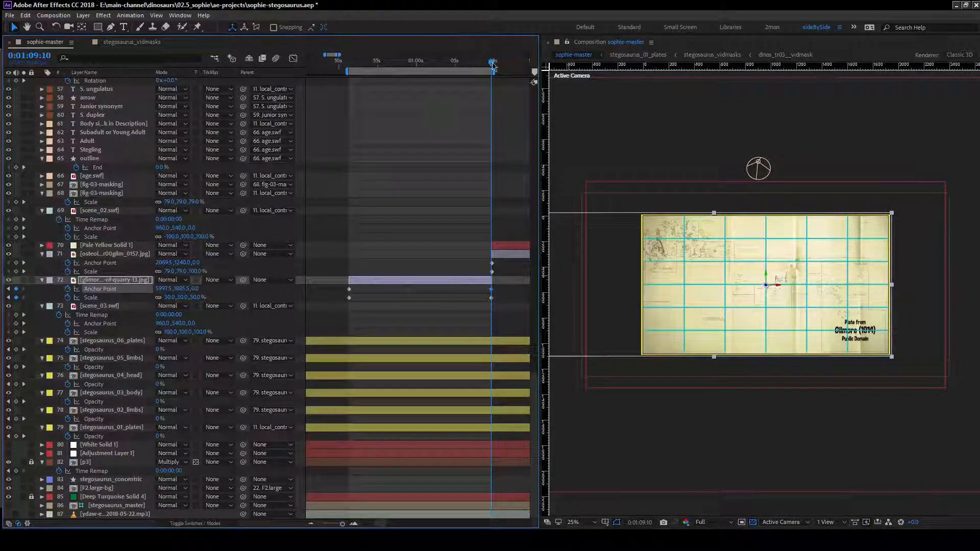
At 0:00:51:04, set the quarry-13.jpg layer's Anchor Point to 2616.5, 1969.5 and its Scale to 38%.
{"action": "left_click_drag", "start_coordinate": [493, 65], "coordinate": [353, 107]}
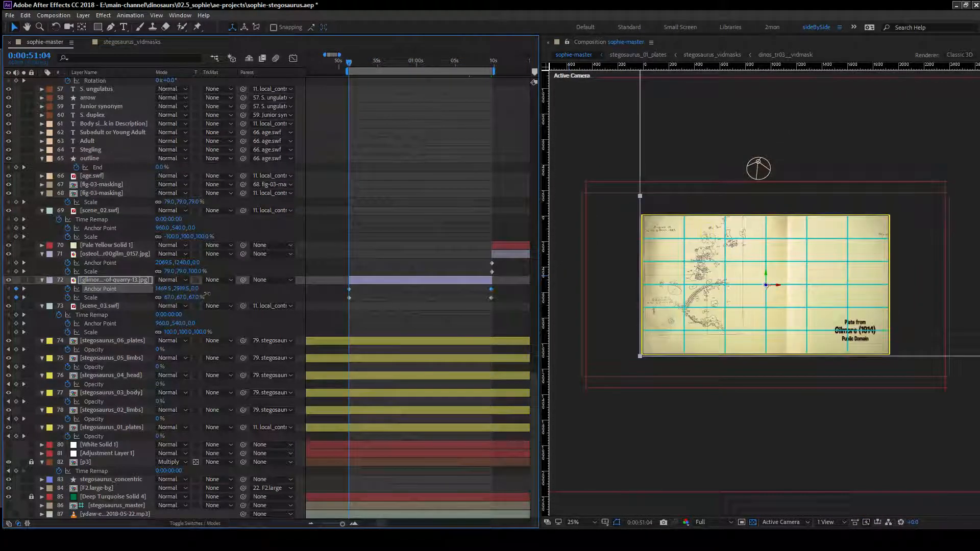
{"action": "left_click_drag", "start_coordinate": [177, 288], "coordinate": [97, 288]}
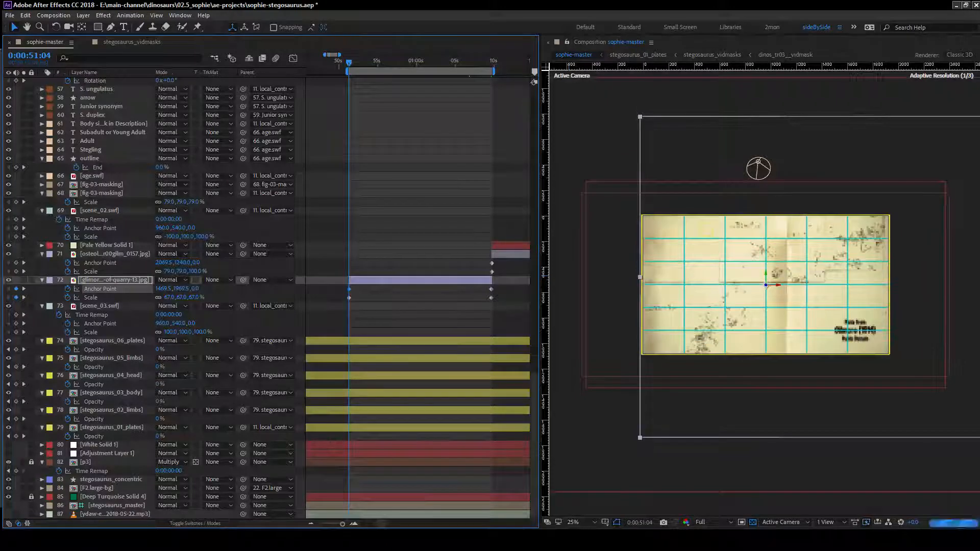
{"action": "left_click_drag", "start_coordinate": [162, 289], "coordinate": [331, 318]}
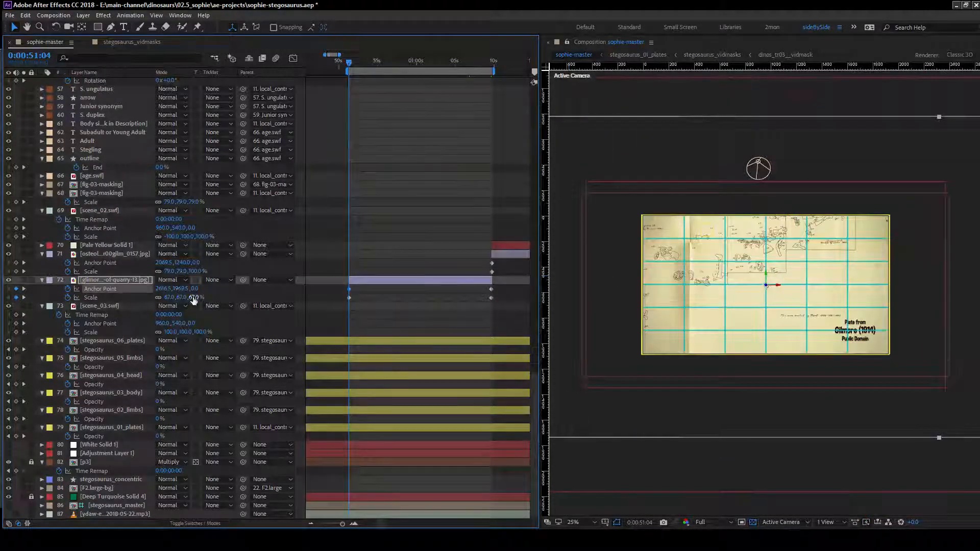
{"action": "left_click_drag", "start_coordinate": [191, 297], "coordinate": [175, 297]}
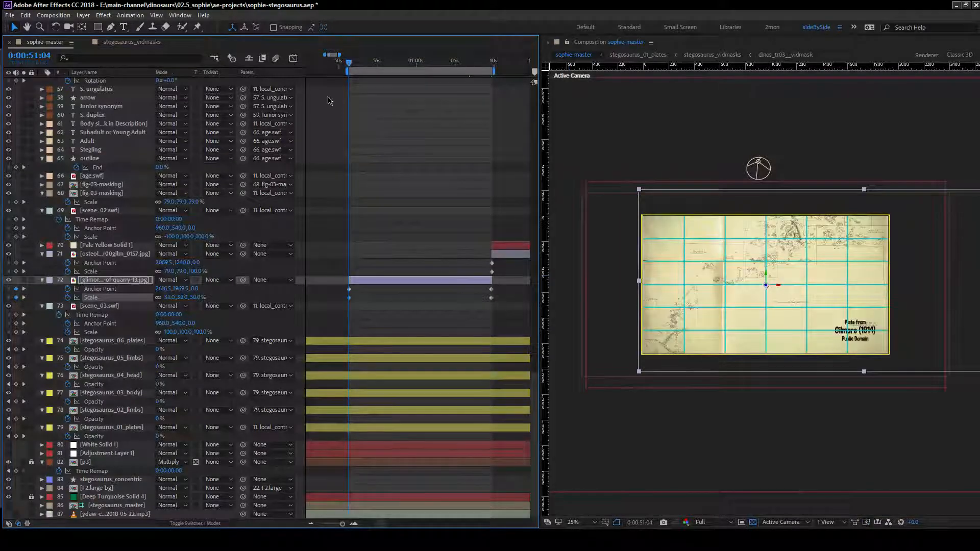
Set the quarry-13.jpg layer's final Scale keyframe at 0:01:09:10 to 33% and scrub through the pan.
{"action": "left_click_drag", "start_coordinate": [350, 65], "coordinate": [493, 83]}
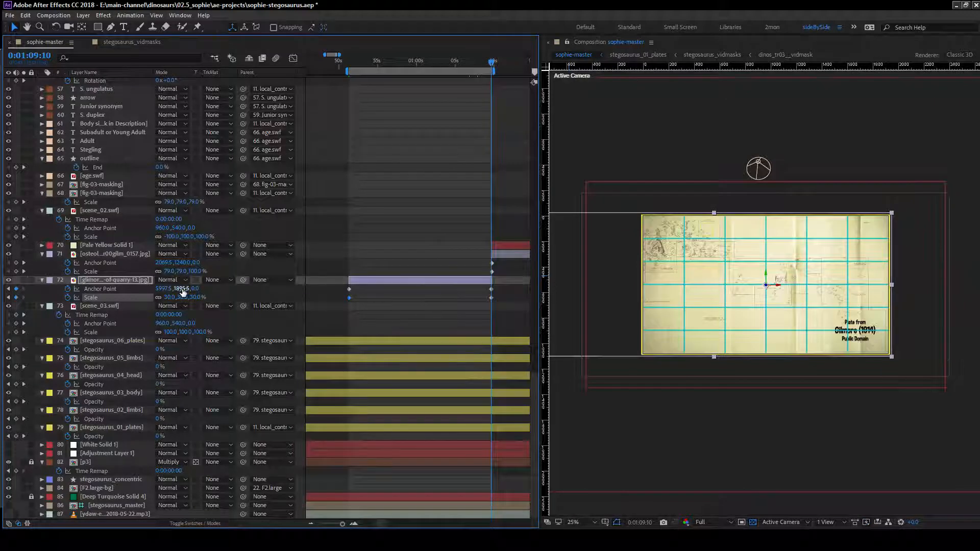
{"action": "left_click_drag", "start_coordinate": [182, 291], "coordinate": [182, 289]}
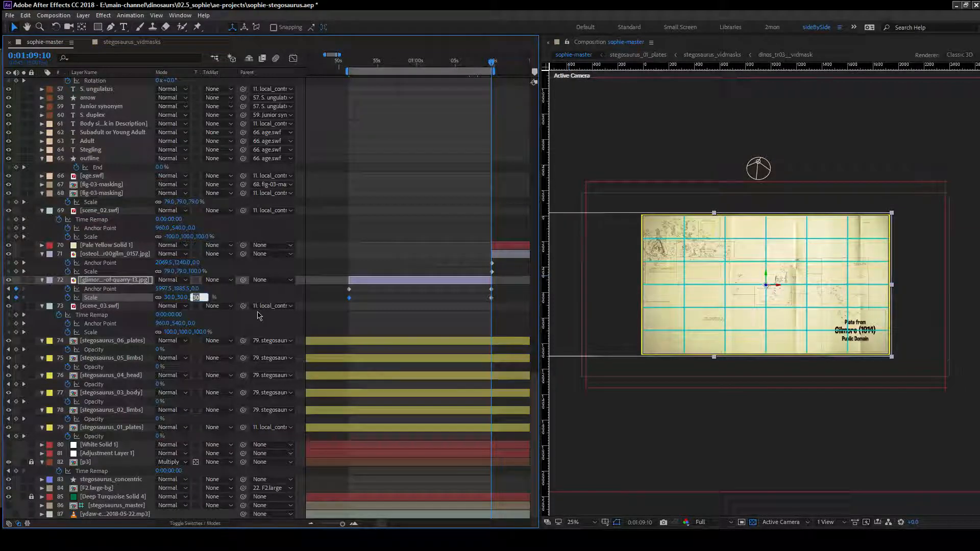
{"action": "key", "text": "Return"}
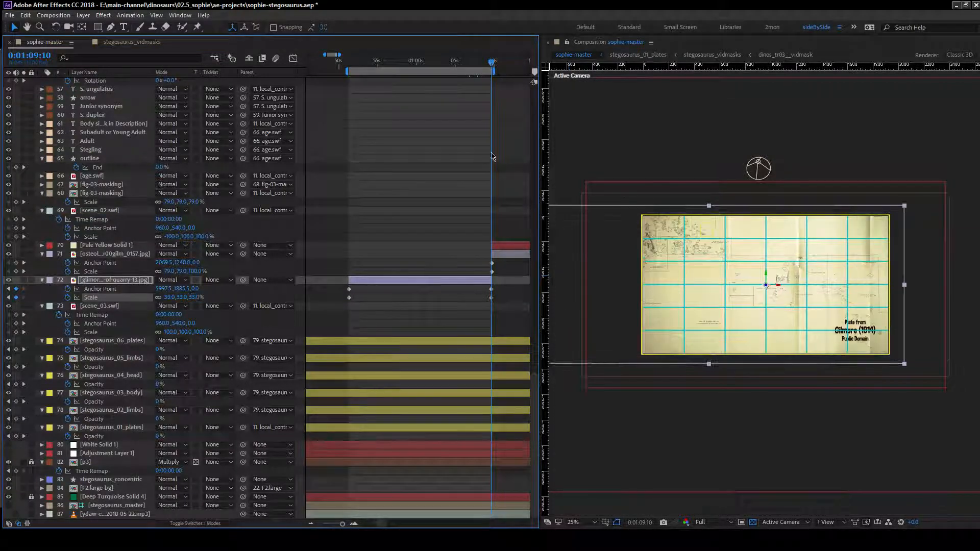
{"action": "left_click_drag", "start_coordinate": [467, 70], "coordinate": [377, 83]}
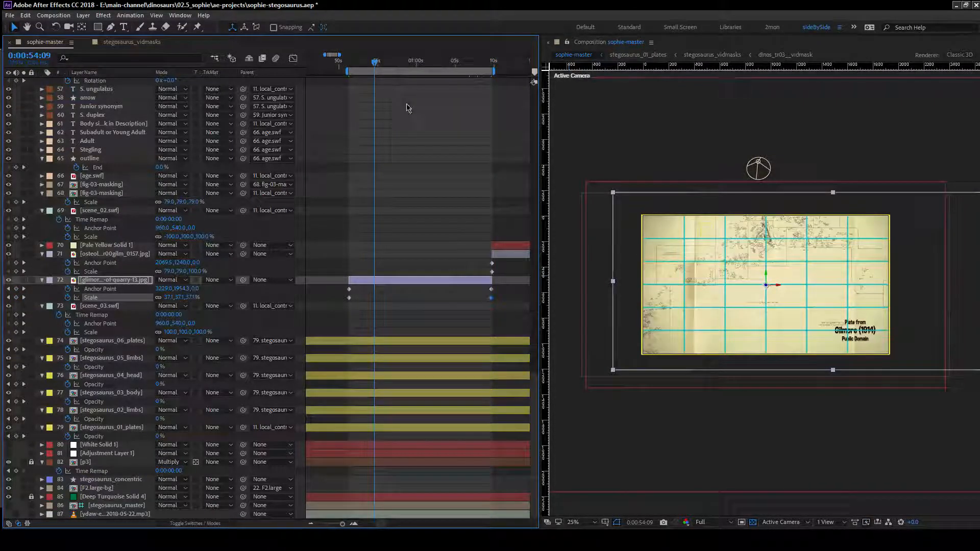
{"action": "left_click_drag", "start_coordinate": [375, 63], "coordinate": [495, 61]}
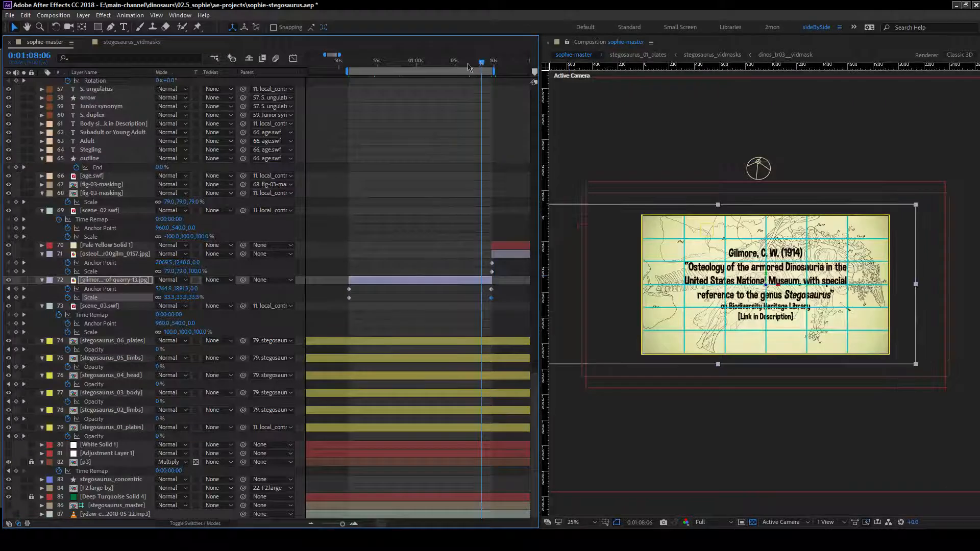
At 0:00:51:04, set the vertical Anchor Point of the quarry-13.jpg layer to 1485.5.
{"action": "left_click", "coordinate": [370, 61]}
{"action": "left_click_drag", "start_coordinate": [386, 94], "coordinate": [351, 117]}
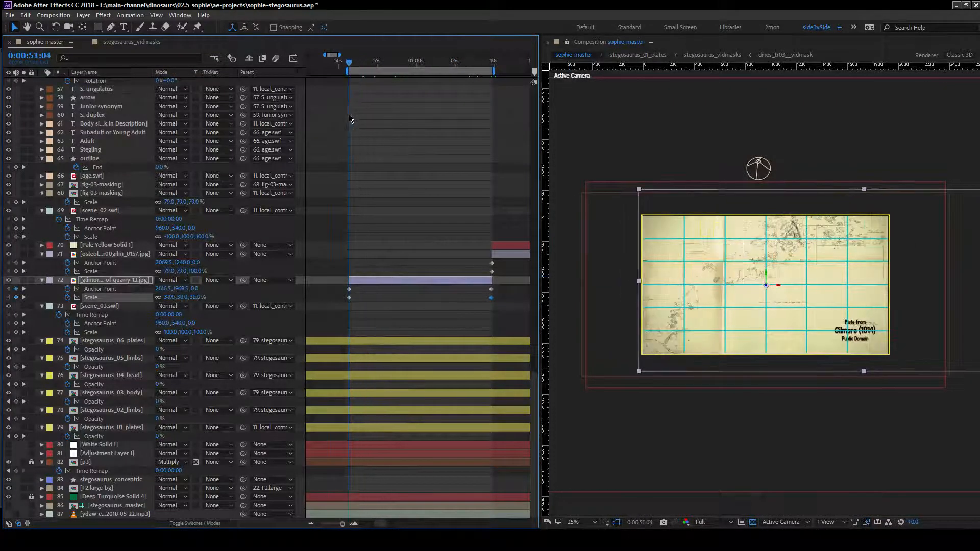
{"action": "left_click_drag", "start_coordinate": [190, 291], "coordinate": [100, 289]}
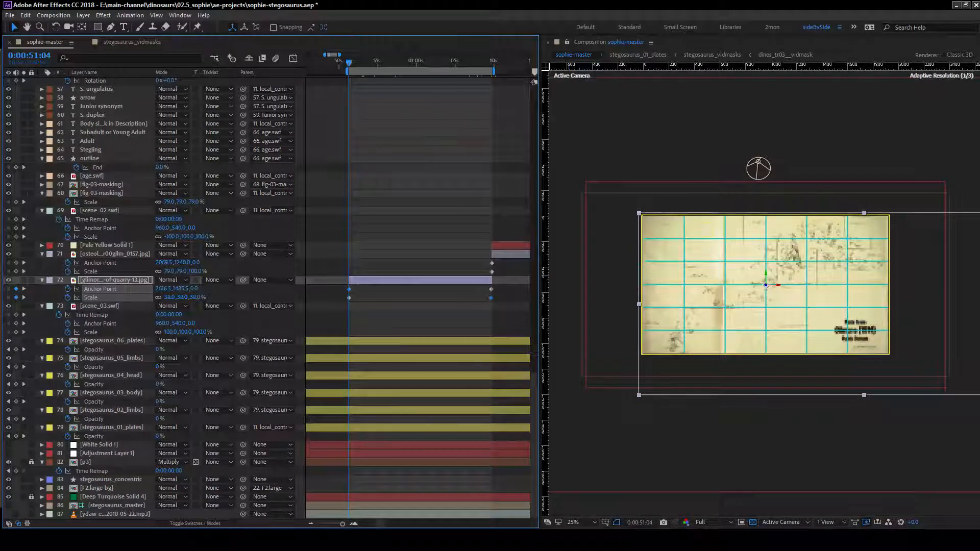
Preview the quarry-13.jpg pan within the work area, scrub its opening seconds, and return to 0:00:51:04.
{"action": "left_click_drag", "start_coordinate": [362, 67], "coordinate": [484, 88]}
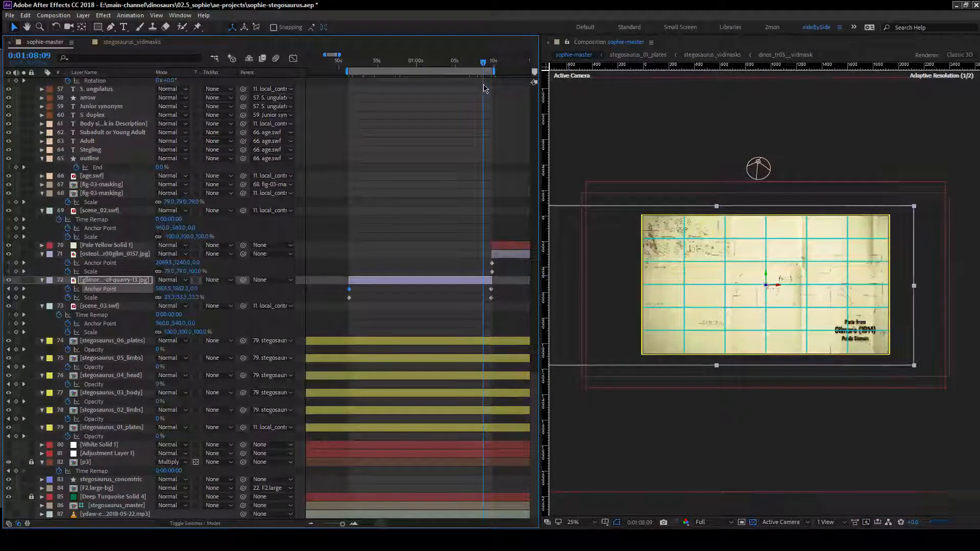
{"action": "key", "text": "space"}
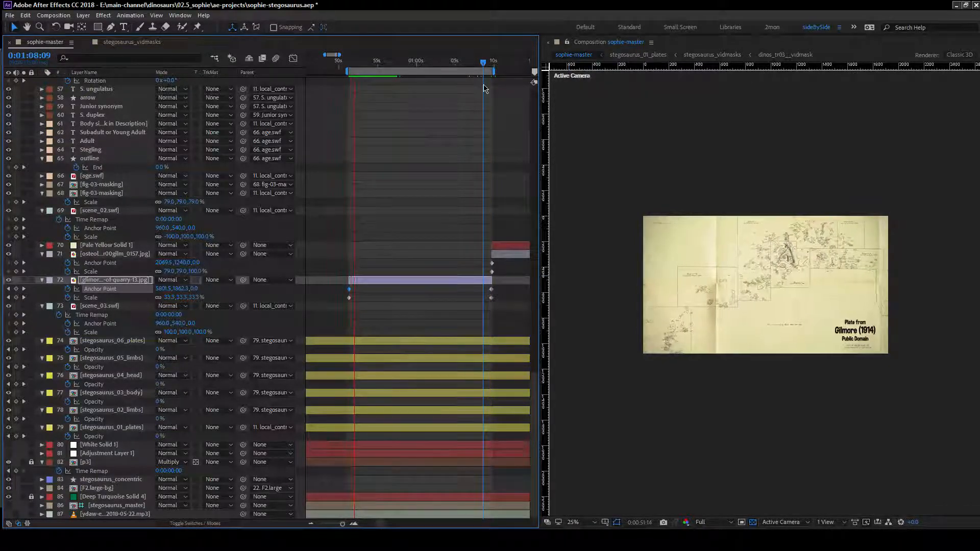
{"action": "key", "text": "space"}
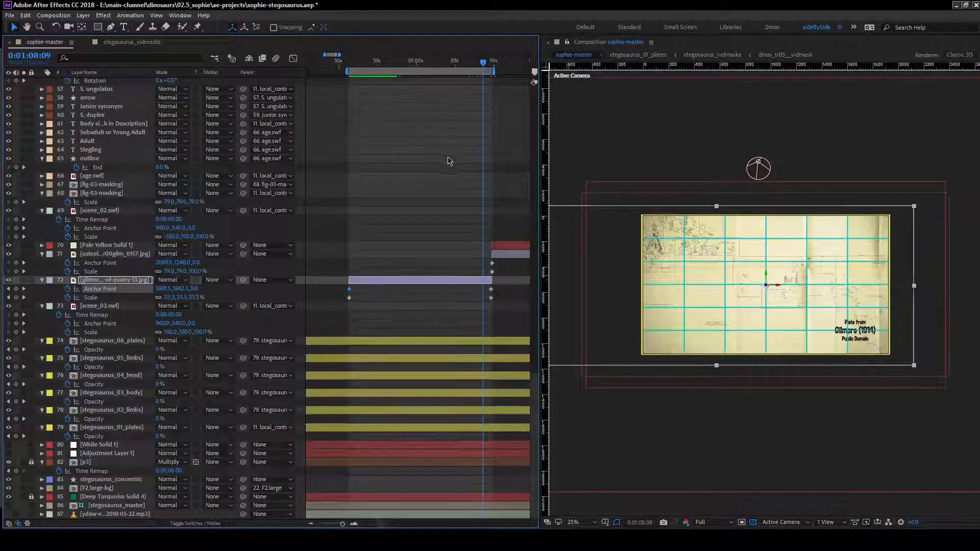
{"action": "left_click", "coordinate": [381, 63]}
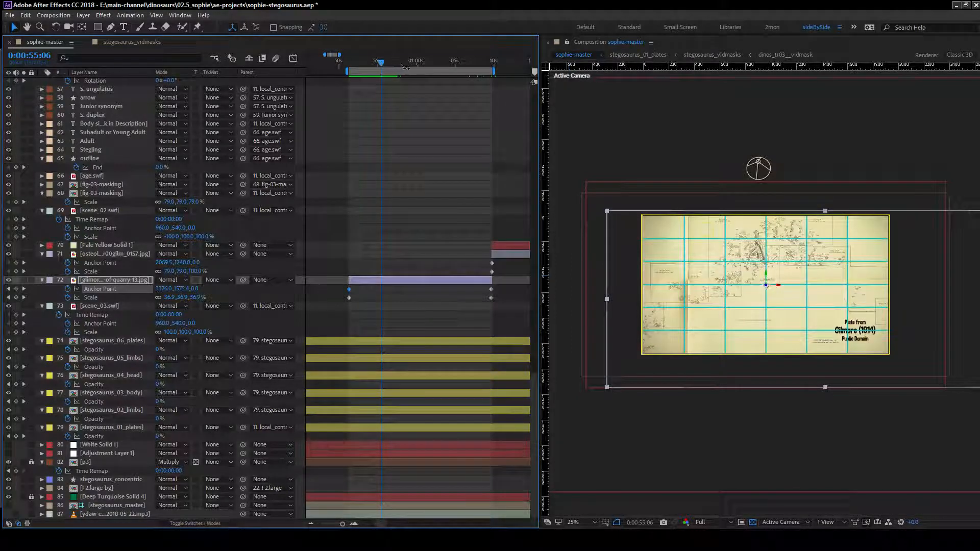
{"action": "left_click_drag", "start_coordinate": [383, 65], "coordinate": [351, 87]}
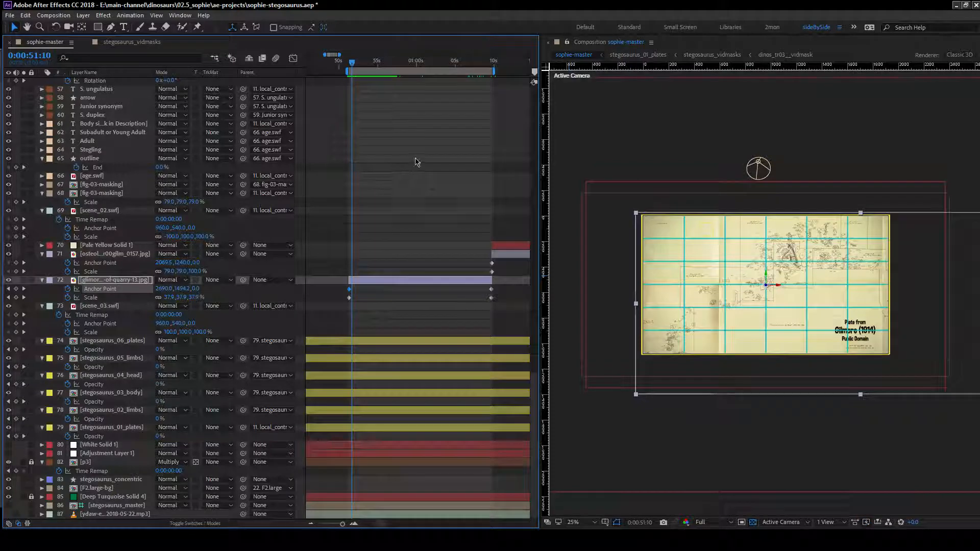
{"action": "left_click_drag", "start_coordinate": [355, 67], "coordinate": [355, 86]}
{"action": "left_click", "coordinate": [385, 257]}
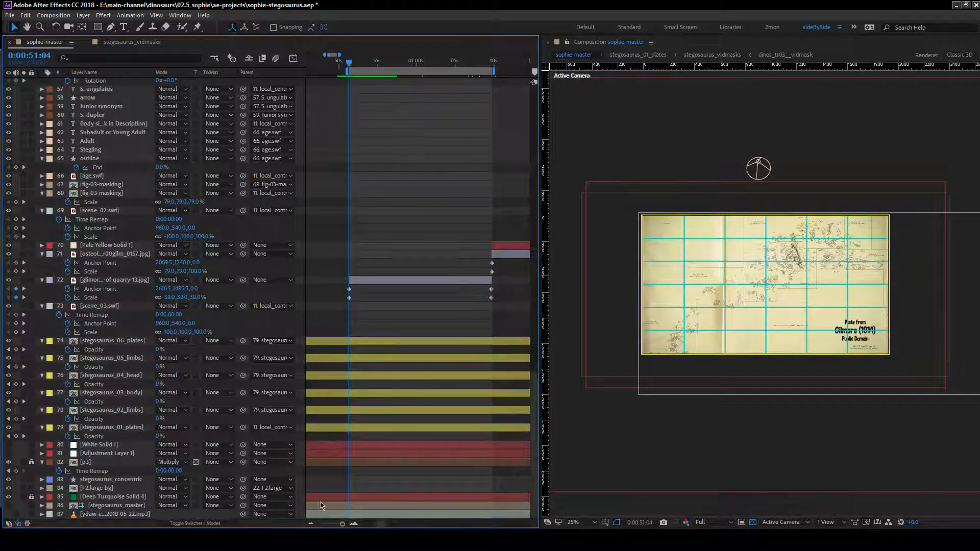
Extend the work area to the end of the Pale Yellow Solid 1 layer and save the project.
{"action": "left_click", "coordinate": [310, 523]}
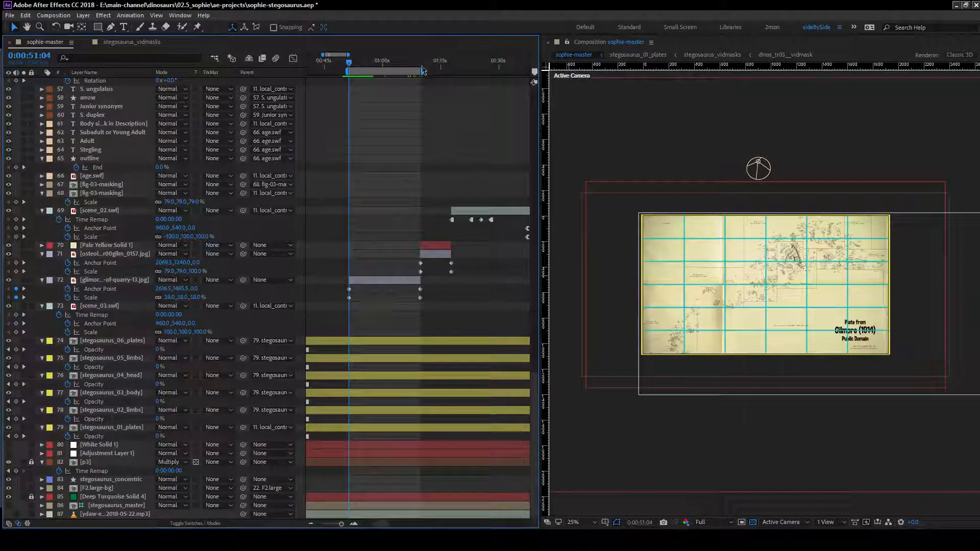
{"action": "left_click_drag", "start_coordinate": [422, 71], "coordinate": [452, 71]}
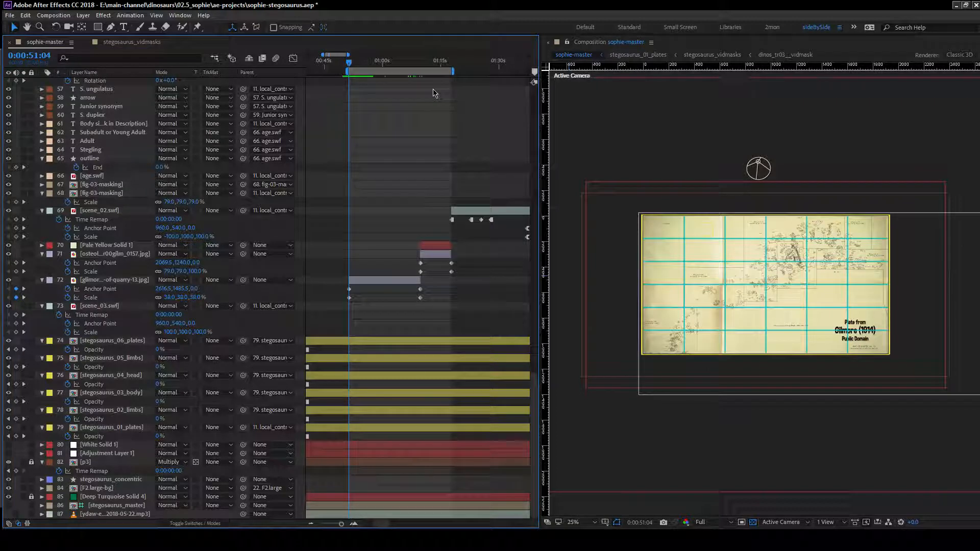
{"action": "left_click_drag", "start_coordinate": [357, 65], "coordinate": [416, 79]}
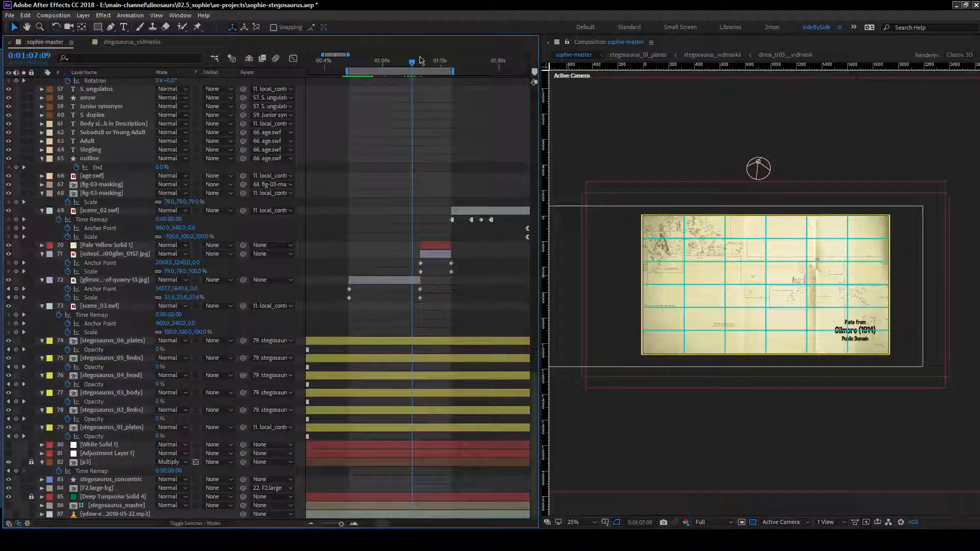
{"action": "left_click", "coordinate": [398, 75]}
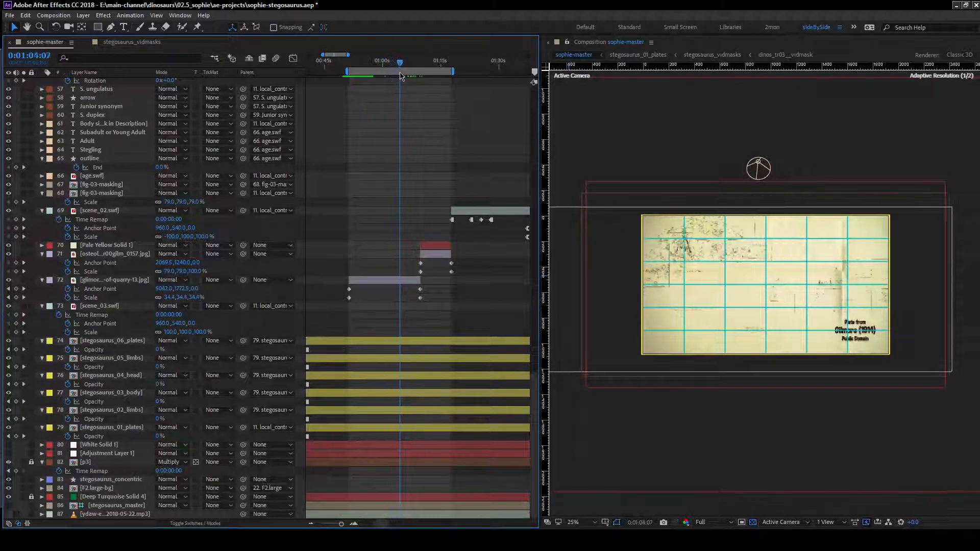
{"action": "mouse_move", "coordinate": [387, 80]}
{"action": "left_mouse_down"}
{"action": "mouse_move", "coordinate": [372, 83]}
{"action": "mouse_move", "coordinate": [374, 75]}
{"action": "left_mouse_up"}
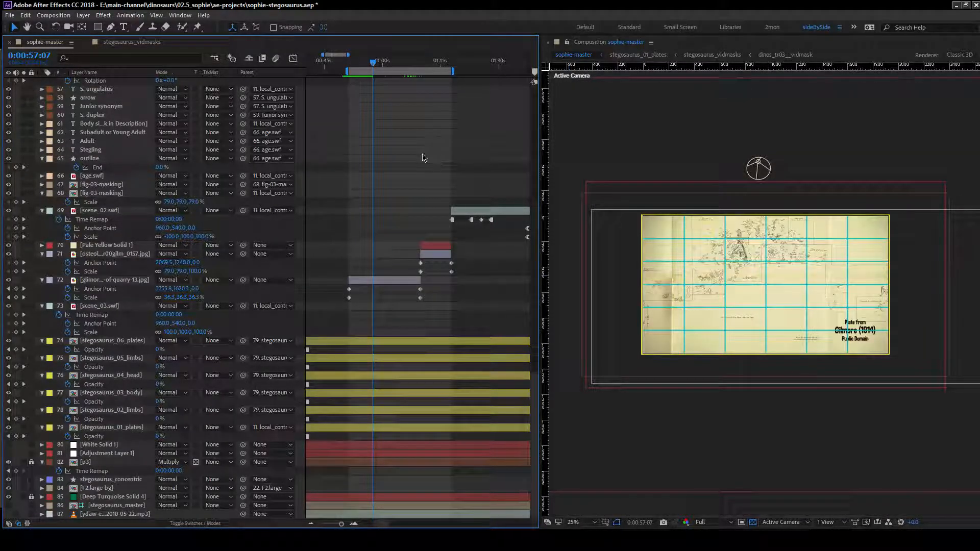
{"action": "key", "text": "ctrl+s"}
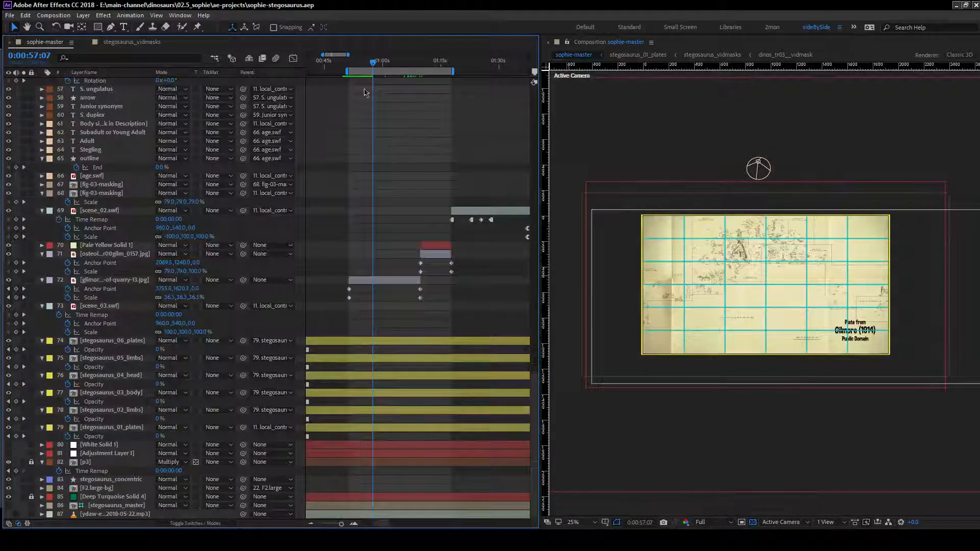
Scrub from the quarry map into the Gilmore (1914) citation plate and examine its motion up to 0:01:13:10.
{"action": "left_click_drag", "start_coordinate": [376, 67], "coordinate": [442, 97]}
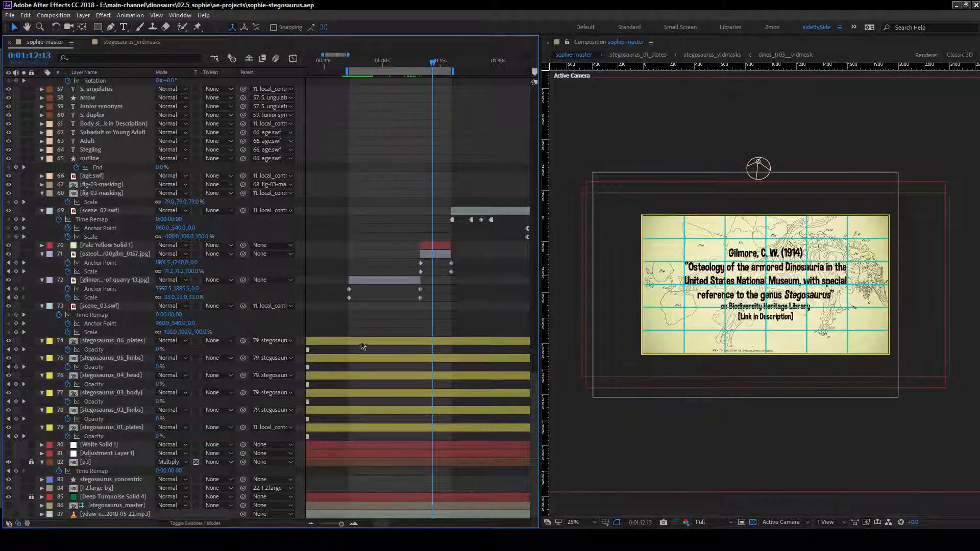
{"action": "left_click", "coordinate": [432, 62]}
{"action": "left_click_drag", "start_coordinate": [432, 67], "coordinate": [436, 67]}
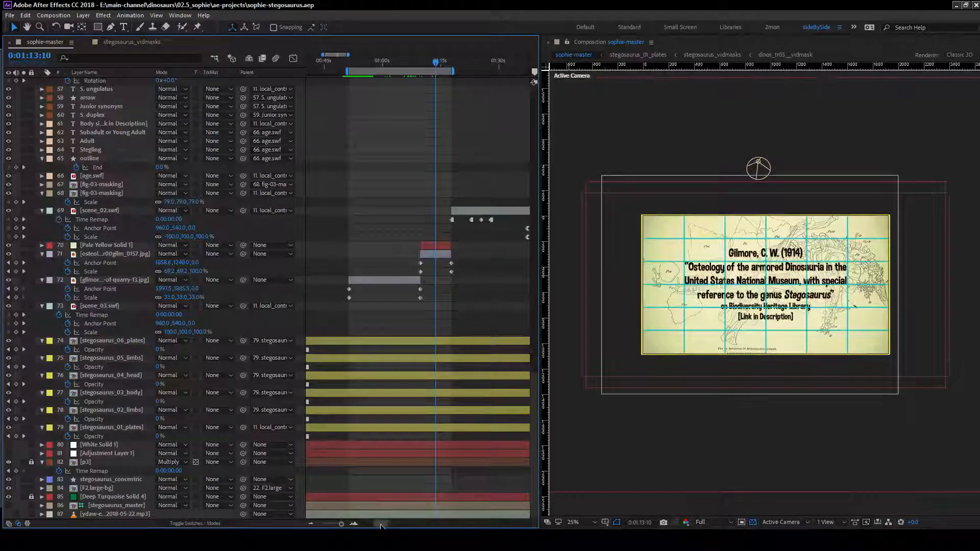
Examine the later stegosaurus sections around 0:03:16:04 and from 0:04:29:01 back to 0:04:26:09.
{"action": "left_click_drag", "start_coordinate": [385, 524], "coordinate": [430, 524]}
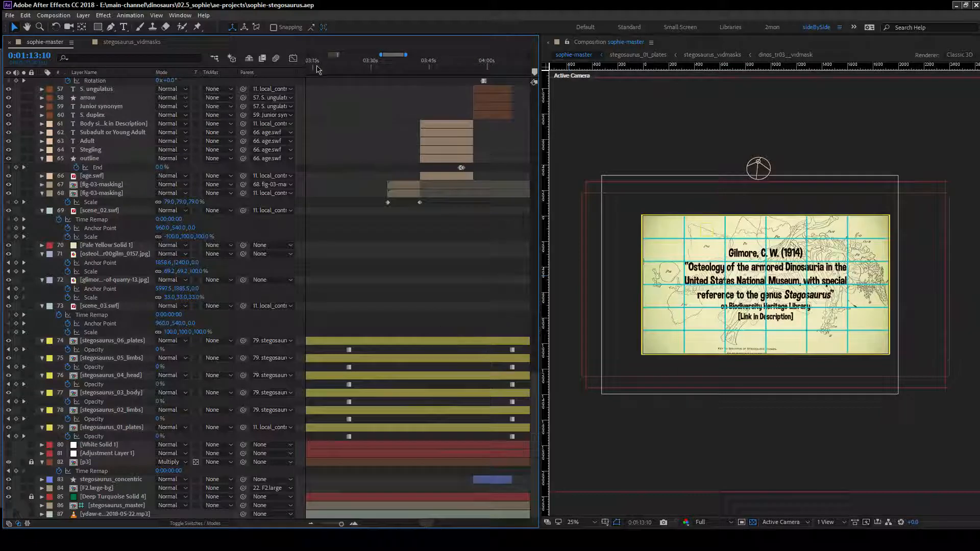
{"action": "left_click", "coordinate": [317, 69]}
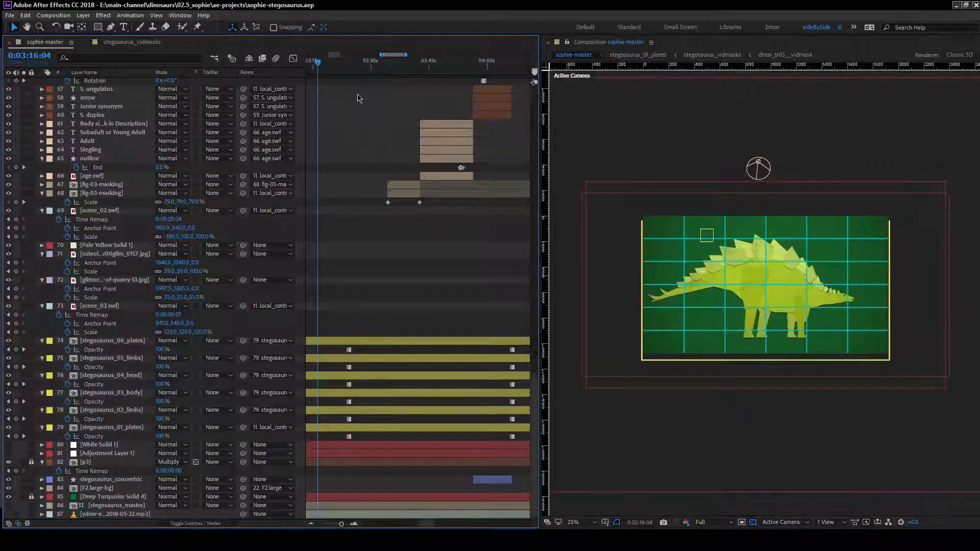
{"action": "mouse_move", "coordinate": [428, 523]}
{"action": "left_mouse_down"}
{"action": "mouse_move", "coordinate": [415, 524]}
{"action": "mouse_move", "coordinate": [447, 526]}
{"action": "left_mouse_up"}
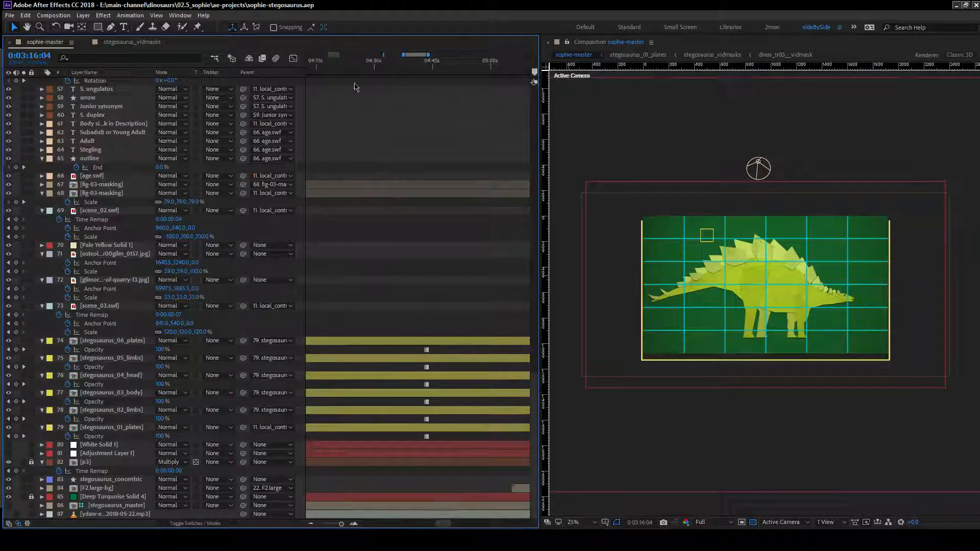
{"action": "left_click", "coordinate": [371, 62]}
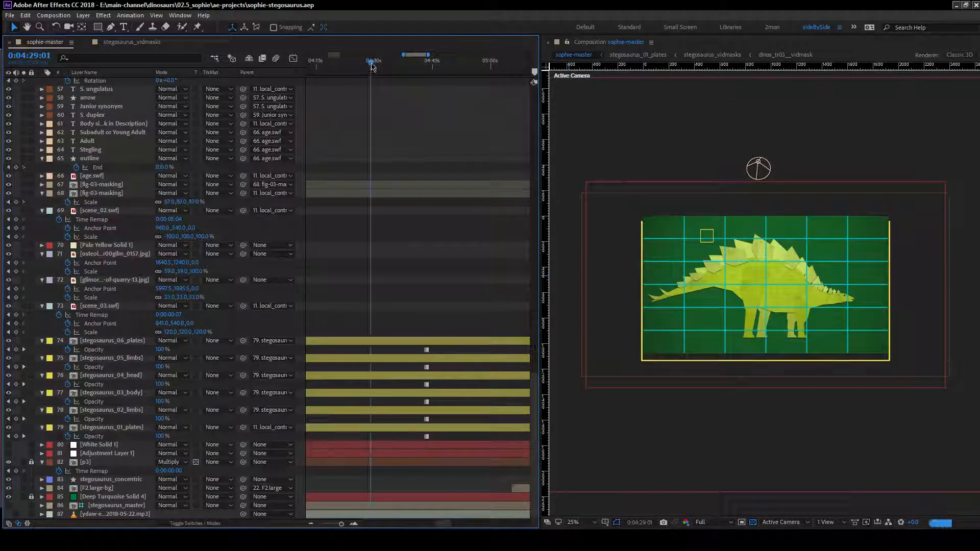
{"action": "mouse_move", "coordinate": [378, 67]}
{"action": "left_mouse_down"}
{"action": "mouse_move", "coordinate": [394, 68]}
{"action": "mouse_move", "coordinate": [360, 68]}
{"action": "left_mouse_up"}
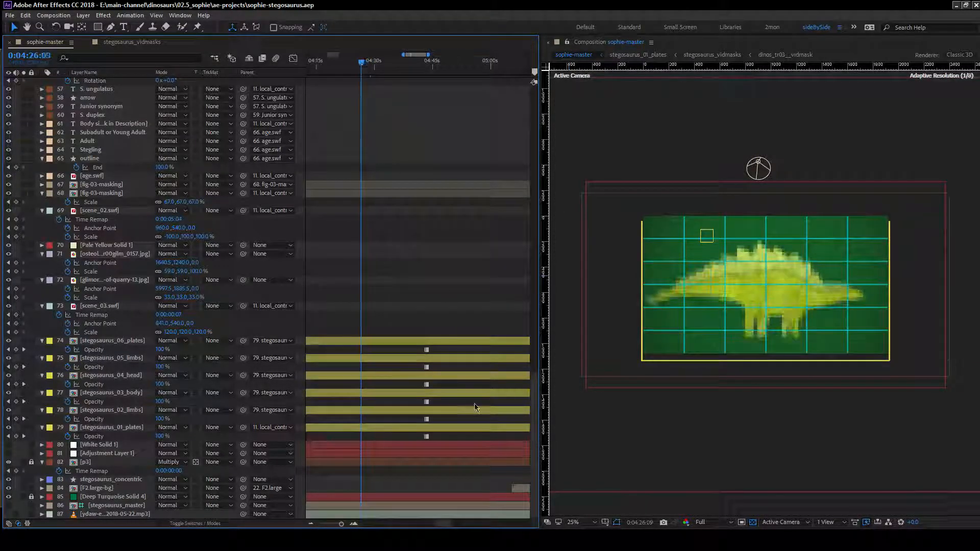
Check the quarry map and Gilmore (1914) citation plate at 0:01:00:12 and 0:01:15:04, and return to the pan's start at 0:00:51:04.
{"action": "left_click_drag", "start_coordinate": [445, 525], "coordinate": [382, 527]}
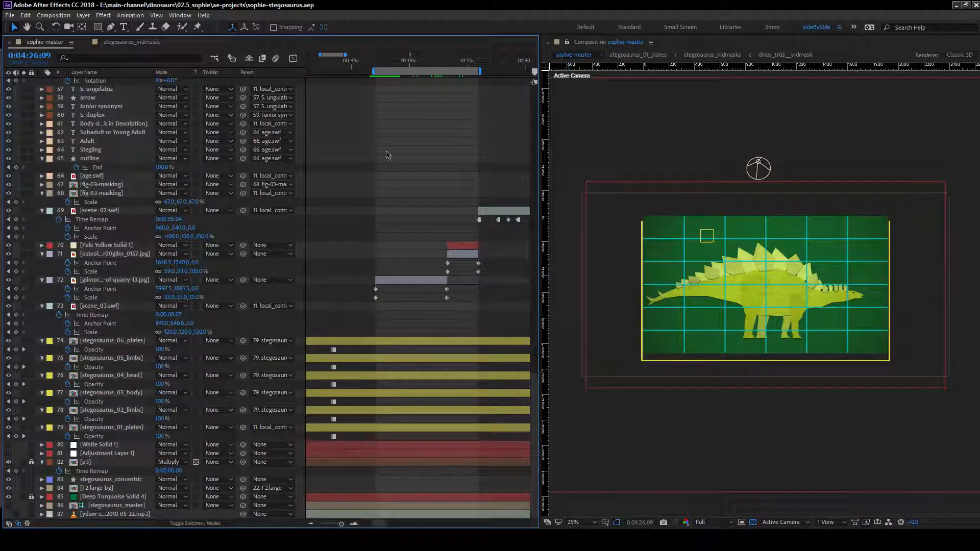
{"action": "left_click", "coordinate": [413, 66]}
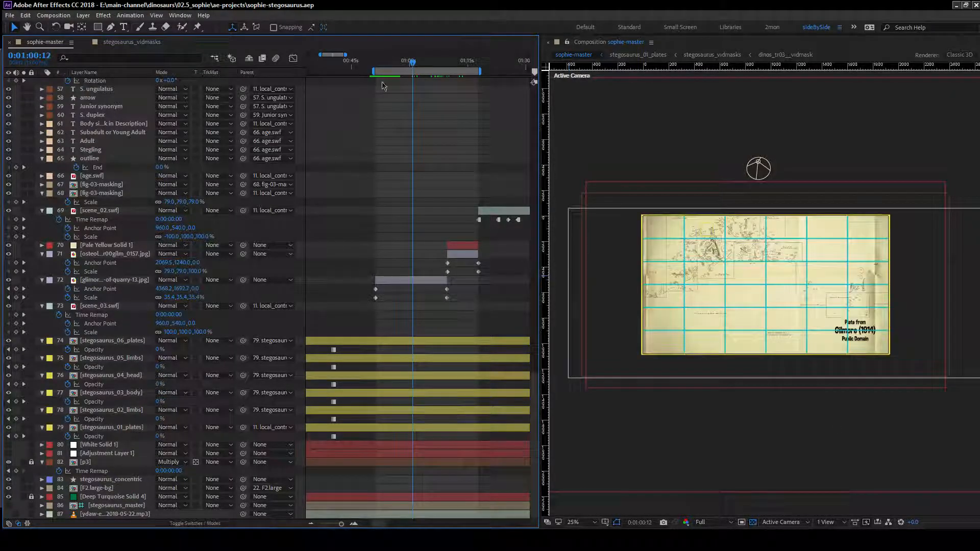
{"action": "left_click", "coordinate": [414, 65]}
{"action": "left_click_drag", "start_coordinate": [419, 68], "coordinate": [468, 65]}
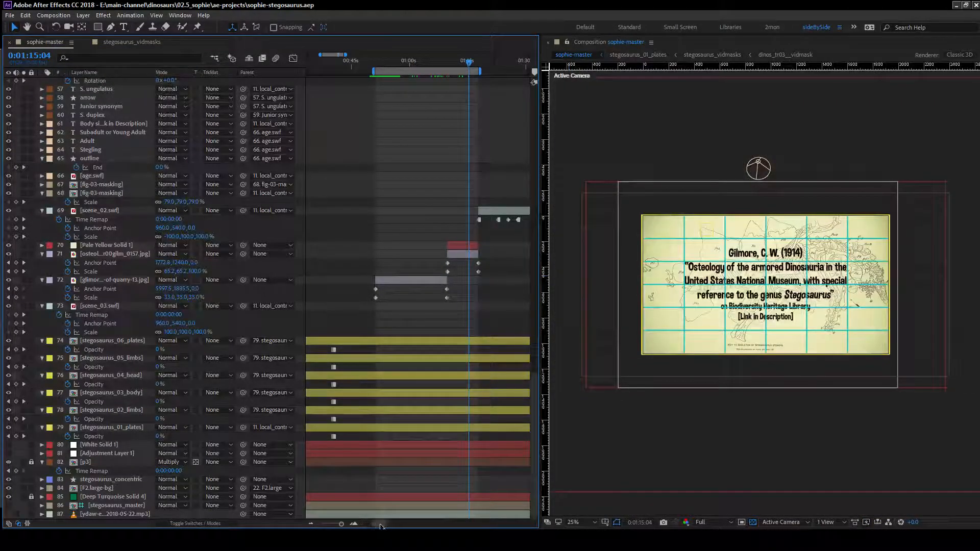
{"action": "left_click_drag", "start_coordinate": [381, 524], "coordinate": [387, 524]}
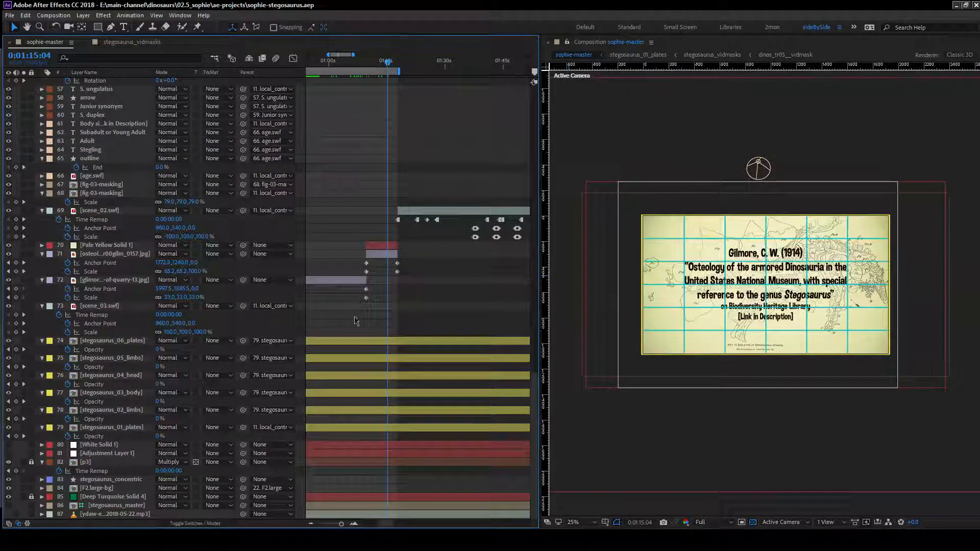
{"action": "left_click", "coordinate": [311, 524]}
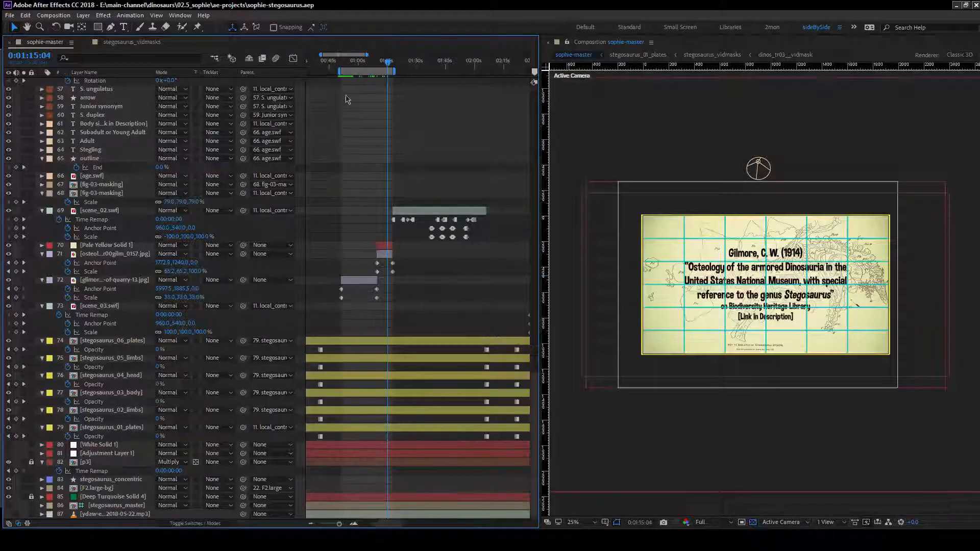
{"action": "left_click", "coordinate": [338, 64]}
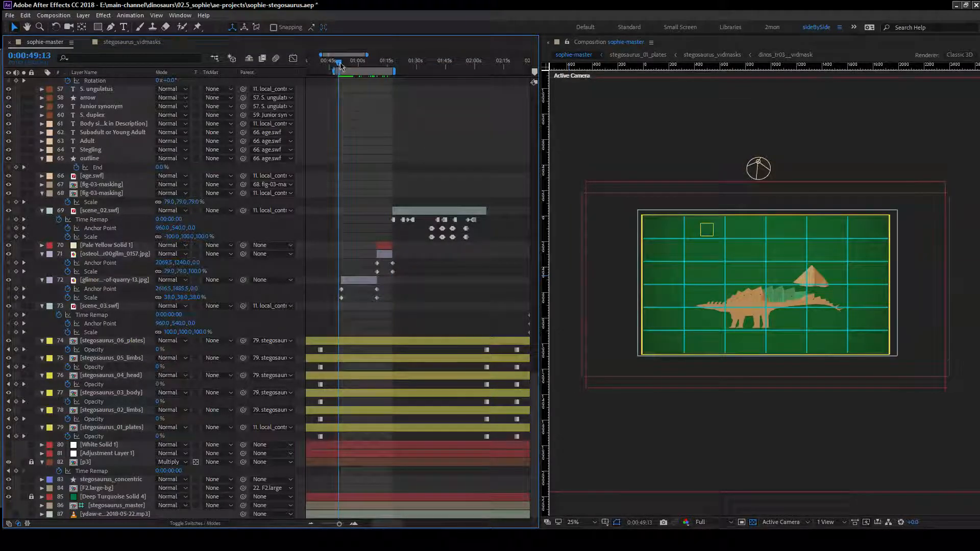
{"action": "left_click_drag", "start_coordinate": [340, 65], "coordinate": [344, 67]}
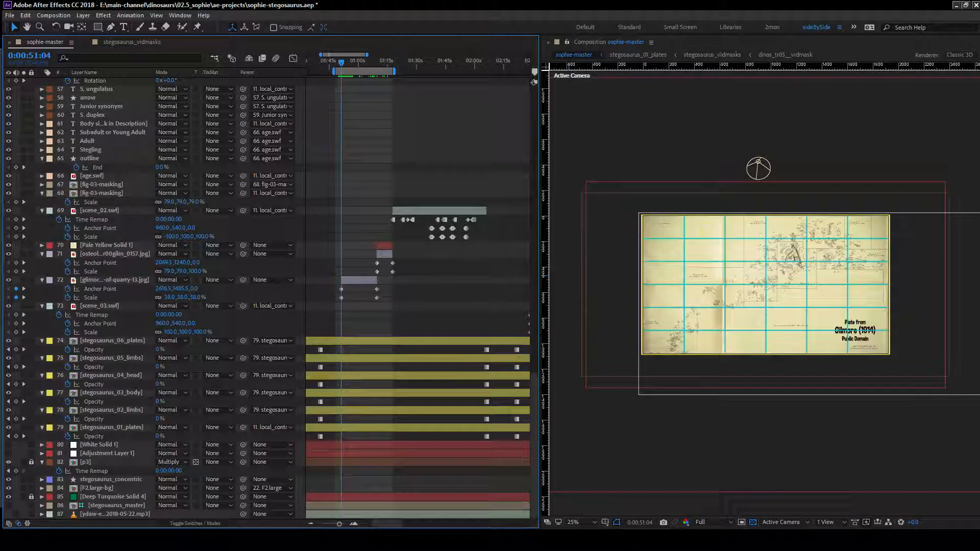
Select the dinos_tr03__vidmask layer above the 01_comparison layer and go to its in point at 0:00:40:01.
{"action": "scroll", "coordinate": [376, 280], "scroll_direction": "up", "scroll_amount": 12}
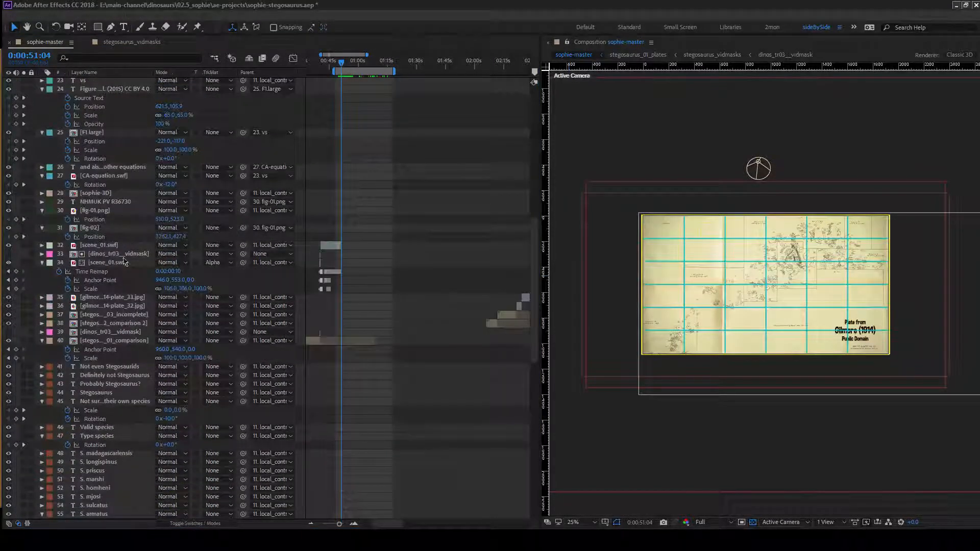
{"action": "left_click", "coordinate": [115, 332]}
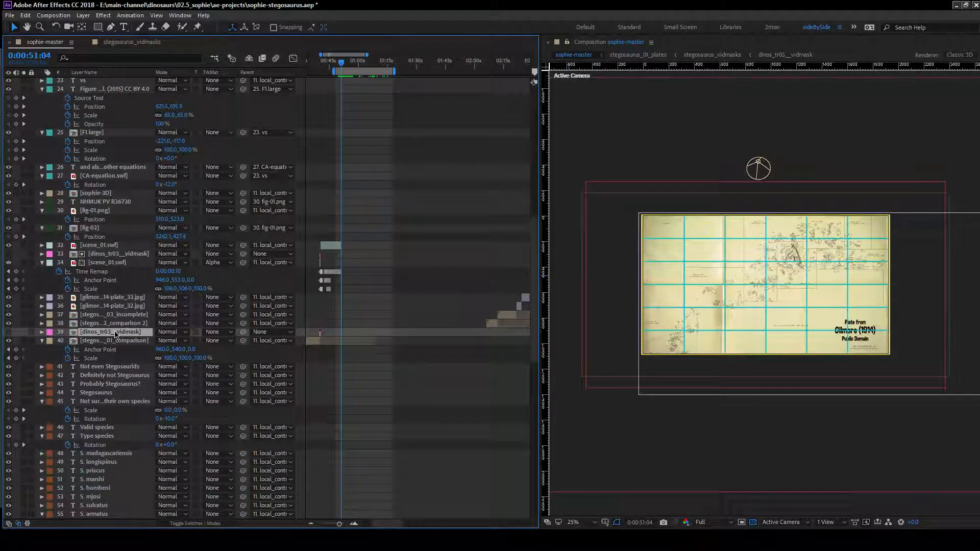
{"action": "left_click_drag", "start_coordinate": [328, 71], "coordinate": [321, 71]}
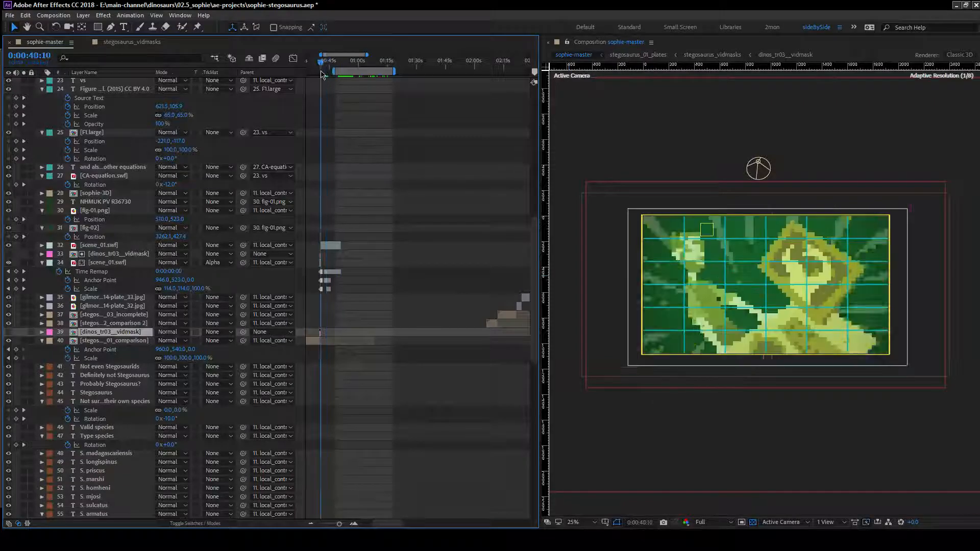
{"action": "left_click", "coordinate": [354, 524]}
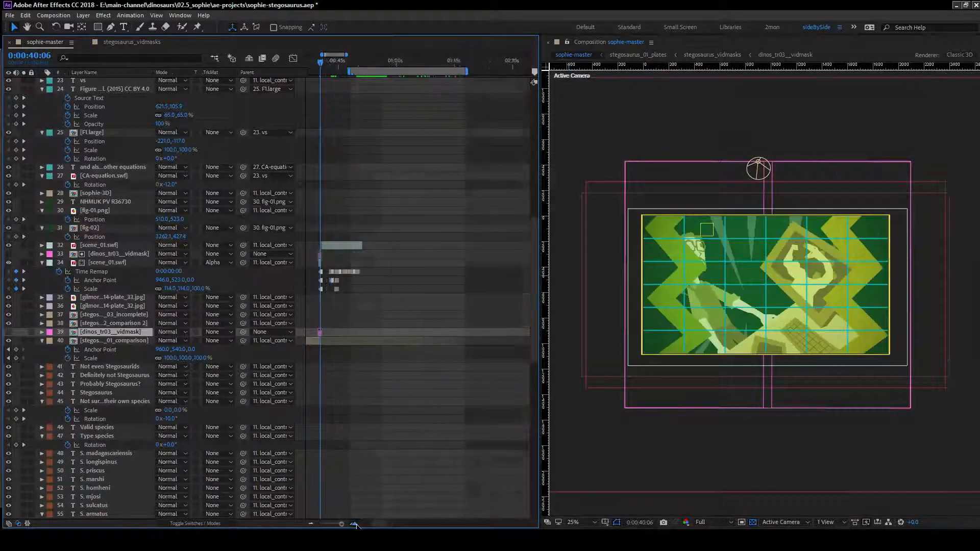
{"action": "left_click", "coordinate": [354, 523]}
{"action": "left_click", "coordinate": [354, 524]}
{"action": "left_click", "coordinate": [354, 523]}
{"action": "left_click", "coordinate": [353, 523]}
{"action": "left_click_drag", "start_coordinate": [319, 339], "coordinate": [334, 347]}
{"action": "left_click", "coordinate": [325, 333]}
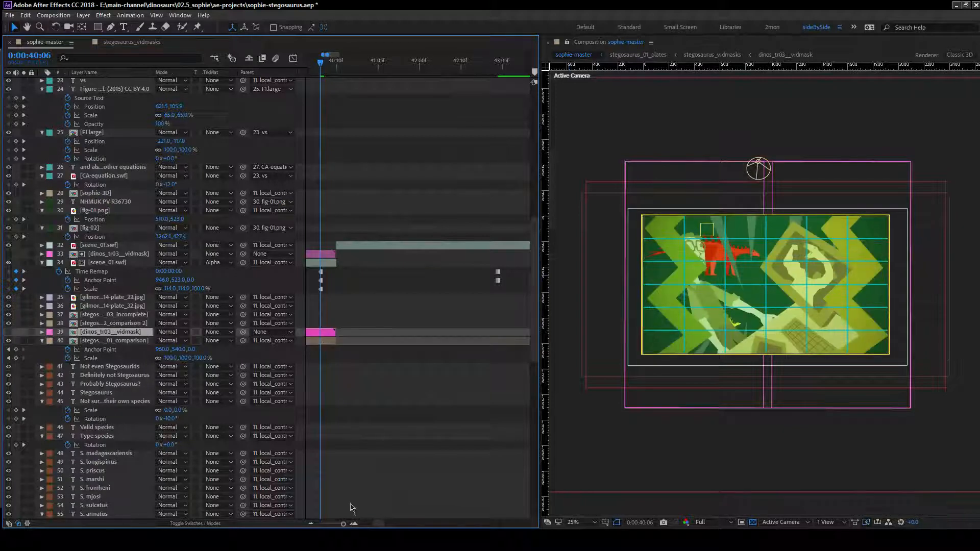
{"action": "left_click_drag", "start_coordinate": [379, 524], "coordinate": [381, 524]}
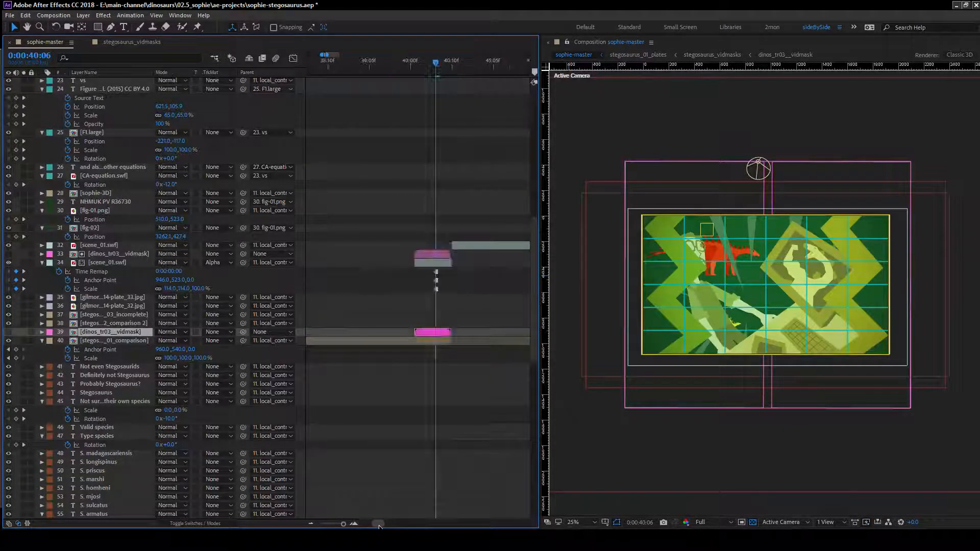
{"action": "key", "text": "i"}
Split the 01_comparison layer at 0:00:40:01 and give the later piece an Alpha Inverted Matte from dinos_tr03__vidmask.
{"action": "left_click", "coordinate": [420, 339]}
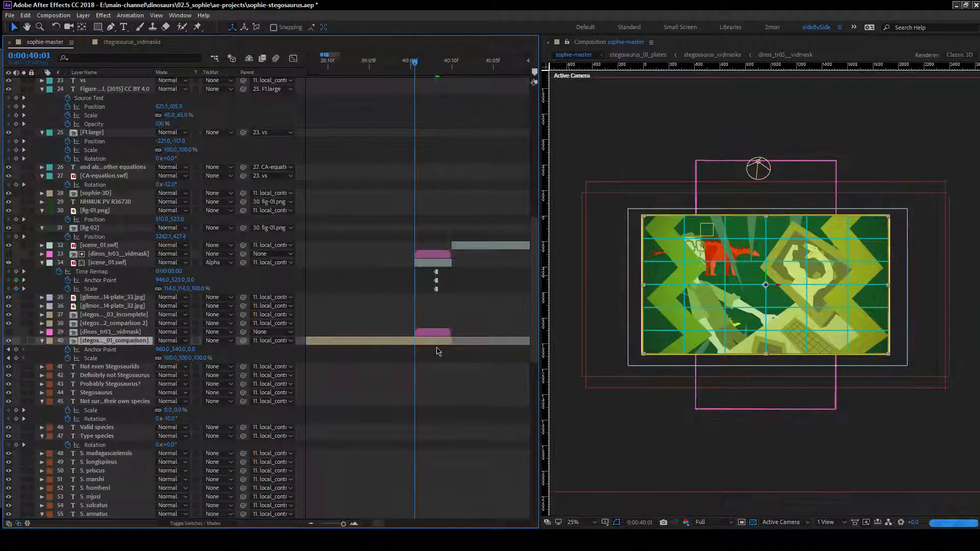
{"action": "key", "text": "ctrl+d"}
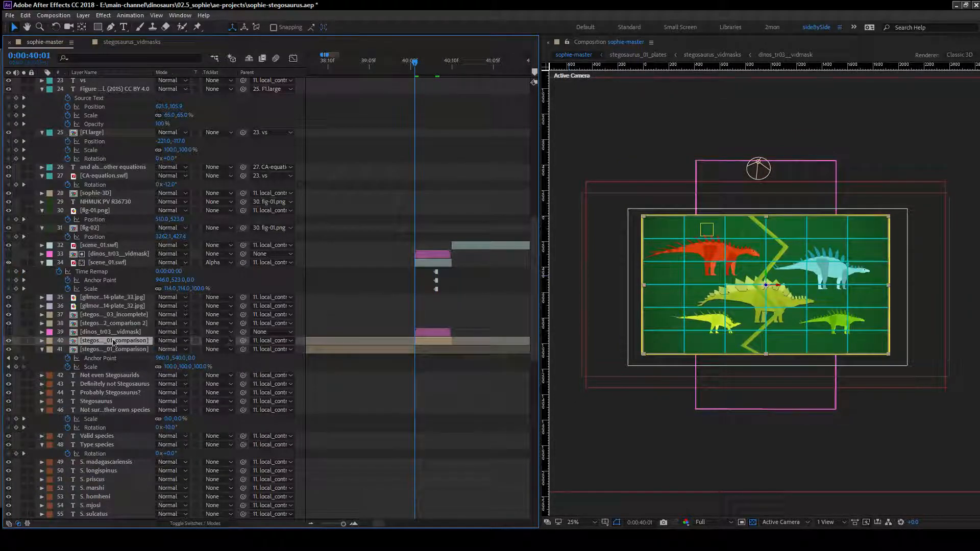
{"action": "left_click", "coordinate": [218, 349]}
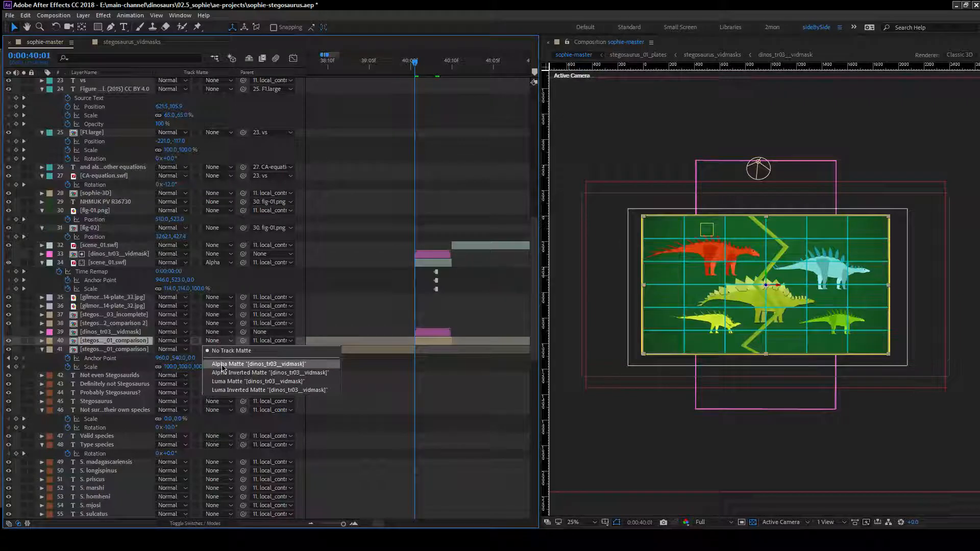
{"action": "left_click", "coordinate": [223, 365]}
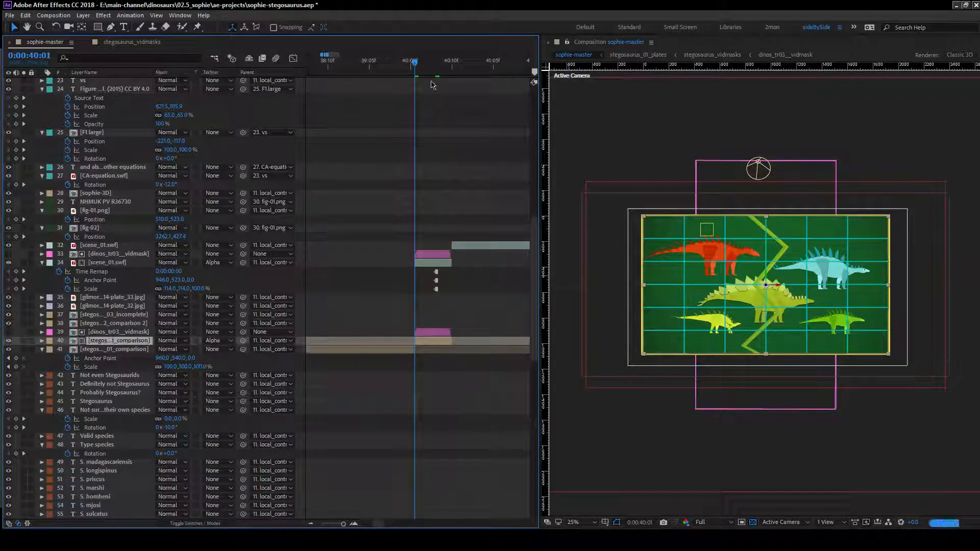
{"action": "left_click", "coordinate": [227, 341]}
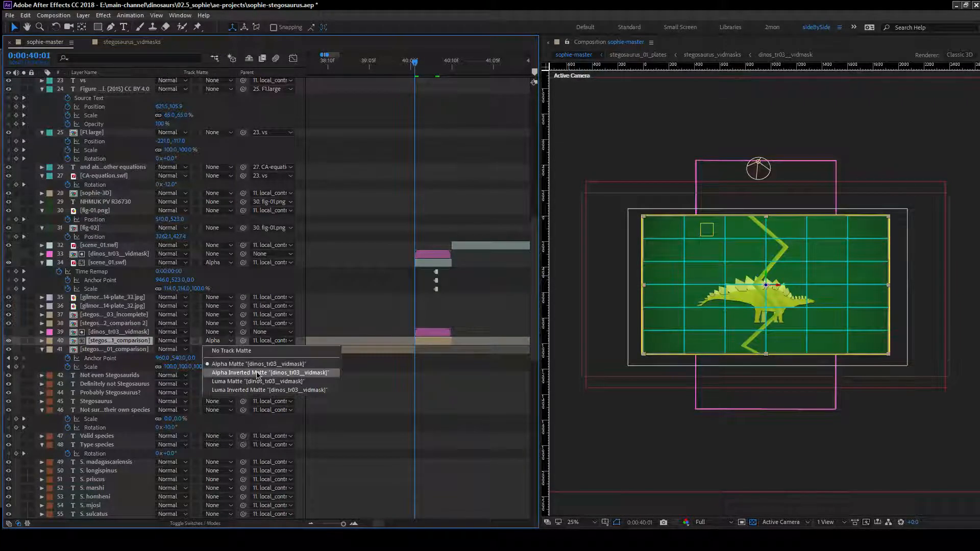
{"action": "left_click", "coordinate": [257, 376]}
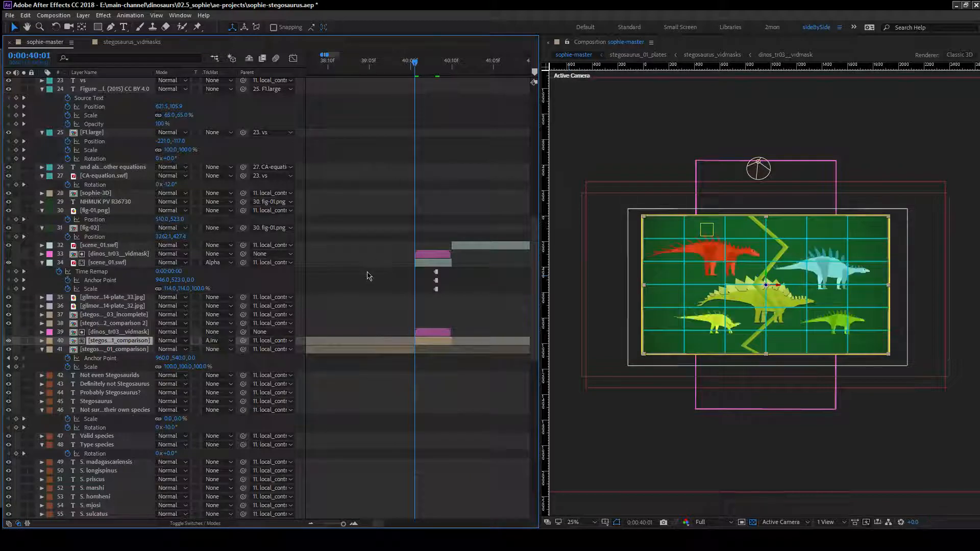
Set the composition preview resolution to Auto and save the project.
{"action": "left_click", "coordinate": [703, 520]}
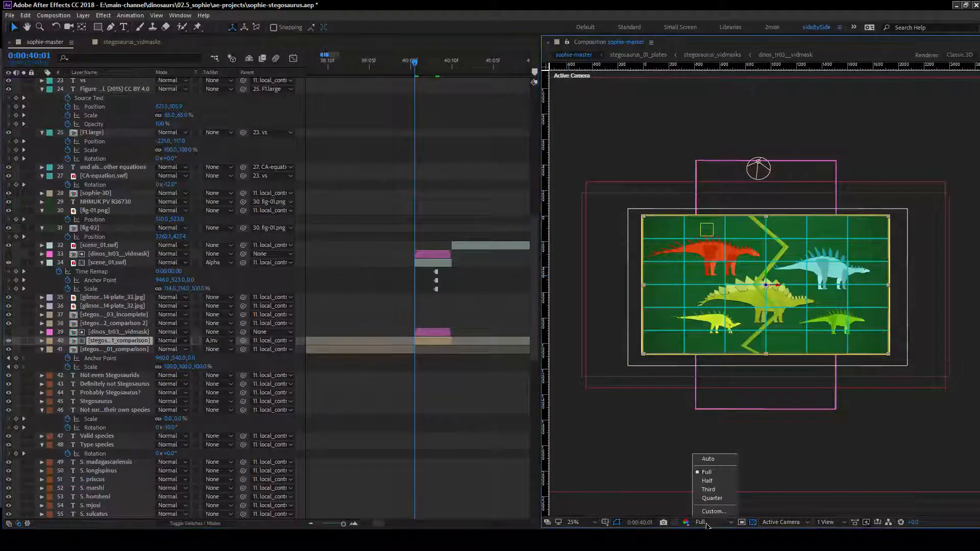
{"action": "left_click", "coordinate": [707, 461]}
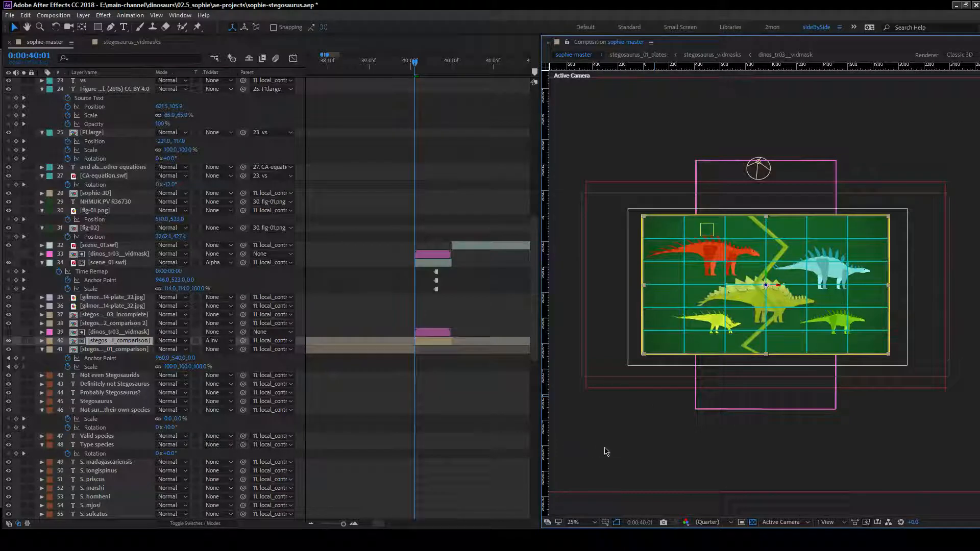
{"action": "key", "text": "ctrl+s"}
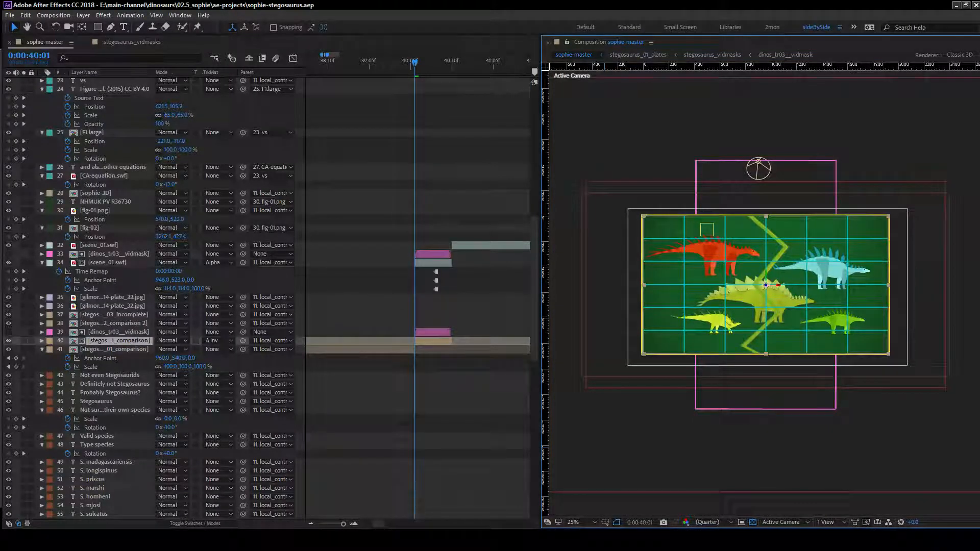
Set the work area around the dinos_tr03 mask transition, ending at 0:00:40:13, and preview it.
{"action": "mouse_move", "coordinate": [415, 63]}
{"action": "left_mouse_down"}
{"action": "mouse_move", "coordinate": [436, 63]}
{"action": "mouse_move", "coordinate": [403, 65]}
{"action": "left_mouse_up"}
{"action": "left_click", "coordinate": [465, 65]}
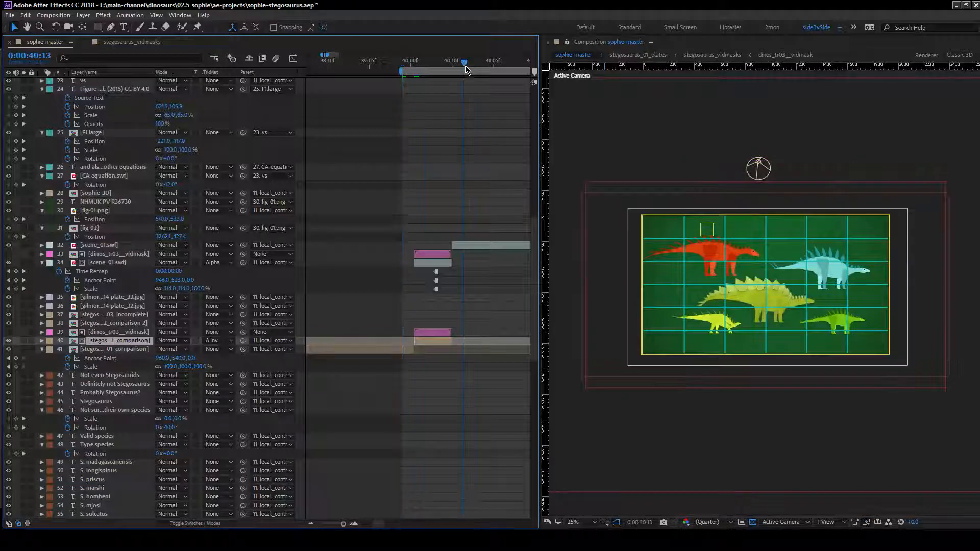
{"action": "key", "text": "n"}
{"action": "key", "text": "space"}
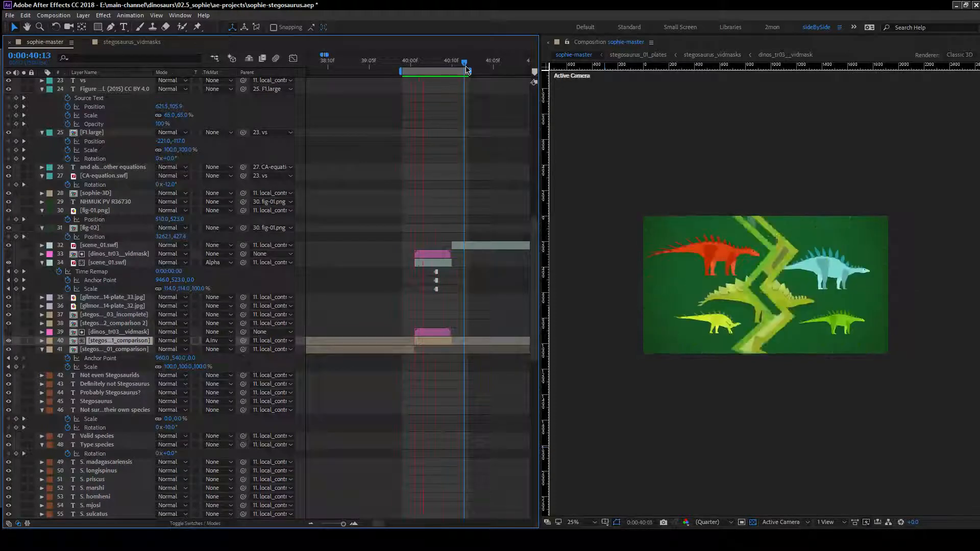
{"action": "key", "text": "space"}
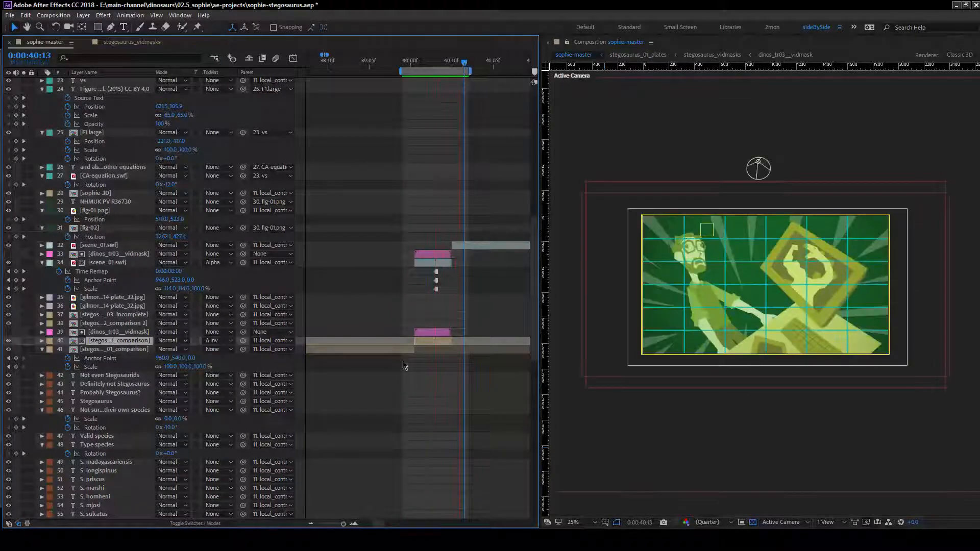
Go to the in point of the quarry map layer (glimor…-of-quarry-13.jpg) at 0:00:51:04 in sophie-master.
{"action": "left_click", "coordinate": [310, 524]}
{"action": "left_click", "coordinate": [310, 524]}
{"action": "mouse_move", "coordinate": [374, 524]}
{"action": "left_mouse_down"}
{"action": "mouse_move", "coordinate": [403, 525]}
{"action": "mouse_move", "coordinate": [381, 525]}
{"action": "left_mouse_up"}
{"action": "scroll", "coordinate": [423, 437], "scroll_direction": "down", "scroll_amount": 10}
{"action": "left_click", "coordinate": [312, 62]}
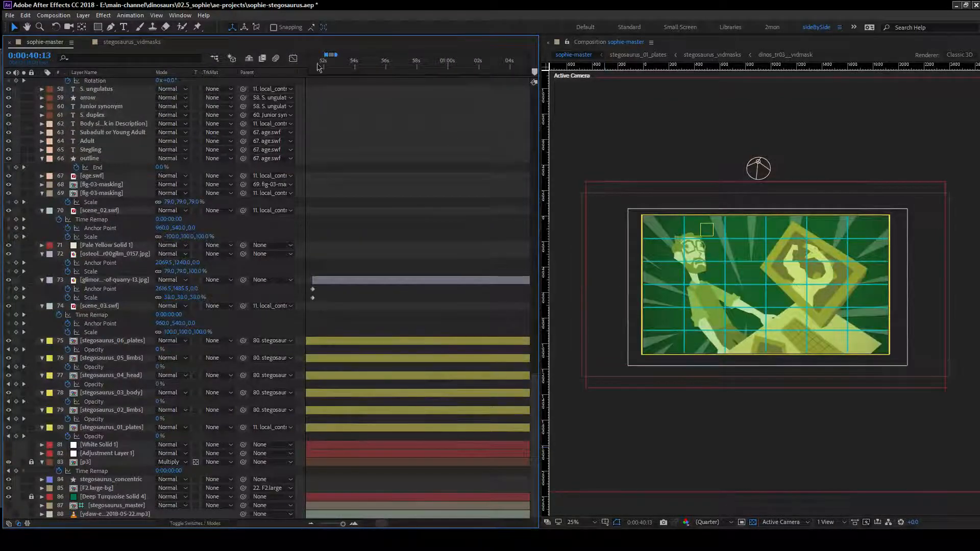
{"action": "left_click", "coordinate": [311, 524]}
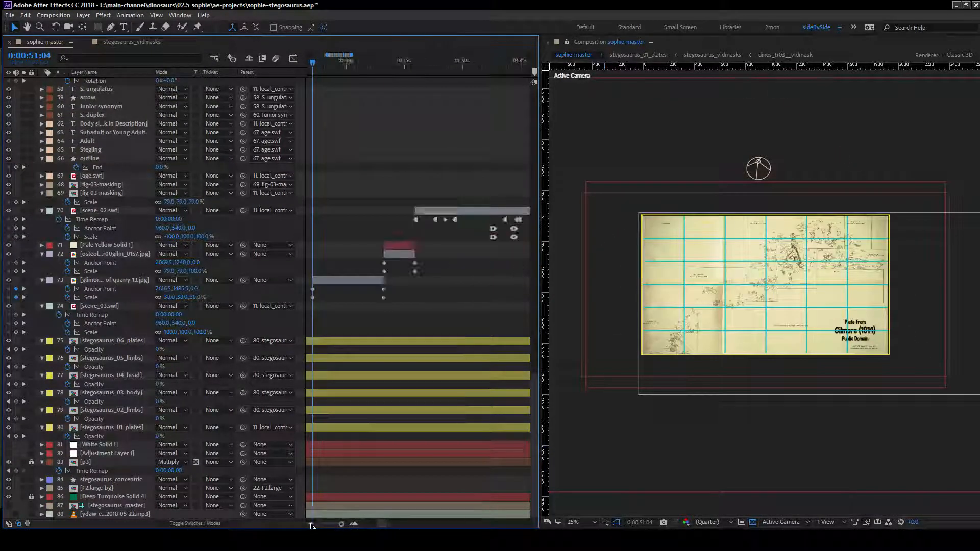
Add the dinos_tr01 composition to sophie-master directly above the dinos_tr03 layer at 0:00:51:04.
{"action": "scroll", "coordinate": [289, 280], "scroll_direction": "up", "scroll_amount": 5}
{"action": "scroll", "coordinate": [289, 280], "scroll_direction": "up", "scroll_amount": 10}
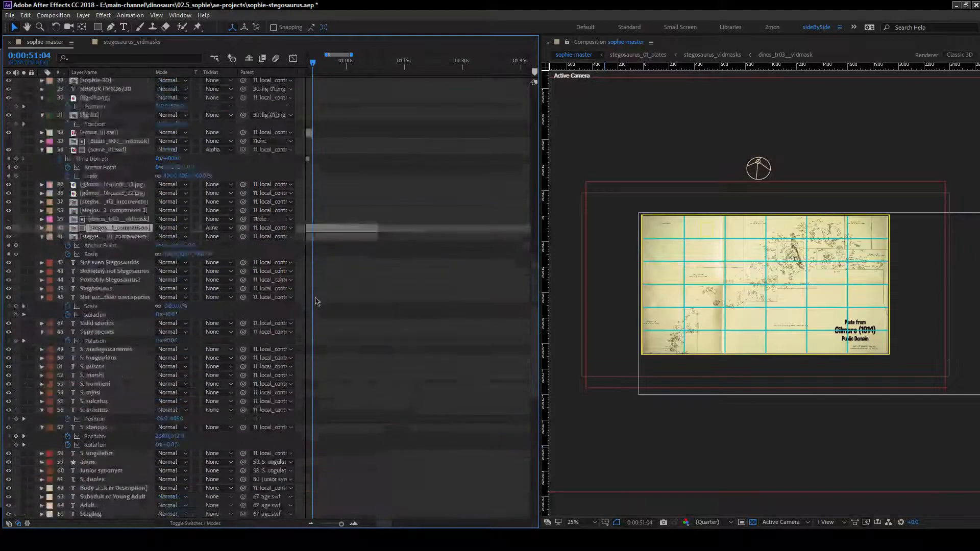
{"action": "scroll", "coordinate": [322, 295], "scroll_direction": "up", "scroll_amount": 5}
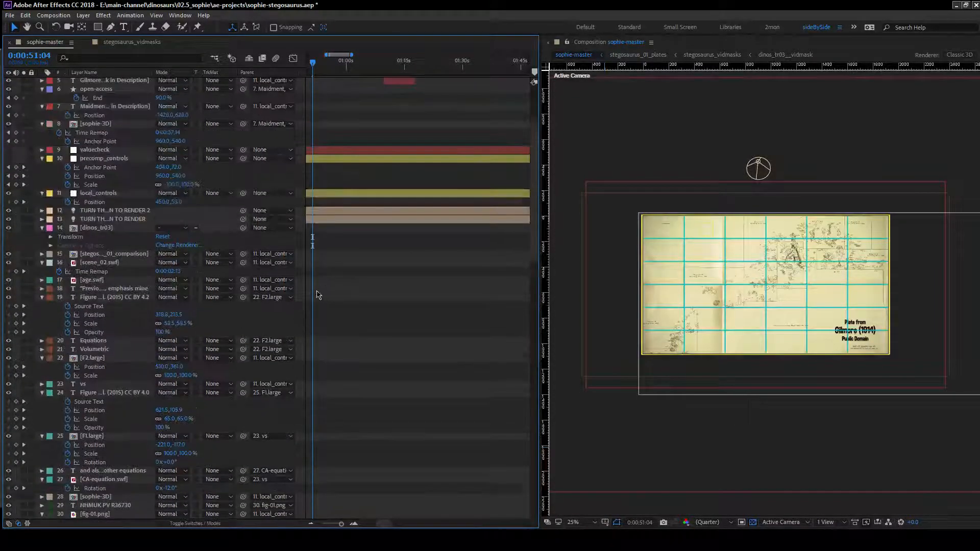
{"action": "left_click", "coordinate": [96, 228]}
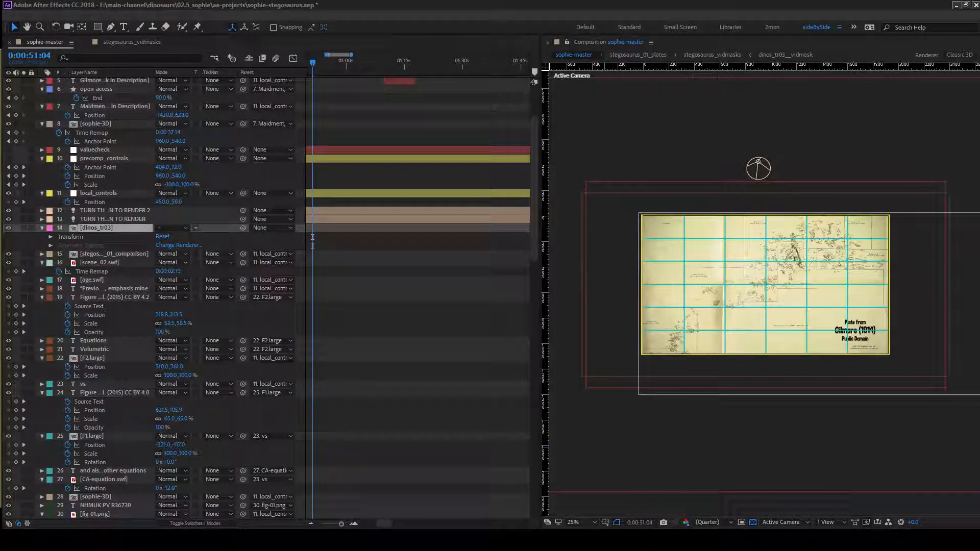
{"action": "left_click_drag", "start_coordinate": [1, 205], "coordinate": [170, 230]}
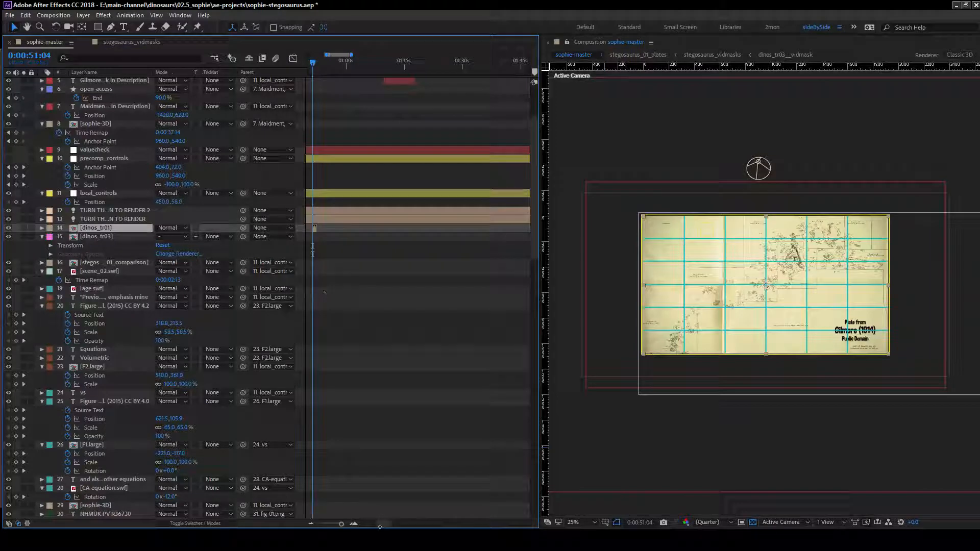
Shift the dinos_tr01 layer earlier so it spans the cut at 0:00:51:04, and give it the Fuchsia label.
{"action": "key", "text": "semicolon"}
{"action": "left_click_drag", "start_coordinate": [356, 233], "coordinate": [491, 236]}
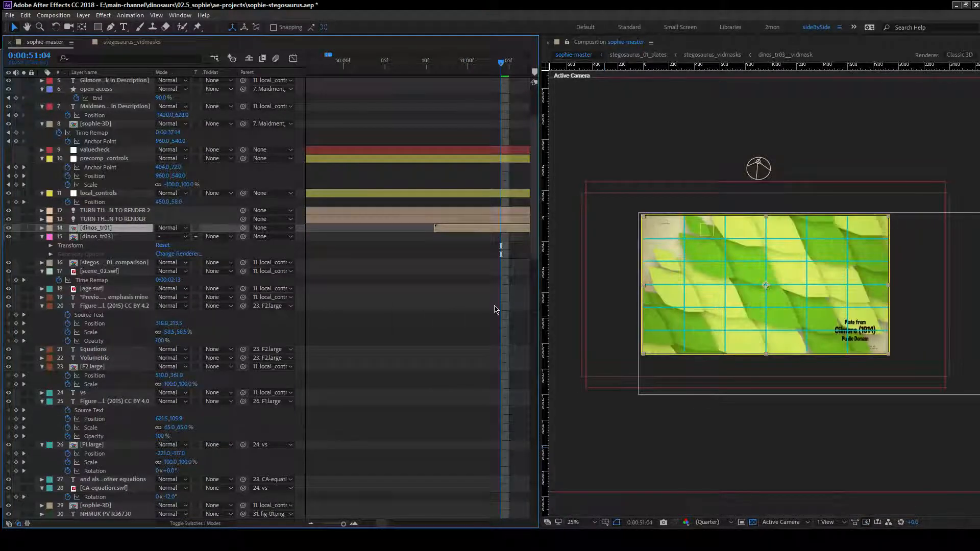
{"action": "left_click", "coordinate": [49, 229]}
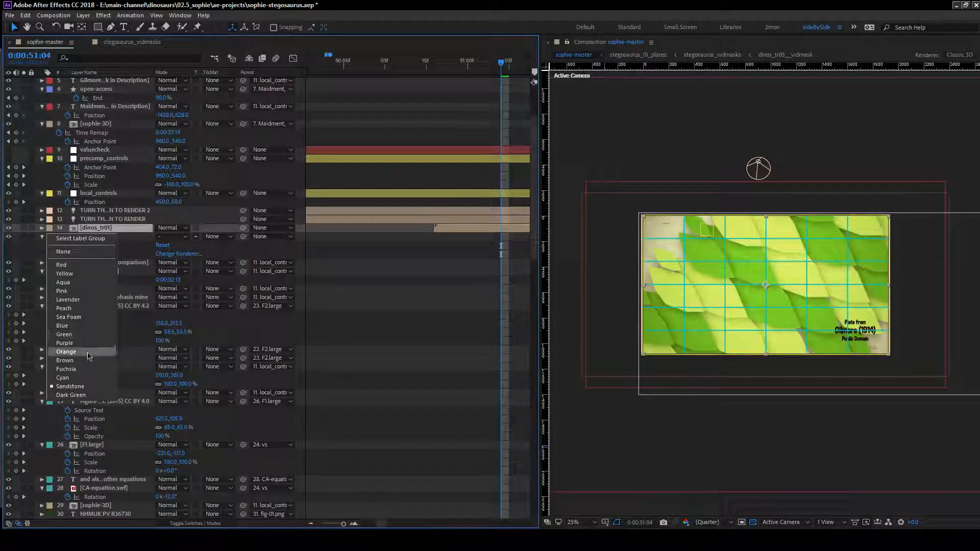
{"action": "left_click", "coordinate": [85, 369]}
Add the dinor_tr01__vidmask composition directly above the quarry map layer, starting at 0:00:51:04.
{"action": "scroll", "coordinate": [519, 382], "scroll_direction": "down", "scroll_amount": 6}
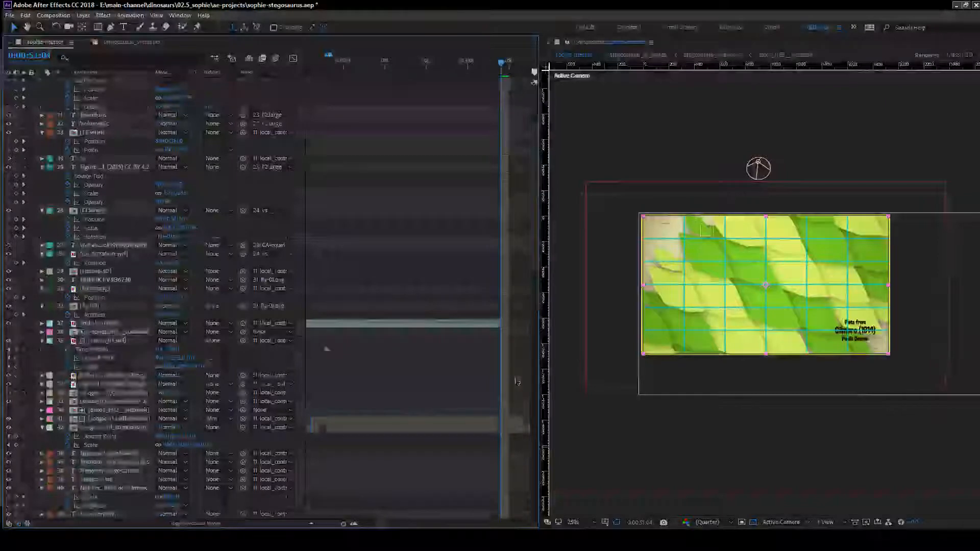
{"action": "scroll", "coordinate": [517, 381], "scroll_direction": "down", "scroll_amount": 6}
{"action": "left_click", "coordinate": [516, 411]}
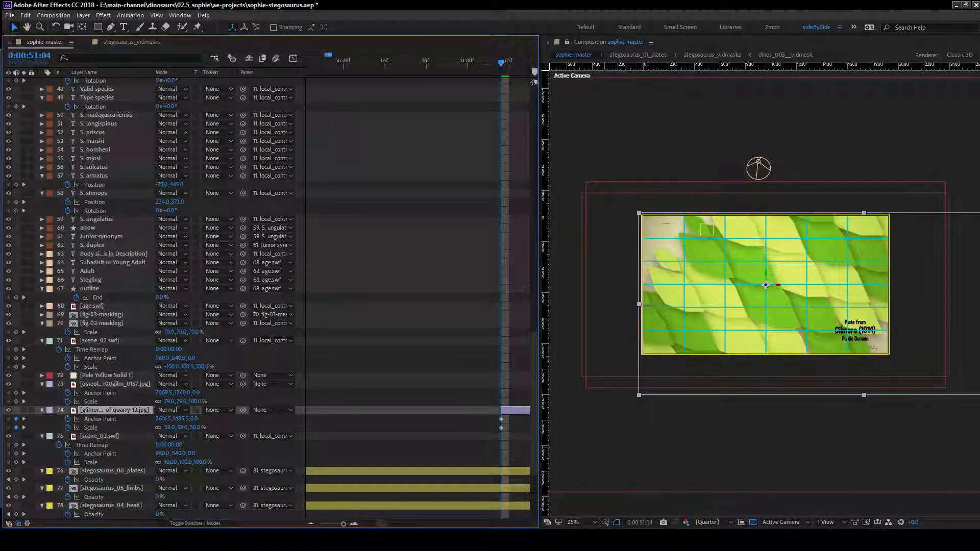
{"action": "key", "text": "ctrl+slash"}
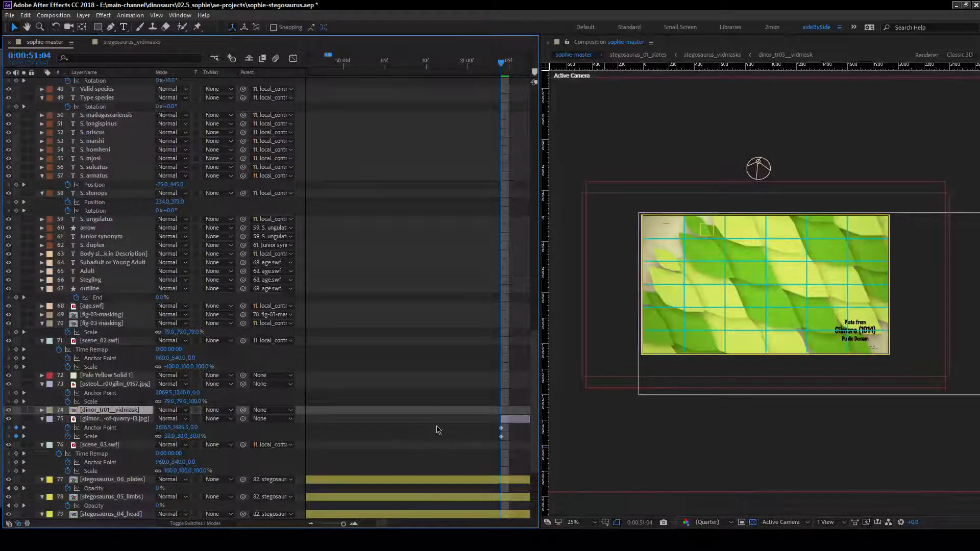
Make the dinos_tr01 layer 3D and collapse its transformations.
{"action": "scroll", "coordinate": [459, 357], "scroll_direction": "up", "scroll_amount": 10}
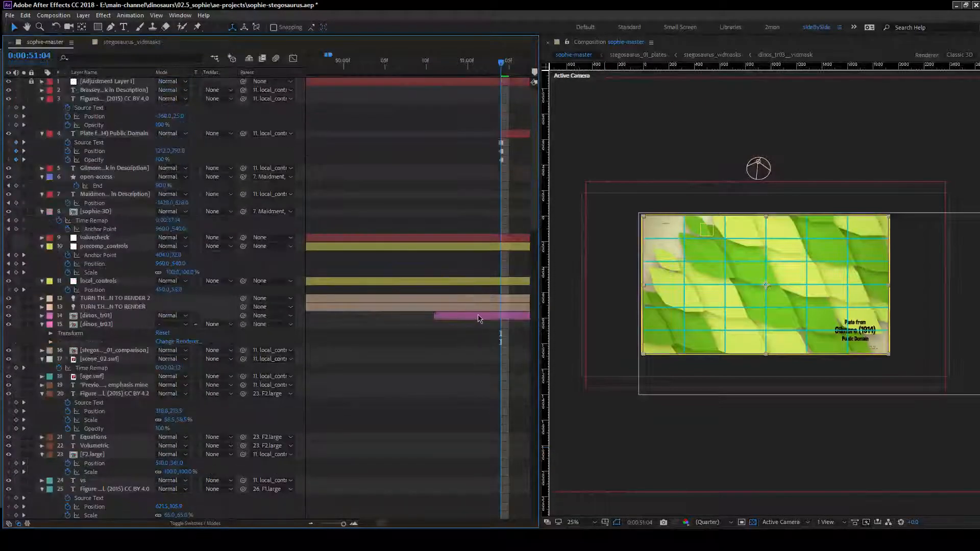
{"action": "left_click", "coordinate": [485, 317]}
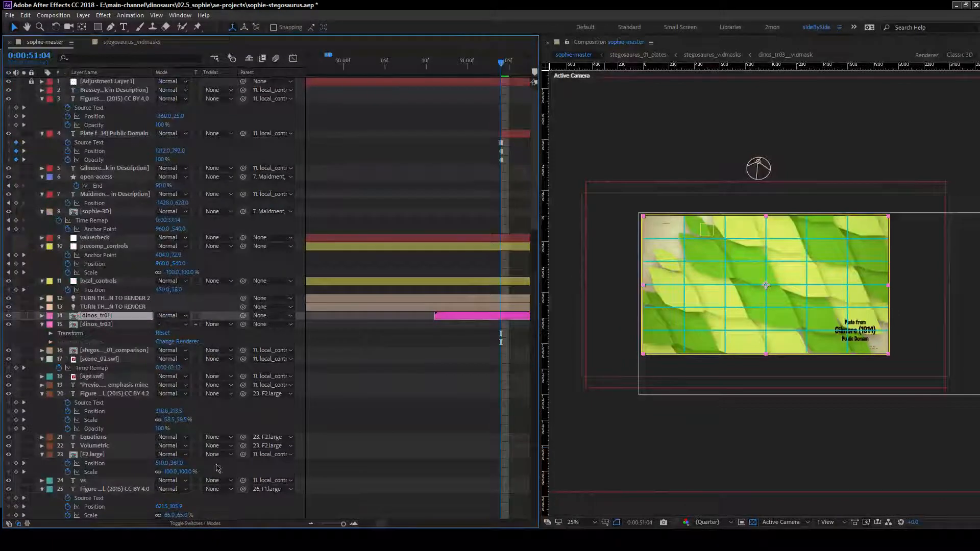
{"action": "left_click", "coordinate": [216, 524]}
{"action": "left_click", "coordinate": [18, 525]}
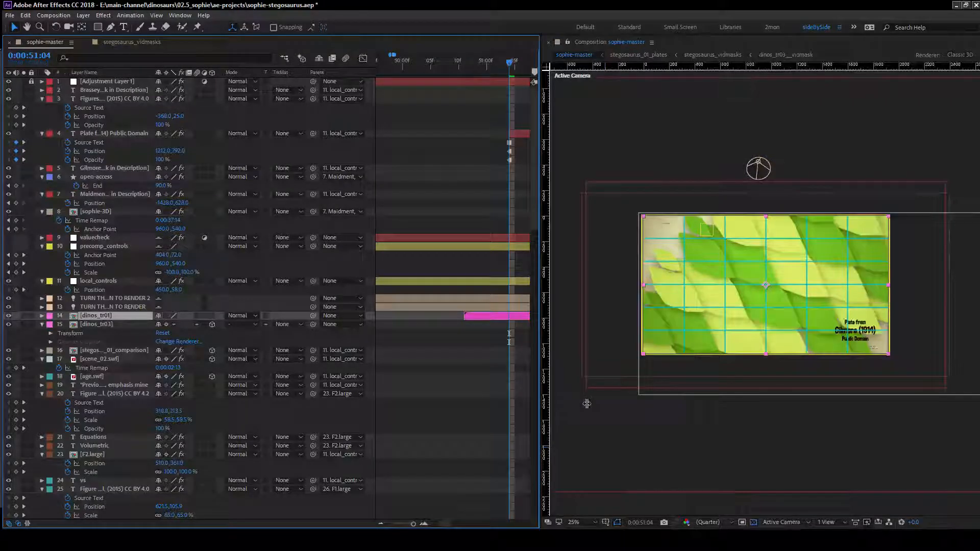
{"action": "left_click_drag", "start_coordinate": [587, 403], "coordinate": [621, 403]}
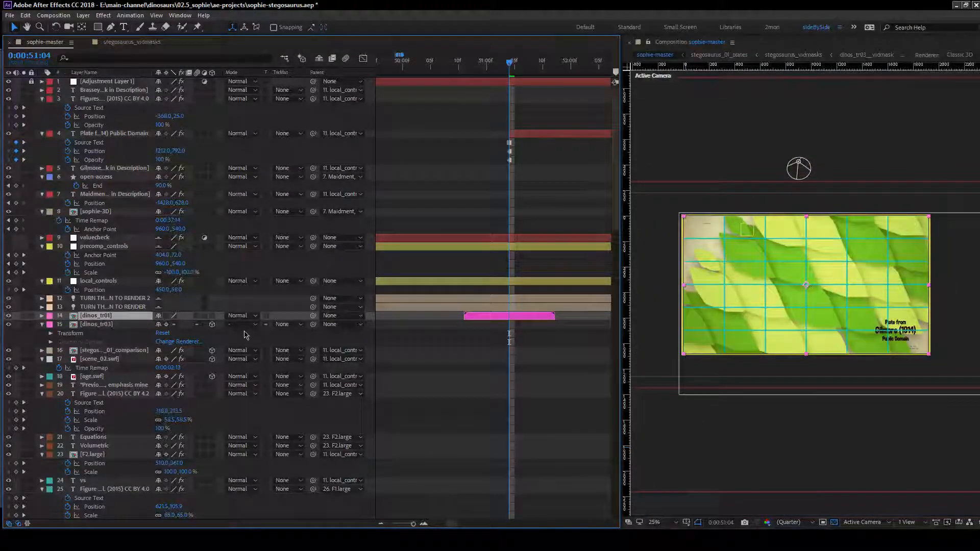
{"action": "scroll", "coordinate": [243, 334], "scroll_direction": "down", "scroll_amount": 2}
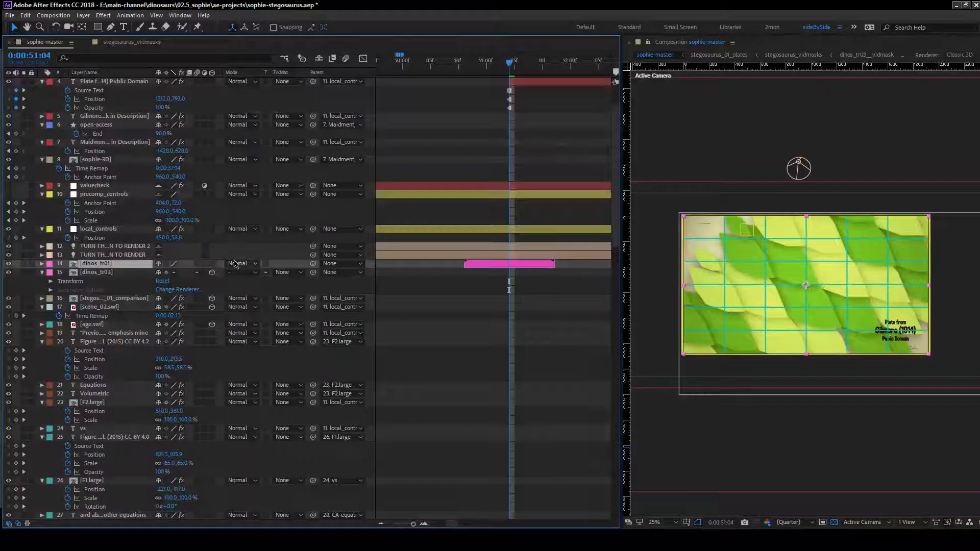
{"action": "left_click", "coordinate": [211, 263]}
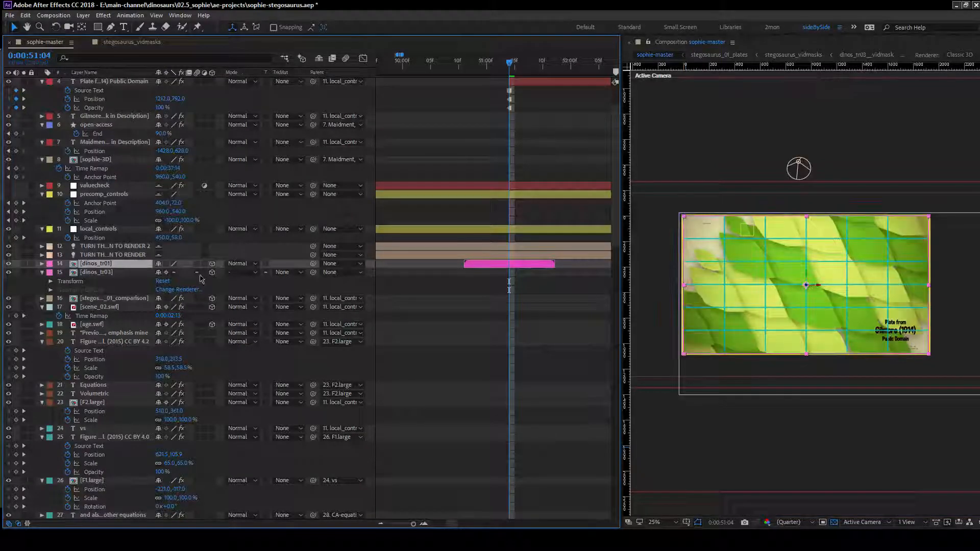
{"action": "left_click", "coordinate": [167, 264]}
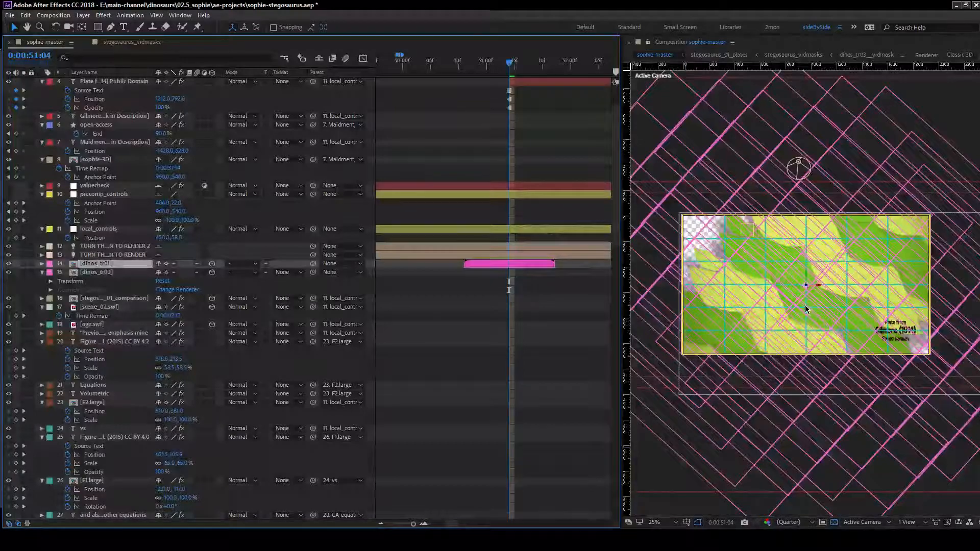
Check the mask over the quarry map at 0:00:51:13 and give dinor_tr01__vidmask the Fuchsia label.
{"action": "left_click_drag", "start_coordinate": [509, 64], "coordinate": [560, 210]}
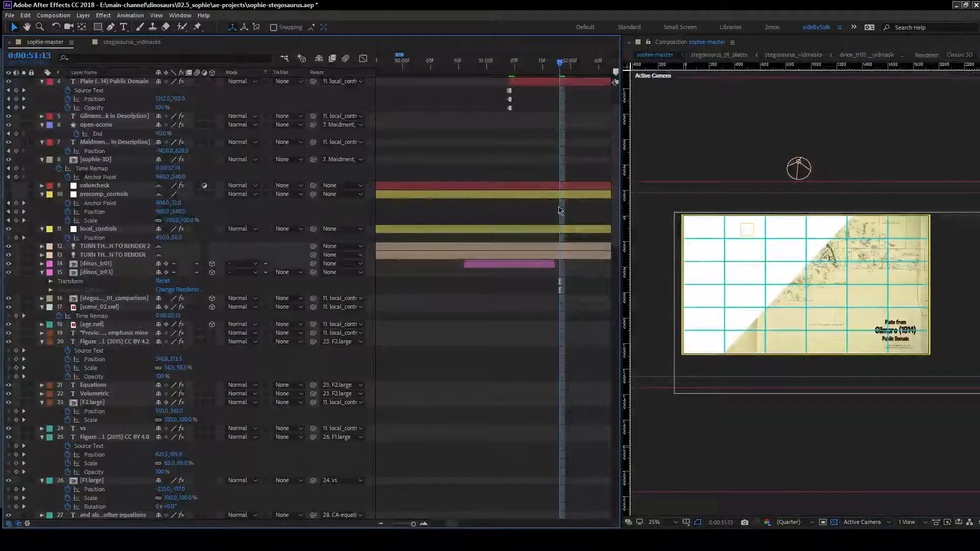
{"action": "scroll", "coordinate": [560, 210], "scroll_direction": "down", "scroll_amount": 15}
{"action": "left_click", "coordinate": [524, 272]}
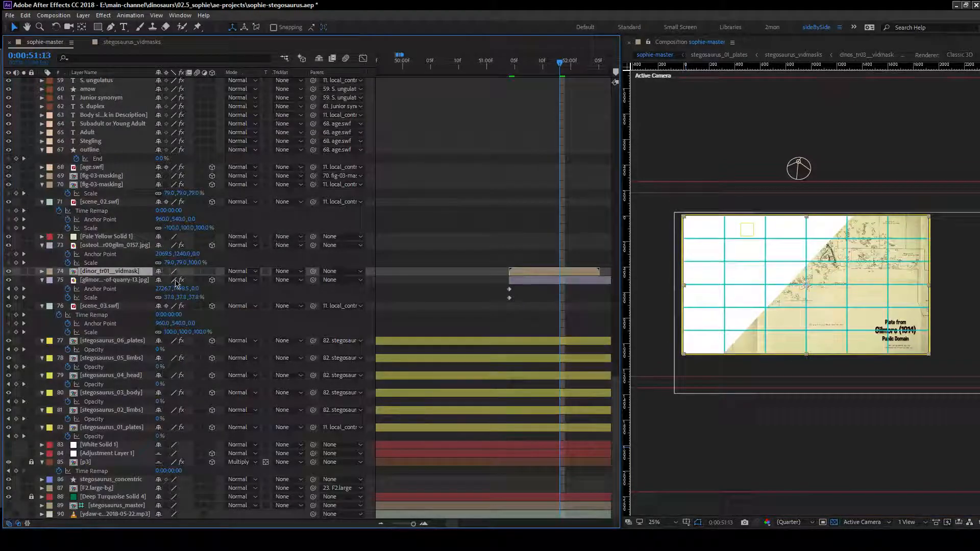
{"action": "left_click", "coordinate": [50, 271]}
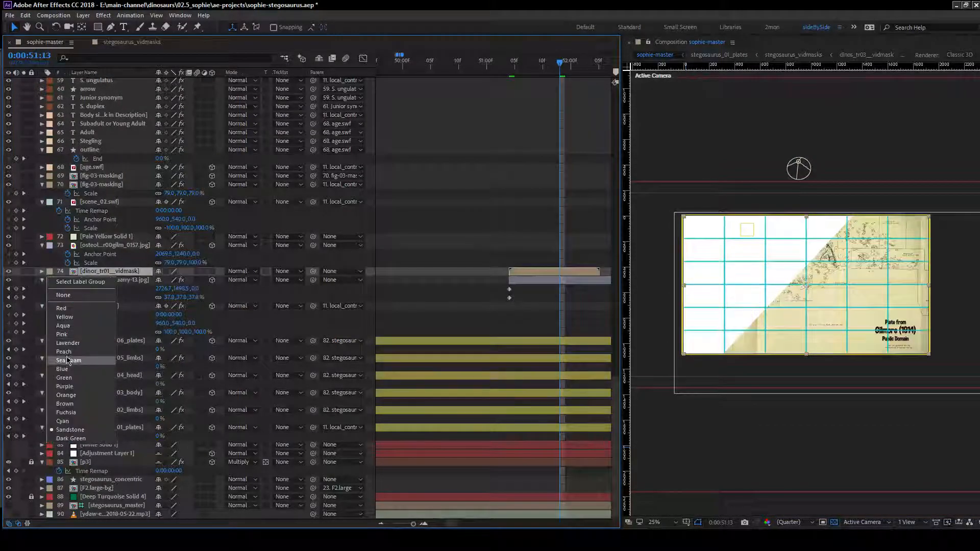
{"action": "left_click", "coordinate": [67, 413]}
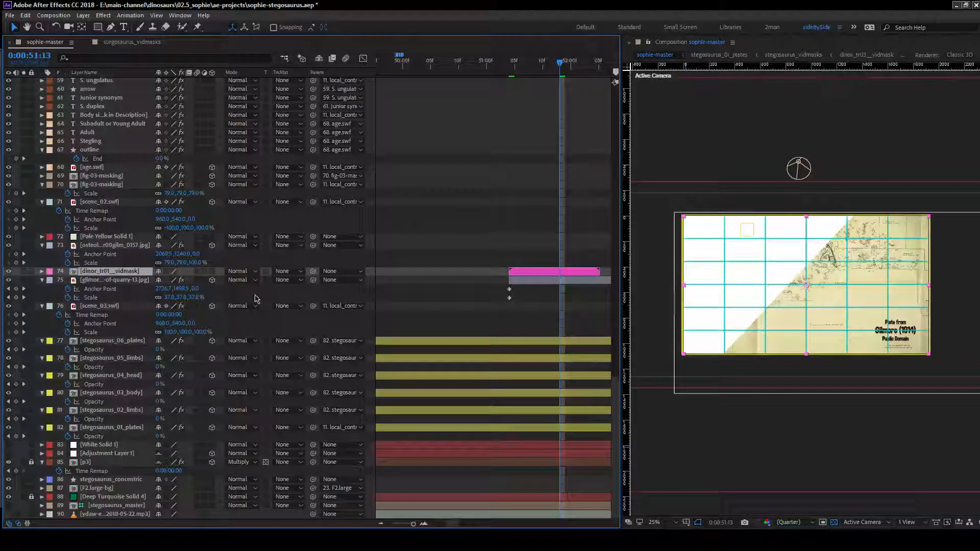
Select the quarry map layer and compare the transition frames at 0:00:51:04 and 0:00:51:03.
{"action": "left_click", "coordinate": [571, 282]}
{"action": "mouse_move", "coordinate": [527, 66]}
{"action": "left_mouse_down"}
{"action": "mouse_move", "coordinate": [503, 70]}
{"action": "mouse_move", "coordinate": [510, 65]}
{"action": "left_mouse_up"}
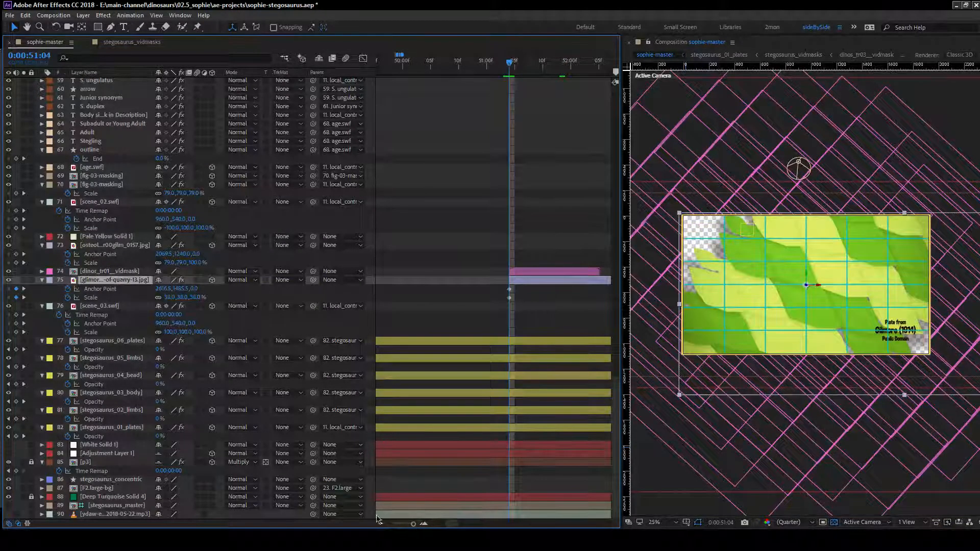
{"action": "left_click", "coordinate": [380, 523]}
{"action": "left_click", "coordinate": [380, 523]}
{"action": "mouse_move", "coordinate": [452, 524]}
{"action": "left_mouse_down"}
{"action": "mouse_move", "coordinate": [460, 527]}
{"action": "mouse_move", "coordinate": [452, 526]}
{"action": "left_mouse_up"}
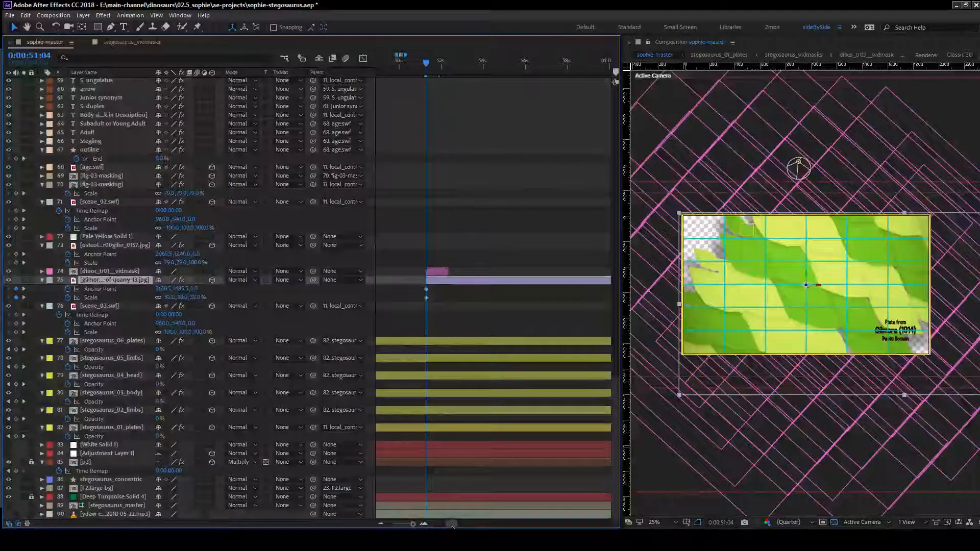
{"action": "key", "text": "ctrl+Down"}
{"action": "key", "text": "Page_Up"}
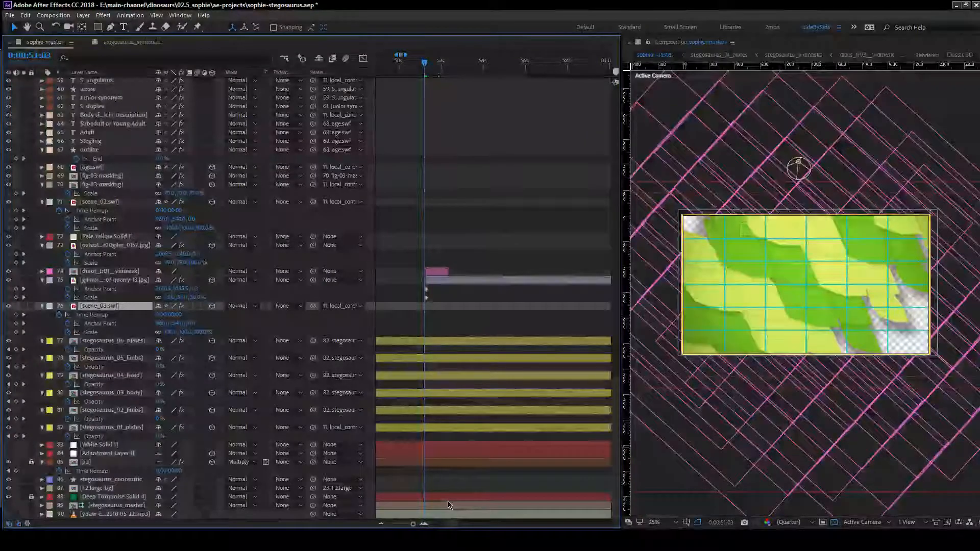
Open the dinos_tr01 composition and delete its levels, Light 1, shadow_matte and shadow_color layers.
{"action": "scroll", "coordinate": [448, 501], "scroll_direction": "up", "scroll_amount": 15}
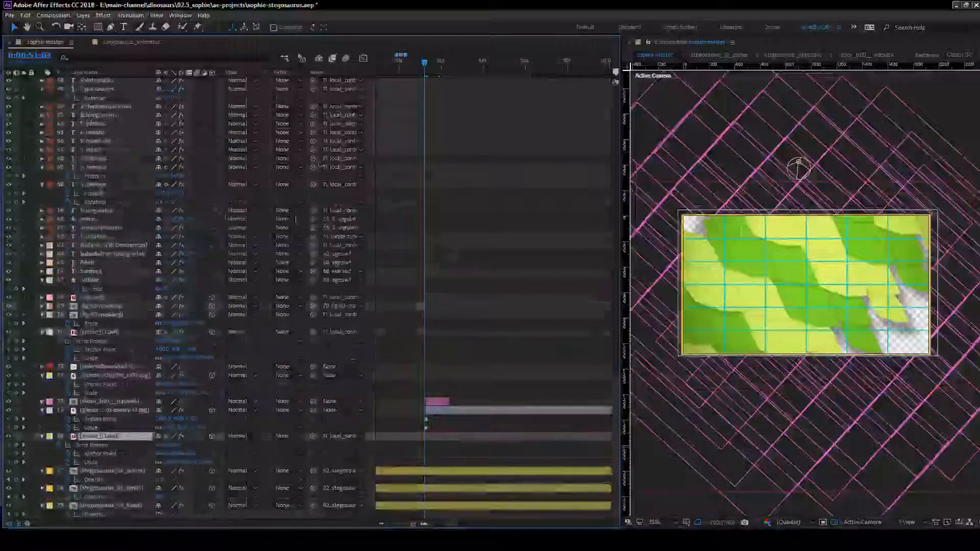
{"action": "scroll", "coordinate": [203, 192], "scroll_direction": "up", "scroll_amount": 12}
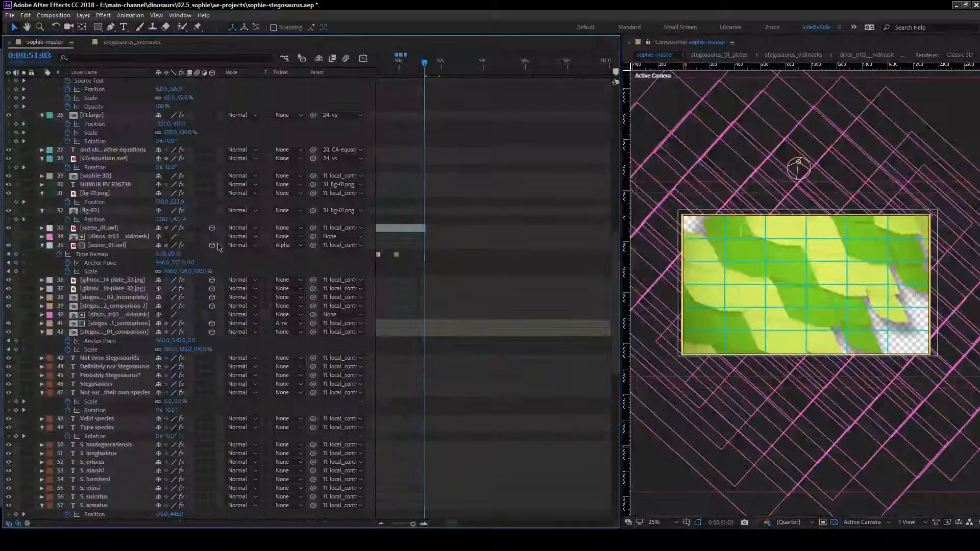
{"action": "scroll", "coordinate": [317, 205], "scroll_direction": "up", "scroll_amount": 4}
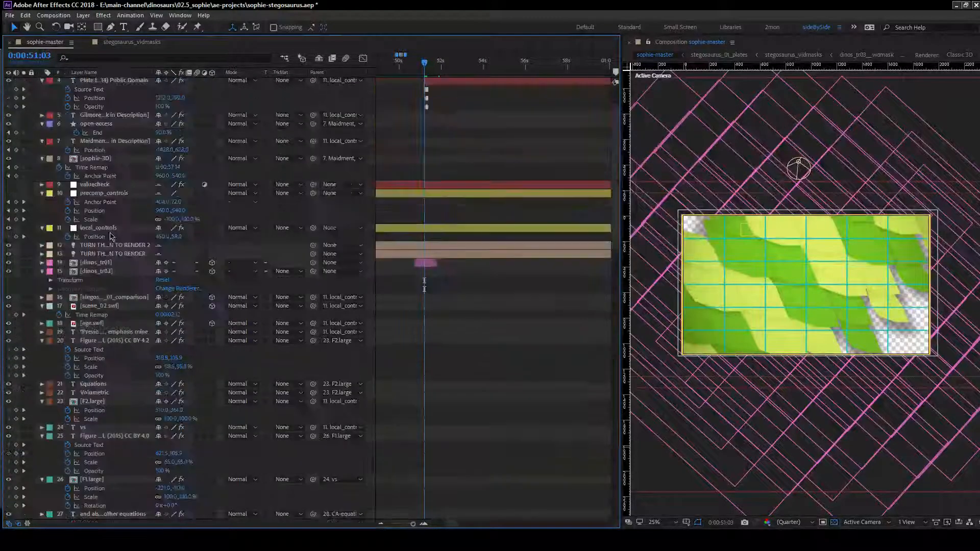
{"action": "double_click", "coordinate": [98, 264]}
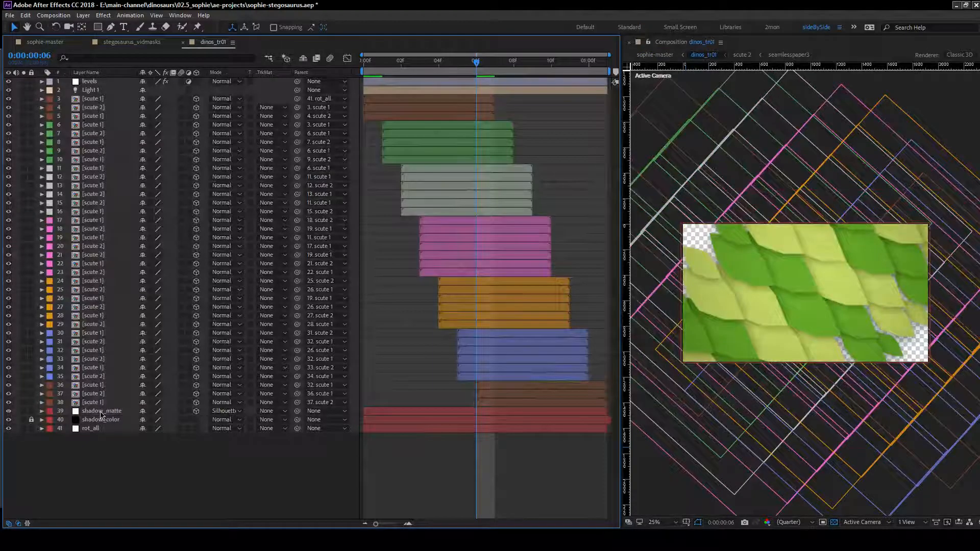
{"action": "left_click", "coordinate": [101, 411]}
{"action": "left_click", "coordinate": [101, 419], "text": "shift"}
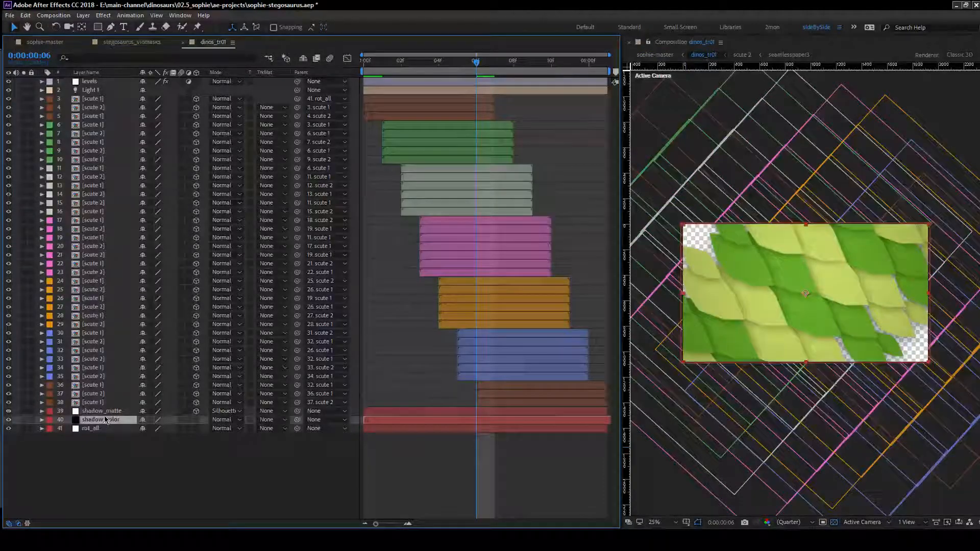
{"action": "left_click", "coordinate": [92, 90], "text": "ctrl"}
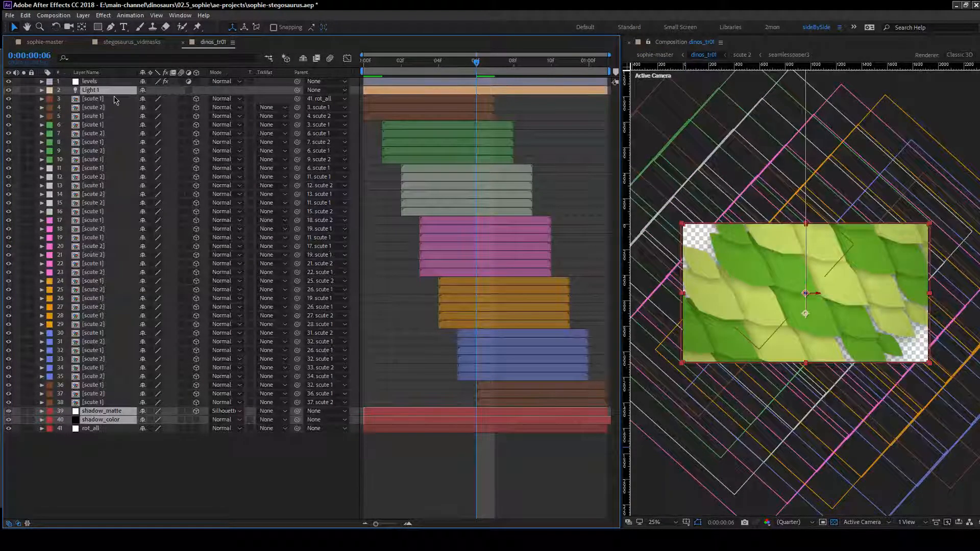
{"action": "left_click", "coordinate": [110, 83], "text": "ctrl"}
{"action": "key", "text": "Delete"}
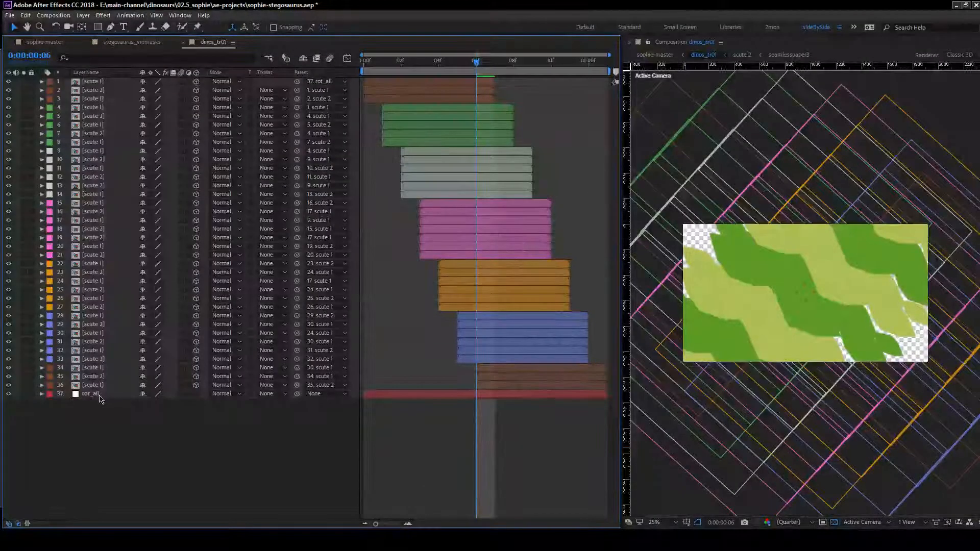
Return to sophie-master and move layers 2 through 8, the credit captions through sophie-3D, directly below dinos_tr03.
{"action": "left_click", "coordinate": [45, 42]}
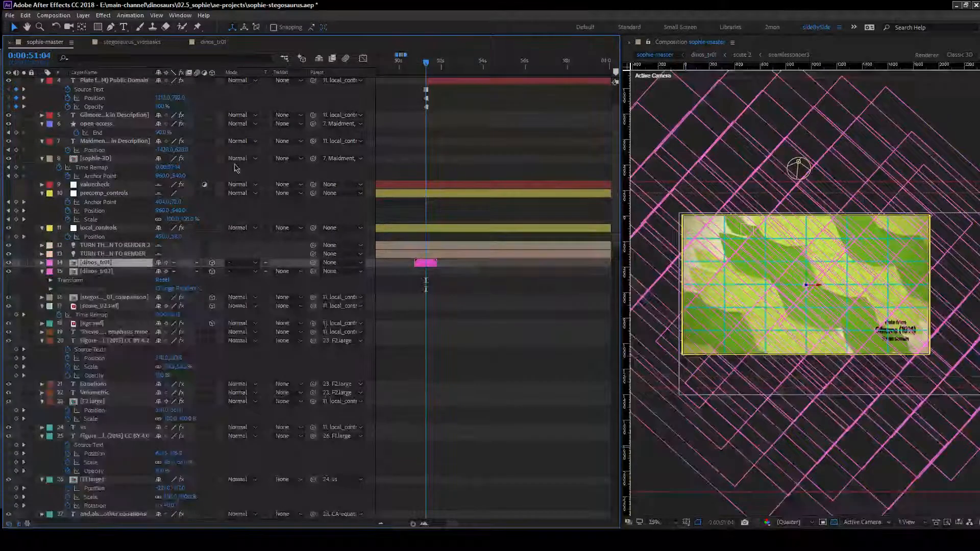
{"action": "scroll", "coordinate": [236, 168], "scroll_direction": "up", "scroll_amount": 3}
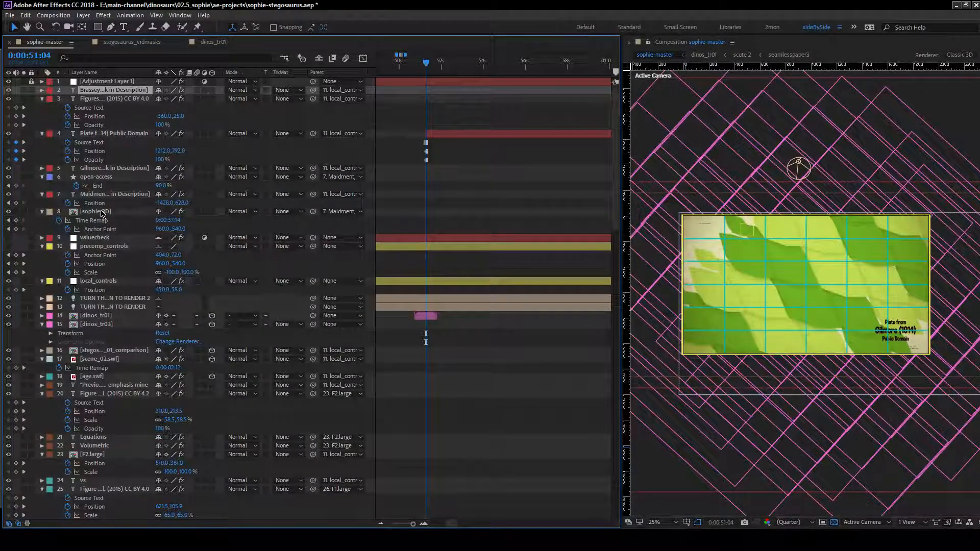
{"action": "left_click", "coordinate": [102, 213], "text": "shift"}
{"action": "left_click_drag", "start_coordinate": [101, 213], "coordinate": [97, 331]}
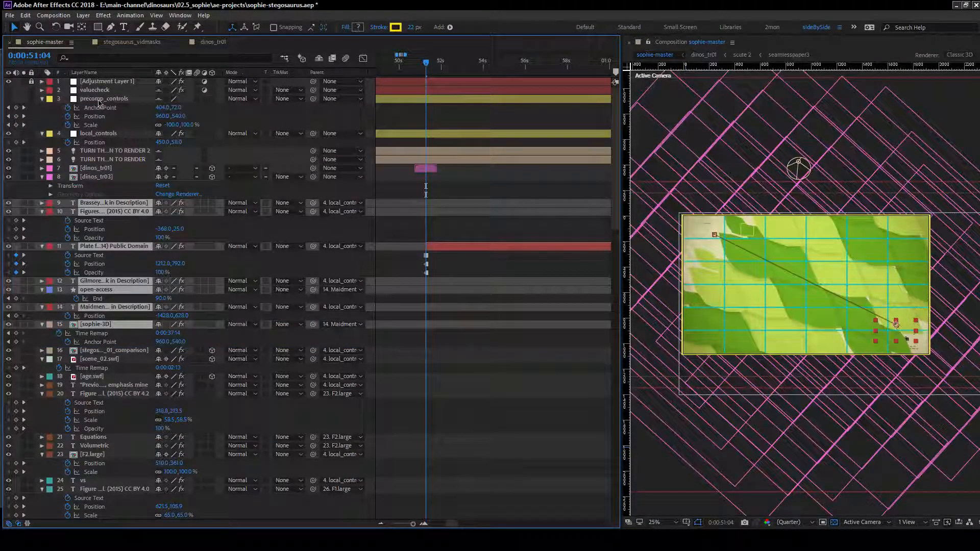
Shift dinor_tr01__vidmask in time to start at 0:00:50:11, matching the in point of dinos_tr01.
{"action": "left_click", "coordinate": [479, 122]}
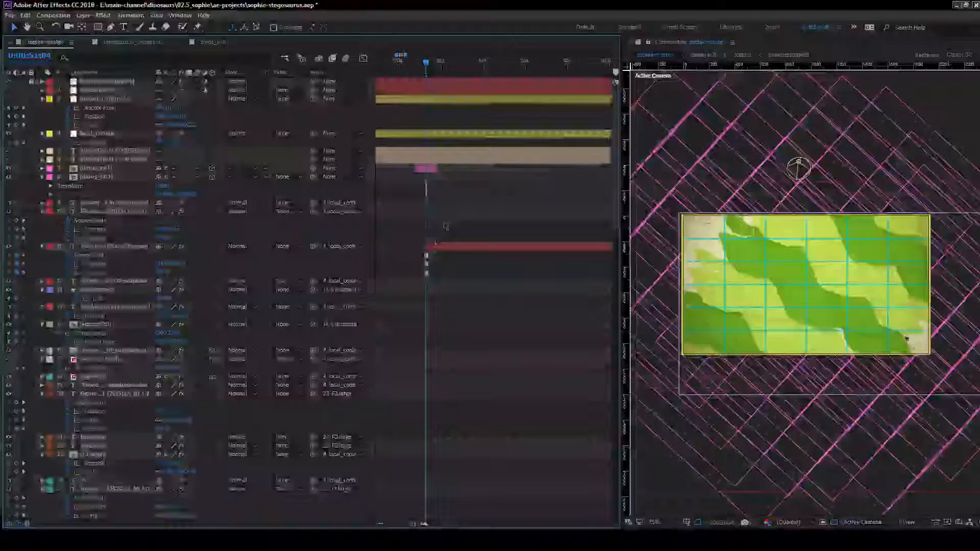
{"action": "scroll", "coordinate": [449, 235], "scroll_direction": "down", "scroll_amount": 15}
{"action": "scroll", "coordinate": [432, 254], "scroll_direction": "down", "scroll_amount": 10}
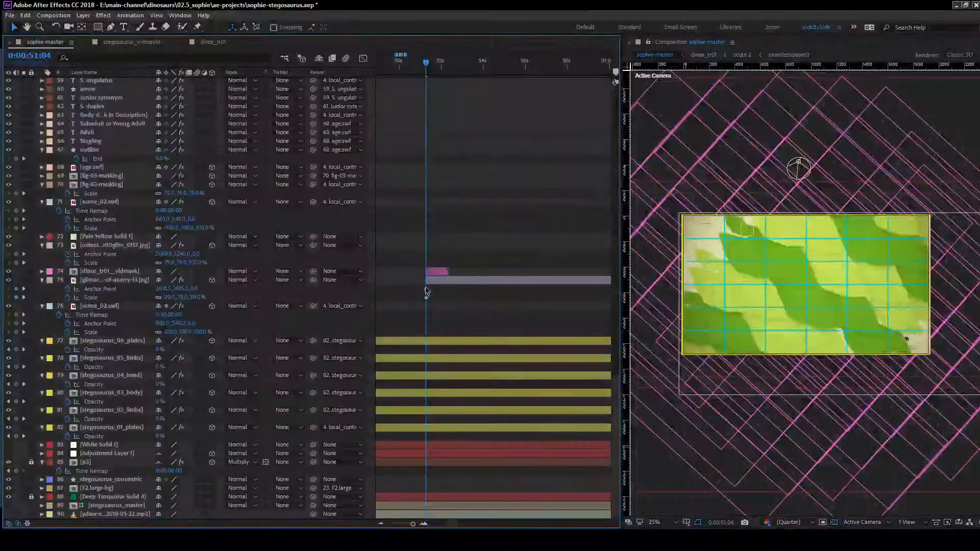
{"action": "scroll", "coordinate": [426, 203], "scroll_direction": "up", "scroll_amount": 20}
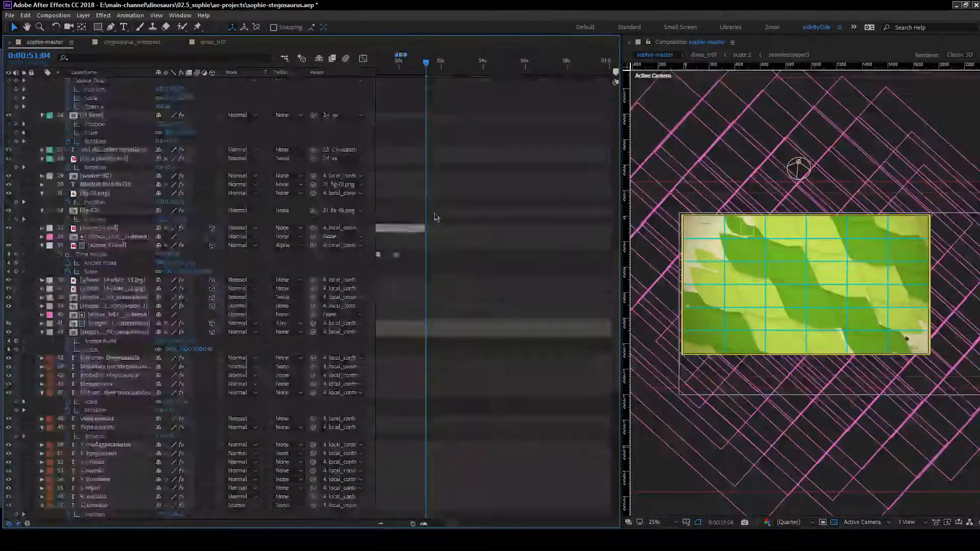
{"action": "left_click", "coordinate": [426, 170]}
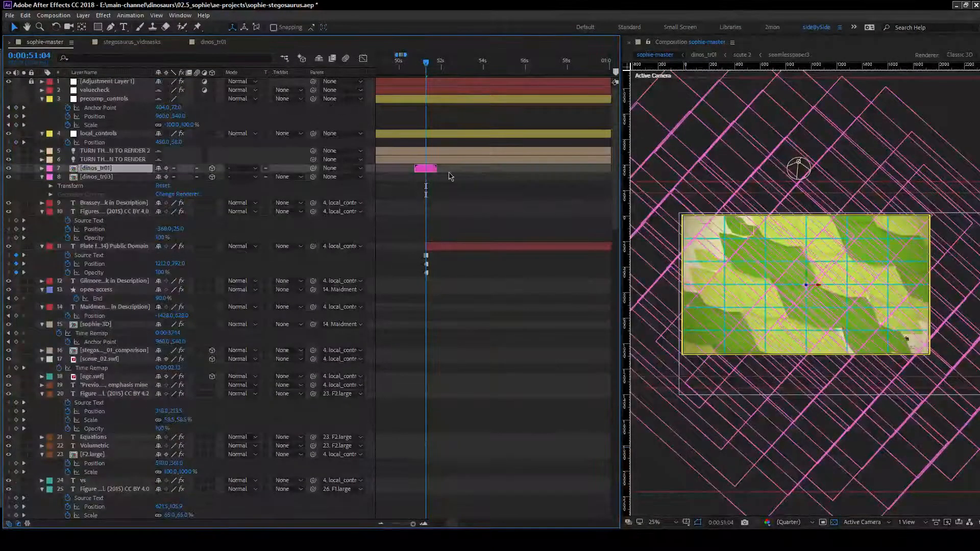
{"action": "key", "text": "i"}
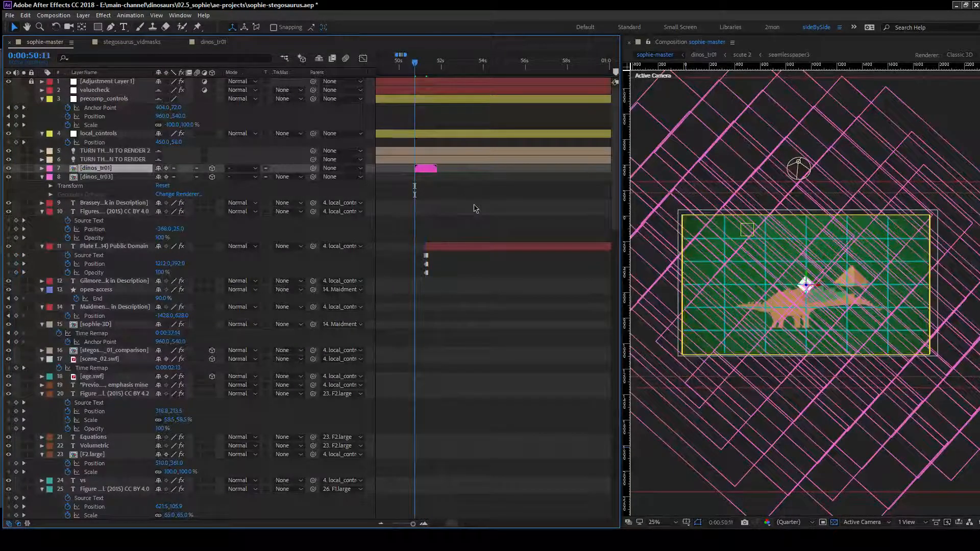
{"action": "scroll", "coordinate": [474, 215], "scroll_direction": "down", "scroll_amount": 20}
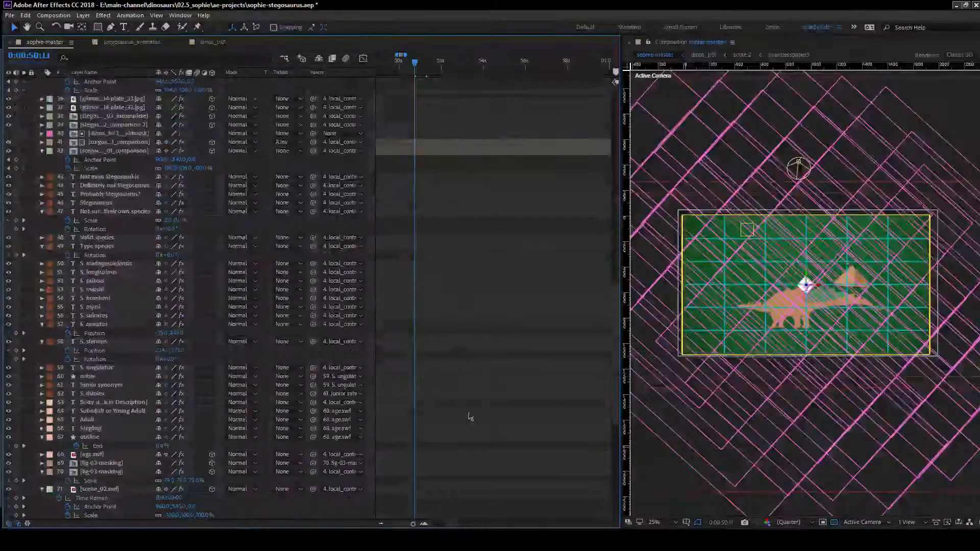
{"action": "scroll", "coordinate": [470, 417], "scroll_direction": "down", "scroll_amount": 6}
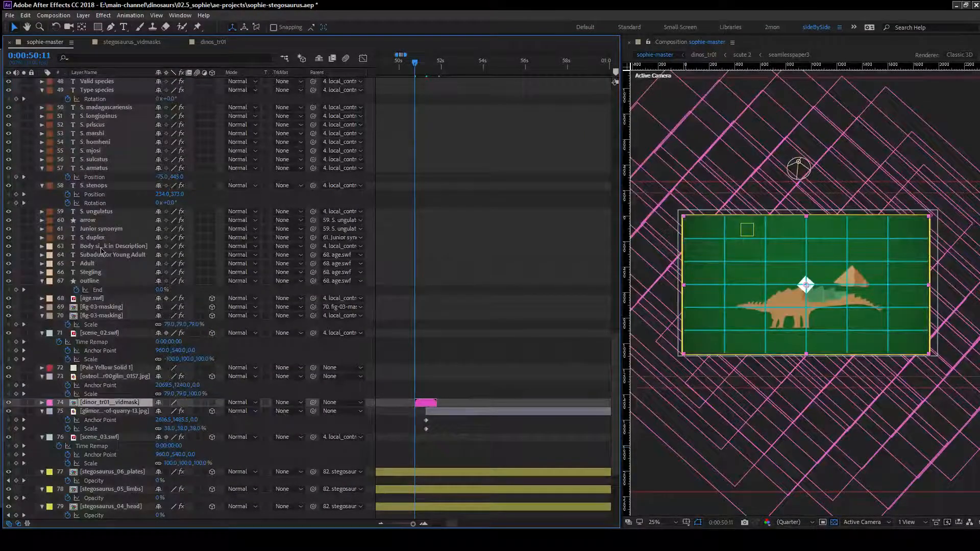
Mark layers 43 through 67, the species and age captions through outline, as shy and hide all shy layers.
{"action": "left_click", "coordinate": [109, 280]}
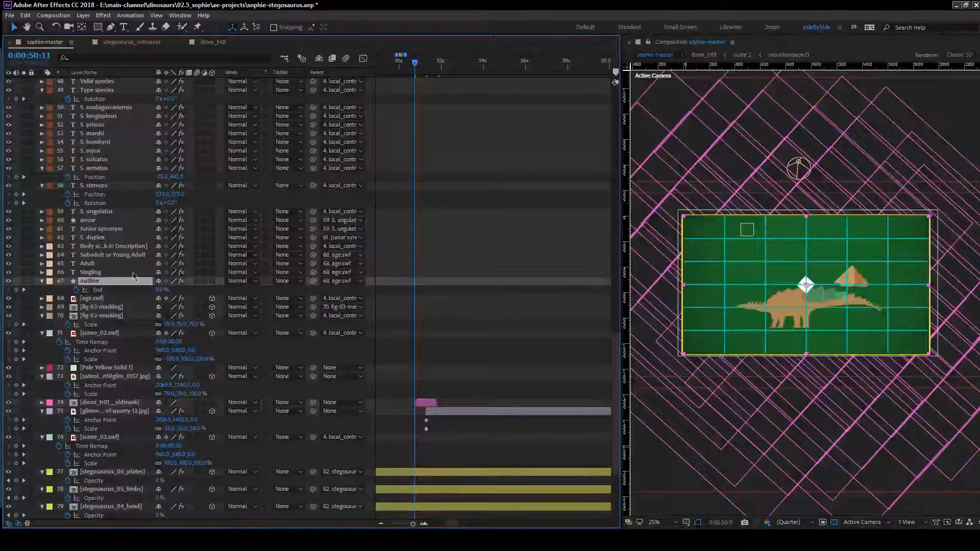
{"action": "scroll", "coordinate": [110, 218], "scroll_direction": "up", "scroll_amount": 10}
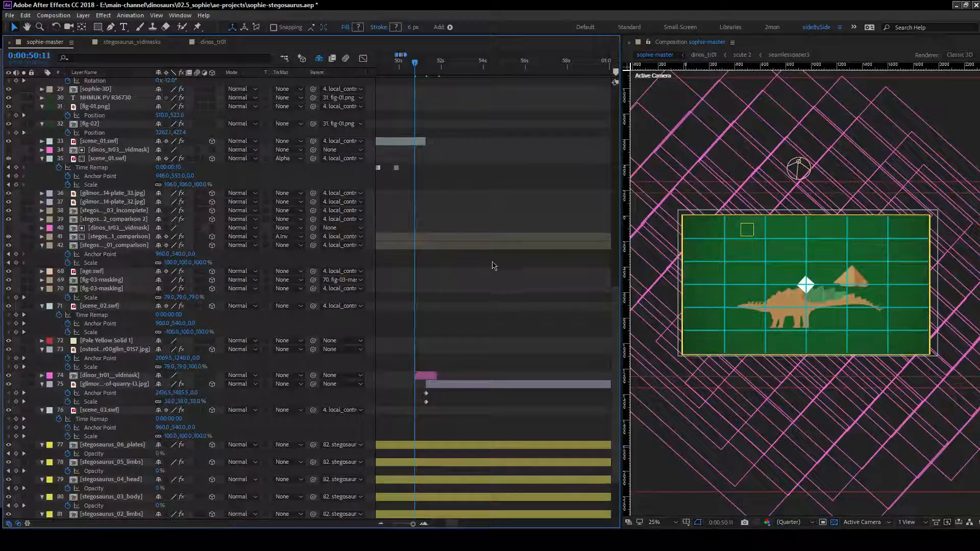
{"action": "scroll", "coordinate": [434, 367], "scroll_direction": "up", "scroll_amount": 6}
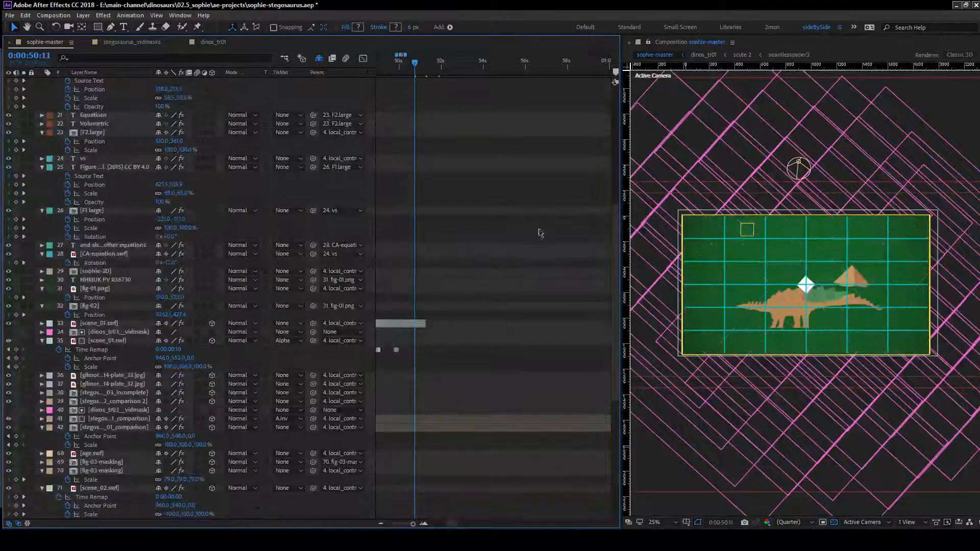
{"action": "scroll", "coordinate": [531, 235], "scroll_direction": "up", "scroll_amount": 8}
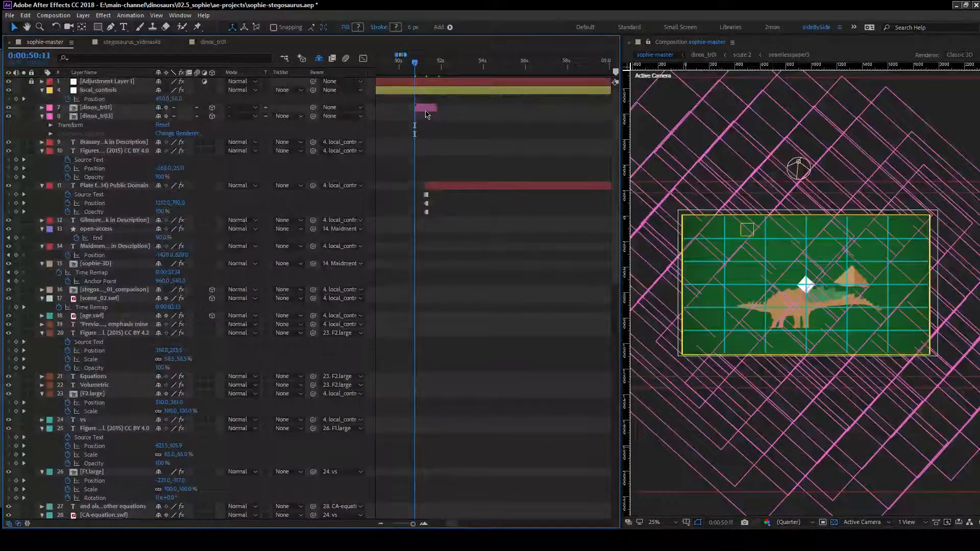
Turn off the visibility of the rot_all layer in the dinos_tr01 composition and return to sophie-master.
{"action": "double_click", "coordinate": [426, 108]}
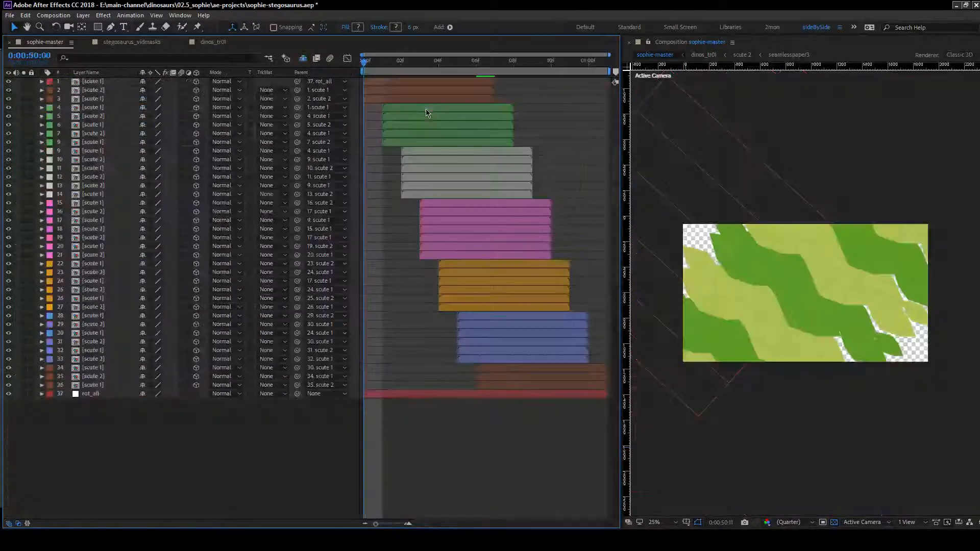
{"action": "left_click", "coordinate": [9, 393]}
{"action": "left_click", "coordinate": [51, 42]}
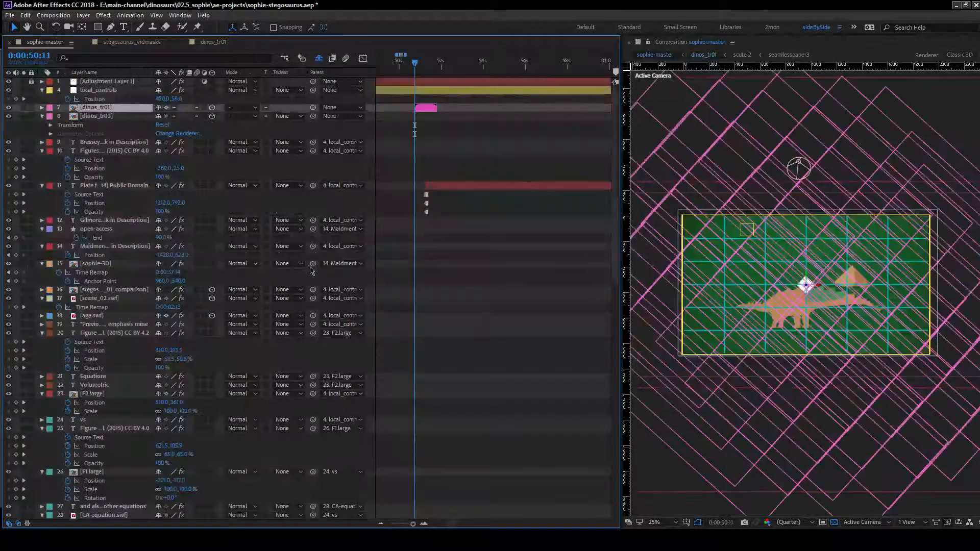
{"action": "left_click", "coordinate": [310, 270]}
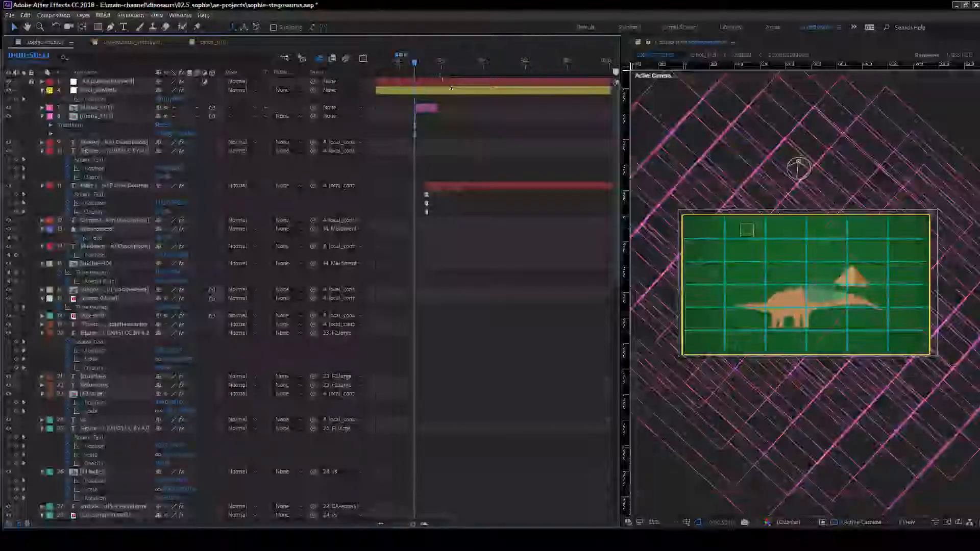
Check the transition frames from 0:00:51:03 onward and trim the Plate public-domain credit layer to start at 0:00:51:06.
{"action": "left_click_drag", "start_coordinate": [416, 62], "coordinate": [437, 96]}
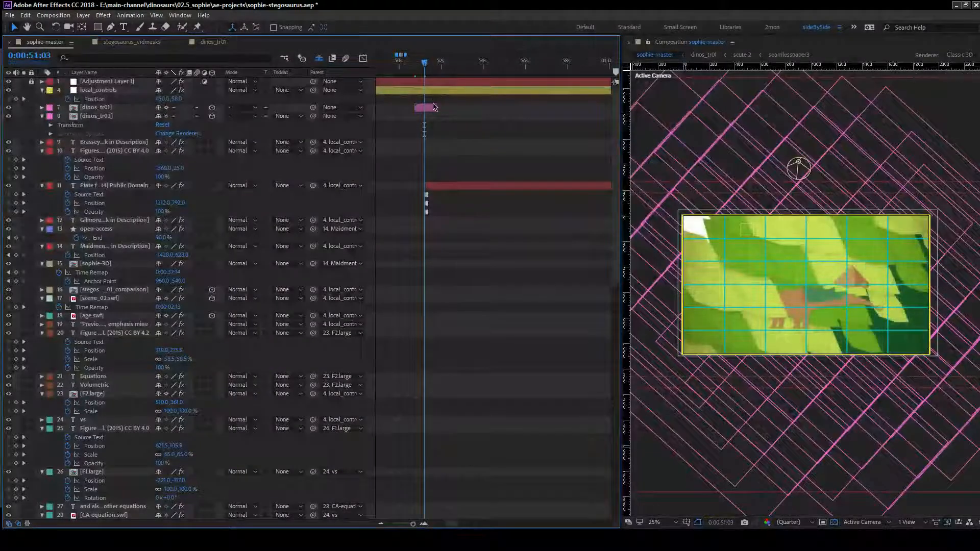
{"action": "key", "text": "Page_Down"}
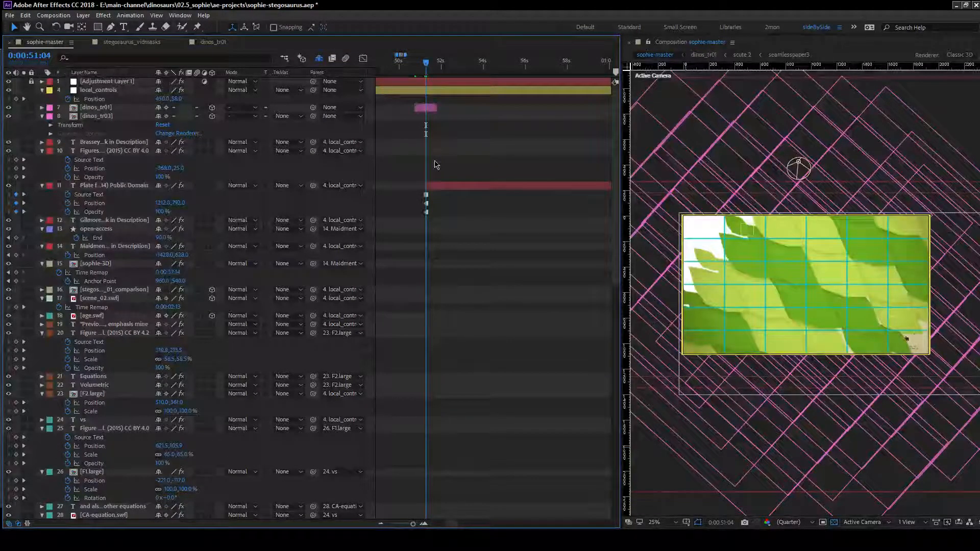
{"action": "scroll", "coordinate": [436, 165], "scroll_direction": "down", "scroll_amount": 1}
{"action": "key", "text": "Page_Down"}
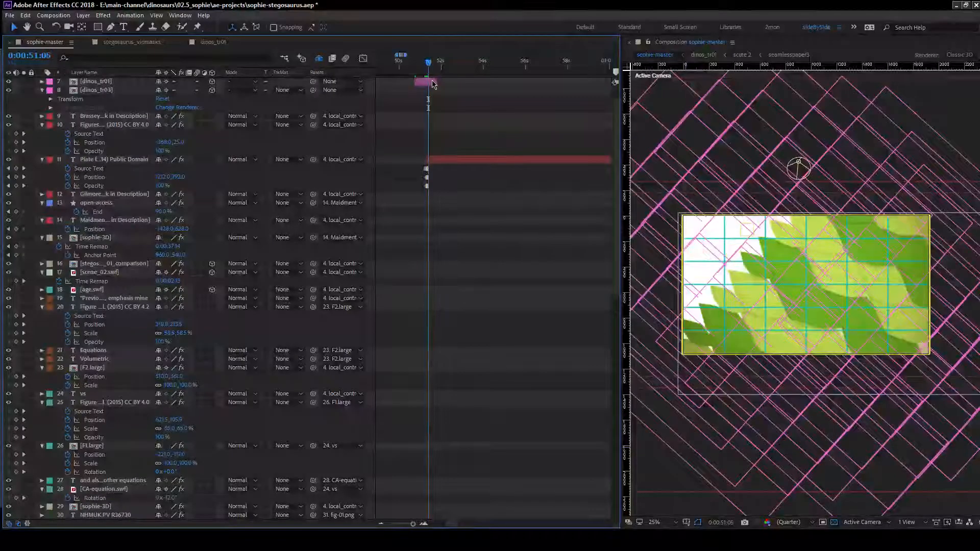
{"action": "key", "text": "Page_Down"}
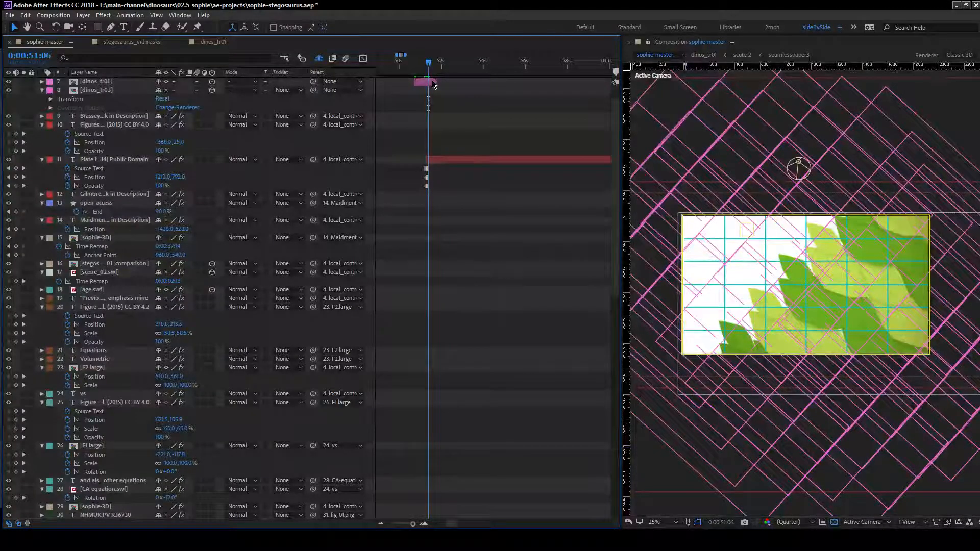
{"action": "left_click", "coordinate": [445, 161]}
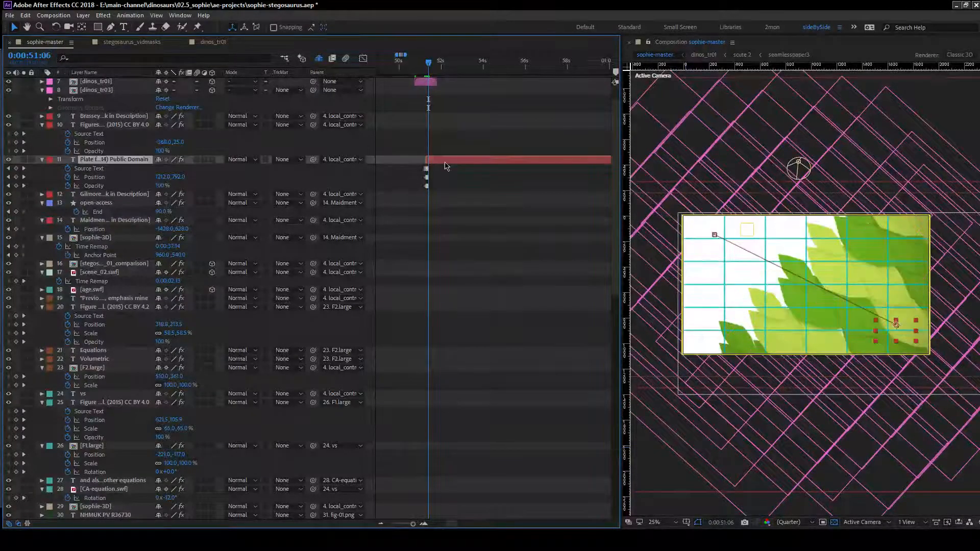
{"action": "left_click", "coordinate": [465, 194]}
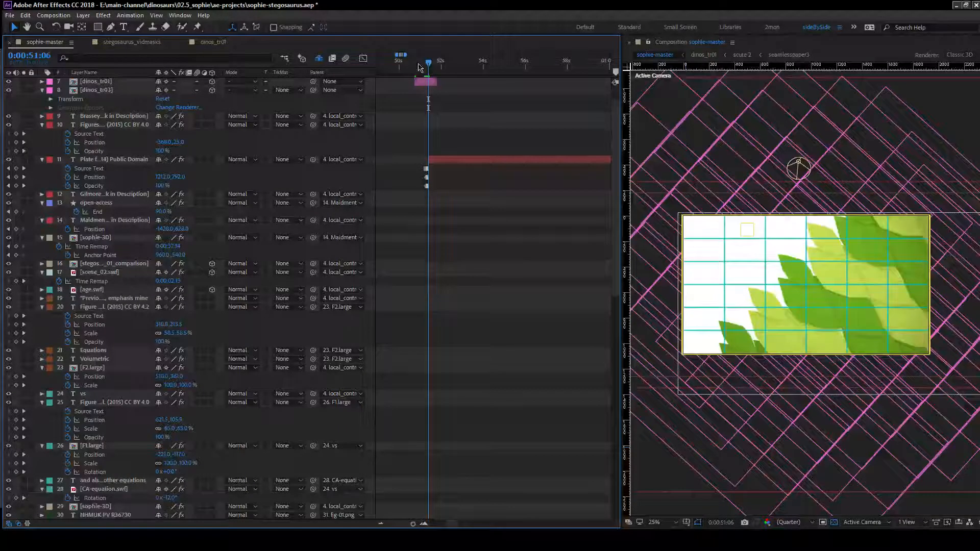
At 0:00:51:03, test Z positions of -48 and -72 on both dinos_tr01 and dinos_tr03 and settle on -144.
{"action": "mouse_move", "coordinate": [418, 66]}
{"action": "left_mouse_down"}
{"action": "mouse_move", "coordinate": [437, 67]}
{"action": "mouse_move", "coordinate": [423, 68]}
{"action": "left_mouse_up"}
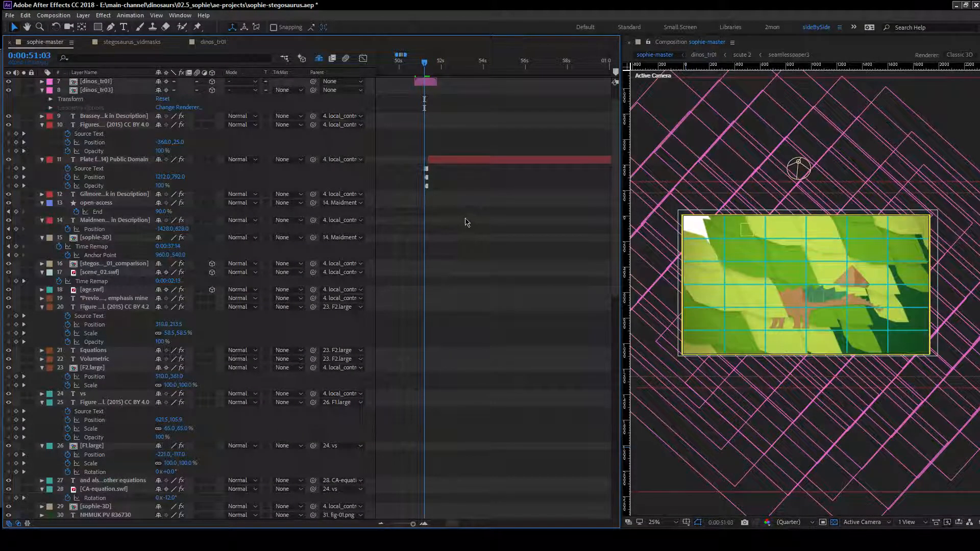
{"action": "scroll", "coordinate": [429, 214], "scroll_direction": "up", "scroll_amount": 1}
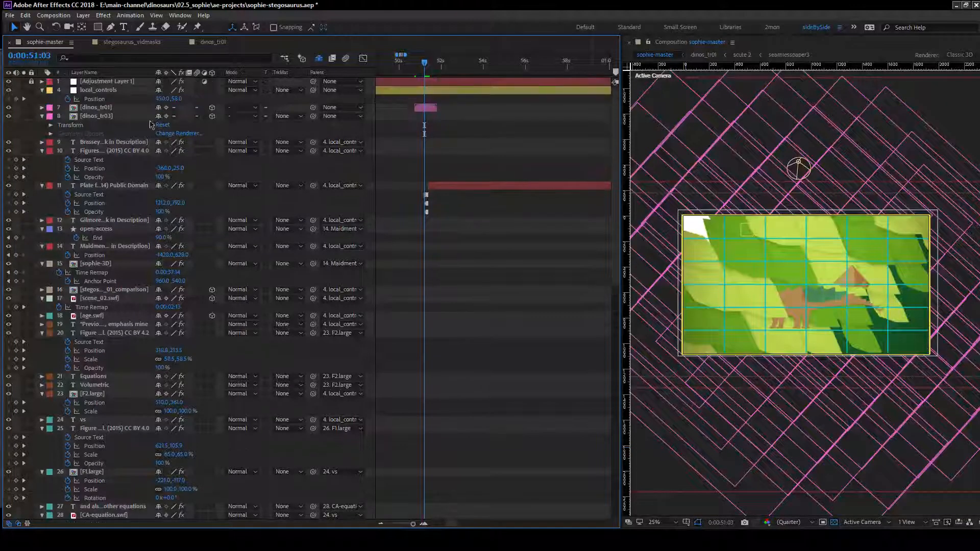
{"action": "left_click", "coordinate": [102, 116]}
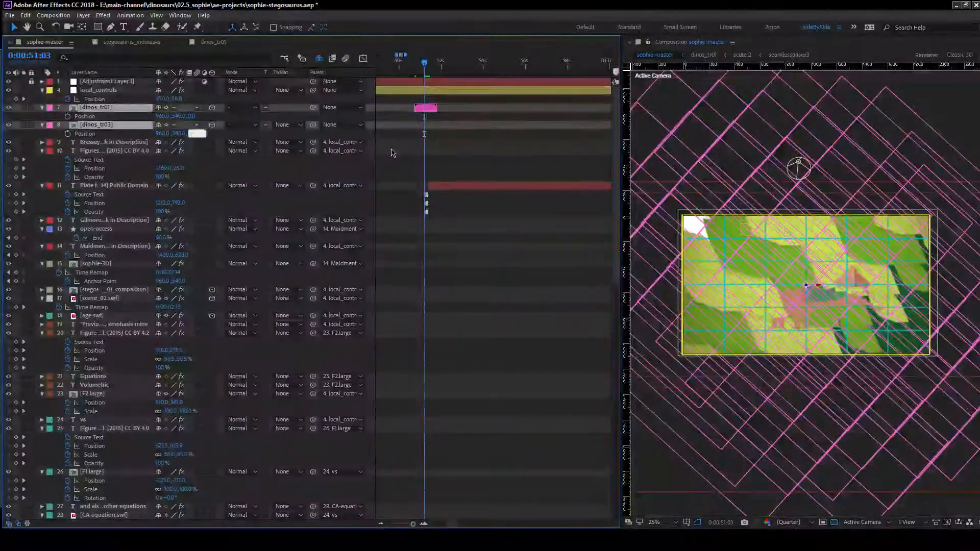
{"action": "key", "text": "Return"}
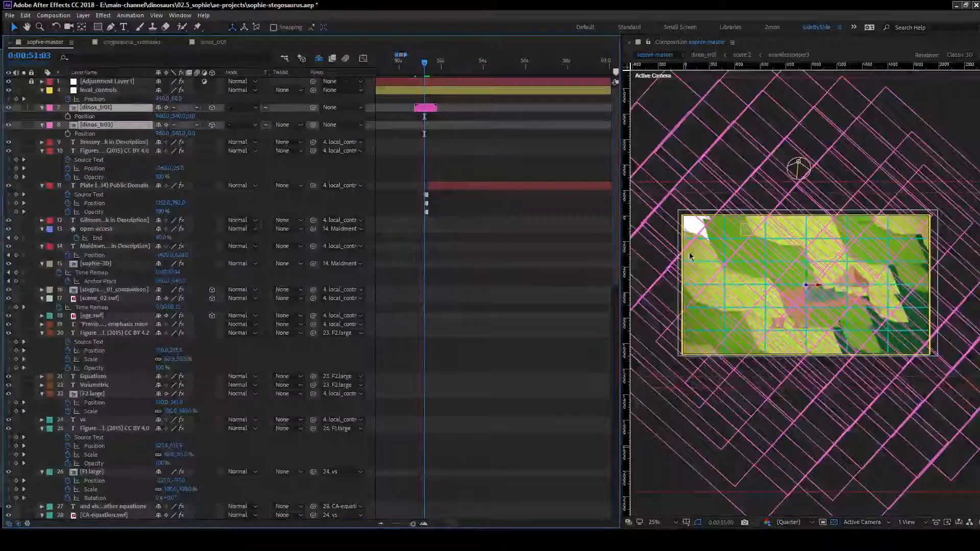
{"action": "left_click", "coordinate": [191, 116]}
{"action": "type", "text": "-"}
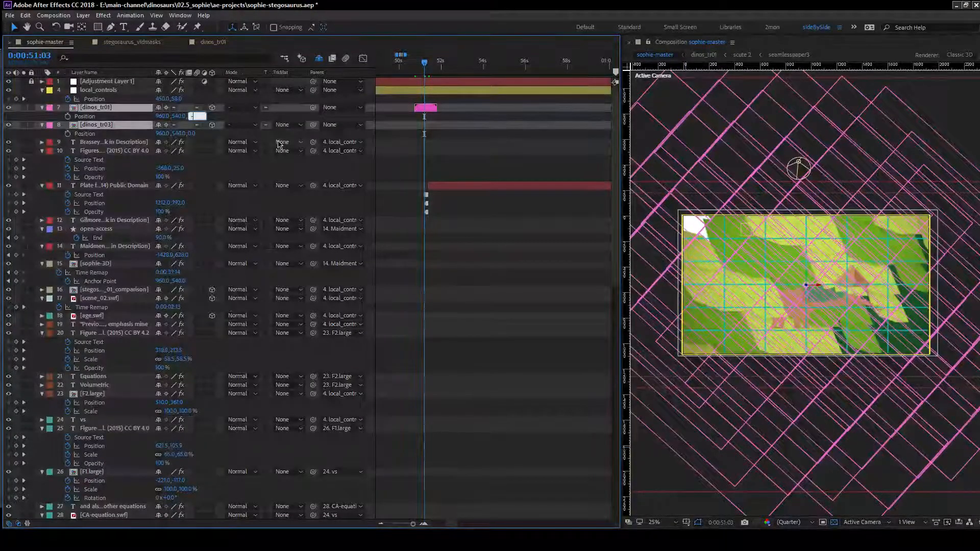
{"action": "type", "text": "48"}
{"action": "key", "text": "Return"}
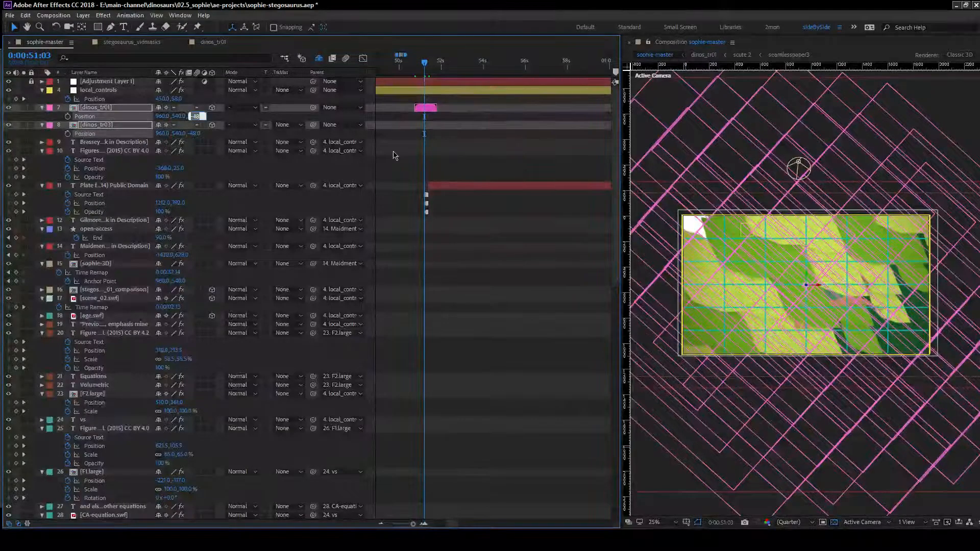
{"action": "type", "text": "-72"}
{"action": "key", "text": "Return"}
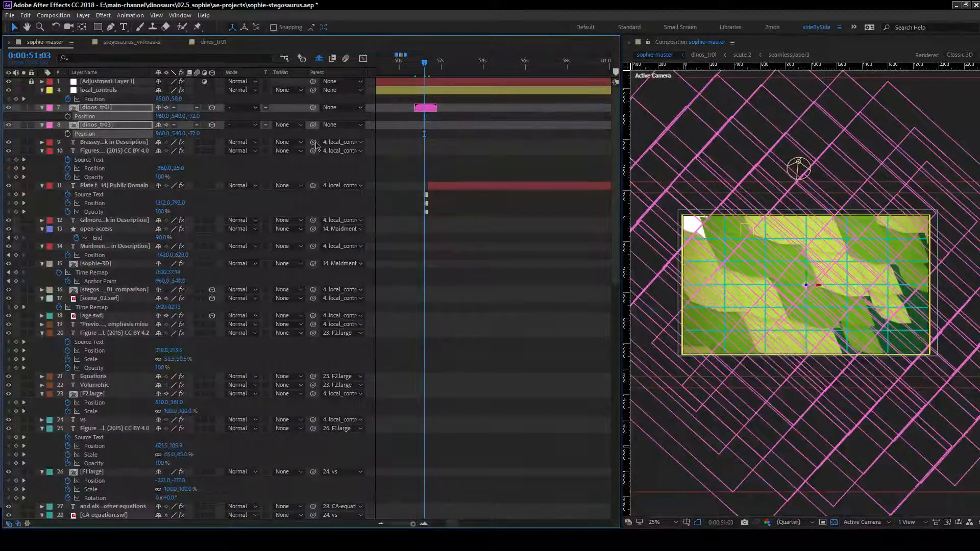
{"action": "left_click", "coordinate": [194, 116]}
{"action": "type", "text": "-144"}
{"action": "key", "text": "Return"}
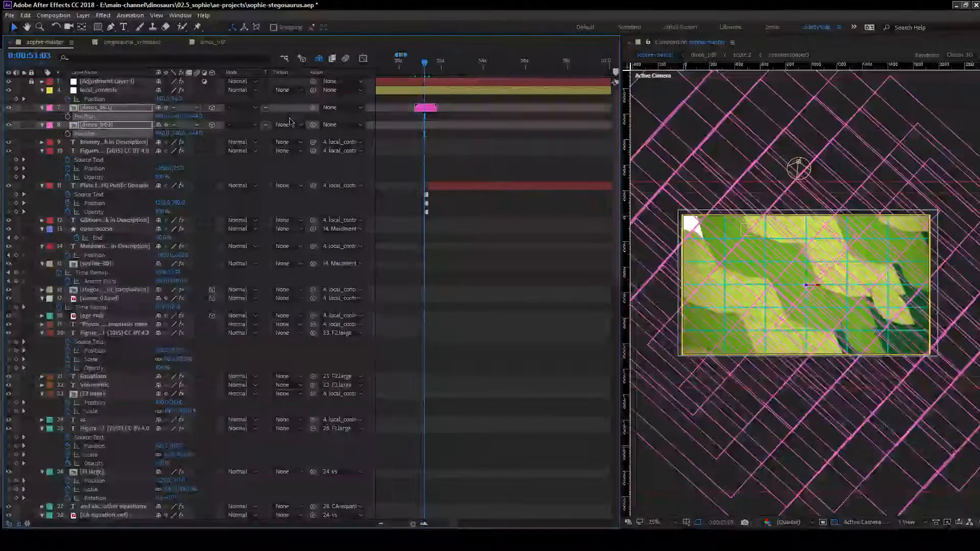
{"action": "left_click", "coordinate": [504, 146]}
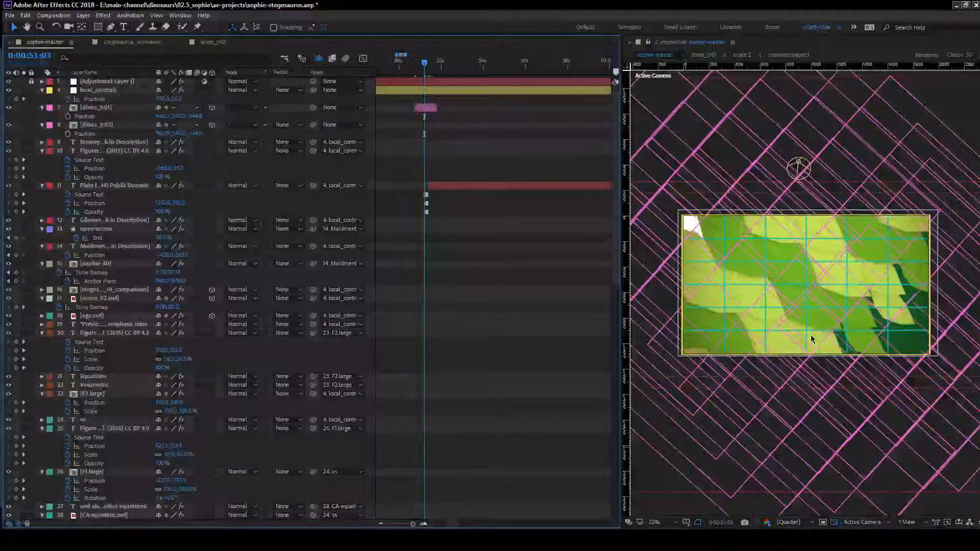
Examine the scute coverage for gaps at 0:00:51:04 and compare the transition frames through 0:00:51:06.
{"action": "left_click_drag", "start_coordinate": [424, 62], "coordinate": [427, 64]}
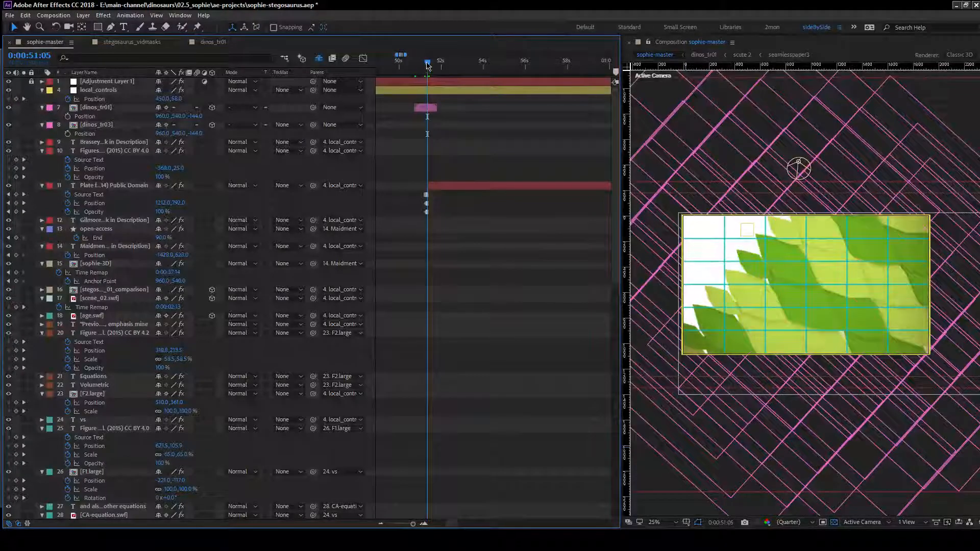
{"action": "left_click_drag", "start_coordinate": [427, 65], "coordinate": [428, 67]}
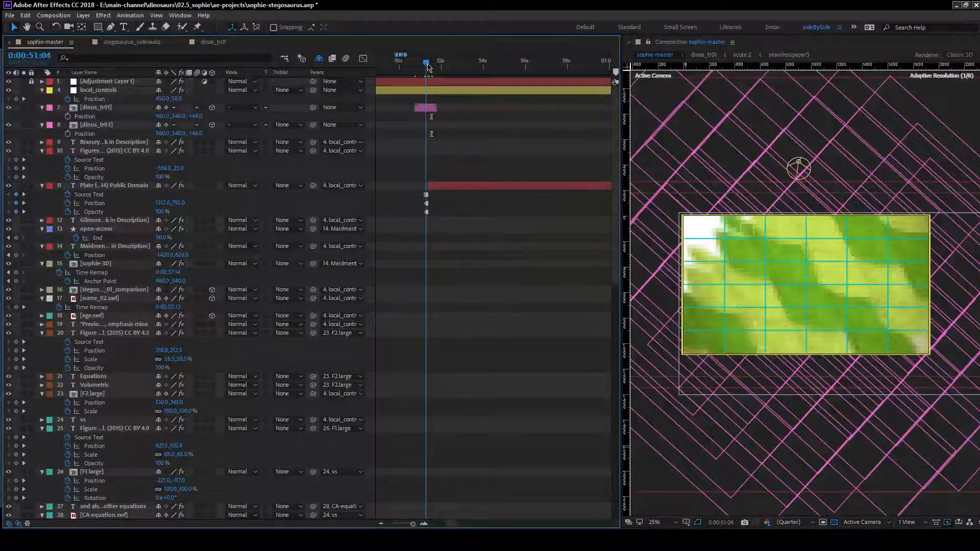
{"action": "scroll", "coordinate": [877, 352], "scroll_direction": "up", "scroll_amount": 2}
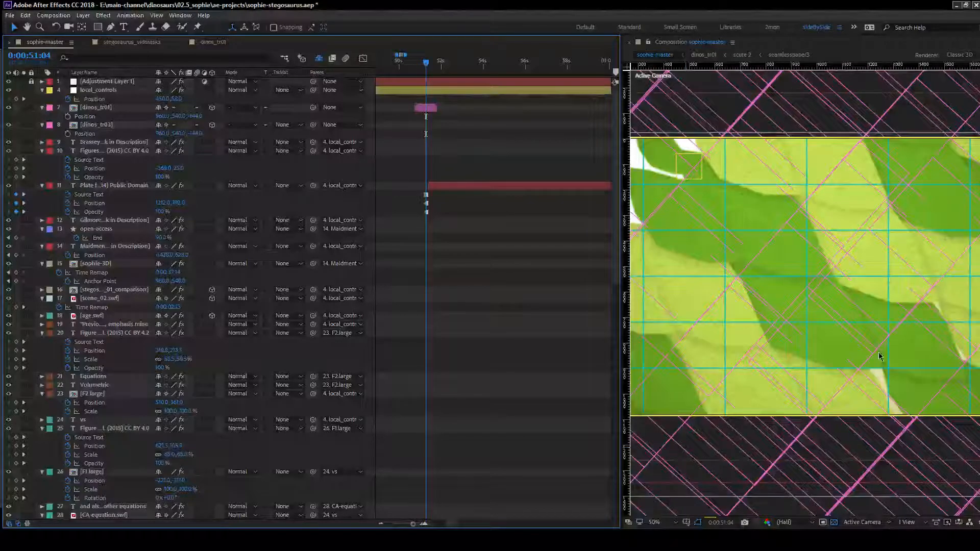
{"action": "left_click_drag", "start_coordinate": [878, 352], "coordinate": [790, 272]}
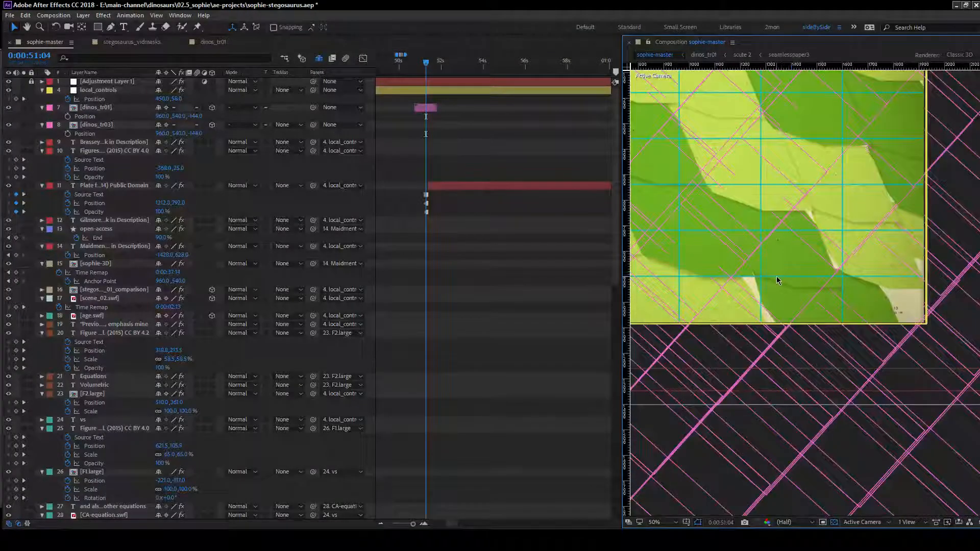
{"action": "scroll", "coordinate": [778, 276], "scroll_direction": "down", "scroll_amount": 2}
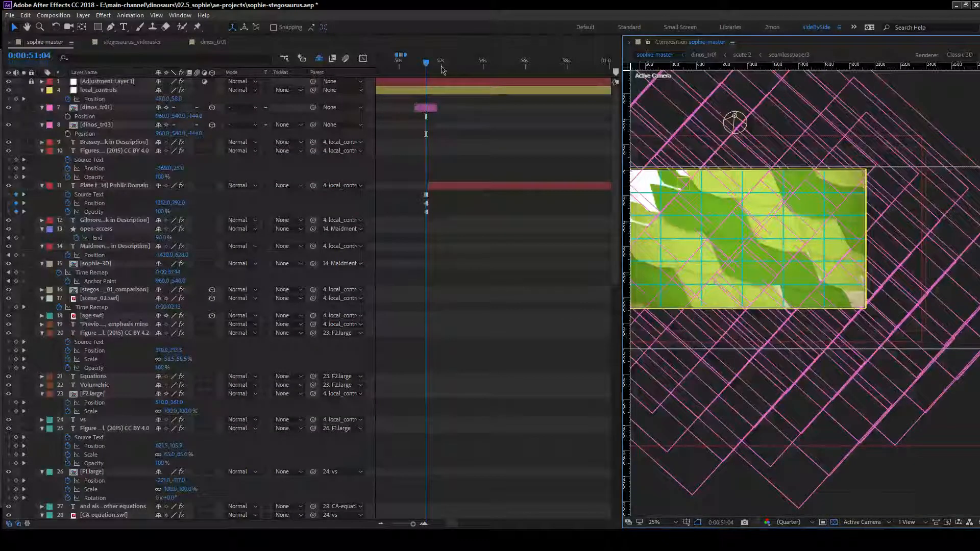
{"action": "key", "text": "Page_Down"}
{"action": "key", "text": "Page_Down"}
{"action": "scroll", "coordinate": [485, 246], "scroll_direction": "down", "scroll_amount": 10}
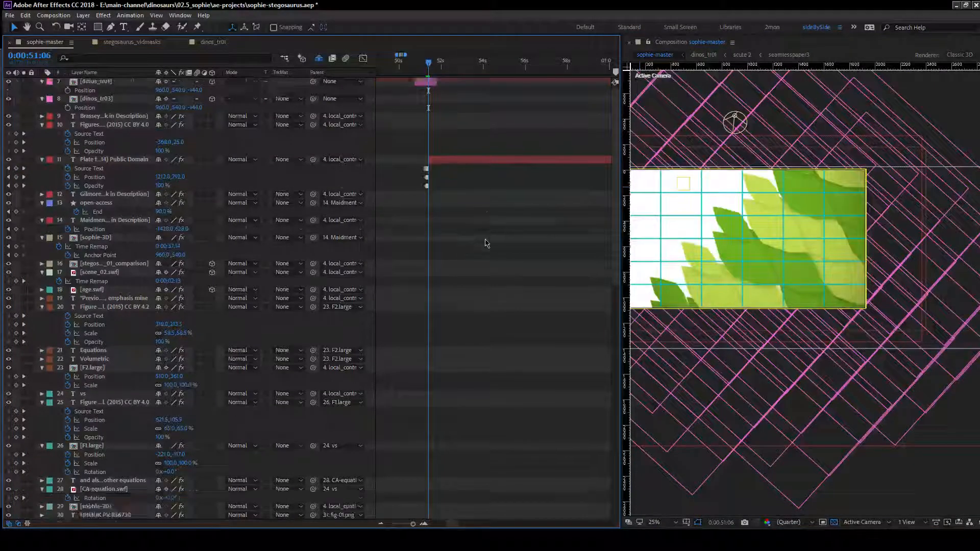
Extend the quarry map layer's start to 0:00:50:11, where dinos_tr01__vidmask begins, and move its first Anchor Point and Scale keyframes there.
{"action": "scroll", "coordinate": [485, 247], "scroll_direction": "down", "scroll_amount": 6}
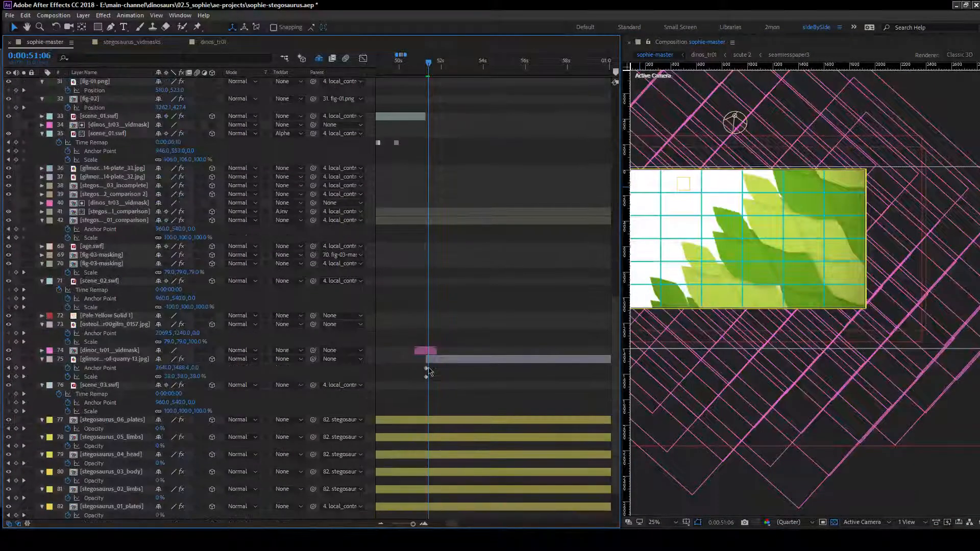
{"action": "left_click", "coordinate": [424, 352]}
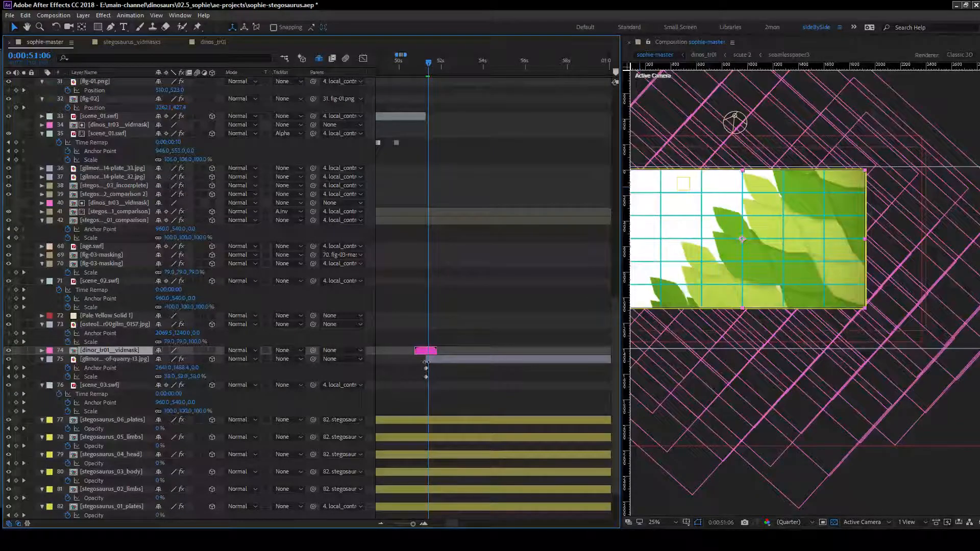
{"action": "left_click_drag", "start_coordinate": [427, 359], "coordinate": [415, 360]}
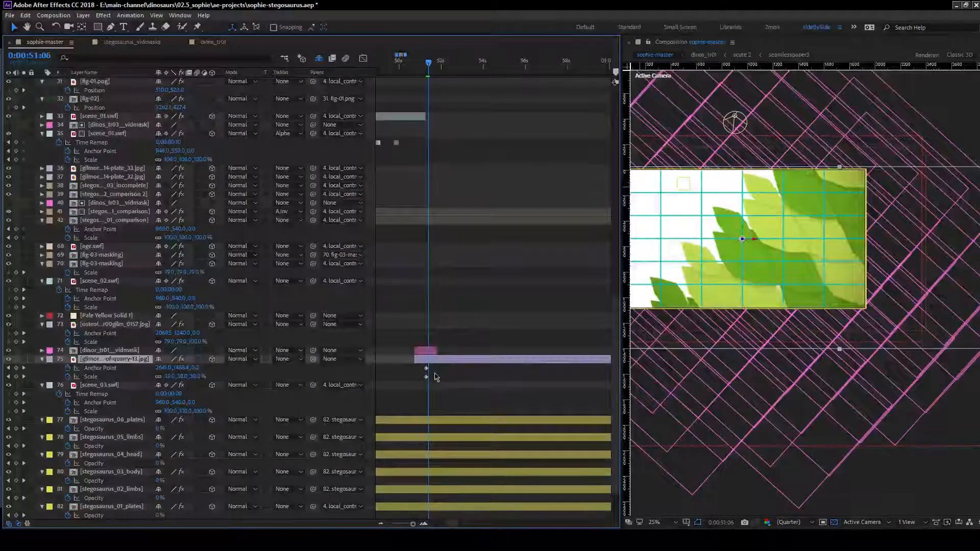
{"action": "left_click_drag", "start_coordinate": [435, 378], "coordinate": [421, 364]}
{"action": "left_click_drag", "start_coordinate": [426, 376], "coordinate": [415, 376]}
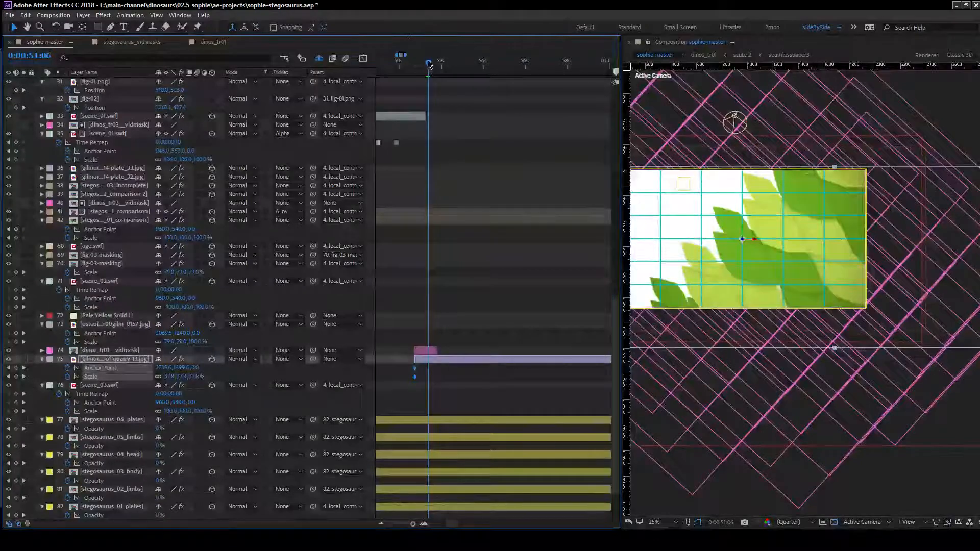
{"action": "left_click_drag", "start_coordinate": [429, 65], "coordinate": [415, 66]}
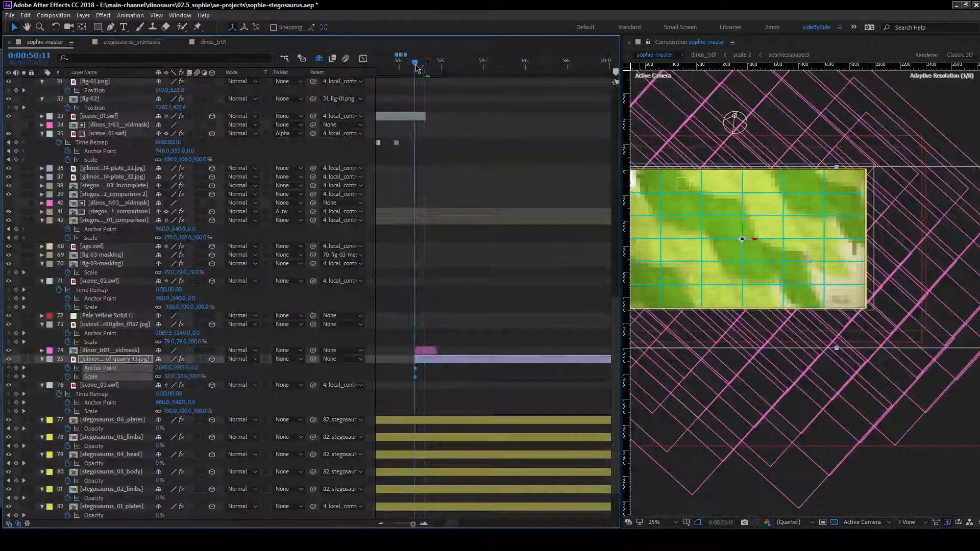
Duplicate the quarry map layer and trim the upper copy to end with dinos_tr01__vidmask at 0:00:51:12.
{"action": "key", "text": "ctrl+d"}
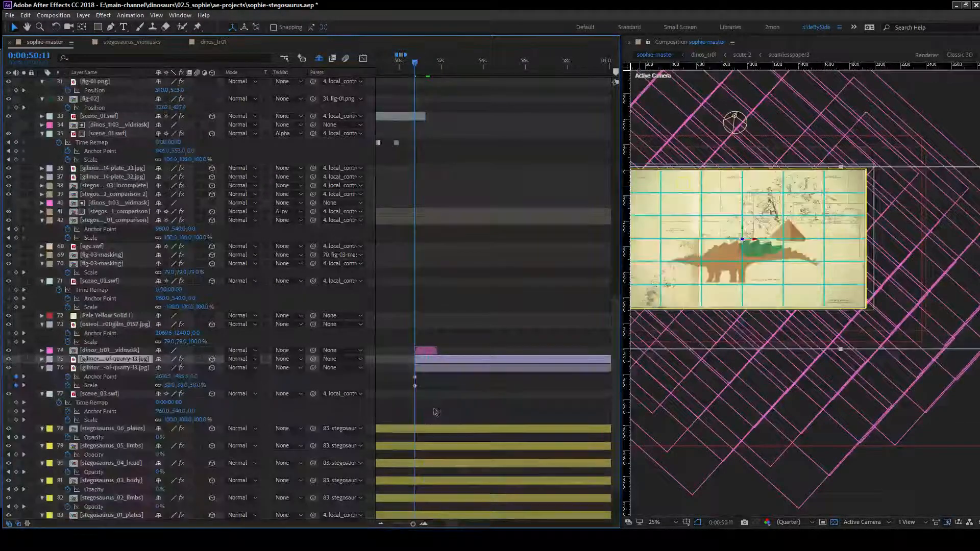
{"action": "left_click", "coordinate": [430, 352]}
{"action": "key", "text": "o"}
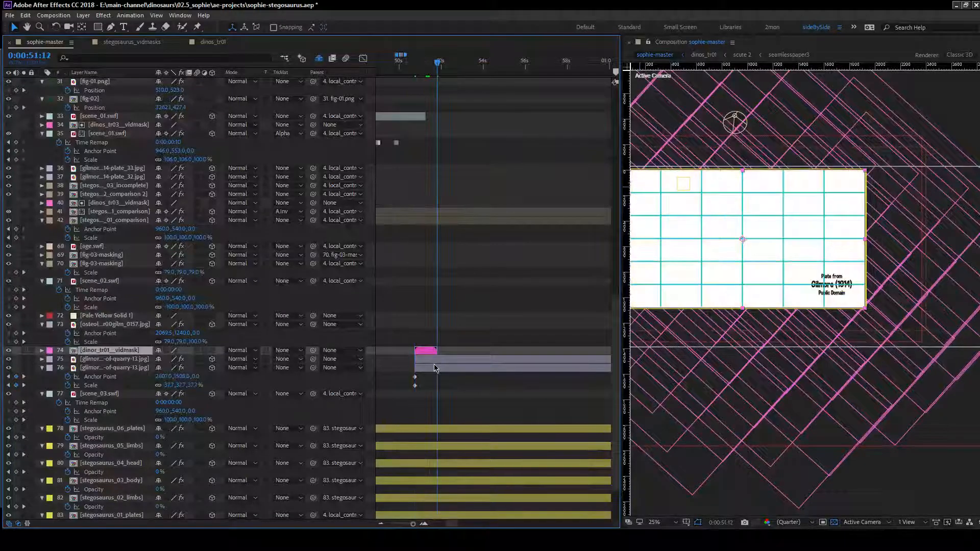
{"action": "key", "text": "ctrl+Down"}
{"action": "key", "text": "alt+bracketright"}
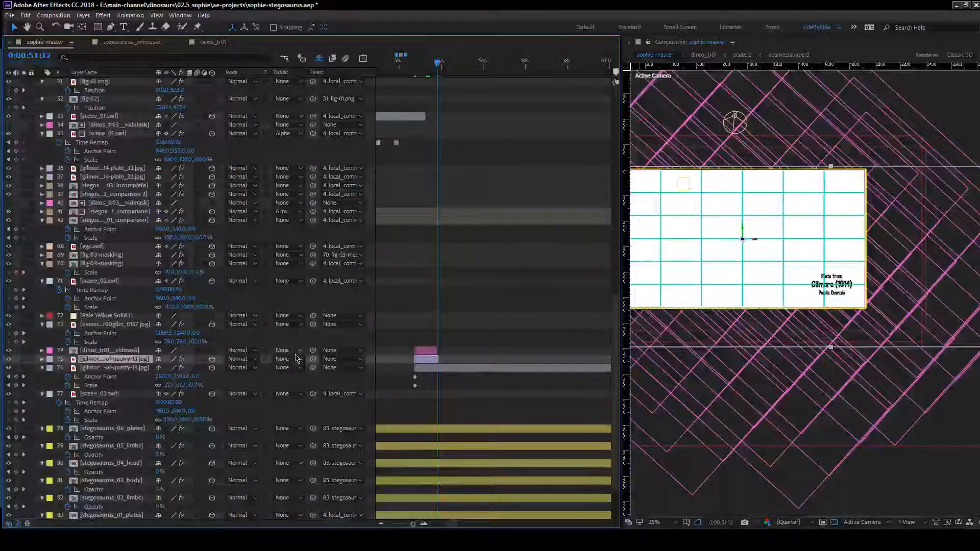
Remove the Anchor Point and Scale animation from the upper quarry map copy at 0:00:50:11 and parent it to the lower copy.
{"action": "key", "text": "u"}
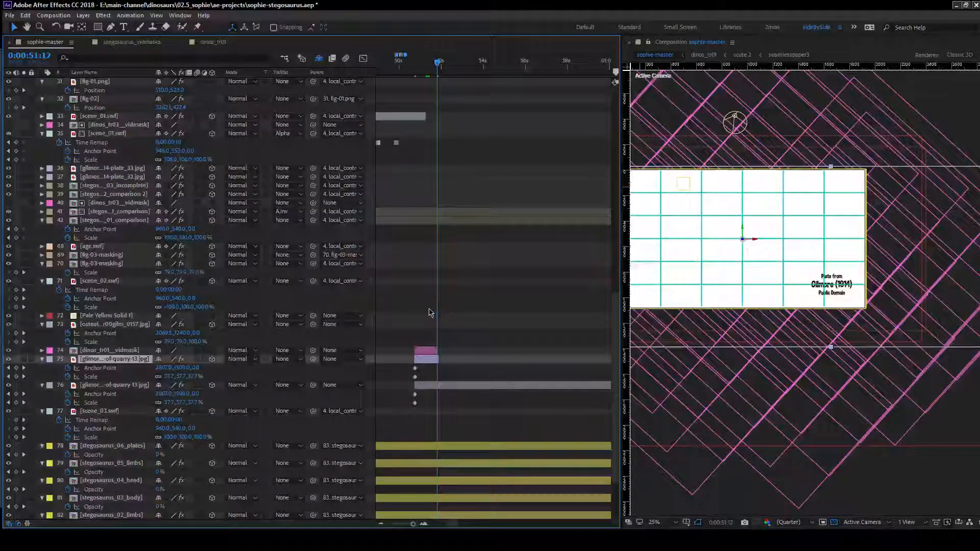
{"action": "key", "text": "i"}
{"action": "left_click_drag", "start_coordinate": [67, 368], "coordinate": [68, 376]}
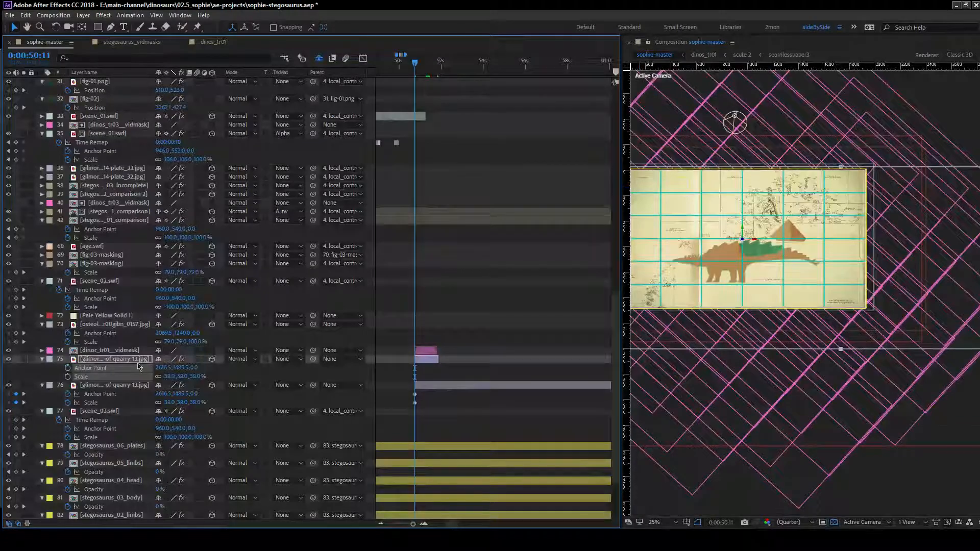
{"action": "left_click_drag", "start_coordinate": [312, 358], "coordinate": [115, 386]}
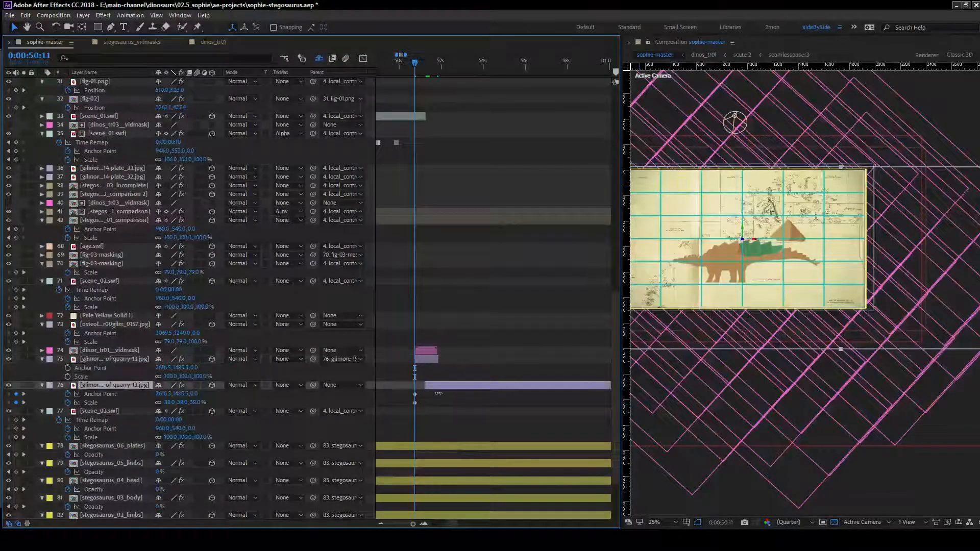
Start the lower quarry map where the upper copy ends, and give the upper copy an Alpha Matte from dinos_tr01__vidmask.
{"action": "left_click", "coordinate": [430, 420]}
{"action": "left_click", "coordinate": [416, 63]}
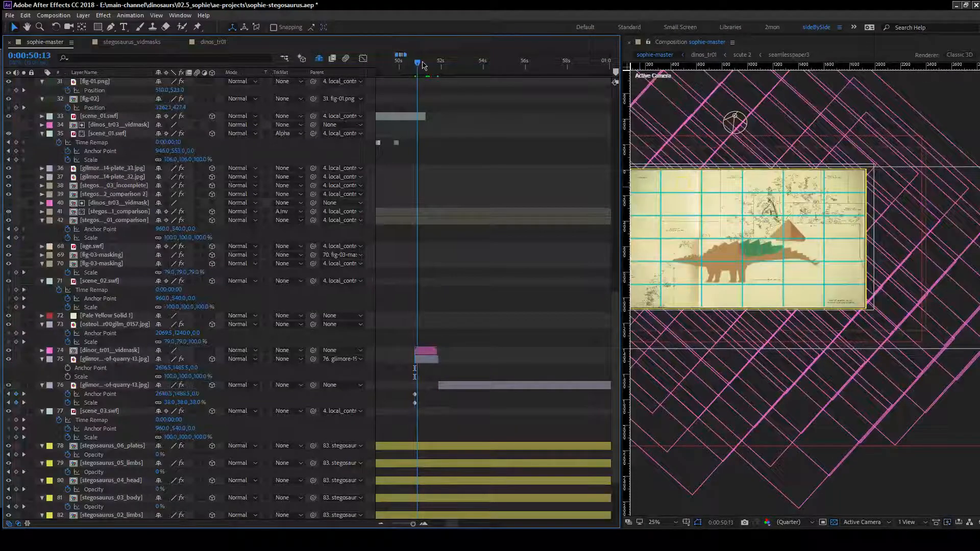
{"action": "left_click", "coordinate": [424, 64]}
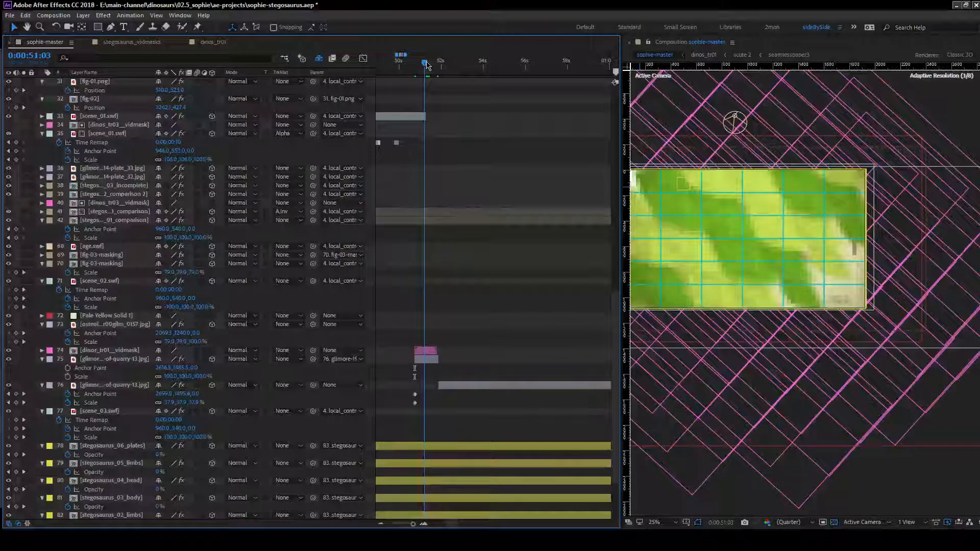
{"action": "left_click", "coordinate": [115, 358]}
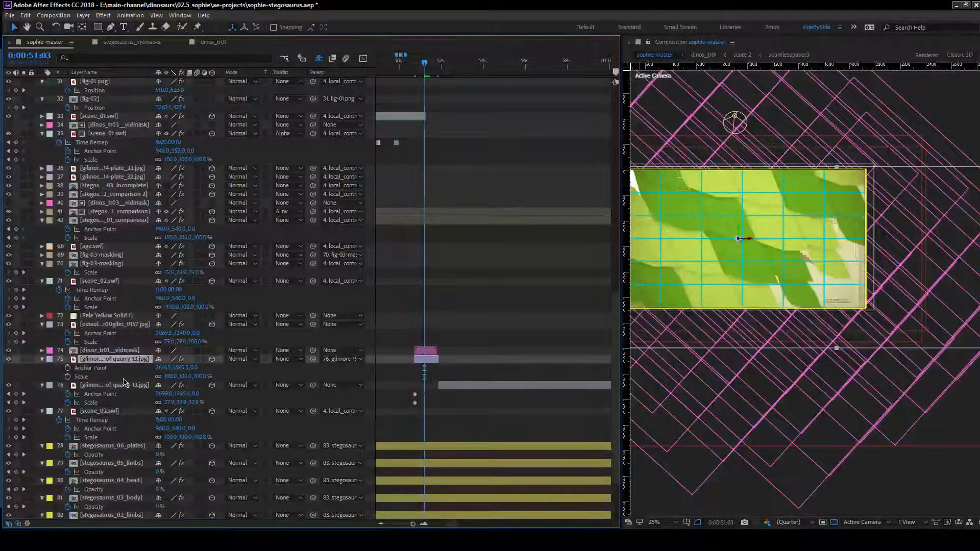
{"action": "left_click", "coordinate": [294, 359]}
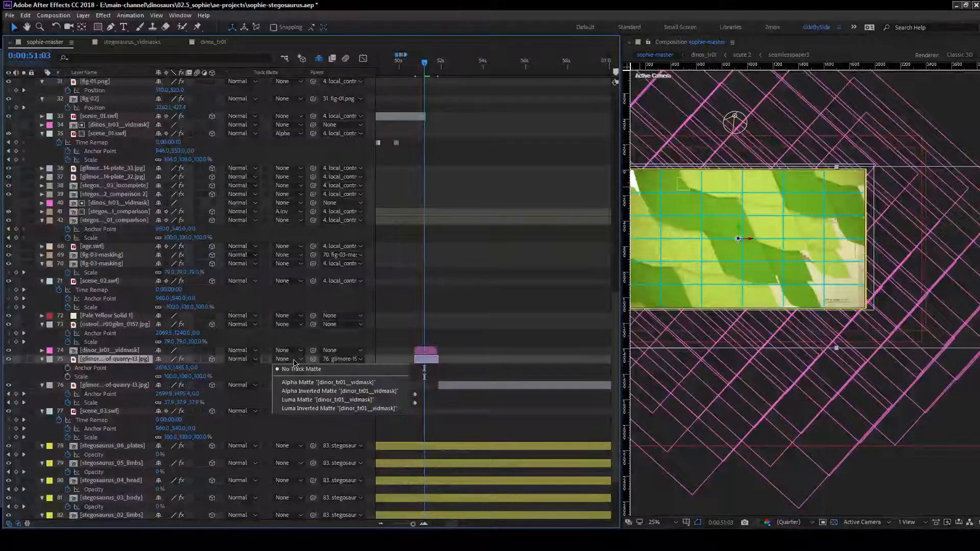
{"action": "left_click", "coordinate": [340, 384]}
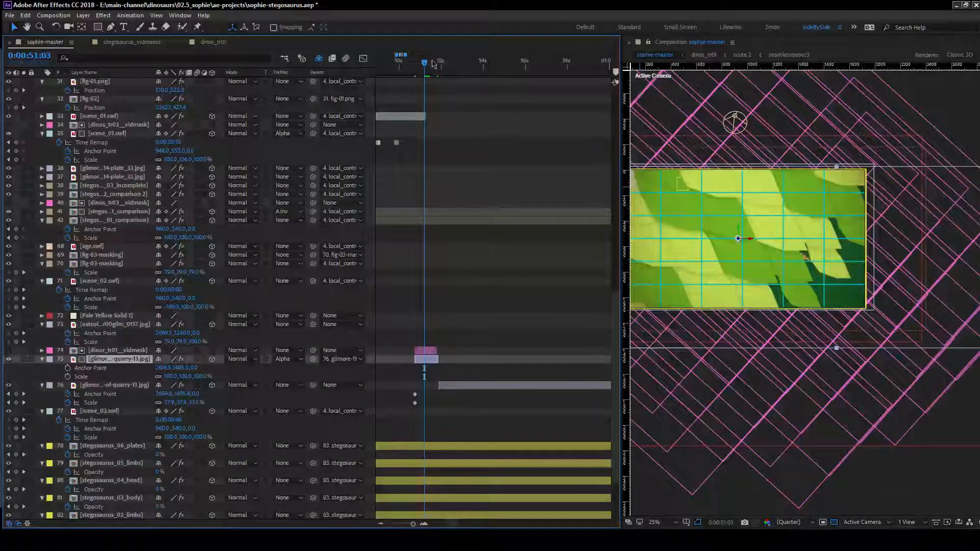
Limit the work area to the scute transition, ending at 0:00:52:09, and preview the masked change to the quarry map.
{"action": "left_click_drag", "start_coordinate": [426, 63], "coordinate": [455, 69]}
{"action": "key", "text": "space"}
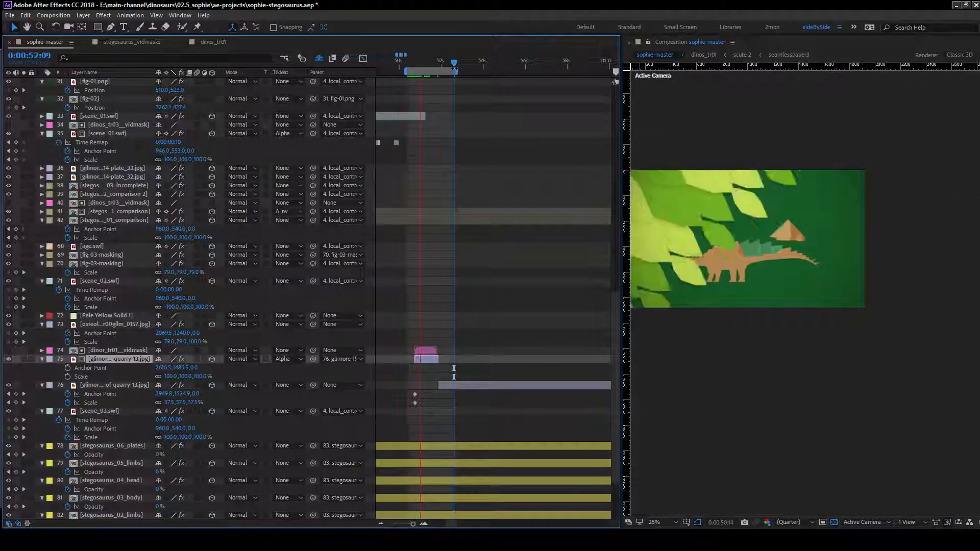
{"action": "key", "text": "space"}
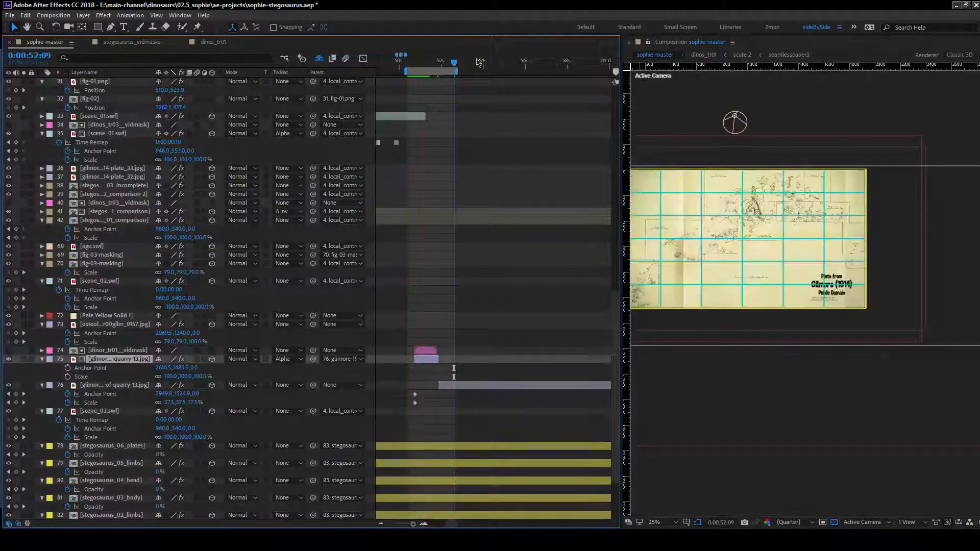
{"action": "left_click_drag", "start_coordinate": [719, 285], "coordinate": [777, 333]}
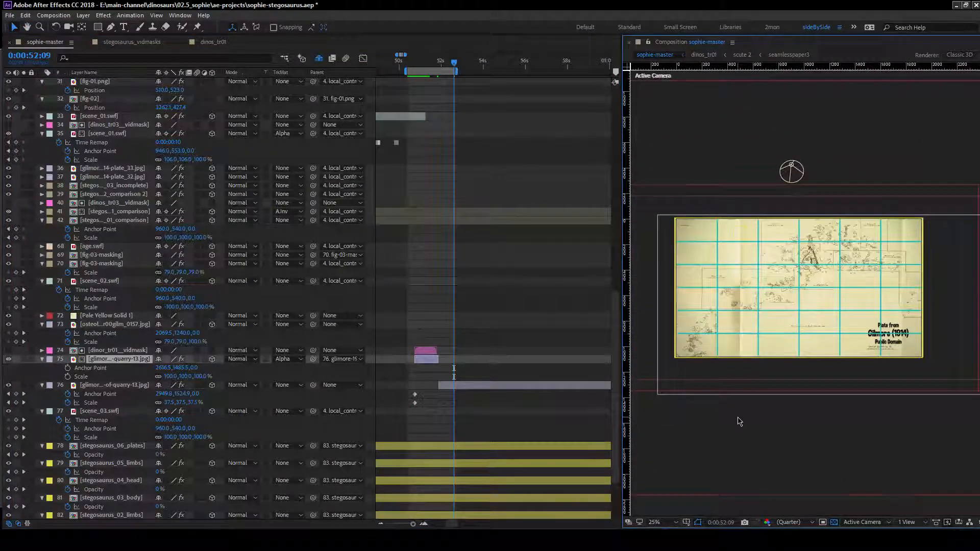
{"action": "key", "text": "space"}
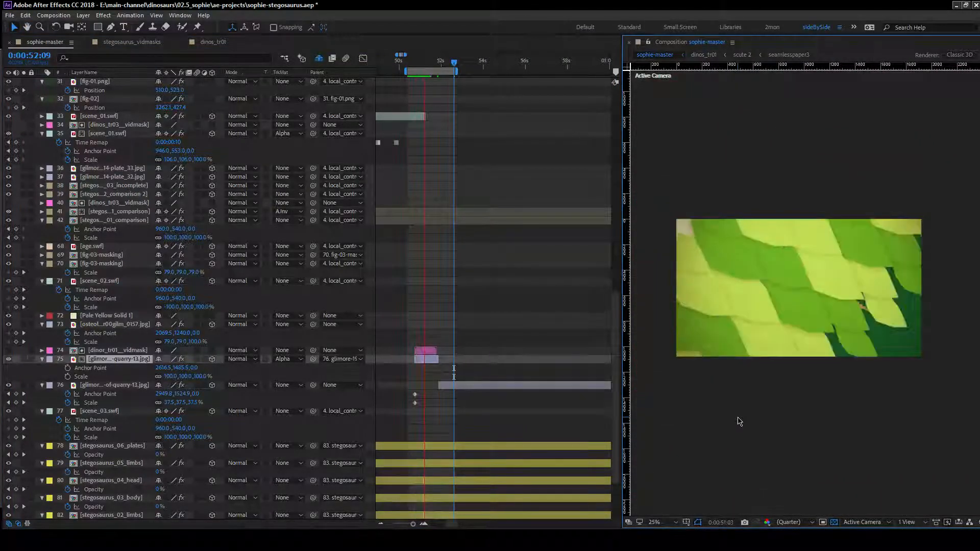
{"action": "key", "text": "space"}
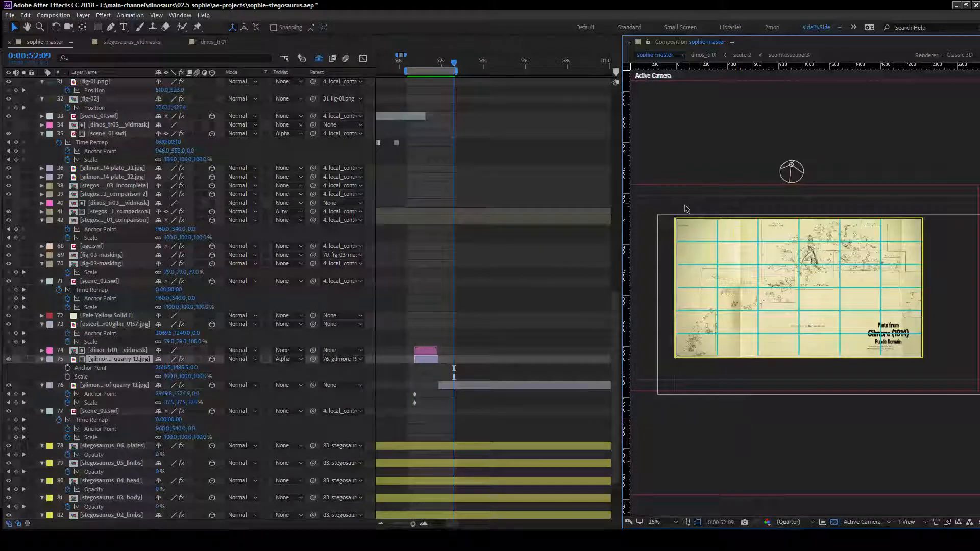
Check the end of the scene_01 layer against the scute coverage frame by frame between 0:00:51:02 and 0:00:51:07.
{"action": "key", "text": "minus"}
{"action": "key", "text": "minus"}
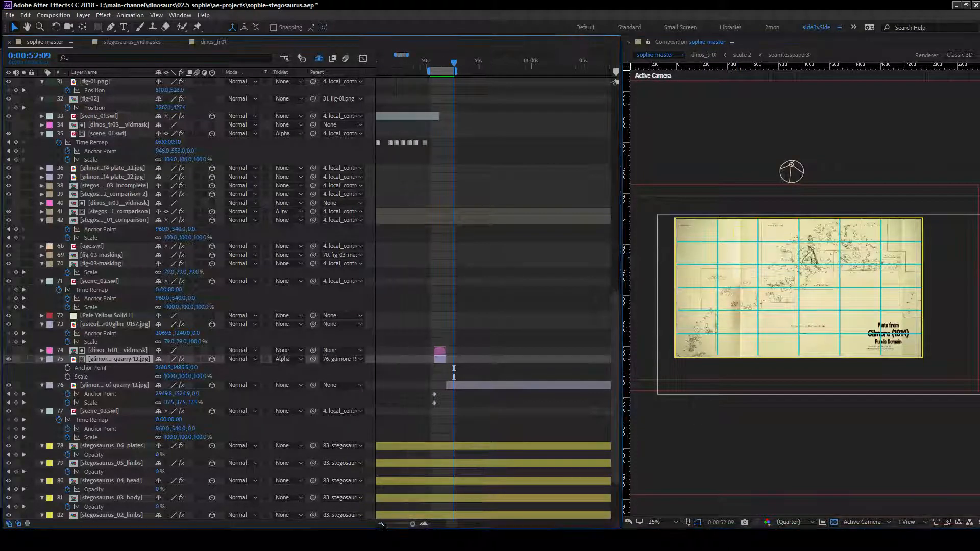
{"action": "left_click_drag", "start_coordinate": [448, 526], "coordinate": [454, 526]}
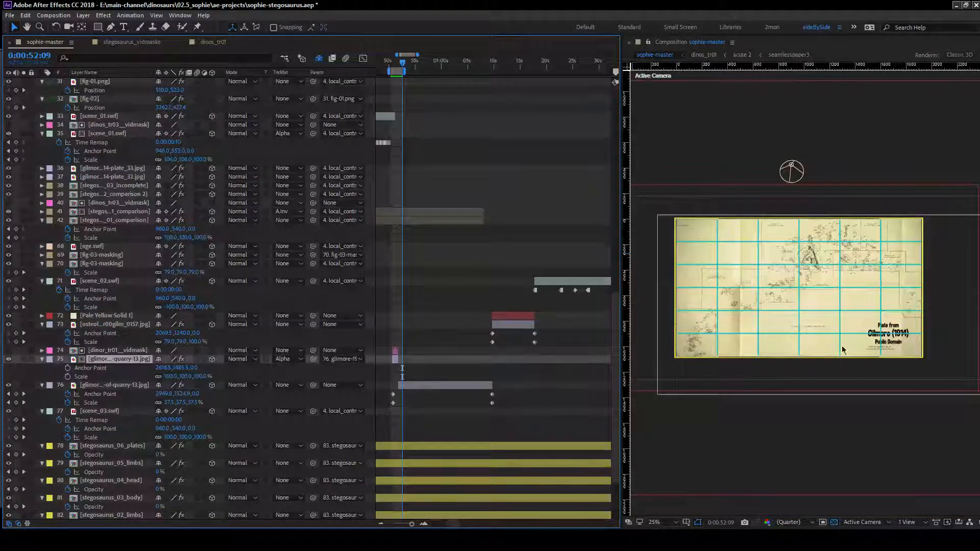
{"action": "scroll", "coordinate": [418, 293], "scroll_direction": "up", "scroll_amount": 6}
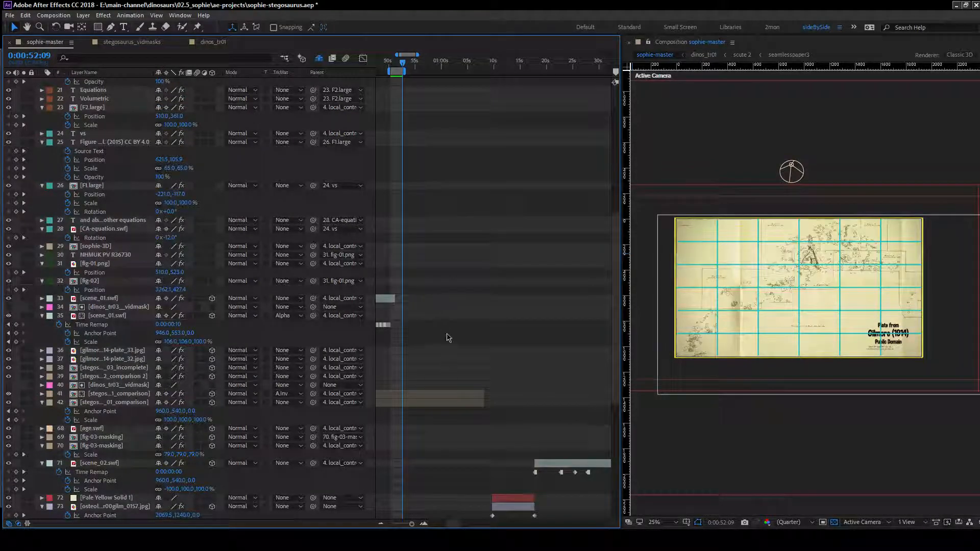
{"action": "scroll", "coordinate": [453, 343], "scroll_direction": "down", "scroll_amount": 1}
{"action": "scroll", "coordinate": [454, 341], "scroll_direction": "down", "scroll_amount": 9}
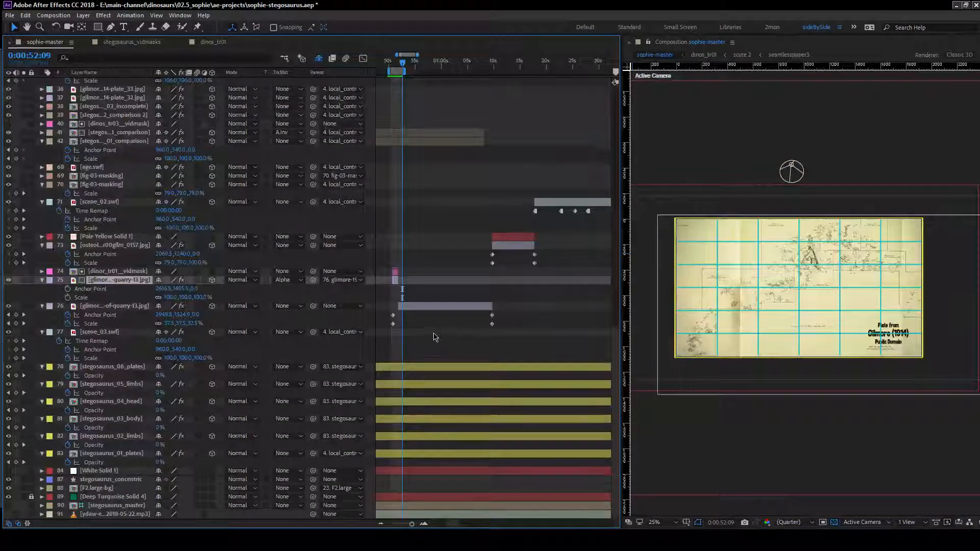
{"action": "scroll", "coordinate": [419, 248], "scroll_direction": "up", "scroll_amount": 16}
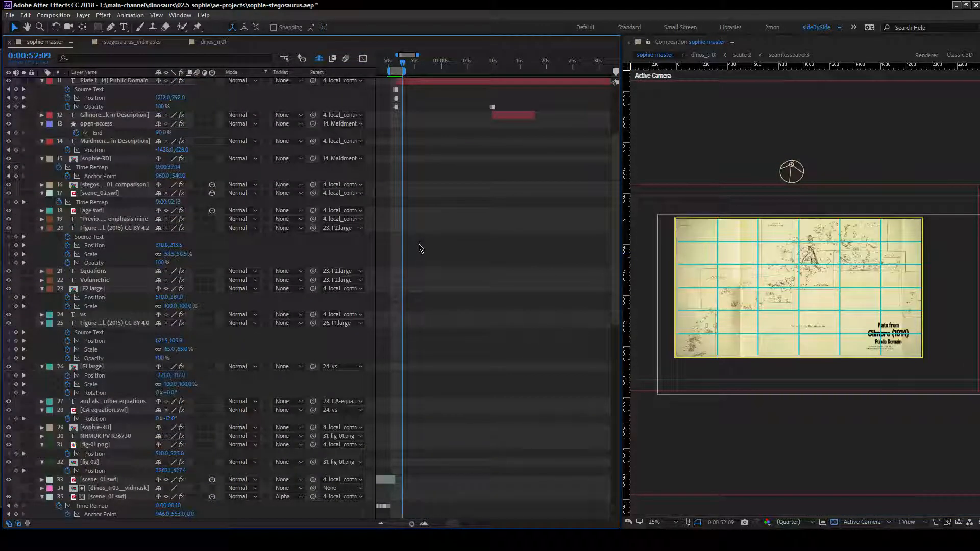
{"action": "left_click", "coordinate": [387, 480]}
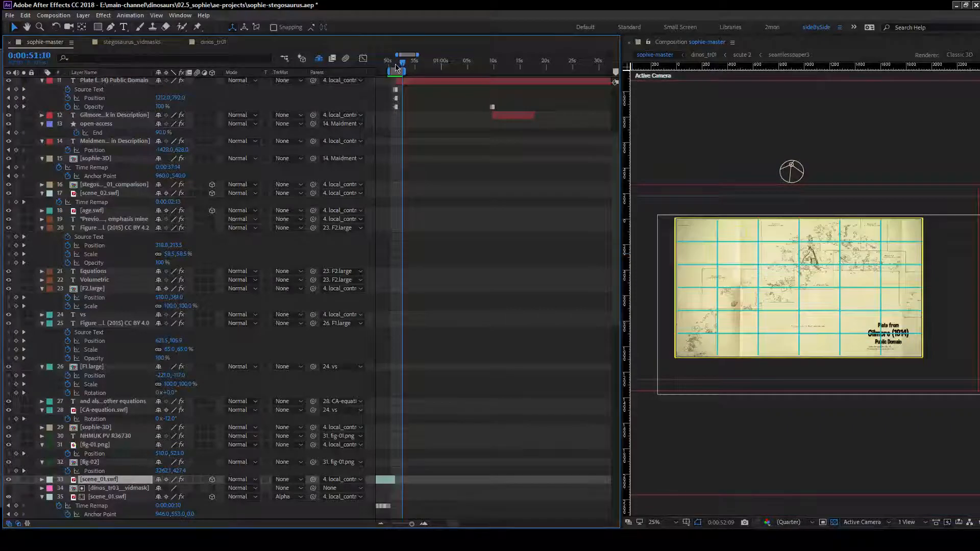
{"action": "left_click", "coordinate": [394, 66]}
{"action": "key", "text": "Page_Up"}
{"action": "key", "text": "Page_Down"}
{"action": "key", "text": "Page_Down"}
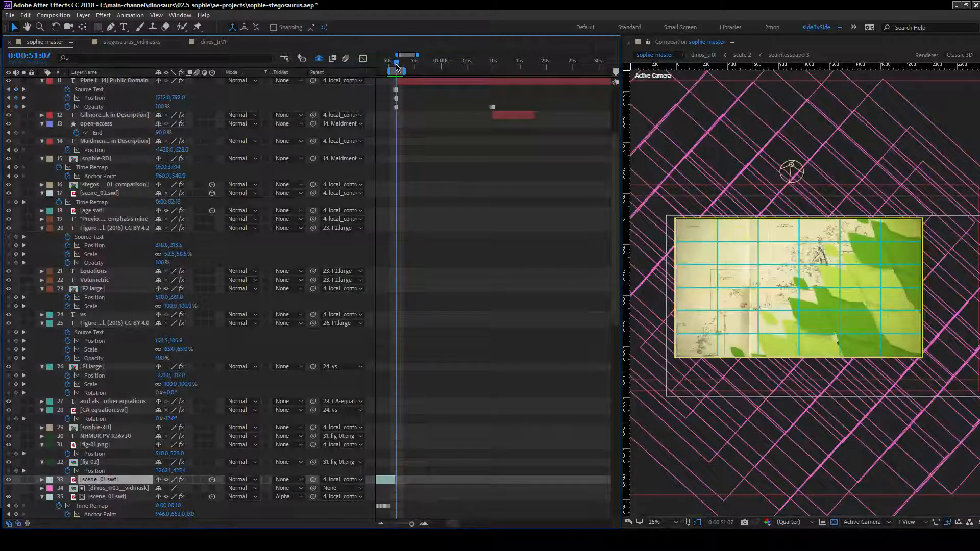
{"action": "key", "text": "Page_Up"}
{"action": "key", "text": "Page_Up"}
{"action": "key", "text": "Page_Up"}
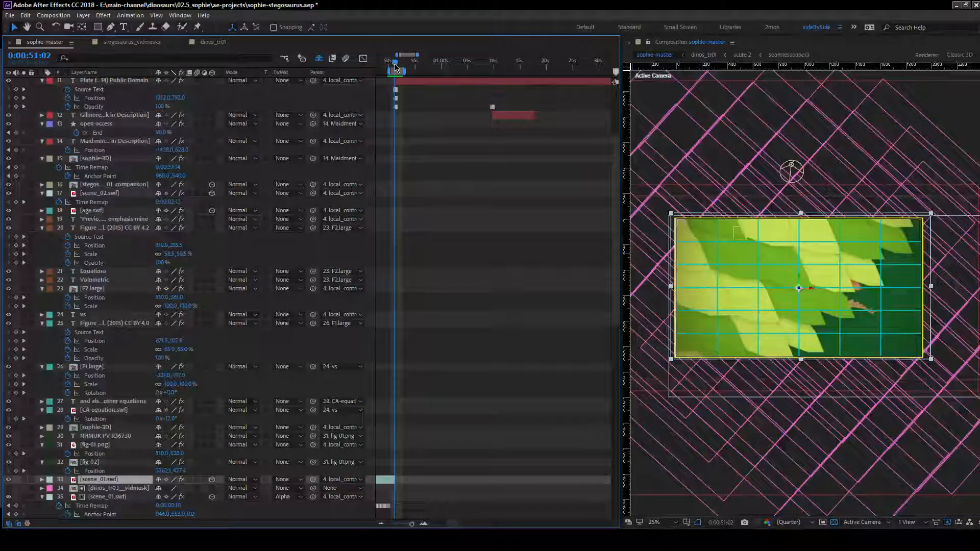
{"action": "key", "text": "Page_Down"}
{"action": "key", "text": "Page_Down"}
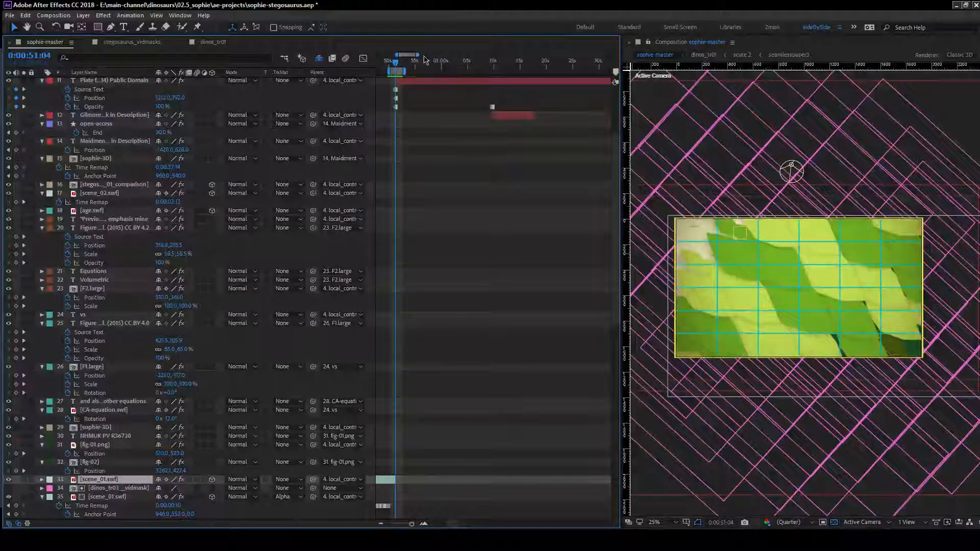
Cut the lower quarry map's end Anchor Point and Scale keyframes at 0:01:09:11 and move its starting keyframes to that time.
{"action": "left_click", "coordinate": [400, 64]}
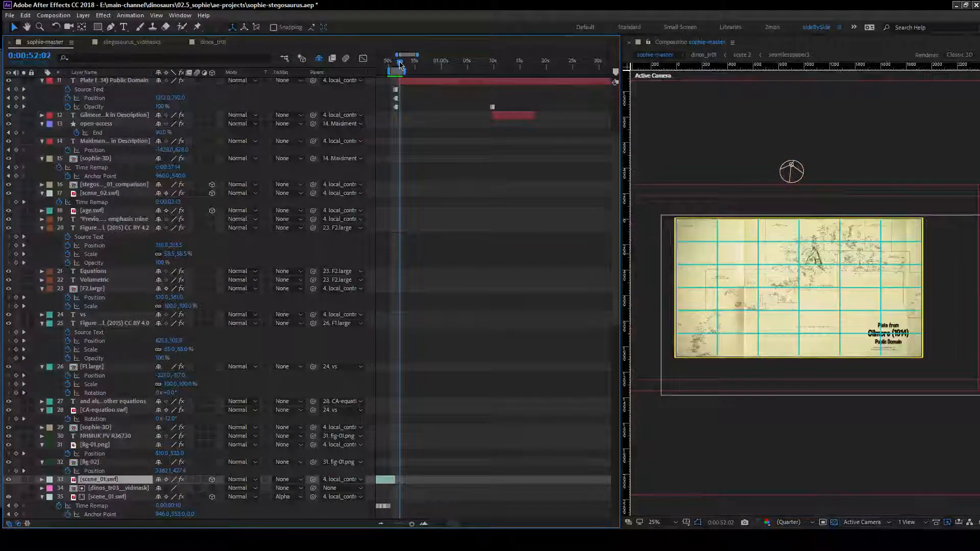
{"action": "left_click_drag", "start_coordinate": [400, 64], "coordinate": [401, 64]}
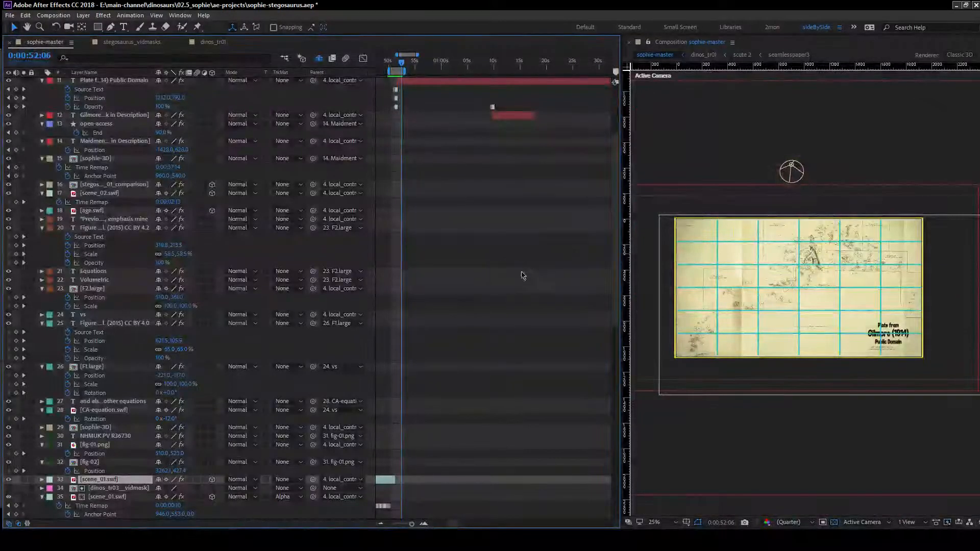
{"action": "scroll", "coordinate": [520, 274], "scroll_direction": "up", "scroll_amount": 5}
{"action": "left_click", "coordinate": [476, 64]}
{"action": "mouse_move", "coordinate": [481, 77]}
{"action": "left_mouse_down"}
{"action": "mouse_move", "coordinate": [518, 79]}
{"action": "mouse_move", "coordinate": [477, 84]}
{"action": "mouse_move", "coordinate": [488, 90]}
{"action": "left_mouse_up"}
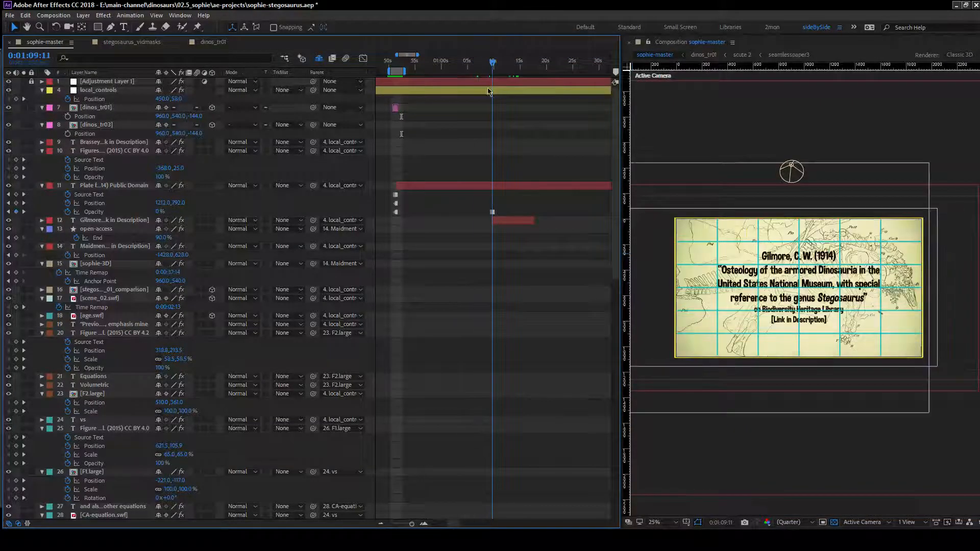
{"action": "scroll", "coordinate": [504, 301], "scroll_direction": "down", "scroll_amount": 15}
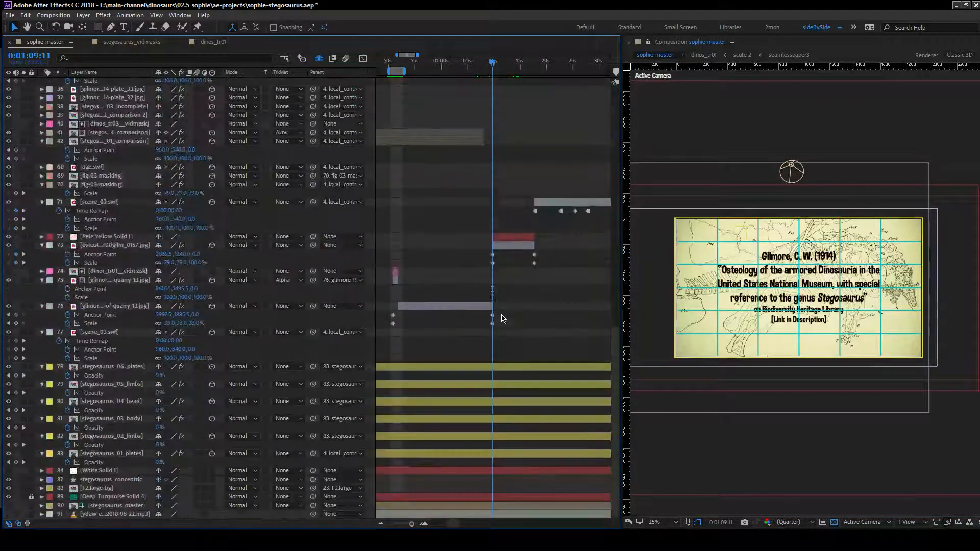
{"action": "left_click_drag", "start_coordinate": [502, 312], "coordinate": [480, 331]}
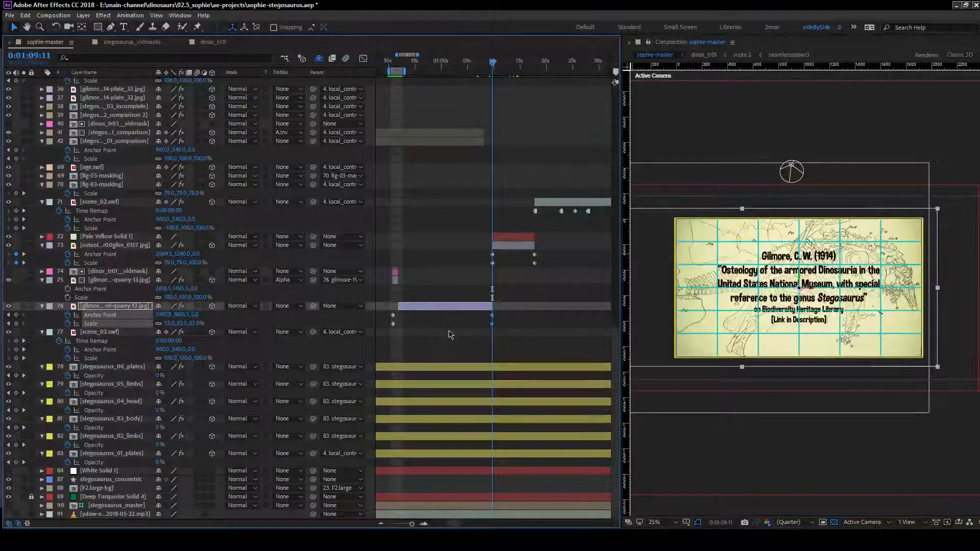
{"action": "left_click_drag", "start_coordinate": [400, 312], "coordinate": [492, 321]}
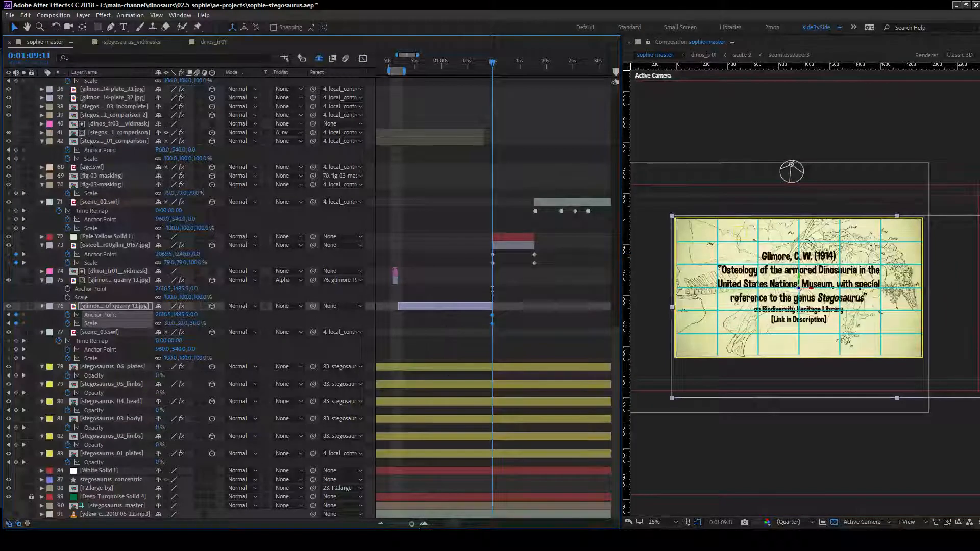
Paste the cut Anchor Point and 33% Scale keyframes onto the lower quarry map at 0:00:50:11 to reverse its camera move.
{"action": "left_click", "coordinate": [423, 524]}
{"action": "left_click", "coordinate": [423, 523]}
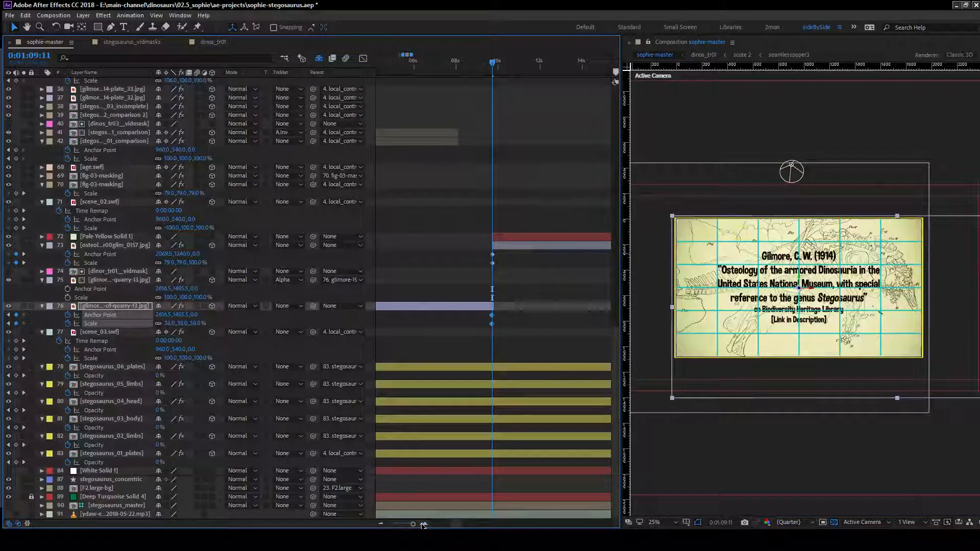
{"action": "left_click", "coordinate": [423, 524]}
{"action": "left_click_drag", "start_coordinate": [492, 319], "coordinate": [483, 337]}
{"action": "key", "text": "Delete"}
{"action": "key", "text": "minus"}
{"action": "key", "text": "minus"}
{"action": "key", "text": "minus"}
{"action": "left_click_drag", "start_coordinate": [454, 524], "coordinate": [451, 525]}
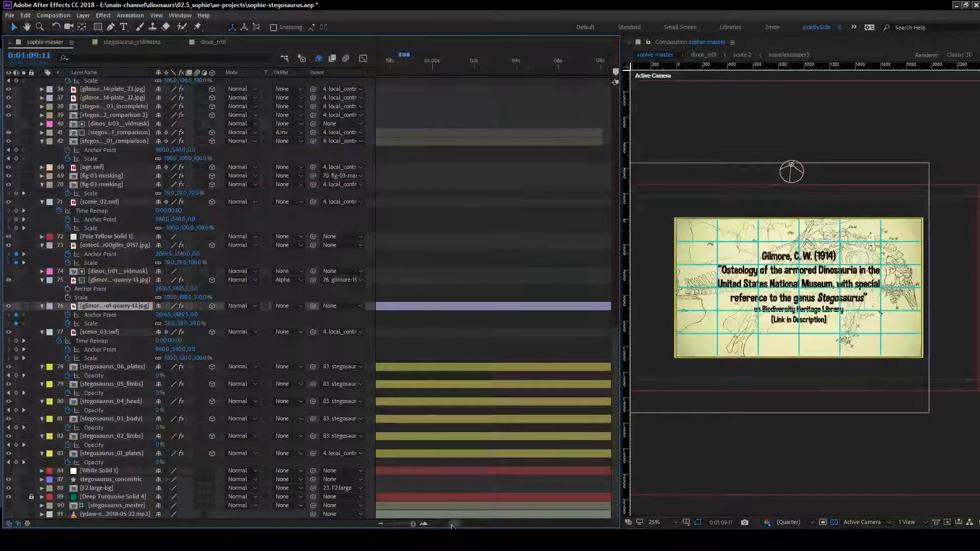
{"action": "key", "text": "j"}
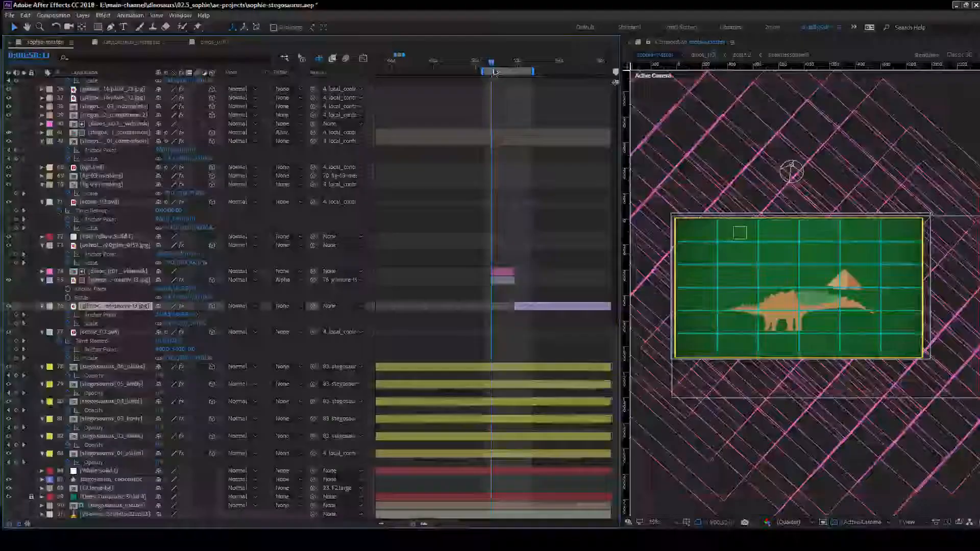
{"action": "key", "text": "ctrl+v"}
{"action": "left_click", "coordinate": [547, 327]}
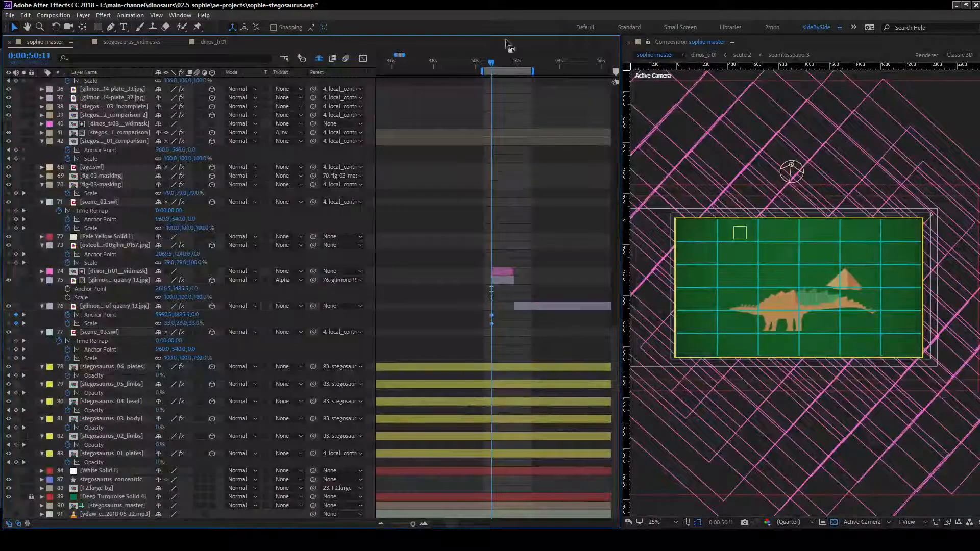
Preview the reversed quarry map move through its change to the Gilmore citation page around 0:01:09:11.
{"action": "left_click_drag", "start_coordinate": [491, 63], "coordinate": [666, 69]}
{"action": "left_click", "coordinate": [399, 68]}
{"action": "key", "text": "space"}
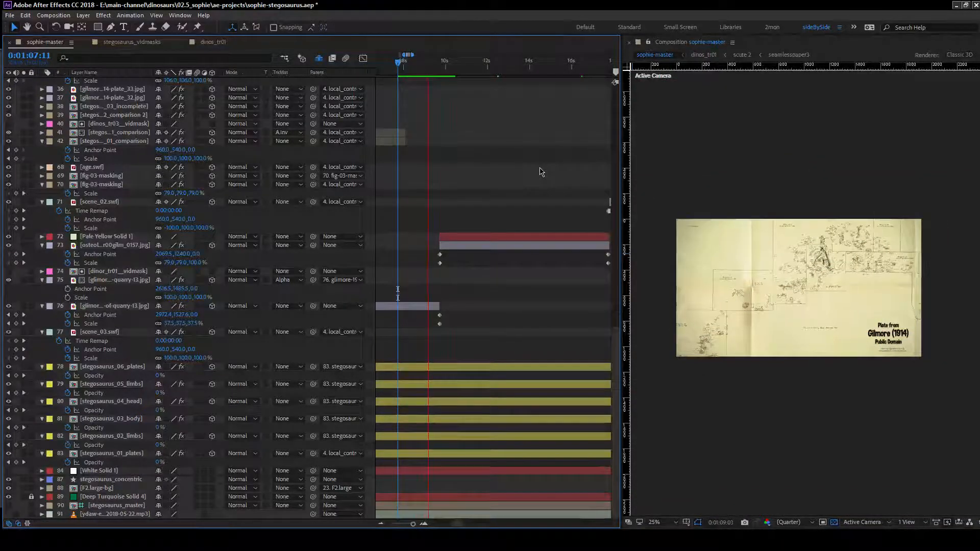
{"action": "key", "text": "space"}
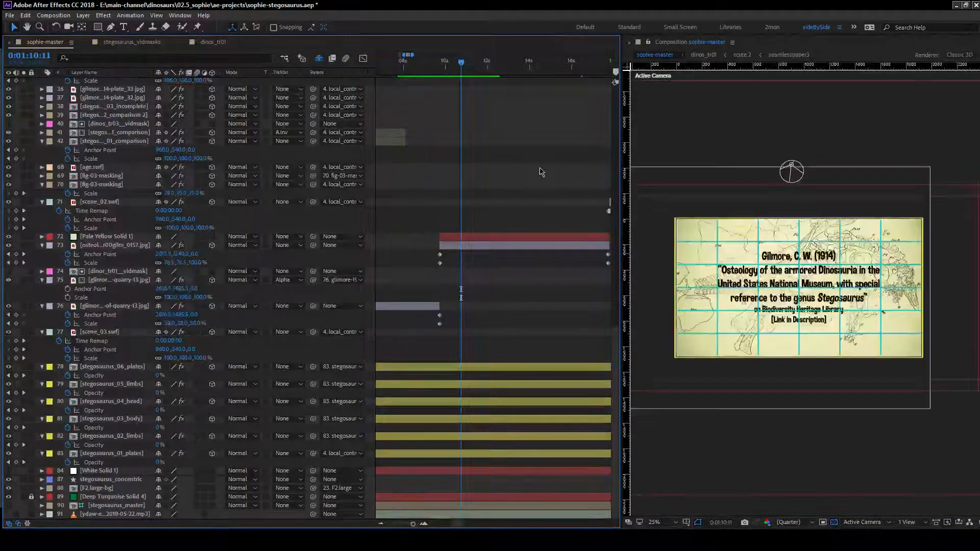
{"action": "left_click_drag", "start_coordinate": [397, 62], "coordinate": [405, 63]}
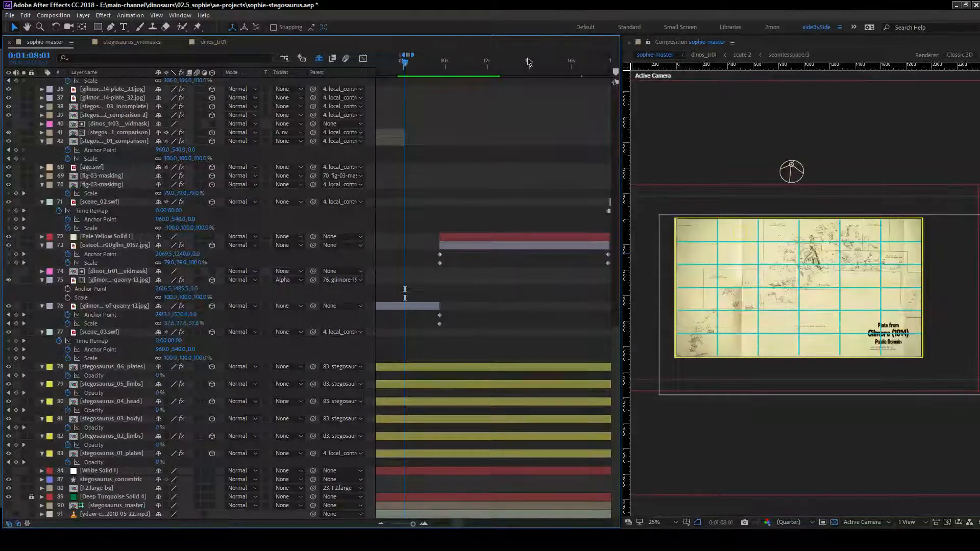
{"action": "left_click", "coordinate": [469, 74]}
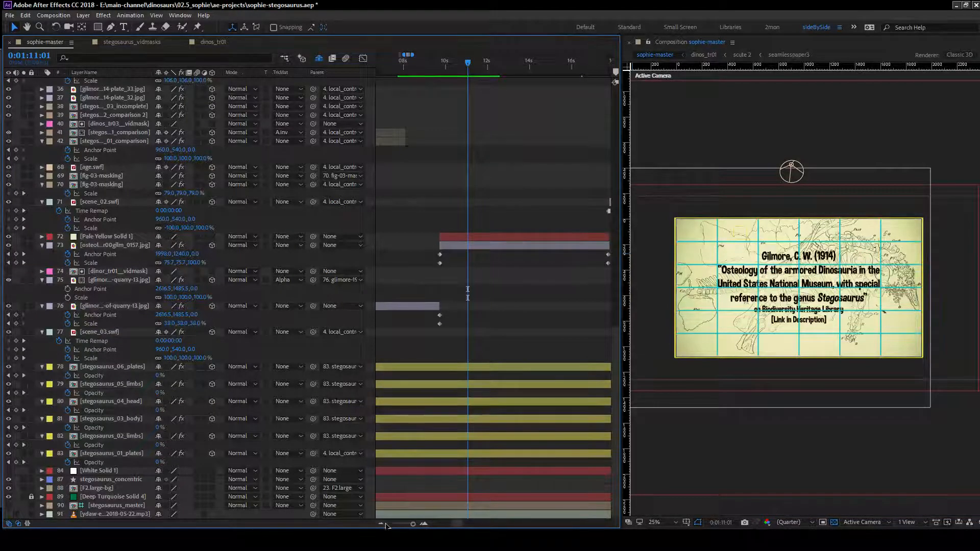
Add dinos_tr02__vidmask above Pale Yellow Solid 1 at the scene_02 layer's start, 0:01:17:12.
{"action": "left_click_drag", "start_coordinate": [386, 524], "coordinate": [409, 524]}
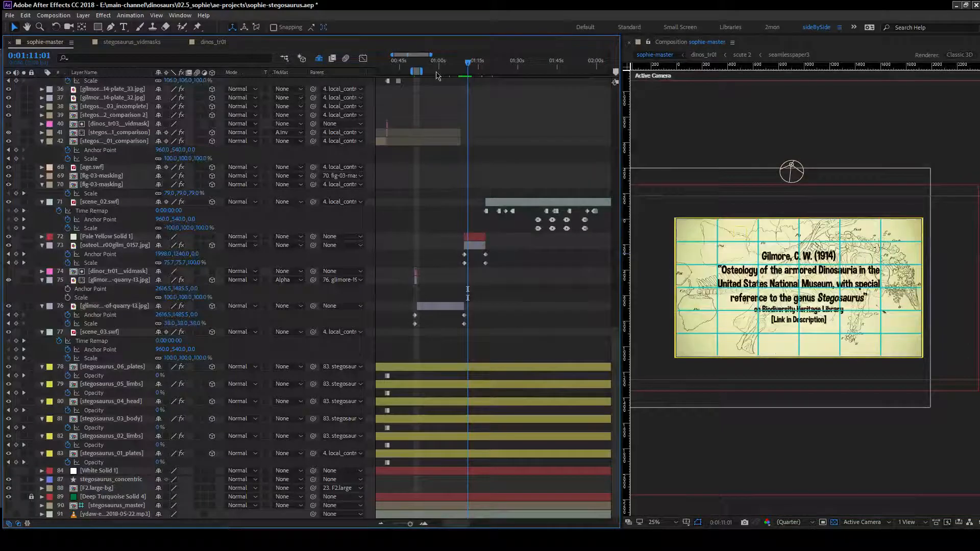
{"action": "scroll", "coordinate": [487, 211], "scroll_direction": "up", "scroll_amount": 6}
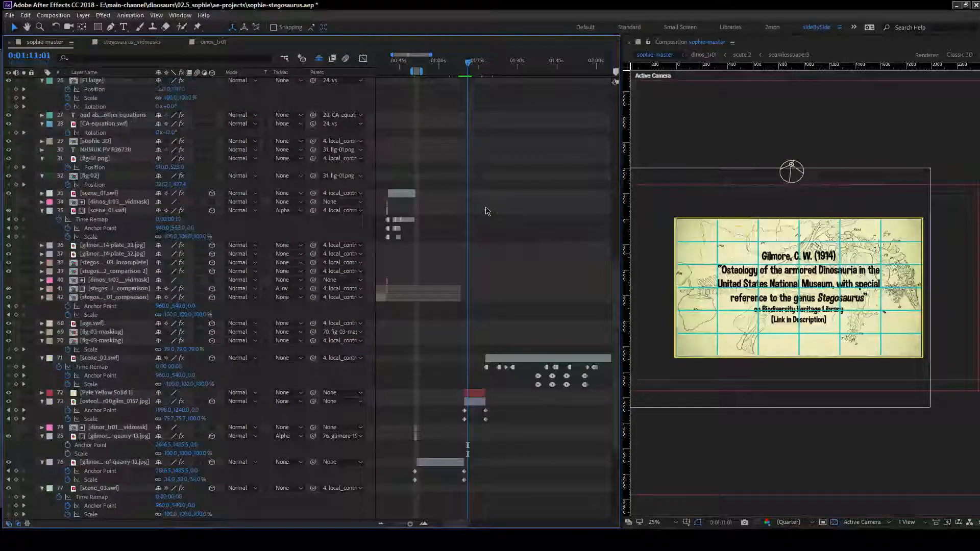
{"action": "scroll", "coordinate": [486, 210], "scroll_direction": "up", "scroll_amount": 15}
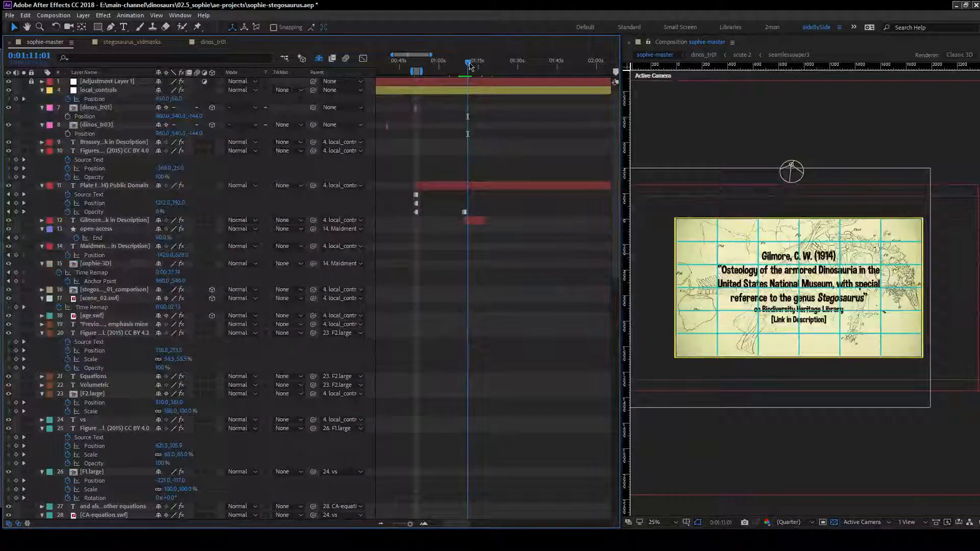
{"action": "left_click_drag", "start_coordinate": [469, 64], "coordinate": [489, 64]}
{"action": "scroll", "coordinate": [518, 301], "scroll_direction": "down", "scroll_amount": 20}
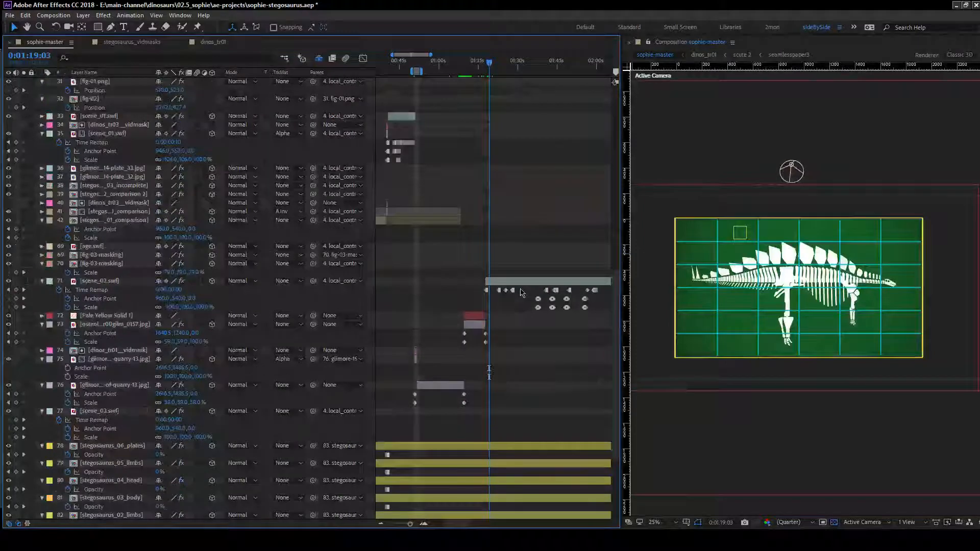
{"action": "scroll", "coordinate": [521, 292], "scroll_direction": "down", "scroll_amount": 3}
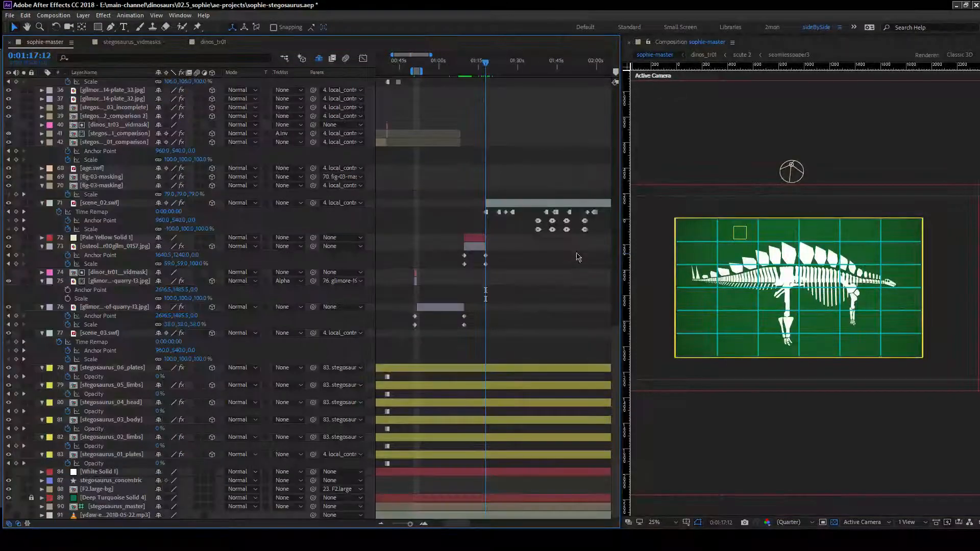
{"action": "left_click", "coordinate": [423, 524]}
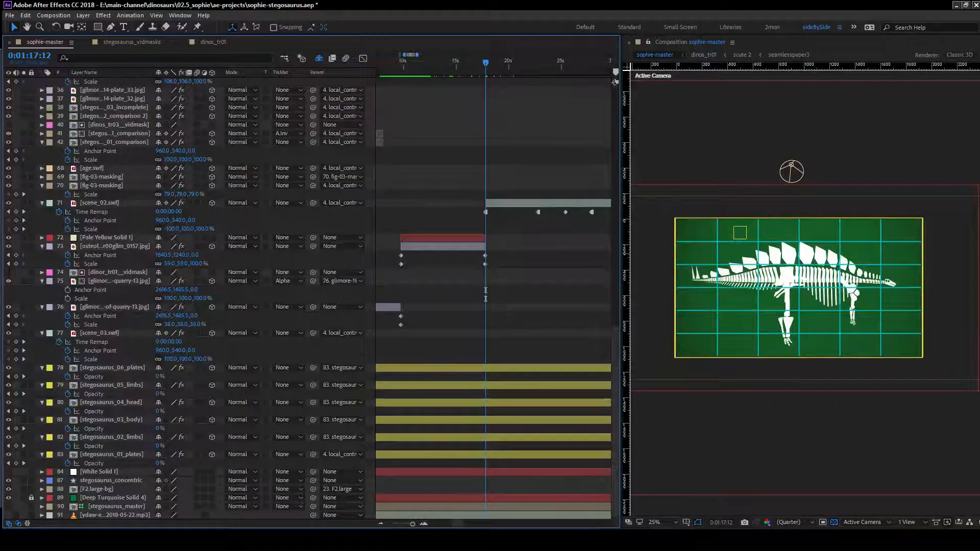
{"action": "scroll", "coordinate": [299, 316], "scroll_direction": "up", "scroll_amount": 6}
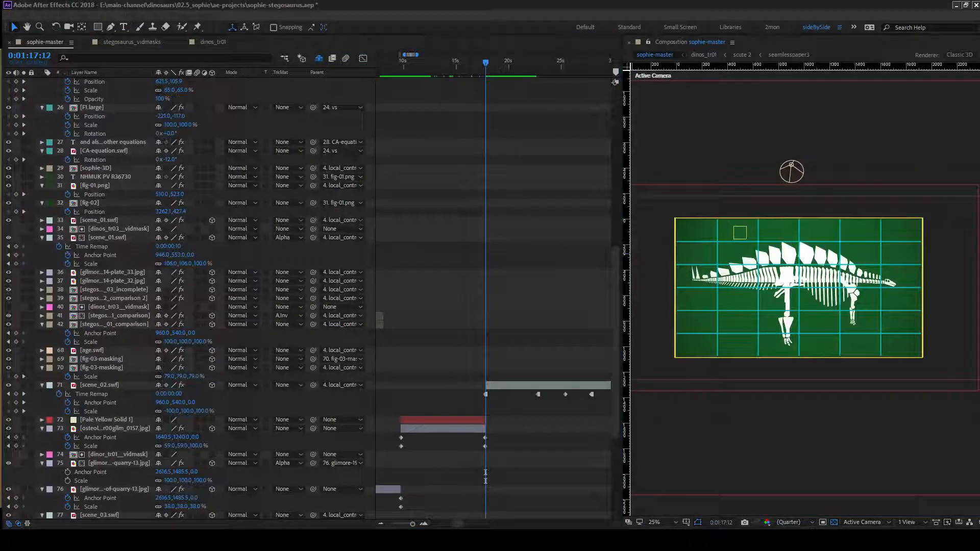
{"action": "mouse_move", "coordinate": [1, 390]}
{"action": "left_mouse_down"}
{"action": "mouse_move", "coordinate": [434, 389]}
{"action": "mouse_move", "coordinate": [502, 399]}
{"action": "left_mouse_up"}
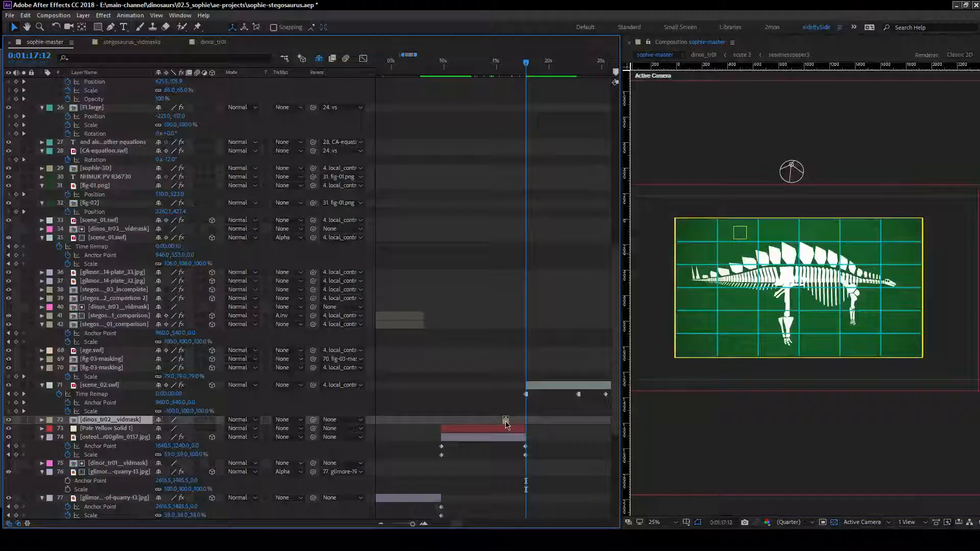
{"action": "key", "text": "bracketleft"}
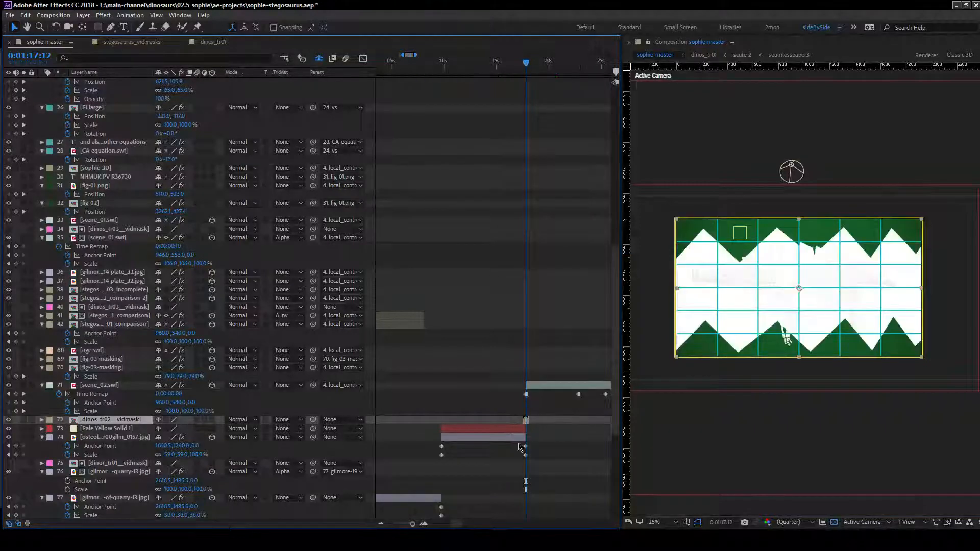
{"action": "left_click", "coordinate": [424, 524]}
Duplicate dinos_tr02__vidmask, place the copy above scene_02, and give both masks the same label colour as the dinos_tr01 mask.
{"action": "key", "text": "ctrl+d"}
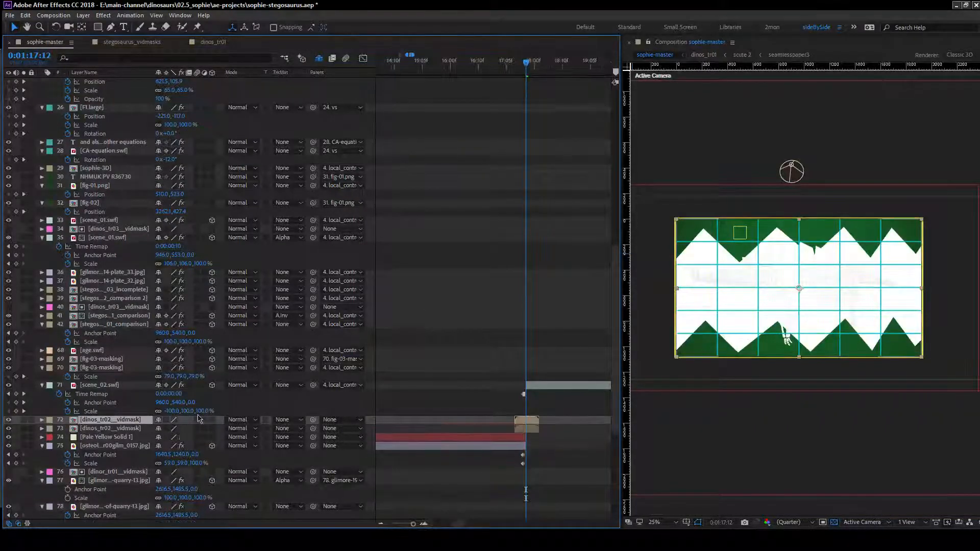
{"action": "left_click_drag", "start_coordinate": [108, 419], "coordinate": [109, 385]}
{"action": "left_click", "coordinate": [107, 428], "text": "ctrl"}
{"action": "left_click", "coordinate": [49, 428]}
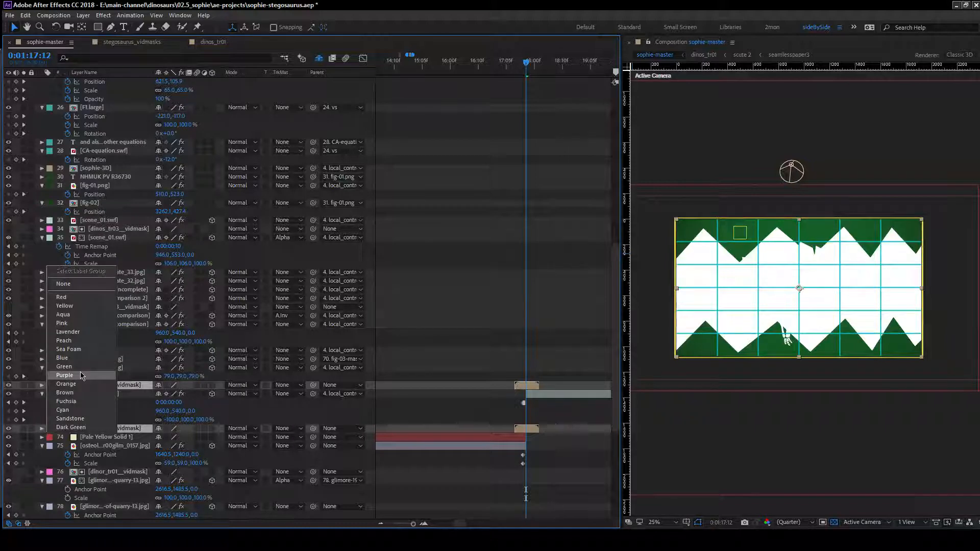
{"action": "left_click", "coordinate": [81, 376]}
{"action": "left_click", "coordinate": [527, 436]}
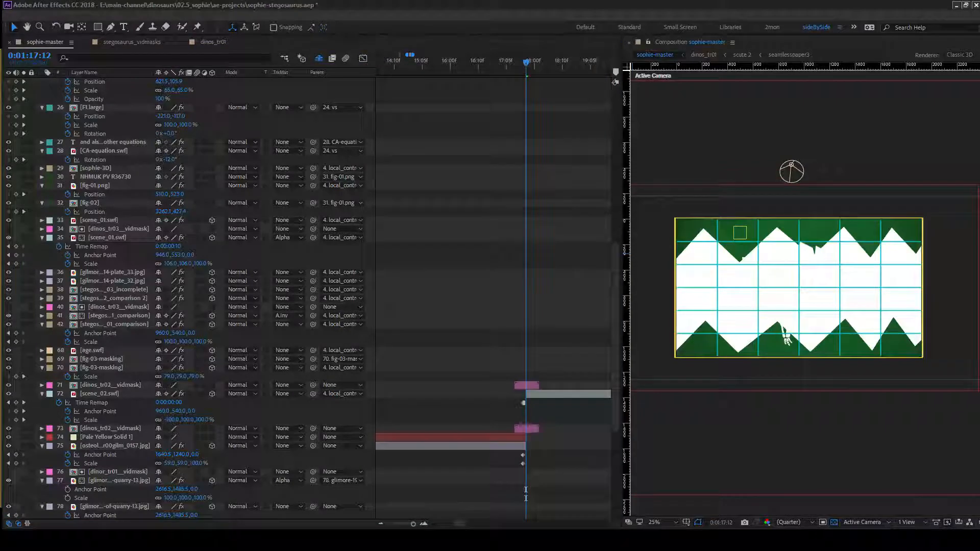
Add the dinos_tr02 composition in line with its masks around 0:01:17:12 and move it directly below dinos_tr03.
{"action": "left_click", "coordinate": [516, 384]}
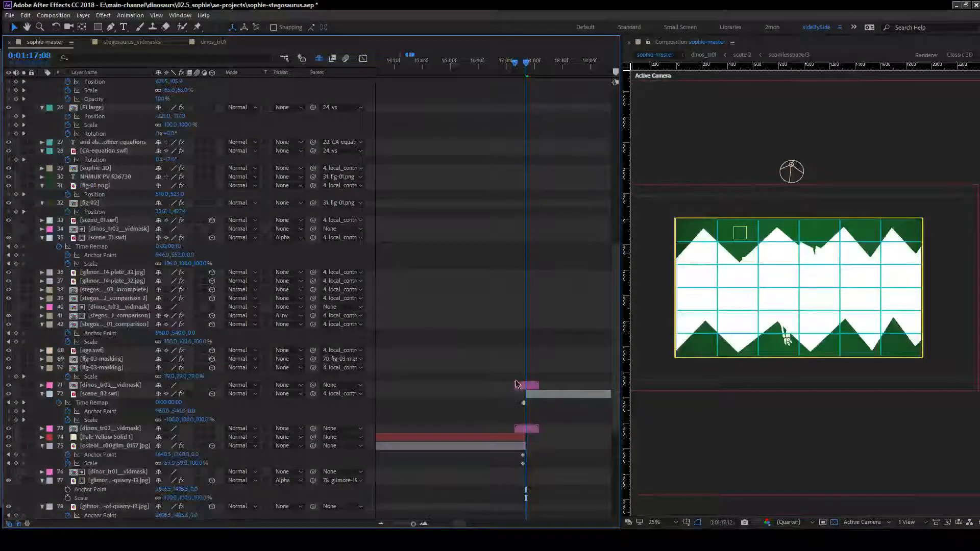
{"action": "left_click_drag", "start_coordinate": [516, 382], "coordinate": [515, 383]}
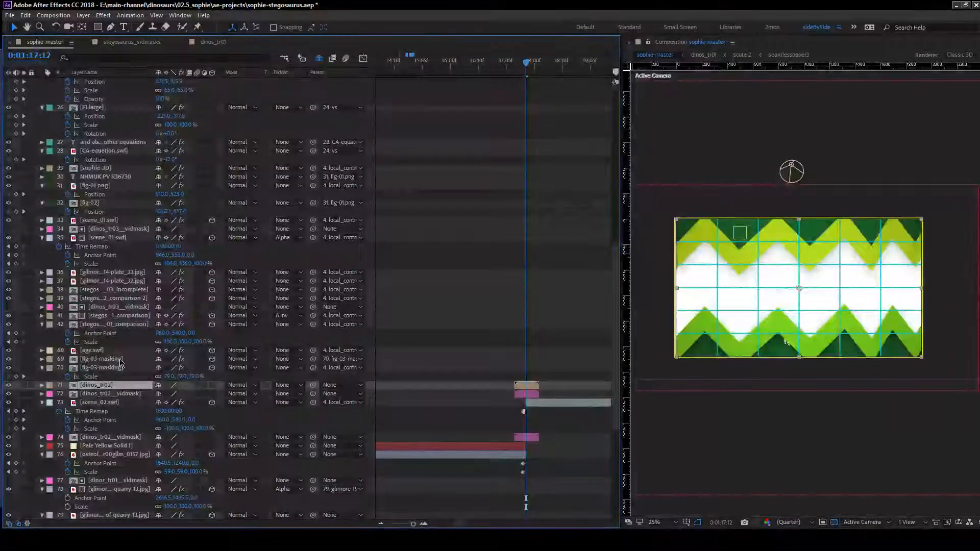
{"action": "scroll", "coordinate": [104, 411], "scroll_direction": "up", "scroll_amount": 1}
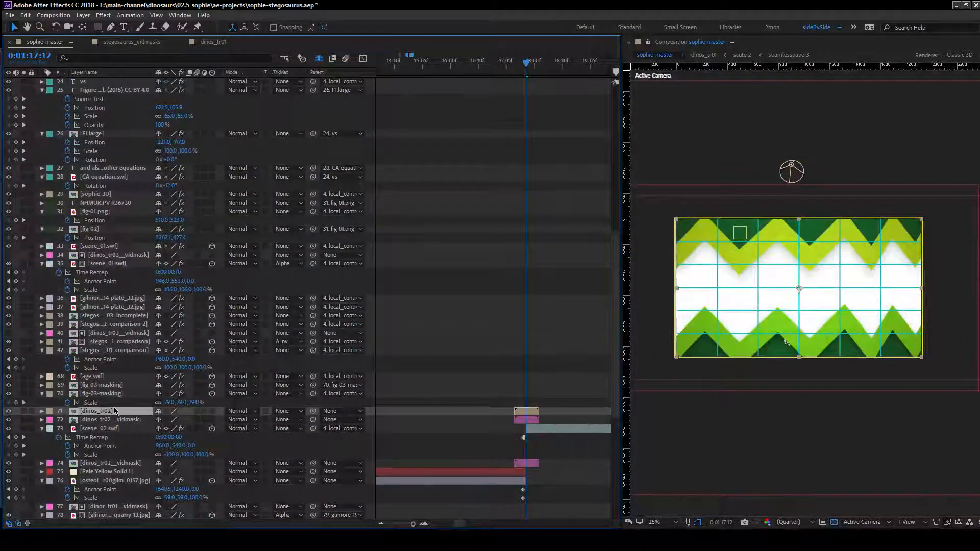
{"action": "left_click_drag", "start_coordinate": [112, 412], "coordinate": [90, 104]}
{"action": "scroll", "coordinate": [111, 427], "scroll_direction": "up", "scroll_amount": 12}
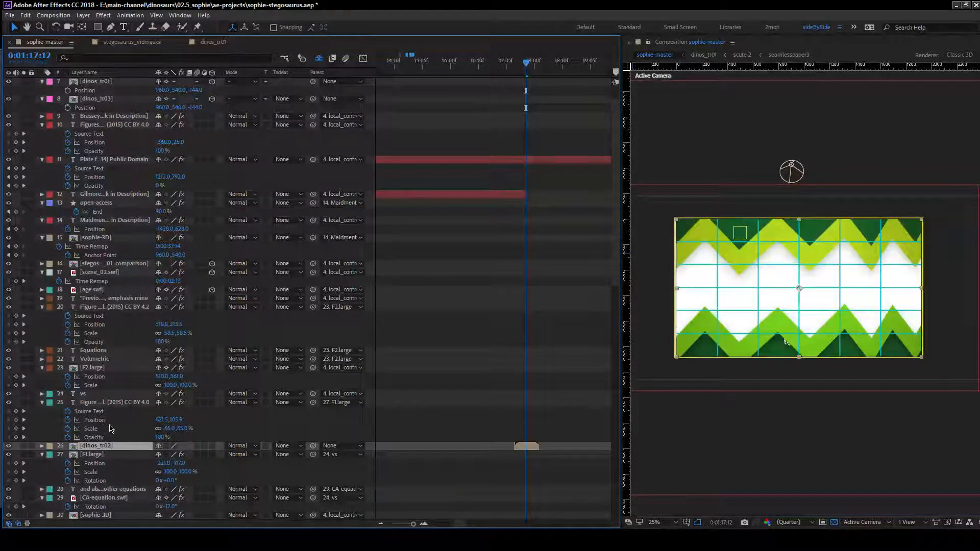
{"action": "left_click_drag", "start_coordinate": [106, 446], "coordinate": [104, 116]}
{"action": "scroll", "coordinate": [112, 244], "scroll_direction": "up", "scroll_amount": 1}
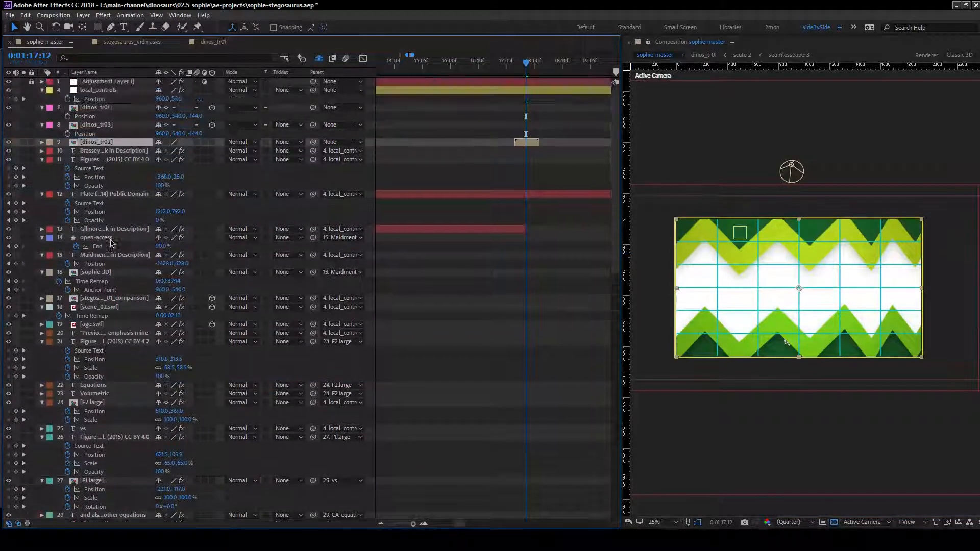
Hide layers 20 to 26, the F2.large group with its texts and the figure credits, as shy layers, and select dinos_tr02.
{"action": "scroll", "coordinate": [111, 243], "scroll_direction": "down", "scroll_amount": 5}
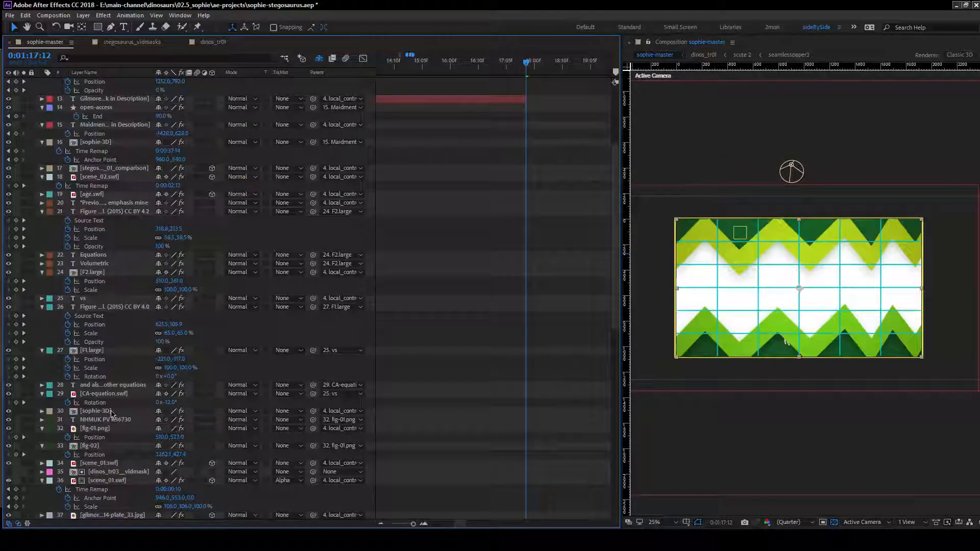
{"action": "left_click", "coordinate": [102, 306]}
{"action": "left_click", "coordinate": [92, 203], "text": "shift"}
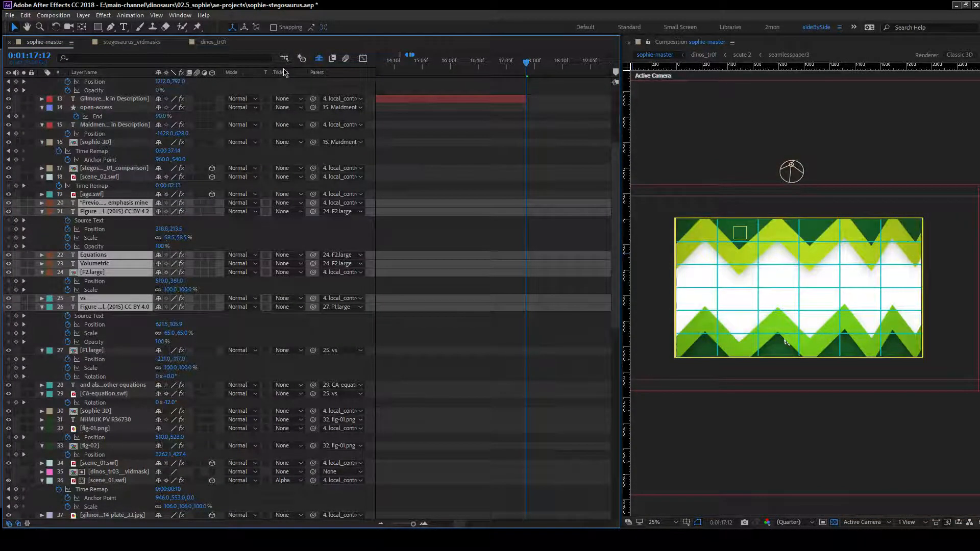
{"action": "key", "text": "Delete"}
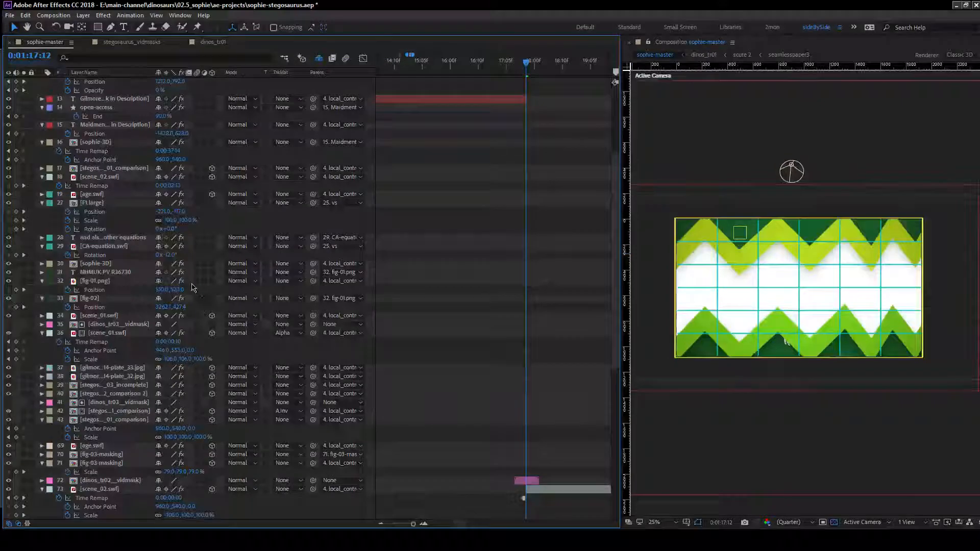
{"action": "scroll", "coordinate": [193, 288], "scroll_direction": "up", "scroll_amount": 5}
{"action": "left_click", "coordinate": [94, 142]}
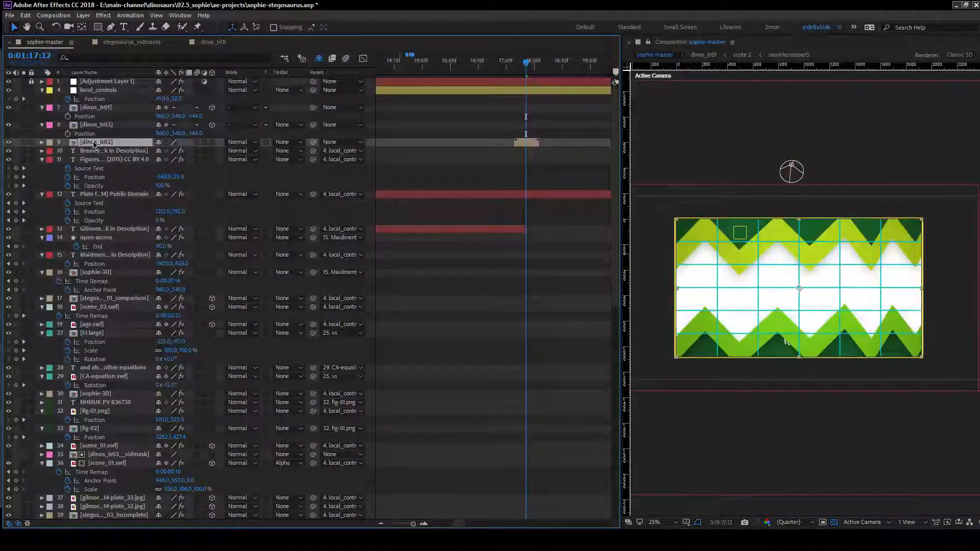
Move dinos_tr02 above dinos_tr01 with the same pink label, and delete shadow_matte, shadow_color, Light 1 and levels inside its composition.
{"action": "left_click_drag", "start_coordinate": [94, 145], "coordinate": [59, 104]}
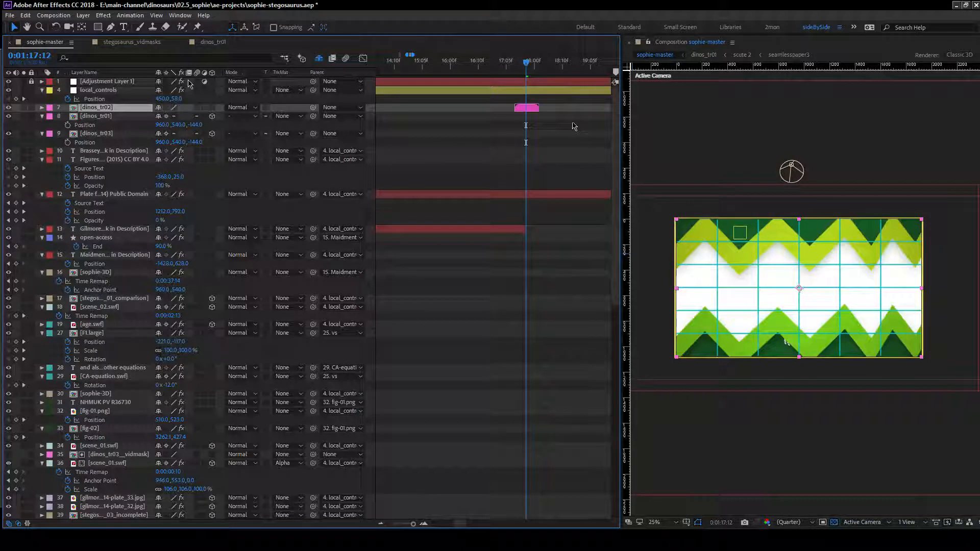
{"action": "double_click", "coordinate": [99, 109]}
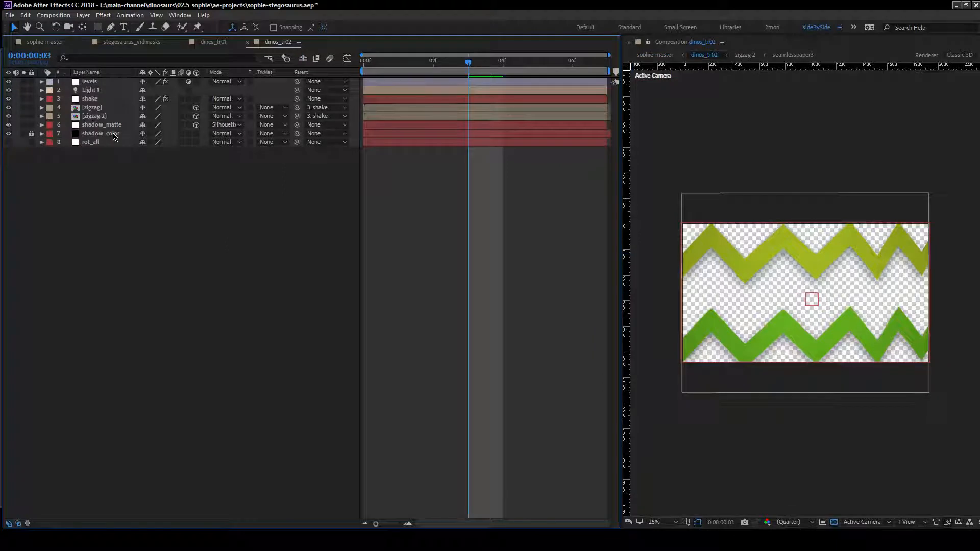
{"action": "key", "text": "ctrl+shift+l"}
{"action": "left_click", "coordinate": [105, 123], "text": "shift"}
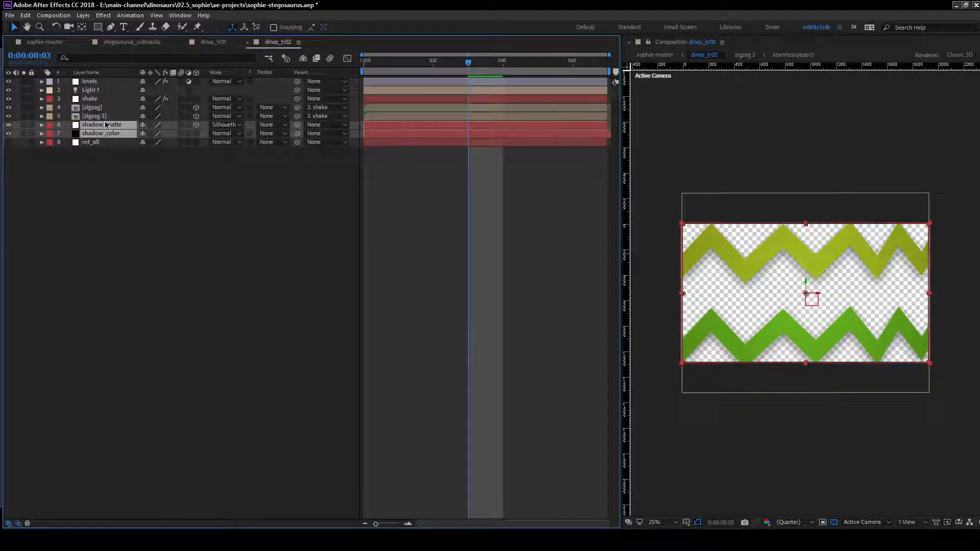
{"action": "key", "text": "Delete"}
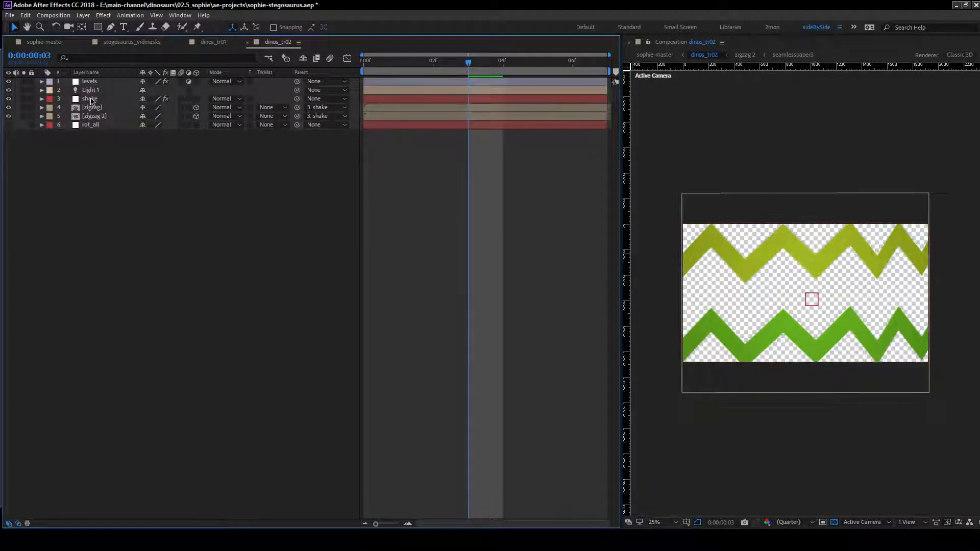
{"action": "left_click", "coordinate": [94, 91]}
{"action": "key", "text": "Delete"}
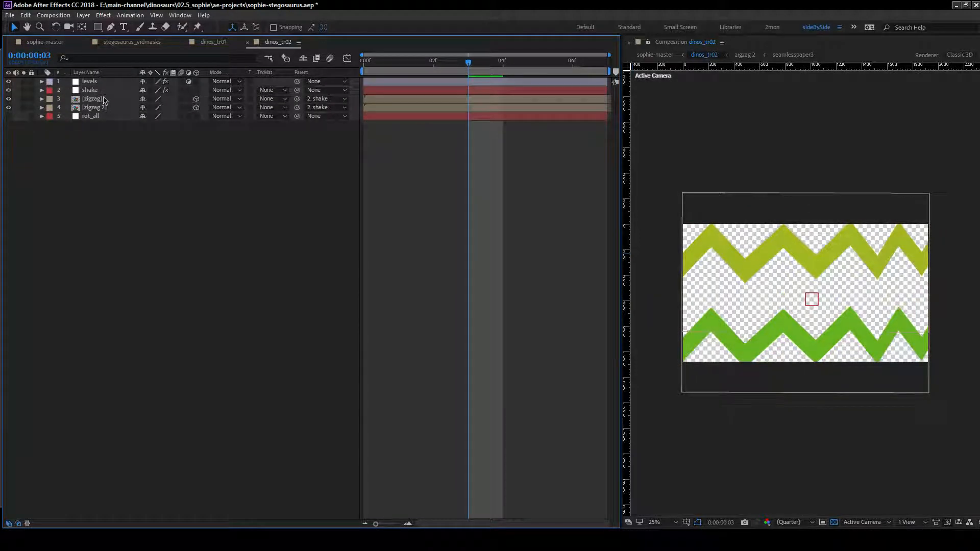
{"action": "key", "text": "Delete"}
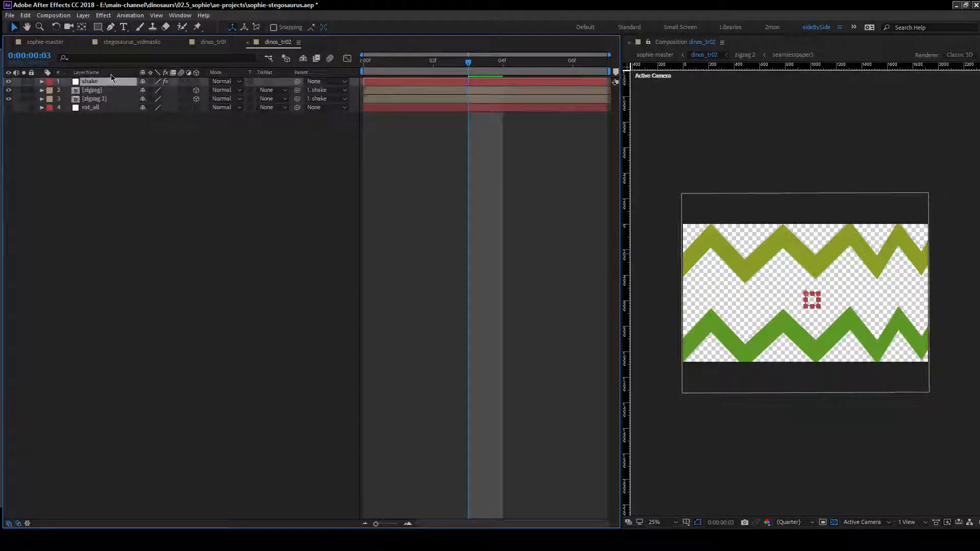
{"action": "key", "text": "space"}
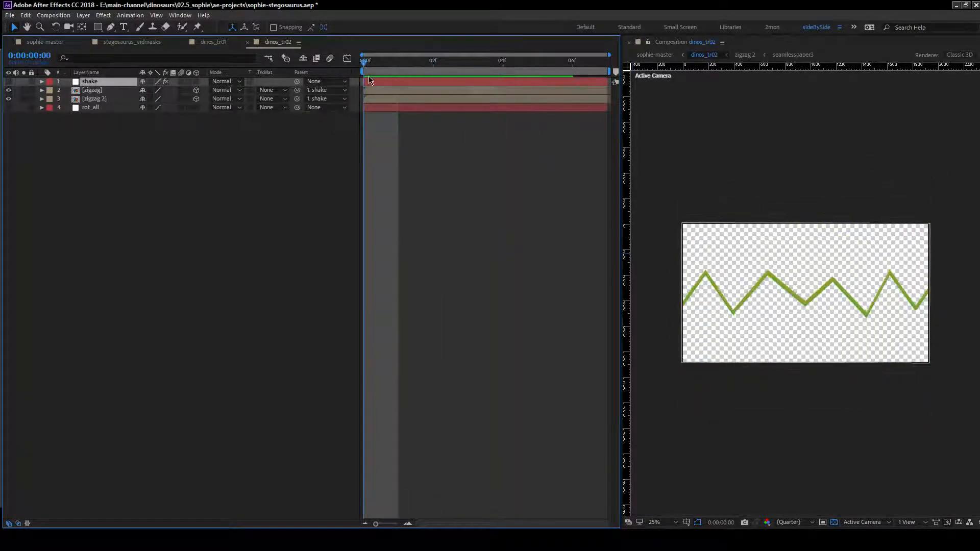
In sophie-master, place a copy of dinos_tr02__vidmask above the Gilmore citation text and extend the text to the mask's end.
{"action": "left_click", "coordinate": [50, 43]}
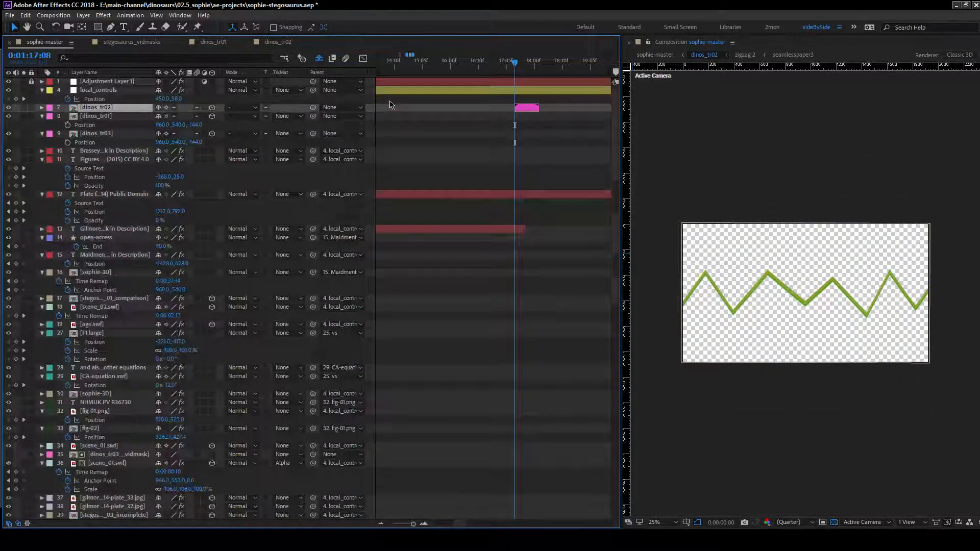
{"action": "mouse_move", "coordinate": [514, 61]}
{"action": "left_mouse_down"}
{"action": "mouse_move", "coordinate": [536, 67]}
{"action": "mouse_move", "coordinate": [514, 75]}
{"action": "left_mouse_up"}
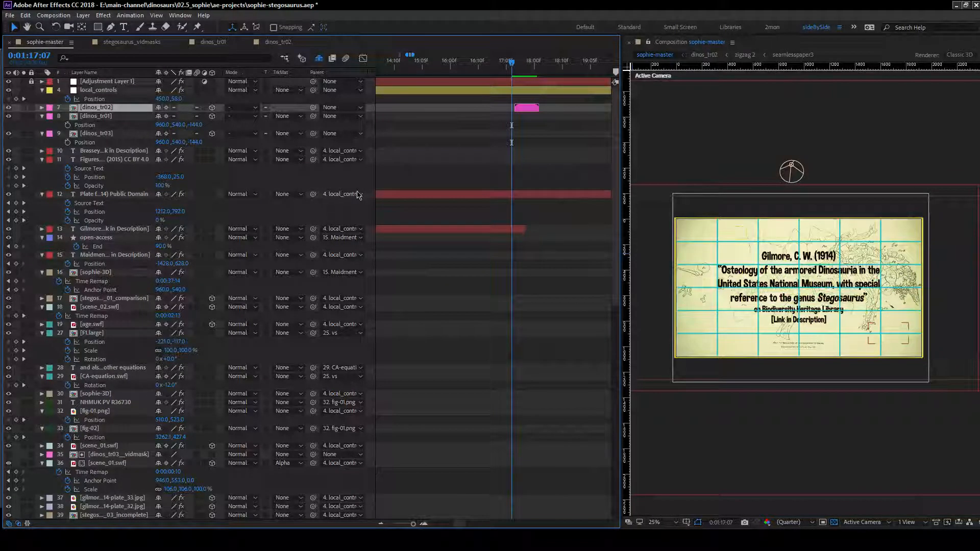
{"action": "left_click", "coordinate": [517, 233]}
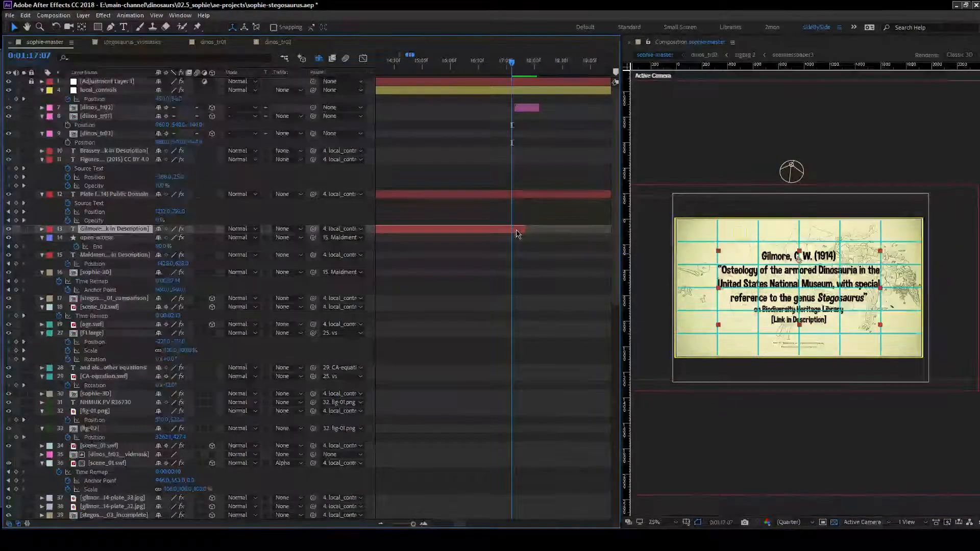
{"action": "left_click", "coordinate": [520, 66]}
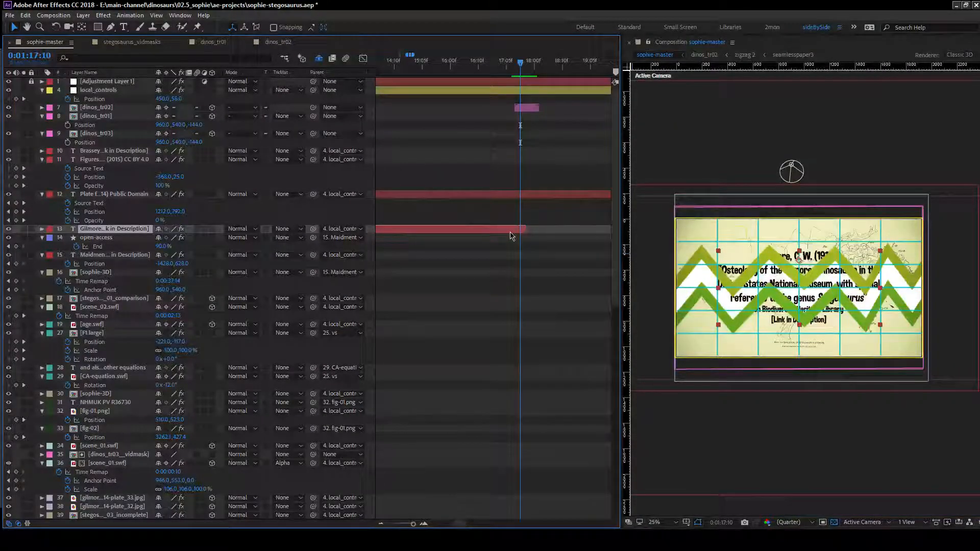
{"action": "scroll", "coordinate": [511, 237], "scroll_direction": "down", "scroll_amount": 10}
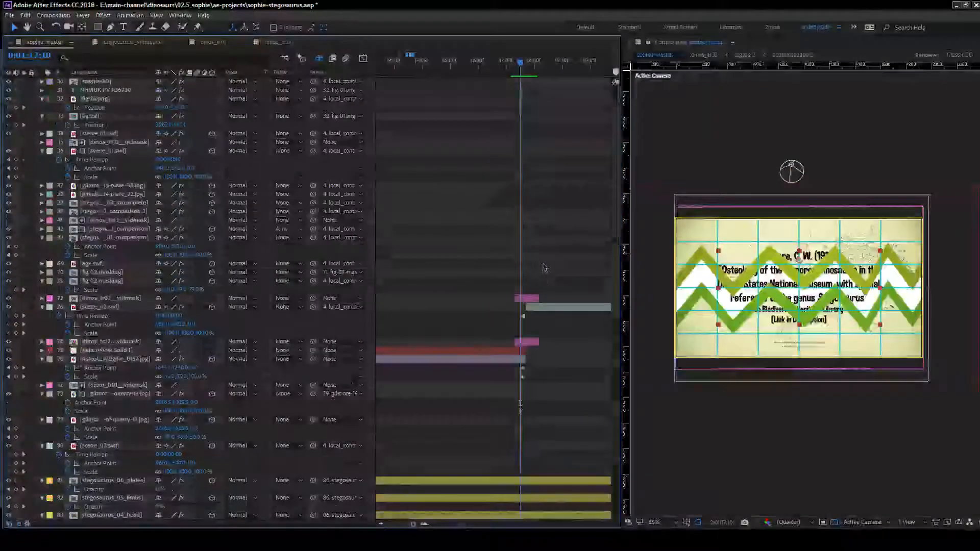
{"action": "left_click", "coordinate": [524, 299]}
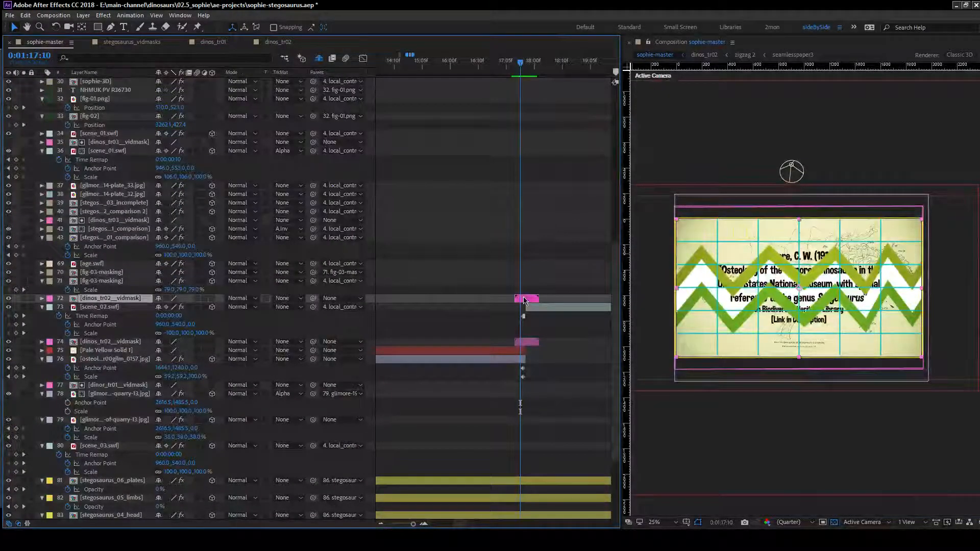
{"action": "scroll", "coordinate": [116, 82], "scroll_direction": "up", "scroll_amount": 6}
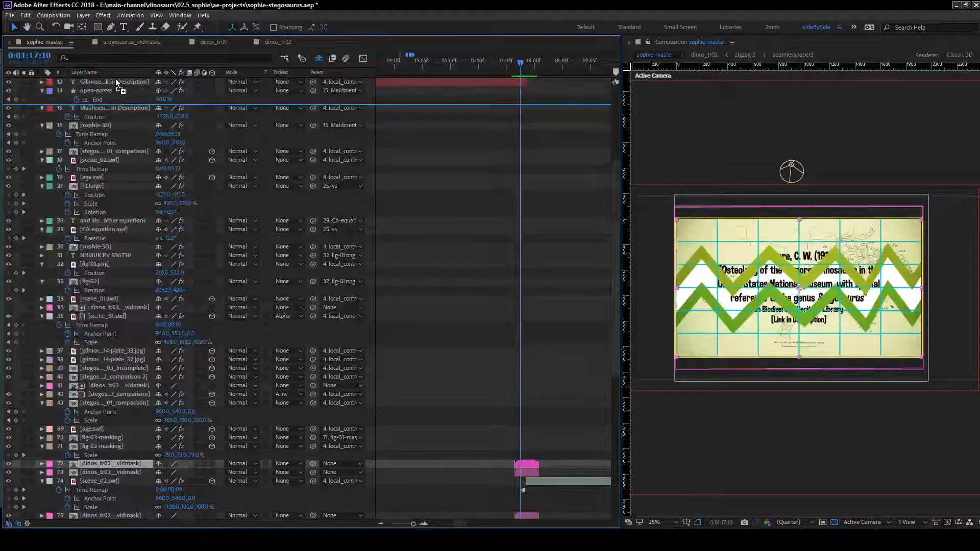
{"action": "left_click_drag", "start_coordinate": [115, 81], "coordinate": [116, 82]}
{"action": "left_click", "coordinate": [523, 174]}
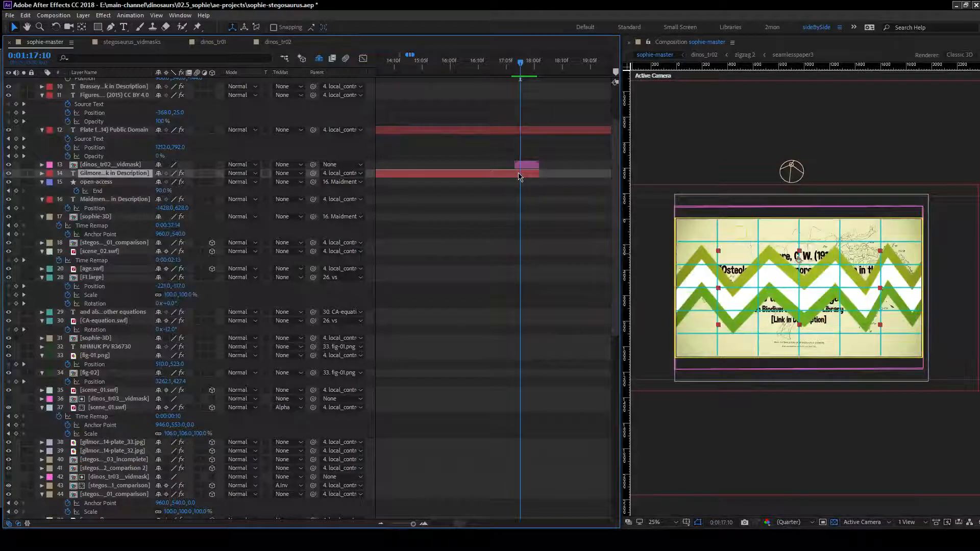
Split the Gilmore citation text at 0:01:17:08 and give its second part an Alpha Inverted Matte from dinos_tr02__vidmask.
{"action": "key", "text": "Page_Up"}
{"action": "key", "text": "Page_Up"}
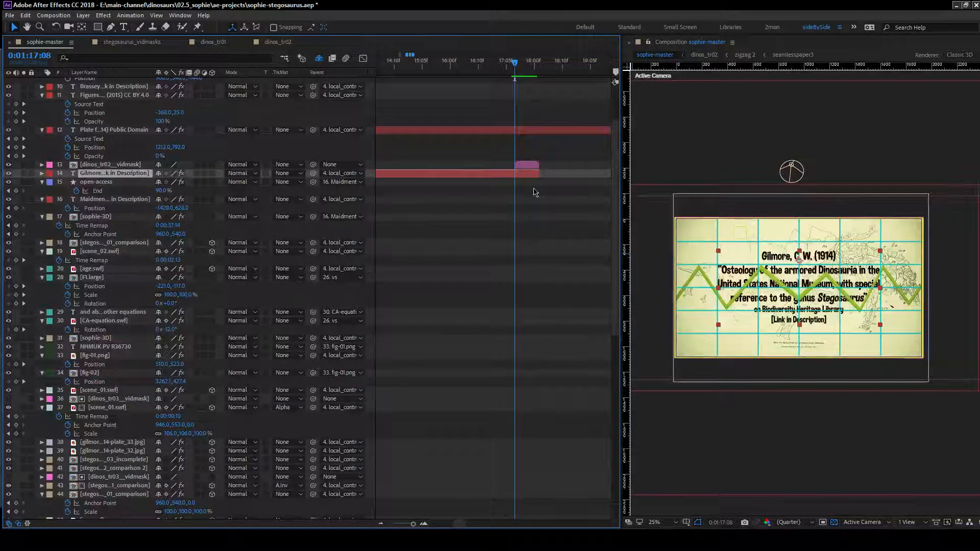
{"action": "key", "text": "ctrl+shift+d"}
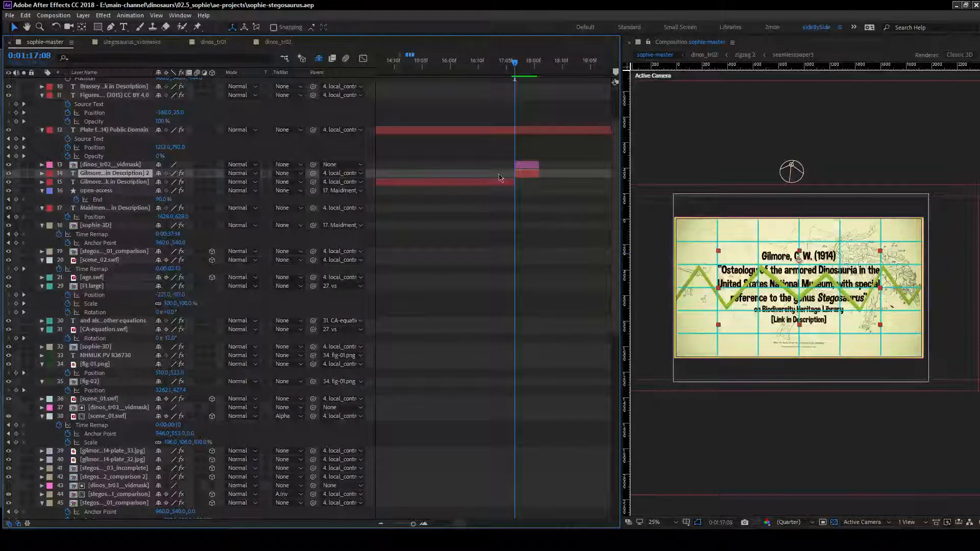
{"action": "left_click", "coordinate": [296, 173]}
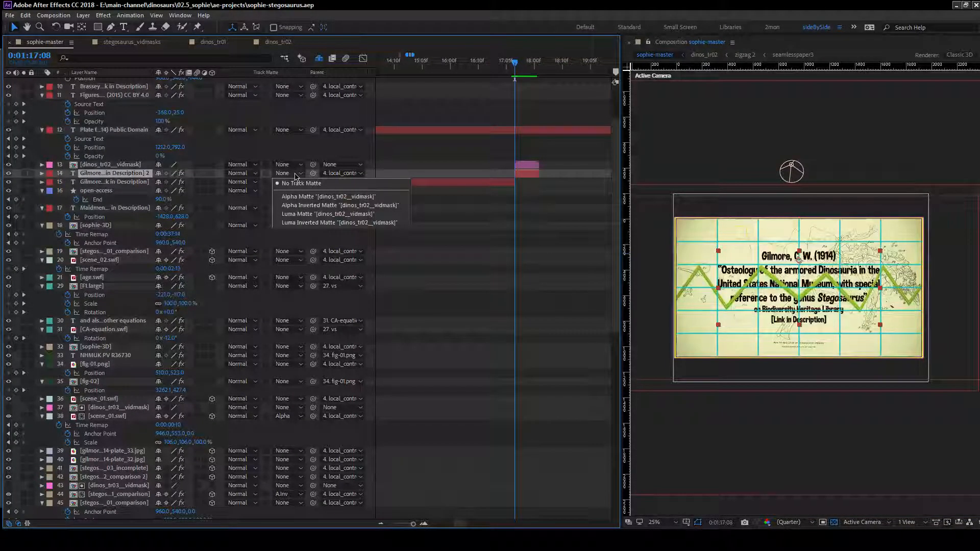
{"action": "left_click", "coordinate": [328, 197]}
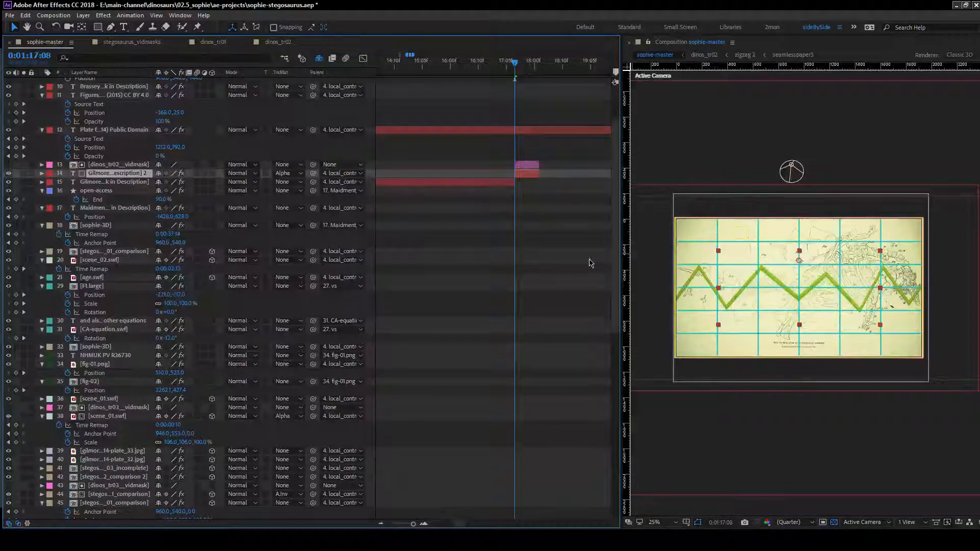
{"action": "left_click", "coordinate": [286, 173]}
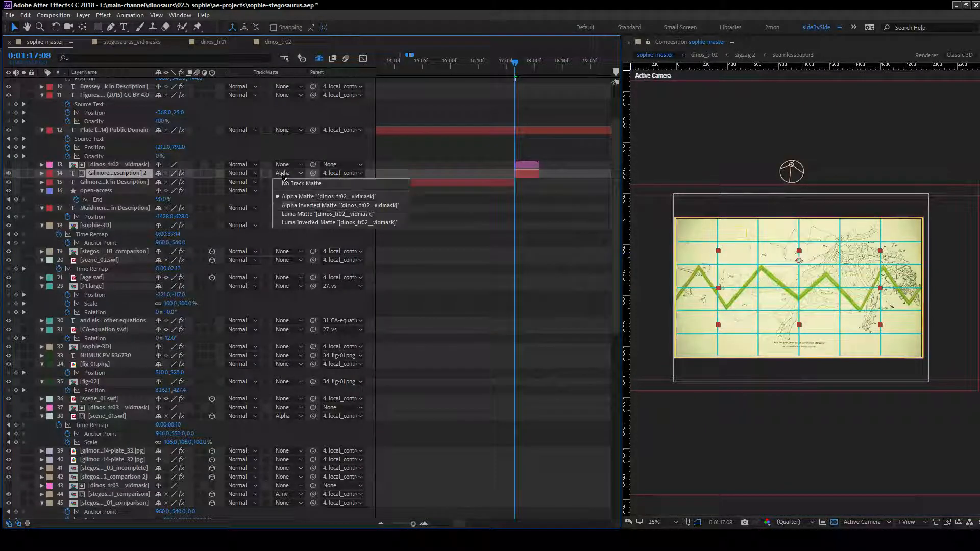
{"action": "left_click", "coordinate": [327, 206]}
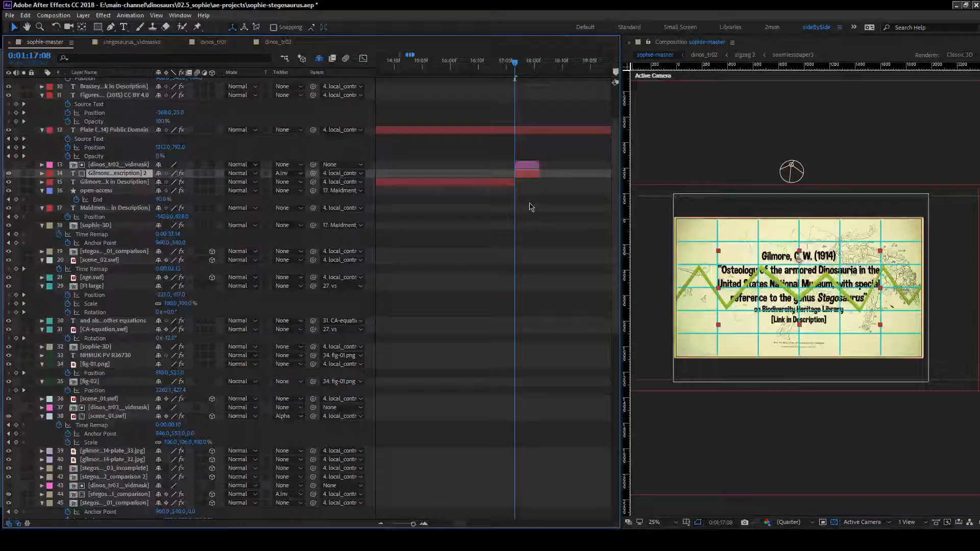
Extend scene_02.swf back to the mask's start, split it at 0:01:18:02, and move the earlier part directly below its dinos_tr02__vidmask.
{"action": "key", "text": "k"}
{"action": "scroll", "coordinate": [509, 254], "scroll_direction": "down", "scroll_amount": 6}
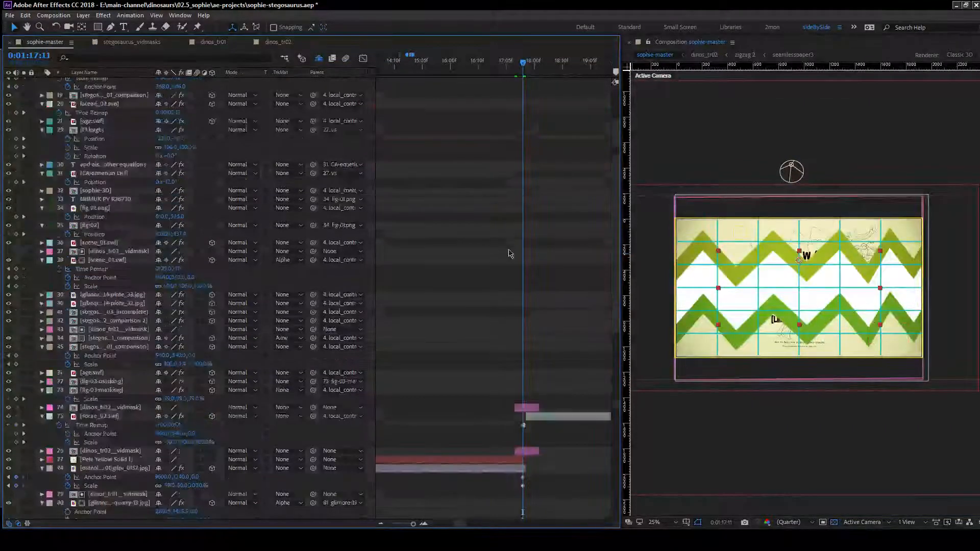
{"action": "scroll", "coordinate": [509, 253], "scroll_direction": "down", "scroll_amount": 5}
{"action": "left_click", "coordinate": [516, 287]}
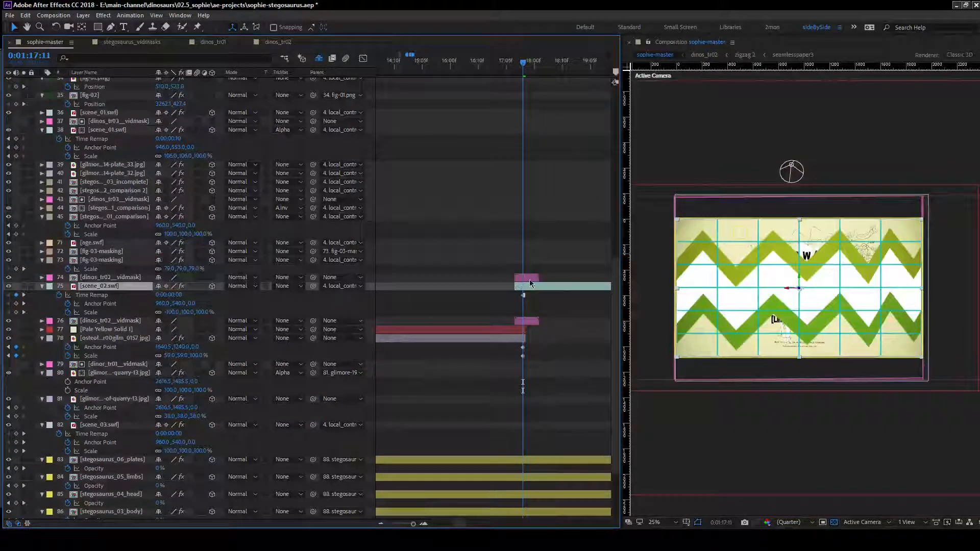
{"action": "key", "text": "k"}
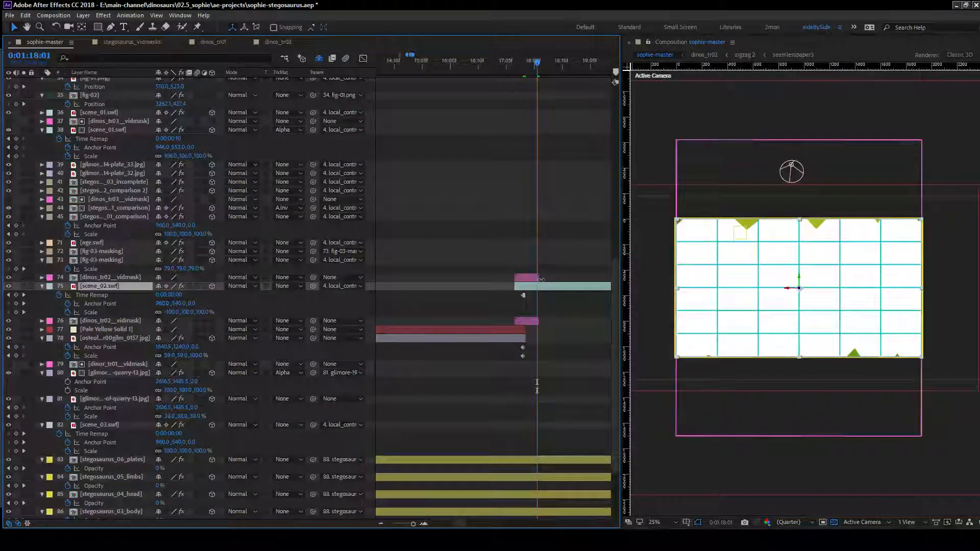
{"action": "key", "text": "Page_Down"}
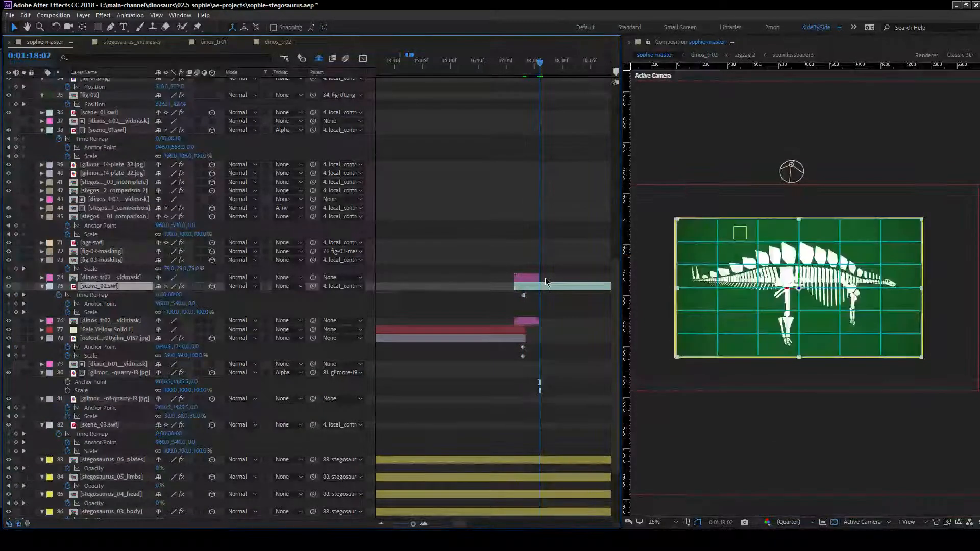
{"action": "key", "text": "ctrl+shift+d"}
{"action": "left_click", "coordinate": [117, 295]}
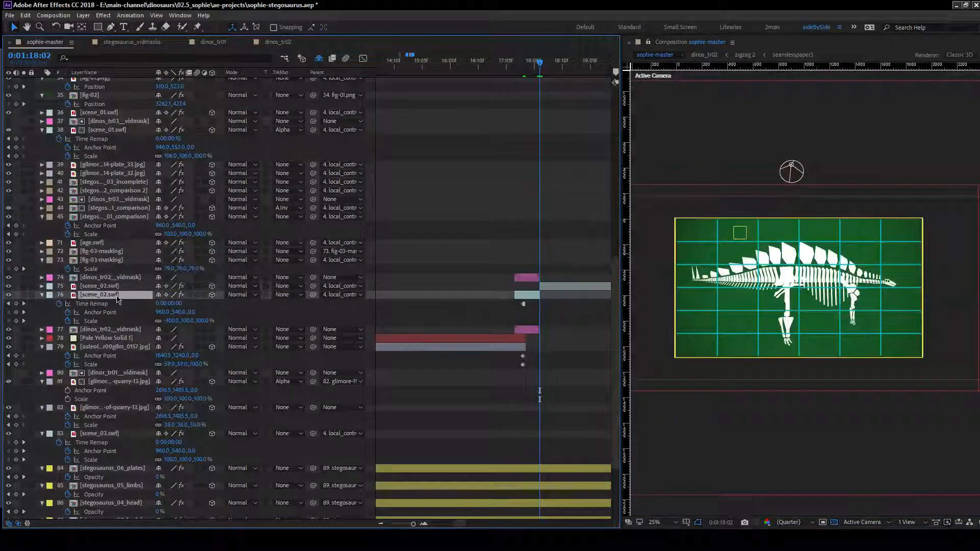
{"action": "key", "text": "ctrl+bracketright"}
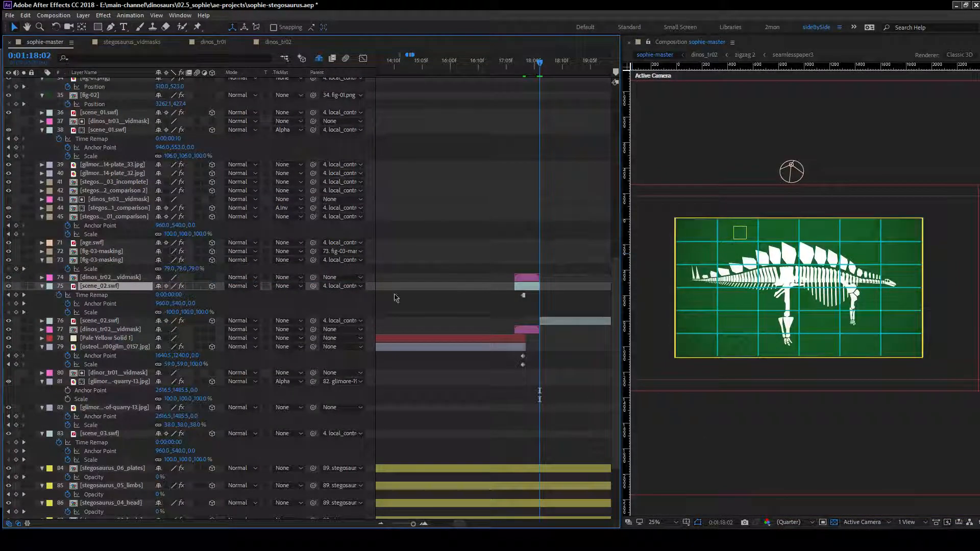
Set the short scene_02.swf segment to Alpha Matte from dinos_tr02__vidmask and check the transition frame by frame.
{"action": "left_click", "coordinate": [529, 278]}
{"action": "left_click", "coordinate": [527, 288]}
{"action": "left_click", "coordinate": [284, 286]}
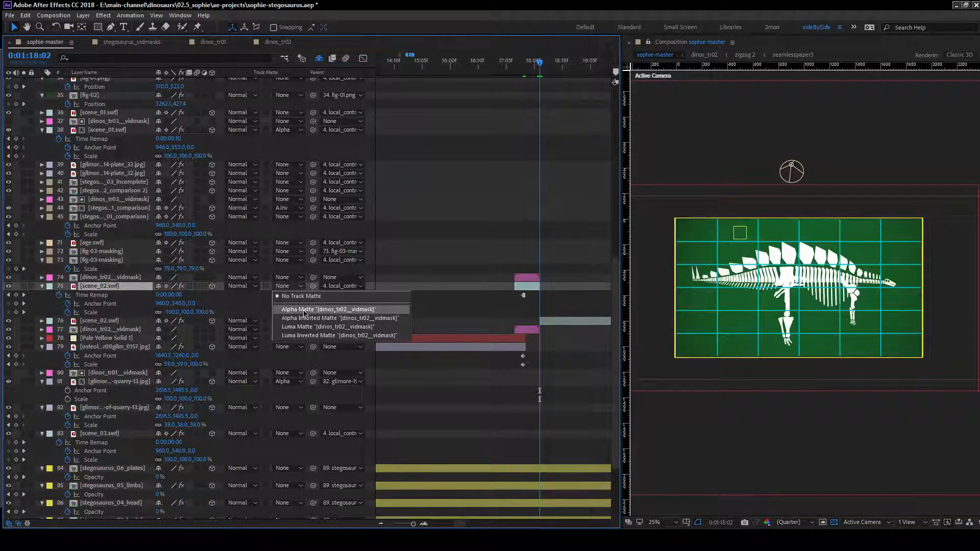
{"action": "left_click", "coordinate": [304, 310]}
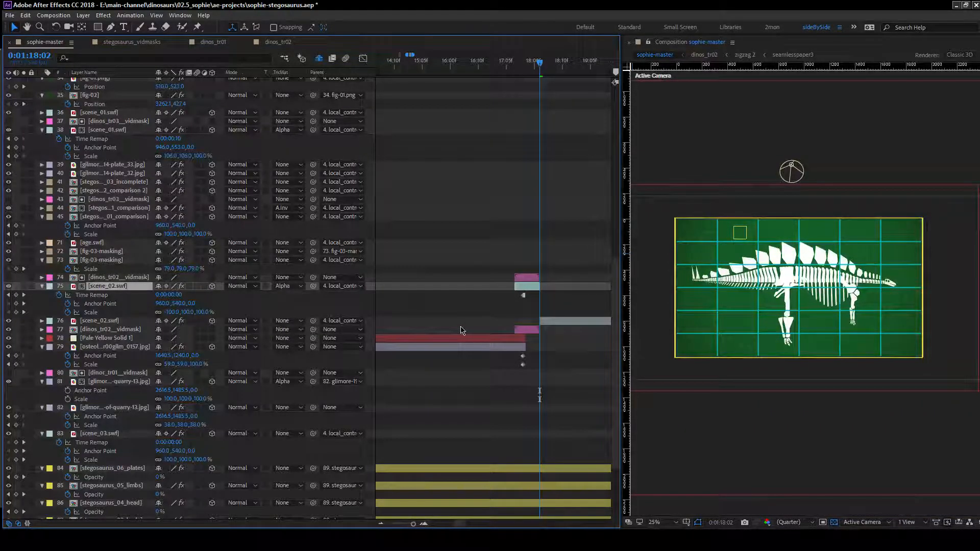
{"action": "key", "text": "Page_Up"}
{"action": "key", "text": "Page_Up"}
{"action": "key", "text": "Page_Up"}
{"action": "key", "text": "Page_Up"}
{"action": "key", "text": "Page_Up"}
{"action": "key", "text": "Page_Up"}
{"action": "key", "text": "Page_Down"}
{"action": "key", "text": "Page_Down"}
{"action": "key", "text": "Page_Up"}
{"action": "key", "text": "Page_Up"}
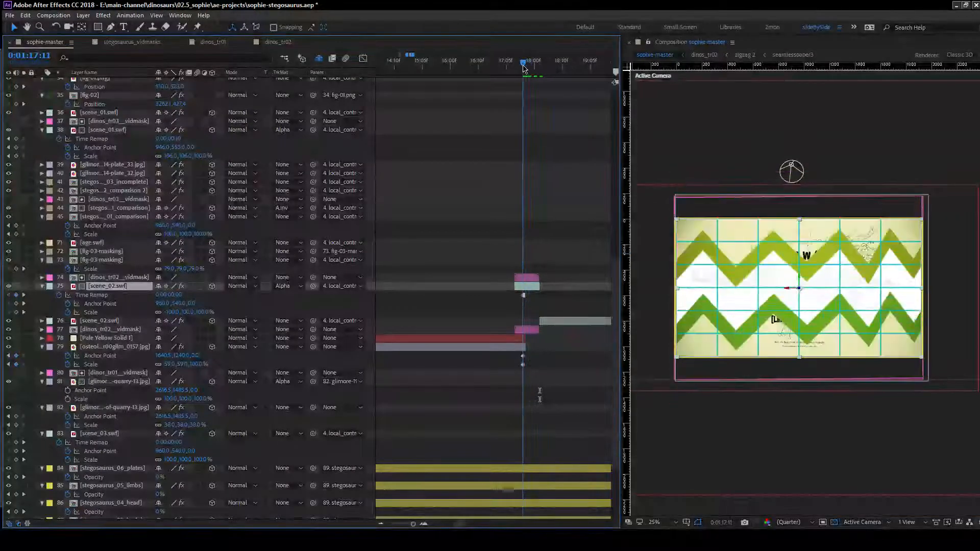
Extend Pale Yellow Solid 1 and the gilm_0157.jpg image to the mask's end, moving the image's final Anchor Point and Scale keyframes there.
{"action": "left_click", "coordinate": [523, 339]}
{"action": "left_click", "coordinate": [523, 346], "text": "shift"}
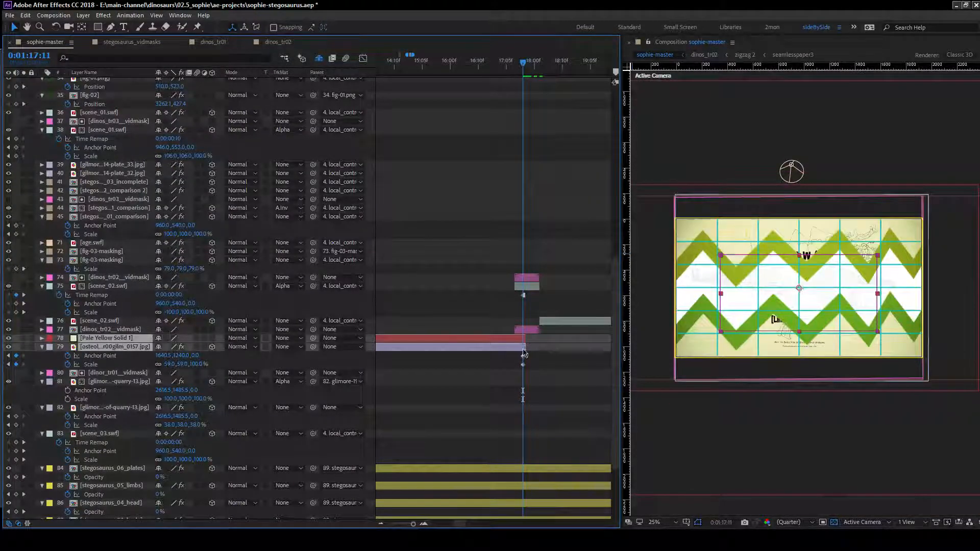
{"action": "left_click_drag", "start_coordinate": [525, 341], "coordinate": [518, 367]}
{"action": "left_click", "coordinate": [536, 360]}
{"action": "left_click_drag", "start_coordinate": [523, 356], "coordinate": [540, 357]}
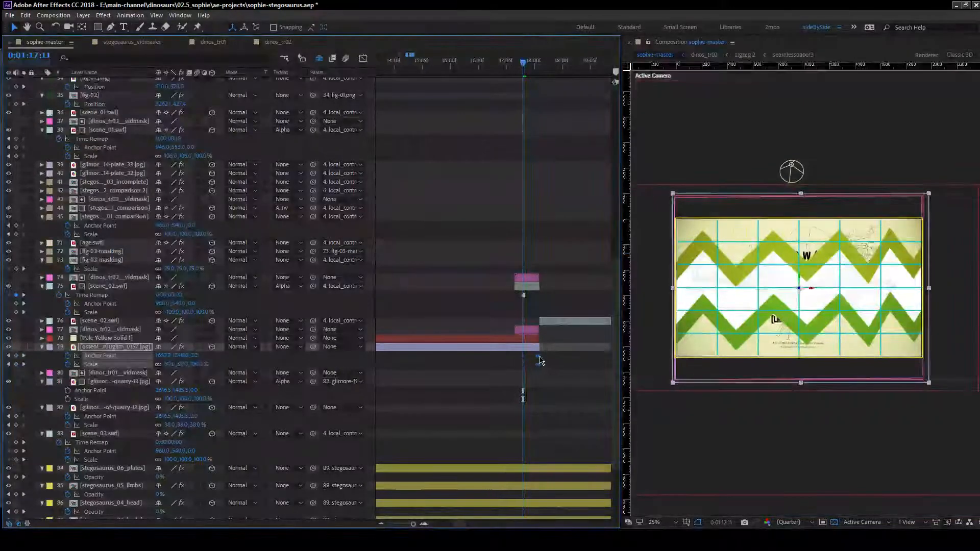
{"action": "left_click", "coordinate": [487, 367]}
Duplicate the dinos_tr02__vidmask above Pale Yellow Solid 1 and place the copy directly above the gilm_0157.jpg image.
{"action": "left_click", "coordinate": [529, 340]}
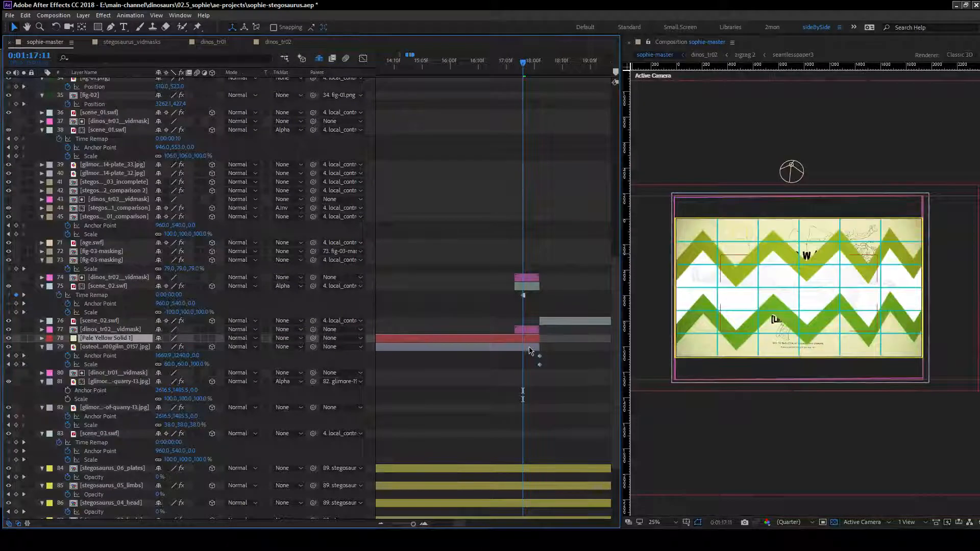
{"action": "left_click", "coordinate": [530, 348], "text": "shift"}
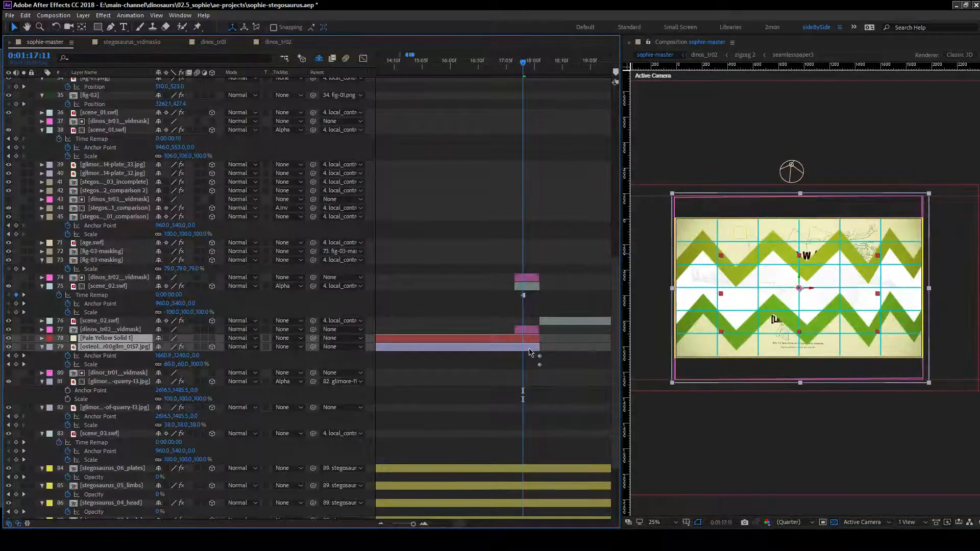
{"action": "left_click", "coordinate": [128, 330]}
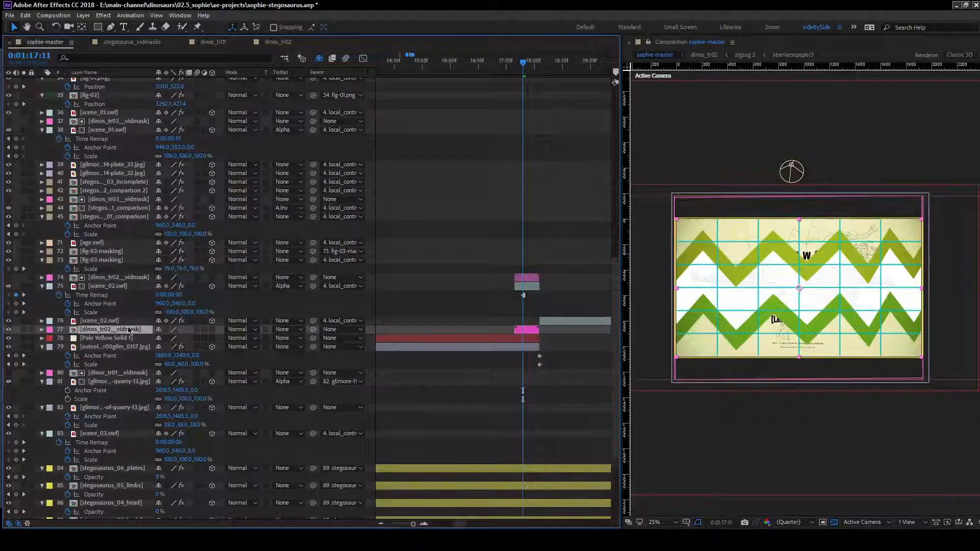
{"action": "key", "text": "ctrl+d"}
{"action": "left_click_drag", "start_coordinate": [123, 337], "coordinate": [123, 354]}
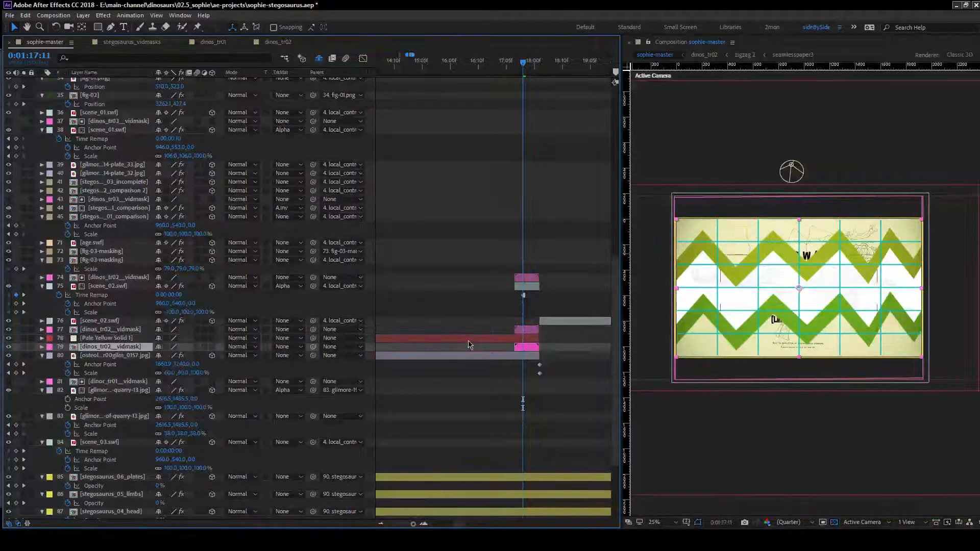
Split Pale Yellow Solid 1 and the gilm_0157.jpg image at 0:01:17:08, where the dinos_tr02__vidmask starts.
{"action": "left_click", "coordinate": [518, 338]}
{"action": "key", "text": "Page_Up"}
{"action": "key", "text": "Page_Up"}
{"action": "key", "text": "Page_Up"}
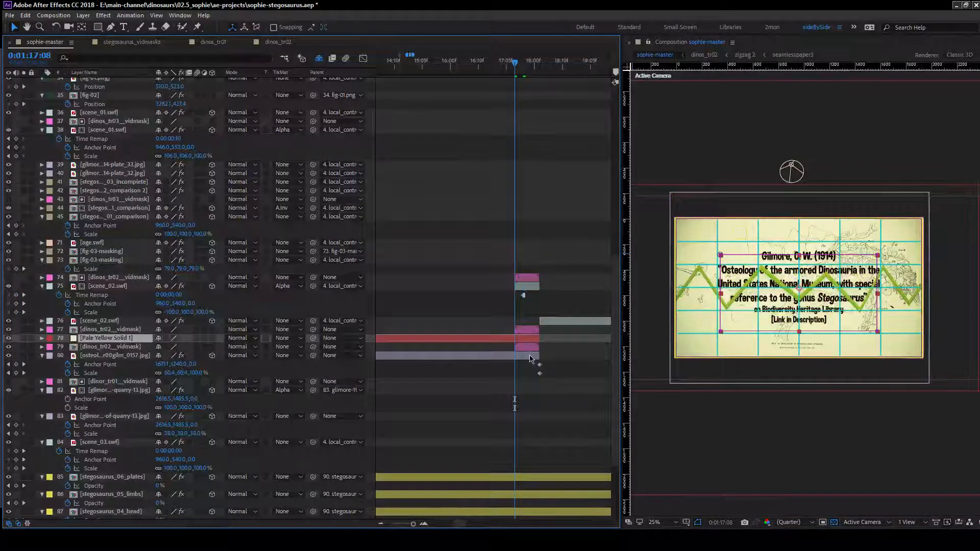
{"action": "left_click", "coordinate": [529, 359], "text": "ctrl"}
{"action": "key", "text": "ctrl+shift+d"}
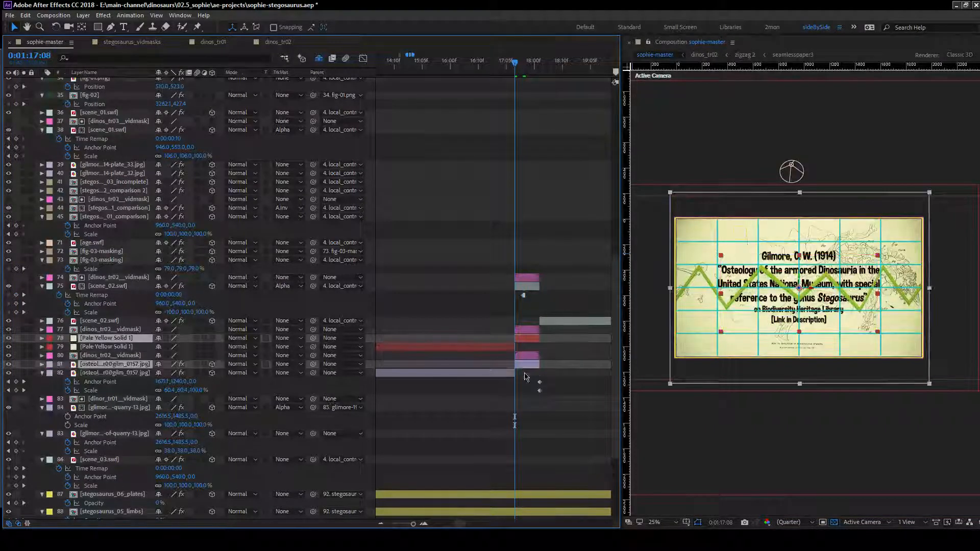
Set the second parts of Pale Yellow Solid 1 and gilm_0157.jpg to Alpha Inverted Matte from dinos_tr02__vidmask and preview the transition.
{"action": "left_click", "coordinate": [537, 345]}
{"action": "left_click", "coordinate": [529, 338]}
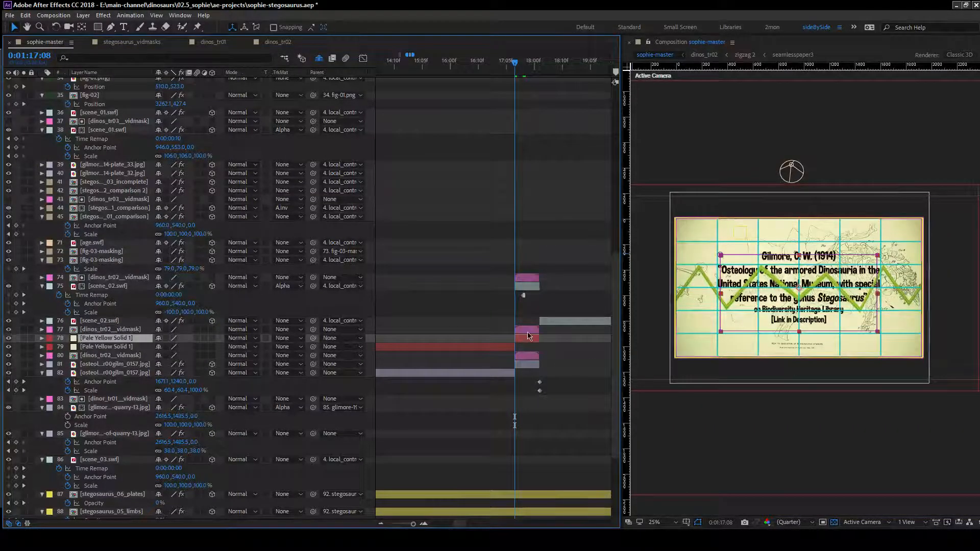
{"action": "left_click", "coordinate": [529, 364], "text": "ctrl"}
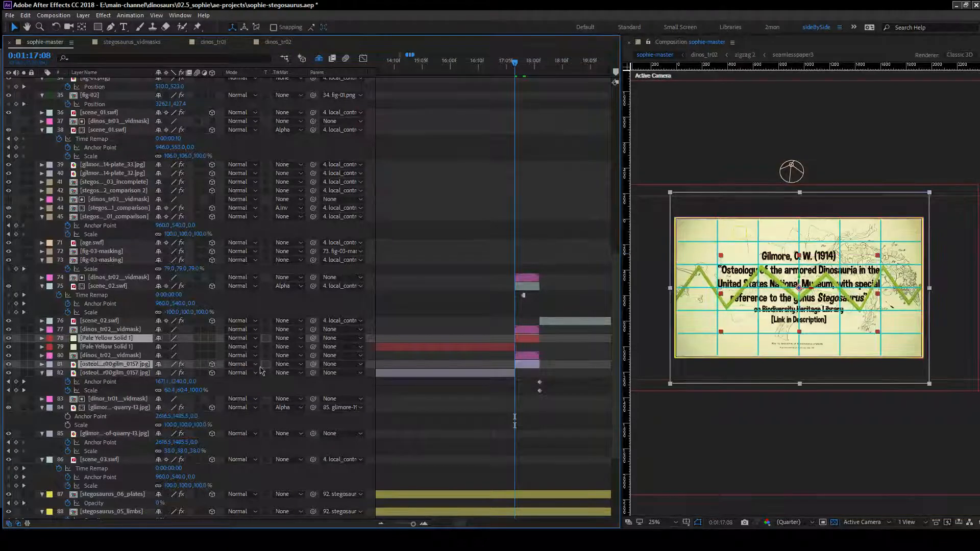
{"action": "left_click", "coordinate": [283, 364]}
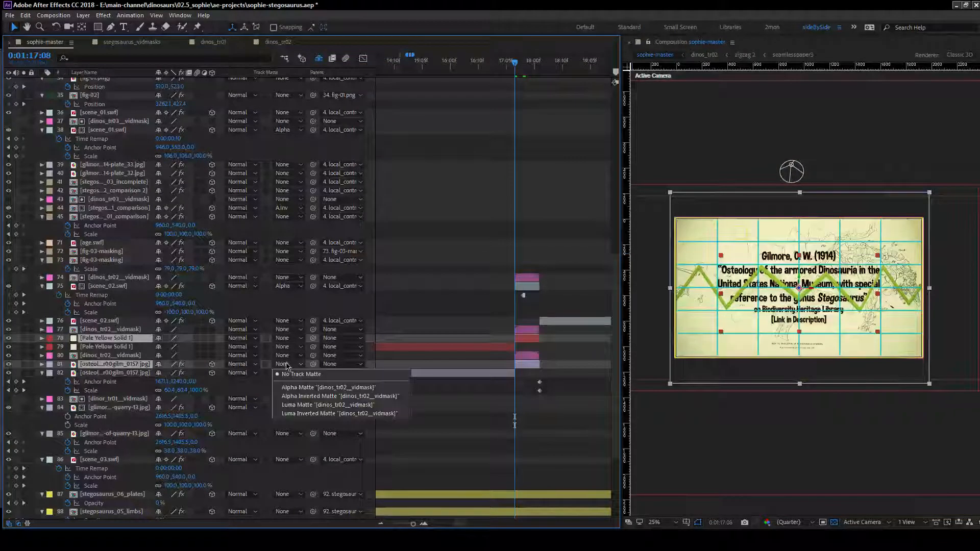
{"action": "left_click", "coordinate": [312, 396]}
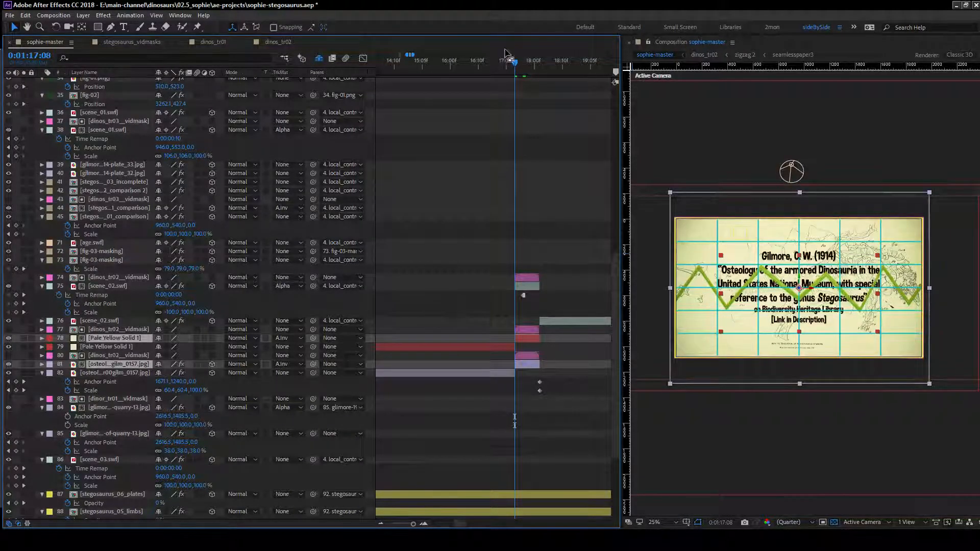
{"action": "key", "text": "Page_Down"}
{"action": "key", "text": "Page_Down"}
{"action": "key", "text": "Page_Down"}
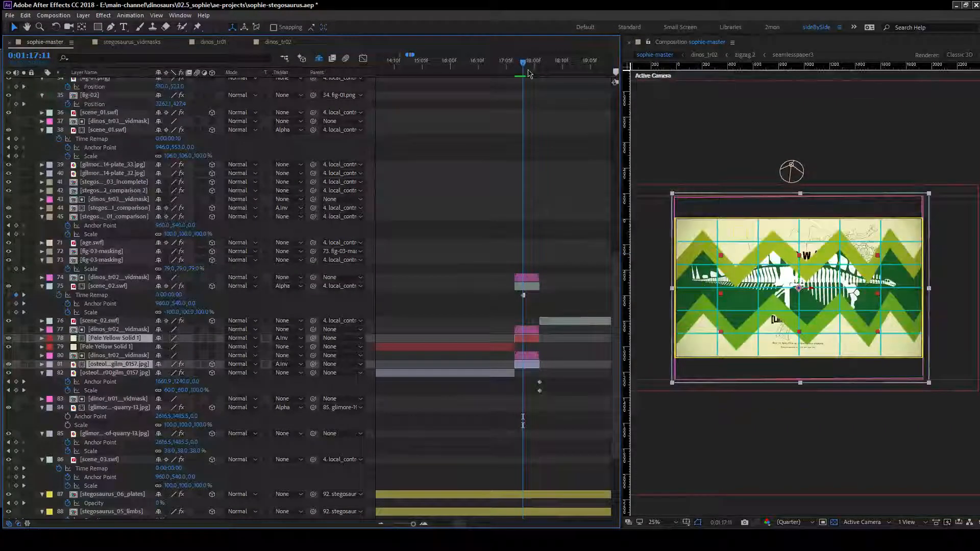
{"action": "key", "text": "space"}
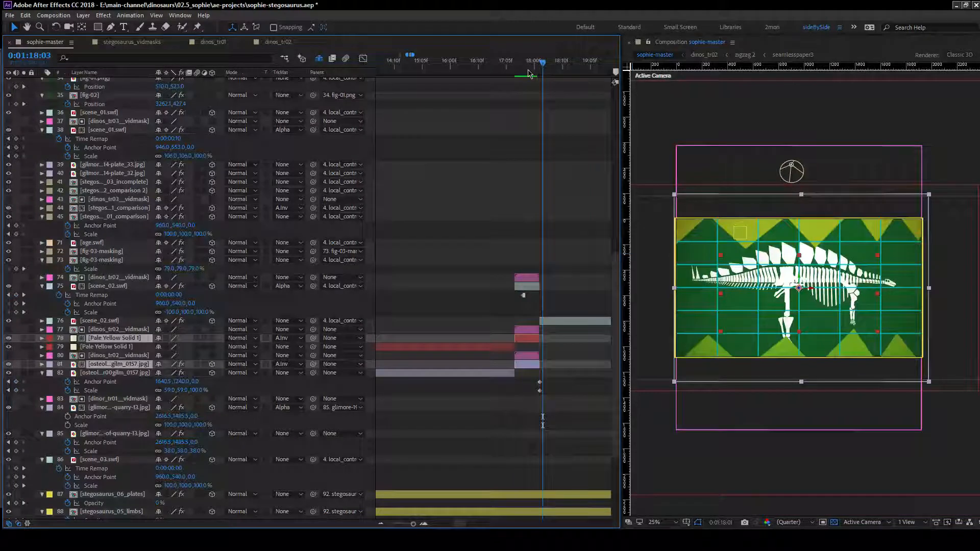
Review the scene_02.swf section after the transition, scrubbing from 0:01:18:04 to the skeleton comparison at 0:01:59:10.
{"action": "key", "text": "Page_Down"}
{"action": "key", "text": "minus"}
{"action": "key", "text": "minus"}
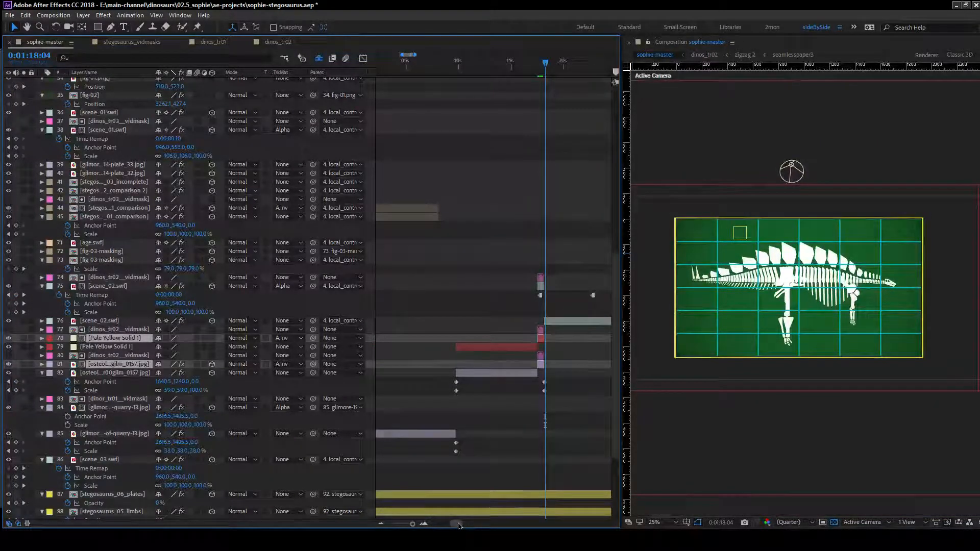
{"action": "left_click_drag", "start_coordinate": [458, 525], "coordinate": [463, 525]}
{"action": "left_click_drag", "start_coordinate": [405, 65], "coordinate": [577, 93]}
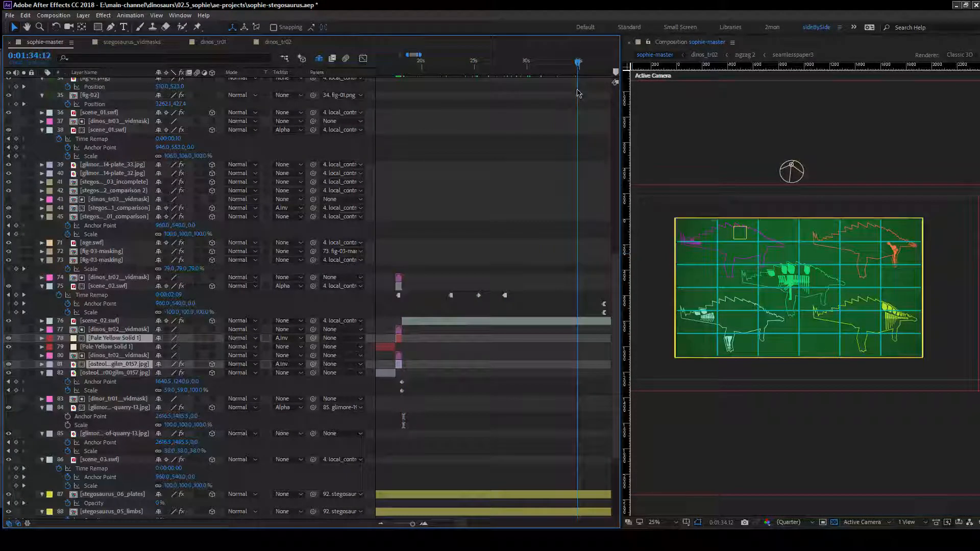
{"action": "key", "text": "minus"}
{"action": "key", "text": "minus"}
{"action": "key", "text": "minus"}
{"action": "left_click_drag", "start_coordinate": [496, 64], "coordinate": [538, 75]}
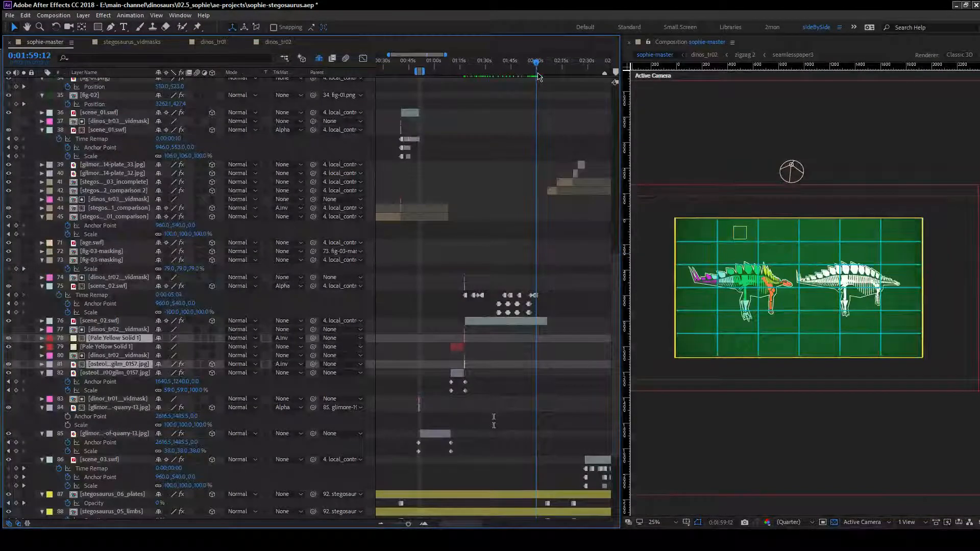
{"action": "left_click", "coordinate": [424, 523]}
{"action": "left_click", "coordinate": [424, 524]}
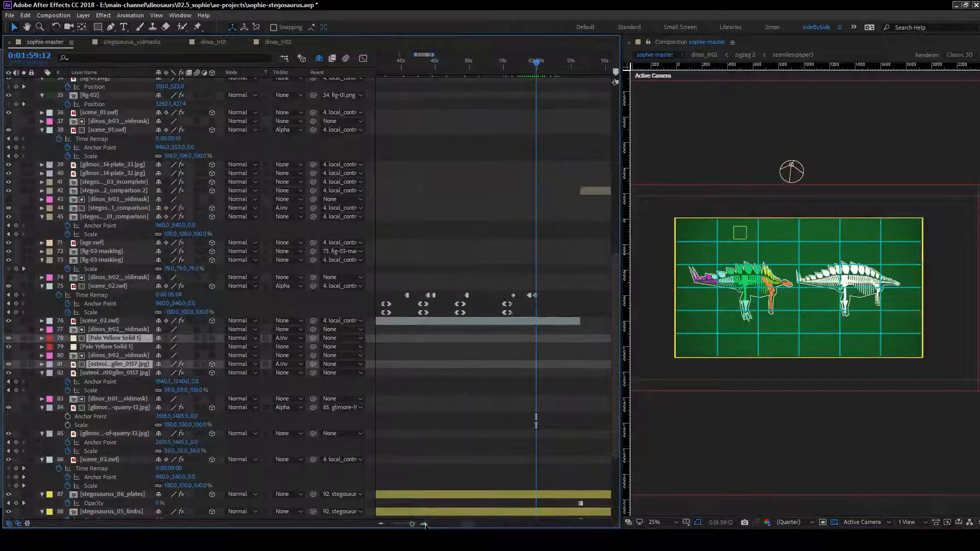
{"action": "left_click", "coordinate": [424, 523]}
{"action": "key", "text": "Page_Up"}
{"action": "key", "text": "Page_Up"}
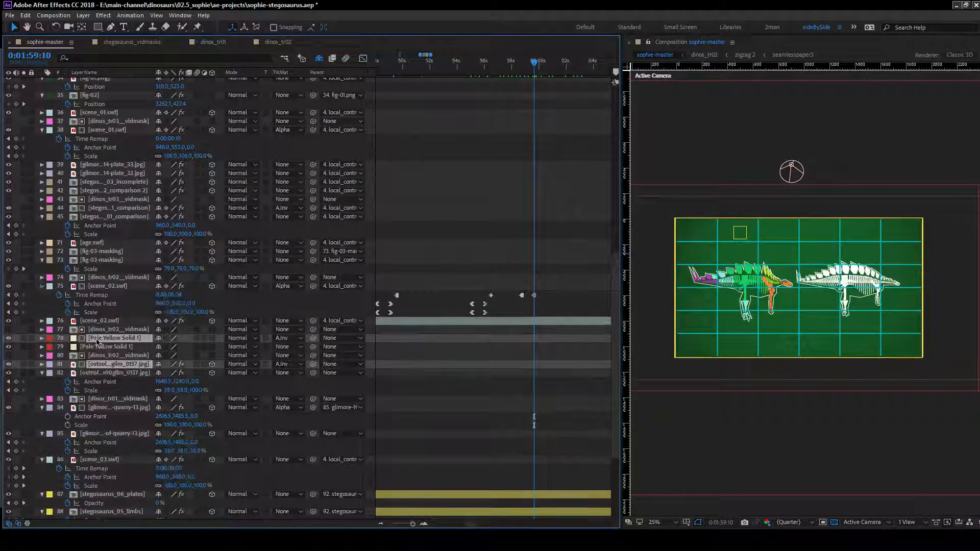
Reveal the keyframes of the long scene_02.swf layer and play back the side-by-side skeletons from 0:01:59:08.
{"action": "left_click", "coordinate": [100, 295]}
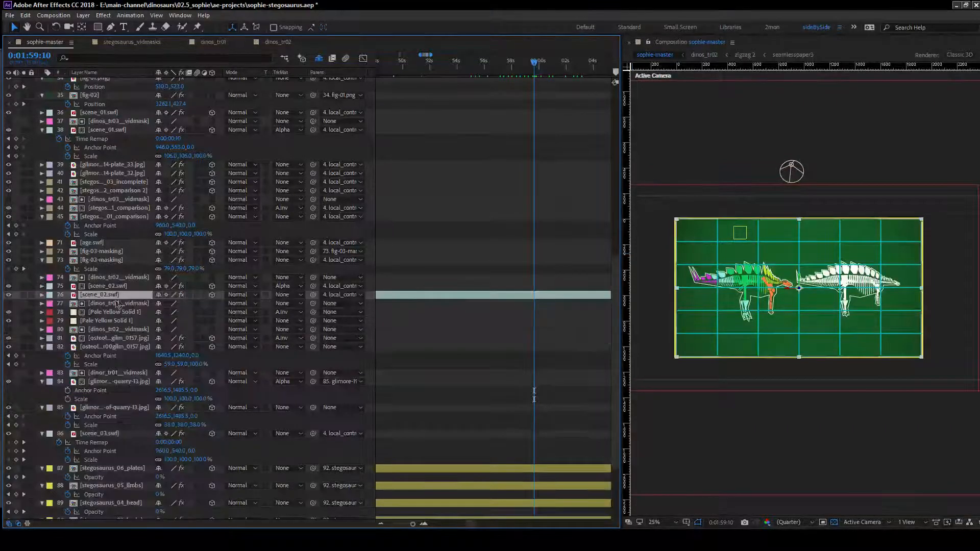
{"action": "key", "text": "u"}
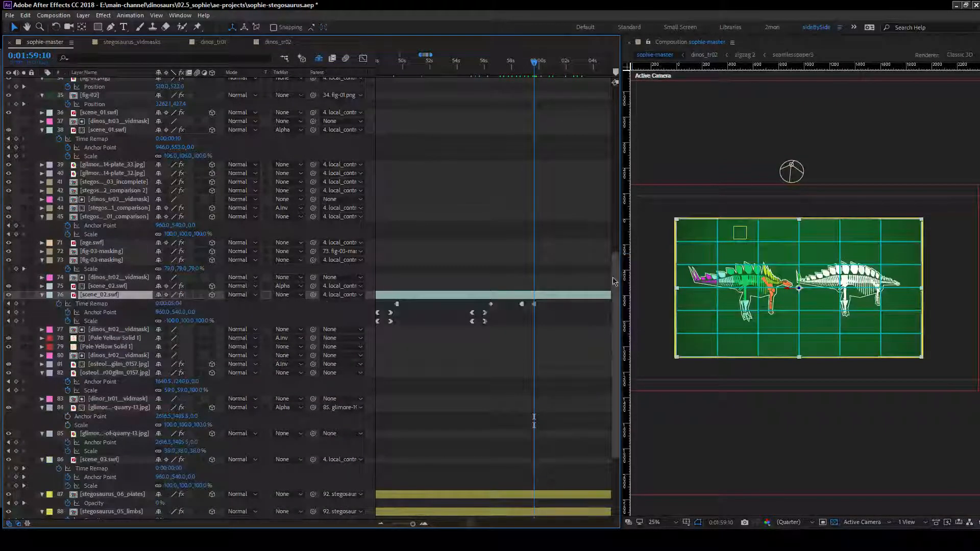
{"action": "key", "text": "Page_Up"}
{"action": "key", "text": "Page_Up"}
{"action": "key", "text": "space"}
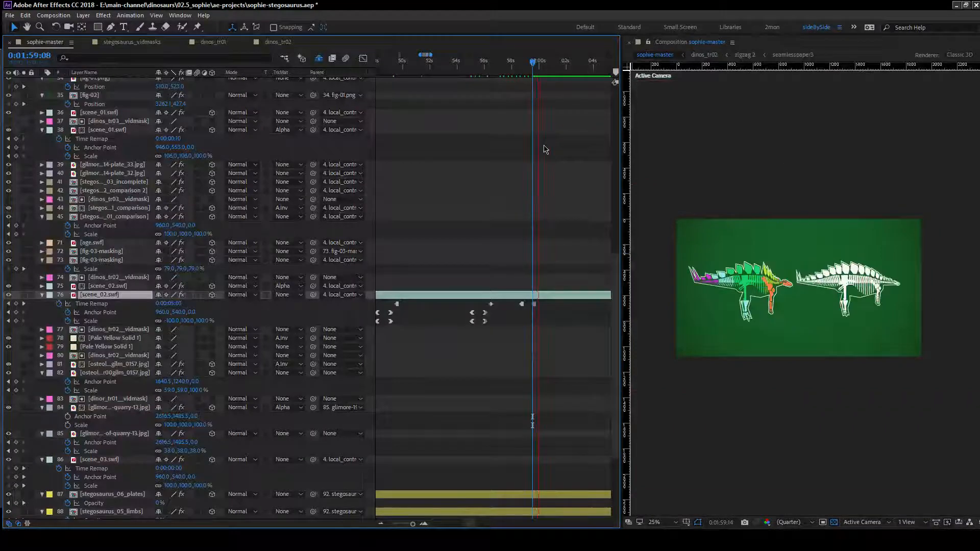
{"action": "key", "text": "space"}
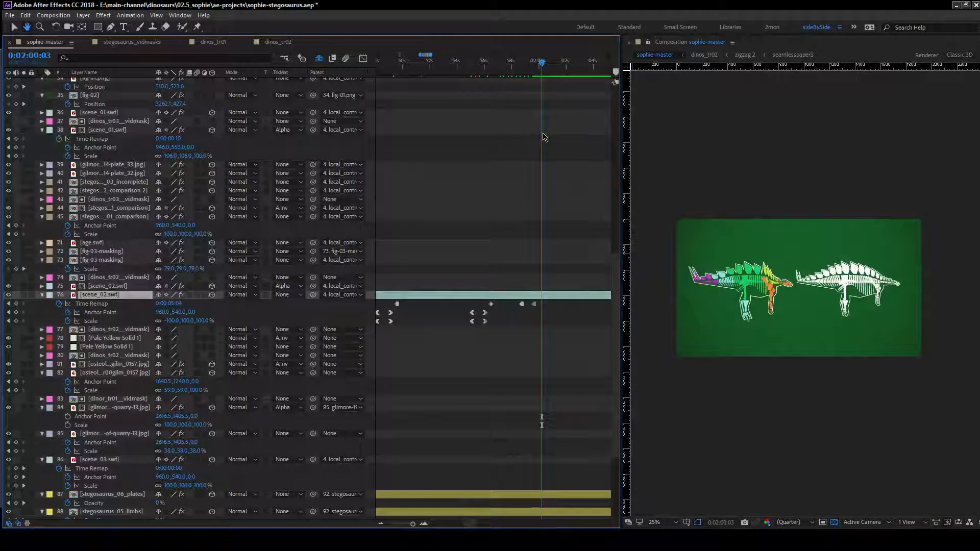
Duplicate the long scene_02.swf layer and trim the copy to start at 0:01:59:09.
{"action": "left_click", "coordinate": [536, 75]}
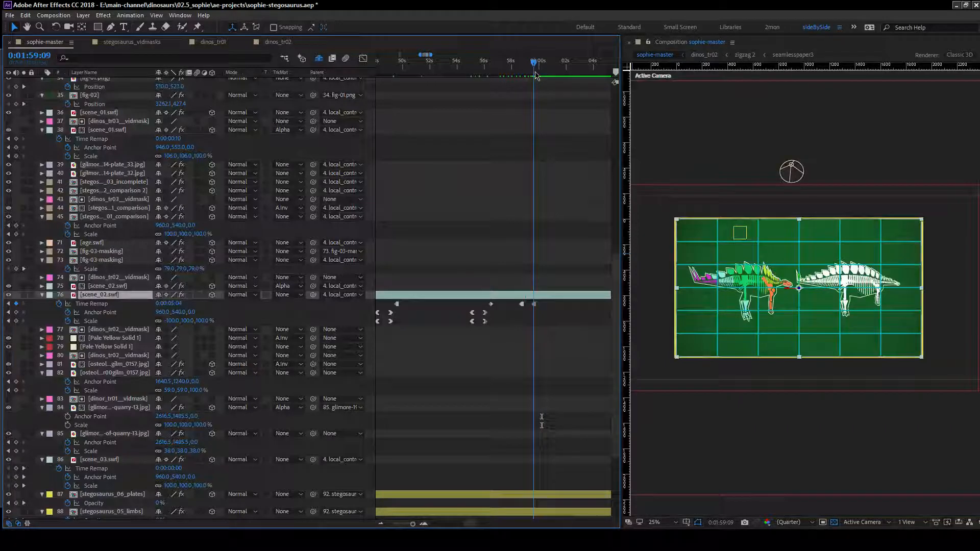
{"action": "key", "text": "ctrl+d"}
{"action": "key", "text": "alt+bracketleft"}
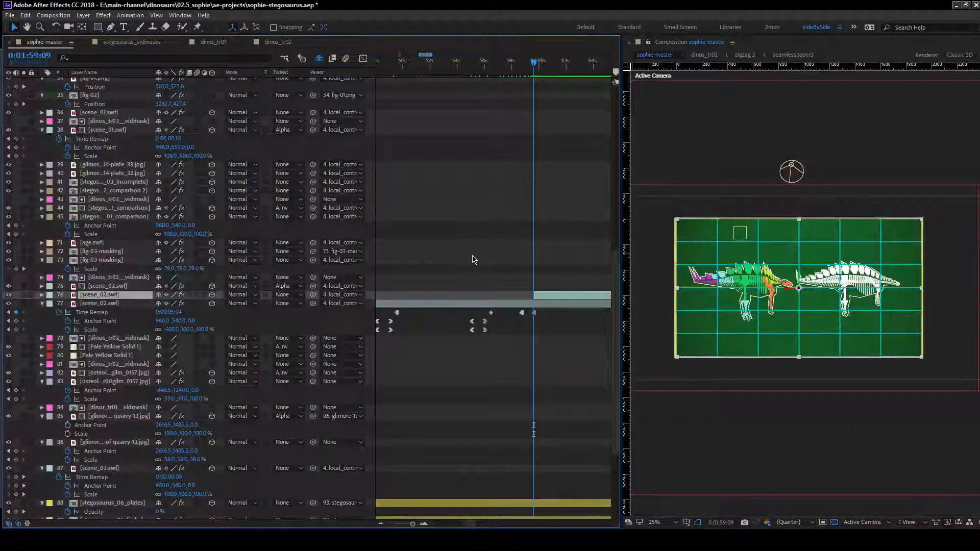
Remove the Anchor Point and Scale animation from the trimmed scene_02.swf copy and delete its Time Remap keyframes before 0:01:59:09.
{"action": "key", "text": "u"}
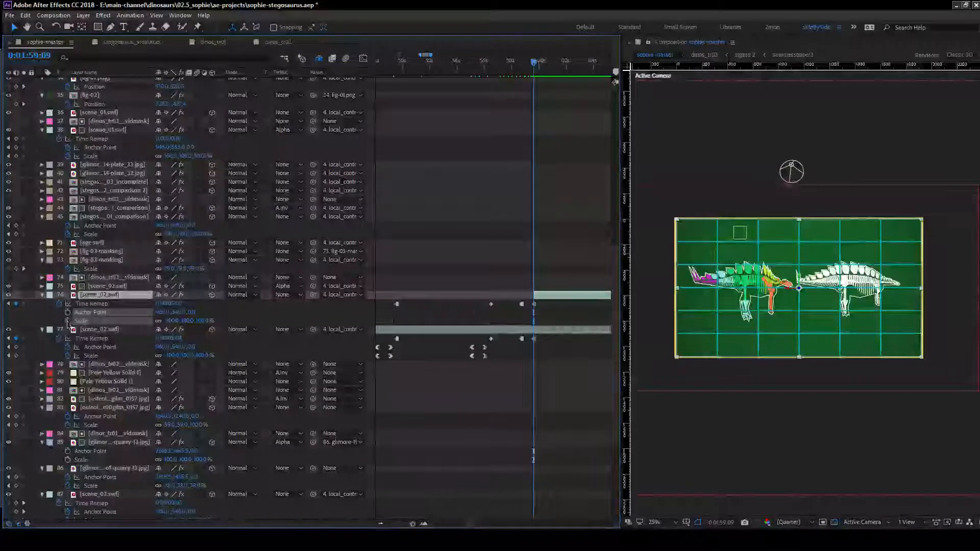
{"action": "left_click", "coordinate": [381, 524]}
{"action": "left_click", "coordinate": [381, 523]}
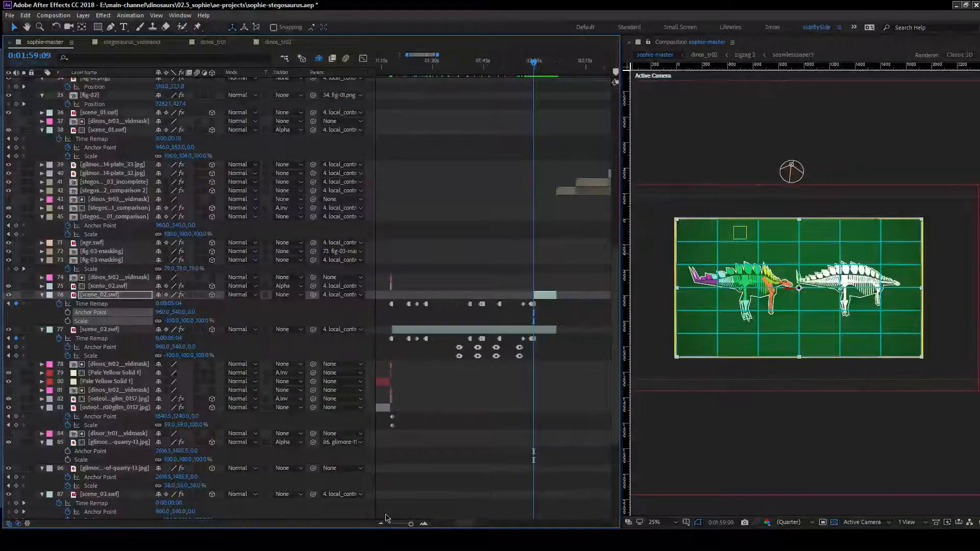
{"action": "left_click_drag", "start_coordinate": [386, 300], "coordinate": [531, 311]}
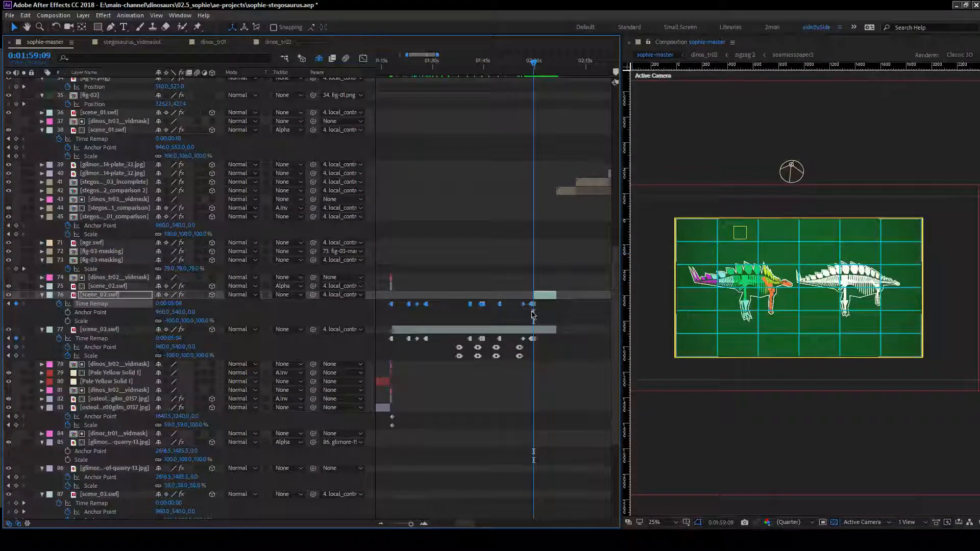
{"action": "key", "text": "Delete"}
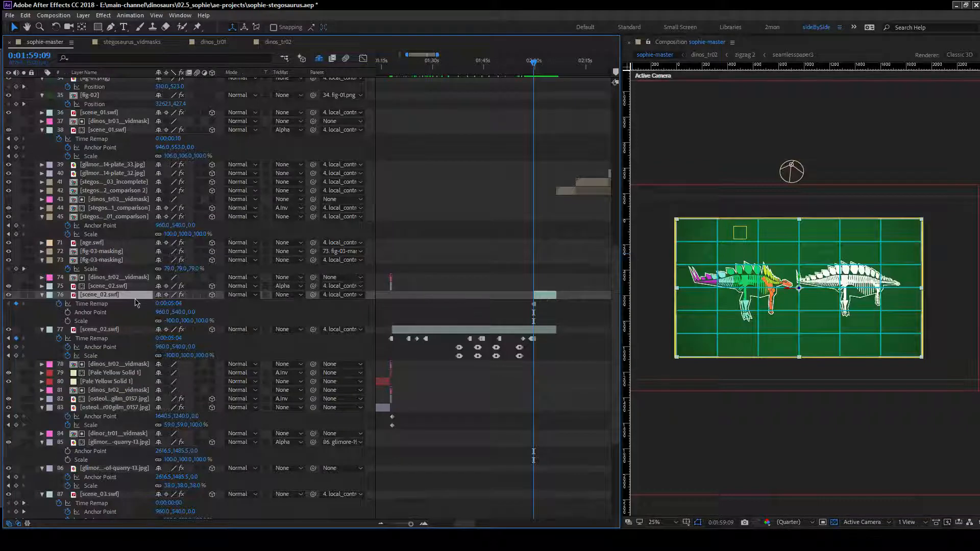
Add a mask to the trimmed scene_02.swf copy, pull its left edge in between the two skeletons, and check the result soloed.
{"action": "key", "text": "ctrl+shift+n"}
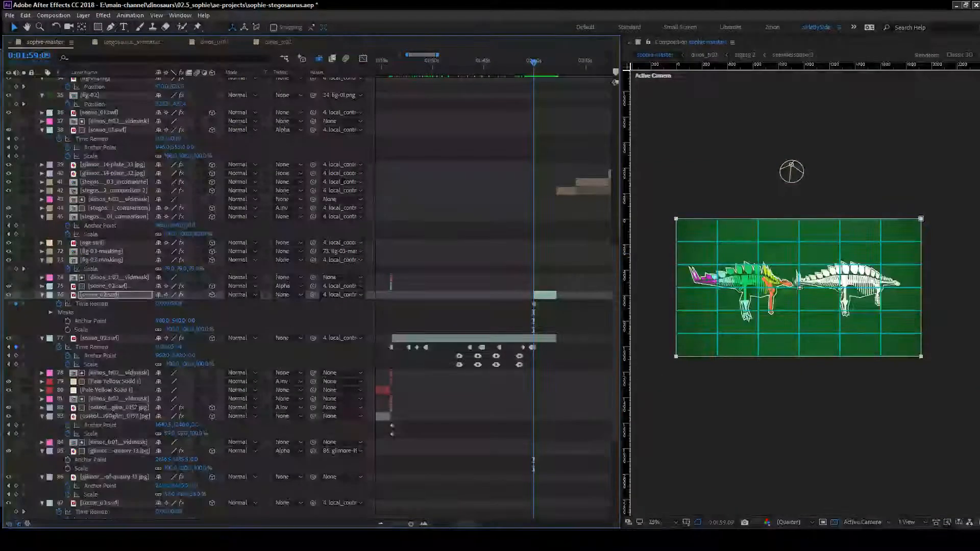
{"action": "left_click_drag", "start_coordinate": [676, 249], "coordinate": [787, 248]}
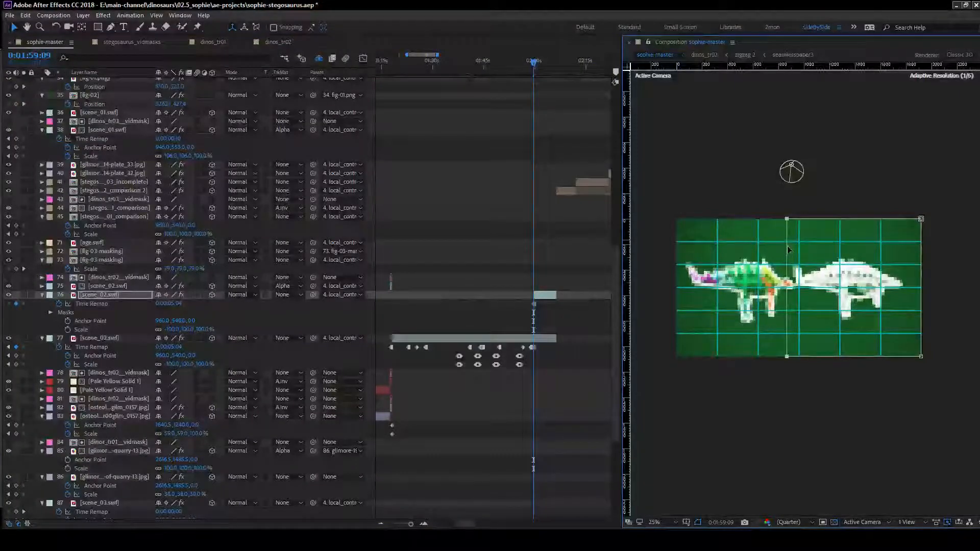
{"action": "scroll", "coordinate": [788, 250], "scroll_direction": "up", "scroll_amount": 4}
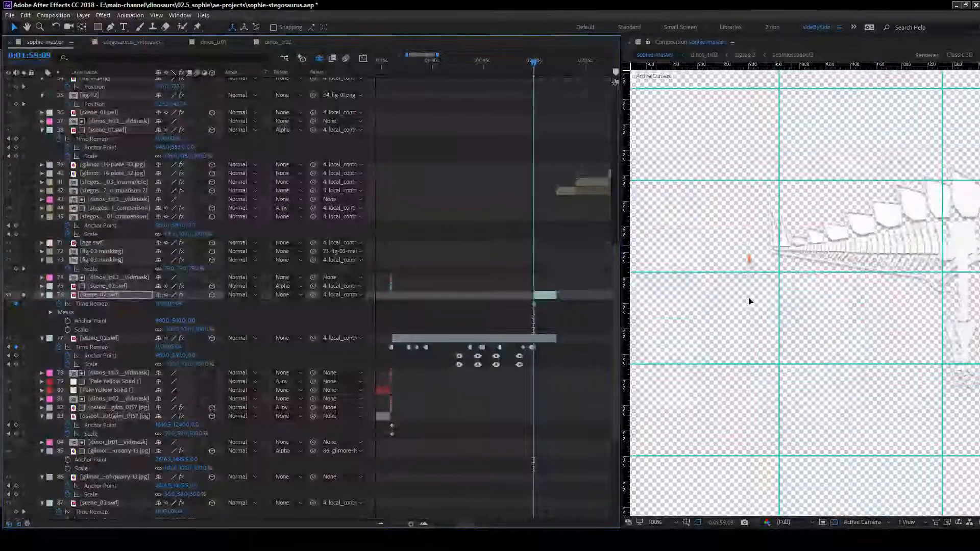
{"action": "scroll", "coordinate": [816, 289], "scroll_direction": "down", "scroll_amount": 4}
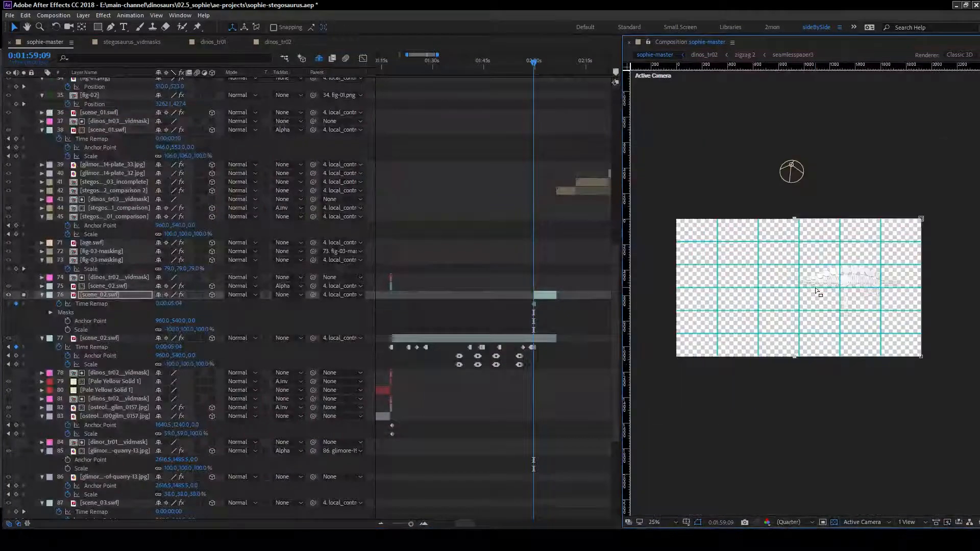
{"action": "scroll", "coordinate": [815, 288], "scroll_direction": "up", "scroll_amount": 1}
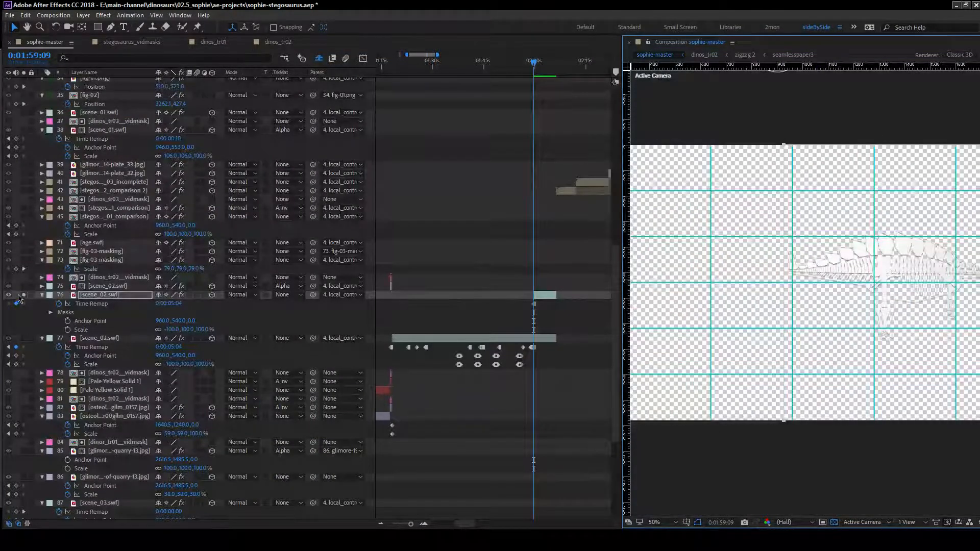
{"action": "left_click", "coordinate": [23, 295]}
Restore the Time Remap keyframe at 0:01:59:09 on the full-length scene_02.swf layer and inspect the gap between the skeletons.
{"action": "left_click", "coordinate": [423, 523]}
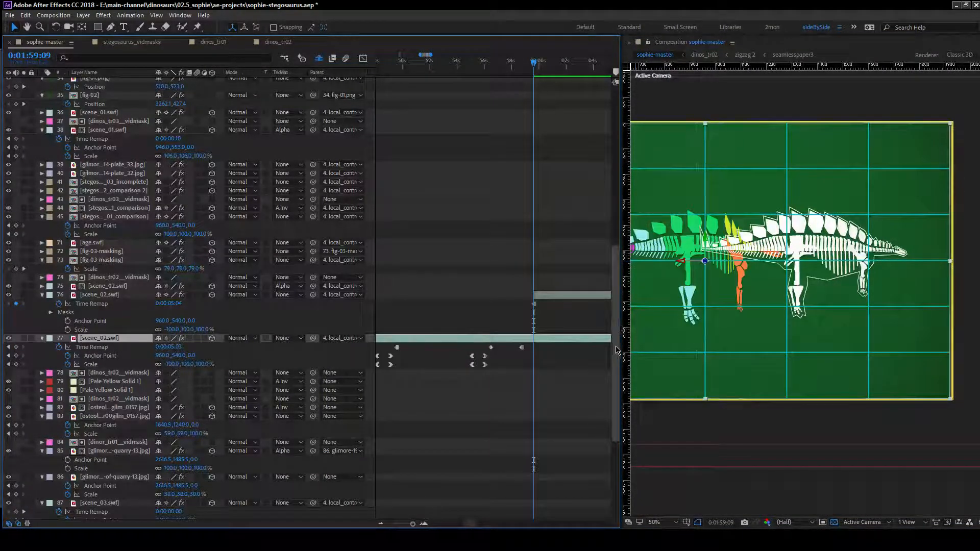
{"action": "key", "text": "ctrl+v"}
{"action": "left_click_drag", "start_coordinate": [721, 313], "coordinate": [743, 322]}
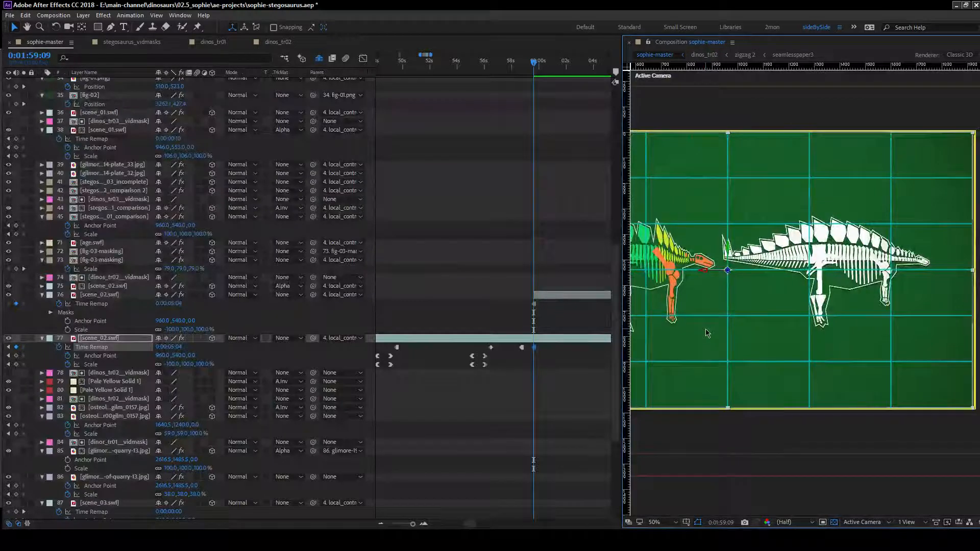
{"action": "left_click", "coordinate": [550, 338]}
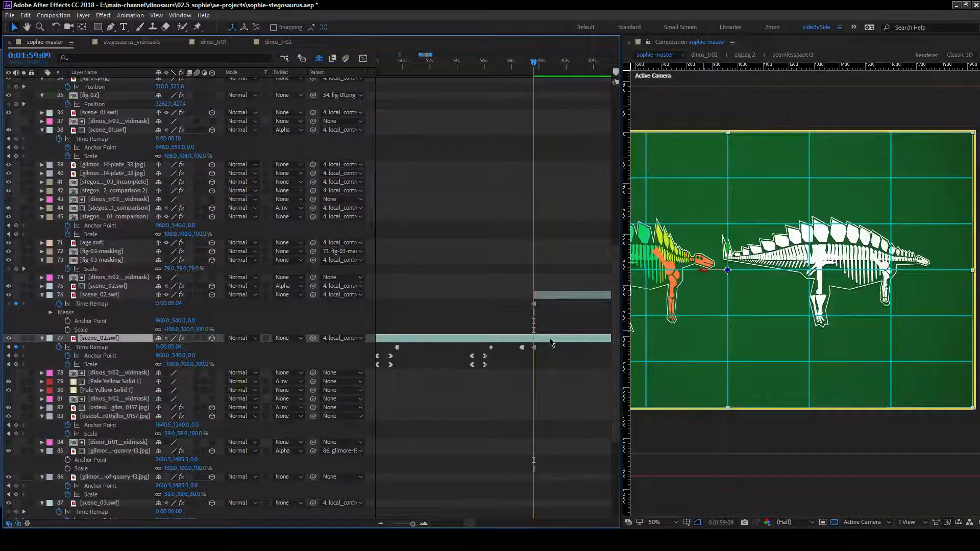
Add a mask to the full-length scene_02.swf layer and keyframe its Mask Path at the layer's start and at 0:01:59:09.
{"action": "key", "text": "ctrl+shift+n"}
{"action": "key", "text": "u"}
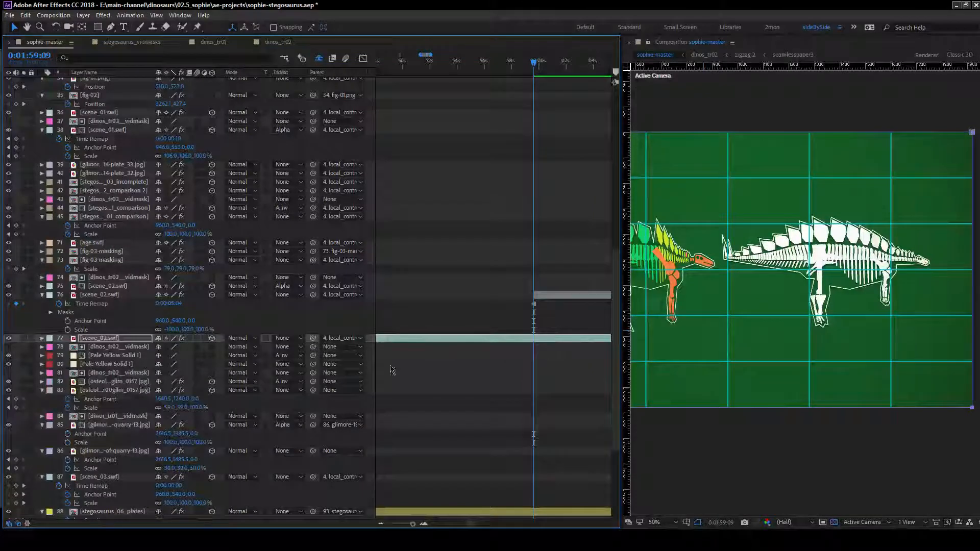
{"action": "key", "text": "m"}
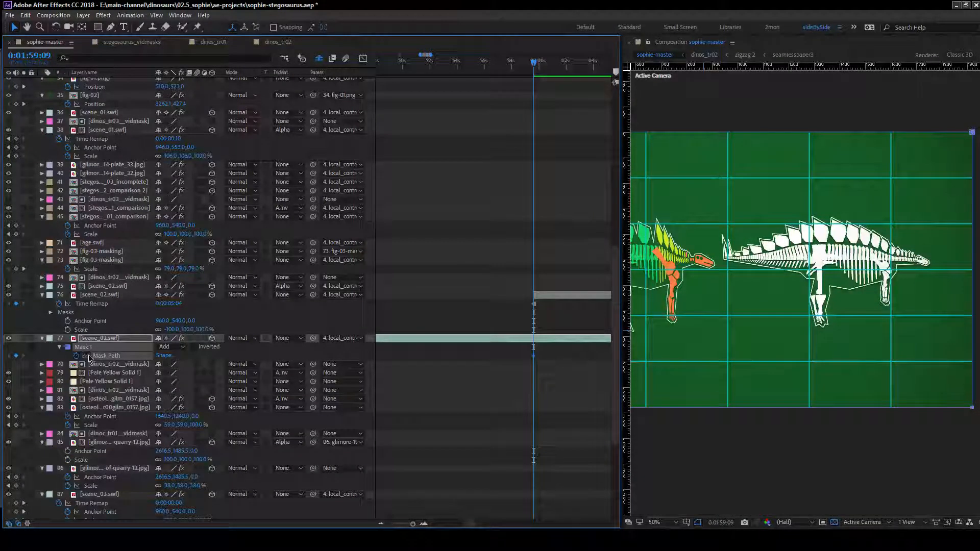
{"action": "left_click", "coordinate": [380, 523]}
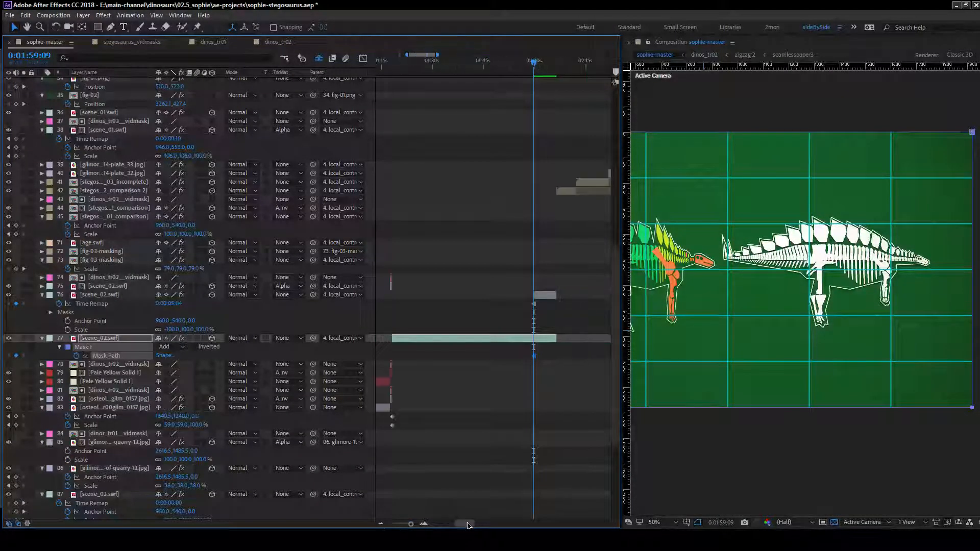
{"action": "left_click_drag", "start_coordinate": [468, 525], "coordinate": [465, 524]}
{"action": "left_click_drag", "start_coordinate": [572, 356], "coordinate": [432, 358]}
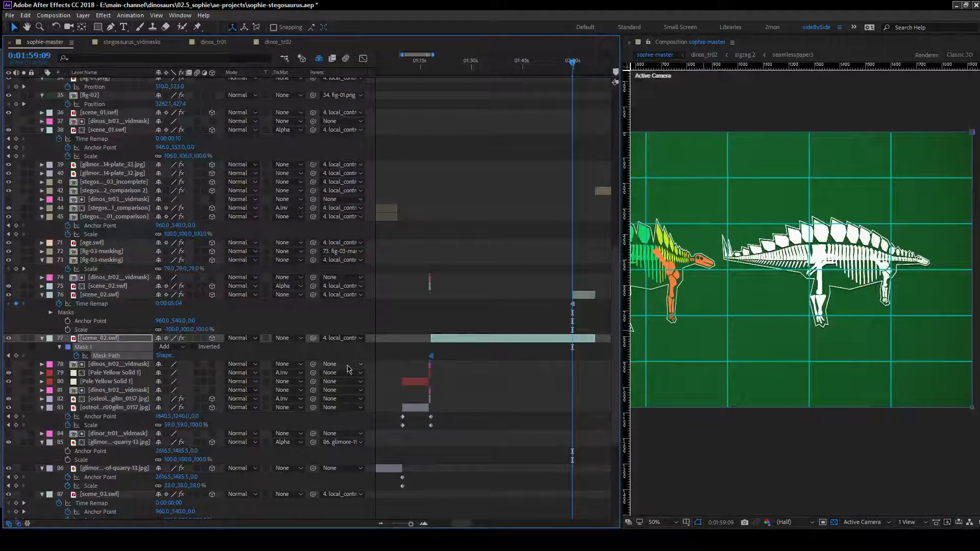
{"action": "key", "text": "ctrl+v"}
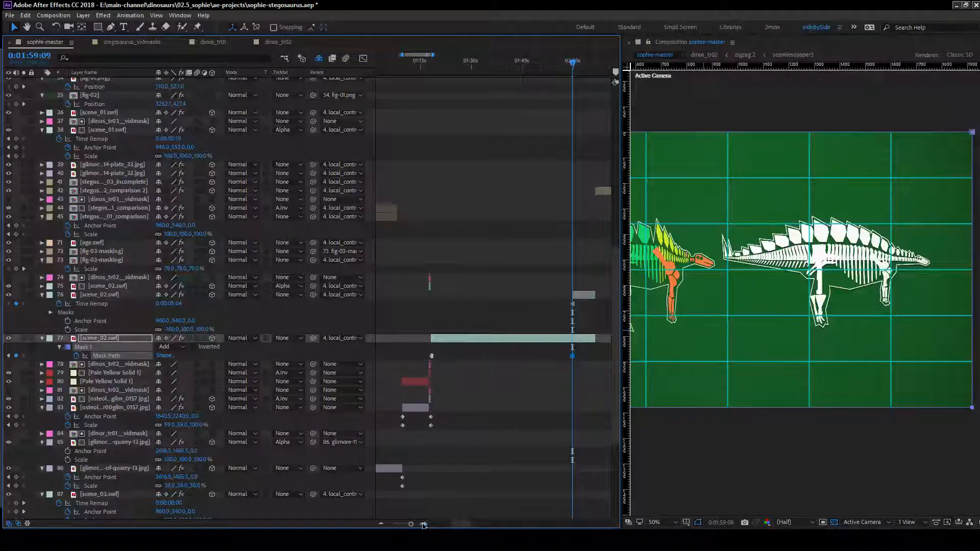
Pull the new mask's right edge in between the two skeletons at 0:01:59:09 and solo the full-length scene_02.swf layer.
{"action": "left_click", "coordinate": [424, 525]}
{"action": "left_click", "coordinate": [424, 525]}
{"action": "left_click", "coordinate": [424, 524]}
{"action": "left_click_drag", "start_coordinate": [471, 525], "coordinate": [472, 526]}
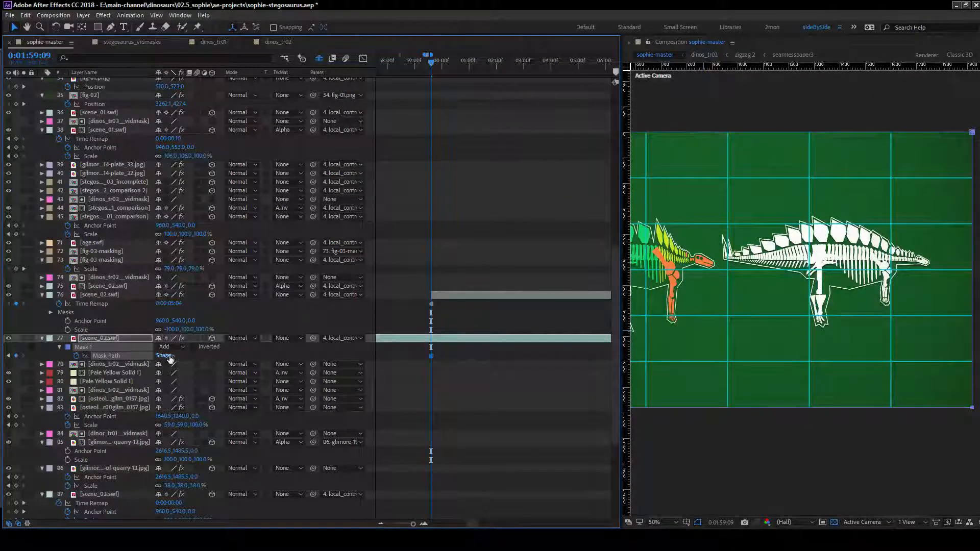
{"action": "scroll", "coordinate": [860, 284], "scroll_direction": "down", "scroll_amount": 2}
{"action": "left_click", "coordinate": [918, 245]}
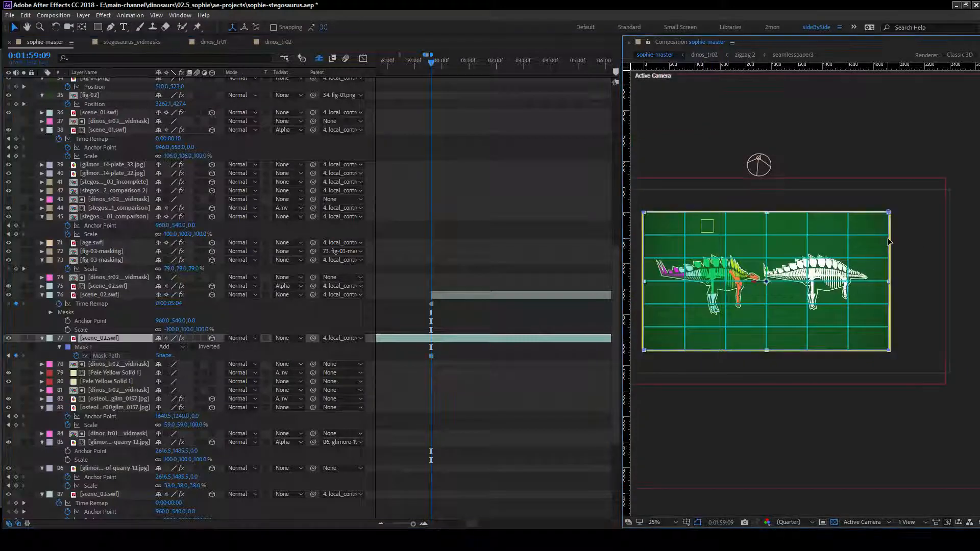
{"action": "left_click", "coordinate": [24, 338]}
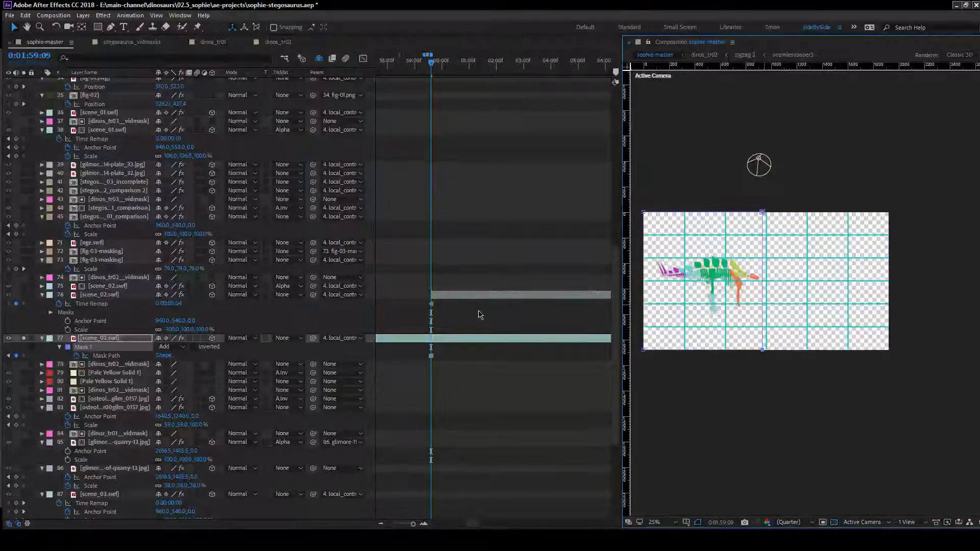
{"action": "left_click", "coordinate": [479, 315]}
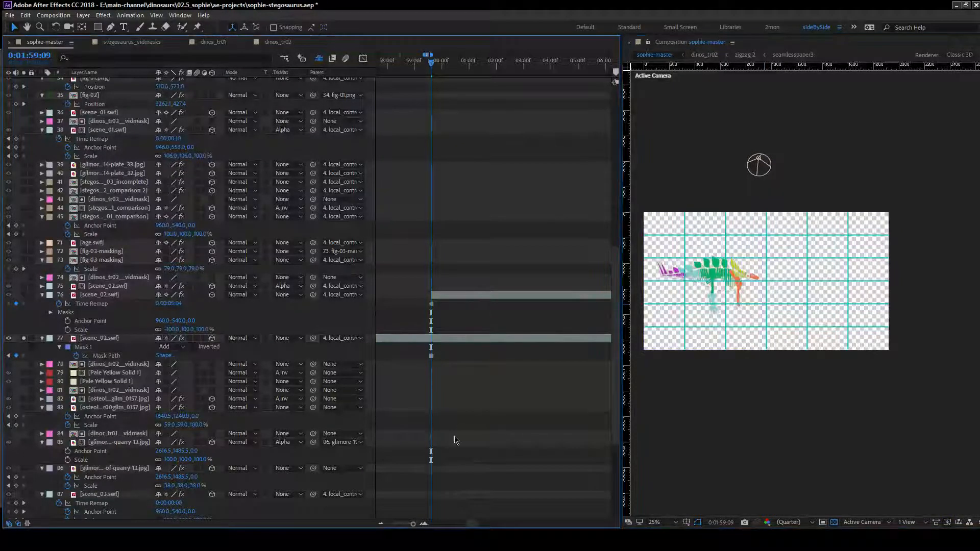
Add Anchor Point keyframes to the full-length scene_02.swf layer at 0:01:59:09 and 0:02:00:09.
{"action": "left_click", "coordinate": [380, 524]}
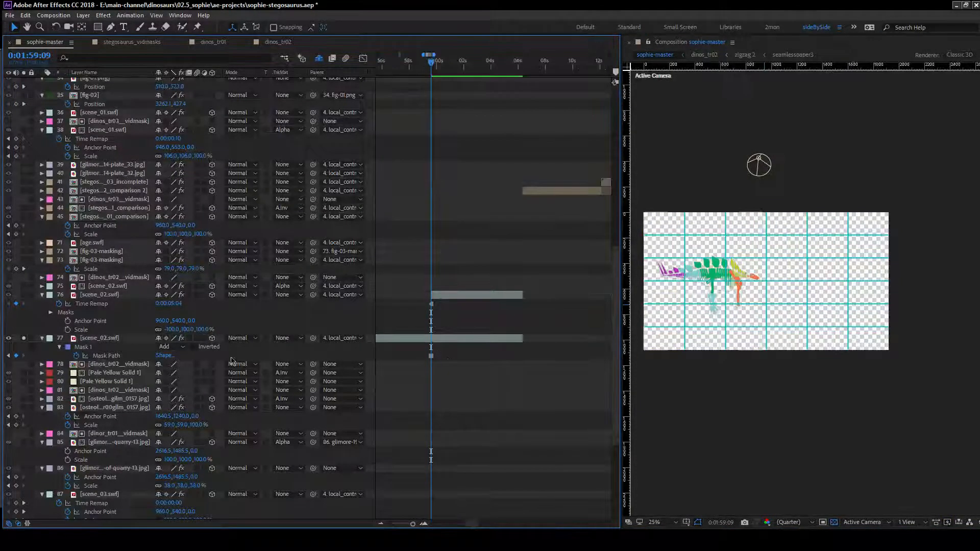
{"action": "left_click", "coordinate": [99, 339]}
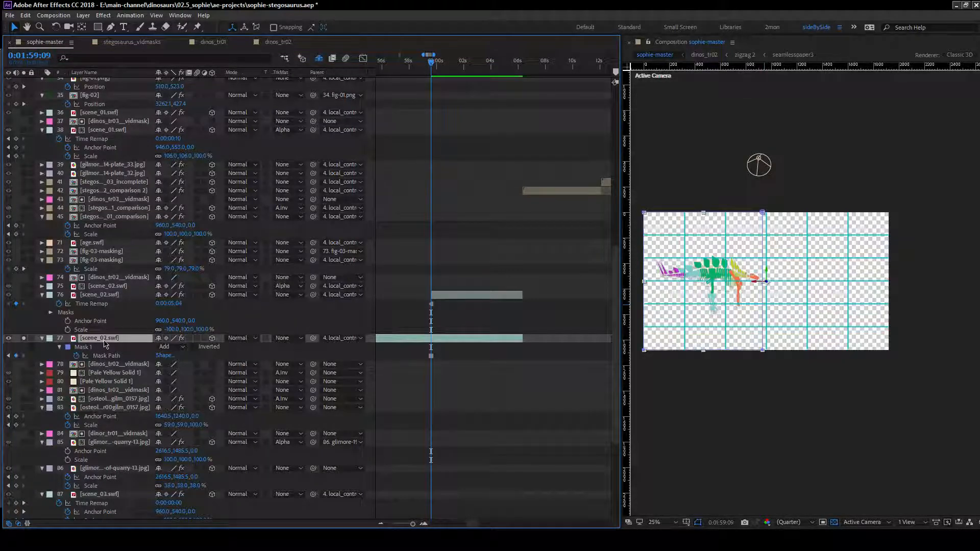
{"action": "key", "text": "p"}
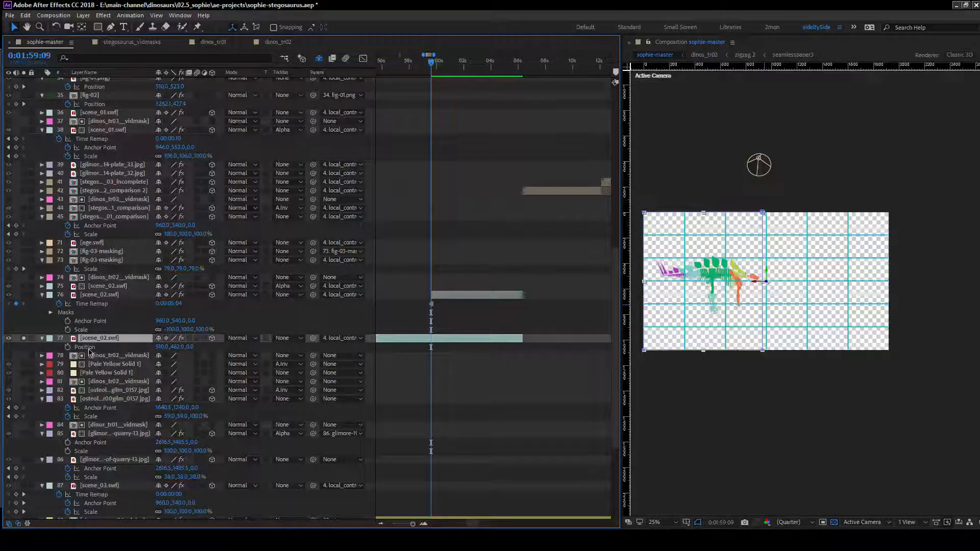
{"action": "key", "text": "u"}
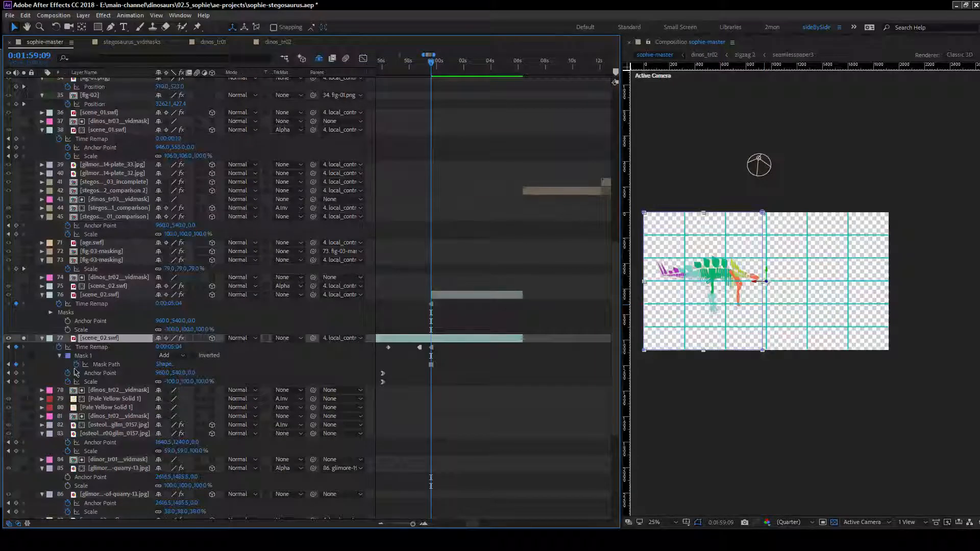
{"action": "left_click", "coordinate": [15, 373]}
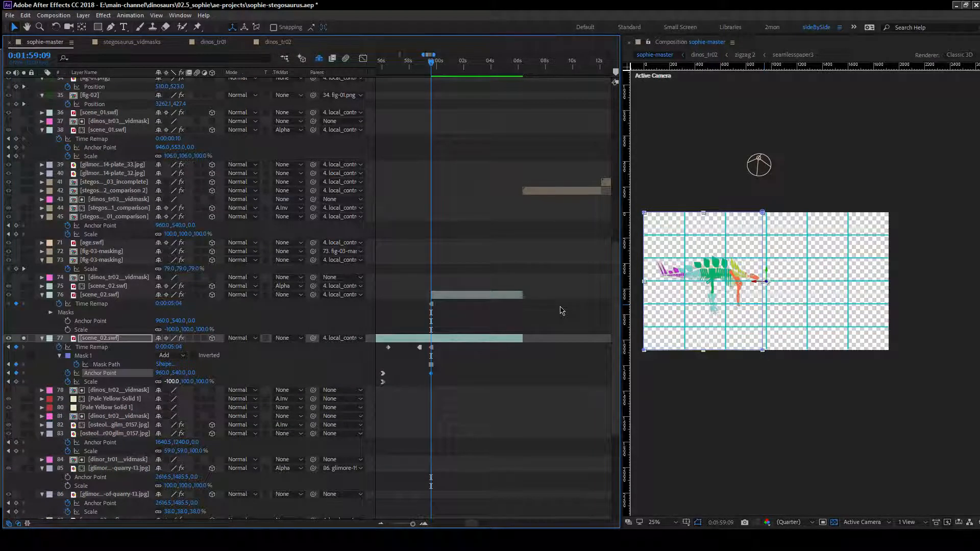
{"action": "left_click", "coordinate": [37, 55]}
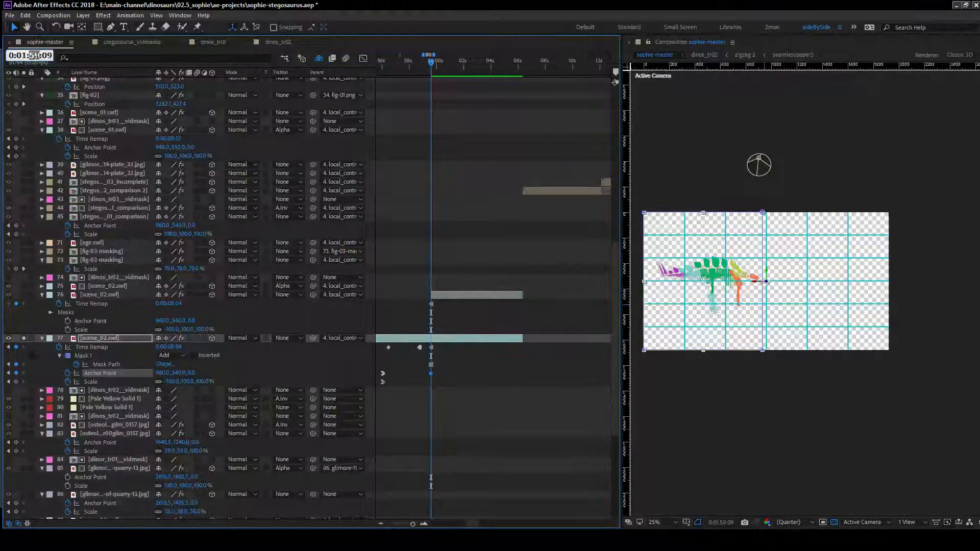
{"action": "type", "text": "0:02:09"}
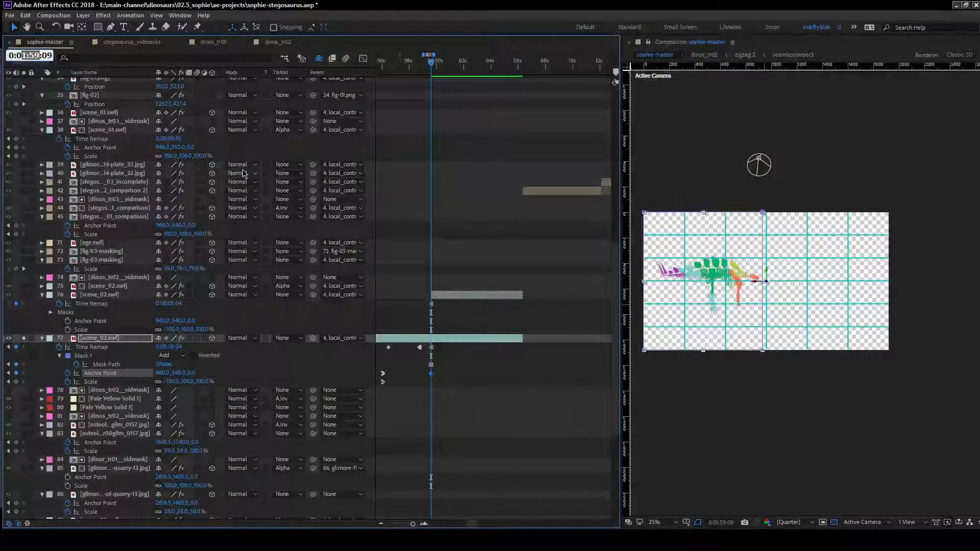
{"action": "type", "text": ";"}
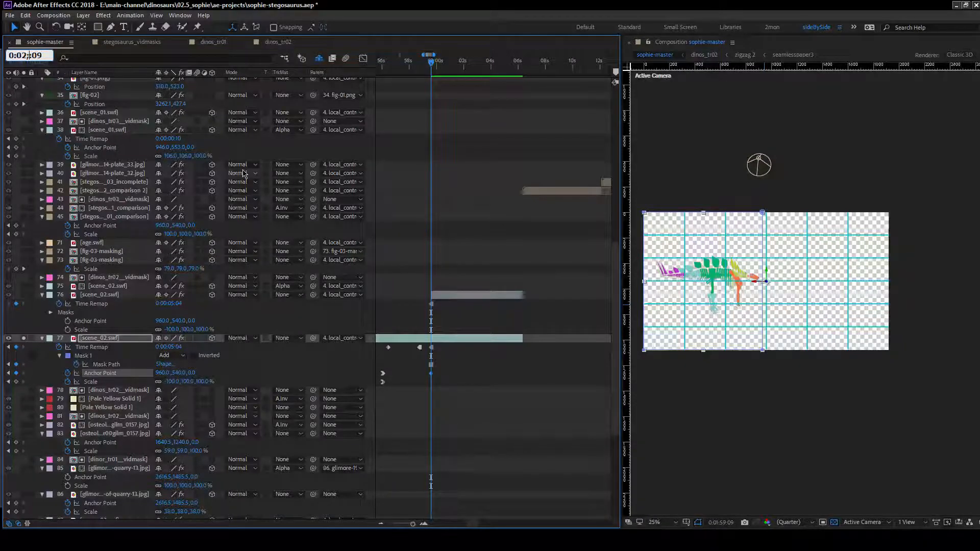
{"action": "key", "text": "Return"}
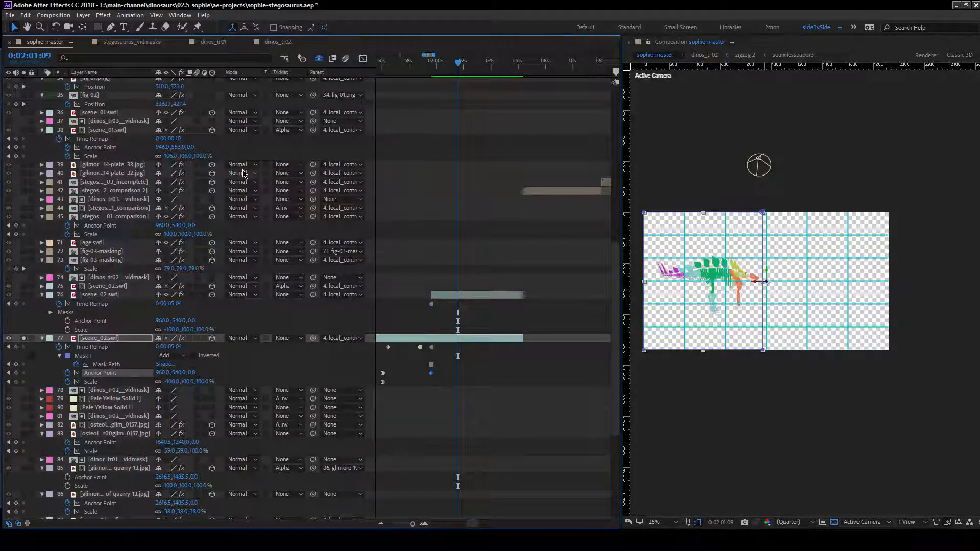
{"action": "left_click_drag", "start_coordinate": [458, 62], "coordinate": [446, 64]}
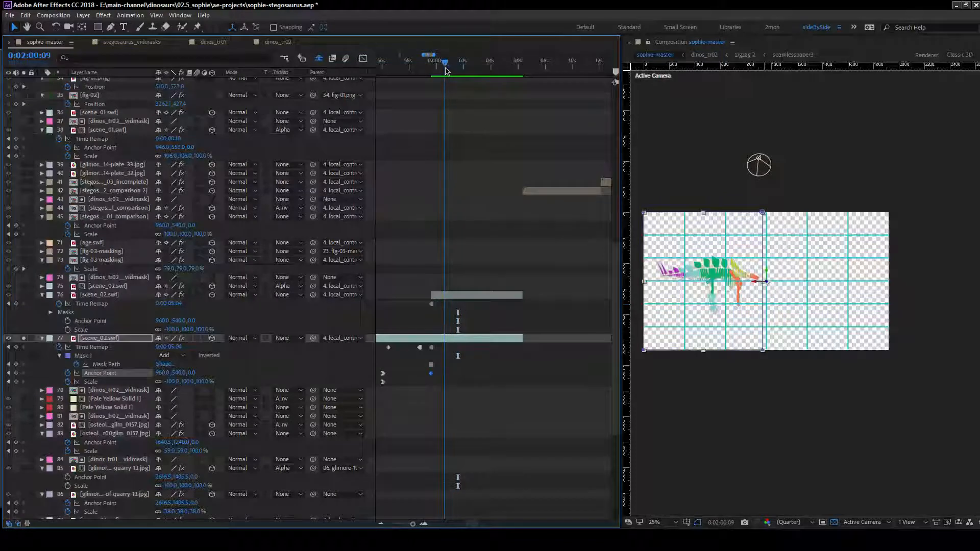
{"action": "key", "text": "ctrl+v"}
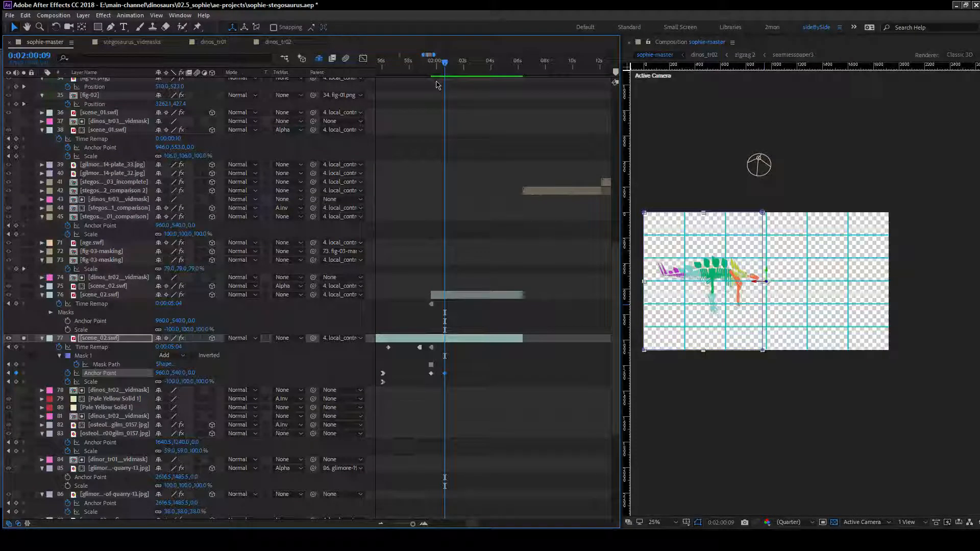
Set the Anchor Point X to 1314 at 0:01:59:09, aligning the colored skeleton with its position in the previous frame.
{"action": "key", "text": "j"}
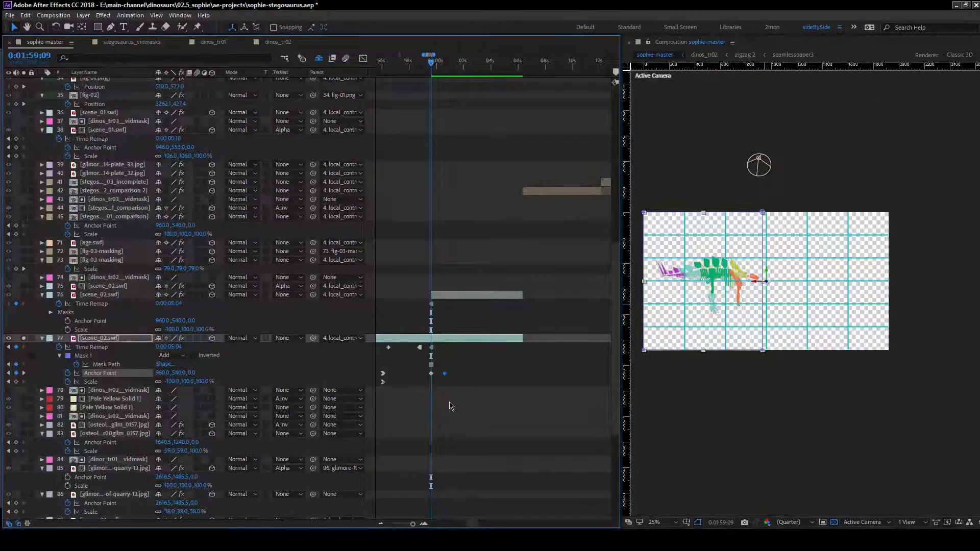
{"action": "key", "text": "period"}
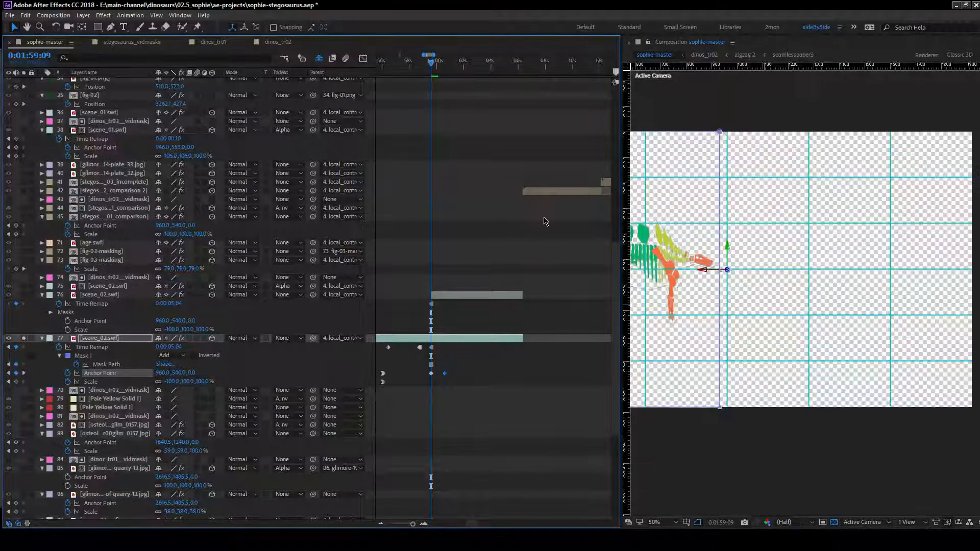
{"action": "key", "text": "Page_Up"}
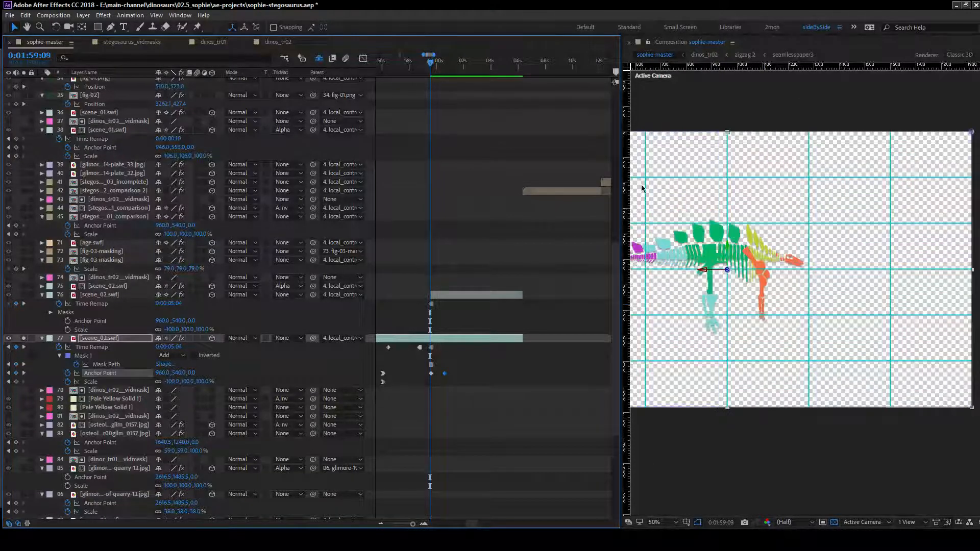
{"action": "left_click_drag", "start_coordinate": [627, 190], "coordinate": [804, 339]}
{"action": "key", "text": "period"}
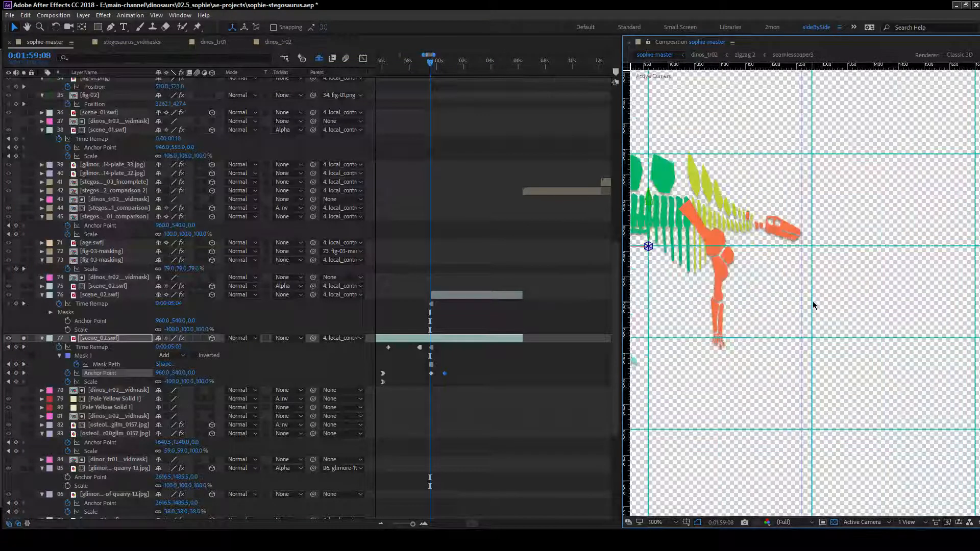
{"action": "key", "text": "Page_Down"}
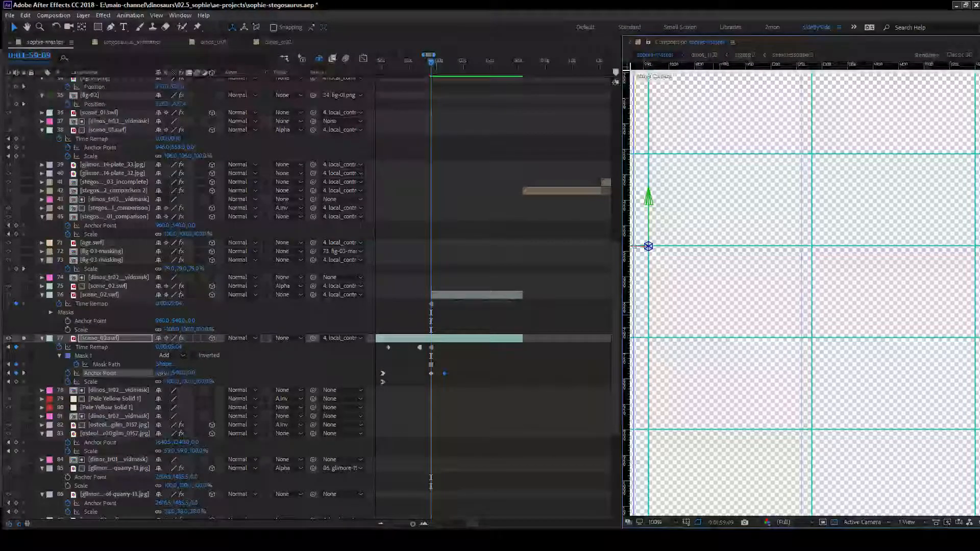
{"action": "left_click_drag", "start_coordinate": [161, 373], "coordinate": [344, 377]}
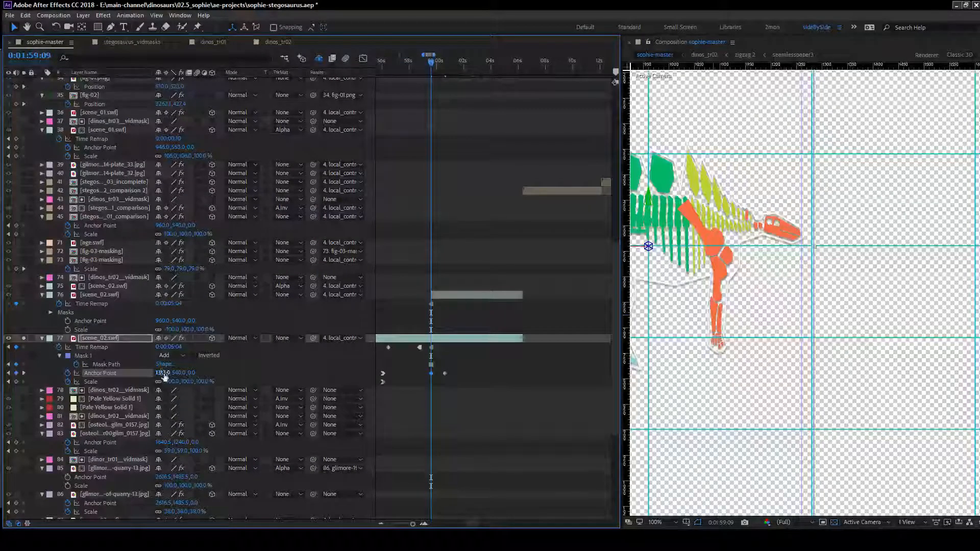
{"action": "left_click", "coordinate": [164, 374]}
{"action": "key", "text": "Up"}
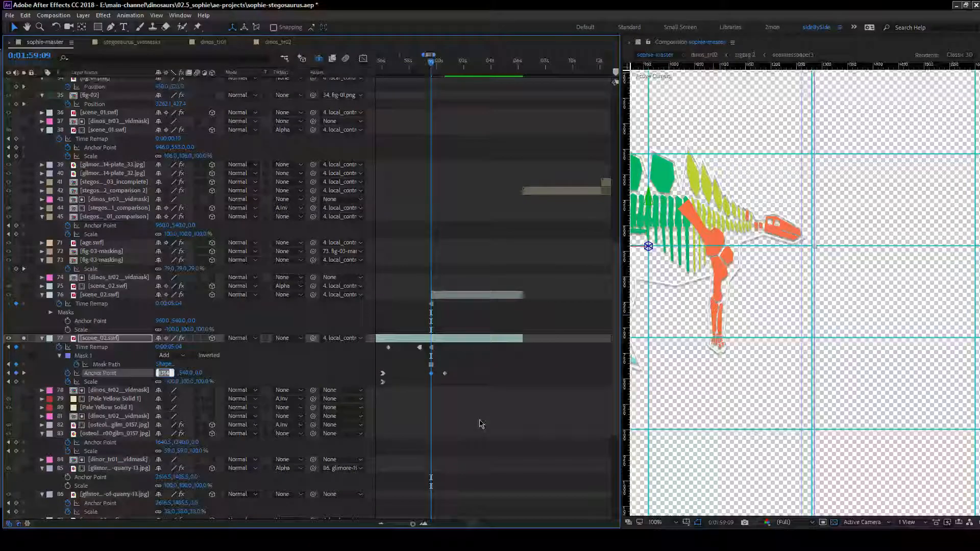
{"action": "left_click", "coordinate": [504, 369]}
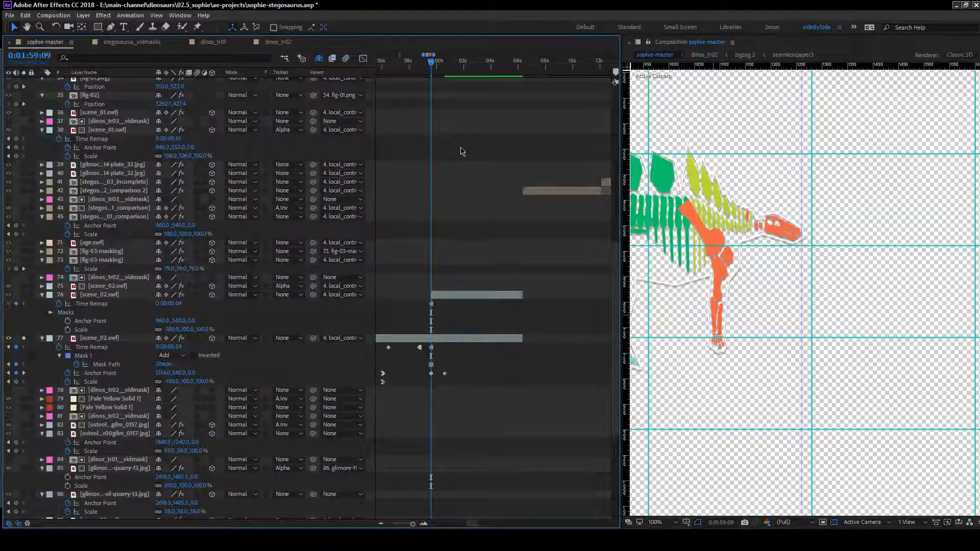
Compare frames 0:01:59:08 and 0:01:59:09, make the earlier Anchor Point keyframe a hold keyframe, and ease the one at 0:02:00:09.
{"action": "key", "text": "Page_Up"}
{"action": "key", "text": "Page_Down"}
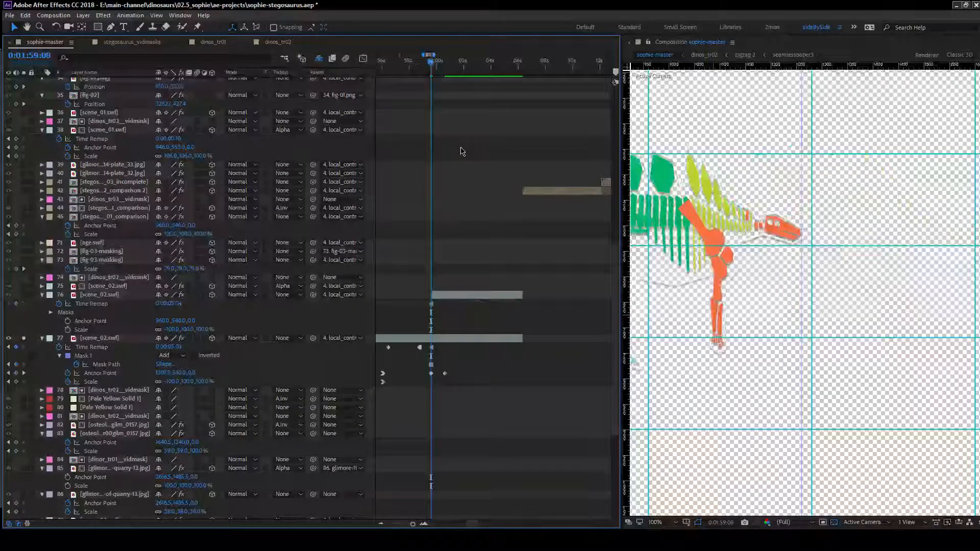
{"action": "key", "text": "Page_Up"}
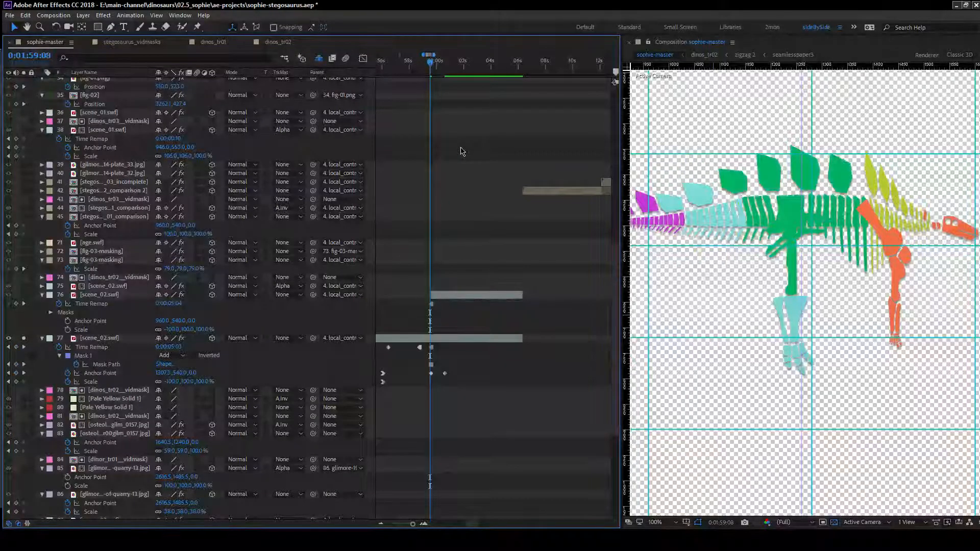
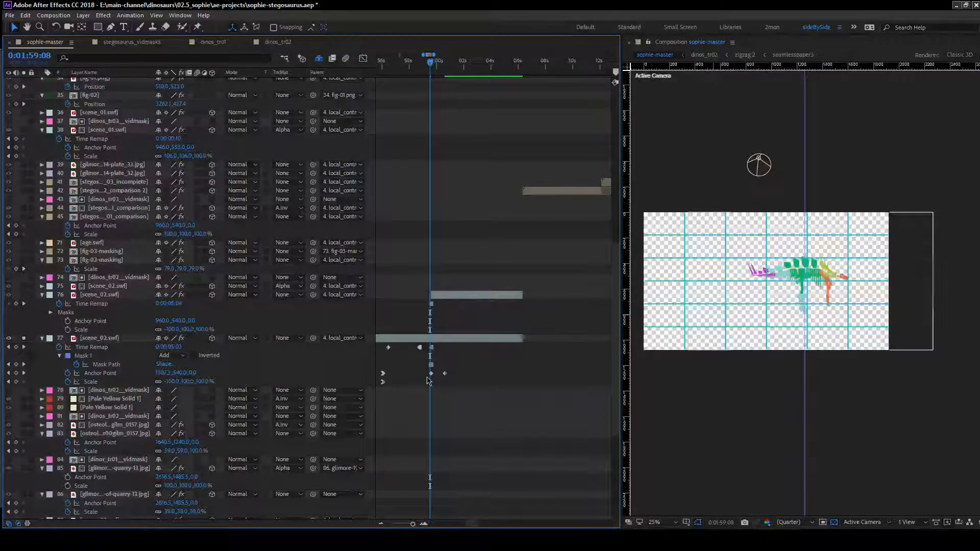
{"action": "left_click", "coordinate": [382, 373]}
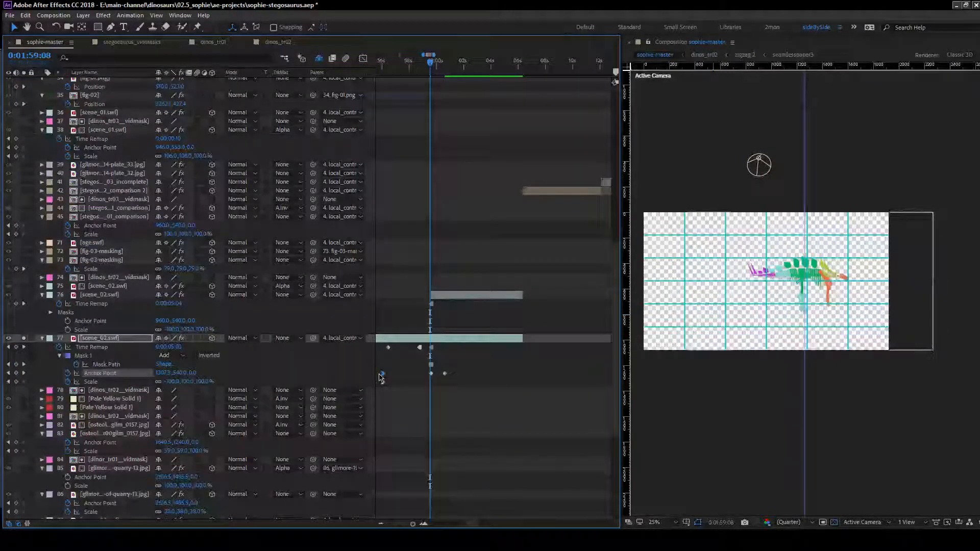
{"action": "key", "text": "ctrl+alt+h"}
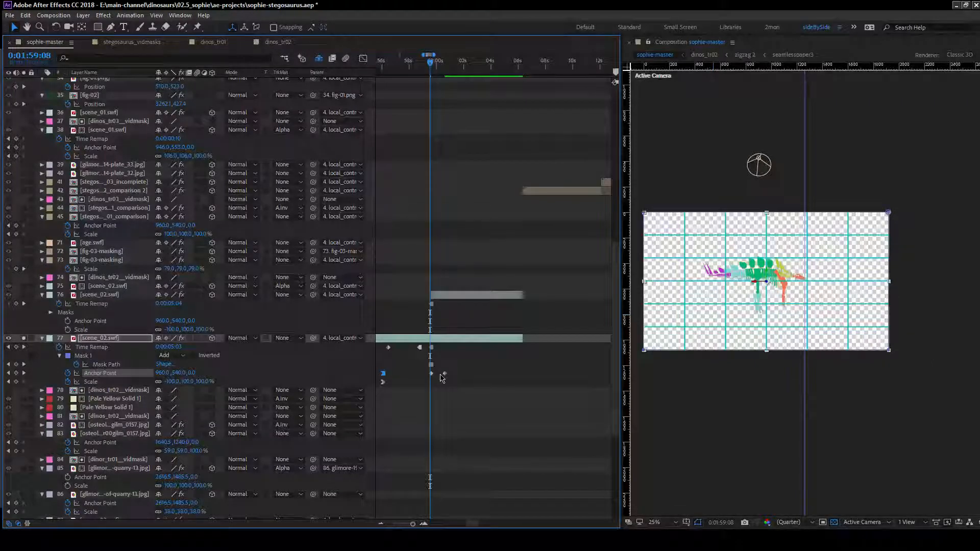
{"action": "left_click_drag", "start_coordinate": [454, 371], "coordinate": [437, 384]}
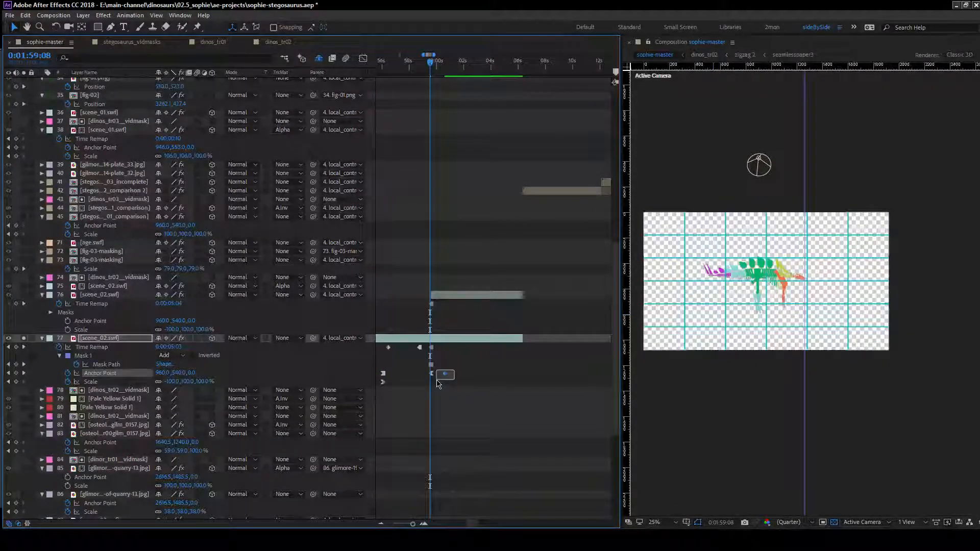
{"action": "scroll", "coordinate": [816, 299], "scroll_direction": "up", "scroll_amount": 4}
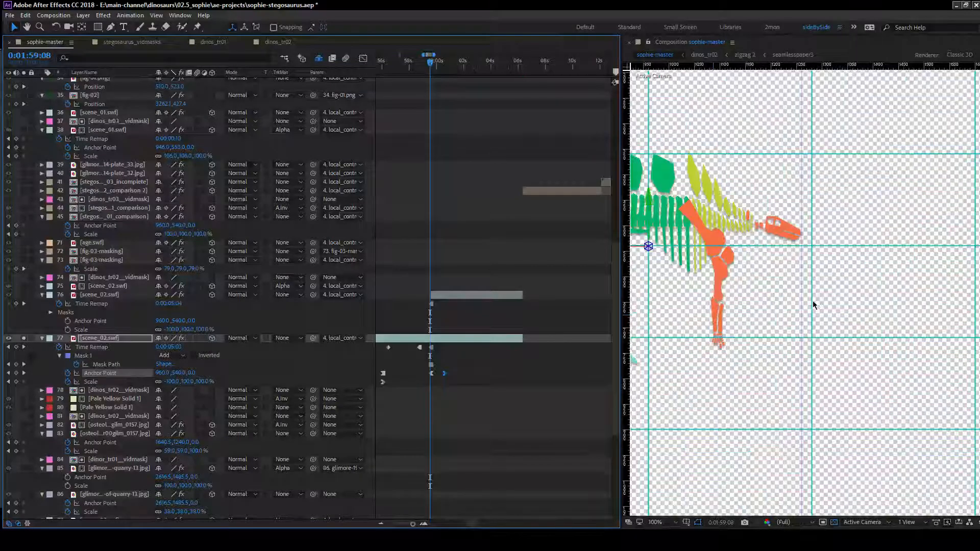
Scrub through the colored skeleton's slide between 0:01:59:09 and 0:02:00:09 and examine its motion.
{"action": "key", "text": "Page_Down"}
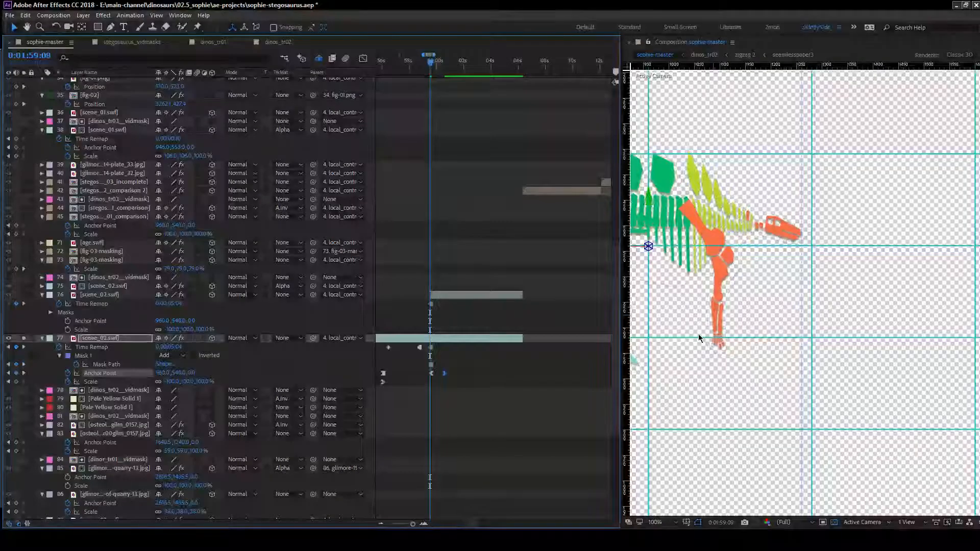
{"action": "left_click", "coordinate": [380, 524]}
{"action": "left_click", "coordinate": [380, 523]}
{"action": "scroll", "coordinate": [754, 273], "scroll_direction": "down", "scroll_amount": 2}
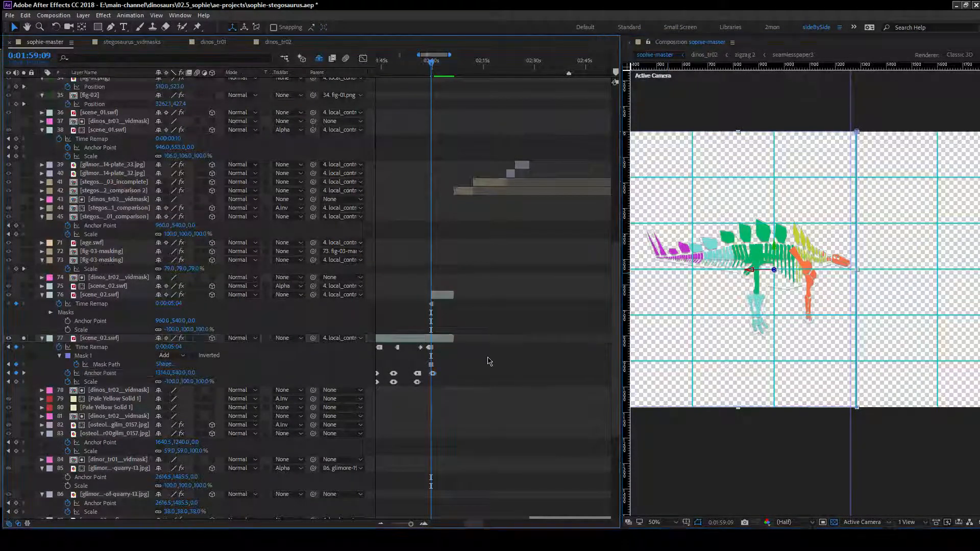
{"action": "left_click", "coordinate": [521, 336]}
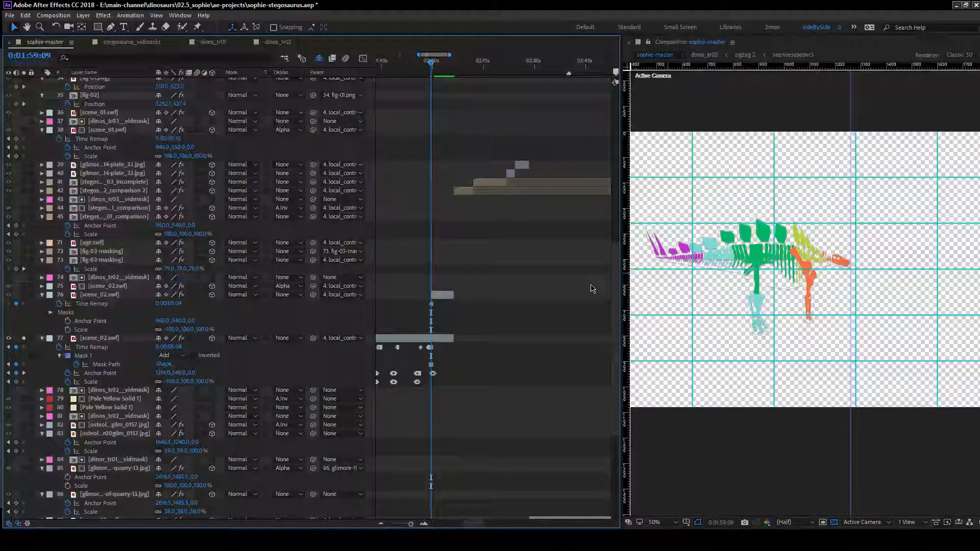
{"action": "scroll", "coordinate": [590, 288], "scroll_direction": "up", "scroll_amount": 1}
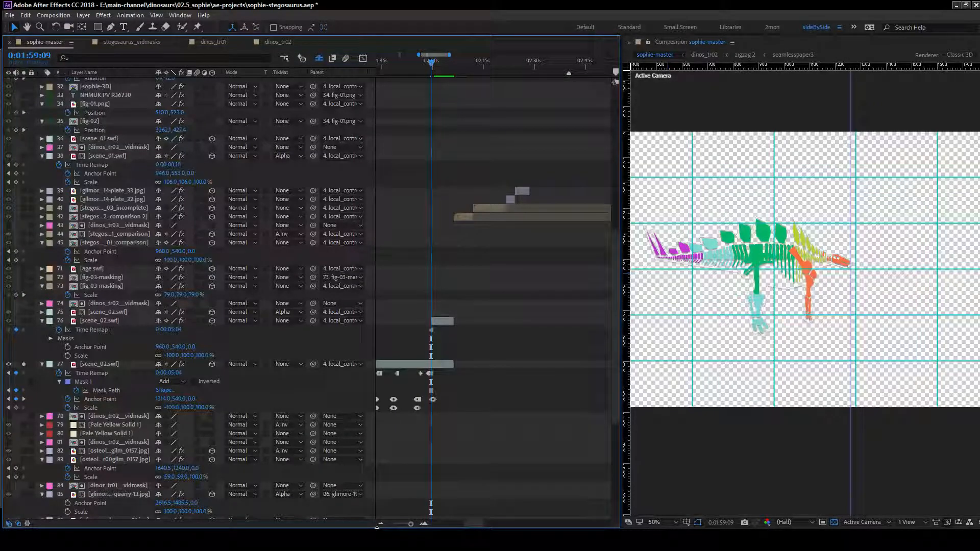
{"action": "left_click", "coordinate": [424, 524]}
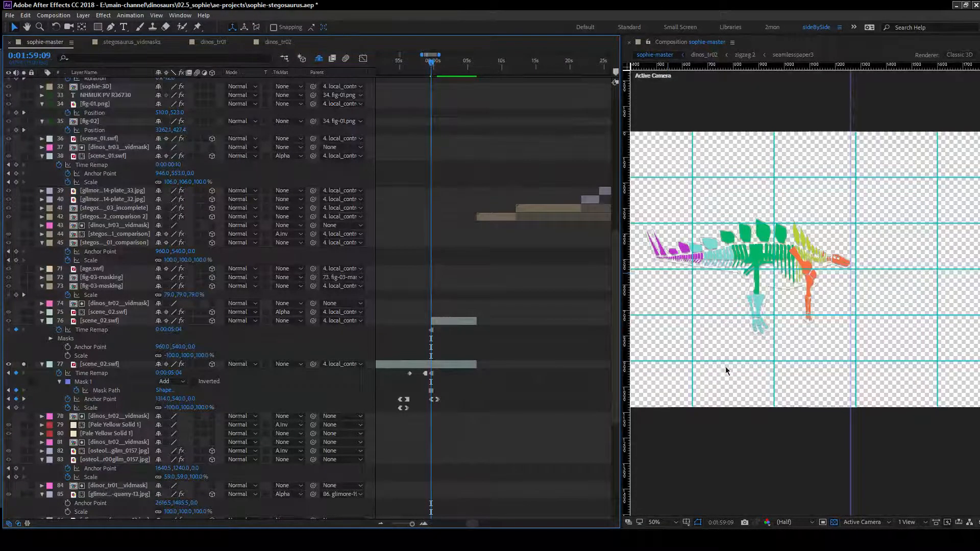
{"action": "left_click_drag", "start_coordinate": [725, 366], "coordinate": [767, 367]}
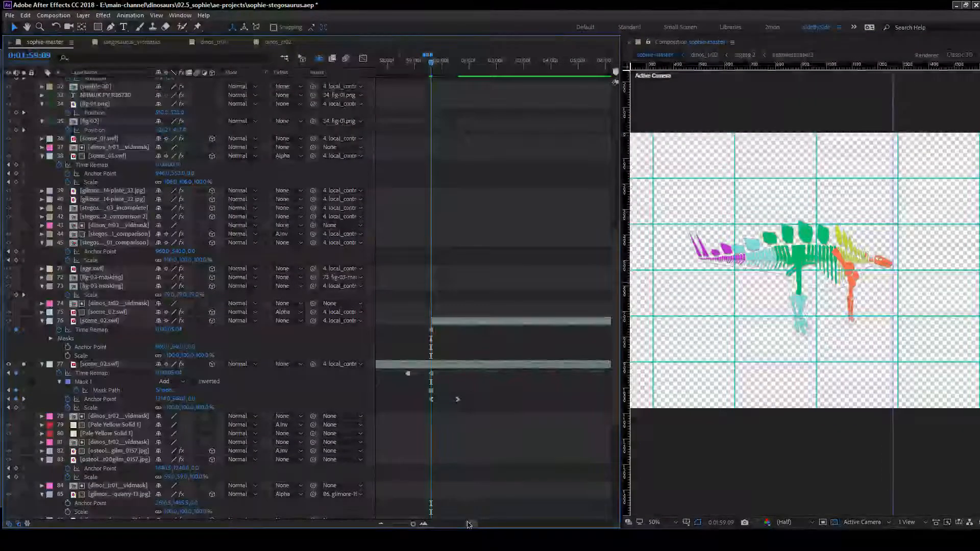
{"action": "left_click", "coordinate": [381, 524]}
{"action": "left_click_drag", "start_coordinate": [416, 65], "coordinate": [416, 90]}
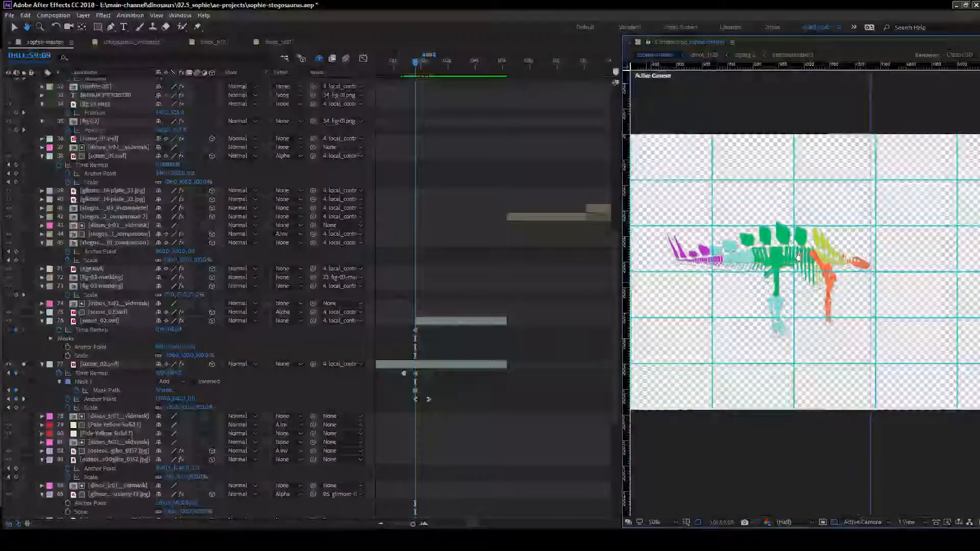
{"action": "left_click_drag", "start_coordinate": [416, 65], "coordinate": [419, 66]}
{"action": "left_click_drag", "start_coordinate": [869, 99], "coordinate": [625, 105]}
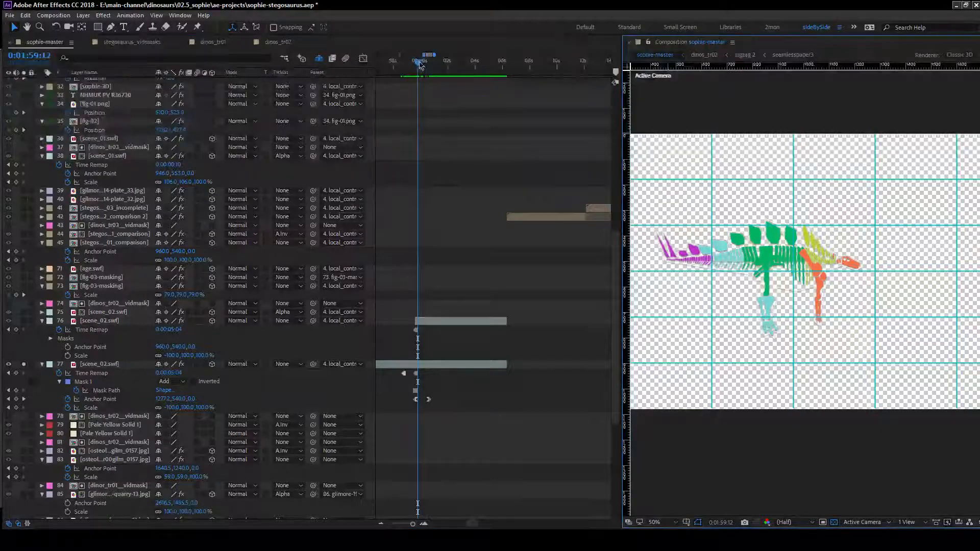
{"action": "left_click_drag", "start_coordinate": [419, 66], "coordinate": [430, 65]}
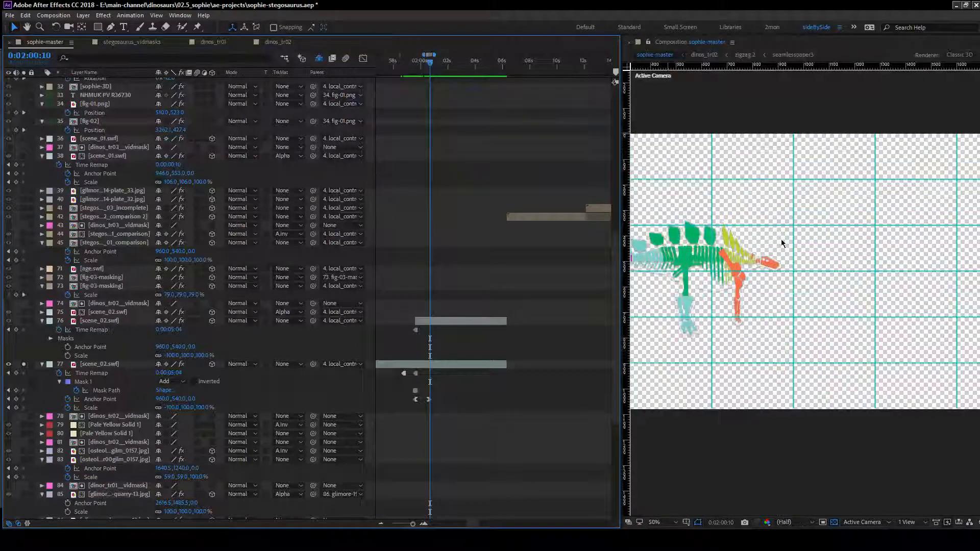
{"action": "left_click_drag", "start_coordinate": [423, 65], "coordinate": [429, 69]}
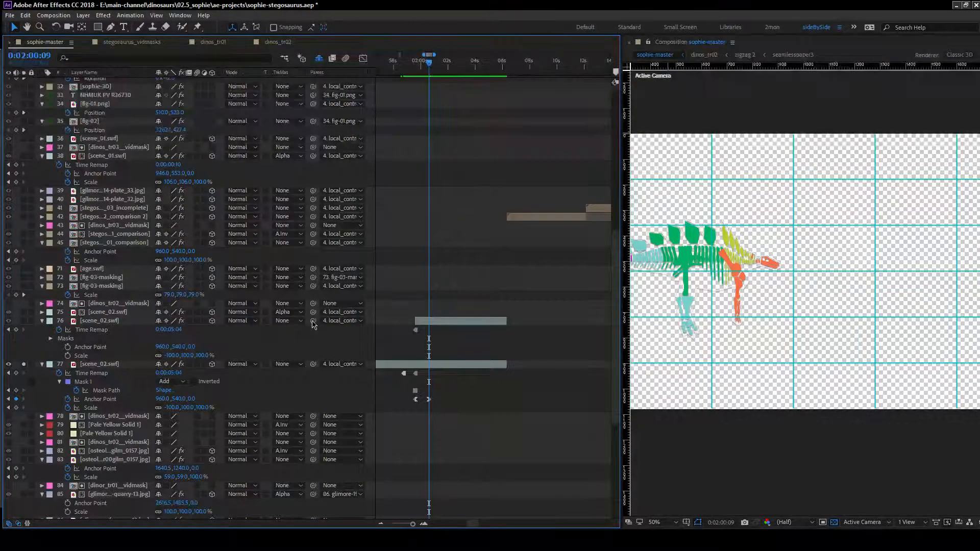
Parent the shorter scene_02.swf layer to the full-length one and keyframe its Anchor Point X from 1675 at 0:01:59:09 to 960 at 0:02:00:09, easing in.
{"action": "left_click_drag", "start_coordinate": [312, 320], "coordinate": [88, 365]}
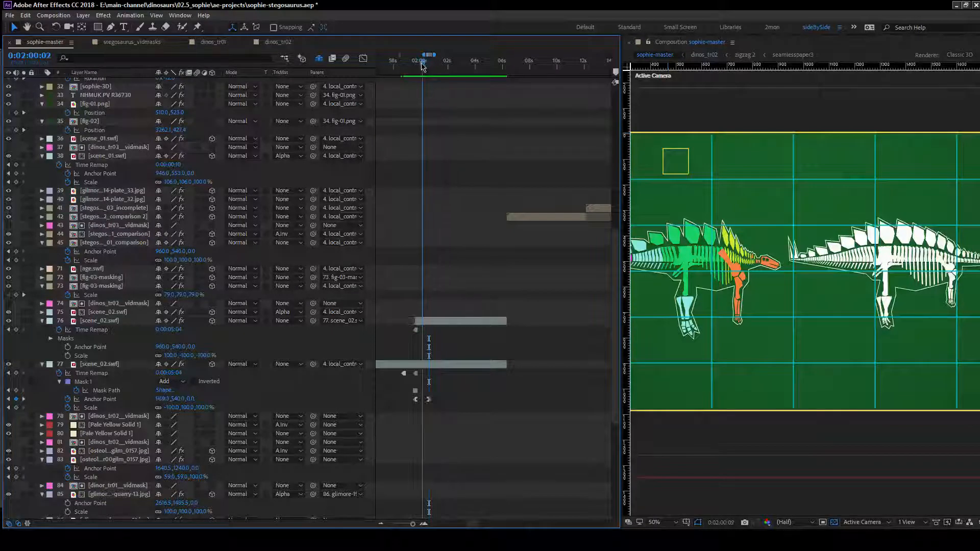
{"action": "left_click", "coordinate": [68, 347]}
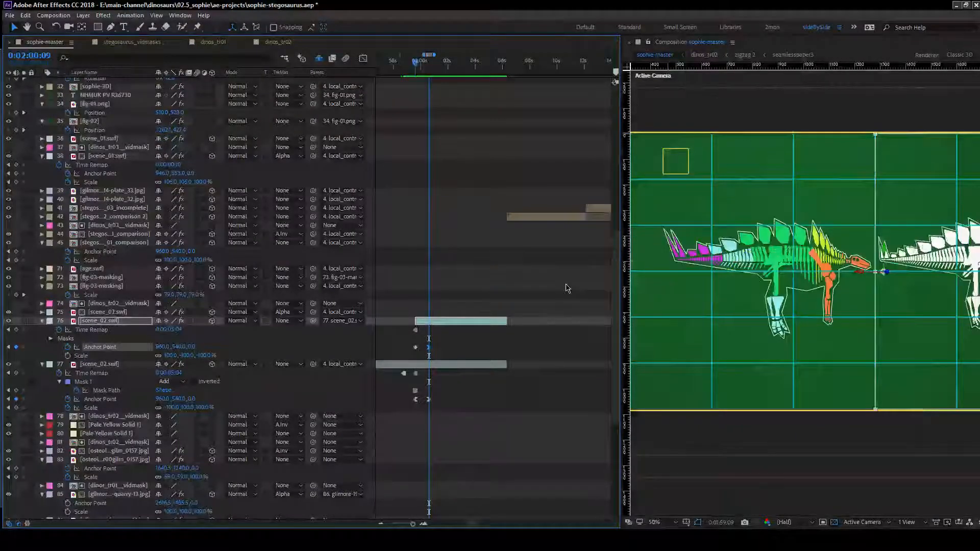
{"action": "left_click_drag", "start_coordinate": [161, 347], "coordinate": [534, 361]}
{"action": "key", "text": "comma"}
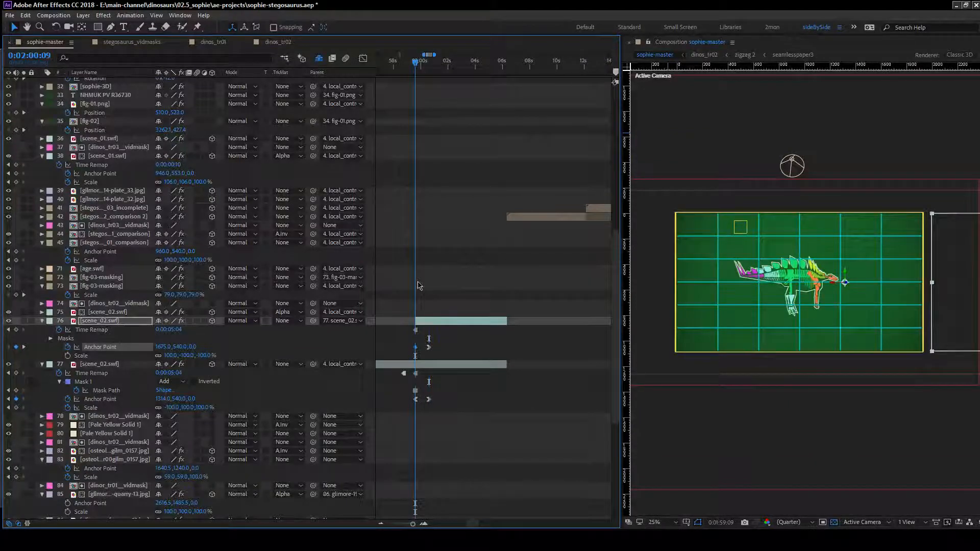
Preview both skeletons sliding into place within a short work area ending at 0:02:01:03.
{"action": "mouse_move", "coordinate": [416, 63]}
{"action": "left_mouse_down"}
{"action": "mouse_move", "coordinate": [431, 66]}
{"action": "mouse_move", "coordinate": [418, 67]}
{"action": "left_mouse_up"}
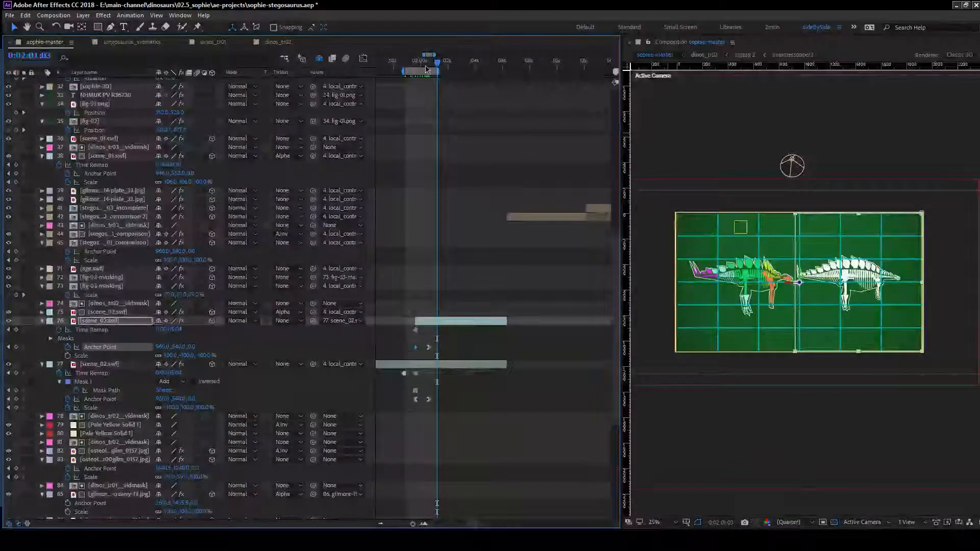
{"action": "key", "text": "space"}
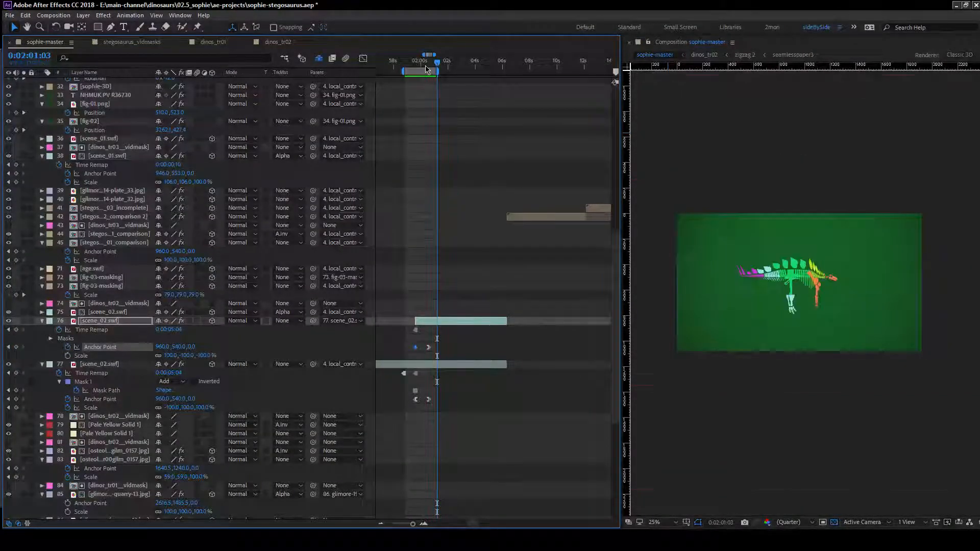
{"action": "key", "text": "space"}
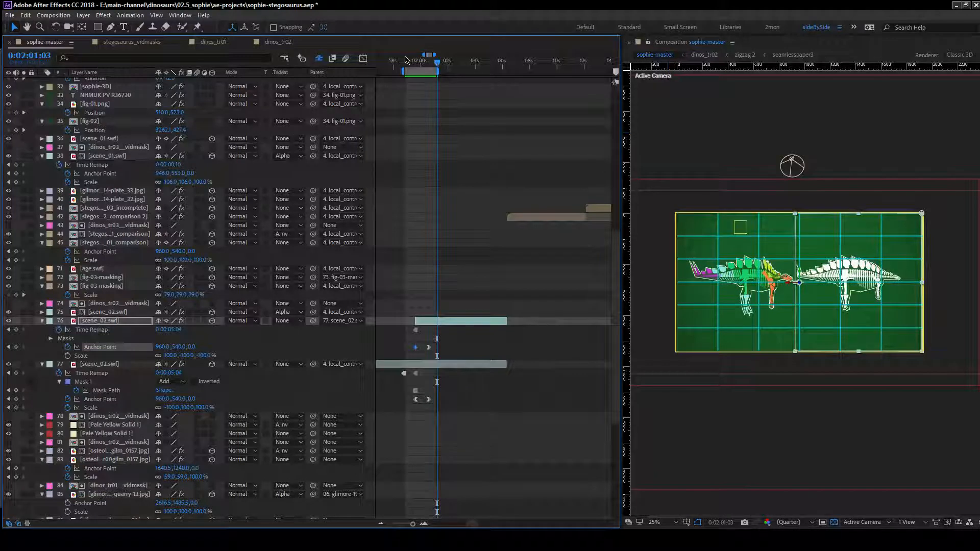
{"action": "left_click", "coordinate": [416, 60]}
Start Position keyframing on the full-length scene_02.swf layer at 0:02:06:04, the last frame before the five-dinosaur comparison.
{"action": "left_click_drag", "start_coordinate": [474, 524], "coordinate": [474, 524]}
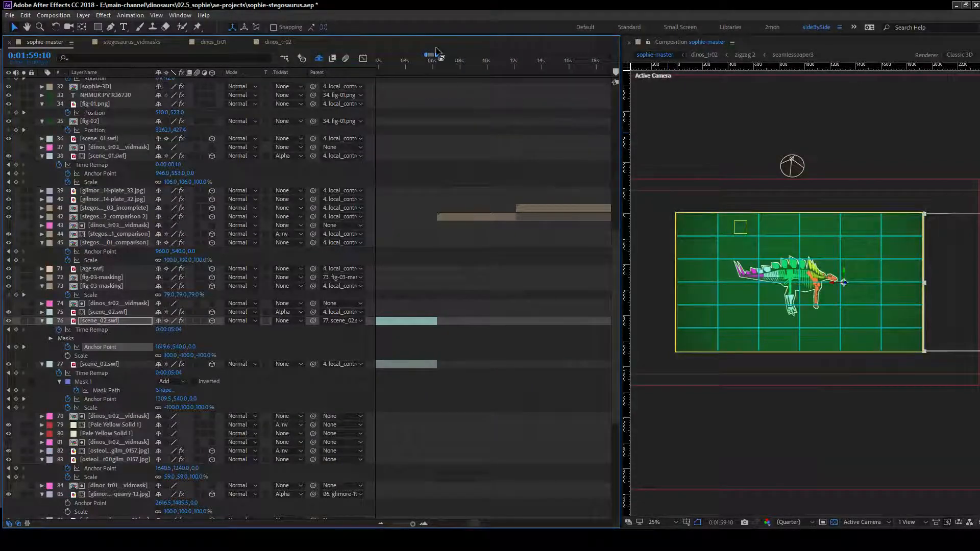
{"action": "left_click", "coordinate": [442, 64]}
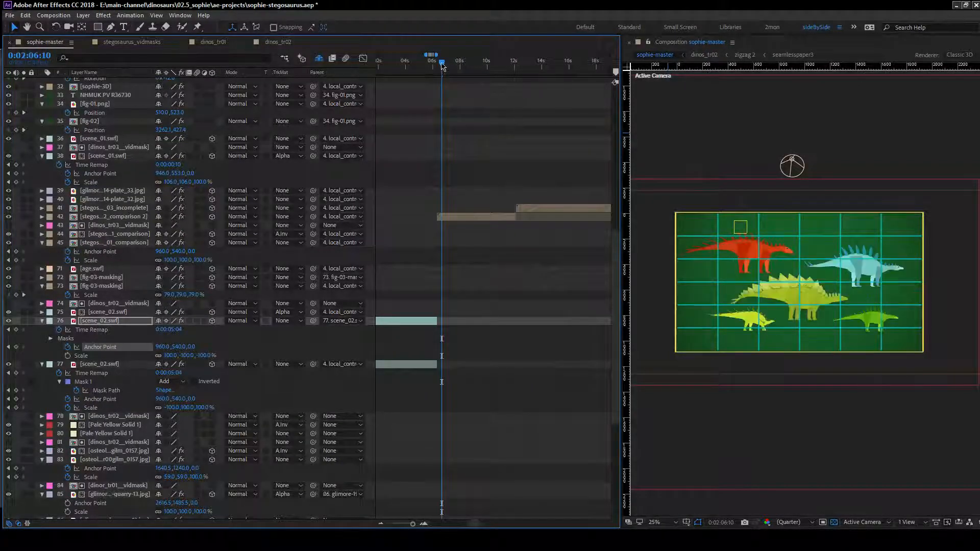
{"action": "left_click_drag", "start_coordinate": [442, 71], "coordinate": [438, 66]}
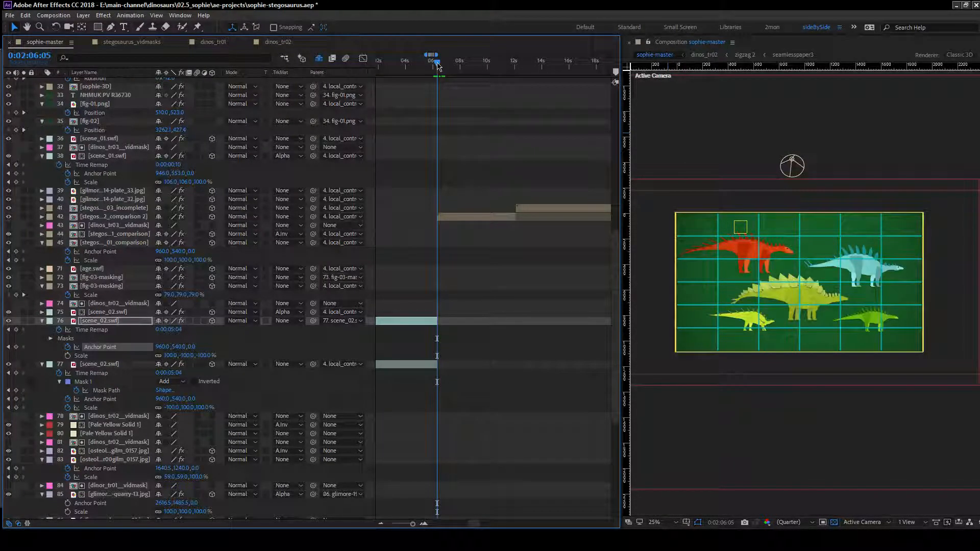
{"action": "left_click", "coordinate": [486, 280]}
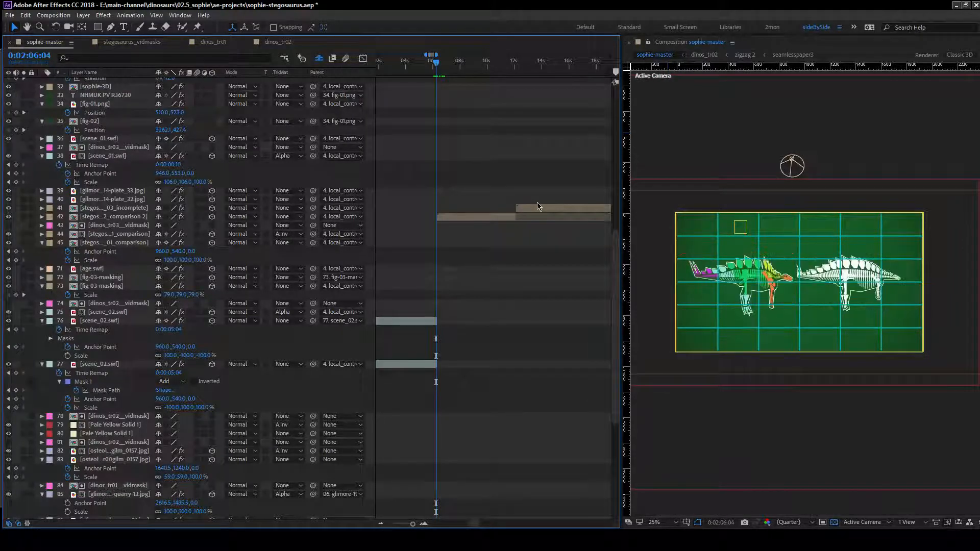
{"action": "key", "text": "Page_Up"}
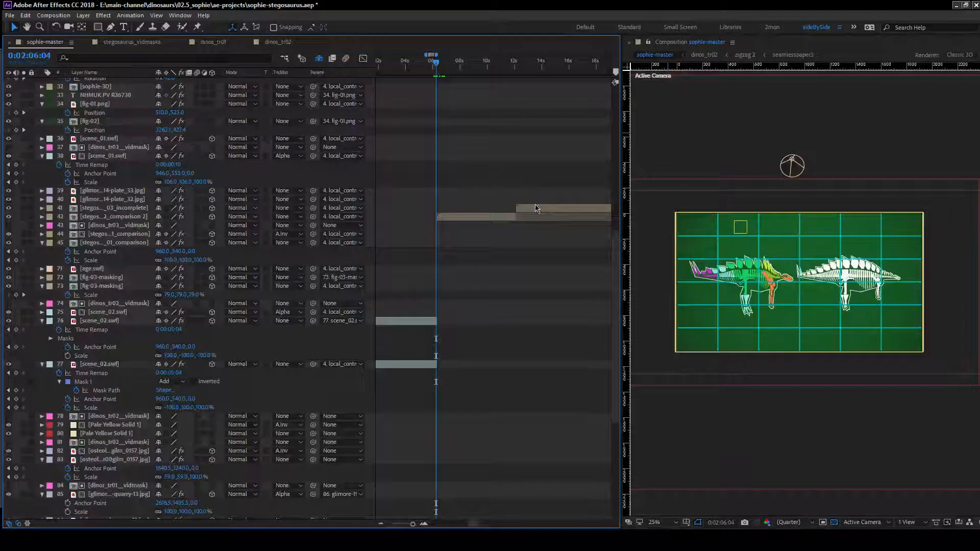
{"action": "left_click", "coordinate": [113, 365]}
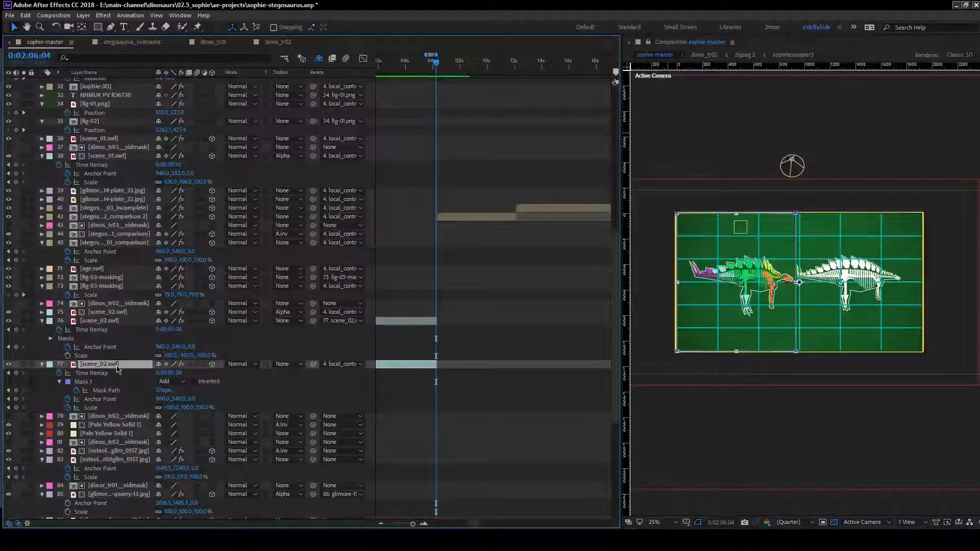
{"action": "key", "text": "shift+p"}
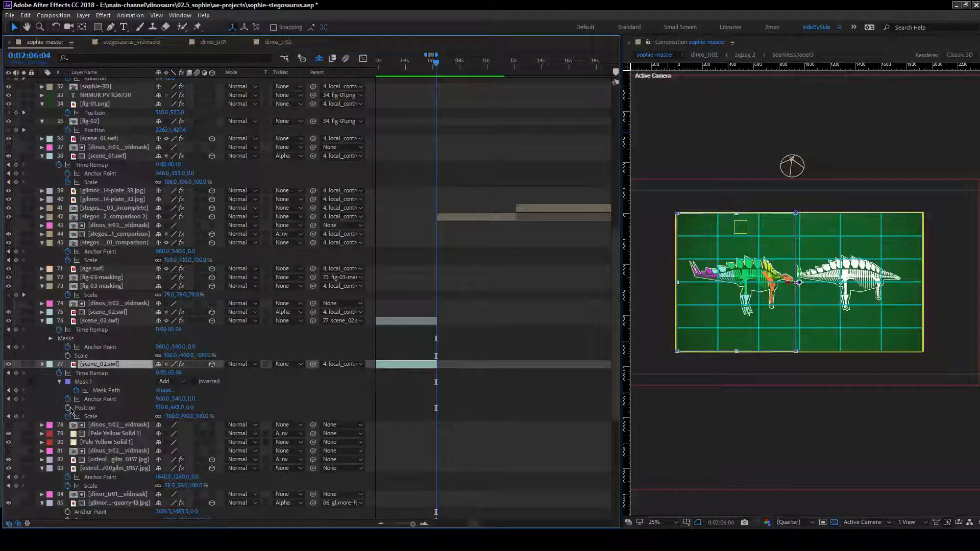
{"action": "left_click", "coordinate": [68, 407]}
Add a matching Position keyframe to the full-length scene_02.swf layer at 0:02:05:13.
{"action": "key", "text": "shift+Page_Up"}
{"action": "key", "text": "shift+Page_Up"}
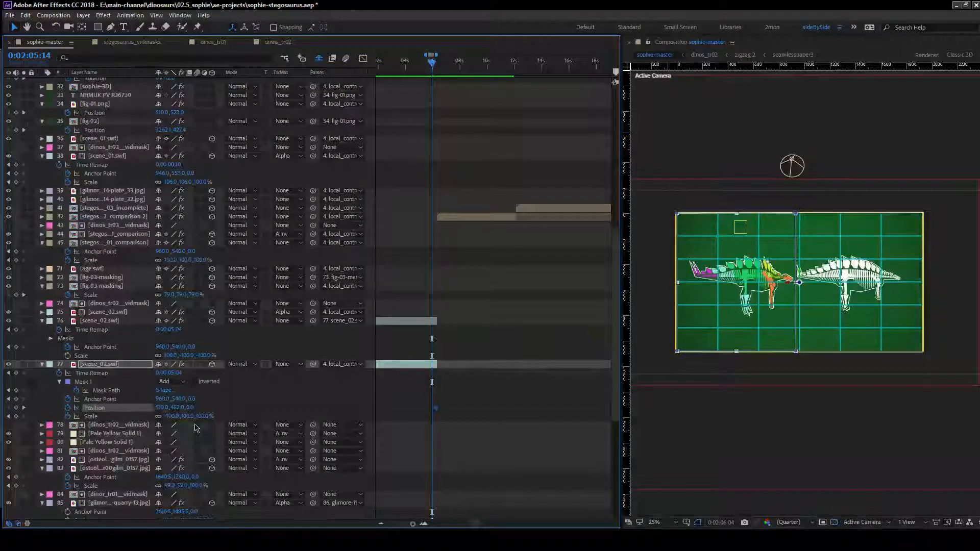
{"action": "key", "text": "Page_Up"}
{"action": "key", "text": "ctrl+v"}
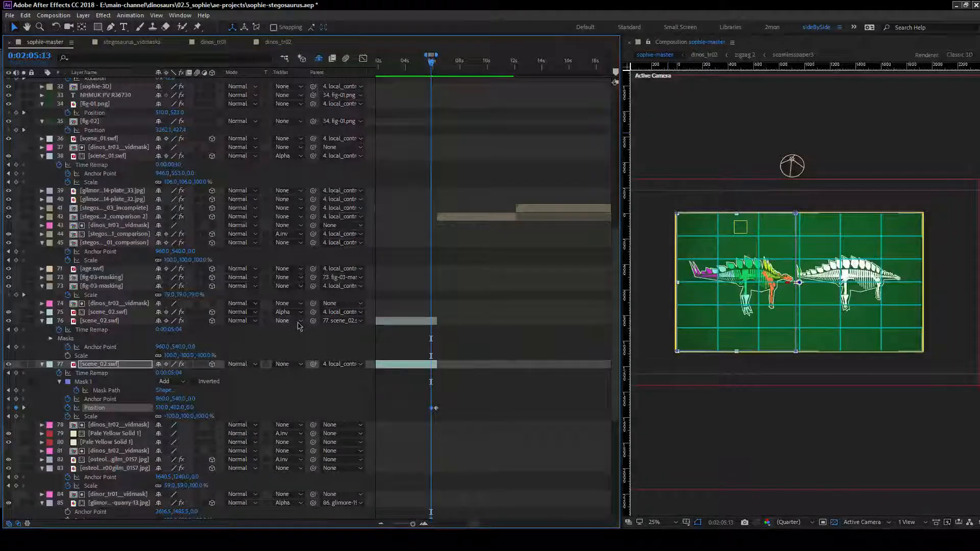
Move the later Position keyframe of the full-length scene_02.swf layer to 0:02:06:08 and ease it.
{"action": "left_click", "coordinate": [436, 64]}
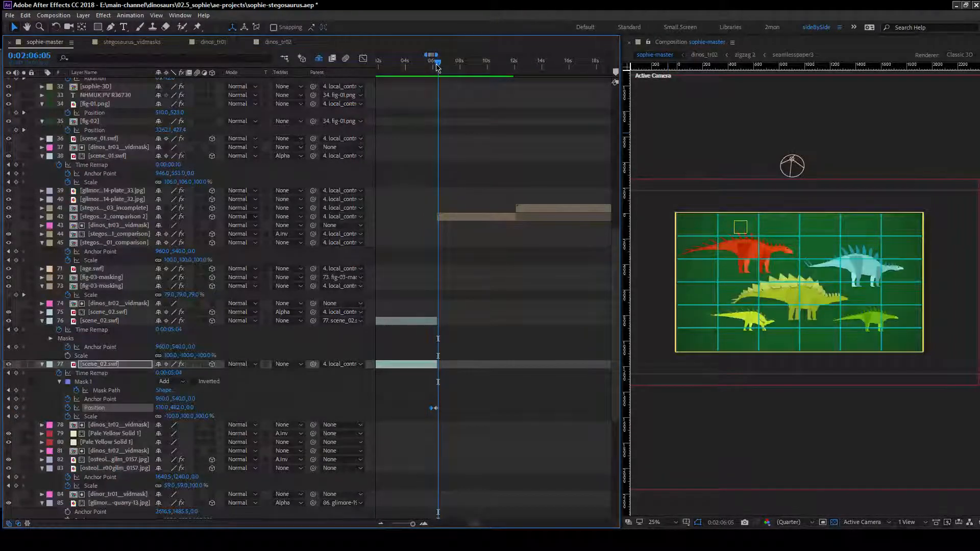
{"action": "left_click_drag", "start_coordinate": [436, 65], "coordinate": [439, 65]}
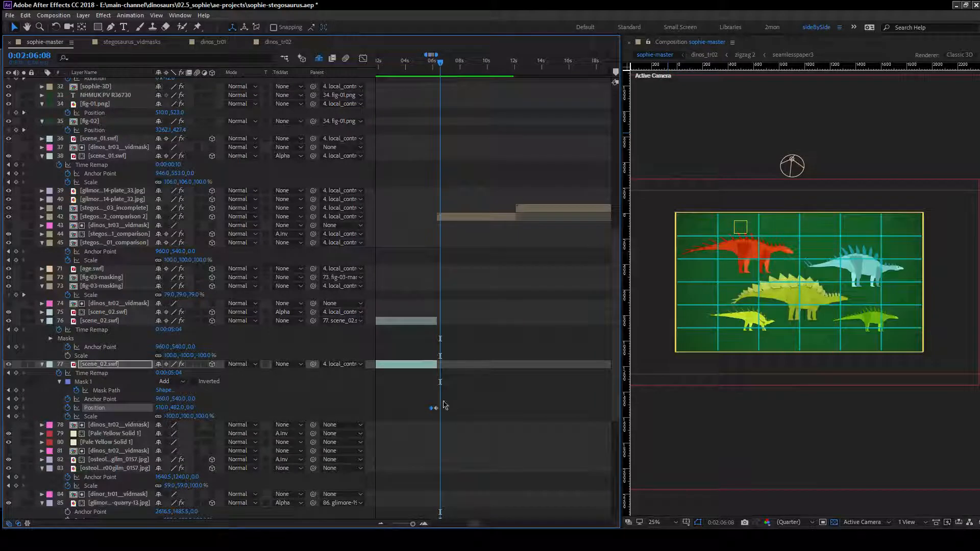
{"action": "left_click_drag", "start_coordinate": [436, 408], "coordinate": [440, 409]}
{"action": "left_click", "coordinate": [433, 412]}
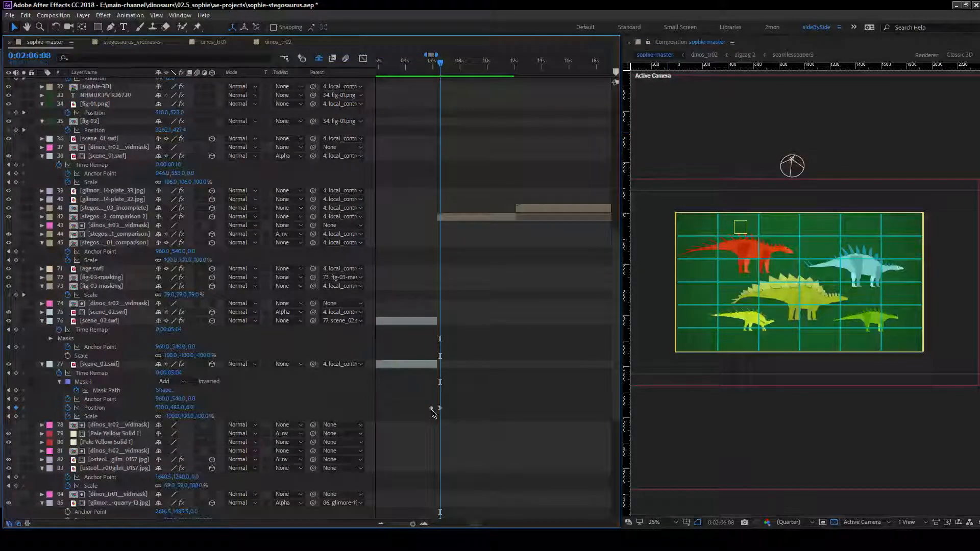
Offset the Y position of the masked scene_02.swf layer by +1080 at its 2:06:08 keyframe.
{"action": "left_click", "coordinate": [431, 409]}
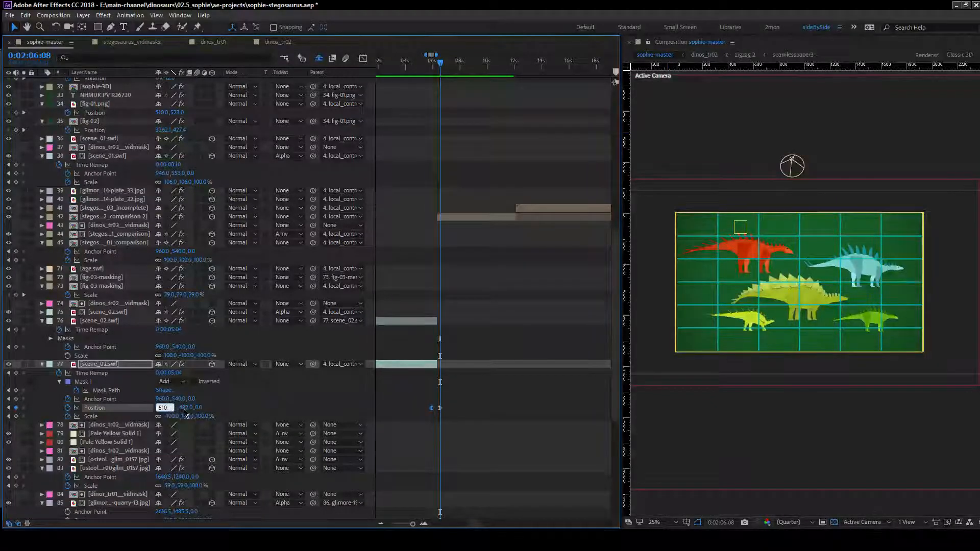
{"action": "left_click", "coordinate": [178, 407]}
{"action": "type", "text": "+1080"}
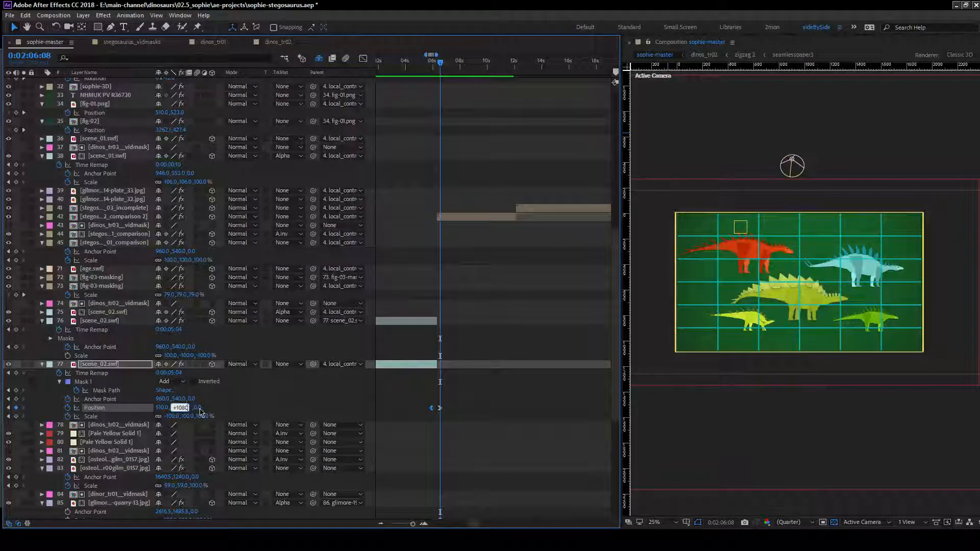
{"action": "key", "text": "Return"}
Slip the source footage of the stegos...2_comparison 2 layer that starts at 2:06:05, exposing material before its in point.
{"action": "left_click", "coordinate": [436, 67]}
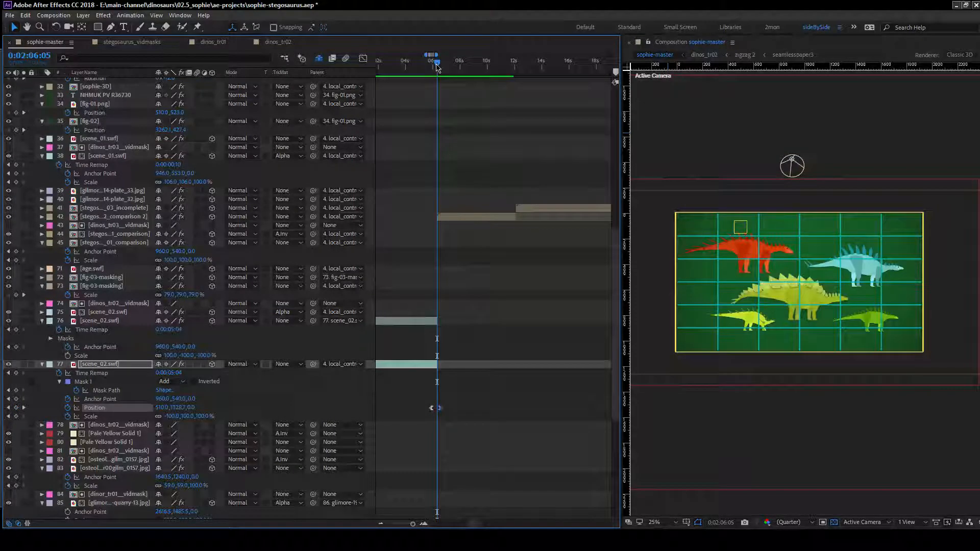
{"action": "left_click", "coordinate": [493, 217]}
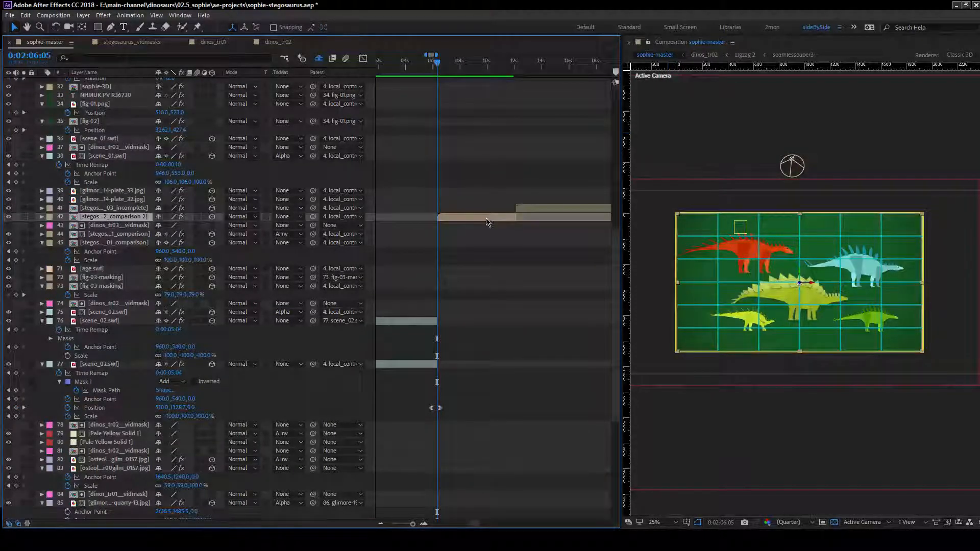
{"action": "left_click_drag", "start_coordinate": [494, 215], "coordinate": [477, 217]}
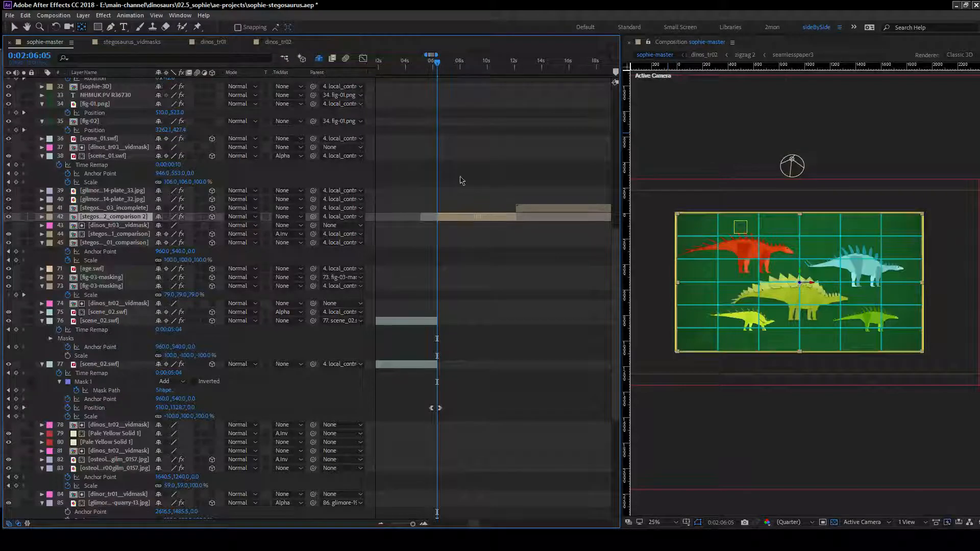
Remove the opacity keyframes at 2:06:05 from the six stegosaurus body-part layers.
{"action": "scroll", "coordinate": [504, 311], "scroll_direction": "down", "scroll_amount": 1}
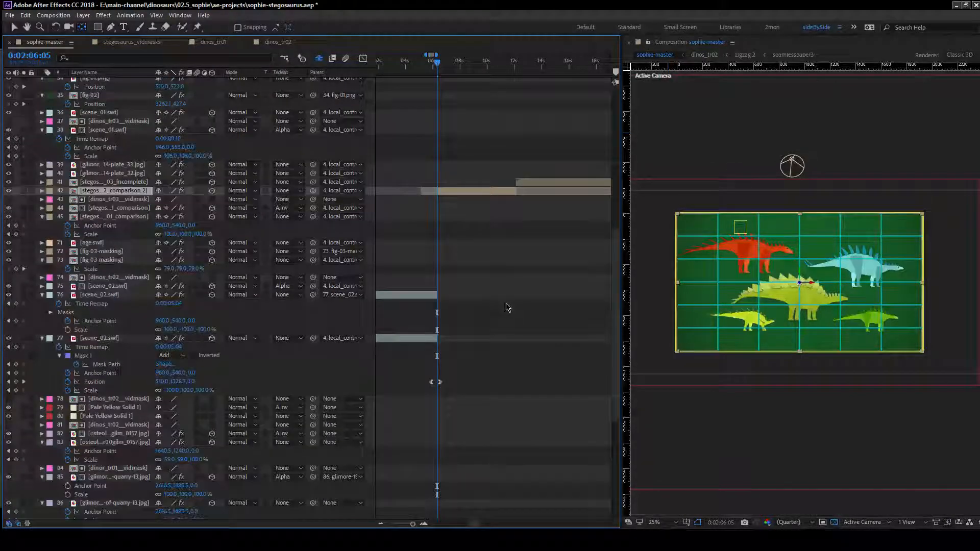
{"action": "scroll", "coordinate": [507, 306], "scroll_direction": "down", "scroll_amount": 5}
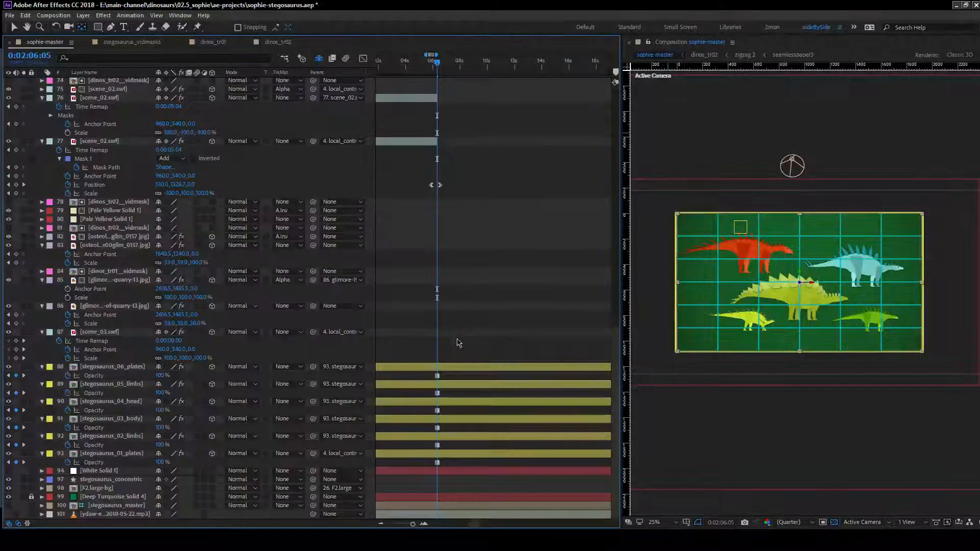
{"action": "key", "text": "j"}
{"action": "left_click_drag", "start_coordinate": [450, 374], "coordinate": [435, 470]}
{"action": "key", "text": "Delete"}
Extend the stegos...2_comparison 2 layer's in point to 2:05:13 and add a Position keyframe there.
{"action": "scroll", "coordinate": [490, 344], "scroll_direction": "up", "scroll_amount": 12}
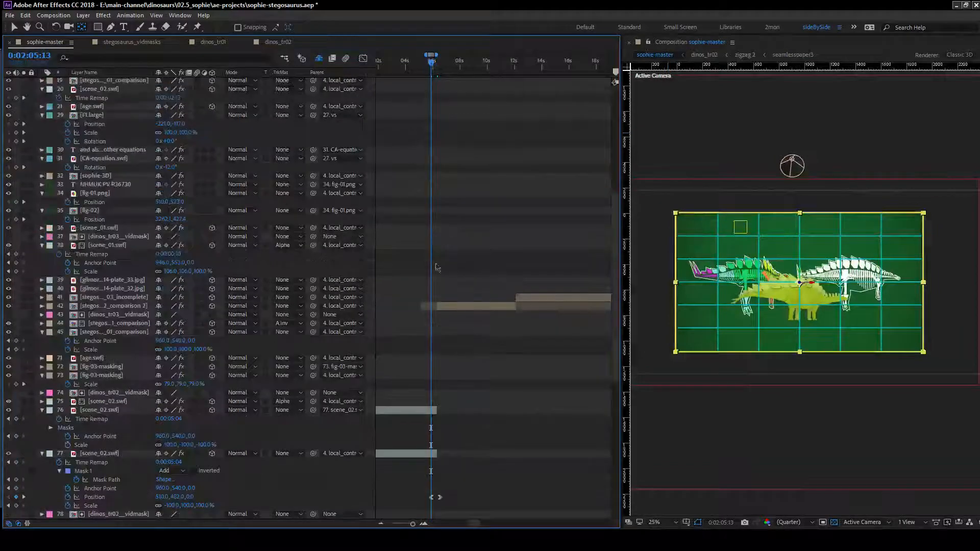
{"action": "left_click", "coordinate": [432, 306]}
{"action": "key", "text": "i"}
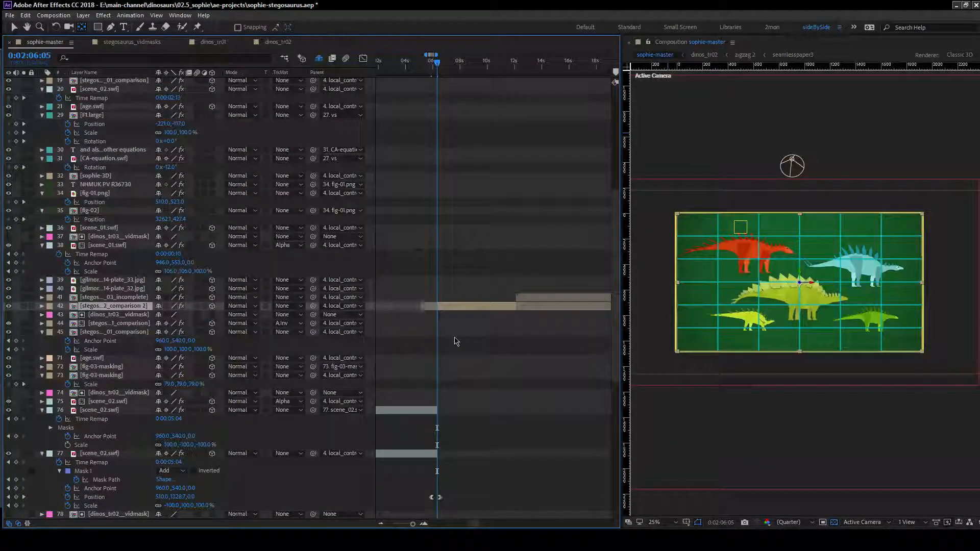
{"action": "key", "text": "j"}
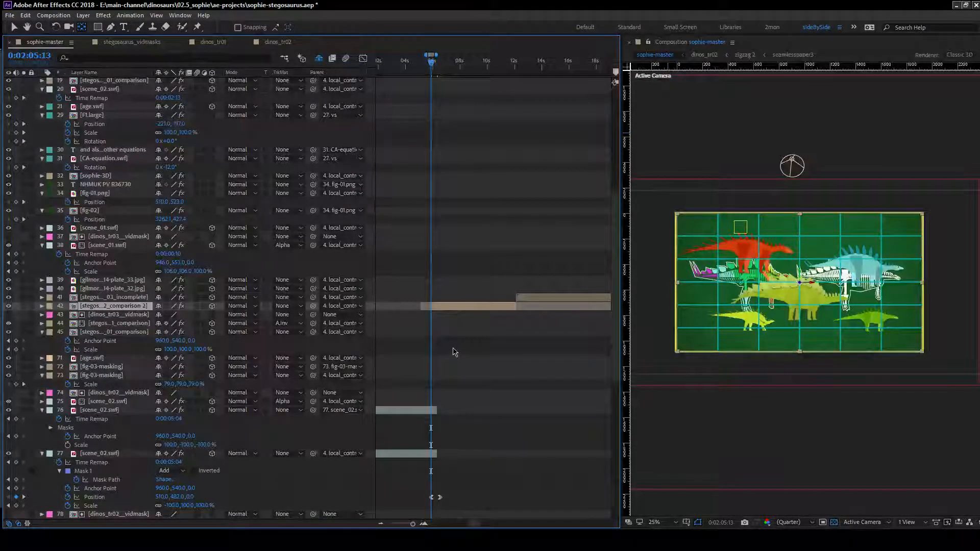
{"action": "key", "text": "p"}
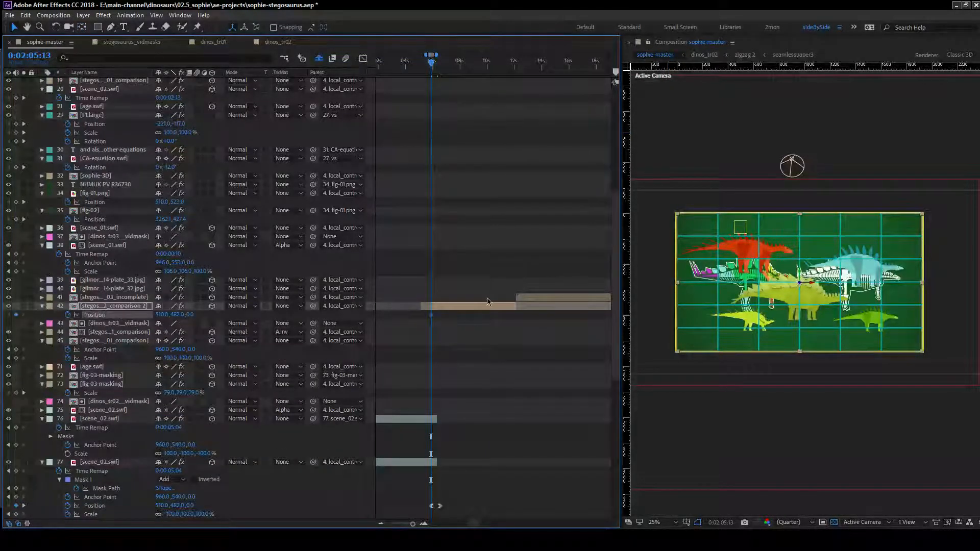
{"action": "left_click", "coordinate": [179, 314]}
{"action": "type", "text": "-598"}
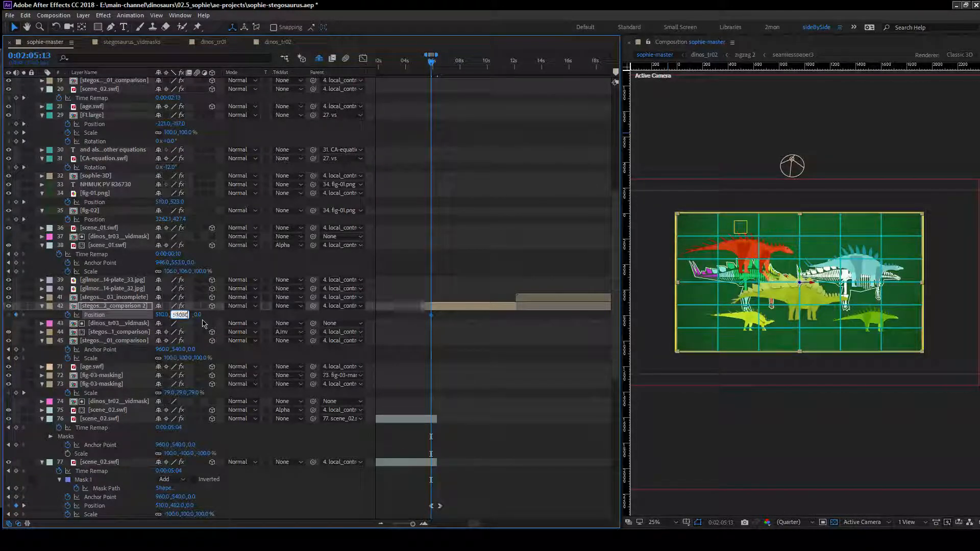
{"action": "key", "text": "Return"}
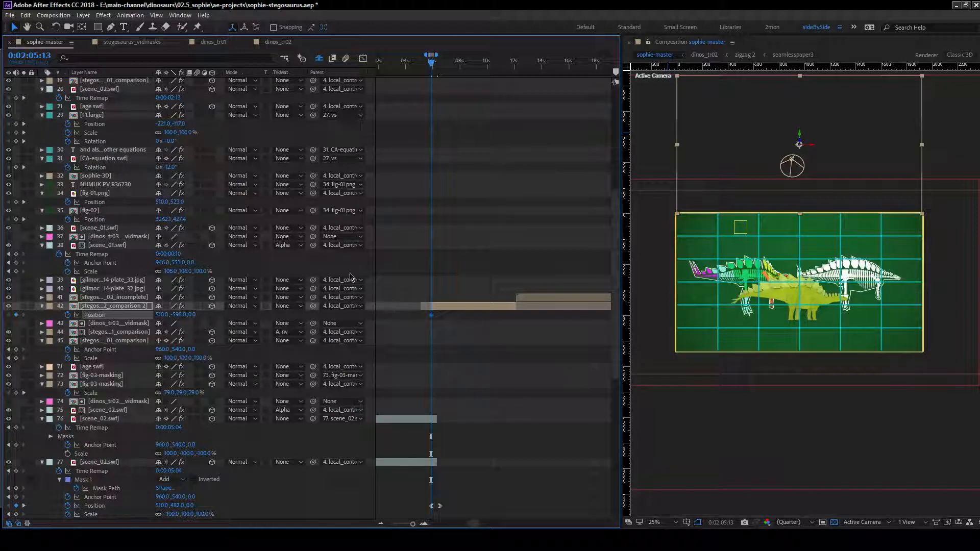
{"action": "key", "text": "ctrl+z"}
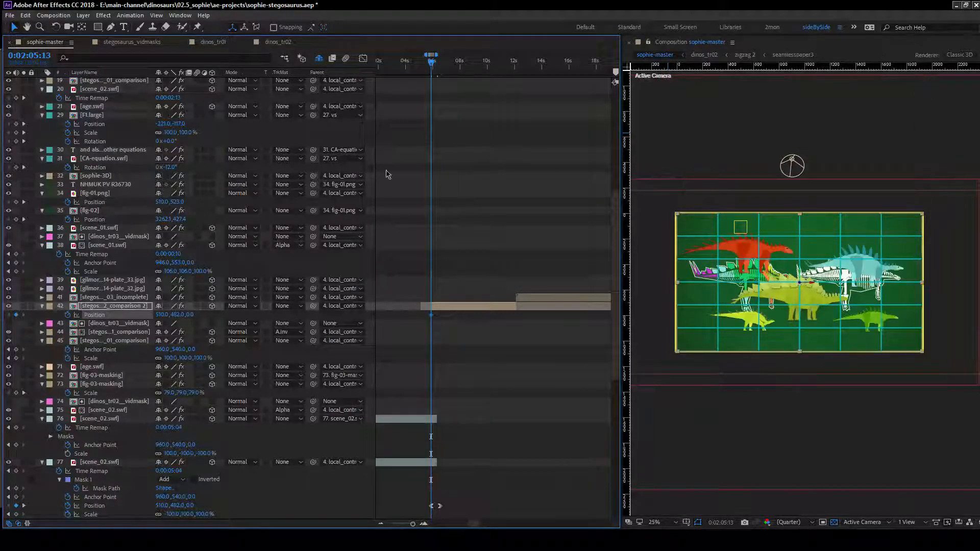
Keyframe the stegos...2_comparison 2 layer's Position at 2:06:08, and set its Y position to -598 at 2:05:13.
{"action": "key", "text": "shift+Page_Down"}
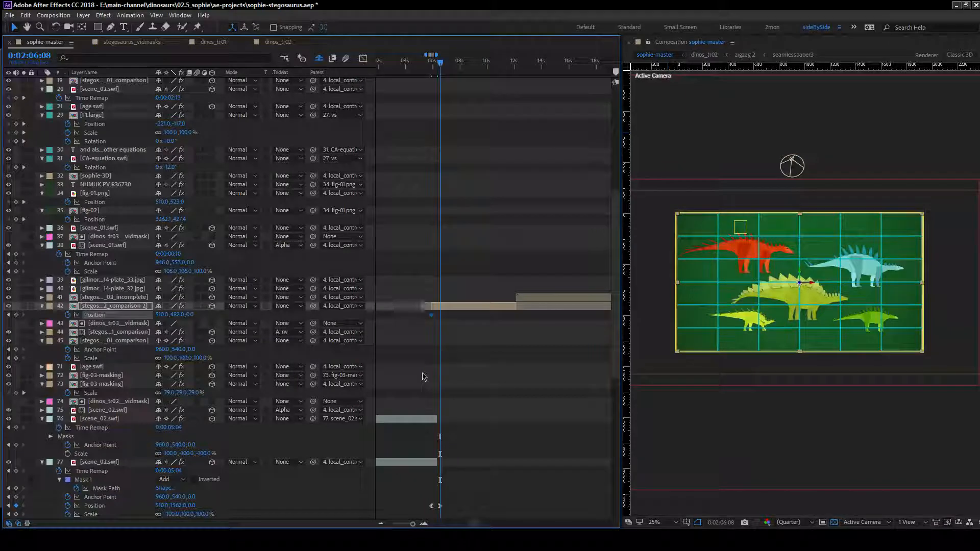
{"action": "key", "text": "alt+shift+p"}
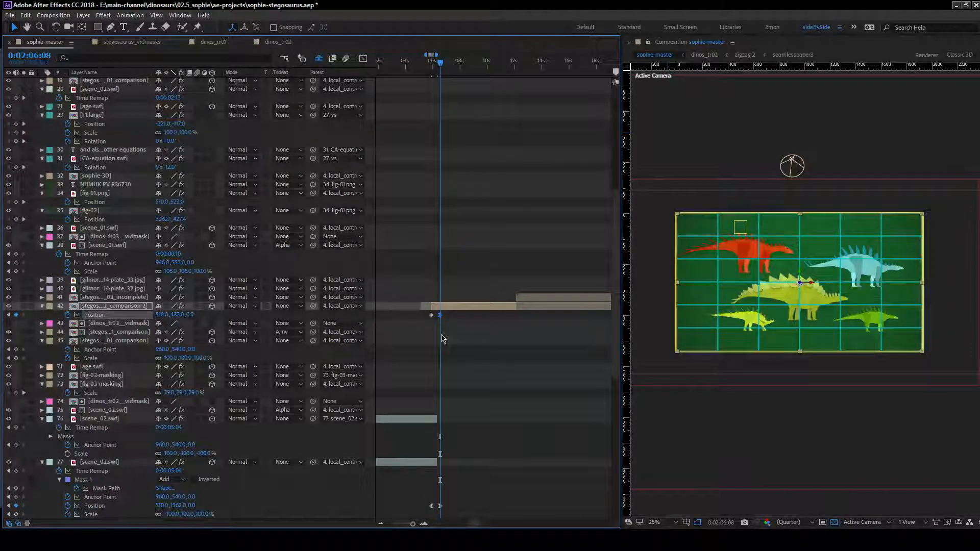
{"action": "left_click_drag", "start_coordinate": [440, 67], "coordinate": [433, 70]}
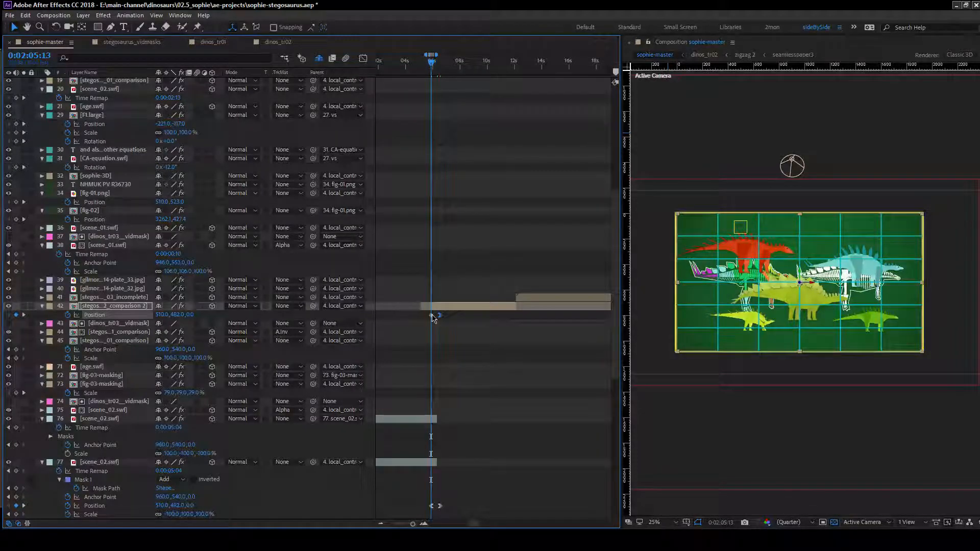
{"action": "left_click", "coordinate": [179, 315]}
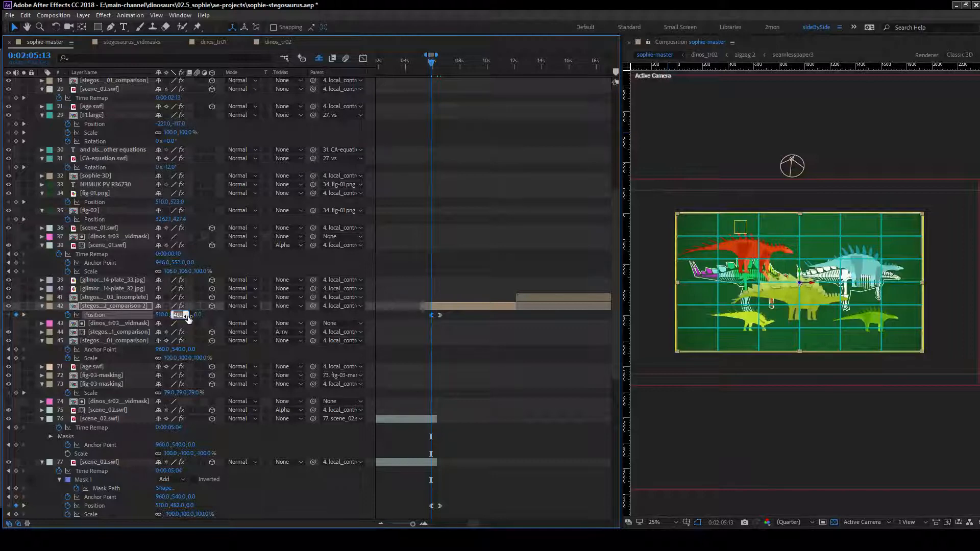
{"action": "type", "text": "-598"}
{"action": "key", "text": "Return"}
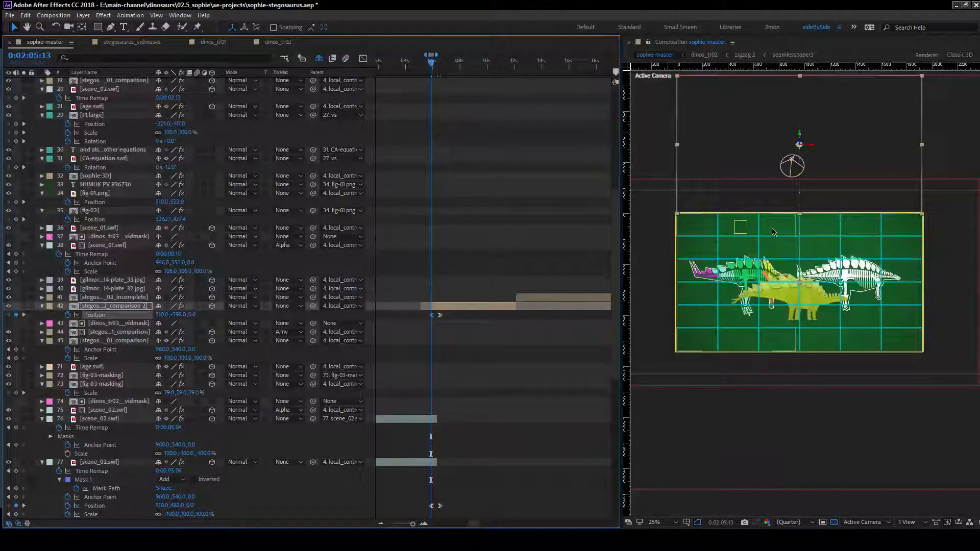
Reveal the shy precomp_controls layer and add a Position keyframe to it at 2:05:13.
{"action": "scroll", "coordinate": [439, 296], "scroll_direction": "up", "scroll_amount": 10}
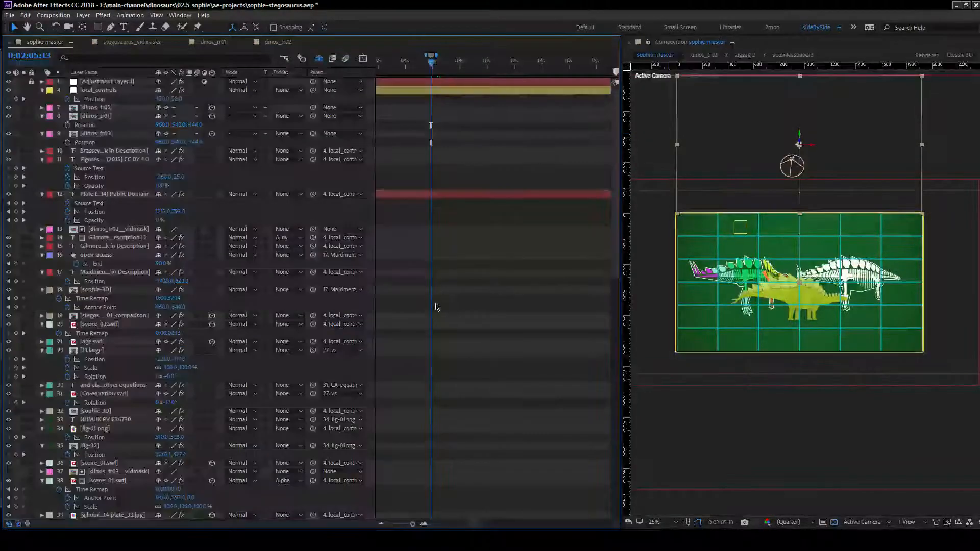
{"action": "left_click", "coordinate": [111, 91]}
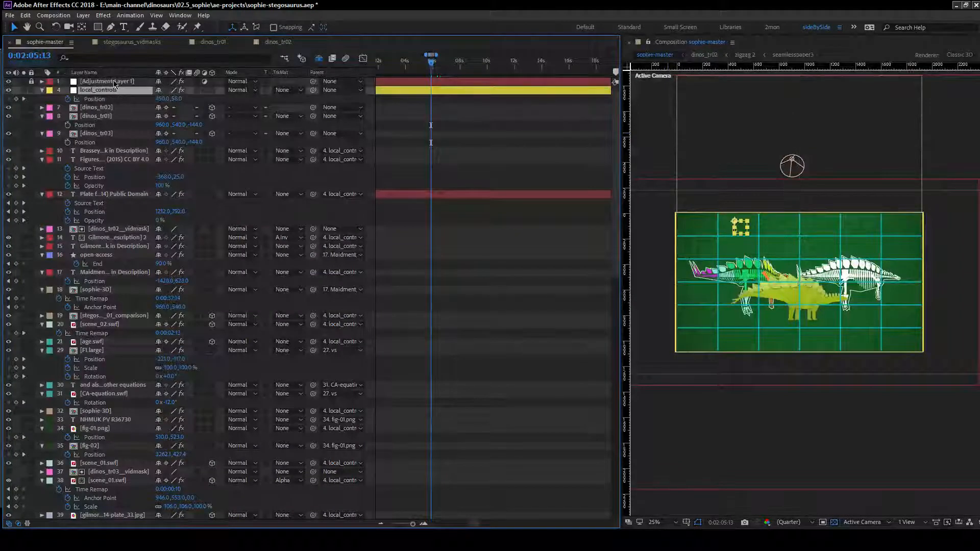
{"action": "left_click", "coordinate": [317, 58]}
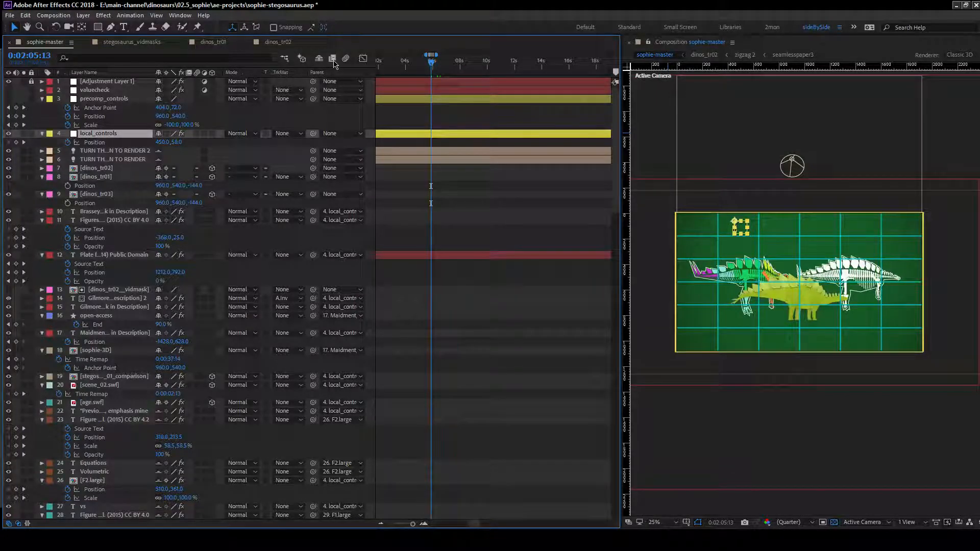
{"action": "left_click", "coordinate": [318, 59]}
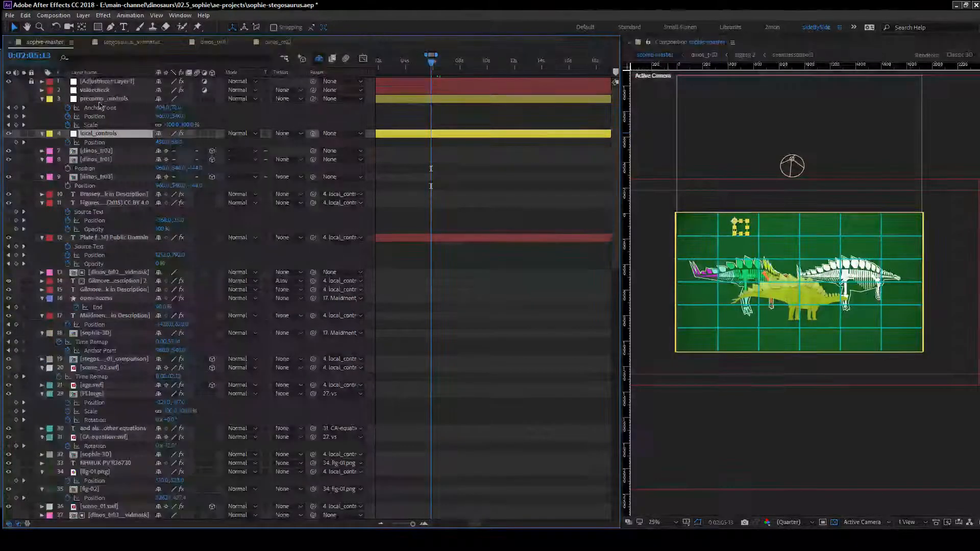
{"action": "left_click", "coordinate": [17, 117]}
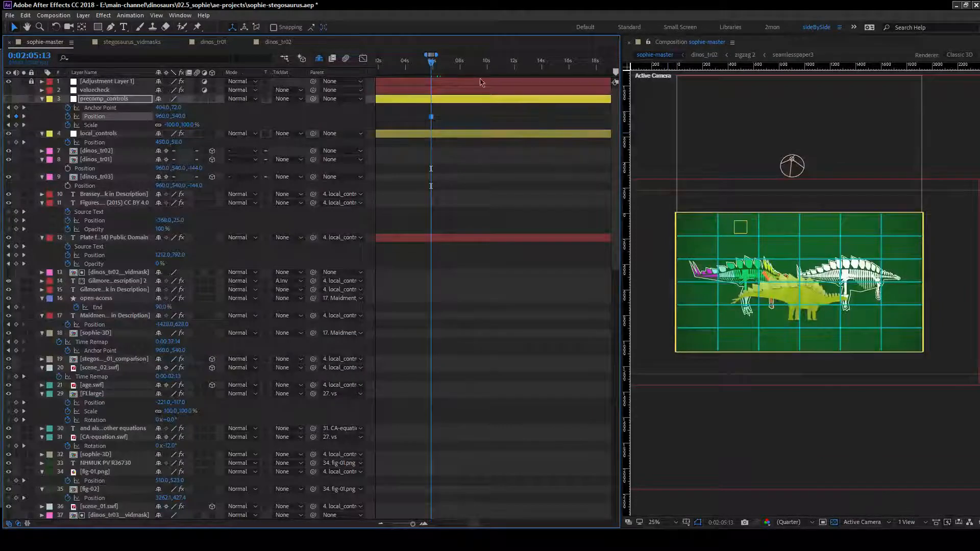
Add a precomp_controls Position keyframe at 2:06:08 and ease the motion between it and the 2:05:13 keyframe.
{"action": "scroll", "coordinate": [462, 280], "scroll_direction": "down", "scroll_amount": 5}
{"action": "key", "text": "space"}
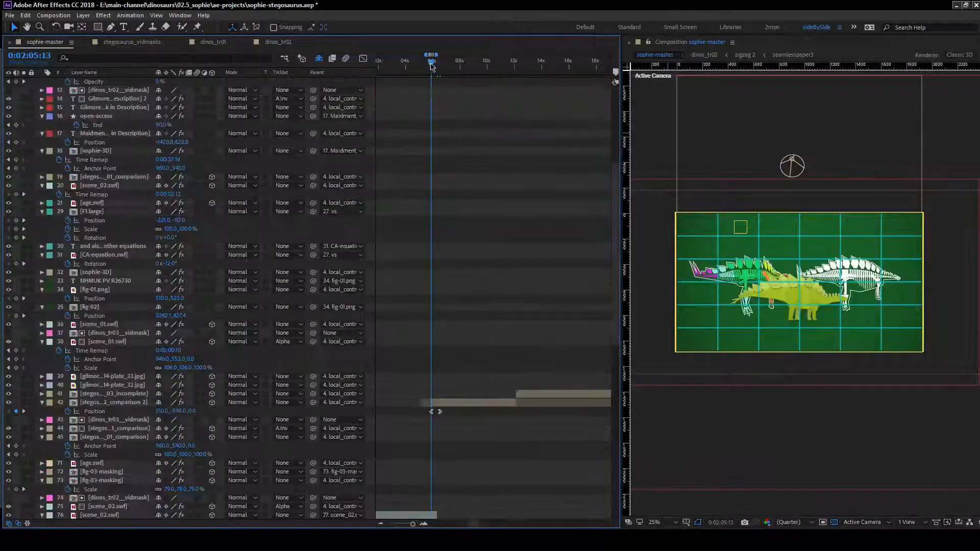
{"action": "scroll", "coordinate": [453, 252], "scroll_direction": "up", "scroll_amount": 1}
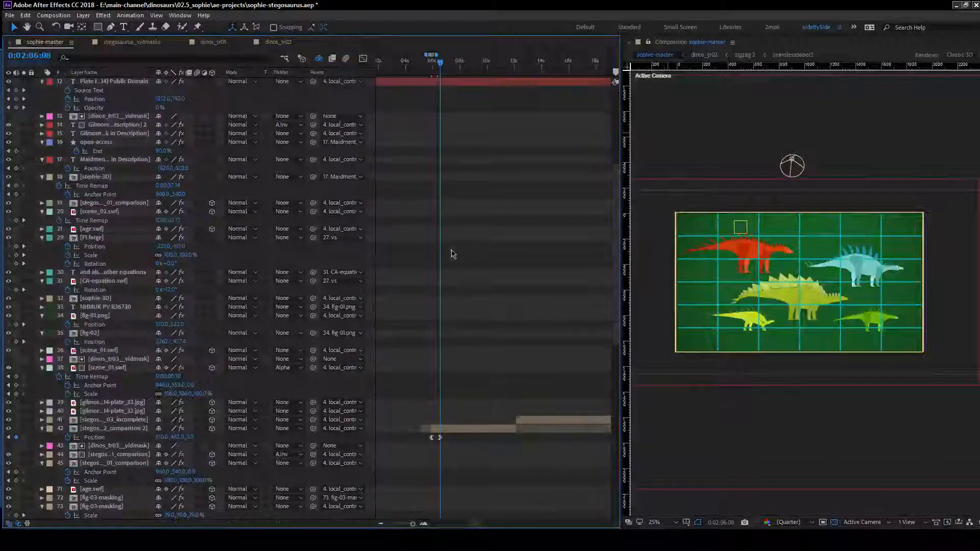
{"action": "scroll", "coordinate": [452, 253], "scroll_direction": "up", "scroll_amount": 5}
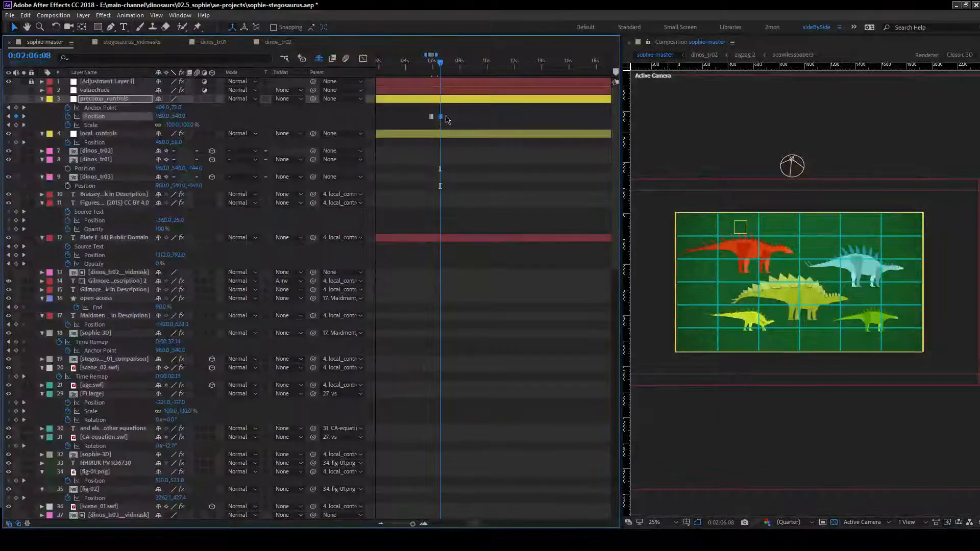
{"action": "left_click", "coordinate": [440, 117]}
{"action": "left_click", "coordinate": [431, 117]}
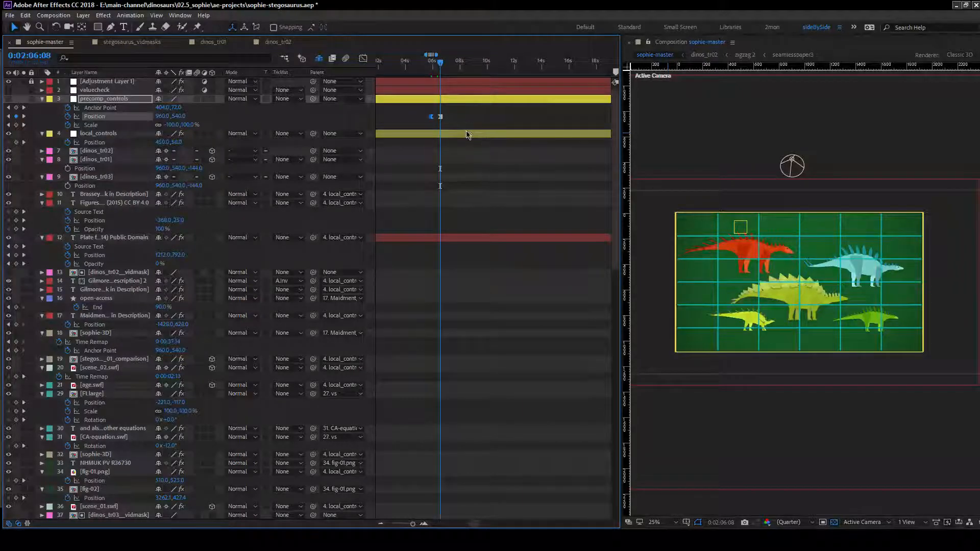
Set the precomp_controls Y position to -540 at 2:05:13 and preview the vertical transition up to 2:06:03.
{"action": "key", "text": "j"}
{"action": "left_click", "coordinate": [381, 524]}
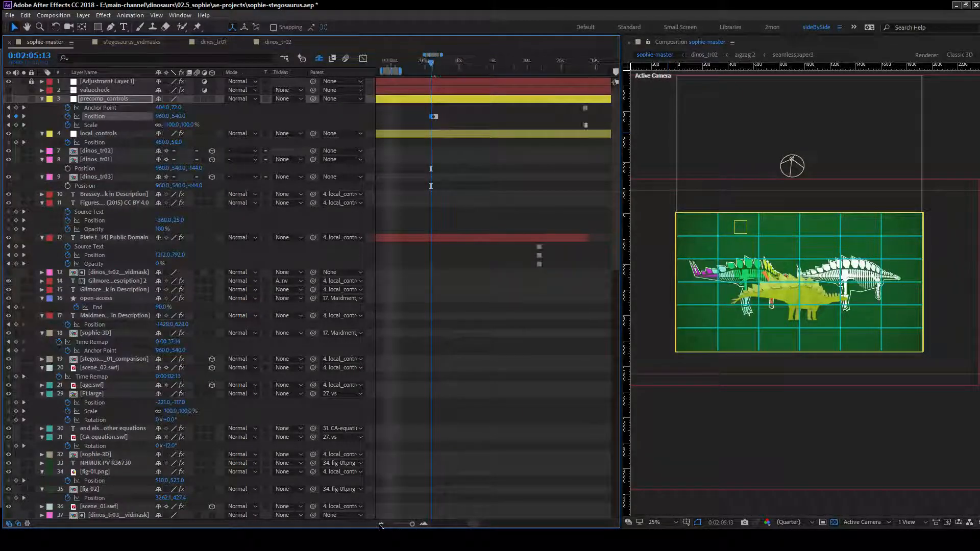
{"action": "left_click", "coordinate": [381, 524]}
{"action": "left_click", "coordinate": [381, 524]}
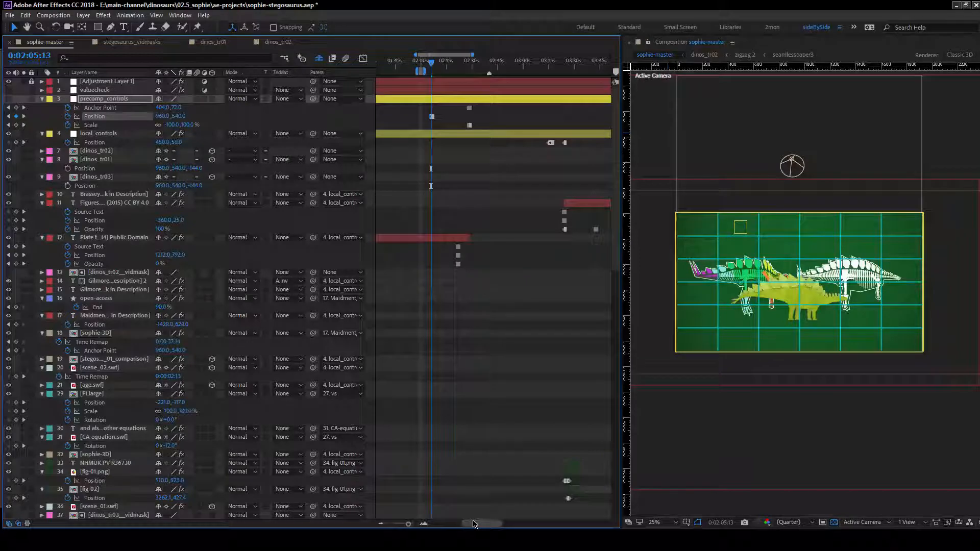
{"action": "left_click_drag", "start_coordinate": [474, 524], "coordinate": [391, 524]}
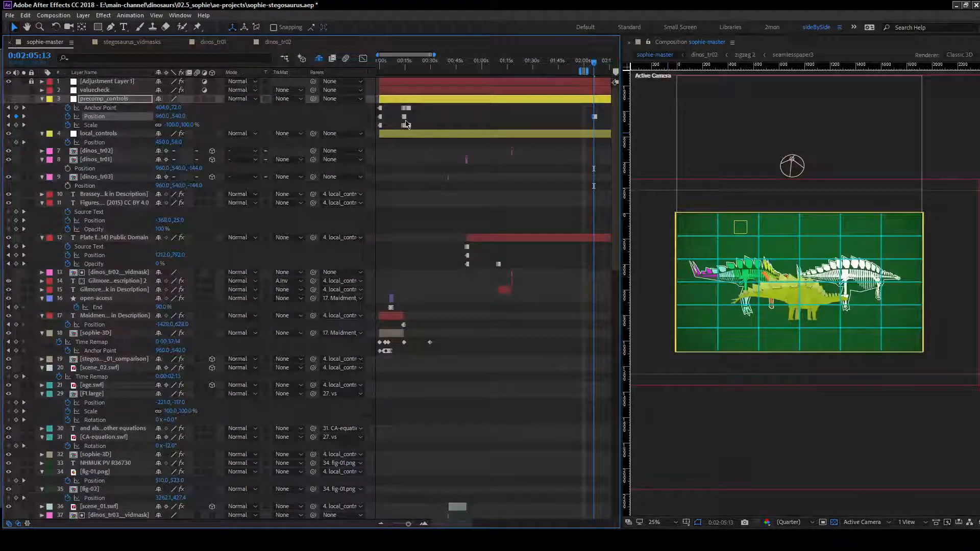
{"action": "left_click", "coordinate": [423, 524]}
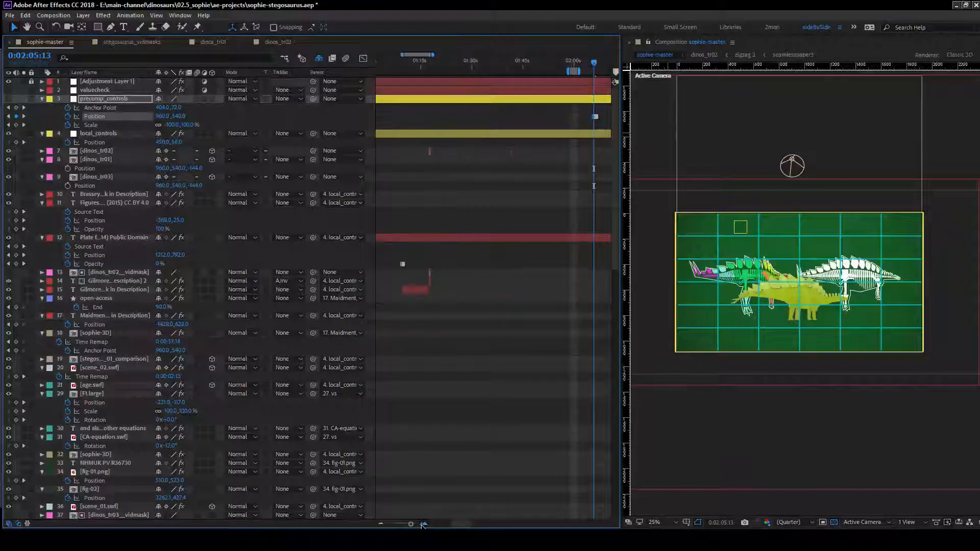
{"action": "left_click", "coordinate": [423, 524]}
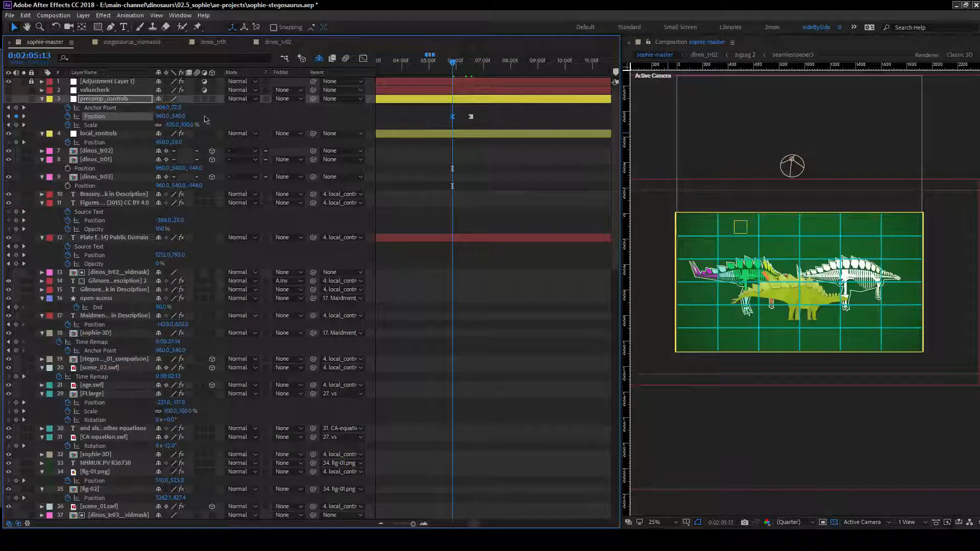
{"action": "left_click", "coordinate": [179, 116]}
{"action": "type", "text": "-540"}
{"action": "key", "text": "Return"}
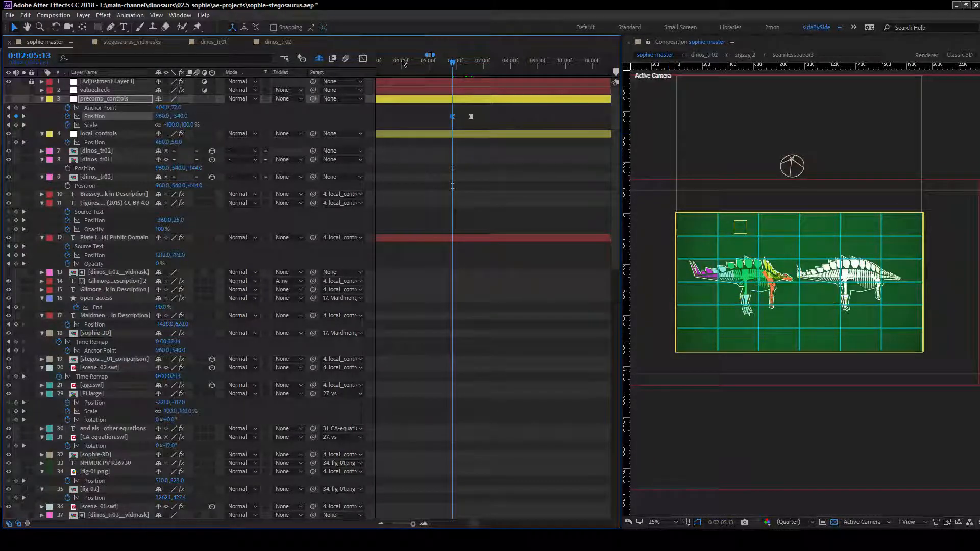
{"action": "left_click_drag", "start_coordinate": [455, 62], "coordinate": [461, 62]}
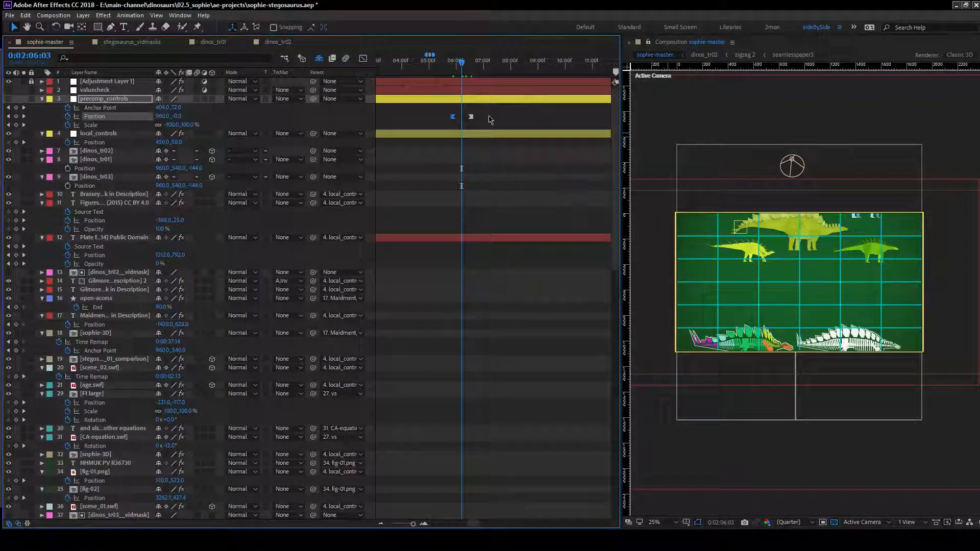
Preview the vertical slide between the two comparison scenes from 2:05:09 to 2:07:02.
{"action": "left_click", "coordinate": [446, 67]}
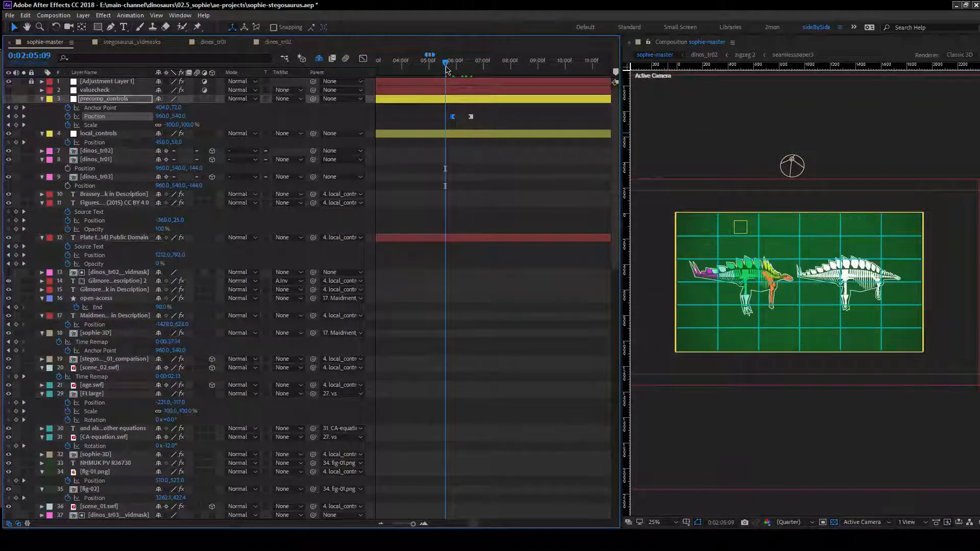
{"action": "key", "text": "space"}
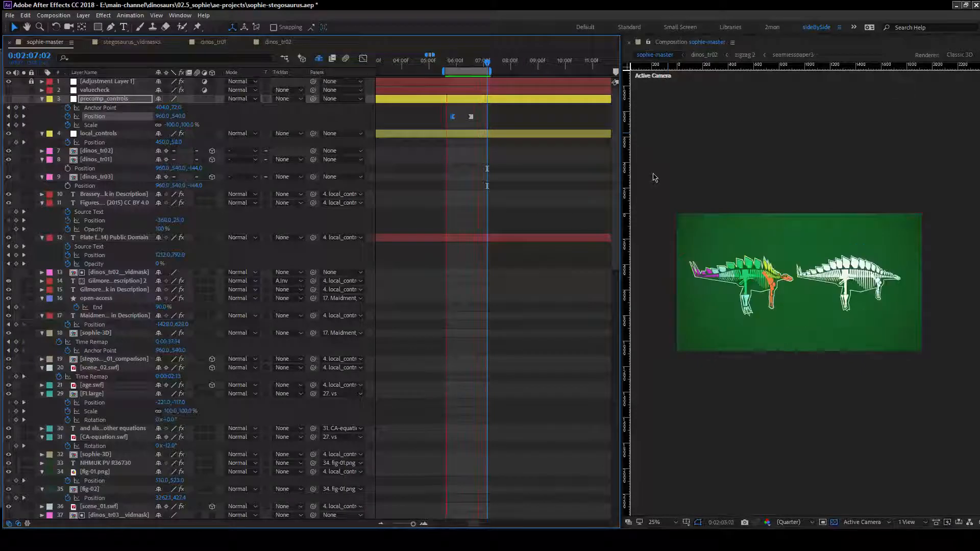
{"action": "key", "text": "space"}
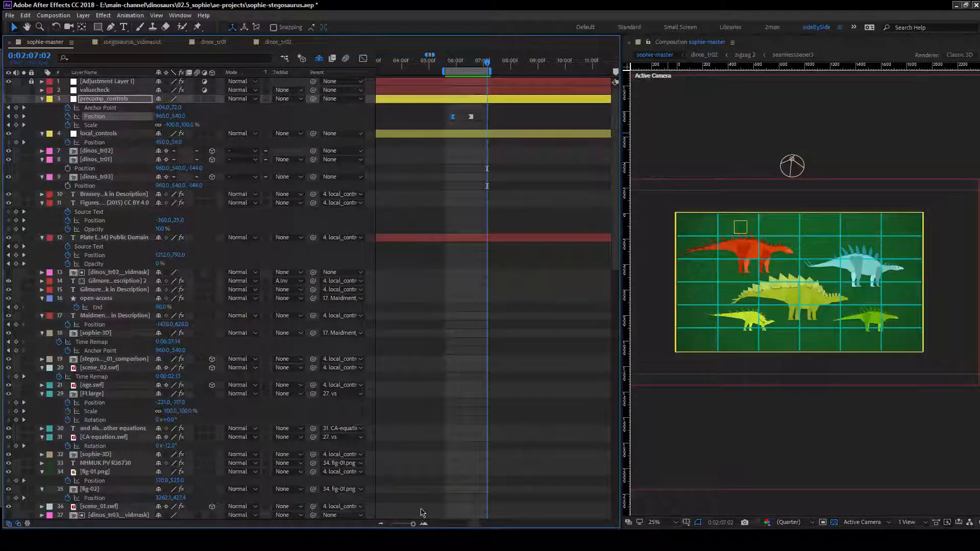
Examine the layers after the slide and the cut to the stegos..._03_incomplete scene around 2:12:04.
{"action": "key", "text": "minus"}
{"action": "key", "text": "minus"}
{"action": "scroll", "coordinate": [485, 294], "scroll_direction": "down", "scroll_amount": 5}
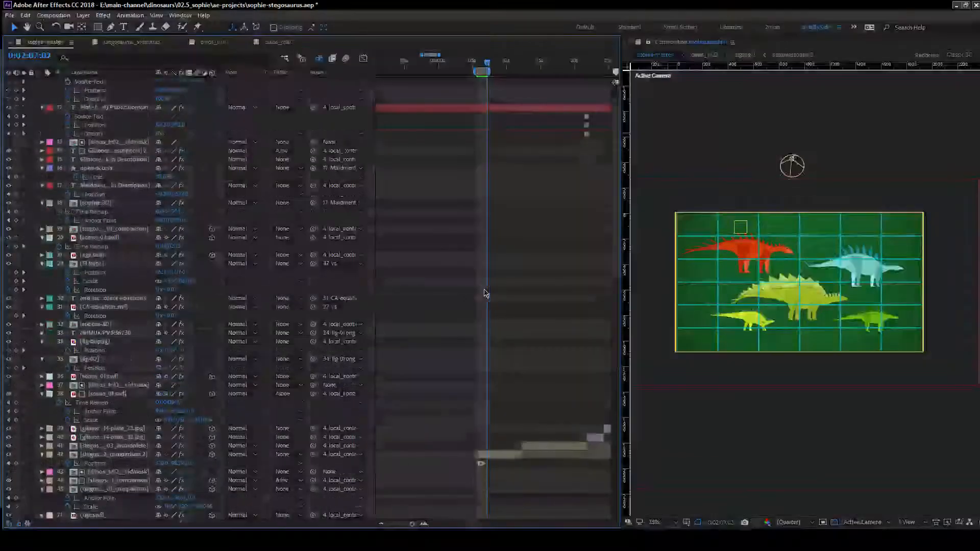
{"action": "scroll", "coordinate": [514, 264], "scroll_direction": "down", "scroll_amount": 1}
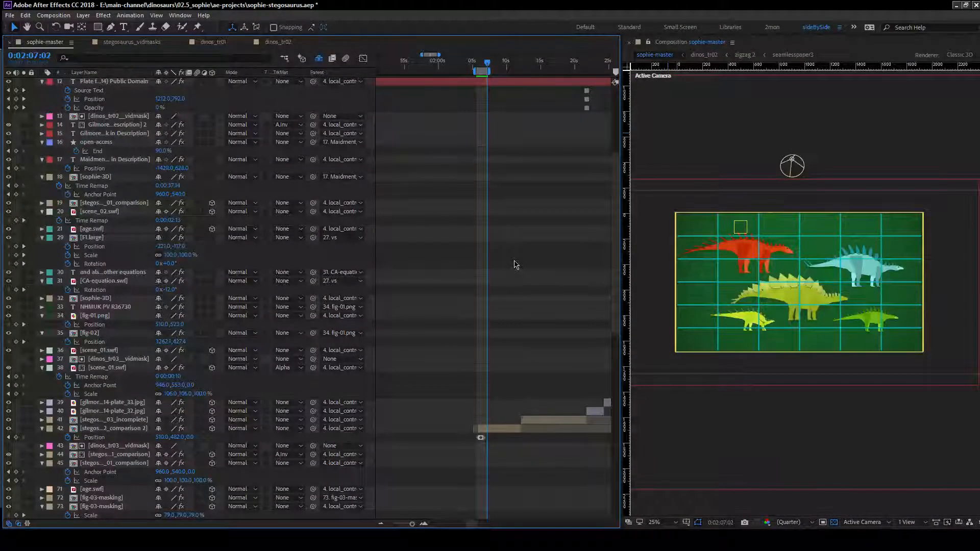
{"action": "scroll", "coordinate": [516, 265], "scroll_direction": "down", "scroll_amount": 1}
{"action": "scroll", "coordinate": [518, 266], "scroll_direction": "up", "scroll_amount": 4}
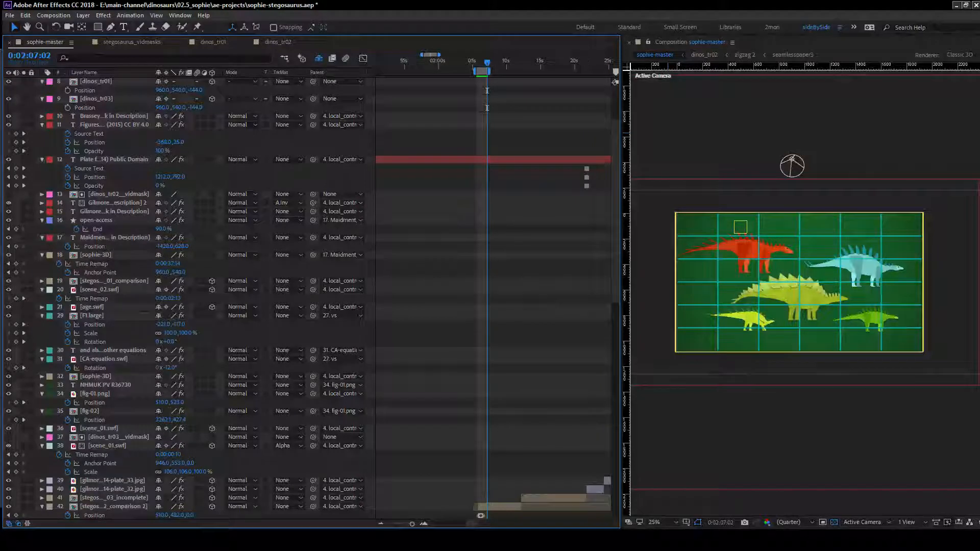
{"action": "scroll", "coordinate": [498, 339], "scroll_direction": "down", "scroll_amount": 4}
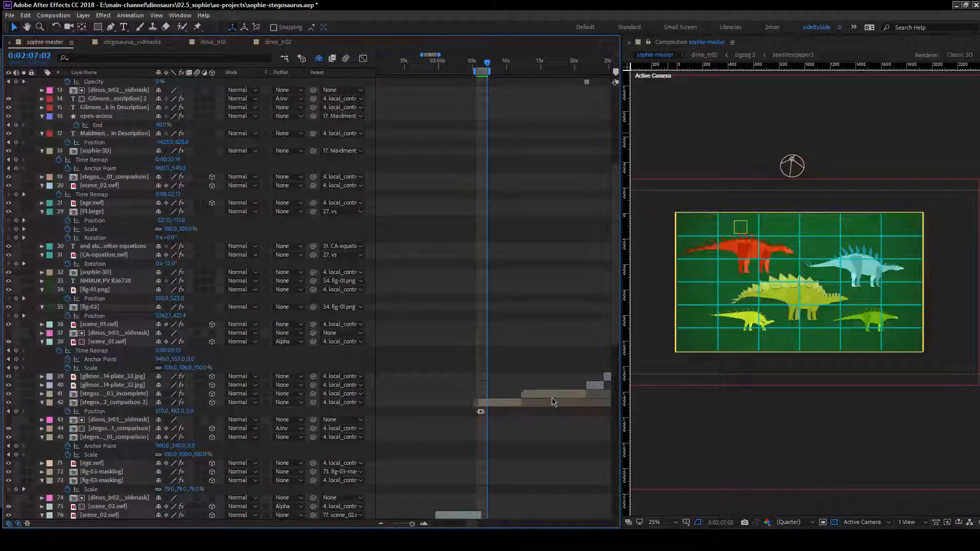
{"action": "left_click", "coordinate": [519, 63]}
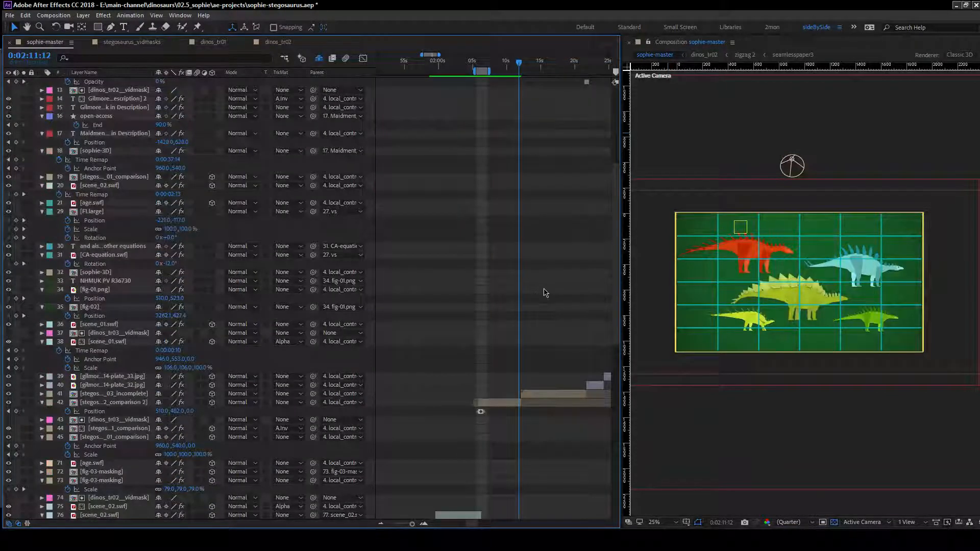
{"action": "left_click_drag", "start_coordinate": [520, 64], "coordinate": [525, 65]}
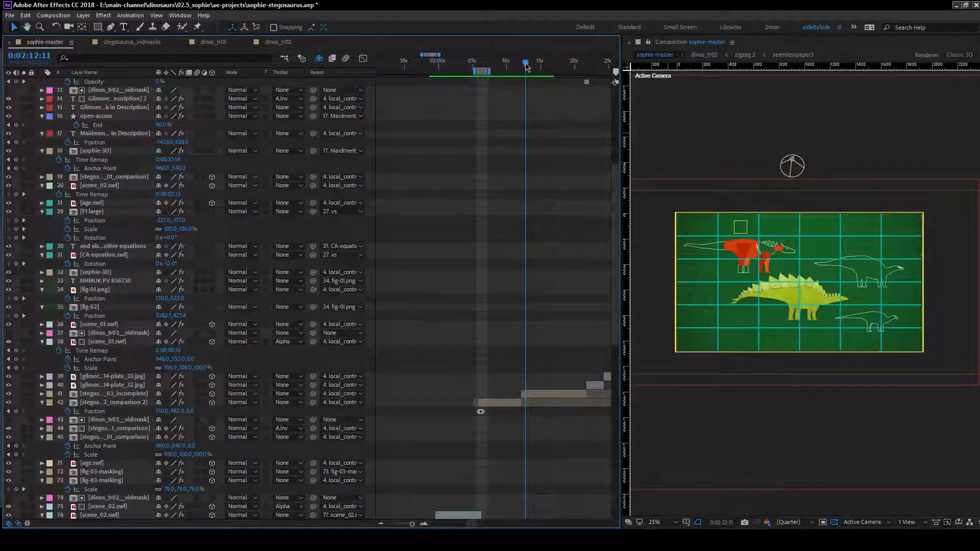
{"action": "left_click_drag", "start_coordinate": [523, 65], "coordinate": [523, 70]}
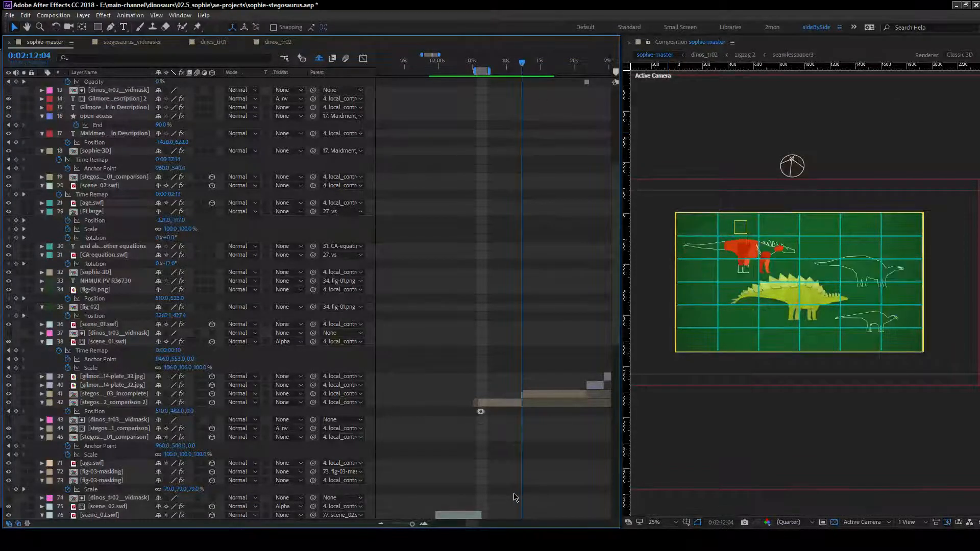
Split the Gilmore (1914) Public Domain plate credit text layer at 2:21:11, where the first plate image begins.
{"action": "left_click_drag", "start_coordinate": [470, 524], "coordinate": [477, 525]}
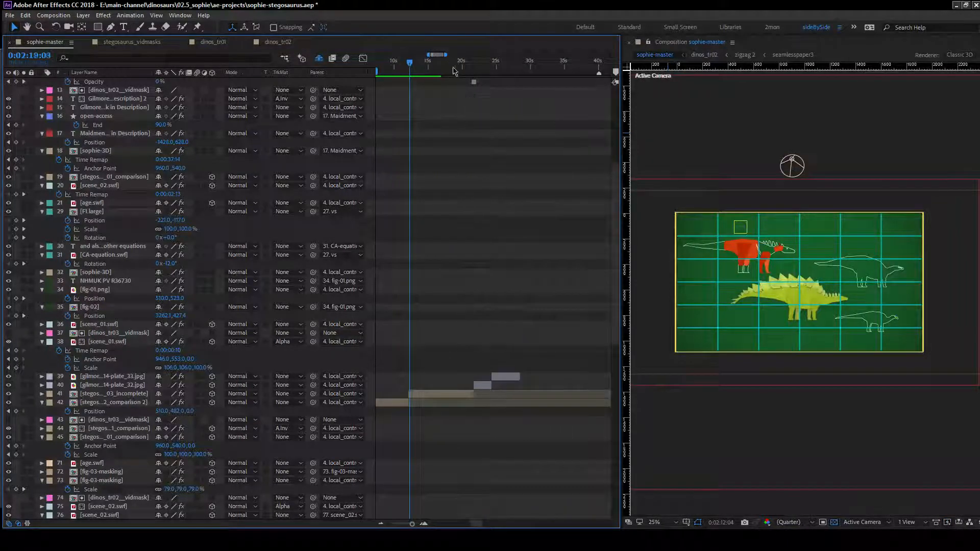
{"action": "left_click_drag", "start_coordinate": [453, 68], "coordinate": [483, 71]}
{"action": "left_click", "coordinate": [471, 70]}
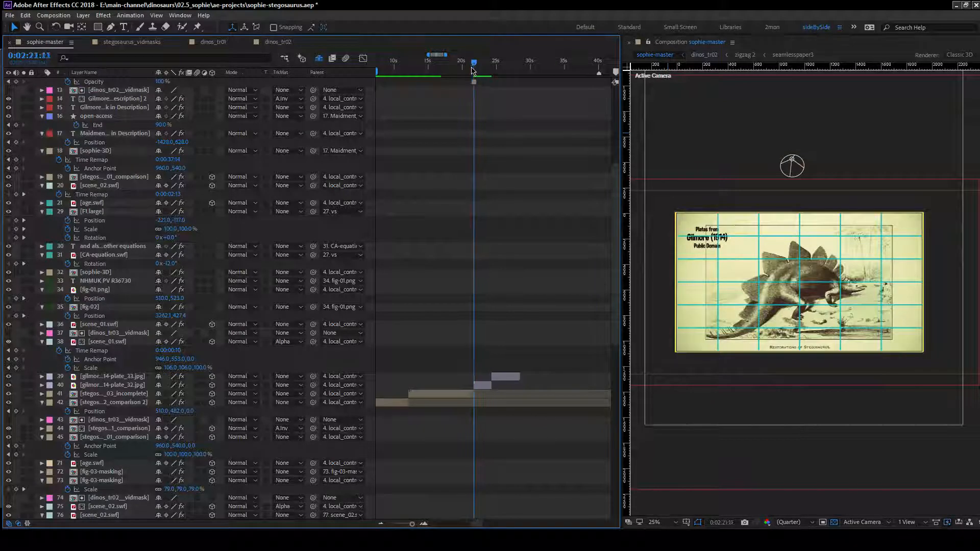
{"action": "left_click_drag", "start_coordinate": [472, 70], "coordinate": [474, 70]}
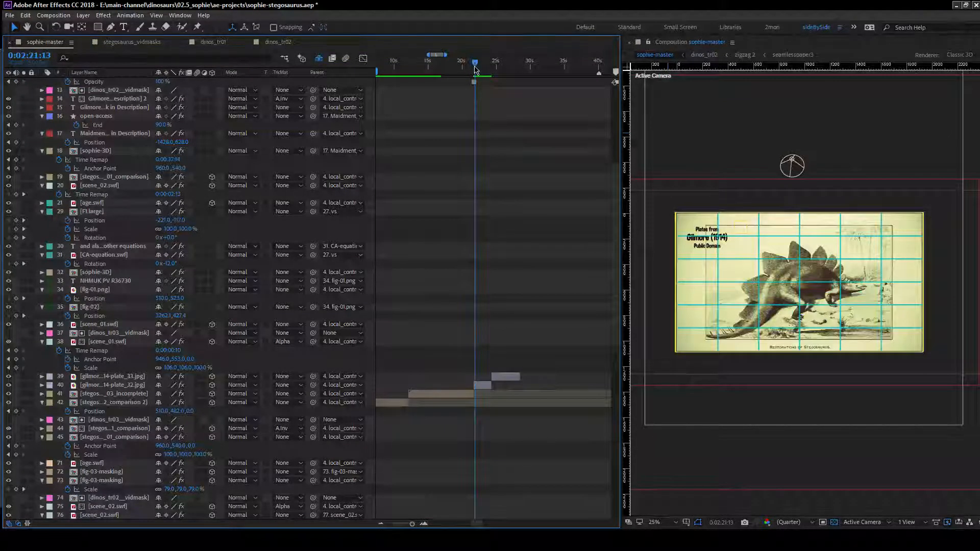
{"action": "left_click", "coordinate": [474, 70]}
{"action": "scroll", "coordinate": [518, 241], "scroll_direction": "up", "scroll_amount": 1}
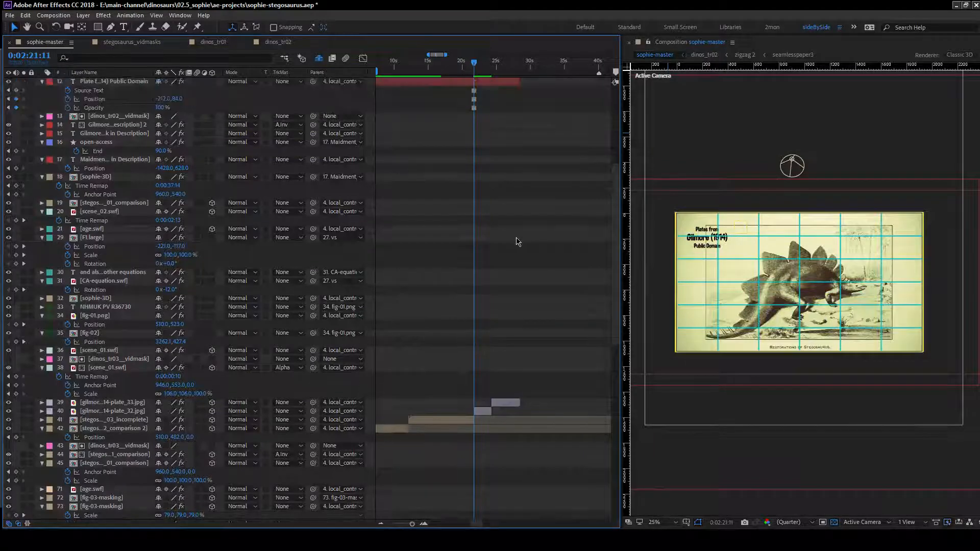
{"action": "scroll", "coordinate": [518, 242], "scroll_direction": "up", "scroll_amount": 5}
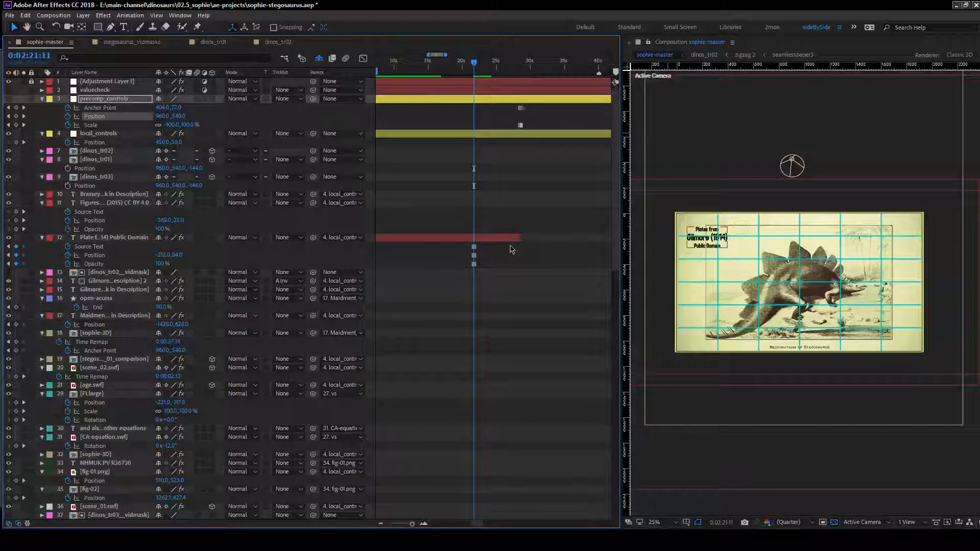
{"action": "left_click", "coordinate": [504, 267]}
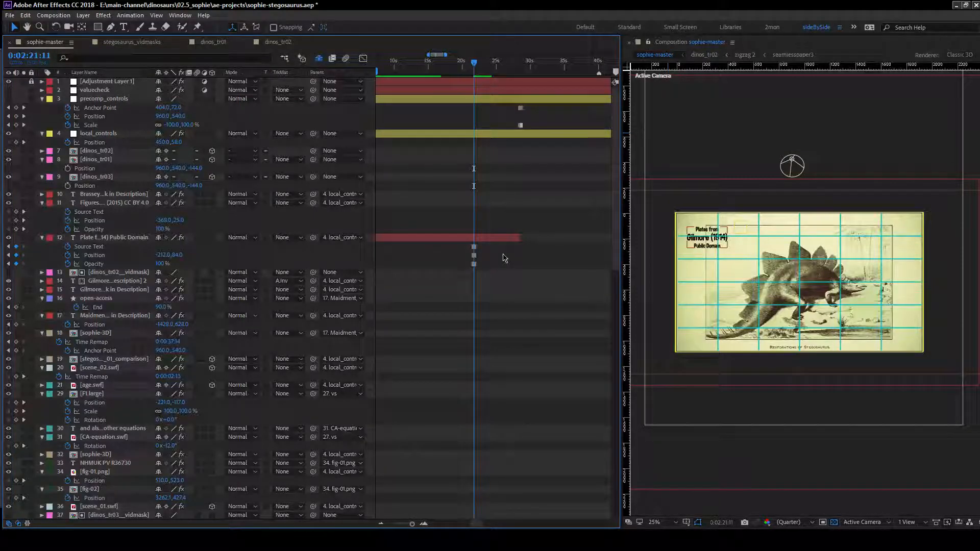
{"action": "left_click", "coordinate": [134, 238]}
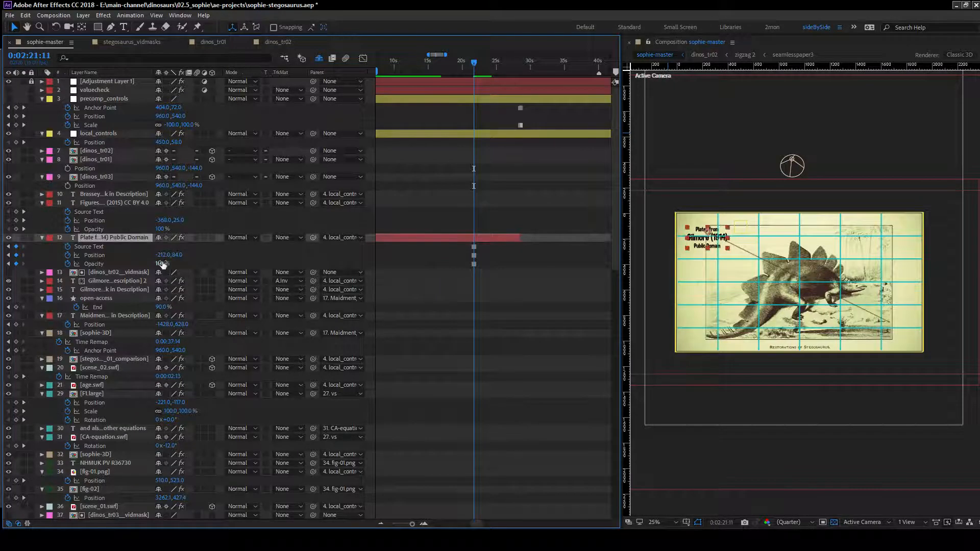
{"action": "key", "text": "ctrl+shift+d"}
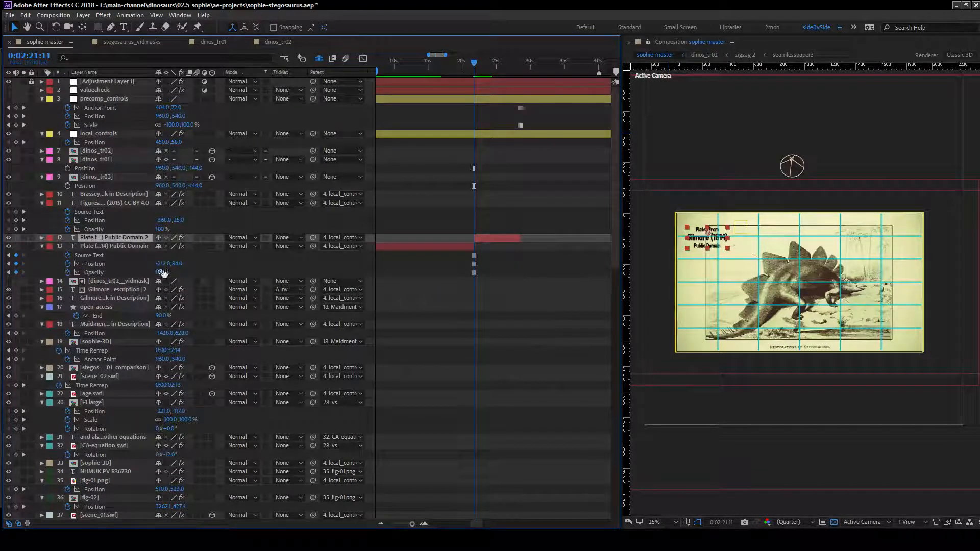
Try to remove the Source Text, Position and Opacity keyframes from both halves of the split plate credit at 2:21:11.
{"action": "left_click_drag", "start_coordinate": [67, 255], "coordinate": [67, 272]}
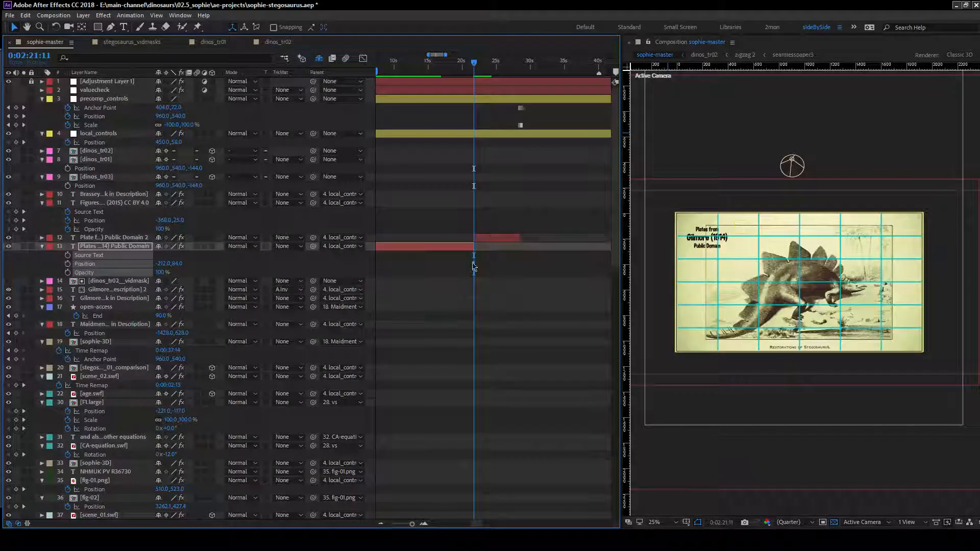
{"action": "left_click", "coordinate": [95, 238]}
{"action": "key", "text": "ctrl+v"}
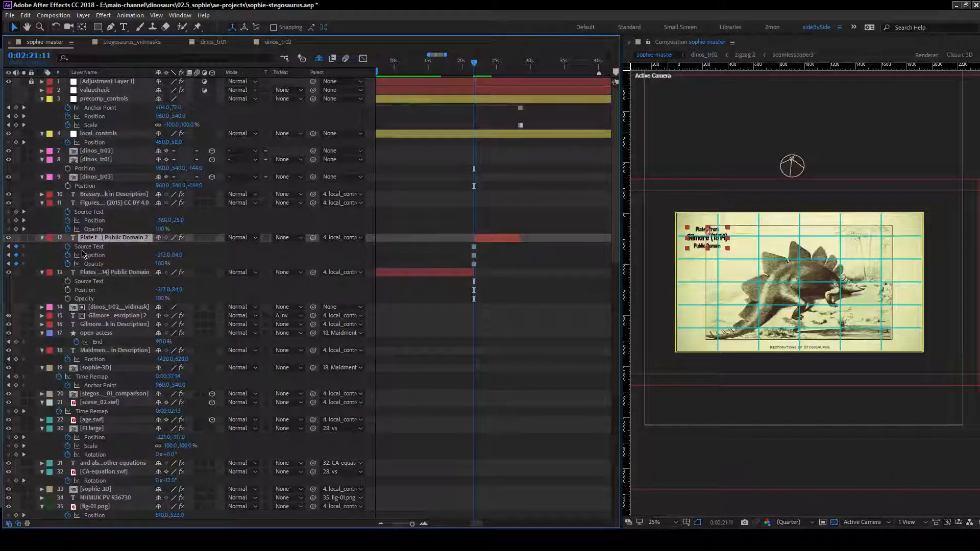
{"action": "left_click_drag", "start_coordinate": [478, 525], "coordinate": [452, 526]}
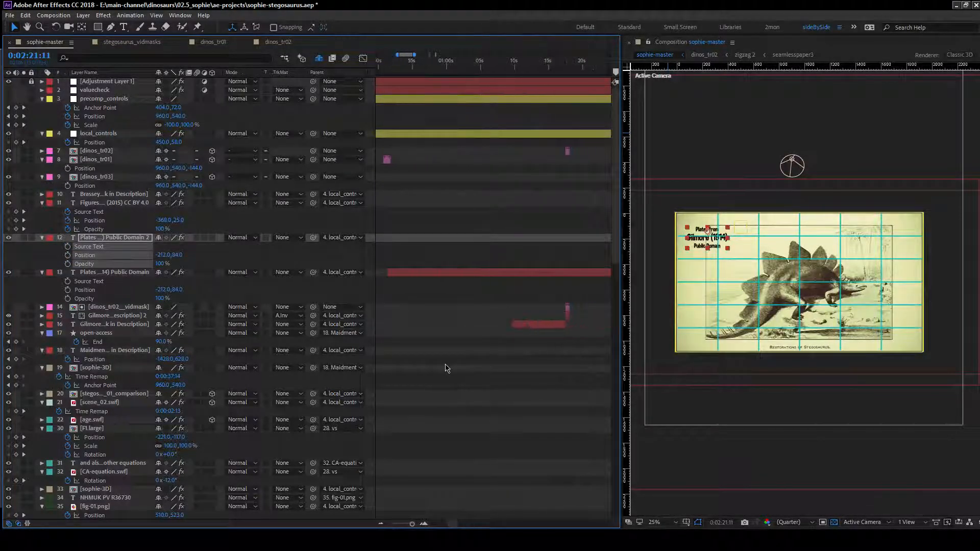
{"action": "left_click", "coordinate": [419, 69]}
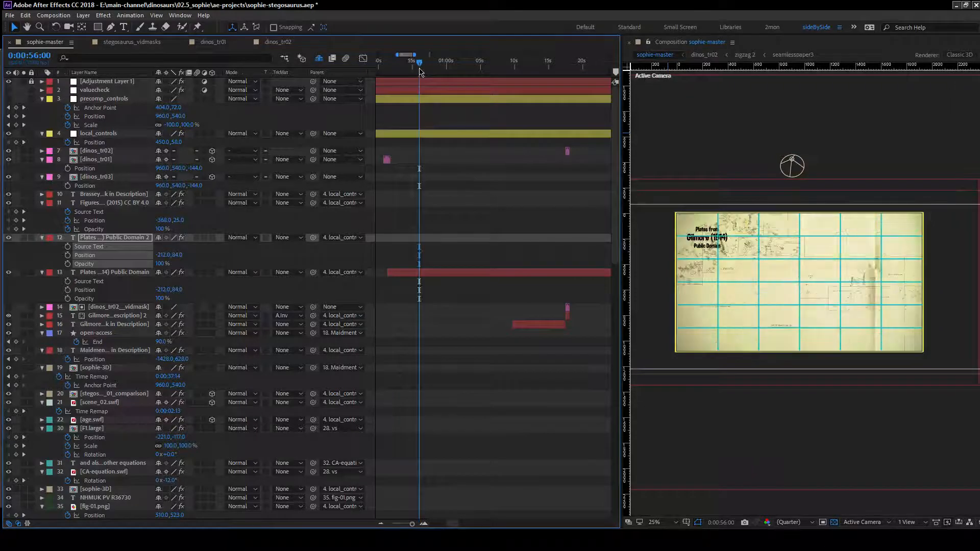
{"action": "key", "text": "ctrl+z"}
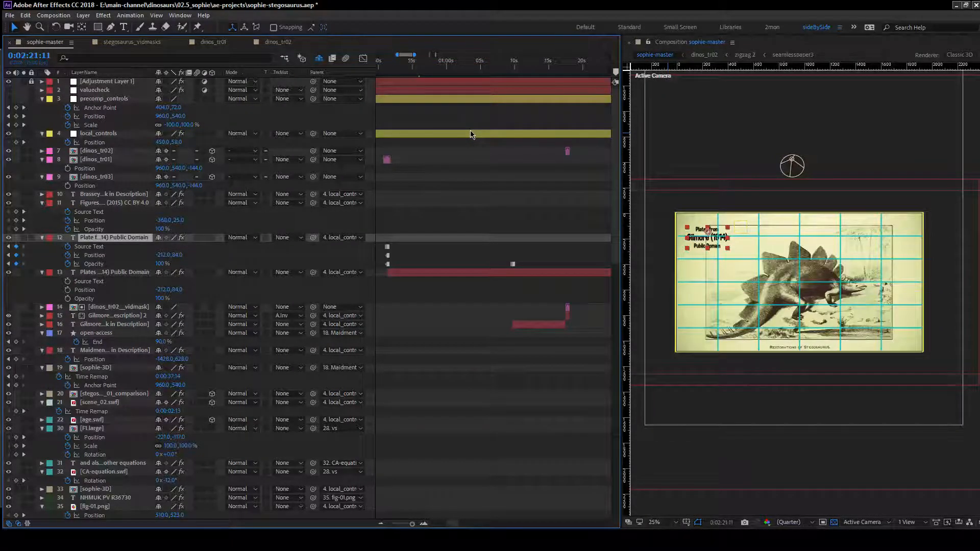
{"action": "key", "text": "ctrl+z"}
Remove the Source Text, Position and Opacity keyframes from the earlier plate credit at 1:08:00 and the later one at 2:23:00.
{"action": "mouse_move", "coordinate": [504, 70]}
{"action": "left_mouse_down"}
{"action": "mouse_move", "coordinate": [515, 70]}
{"action": "mouse_move", "coordinate": [500, 72]}
{"action": "left_mouse_up"}
{"action": "left_click", "coordinate": [97, 272]}
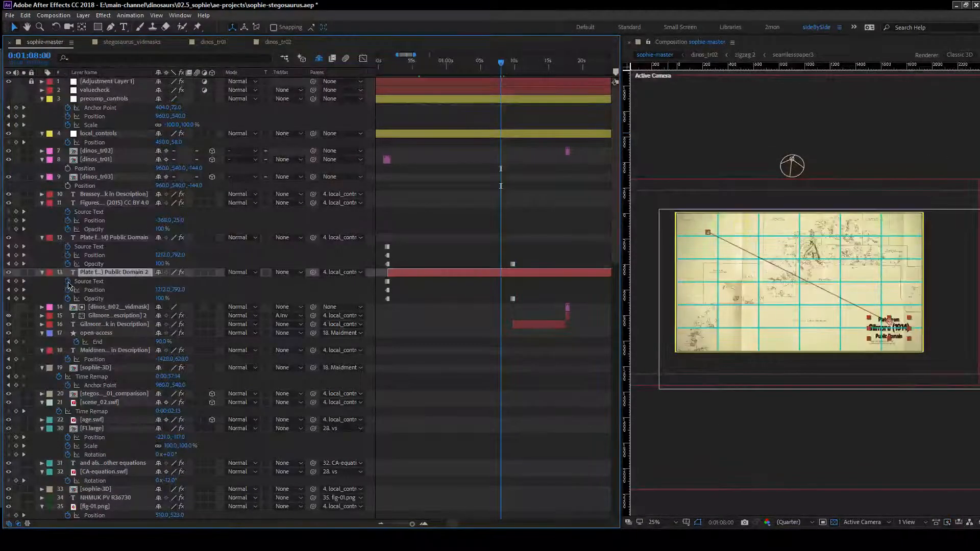
{"action": "left_click_drag", "start_coordinate": [68, 281], "coordinate": [67, 299]}
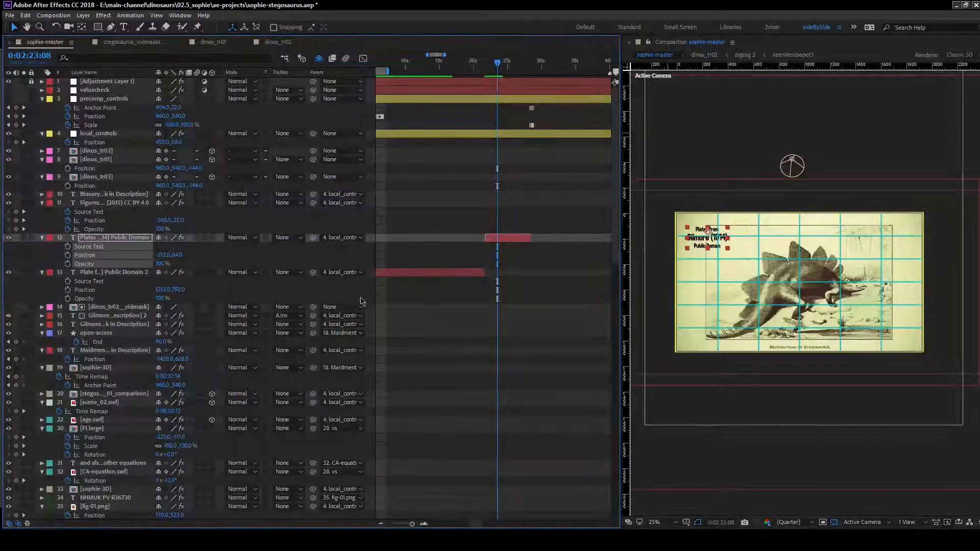
Trim the end of the earlier plate credit layer to 1:17:12, during the zigzag transition, and check the neighbouring frames.
{"action": "left_click_drag", "start_coordinate": [475, 524], "coordinate": [456, 525]}
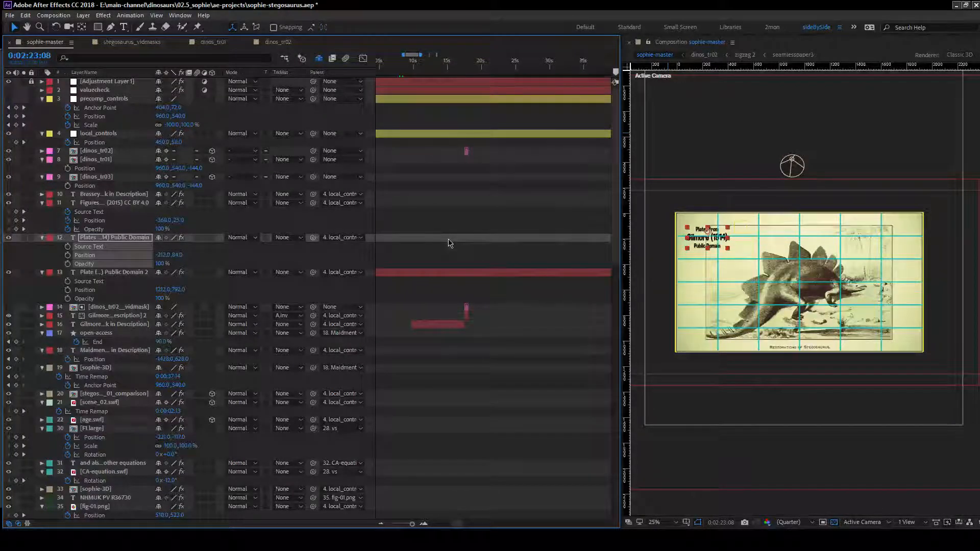
{"action": "left_click", "coordinate": [413, 64]}
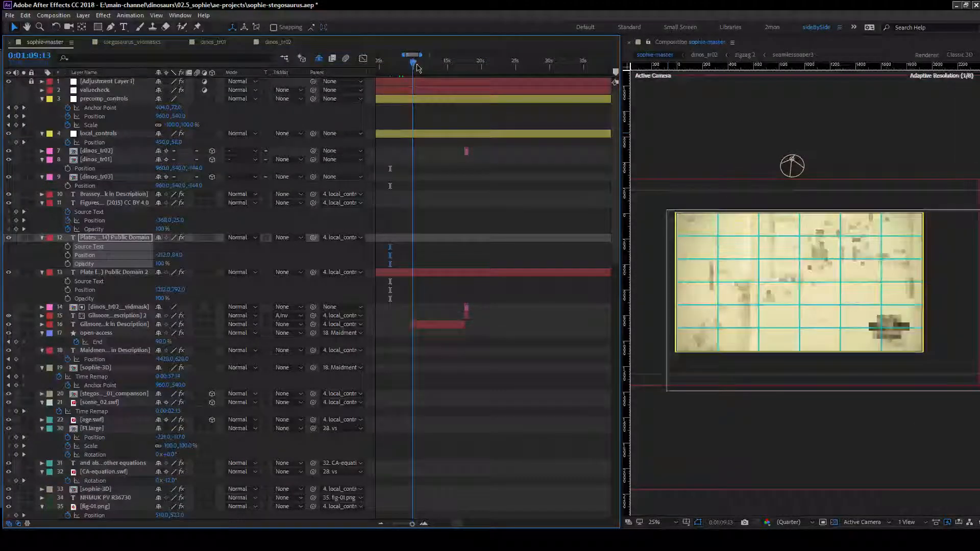
{"action": "left_click_drag", "start_coordinate": [416, 67], "coordinate": [469, 70]}
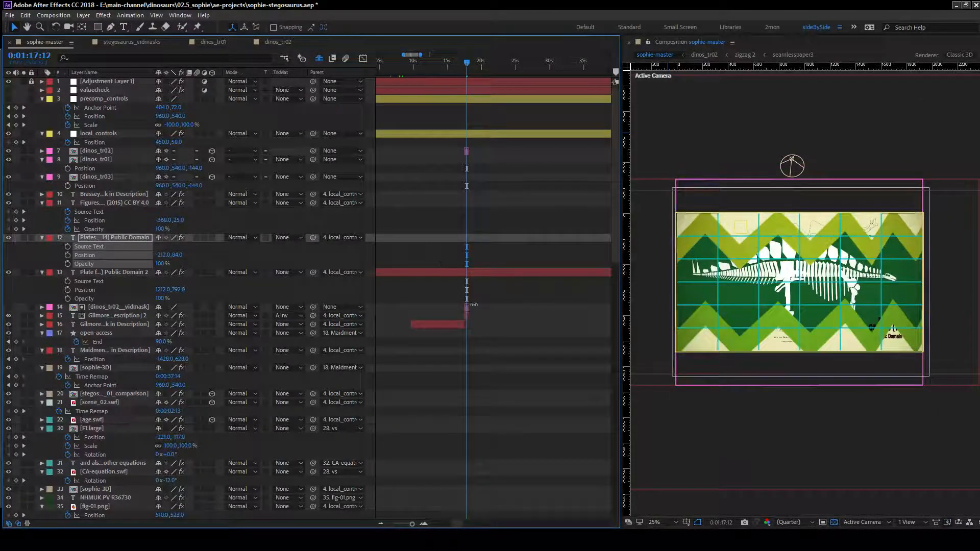
{"action": "left_click", "coordinate": [486, 273]}
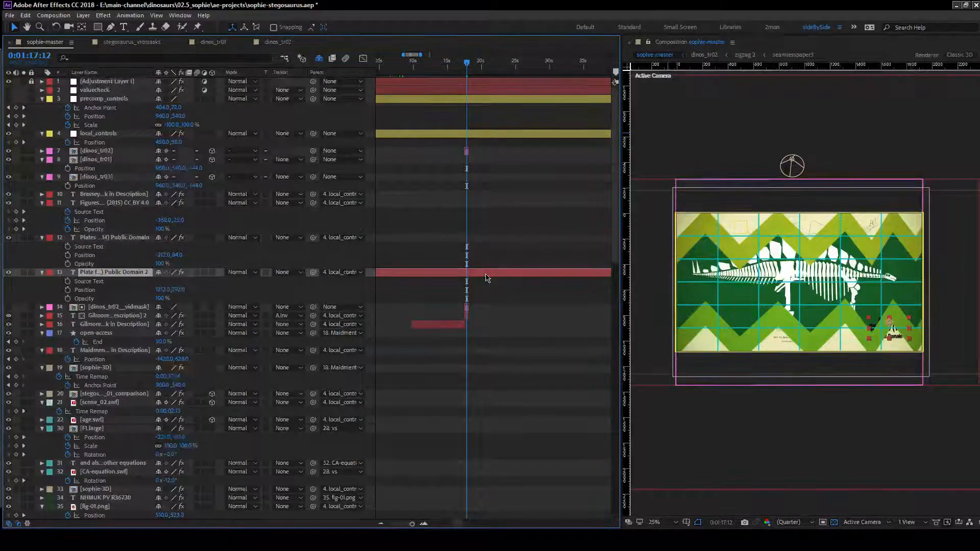
{"action": "key", "text": "alt+bracketright"}
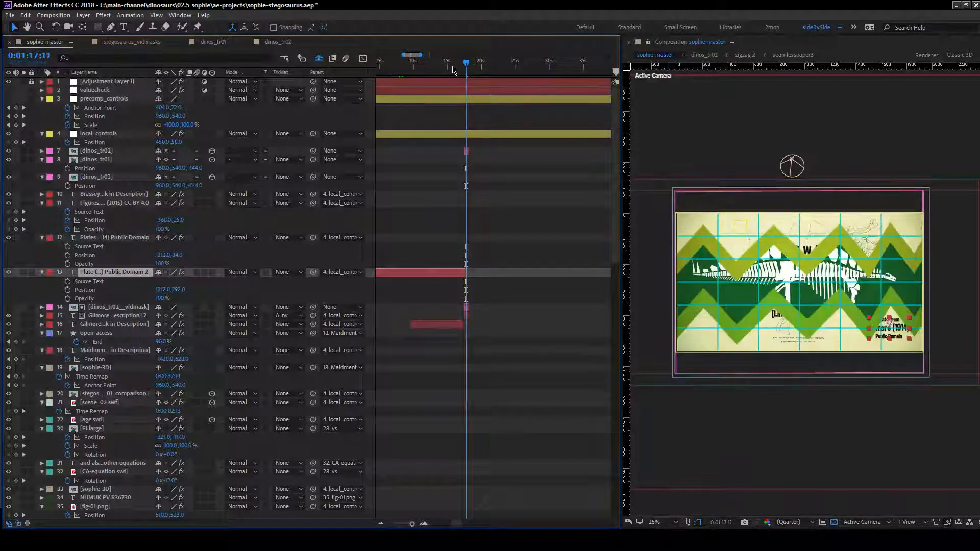
{"action": "key", "text": "Page_Down"}
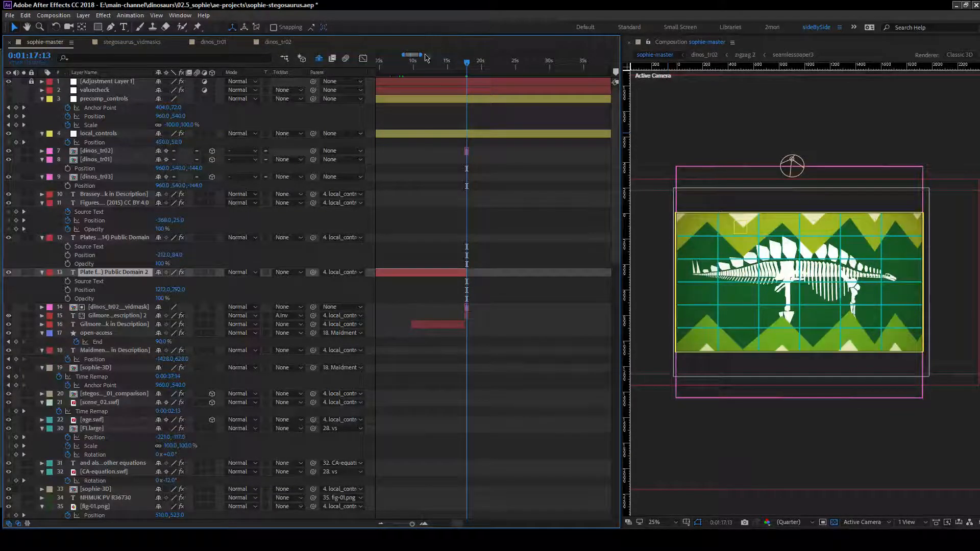
Preview the later plate credit over the Gilmore plate from 2:21:02 to 2:22:05 and select its layer.
{"action": "left_click_drag", "start_coordinate": [412, 55], "coordinate": [441, 55]}
{"action": "left_click", "coordinate": [391, 60]}
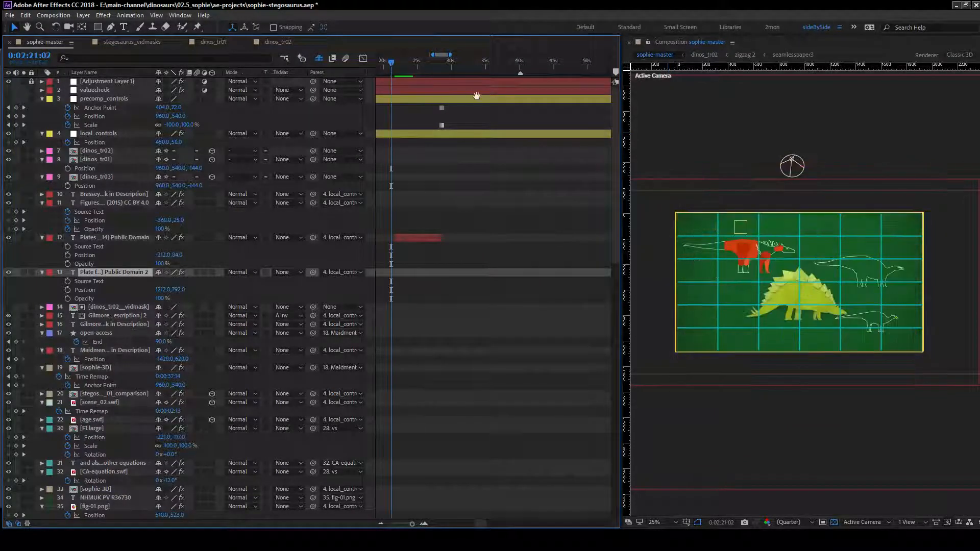
{"action": "key", "text": "space"}
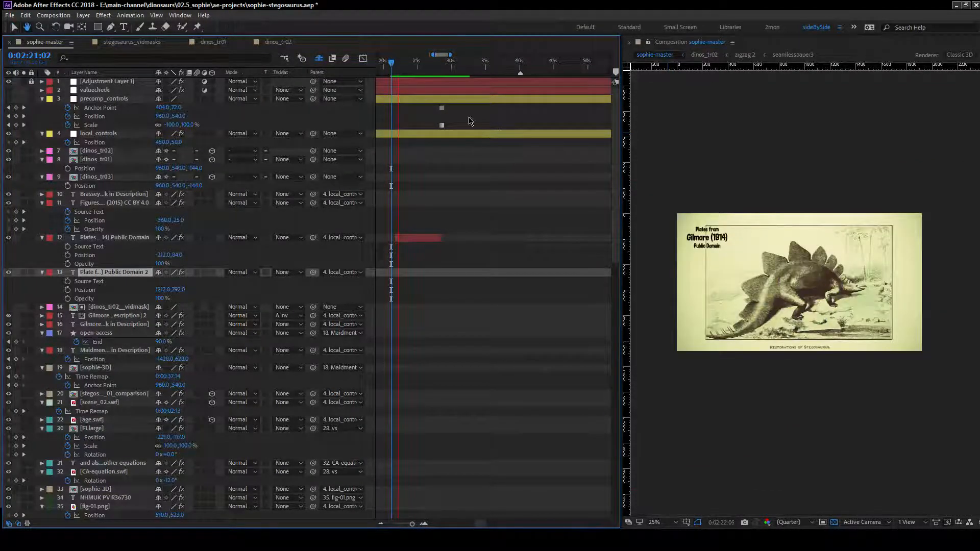
{"action": "left_click", "coordinate": [401, 263]}
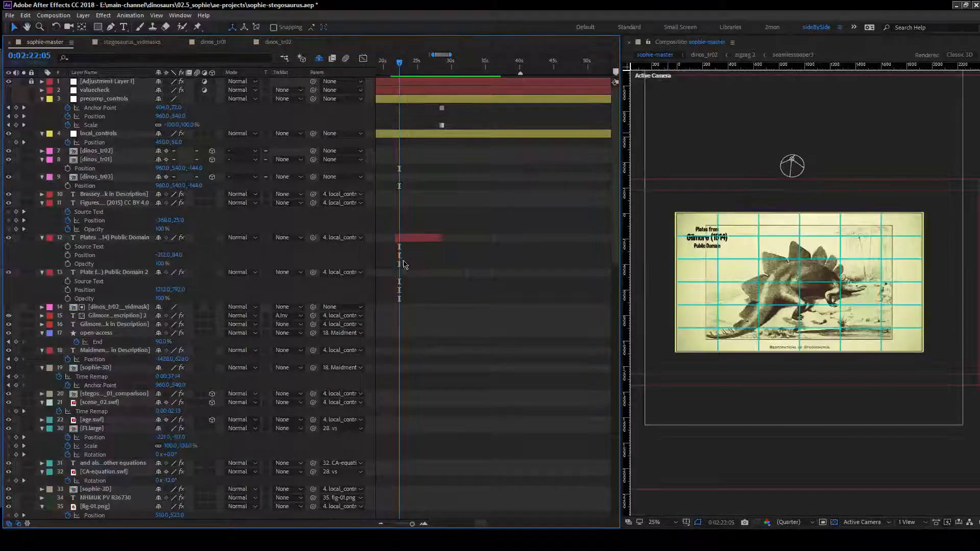
{"action": "left_click", "coordinate": [411, 238]}
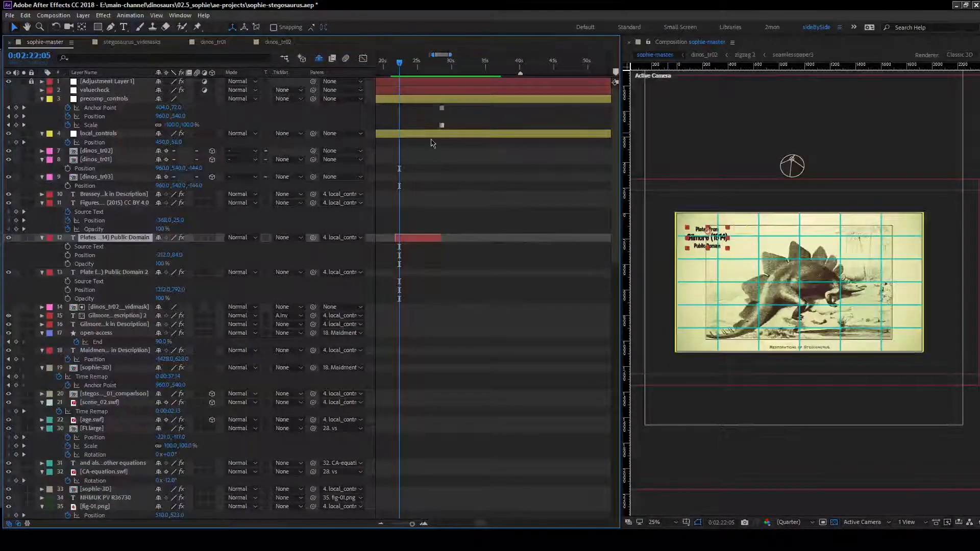
Move the later plate credit layer down the layer stack to sit directly above the Gilmore plate_33.jpg layer.
{"action": "scroll", "coordinate": [453, 268], "scroll_direction": "down", "scroll_amount": 5}
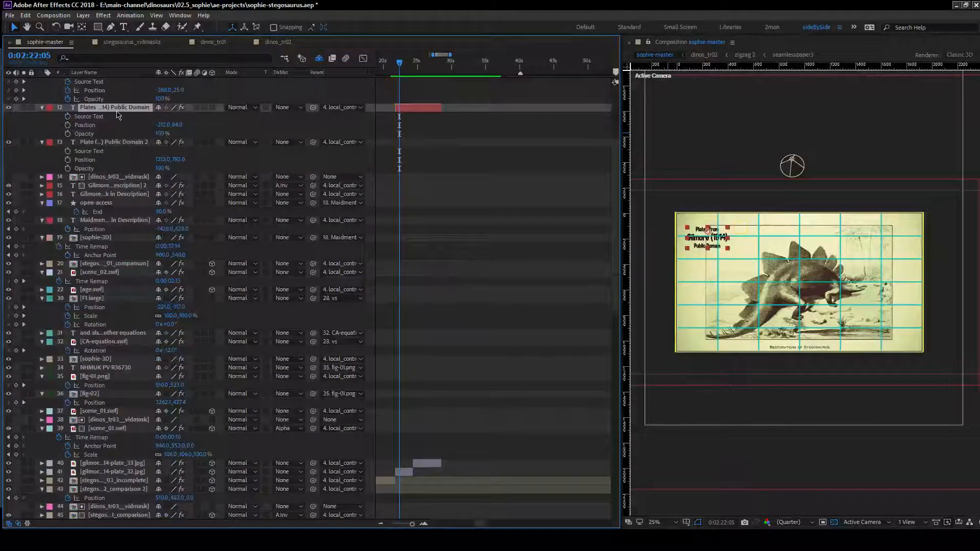
{"action": "left_click_drag", "start_coordinate": [119, 107], "coordinate": [123, 455]}
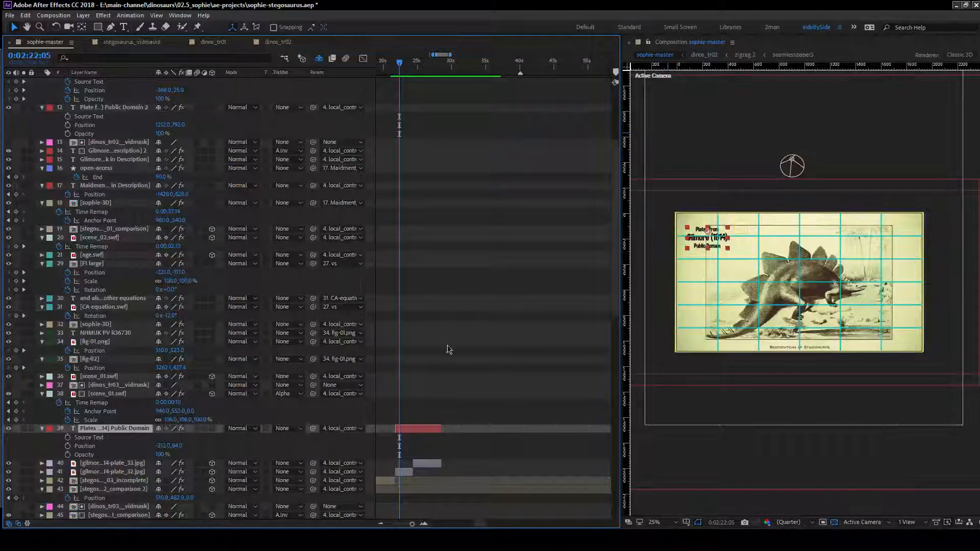
{"action": "scroll", "coordinate": [434, 332], "scroll_direction": "up", "scroll_amount": 5}
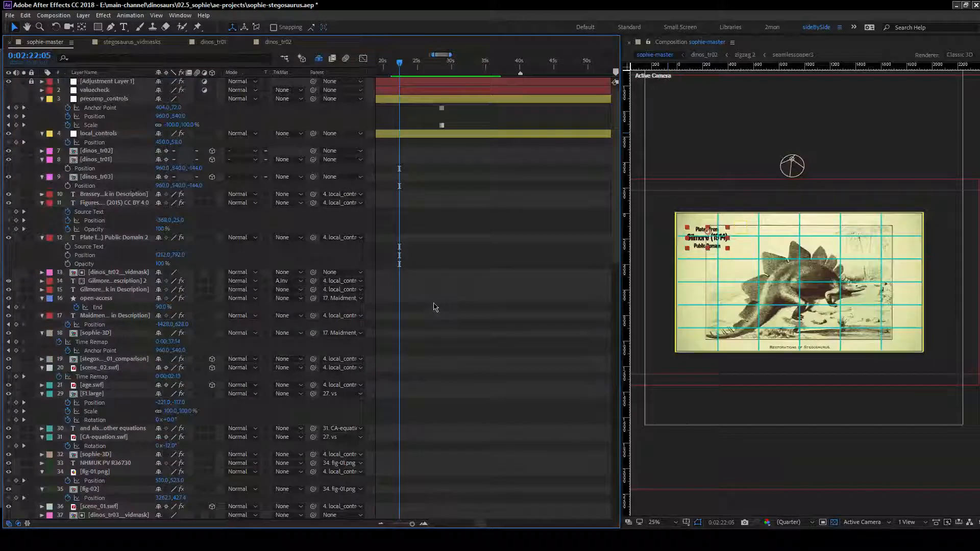
{"action": "scroll", "coordinate": [459, 199], "scroll_direction": "down", "scroll_amount": 9}
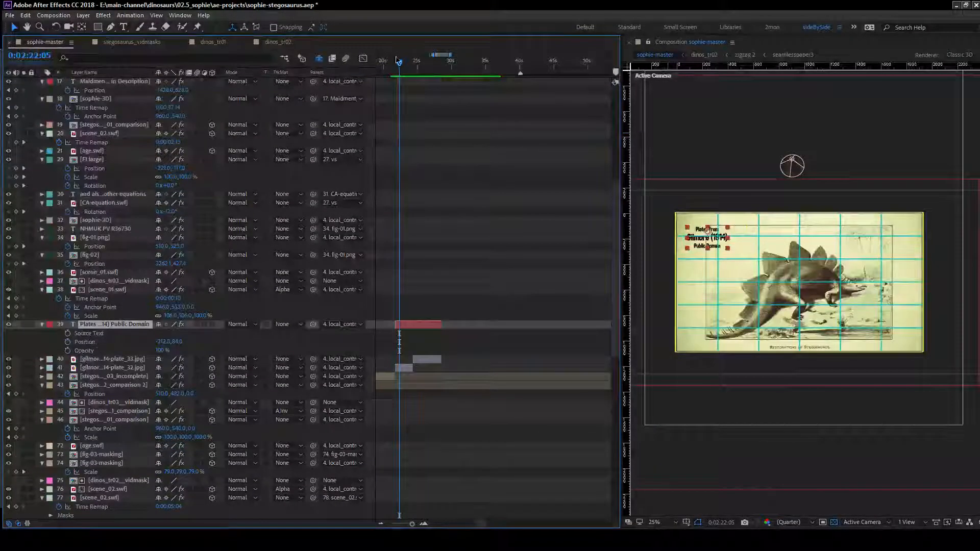
Duplicate the dinos_tr01 transition so it starts at 2:21:11, and place the copy above dinos_tr02.
{"action": "left_click_drag", "start_coordinate": [399, 61], "coordinate": [395, 62]}
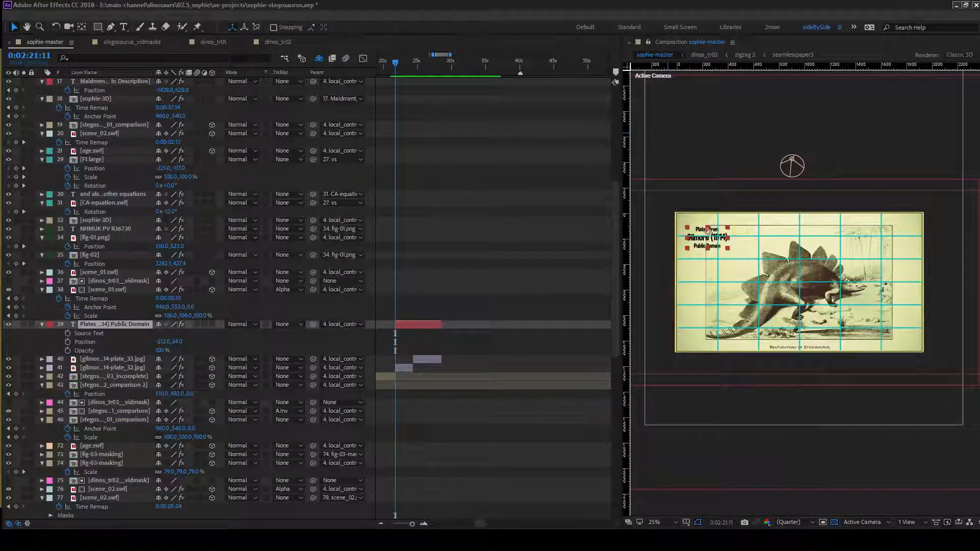
{"action": "scroll", "coordinate": [107, 157], "scroll_direction": "up", "scroll_amount": 10}
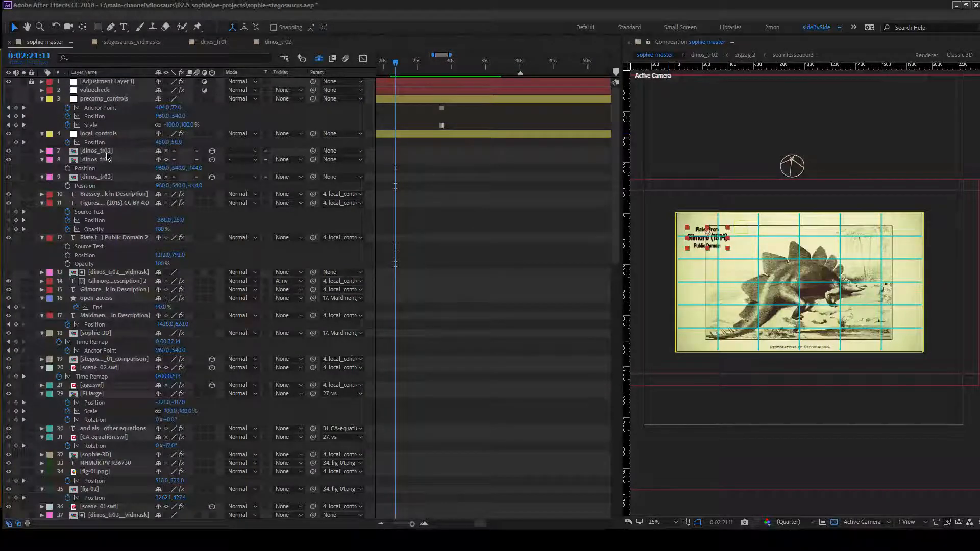
{"action": "left_click", "coordinate": [122, 160]}
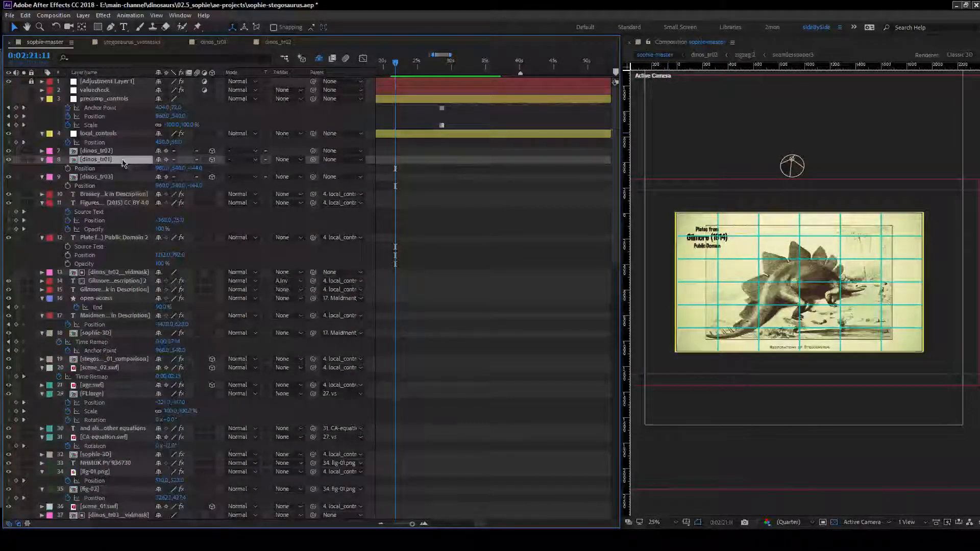
{"action": "key", "text": "ctrl+d"}
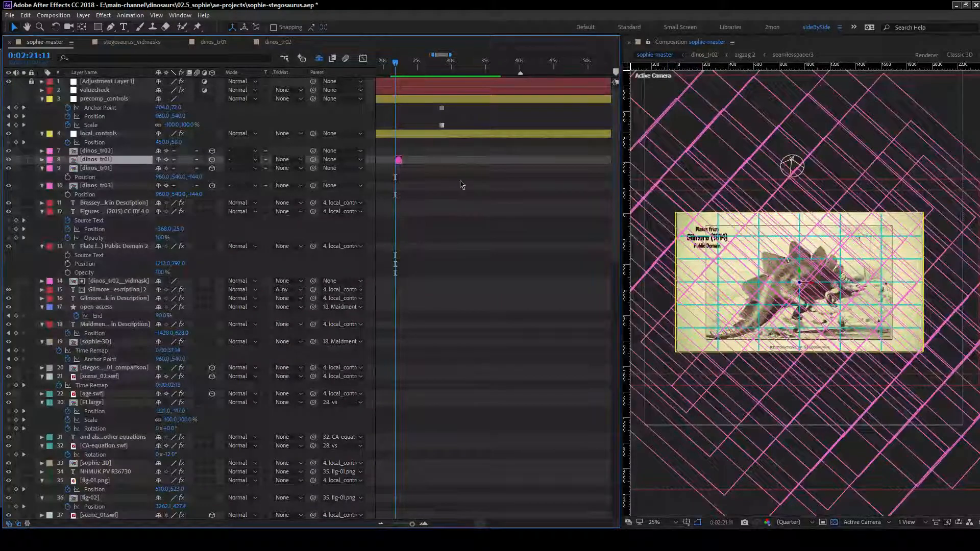
{"action": "key", "text": "equal"}
{"action": "key", "text": "equal"}
{"action": "key", "text": "equal"}
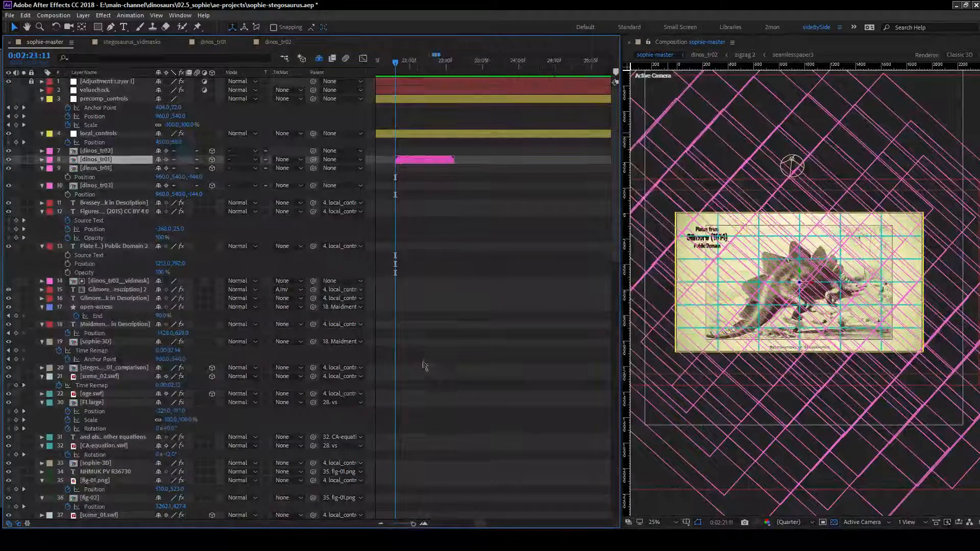
{"action": "left_click_drag", "start_coordinate": [119, 159], "coordinate": [122, 150]}
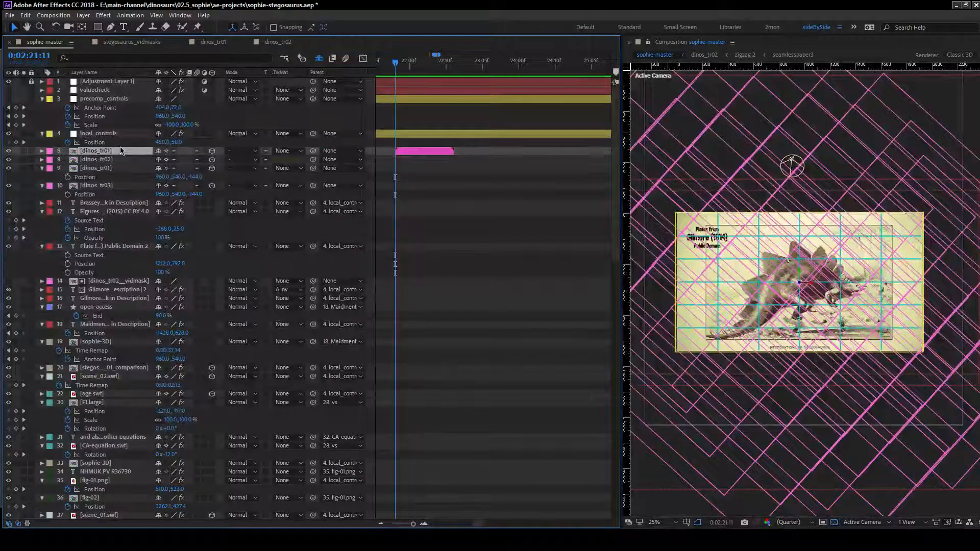
Flip the duplicated dinos_tr01 transition by entering a Scale value of -100.
{"action": "scroll", "coordinate": [464, 320], "scroll_direction": "down", "scroll_amount": 14}
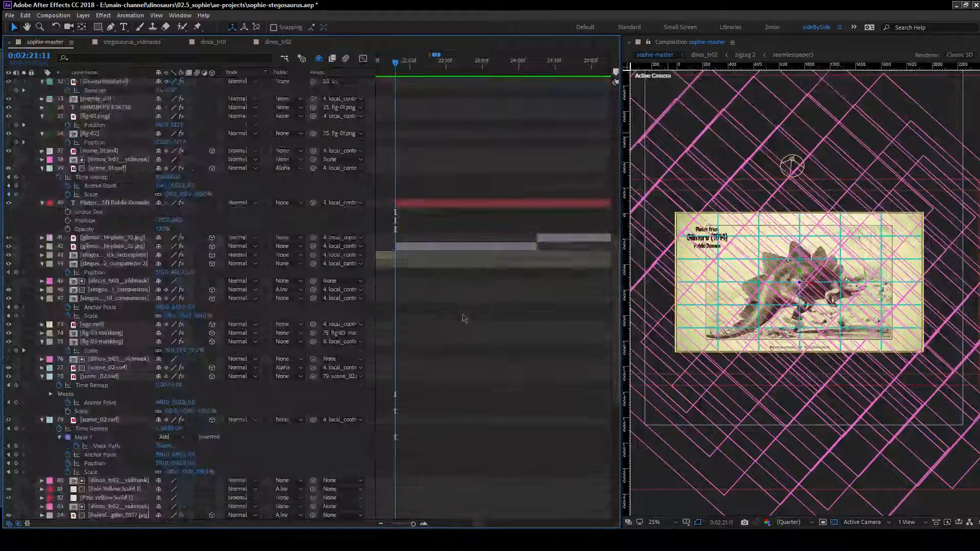
{"action": "scroll", "coordinate": [436, 323], "scroll_direction": "up", "scroll_amount": 14}
{"action": "key", "text": "s"}
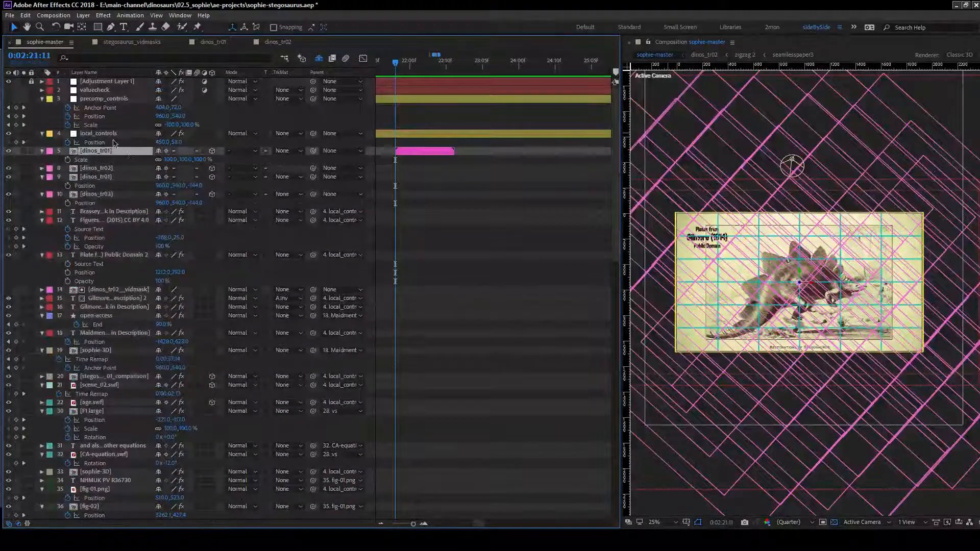
{"action": "left_click", "coordinate": [171, 159]}
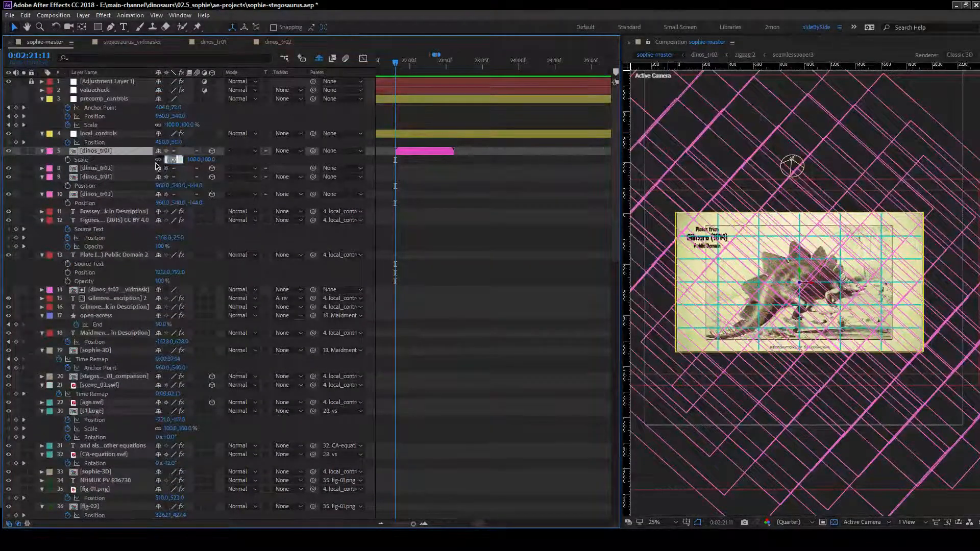
{"action": "type", "text": "-10"}
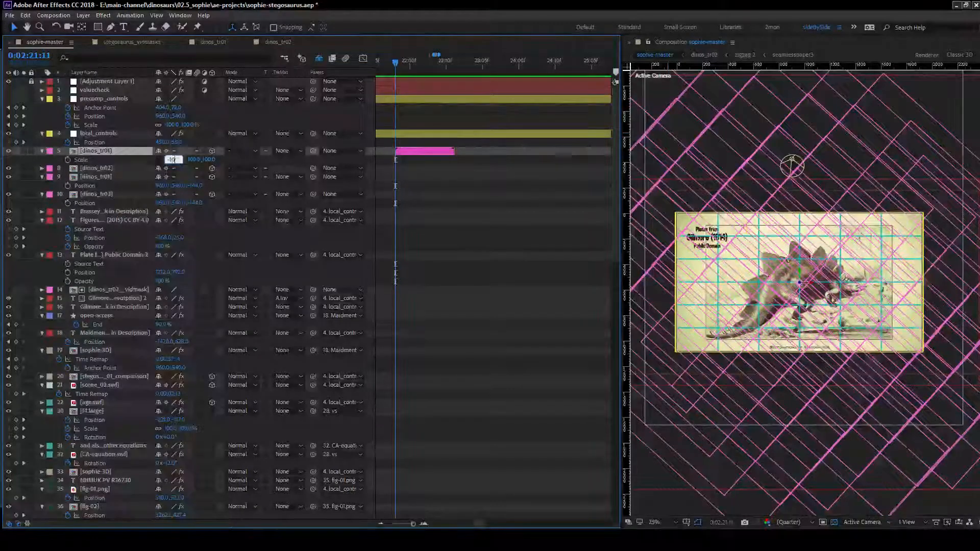
{"action": "type", "text": "0"}
{"action": "key", "text": "Return"}
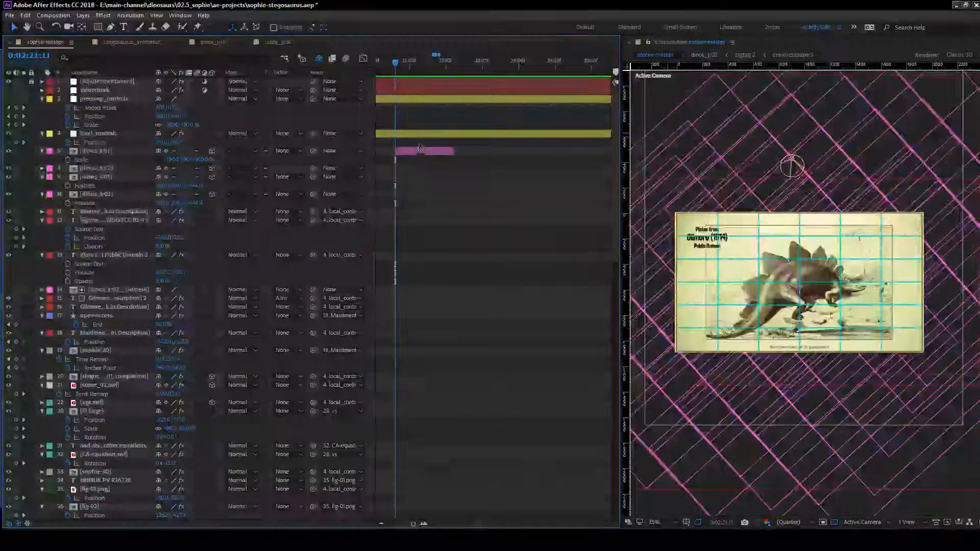
Place the dinos_tr01__vidmask composition at 2:21:11, directly above the plate credit layer.
{"action": "scroll", "coordinate": [490, 258], "scroll_direction": "down", "scroll_amount": 8}
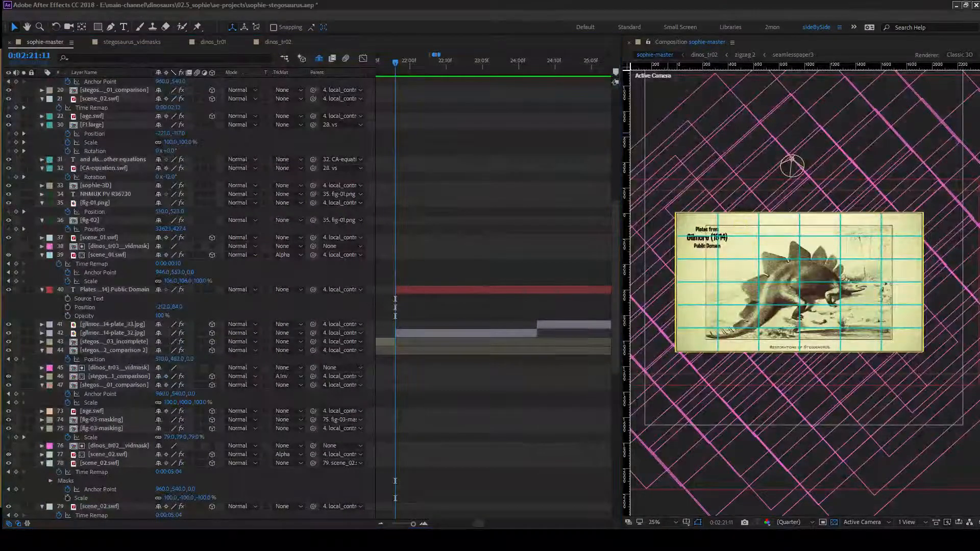
{"action": "left_click_drag", "start_coordinate": [0, 277], "coordinate": [132, 277]}
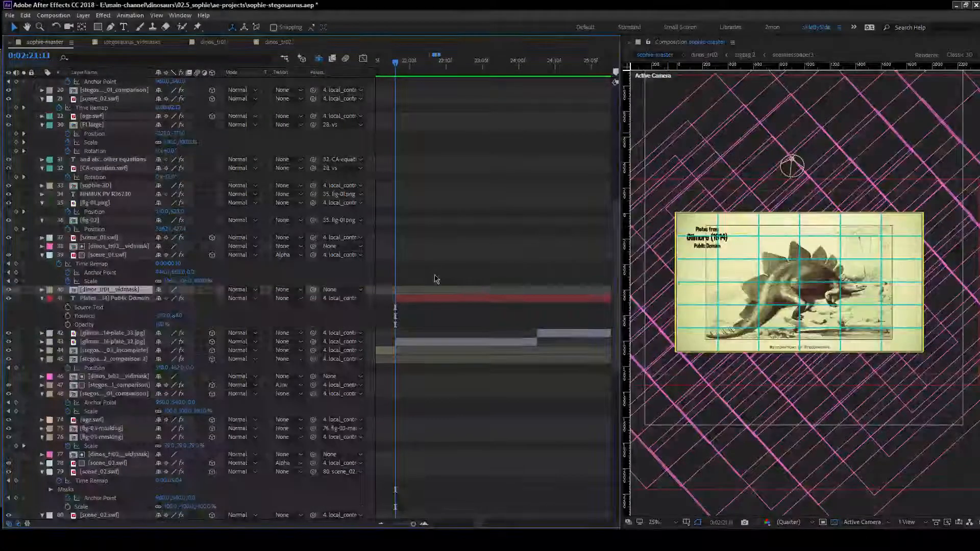
Extend the 03_incomplete comparison layer to the end of the dinos_tr01 mask and split it at 2:21:11.
{"action": "left_click", "coordinate": [380, 352]}
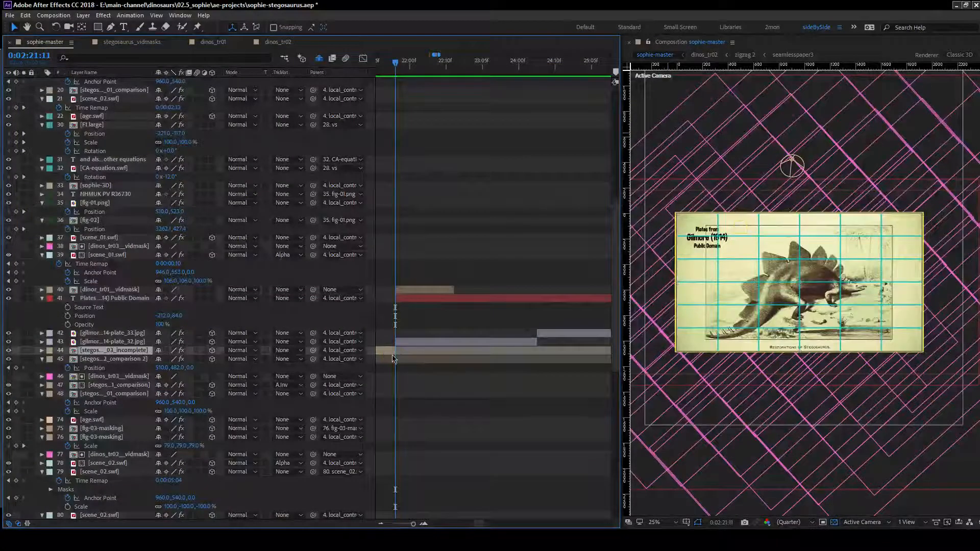
{"action": "left_click_drag", "start_coordinate": [395, 351], "coordinate": [454, 356]}
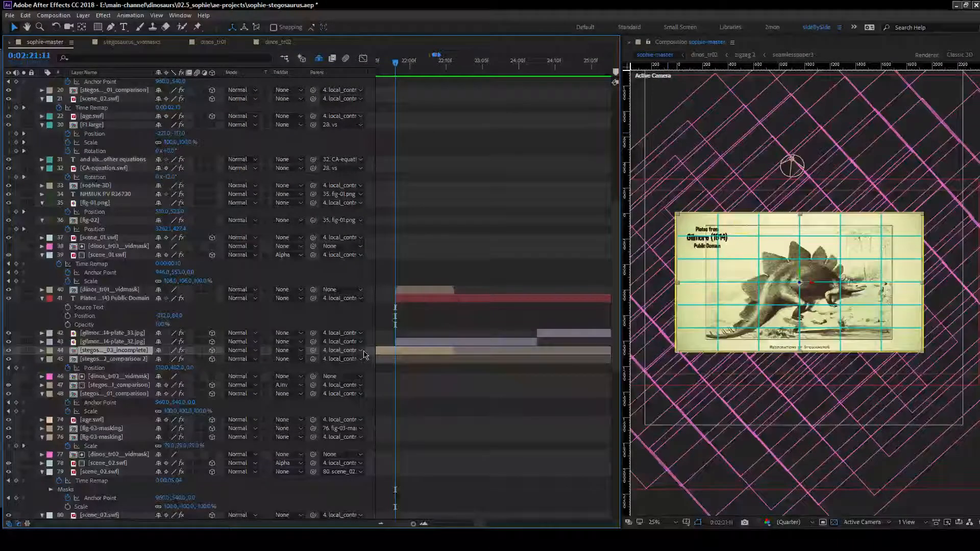
{"action": "key", "text": "ctrl+d"}
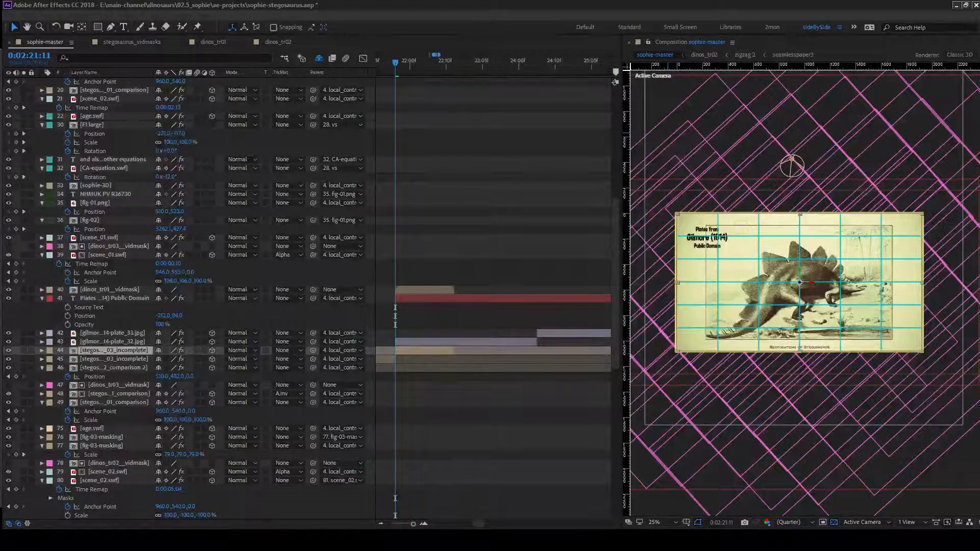
{"action": "left_click", "coordinate": [403, 315]}
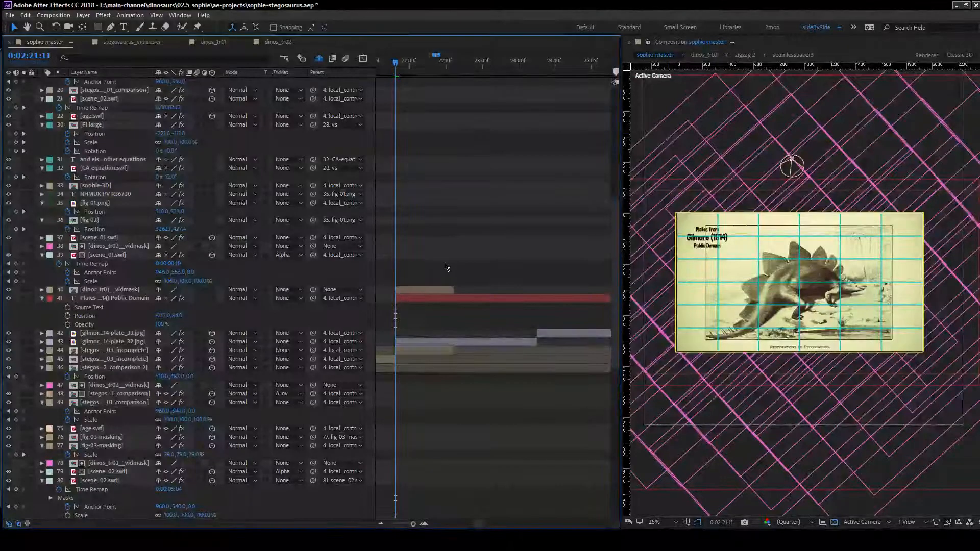
Compare the frames at 2:21:10 and 2:21:11, on either side of the cut to the Gilmore plate.
{"action": "left_click", "coordinate": [392, 64]}
{"action": "left_click", "coordinate": [396, 65]}
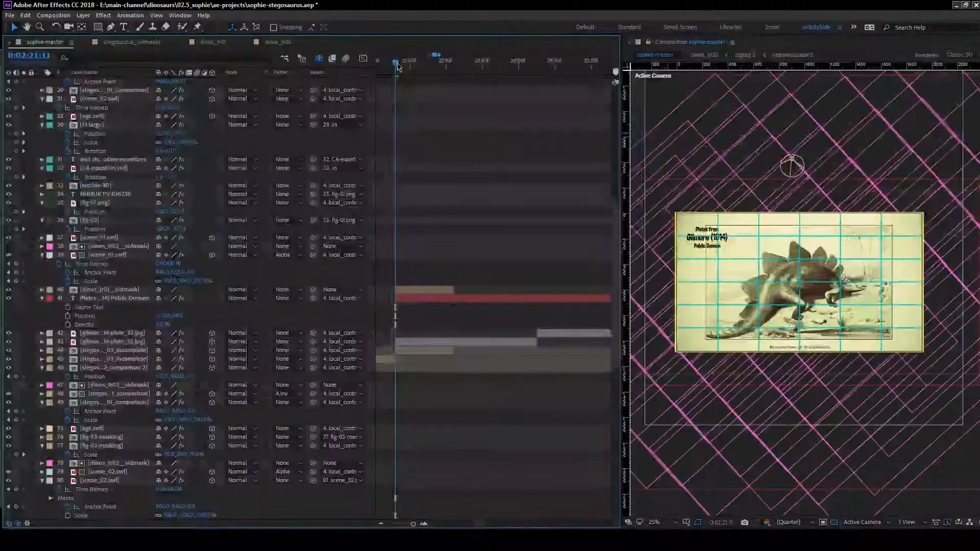
{"action": "left_click", "coordinate": [395, 65]}
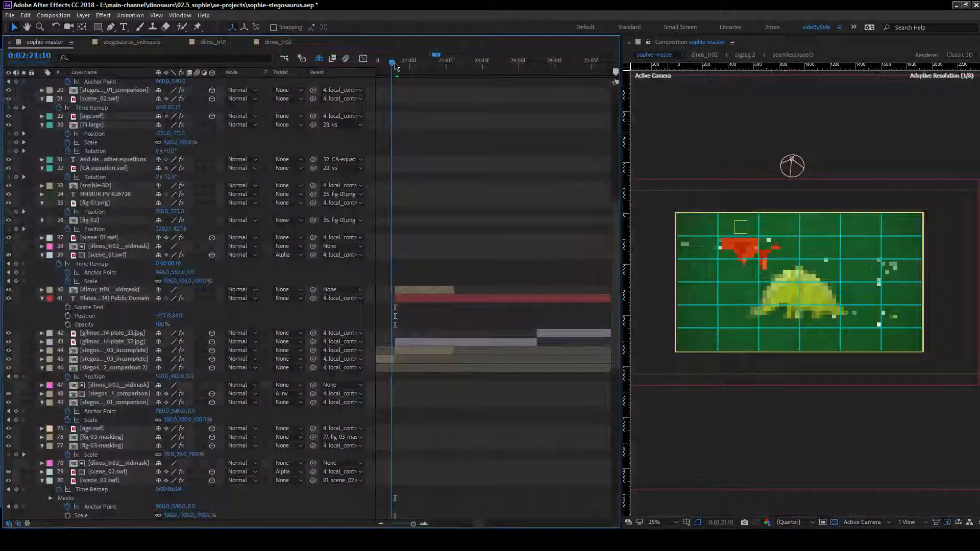
{"action": "left_click", "coordinate": [396, 65]}
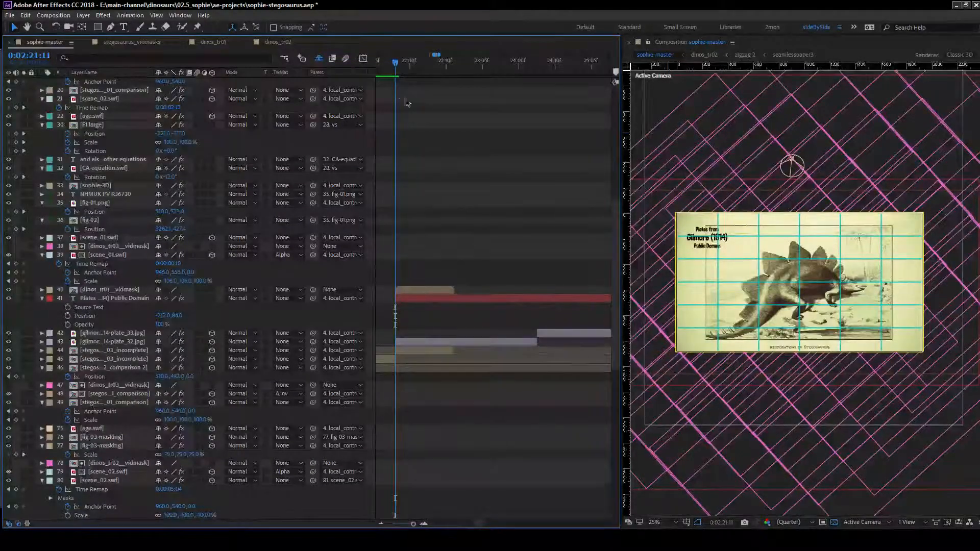
{"action": "left_click_drag", "start_coordinate": [395, 64], "coordinate": [396, 65]}
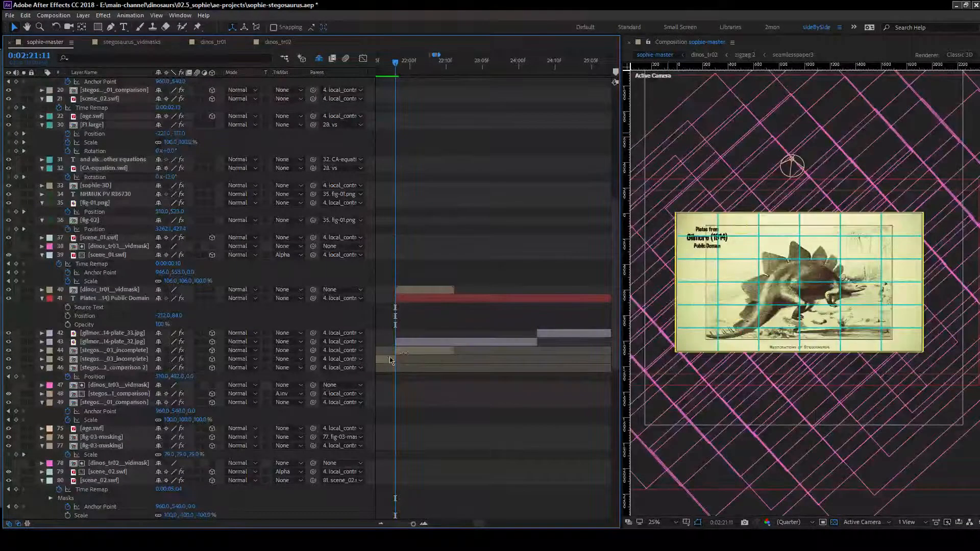
Duplicate the dinos_tr01__vidmask layer and place the copy directly above the Gilmore plate_32.jpg layer.
{"action": "left_click", "coordinate": [427, 352]}
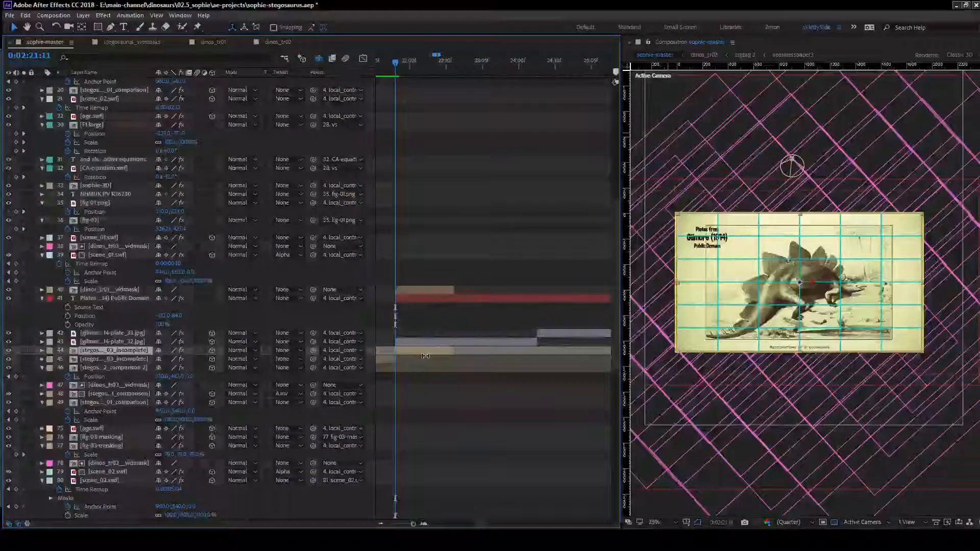
{"action": "left_click", "coordinate": [420, 290]}
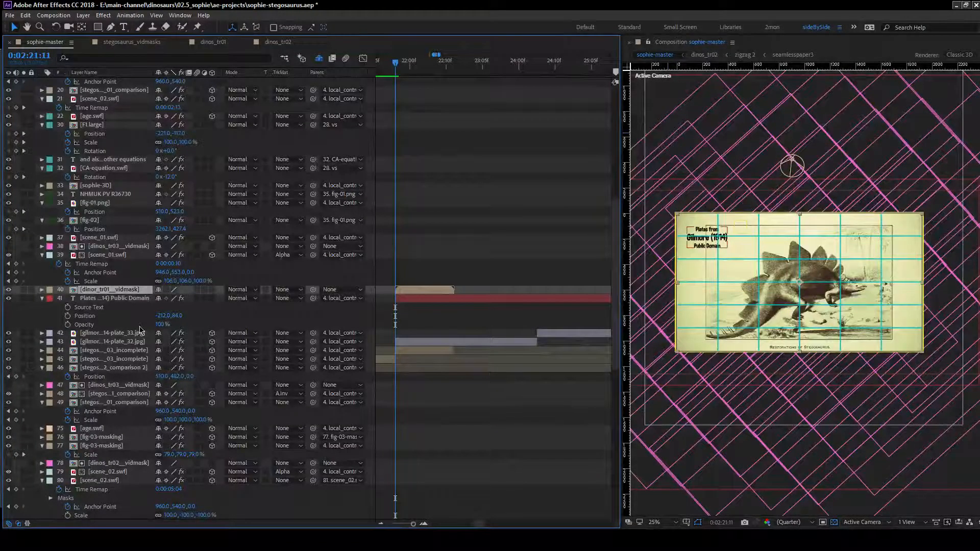
{"action": "key", "text": "ctrl+d"}
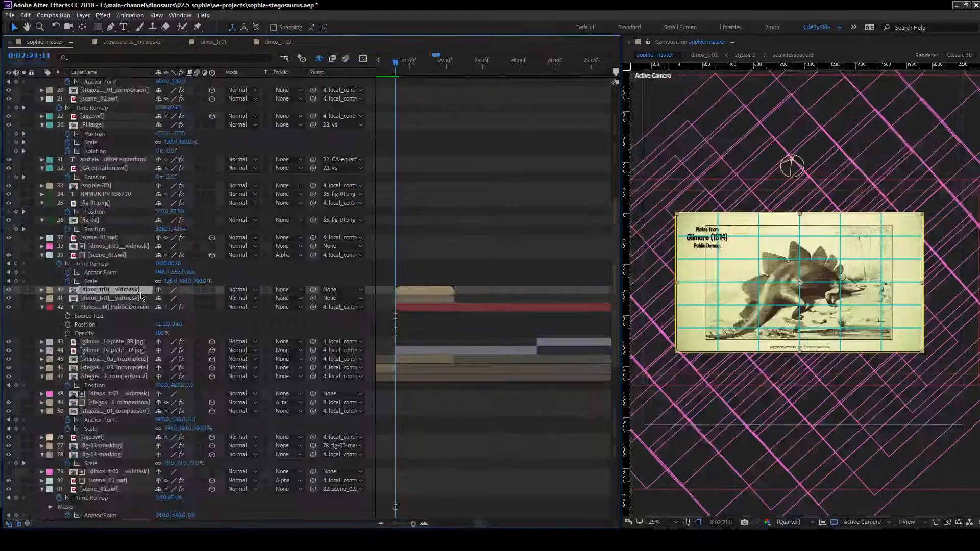
{"action": "left_click_drag", "start_coordinate": [140, 291], "coordinate": [135, 326]}
Split the Gilmore plate_32.jpg layer at 2:22:13 and place its later part directly below the earlier part.
{"action": "left_click", "coordinate": [417, 301]}
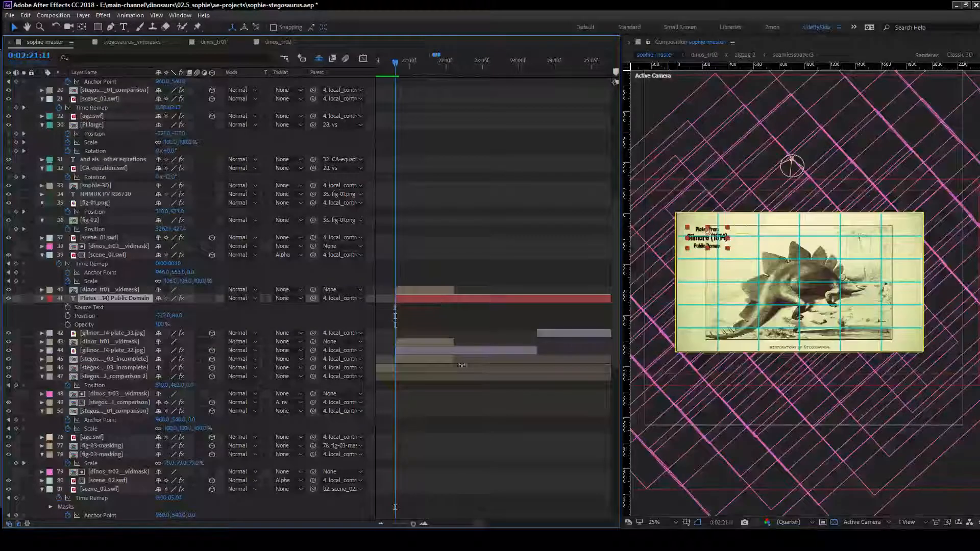
{"action": "left_click", "coordinate": [425, 361]}
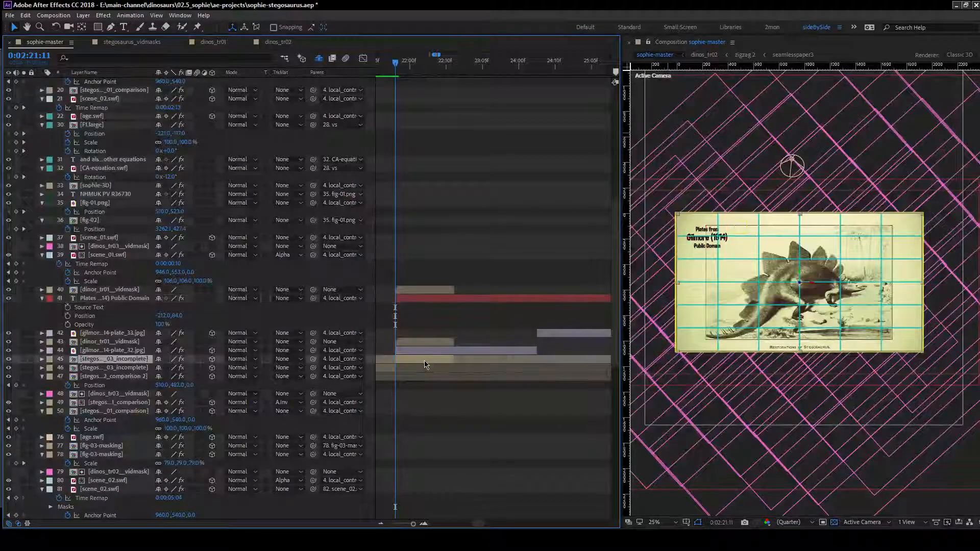
{"action": "left_click", "coordinate": [424, 351]}
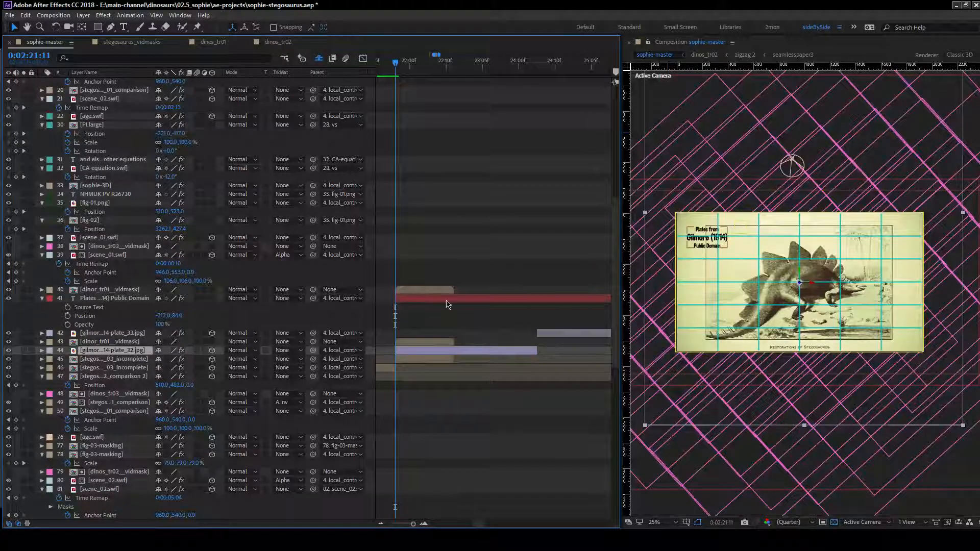
{"action": "left_click", "coordinate": [476, 355]}
{"action": "left_click", "coordinate": [475, 352]}
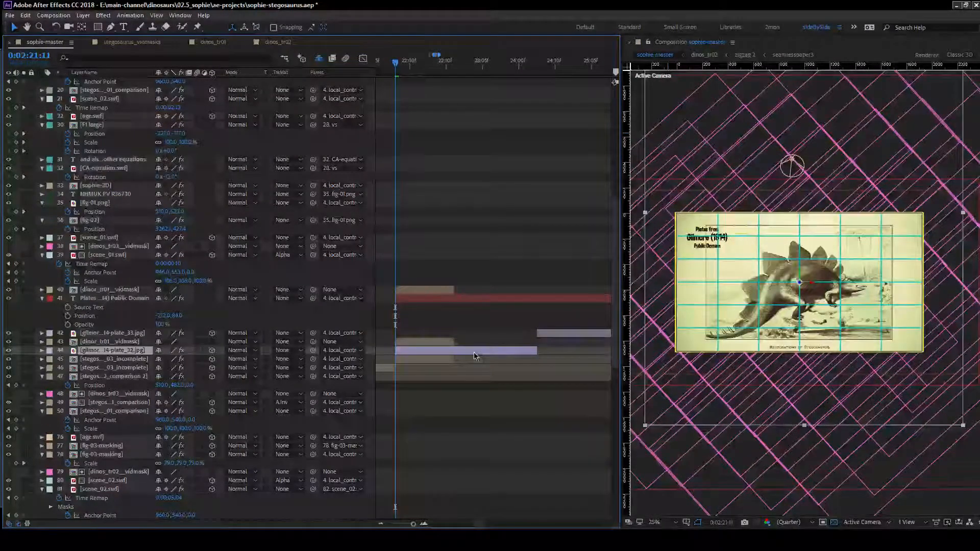
{"action": "left_click", "coordinate": [448, 77]}
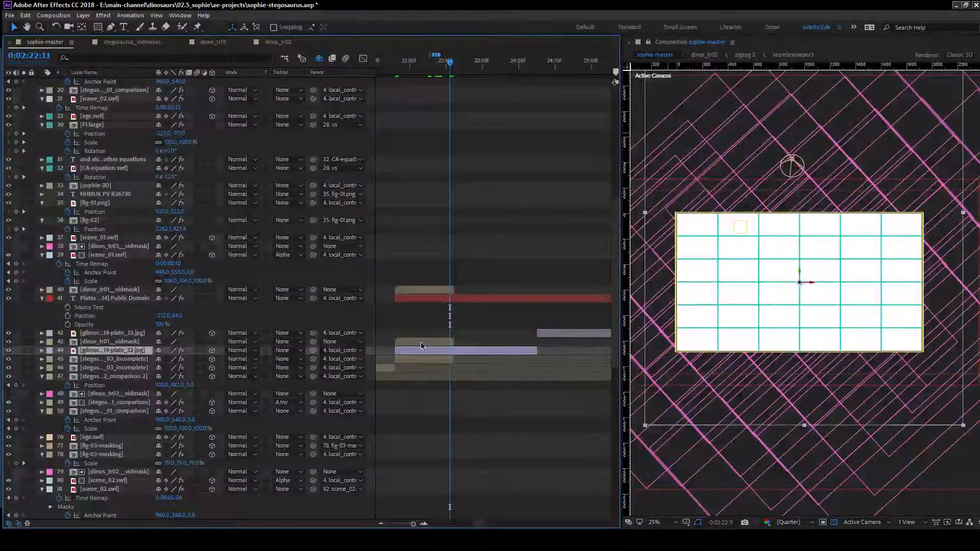
{"action": "left_click", "coordinate": [422, 342]}
{"action": "key", "text": "Page_Down"}
{"action": "key", "text": "Page_Down"}
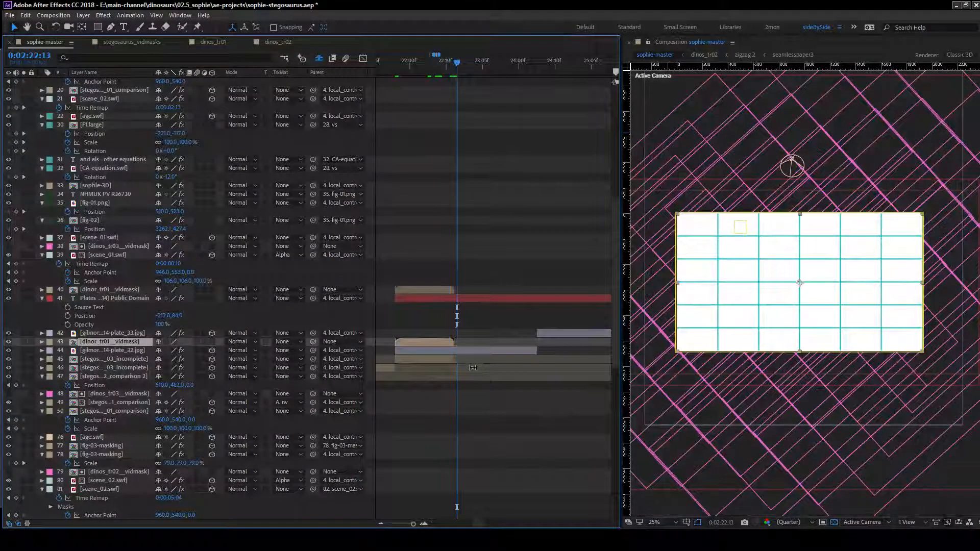
{"action": "left_click", "coordinate": [488, 351]}
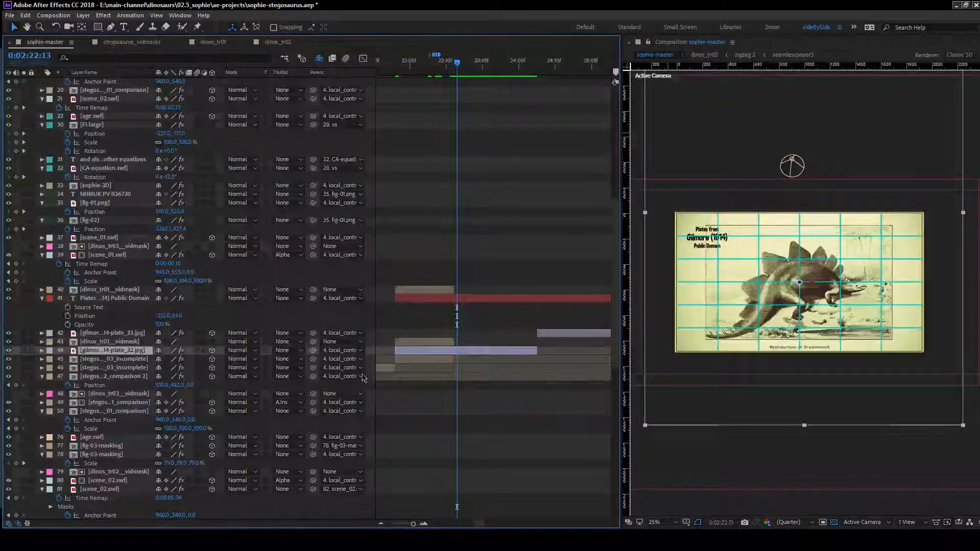
{"action": "key", "text": "ctrl+shift+d"}
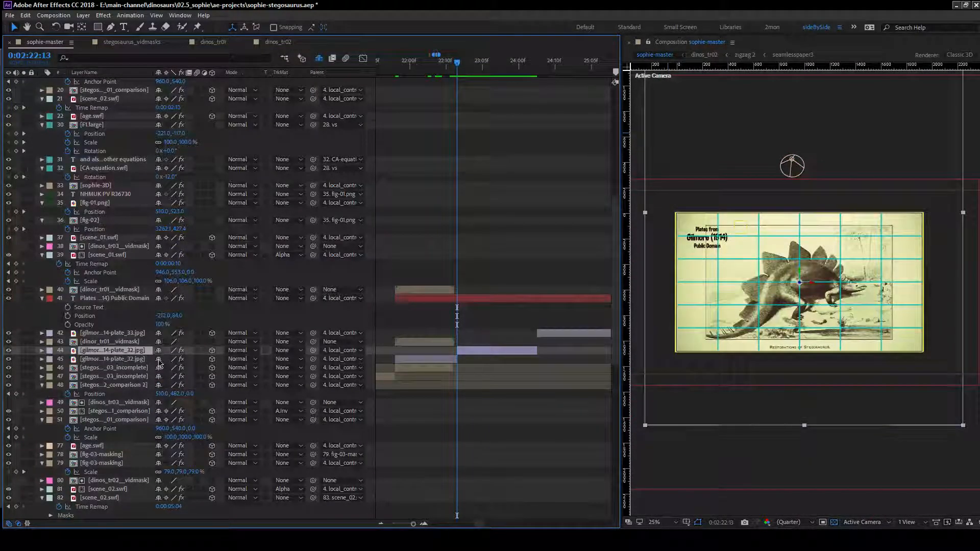
{"action": "left_click_drag", "start_coordinate": [158, 361], "coordinate": [160, 364]}
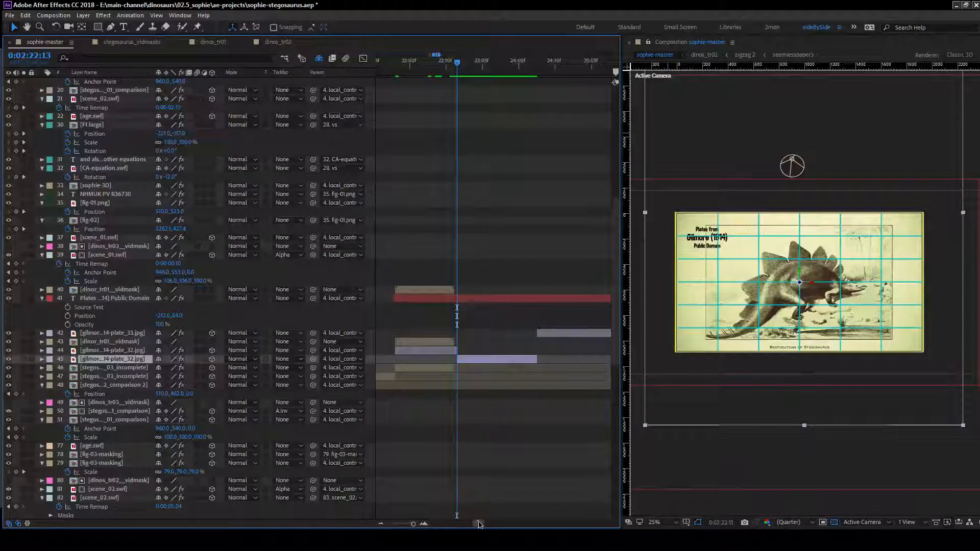
Flip the dinos_tr01__vidmask layer above the plate credit horizontally by setting its scale to -100, 100%.
{"action": "left_click_drag", "start_coordinate": [477, 524], "coordinate": [394, 523]}
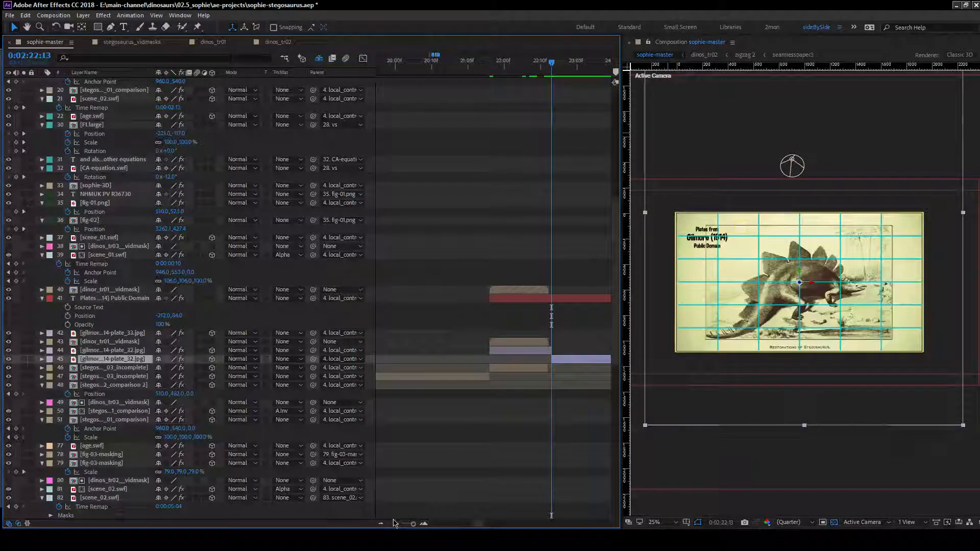
{"action": "key", "text": "minus"}
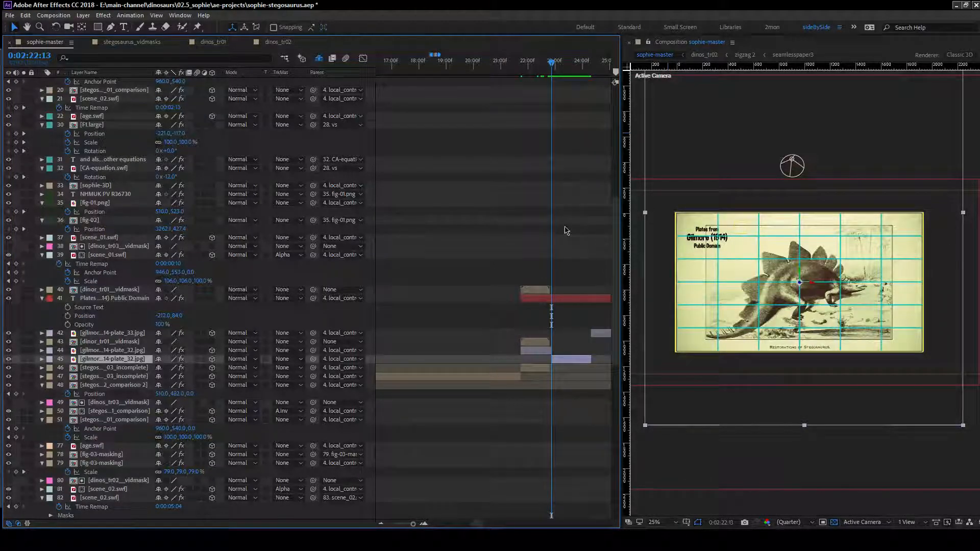
{"action": "left_click_drag", "start_coordinate": [546, 62], "coordinate": [541, 65]}
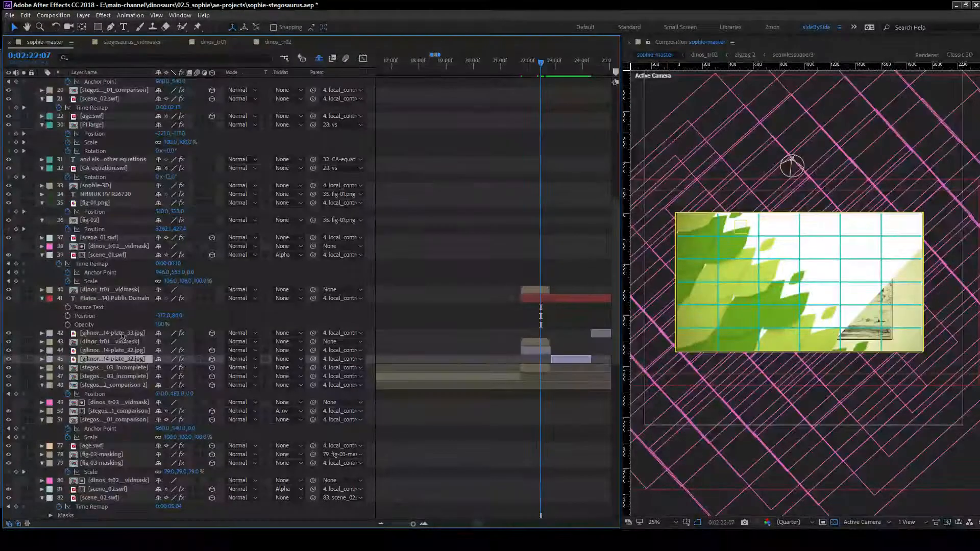
{"action": "left_click", "coordinate": [122, 334]}
{"action": "left_click", "coordinate": [119, 352]}
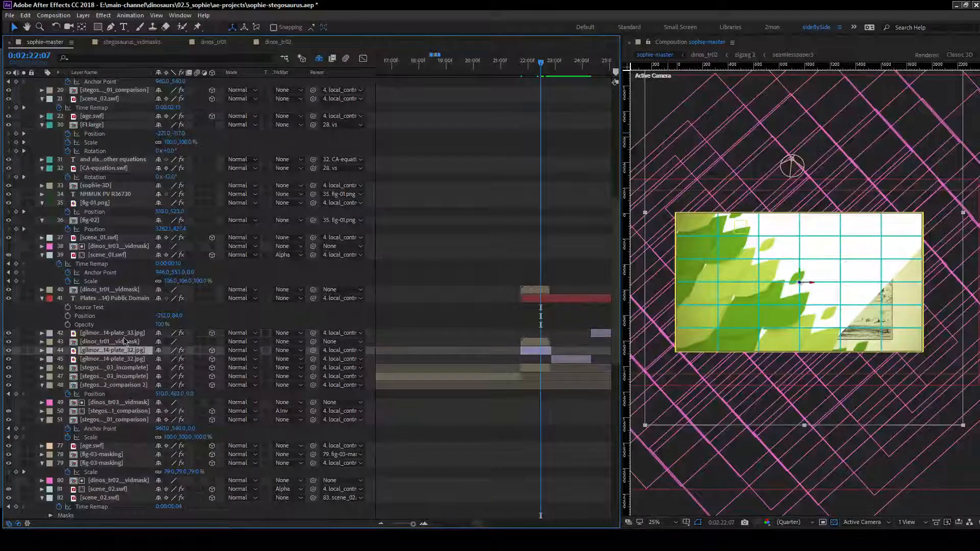
{"action": "left_click", "coordinate": [124, 341]}
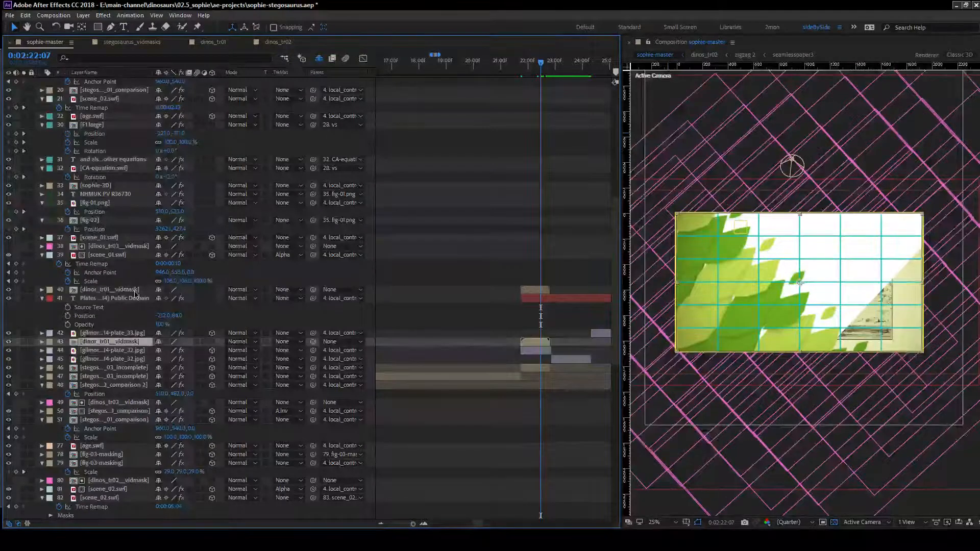
{"action": "left_click", "coordinate": [134, 290], "text": "ctrl"}
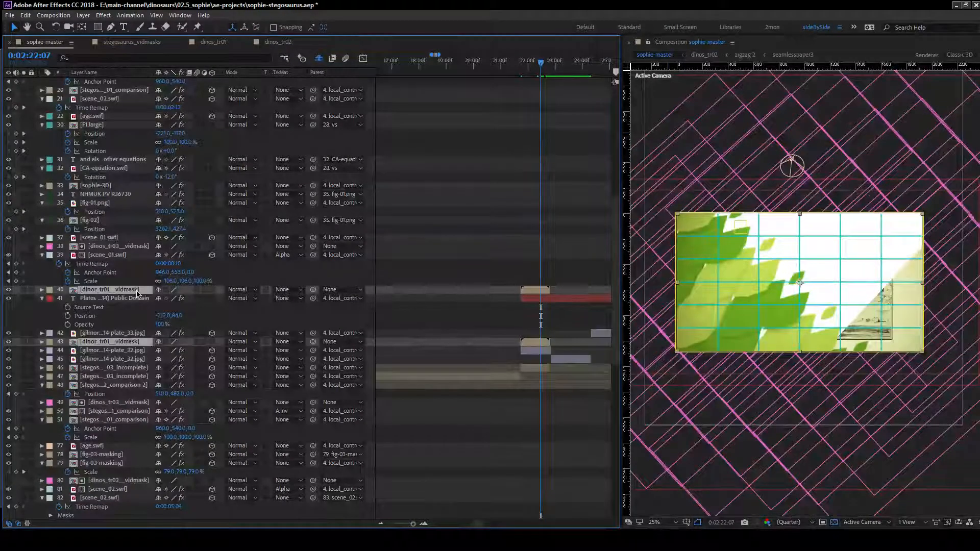
{"action": "key", "text": "s"}
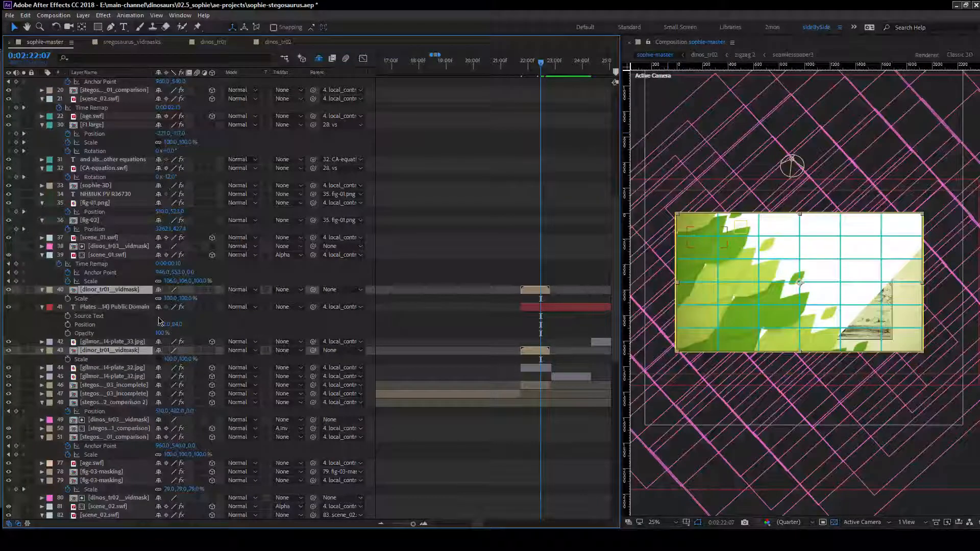
{"action": "left_click", "coordinate": [158, 298]}
{"action": "left_click", "coordinate": [170, 299]}
{"action": "type", "text": "-100"}
{"action": "key", "text": "Return"}
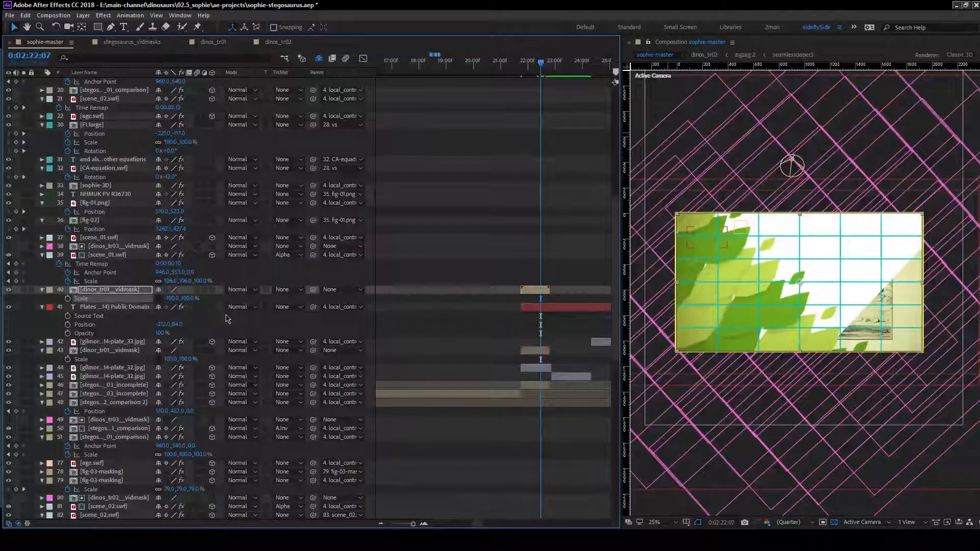
Flip the dinos_tr01__vidmask copy above the Gilmore plate_32.jpg layer by setting its scale to -100, 100%.
{"action": "left_click", "coordinate": [171, 359]}
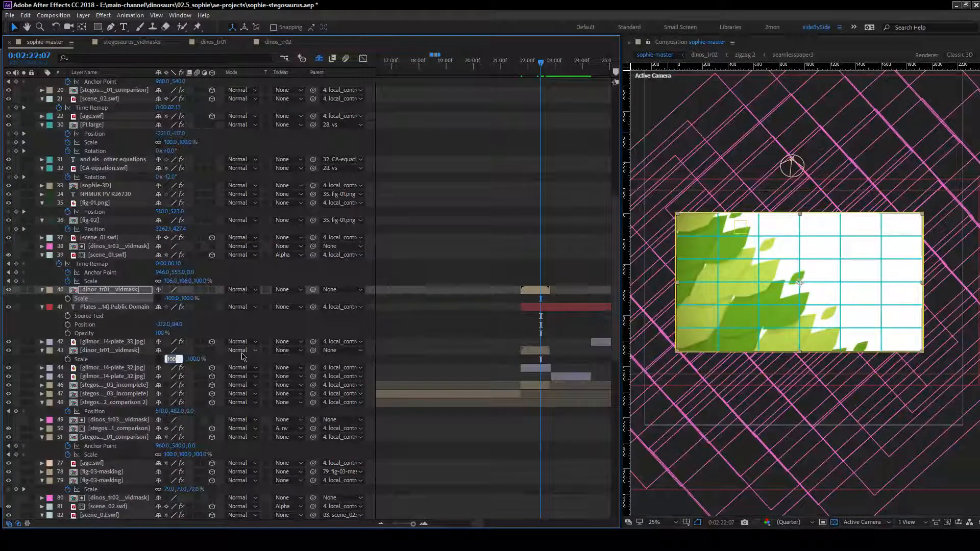
{"action": "type", "text": "-100"}
{"action": "key", "text": "Return"}
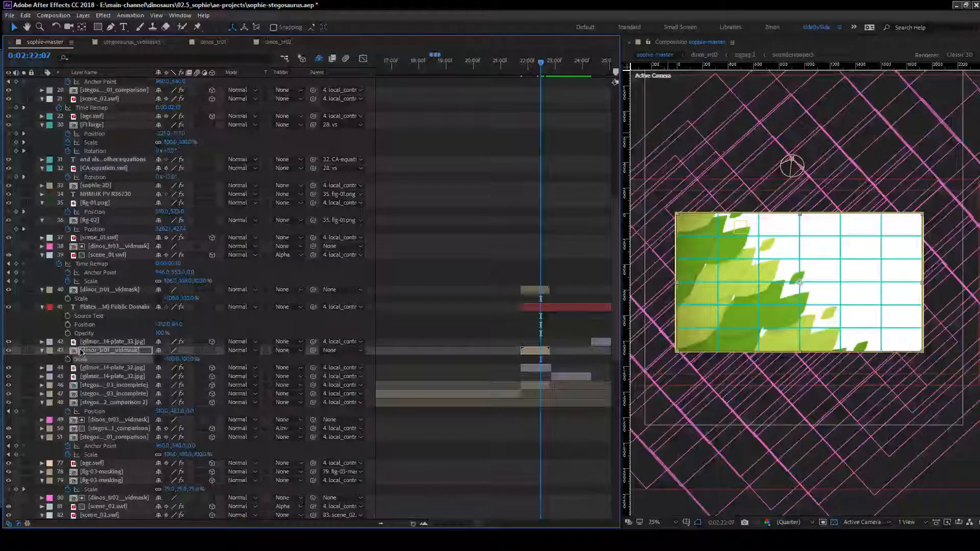
Assign the Purple label colour to both flipped dinos_tr01__vidmask layers.
{"action": "left_click", "coordinate": [80, 352]}
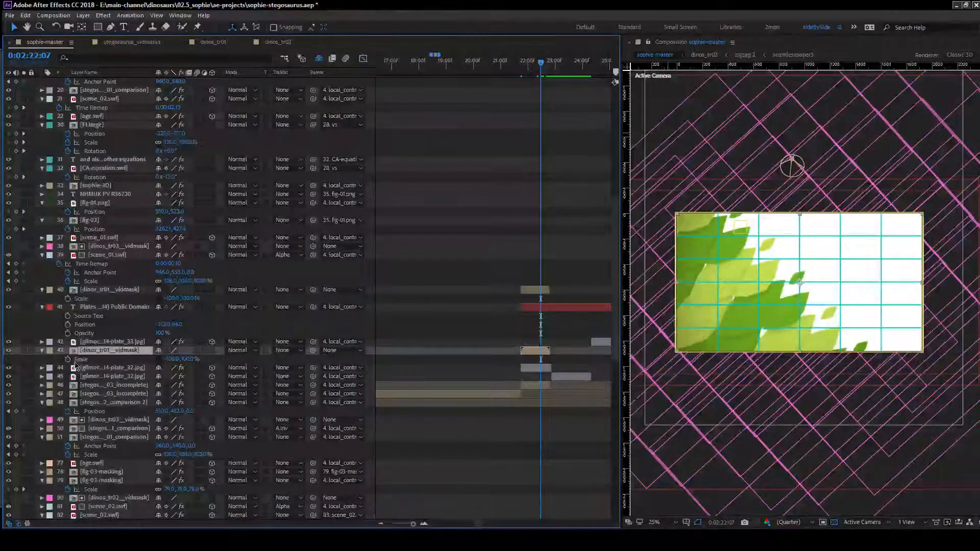
{"action": "left_click", "coordinate": [49, 289]}
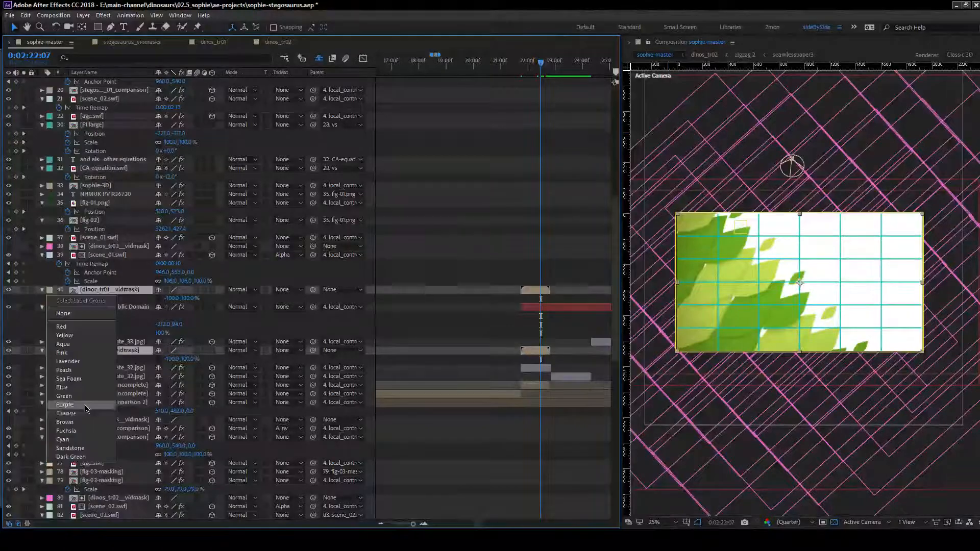
{"action": "left_click", "coordinate": [85, 406]}
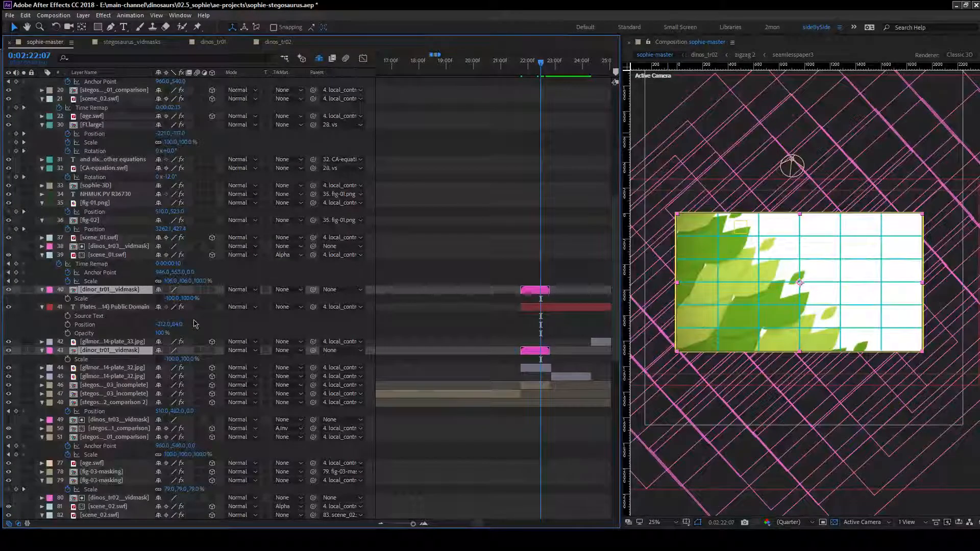
Copy the flipped dinos_tr01__vidmask layer above plate_32.jpg into the stegosaurus_vidmasks composition at 2:21:11, above the existing layers.
{"action": "left_click", "coordinate": [117, 351]}
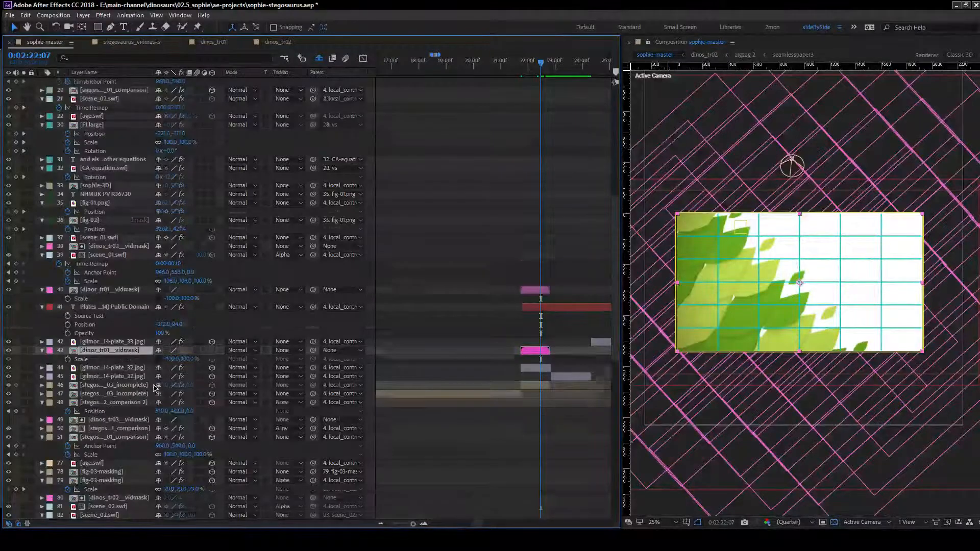
{"action": "scroll", "coordinate": [119, 352], "scroll_direction": "down", "scroll_amount": 6}
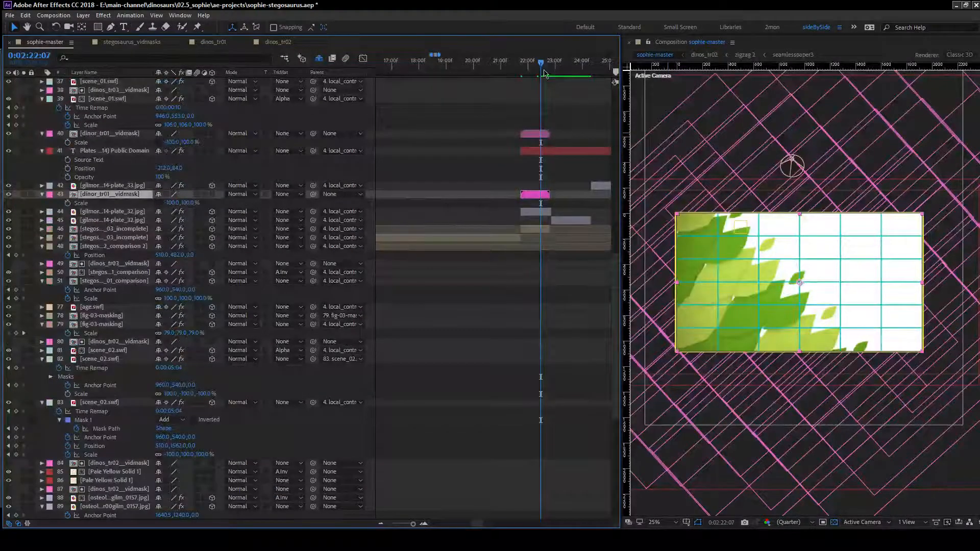
{"action": "left_click", "coordinate": [518, 71]}
{"action": "left_click_drag", "start_coordinate": [518, 69], "coordinate": [521, 69]}
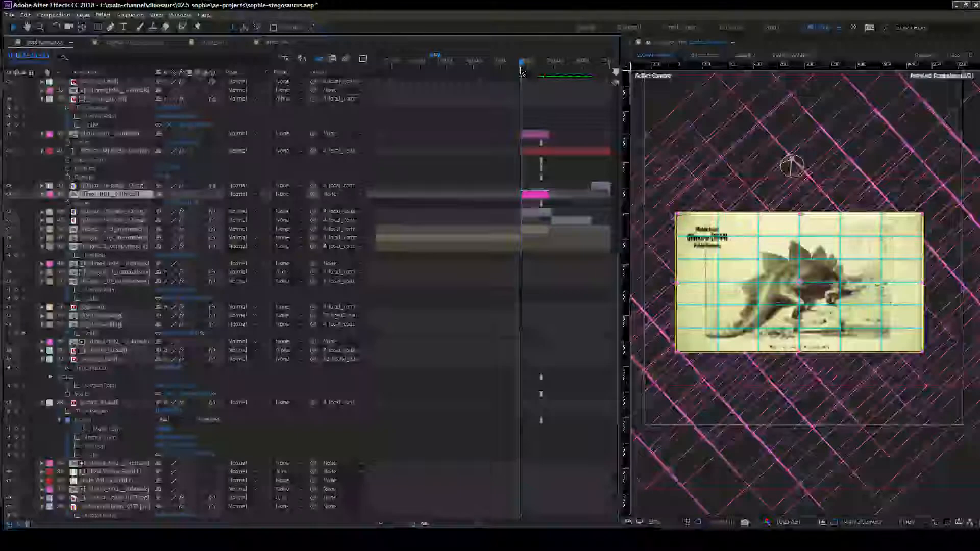
{"action": "left_click", "coordinate": [134, 44]}
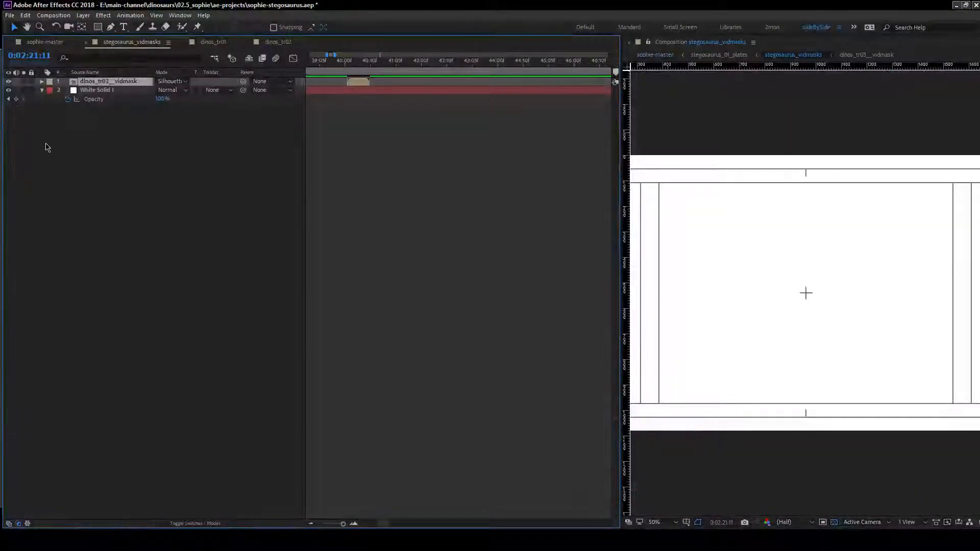
{"action": "left_click", "coordinate": [147, 193]}
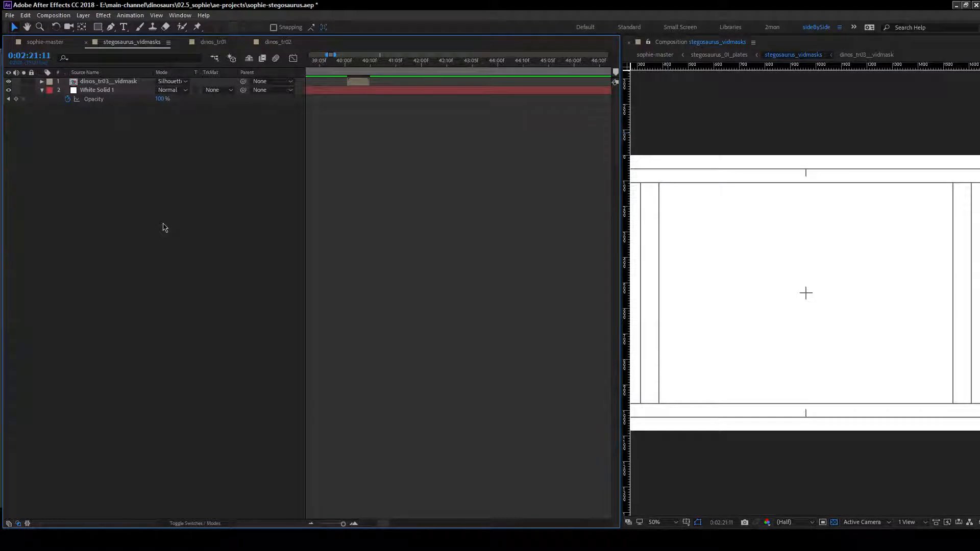
{"action": "key", "text": "ctrl+v"}
{"action": "left_click_drag", "start_coordinate": [386, 525], "coordinate": [423, 525]}
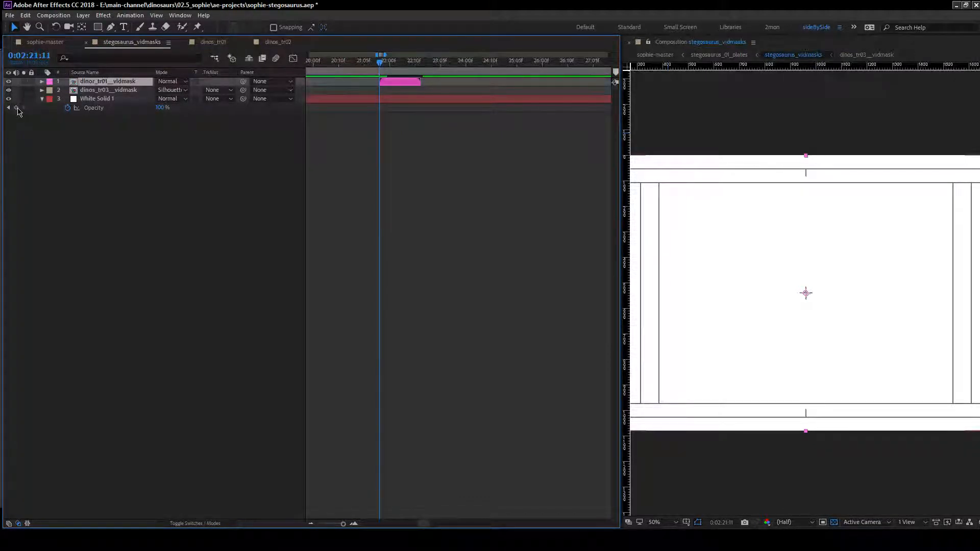
Set the pasted dinos_tr01__vidmask layer's blending mode to Silhouette Alpha and check the wipe through 2:22:06.
{"action": "left_click", "coordinate": [168, 81]}
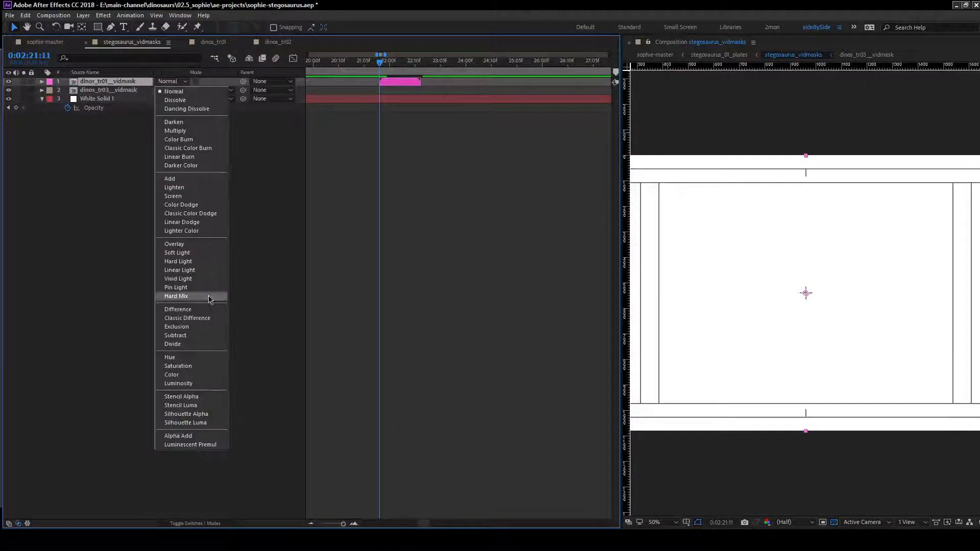
{"action": "left_click", "coordinate": [214, 413]}
{"action": "left_click", "coordinate": [383, 62]}
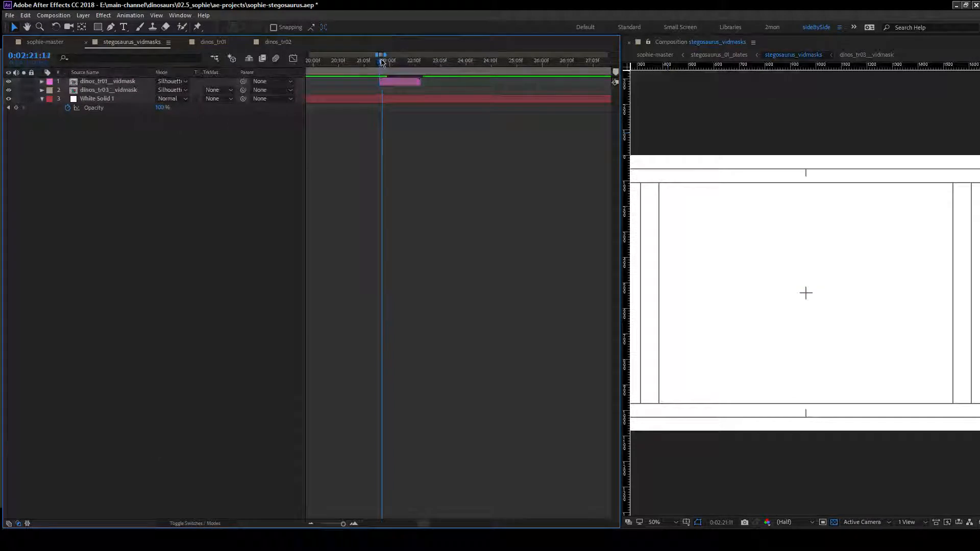
{"action": "left_click_drag", "start_coordinate": [382, 62], "coordinate": [395, 62]}
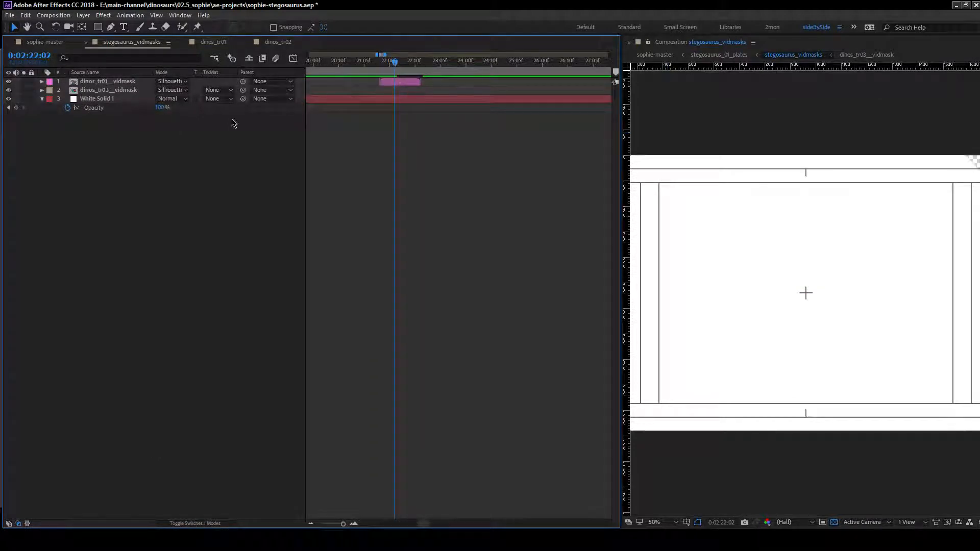
{"action": "left_click", "coordinate": [110, 82]}
{"action": "mouse_move", "coordinate": [395, 65]}
{"action": "left_mouse_down"}
{"action": "mouse_move", "coordinate": [413, 67]}
{"action": "mouse_move", "coordinate": [404, 64]}
{"action": "left_mouse_up"}
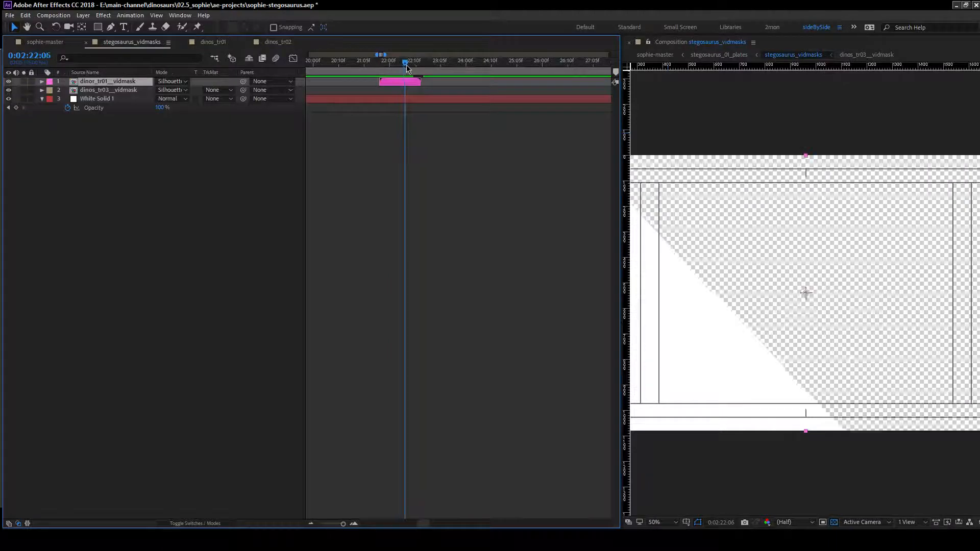
In sophie-master, move the dinos_tr01__vidmask above the credit text to directly above the upper incomplete comparison layer and set that layer's track matte to Alpha Inverted.
{"action": "left_click", "coordinate": [58, 44]}
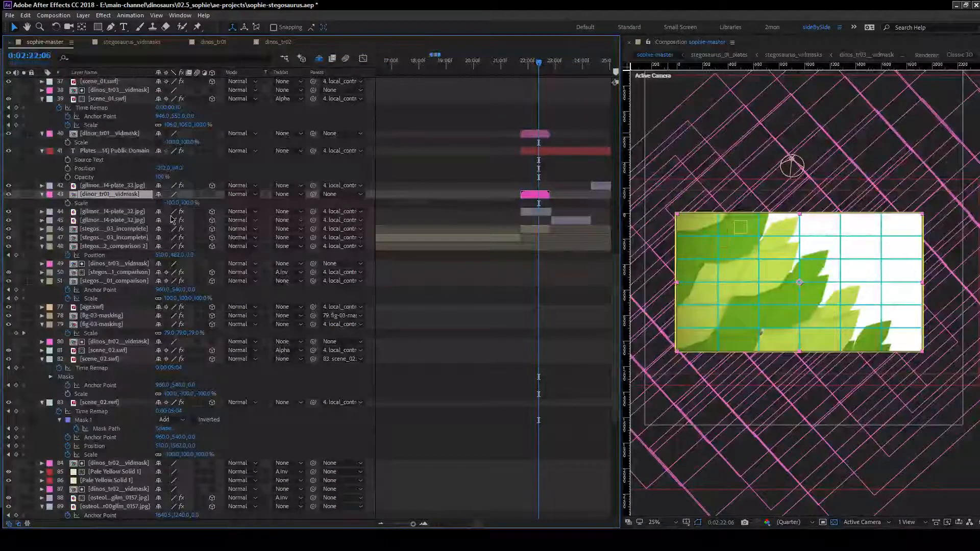
{"action": "left_click", "coordinate": [552, 152]}
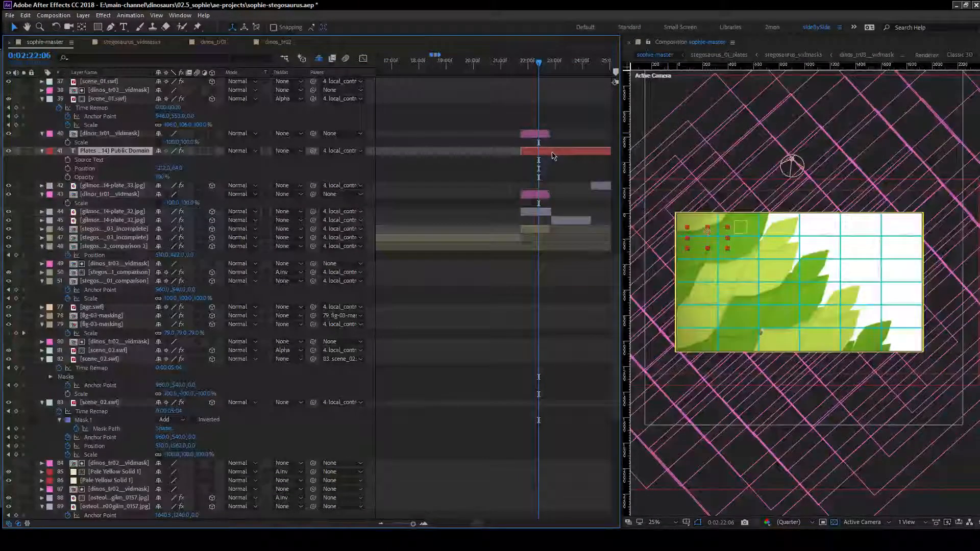
{"action": "left_click", "coordinate": [534, 133]}
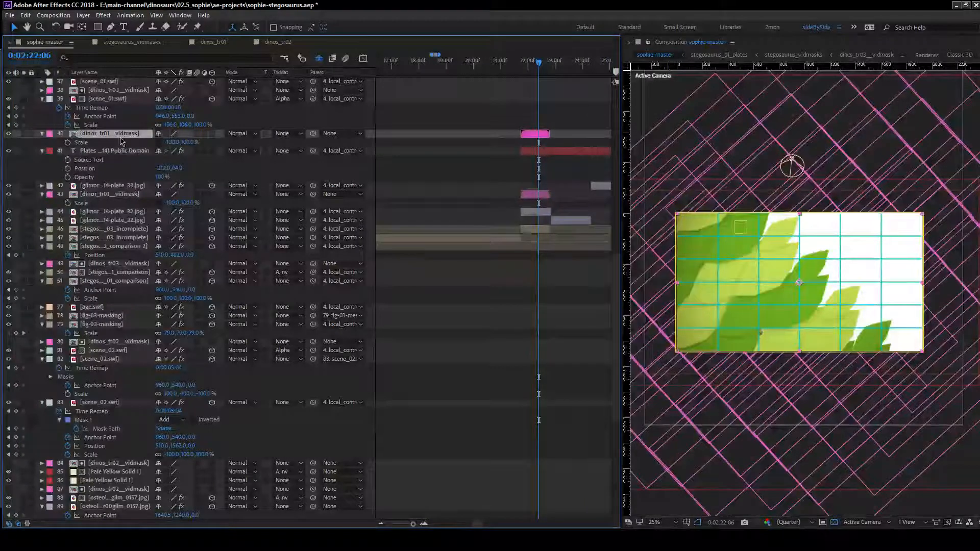
{"action": "left_click_drag", "start_coordinate": [121, 141], "coordinate": [125, 227]}
{"action": "left_click", "coordinate": [296, 229]}
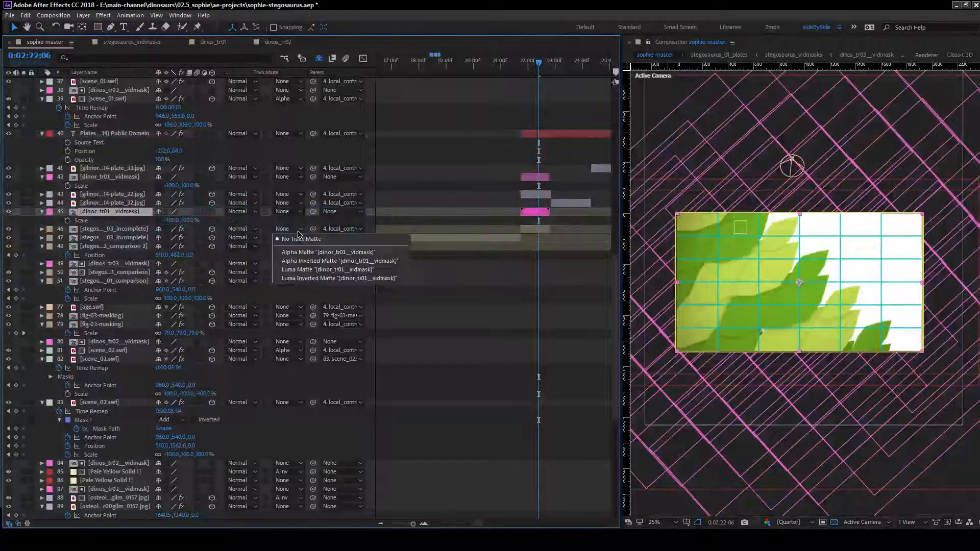
{"action": "left_click", "coordinate": [324, 262]}
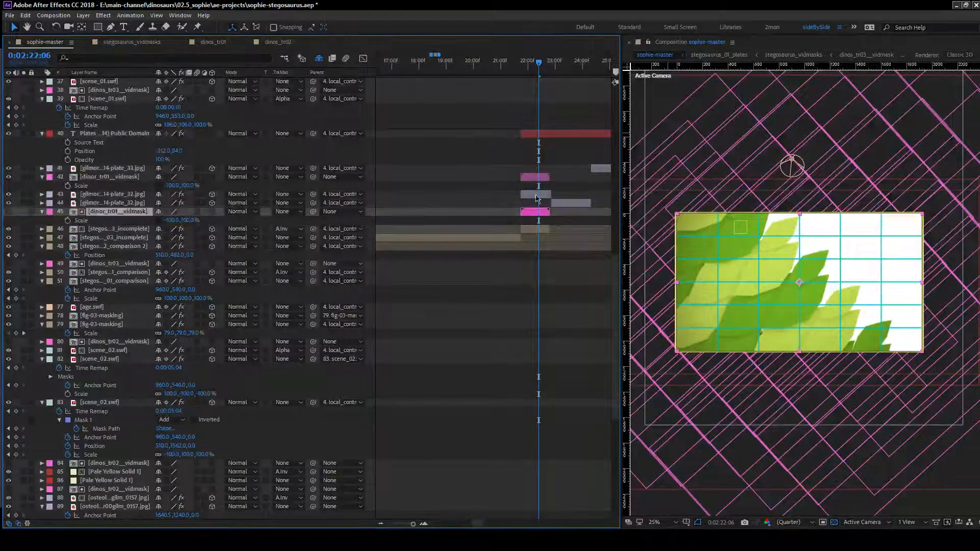
Set the upper plate_32.jpg layer's track matte to Alpha Matte using dinos_tr01__vidmask, and preview the wipe around 2:22:00.
{"action": "left_click", "coordinate": [142, 197]}
{"action": "left_click", "coordinate": [294, 194]}
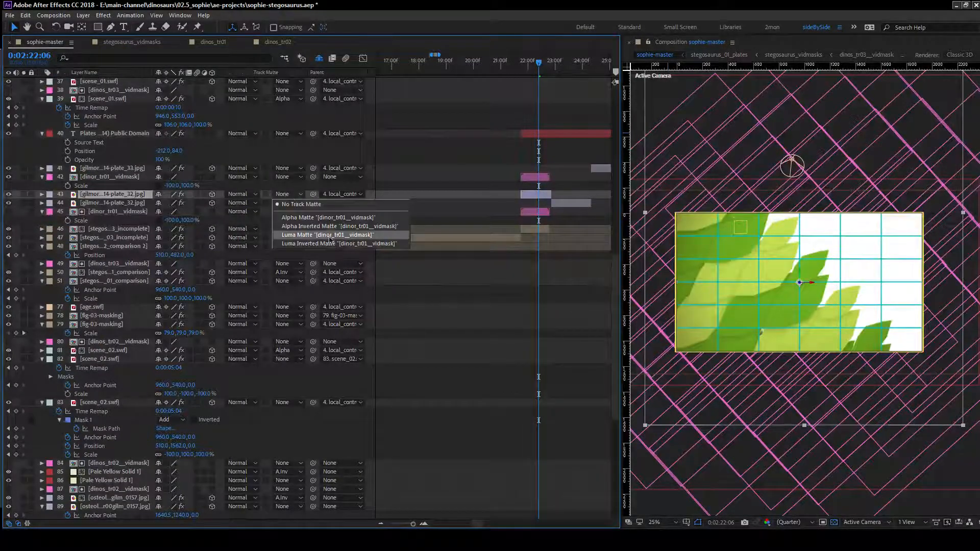
{"action": "left_click", "coordinate": [335, 220]}
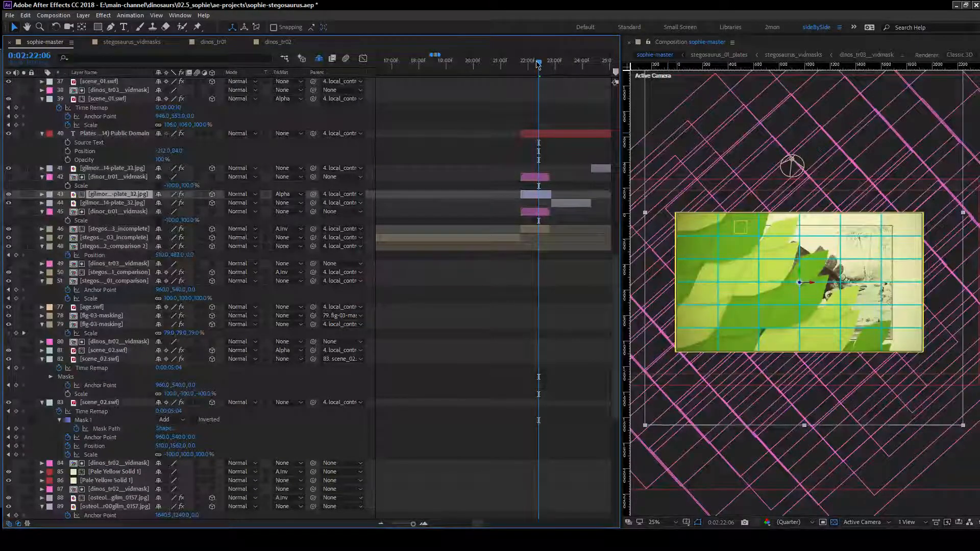
{"action": "left_click_drag", "start_coordinate": [538, 63], "coordinate": [554, 64]}
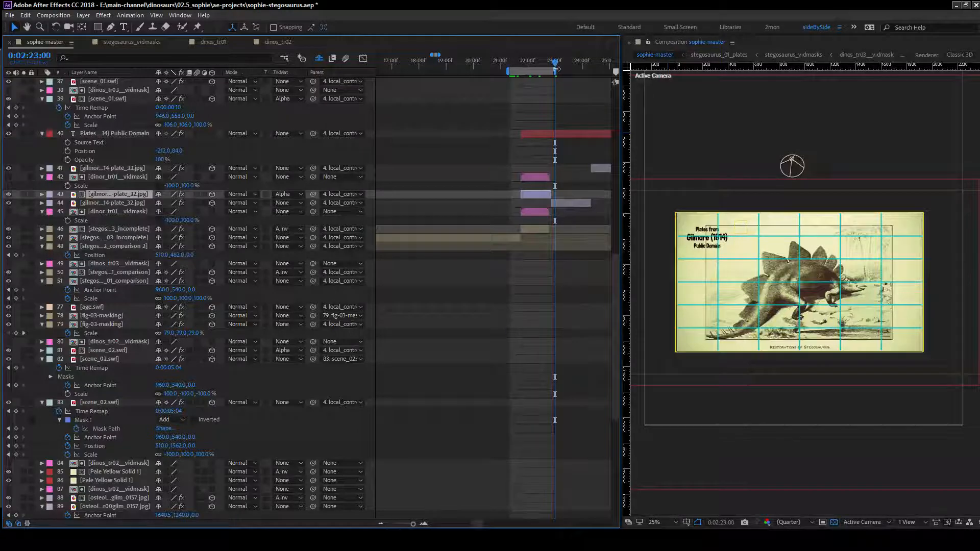
{"action": "key", "text": "space"}
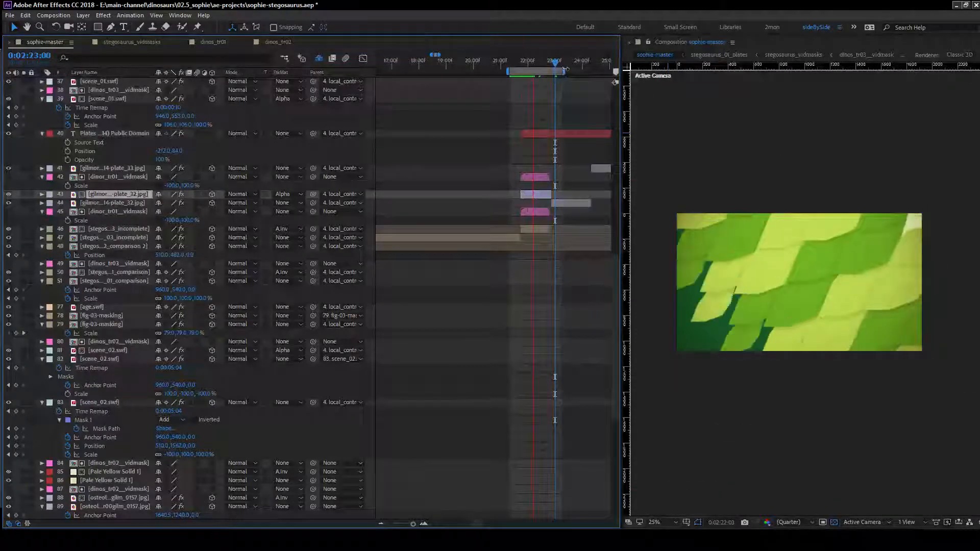
{"action": "key", "text": "space"}
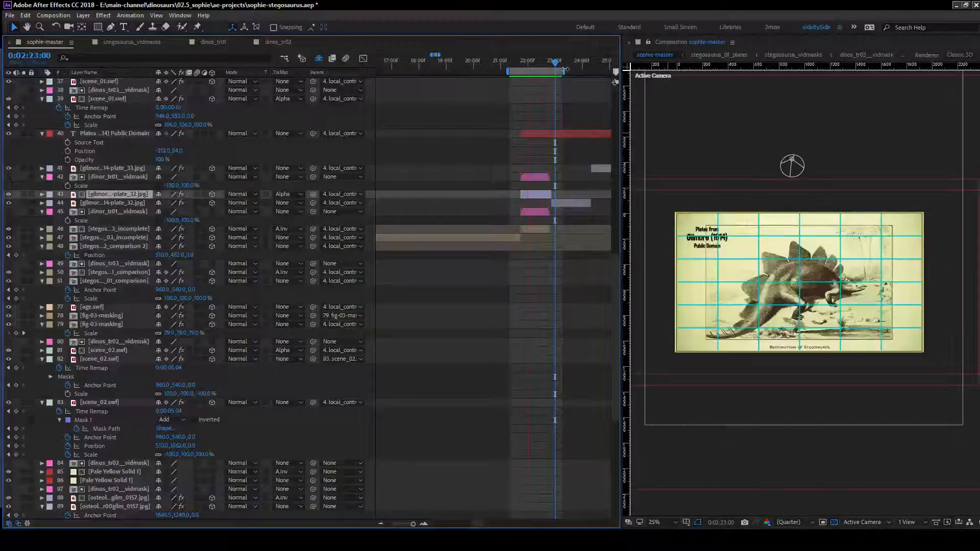
{"action": "left_click_drag", "start_coordinate": [534, 68], "coordinate": [527, 69]}
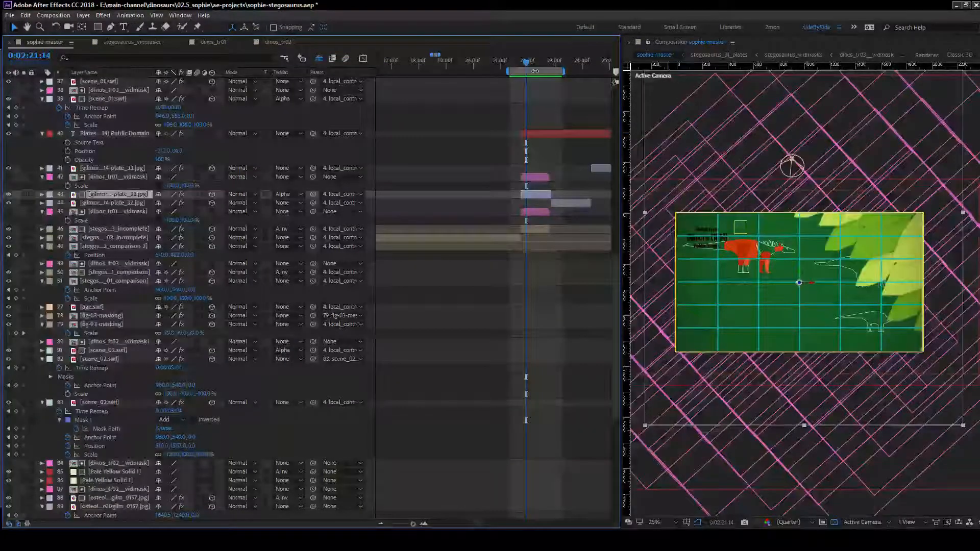
Close the dinos_tr02 and dinos_tr01 compositions and return to sophie-master.
{"action": "left_click", "coordinate": [277, 42]}
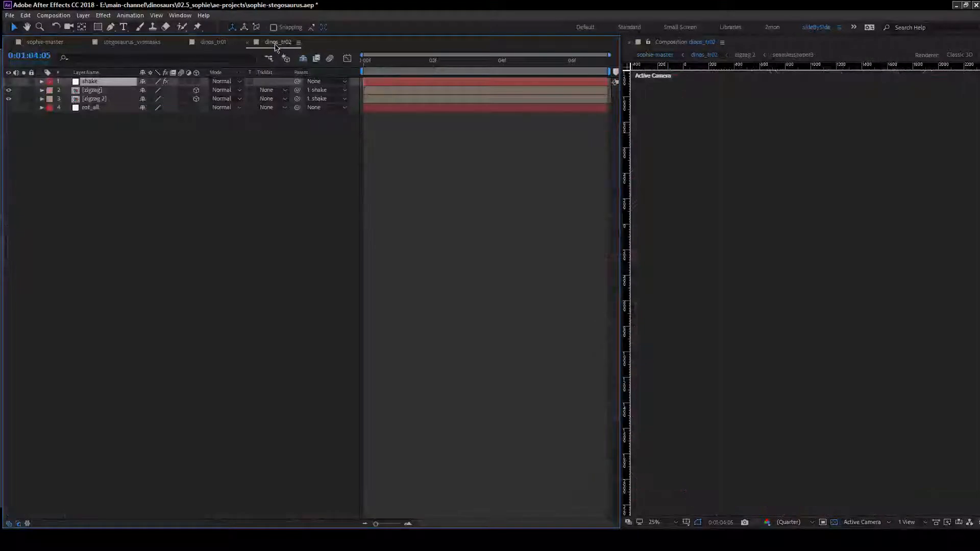
{"action": "left_click", "coordinate": [247, 41]}
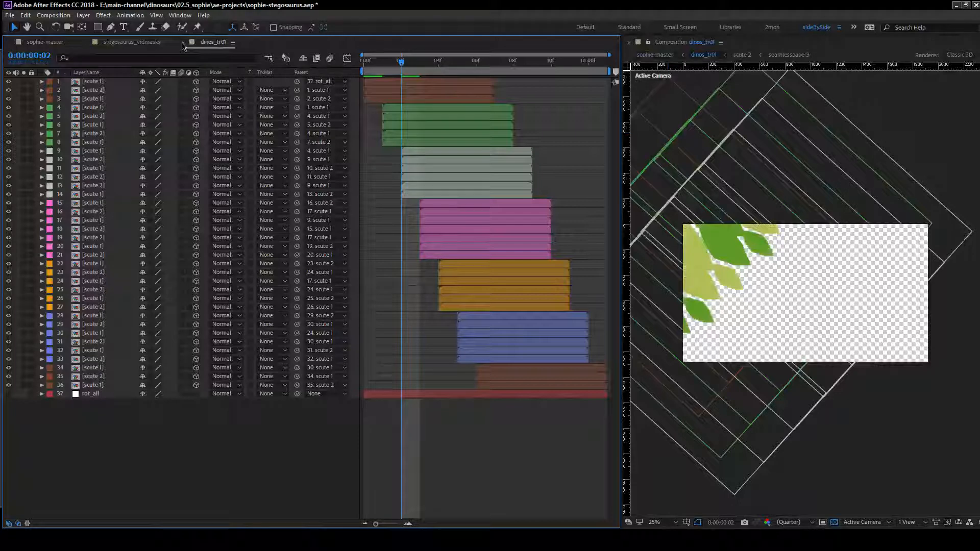
{"action": "left_click", "coordinate": [182, 42]}
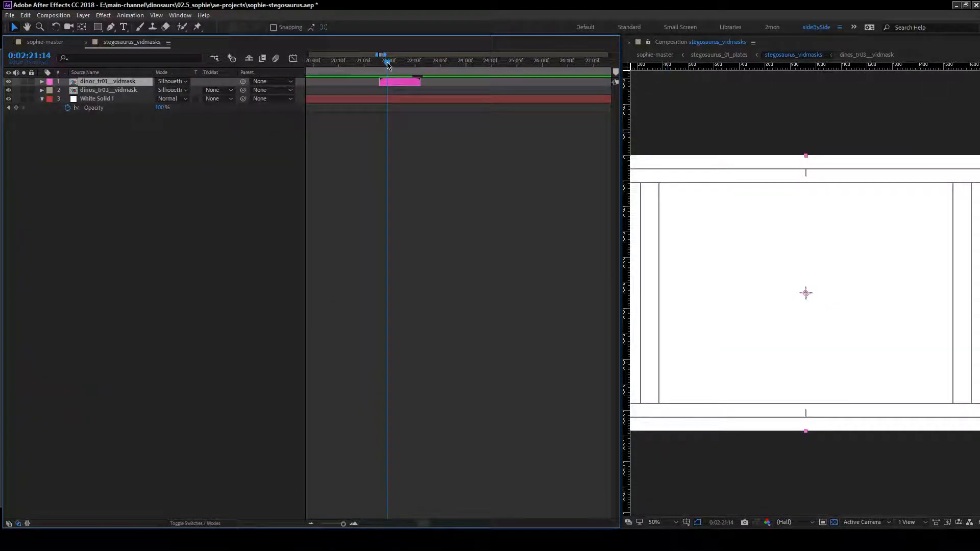
{"action": "left_click", "coordinate": [38, 42]}
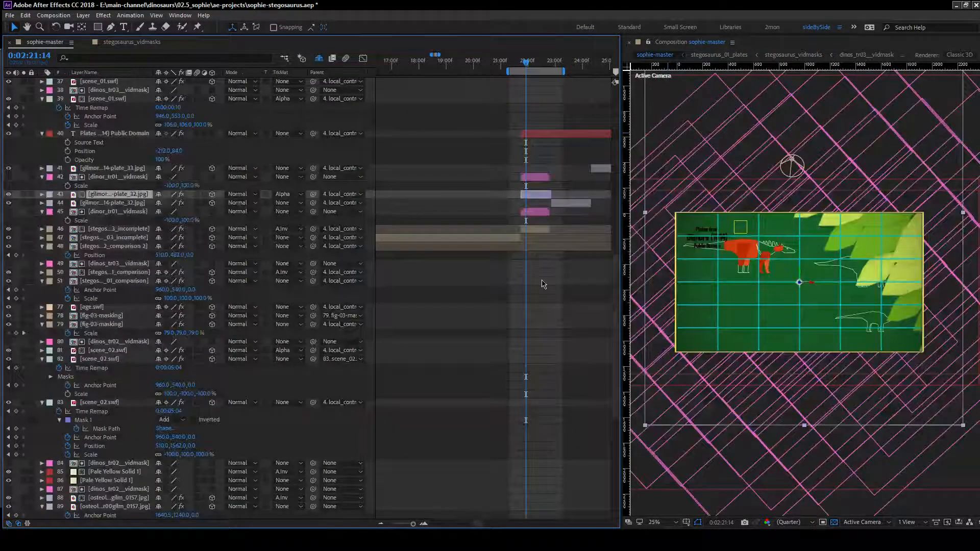
Go to 2:21:11 and try the Stencil Alpha blending mode on the dinos_tr01__vidmask layer in stegosaurus_vidmasks.
{"action": "key", "text": "Page_Up"}
{"action": "key", "text": "Page_Up"}
{"action": "key", "text": "Page_Up"}
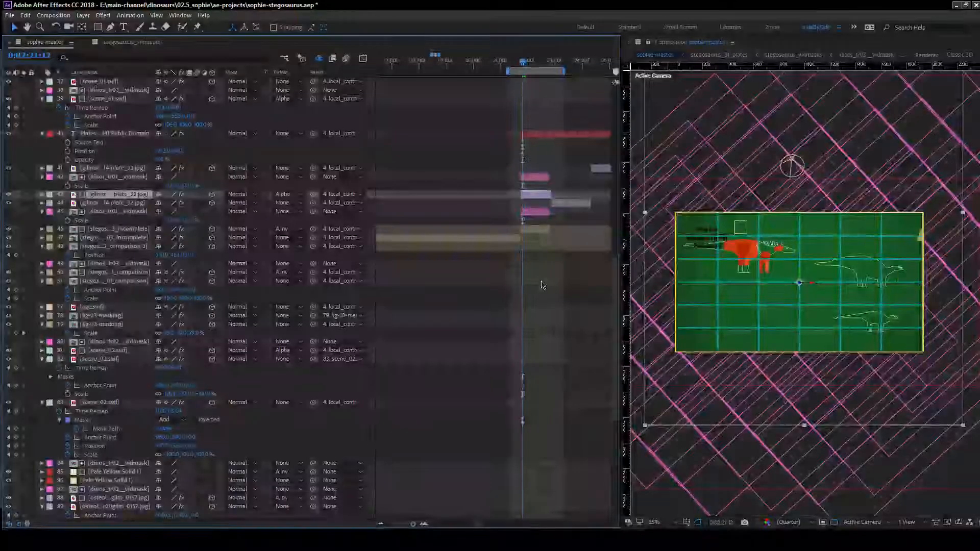
{"action": "key", "text": "Page_Up"}
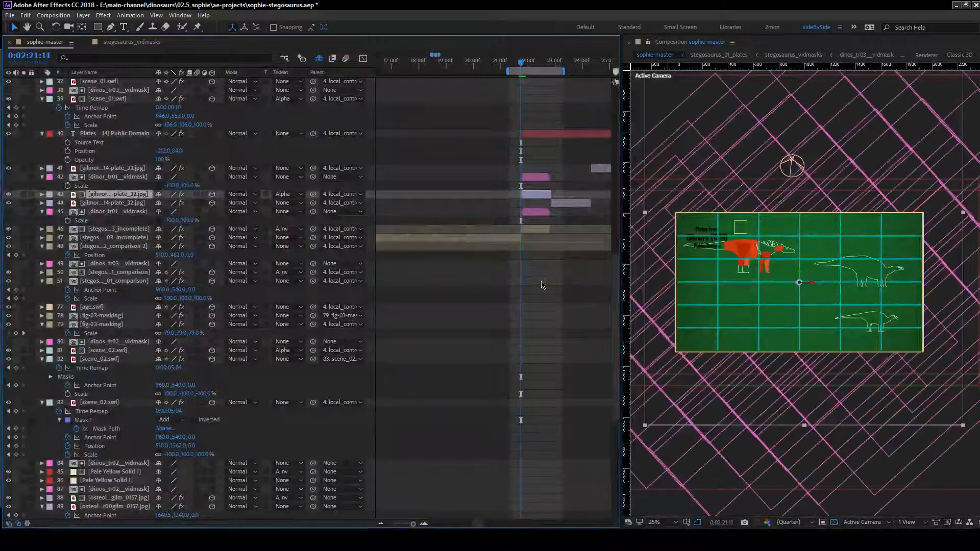
{"action": "left_click", "coordinate": [139, 42]}
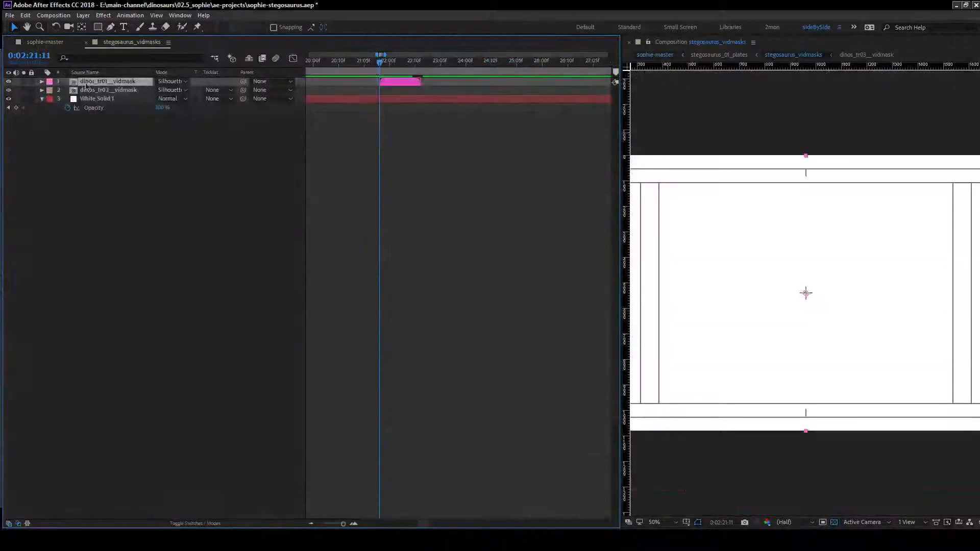
{"action": "left_click", "coordinate": [171, 81]}
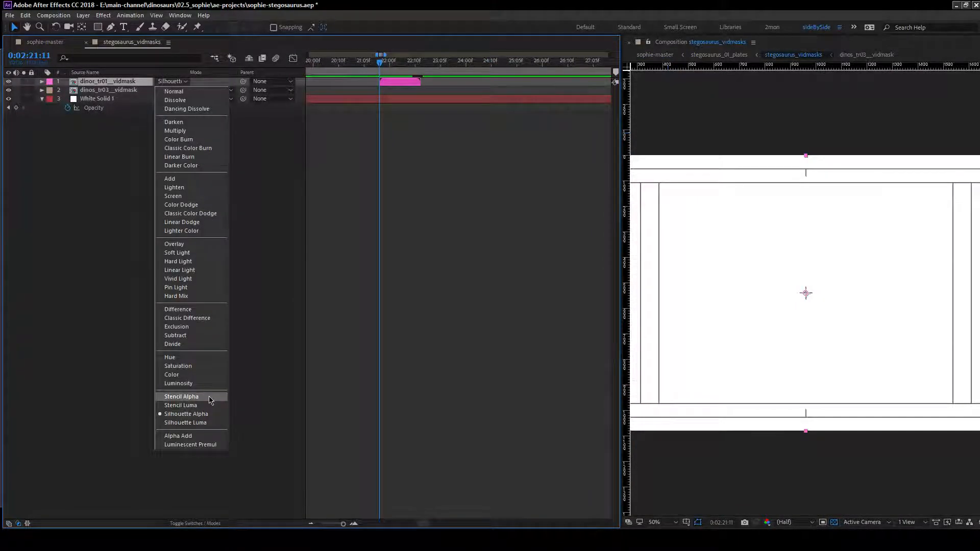
{"action": "left_click", "coordinate": [199, 397]}
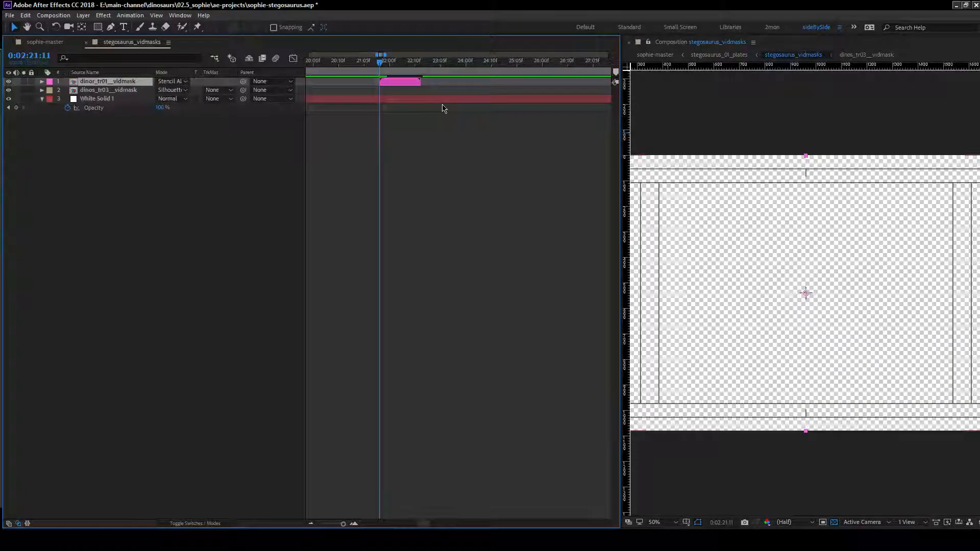
{"action": "key", "text": "shift+equal"}
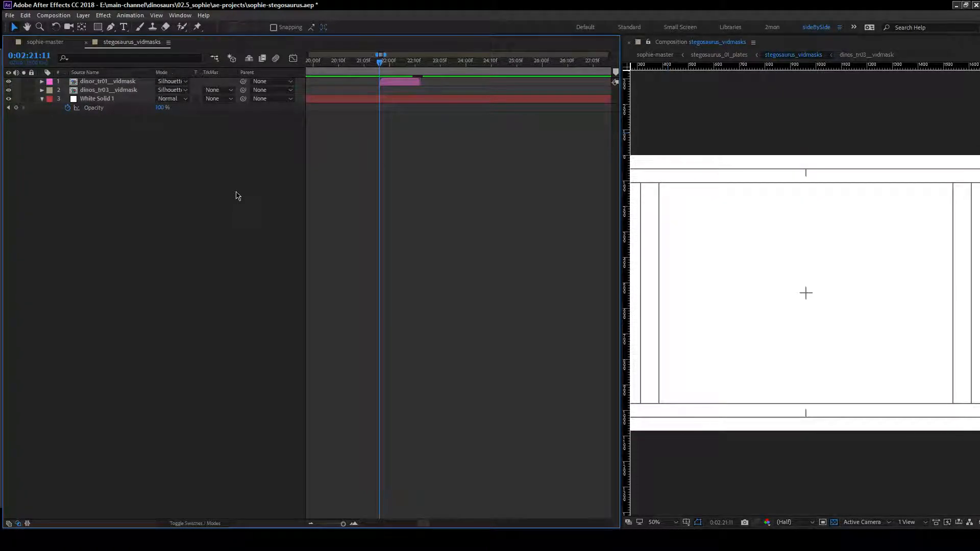
Open the stegosaurus_06_plates composition and examine the wipe on the plates frame by frame from 2:21:11 to 2:22:06.
{"action": "scroll", "coordinate": [390, 282], "scroll_direction": "down", "scroll_amount": 10}
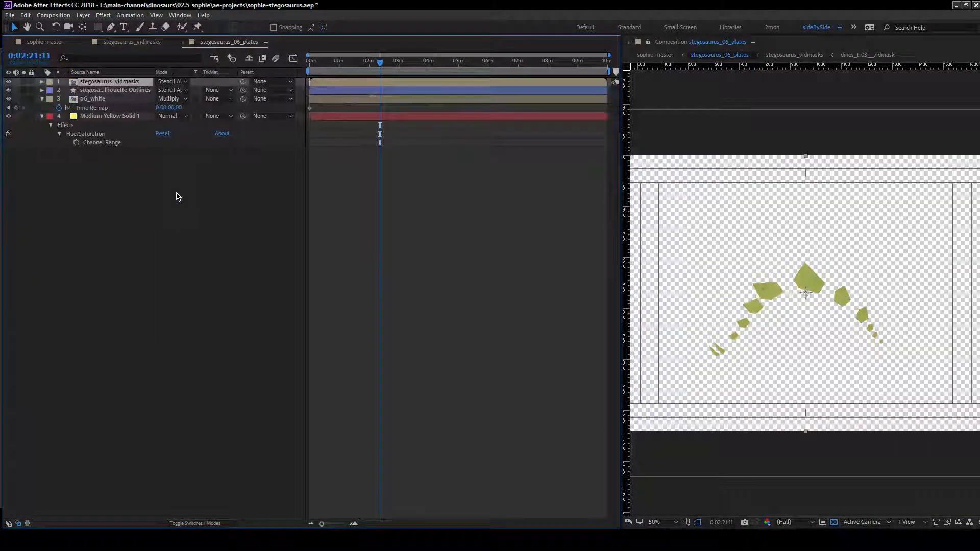
{"action": "key", "text": "Page_Down"}
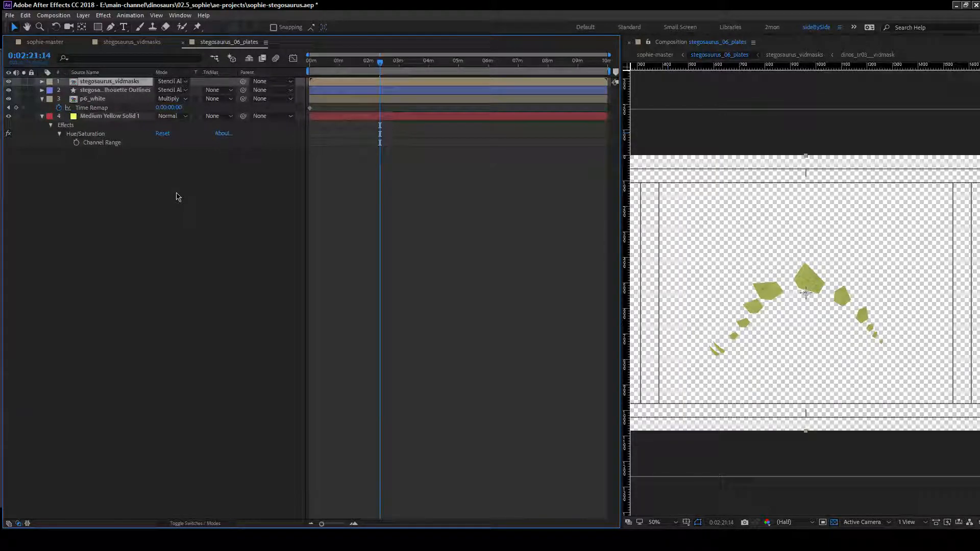
{"action": "key", "text": "Page_Down"}
{"action": "key", "text": "Page_Down"}
{"action": "key", "text": "Page_Down"}
{"action": "key", "text": "Page_Down"}
{"action": "key", "text": "Page_Down"}
{"action": "key", "text": "Page_Down"}
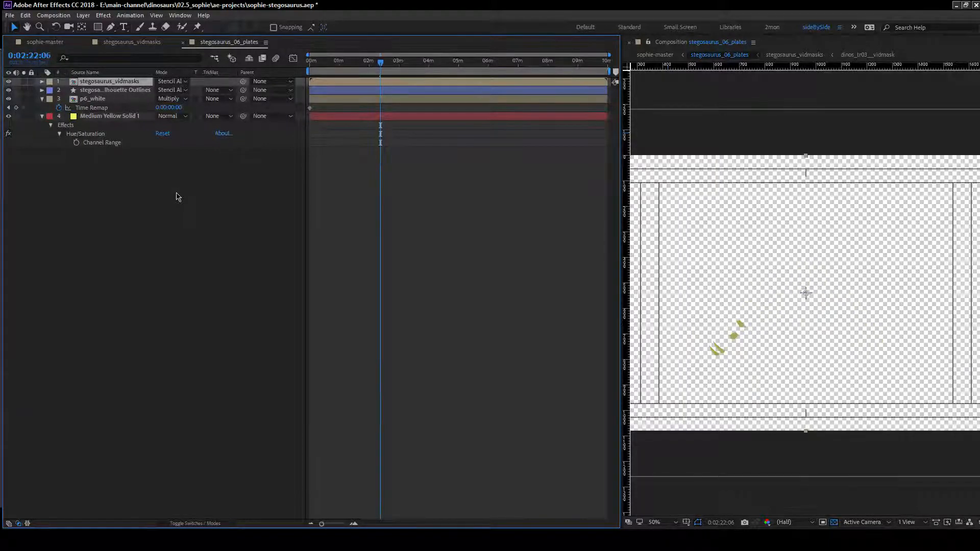
{"action": "key", "text": "Page_Down"}
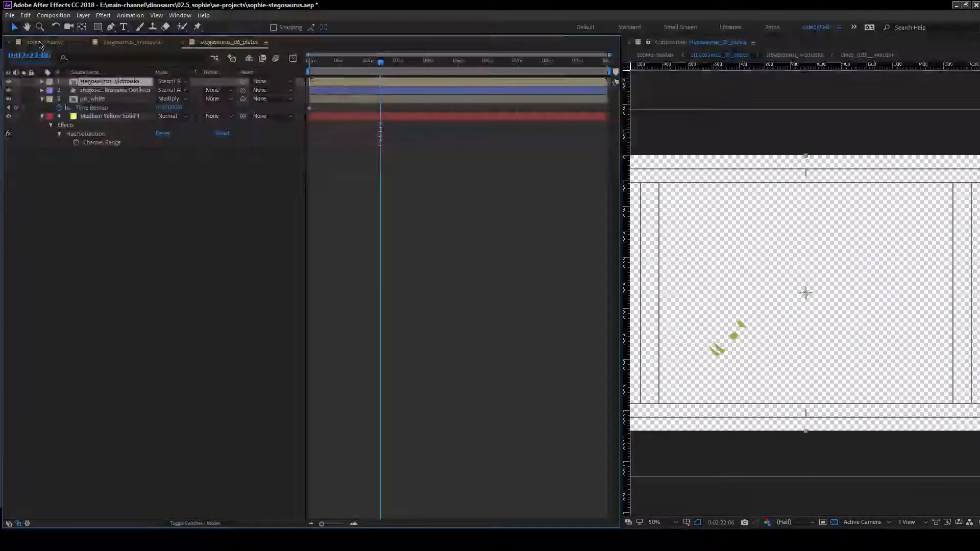
In sophie-master, move the opacity keyframes of all six stegosaurus layers, from 01_plates to 06_plates, to 2:22:08.
{"action": "left_click", "coordinate": [40, 43]}
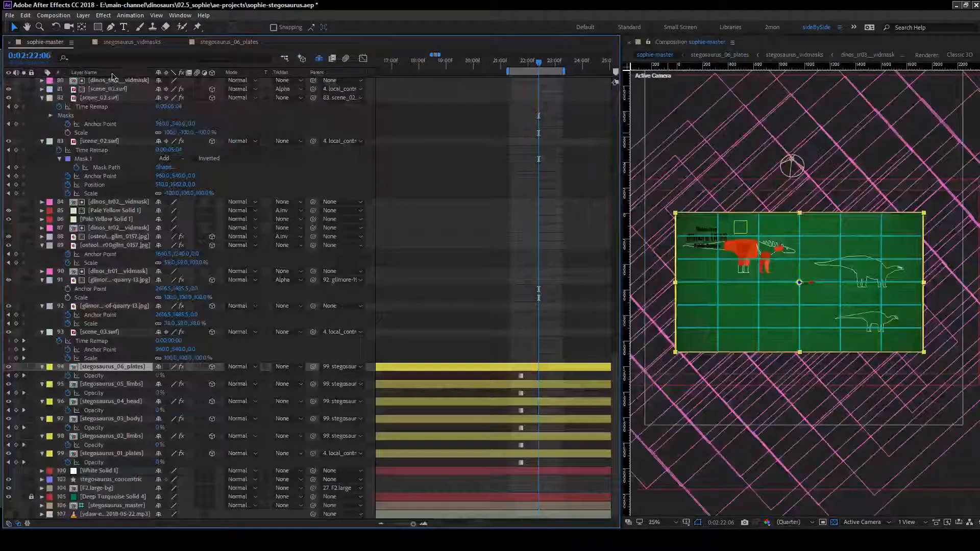
{"action": "key", "text": "Page_Up"}
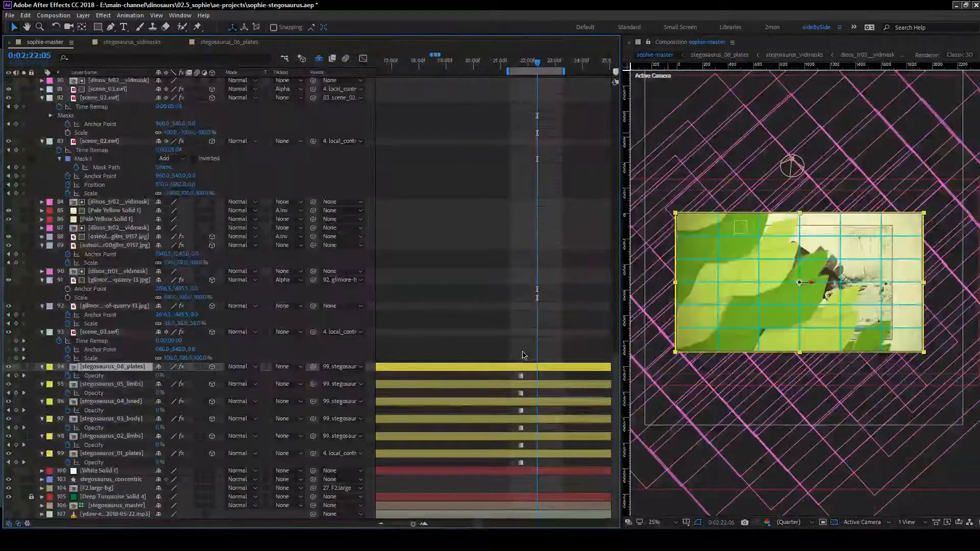
{"action": "key", "text": "Page_Up"}
{"action": "key", "text": "Page_Up"}
{"action": "key", "text": "Page_Up"}
{"action": "key", "text": "Page_Up"}
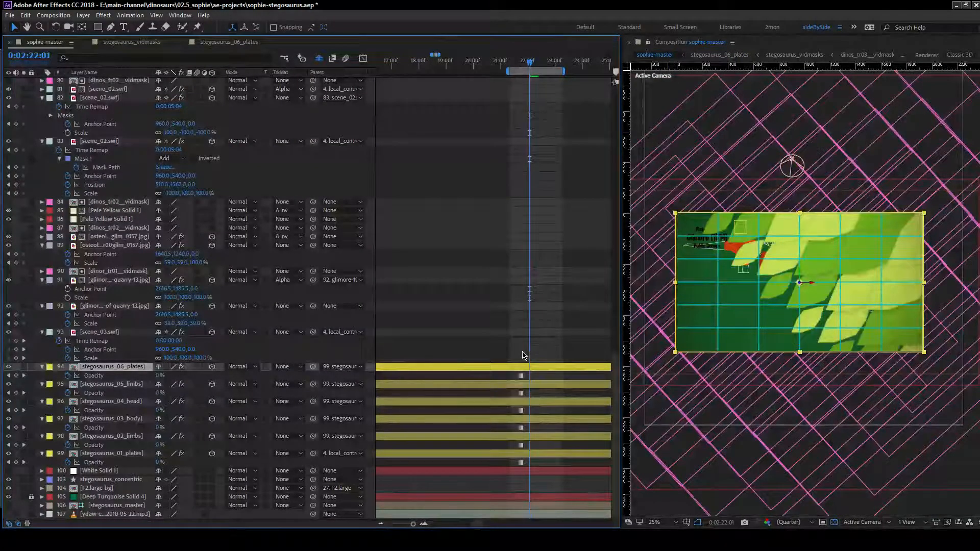
{"action": "left_click_drag", "start_coordinate": [523, 355], "coordinate": [512, 467]}
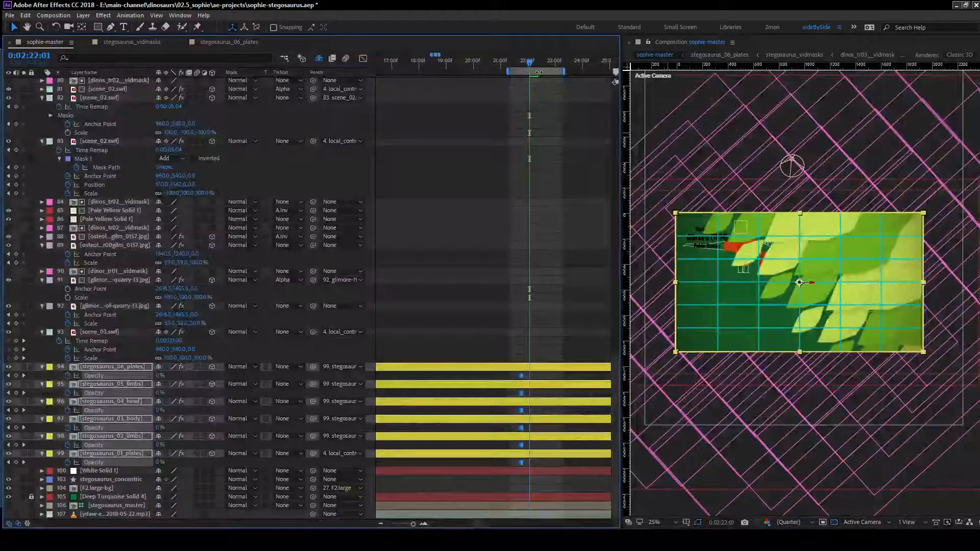
{"action": "key", "text": "space"}
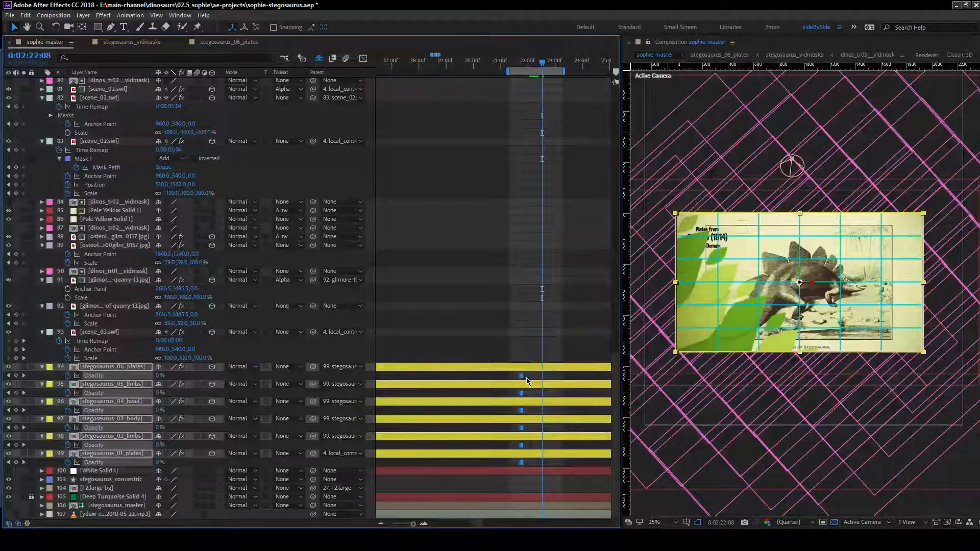
{"action": "left_click_drag", "start_coordinate": [526, 378], "coordinate": [547, 378]}
{"action": "left_click", "coordinate": [604, 120]}
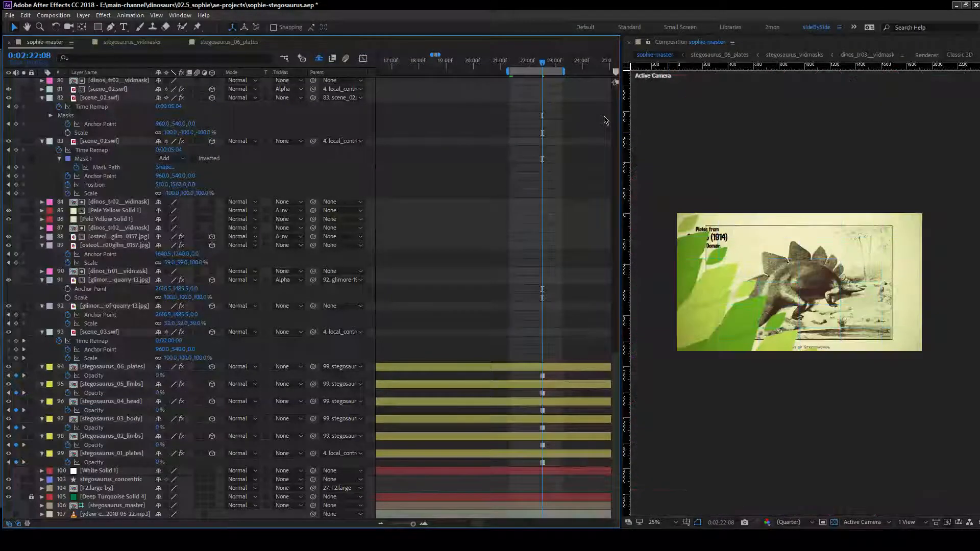
Preview the leaf transition with the retimed opacity keyframes and check the frame at 2:22:03 alongside the credit and Gilmore plate layers.
{"action": "key", "text": "space"}
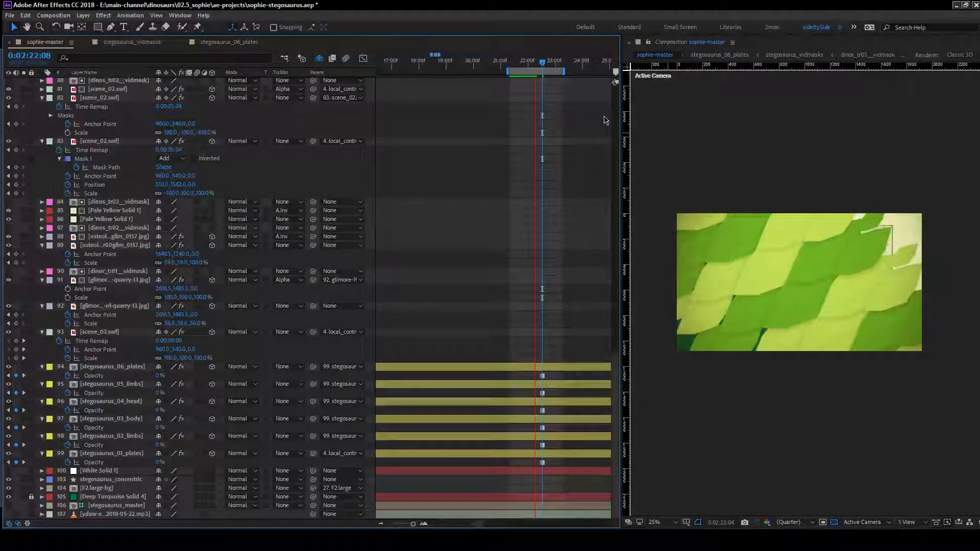
{"action": "key", "text": "space"}
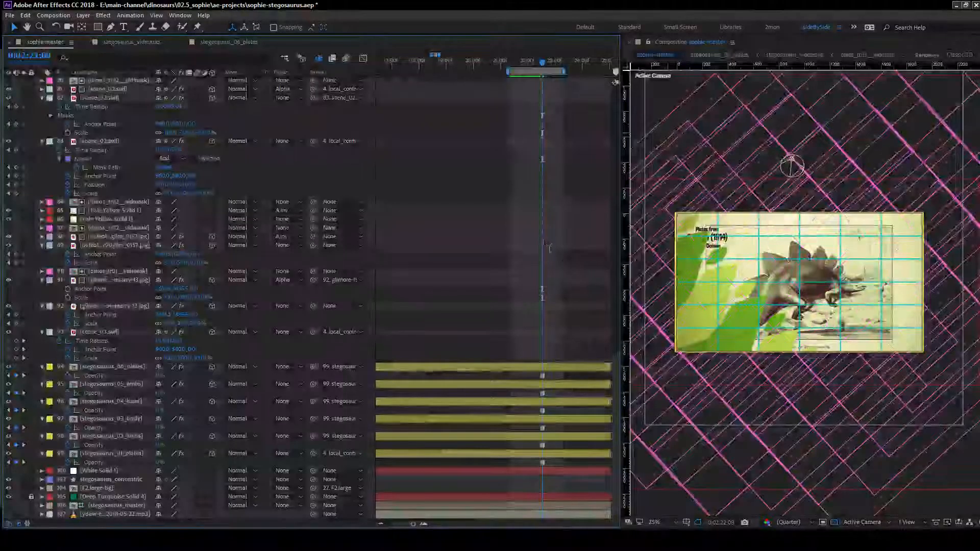
{"action": "scroll", "coordinate": [563, 237], "scroll_direction": "up", "scroll_amount": 1}
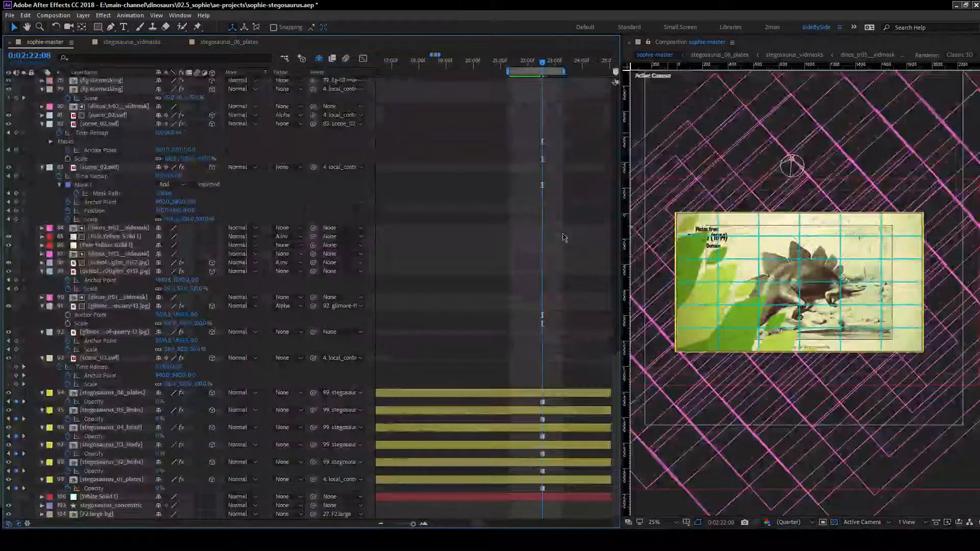
{"action": "scroll", "coordinate": [563, 237], "scroll_direction": "up", "scroll_amount": 10}
{"action": "left_click", "coordinate": [536, 69]}
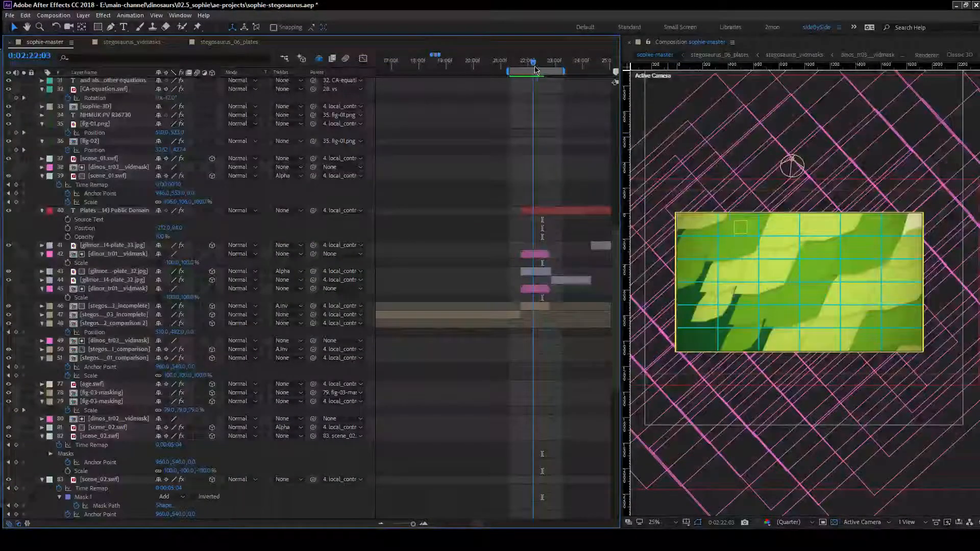
Trim the start of the Gilmore credit text layer to 2:22:04 and check the leaf wipe up to 2:22:07.
{"action": "left_click", "coordinate": [524, 212]}
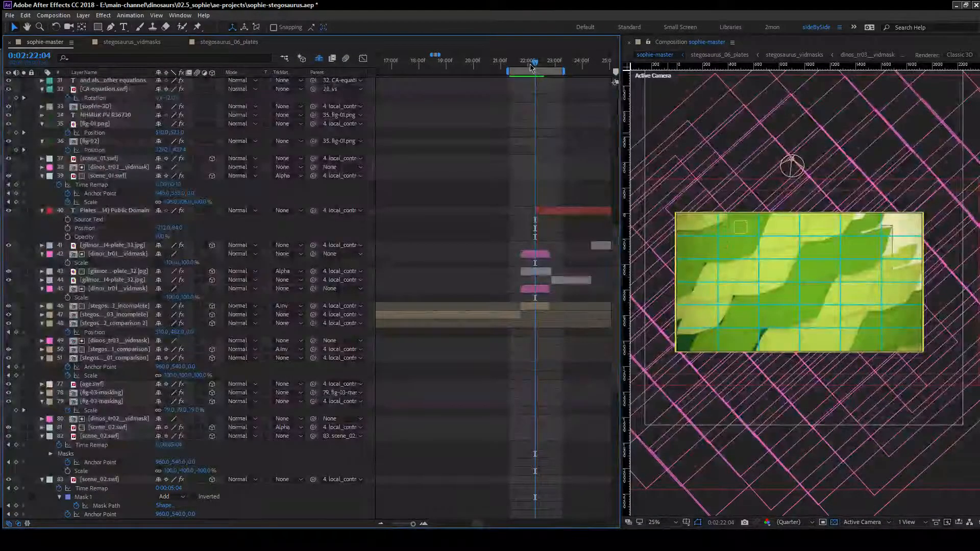
{"action": "left_click_drag", "start_coordinate": [531, 67], "coordinate": [540, 65]}
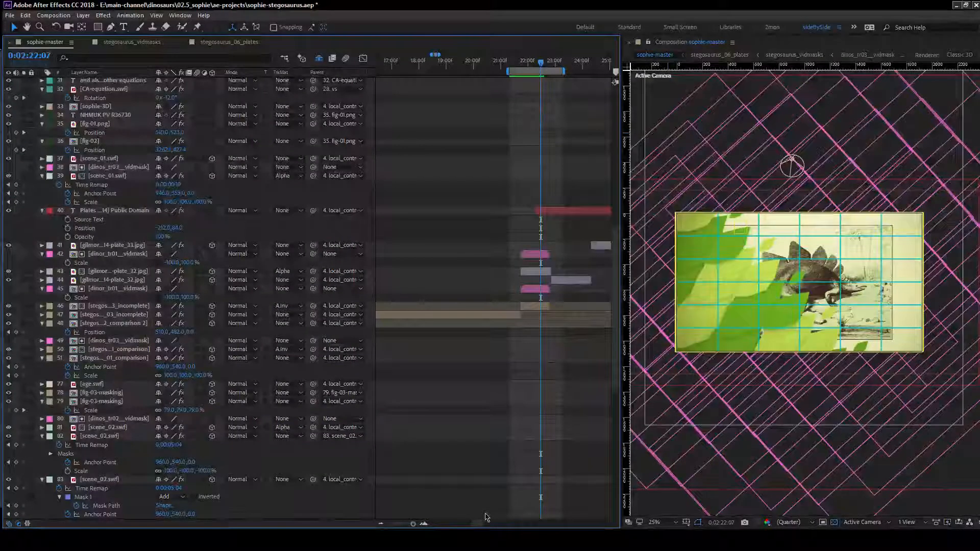
Review the Gilmore plates and credit from 2:24:11 to their end at 2:28:07, and save the project.
{"action": "key", "text": "minus"}
{"action": "key", "text": "minus"}
{"action": "scroll", "coordinate": [502, 410], "scroll_direction": "down", "scroll_amount": 1}
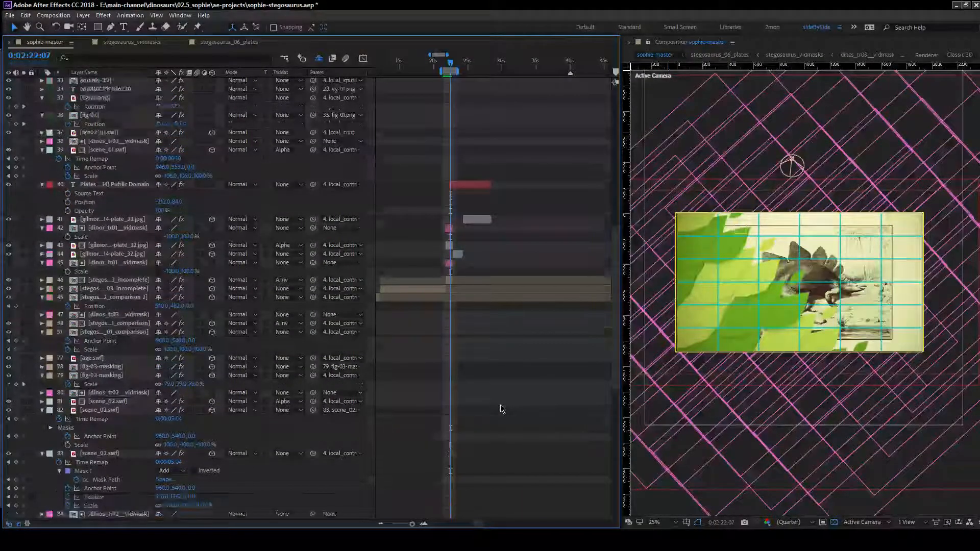
{"action": "scroll", "coordinate": [501, 409], "scroll_direction": "down", "scroll_amount": 4}
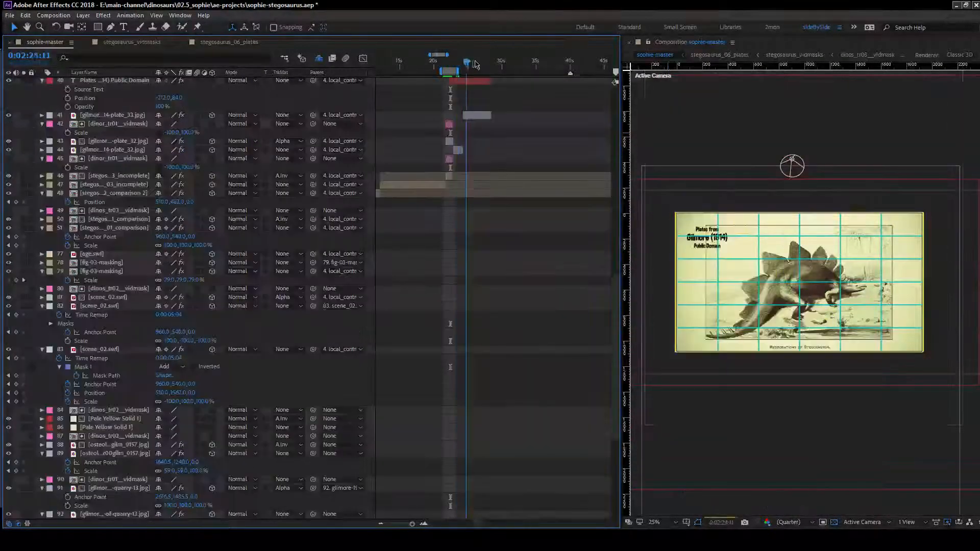
{"action": "left_click_drag", "start_coordinate": [467, 64], "coordinate": [486, 64]}
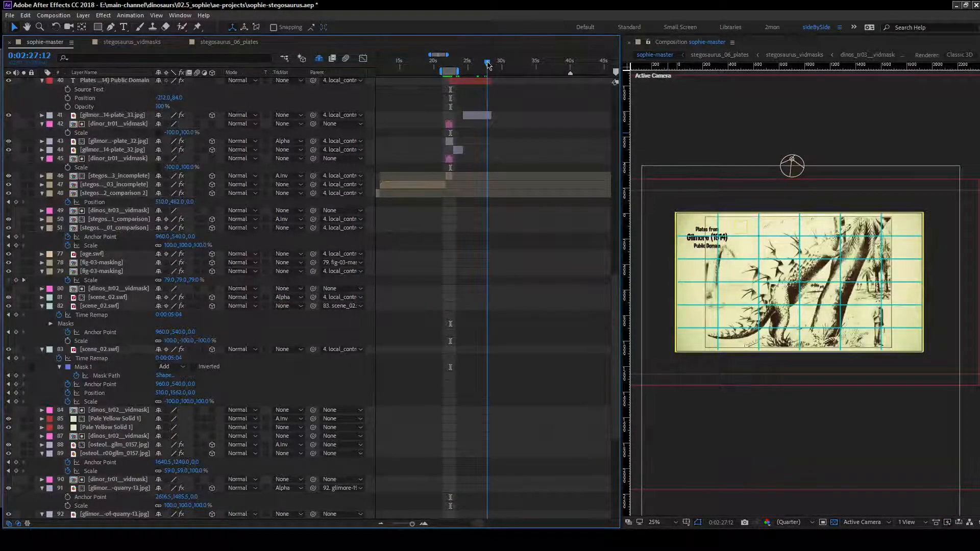
{"action": "left_click_drag", "start_coordinate": [487, 63], "coordinate": [491, 63]}
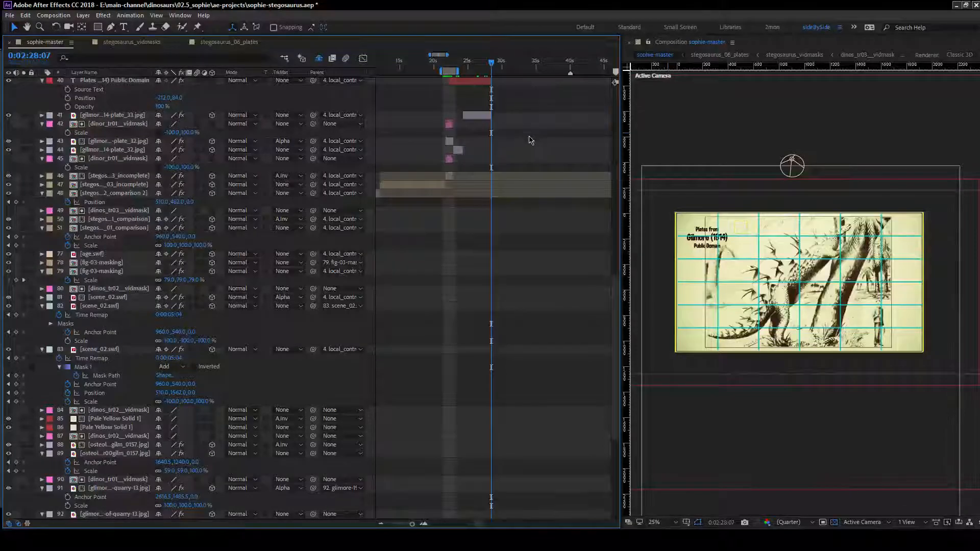
{"action": "scroll", "coordinate": [526, 148], "scroll_direction": "up", "scroll_amount": 1}
{"action": "scroll", "coordinate": [526, 149], "scroll_direction": "up", "scroll_amount": 3}
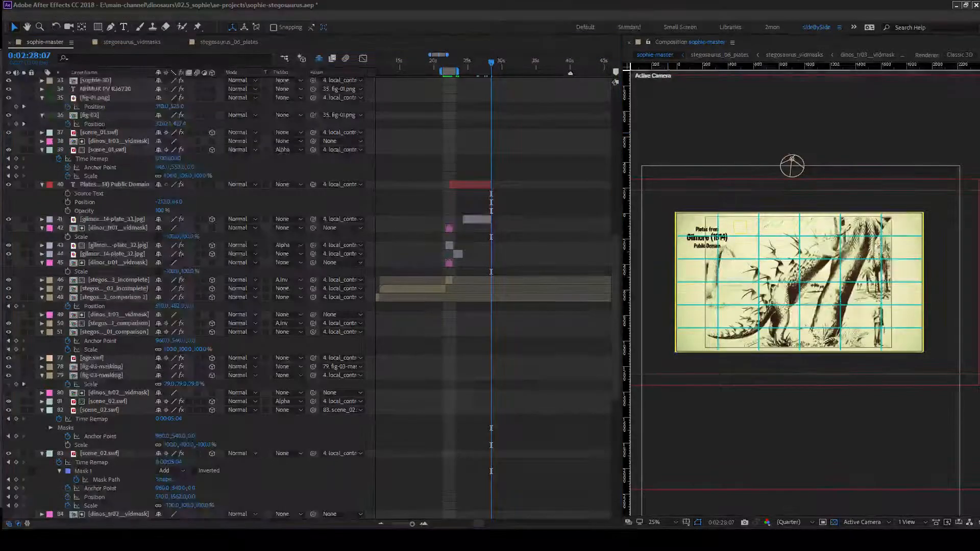
{"action": "left_click", "coordinate": [32, 168]}
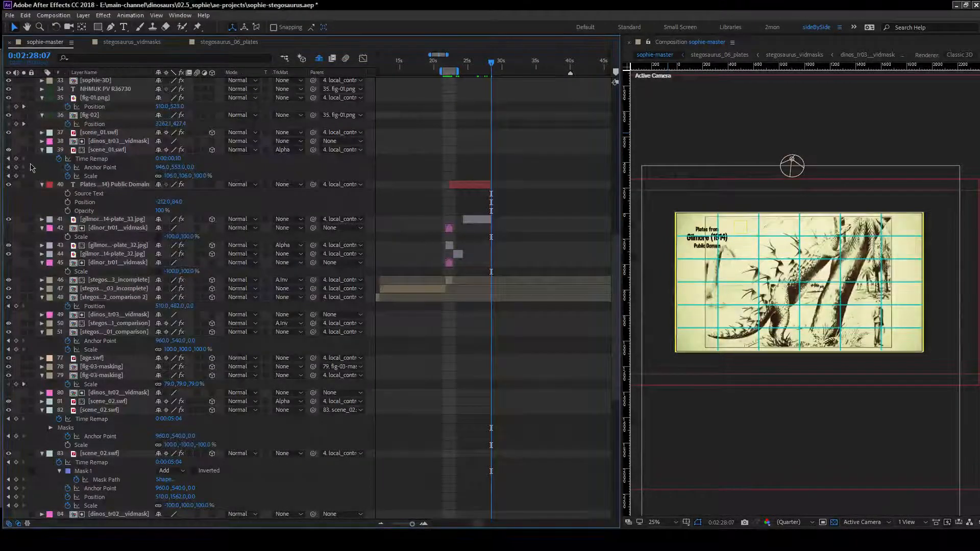
{"action": "key", "text": "ctrl+s"}
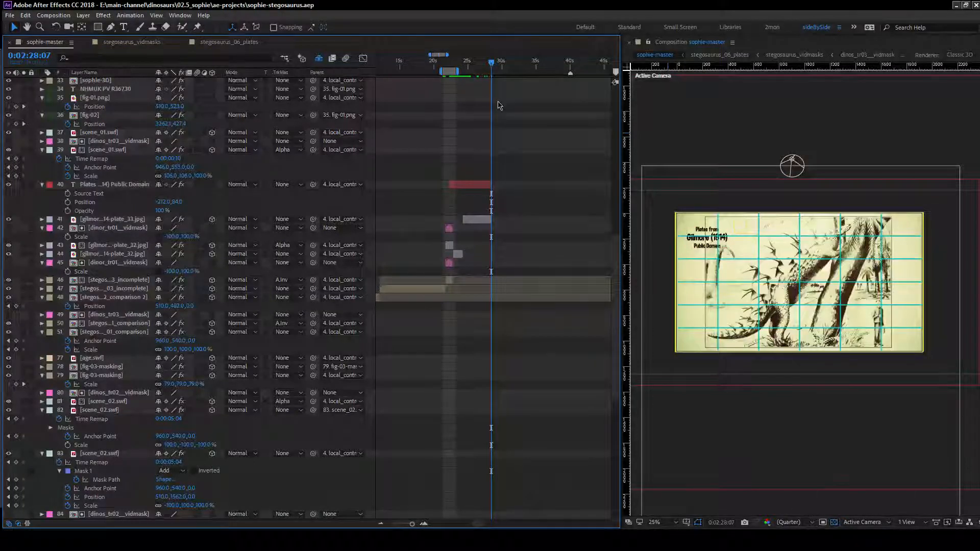
Extend the work area to the end of the Gilmore plates, preview them around 2:24:13, and check the lower layers.
{"action": "left_click", "coordinate": [459, 63]}
{"action": "left_click_drag", "start_coordinate": [459, 72], "coordinate": [484, 68]}
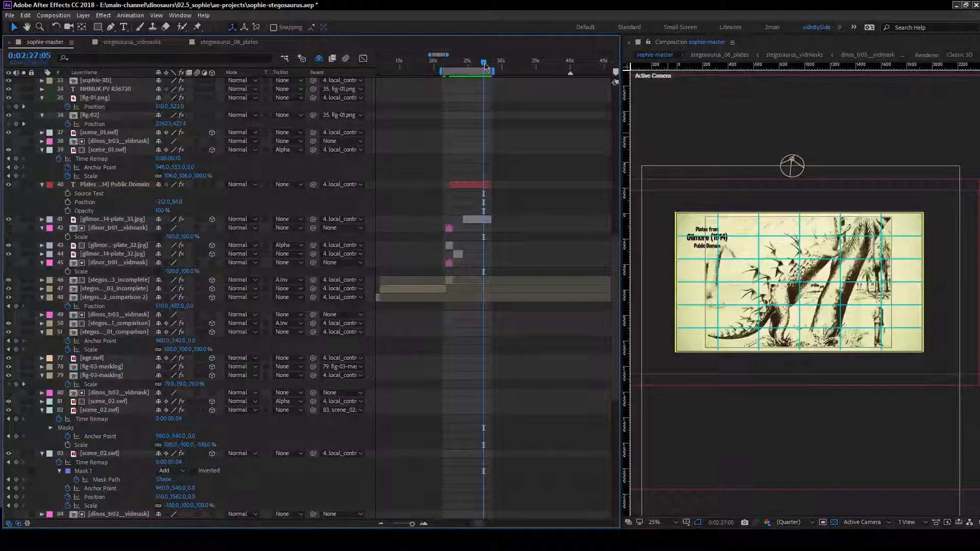
{"action": "left_click_drag", "start_coordinate": [484, 63], "coordinate": [466, 68]}
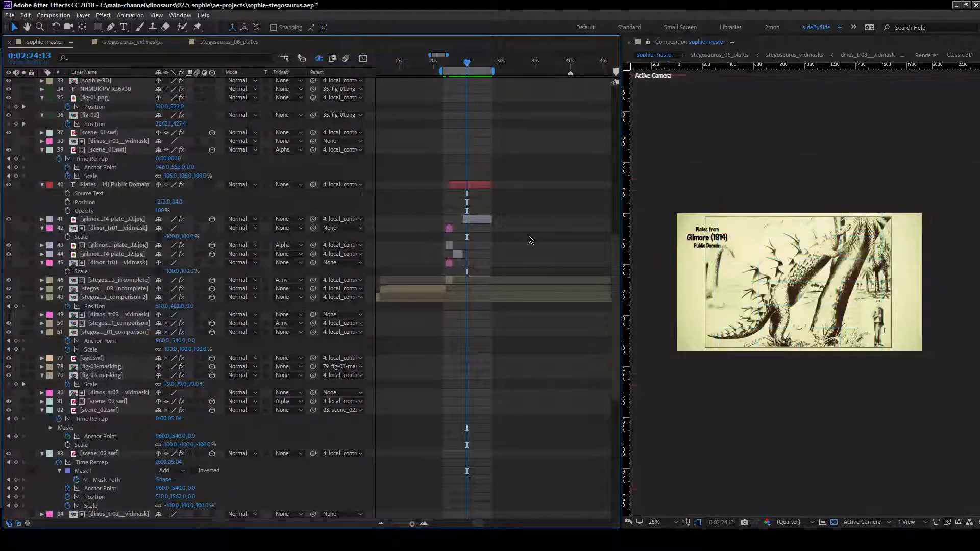
{"action": "scroll", "coordinate": [485, 247], "scroll_direction": "down", "scroll_amount": 5}
{"action": "scroll", "coordinate": [484, 247], "scroll_direction": "down", "scroll_amount": 5}
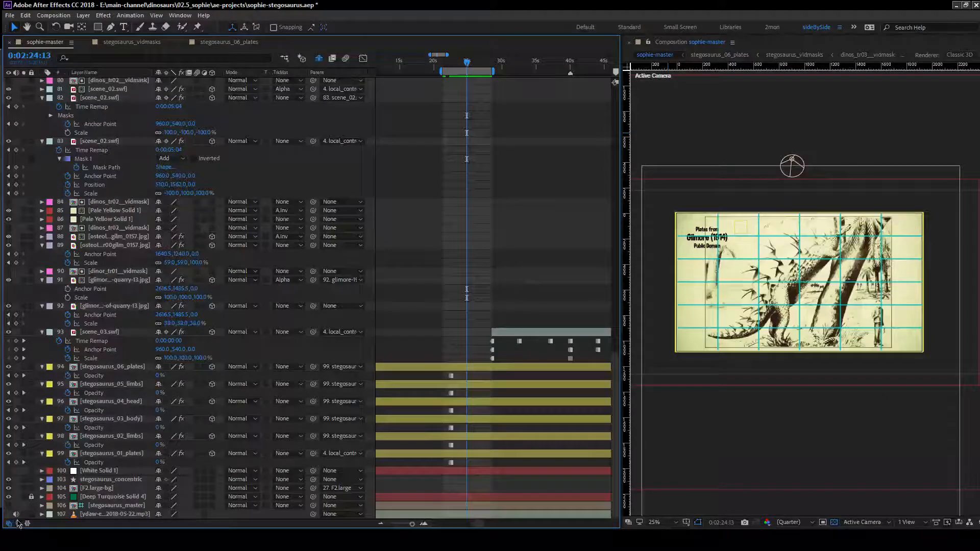
{"action": "scroll", "coordinate": [489, 293], "scroll_direction": "up", "scroll_amount": 10}
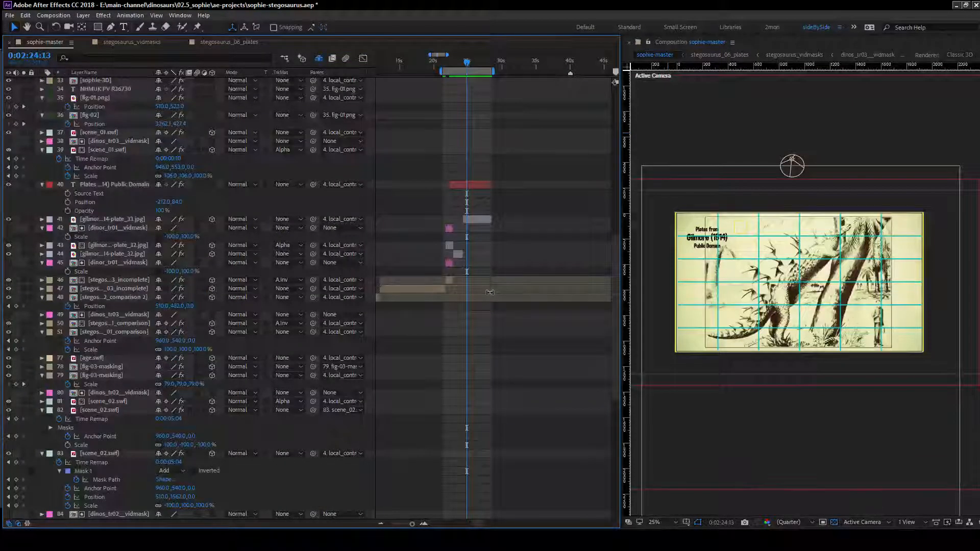
Move the cut between the Gilmore plate_32 and plate_33 layers to 2:24:10 by trimming both layers there.
{"action": "key", "text": "Page_Up"}
{"action": "key", "text": "Page_Up"}
{"action": "key", "text": "Page_Up"}
{"action": "left_click", "coordinate": [424, 524]}
{"action": "left_click", "coordinate": [424, 524]}
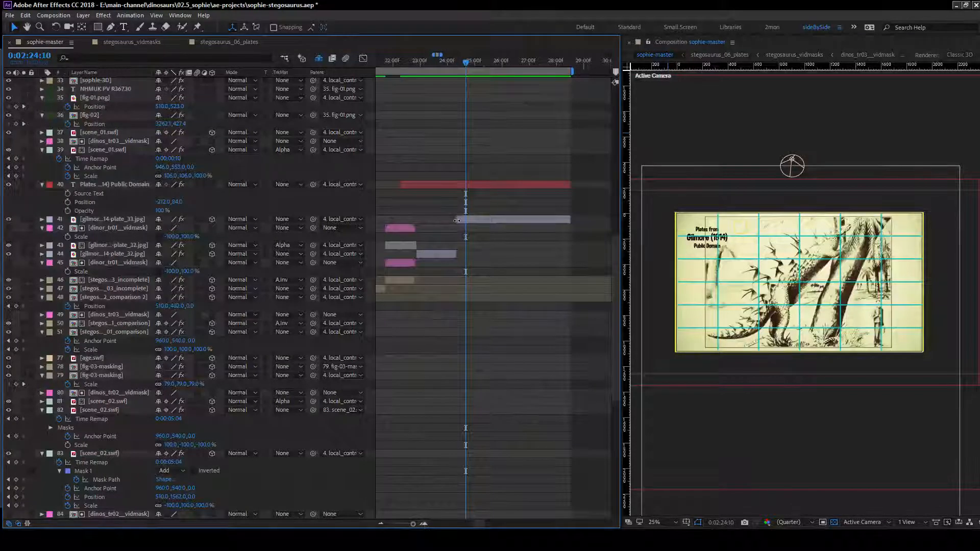
{"action": "left_click_drag", "start_coordinate": [457, 220], "coordinate": [466, 220]}
{"action": "left_click_drag", "start_coordinate": [456, 254], "coordinate": [461, 258]}
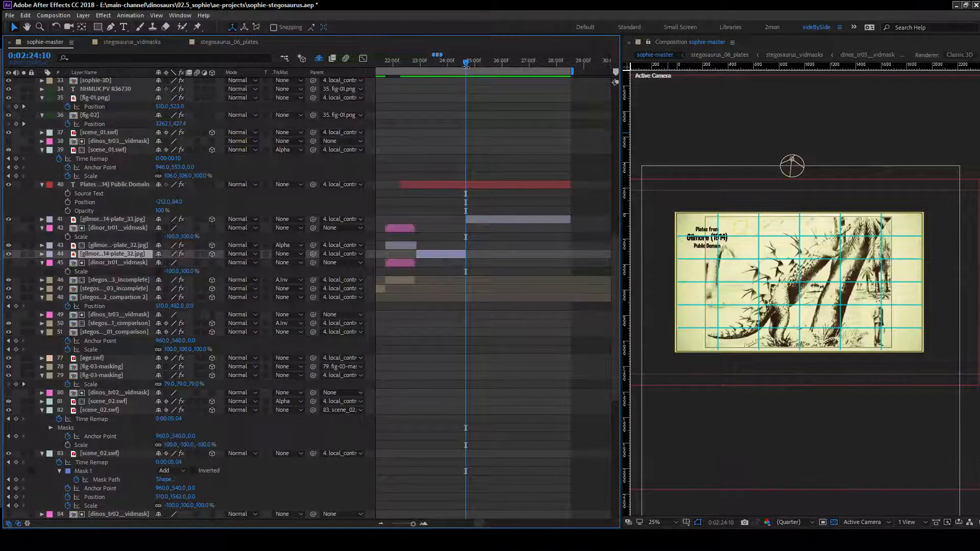
Shift the work area over the change from the Gilmore plates to scene_03 and go to 2:28:08.
{"action": "left_click_drag", "start_coordinate": [466, 65], "coordinate": [583, 67]}
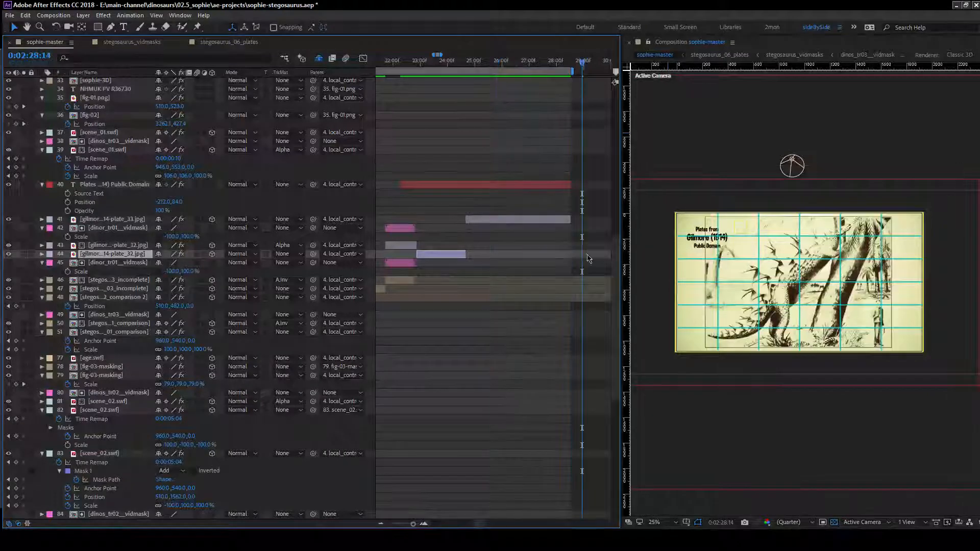
{"action": "left_click", "coordinate": [380, 524]}
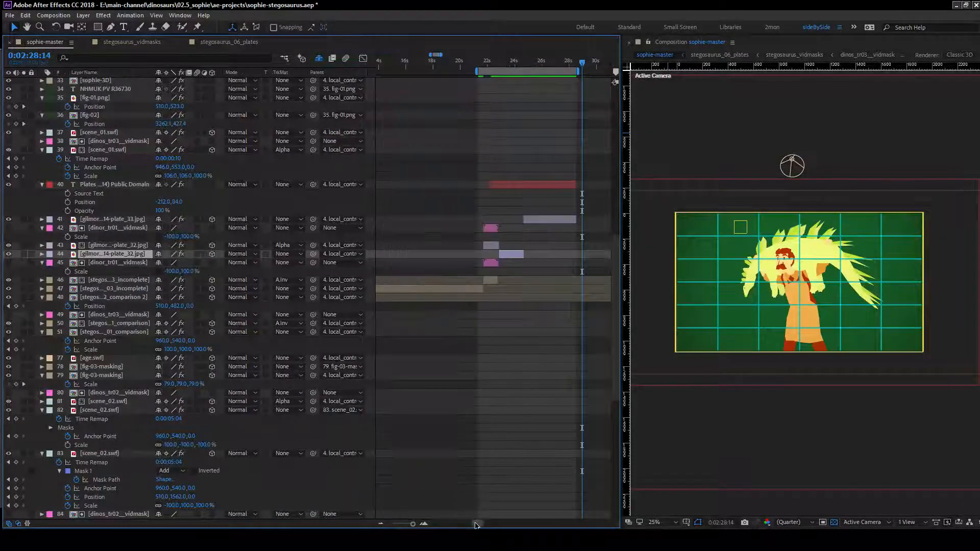
{"action": "left_click_drag", "start_coordinate": [475, 525], "coordinate": [481, 525]}
{"action": "left_click", "coordinate": [407, 64]}
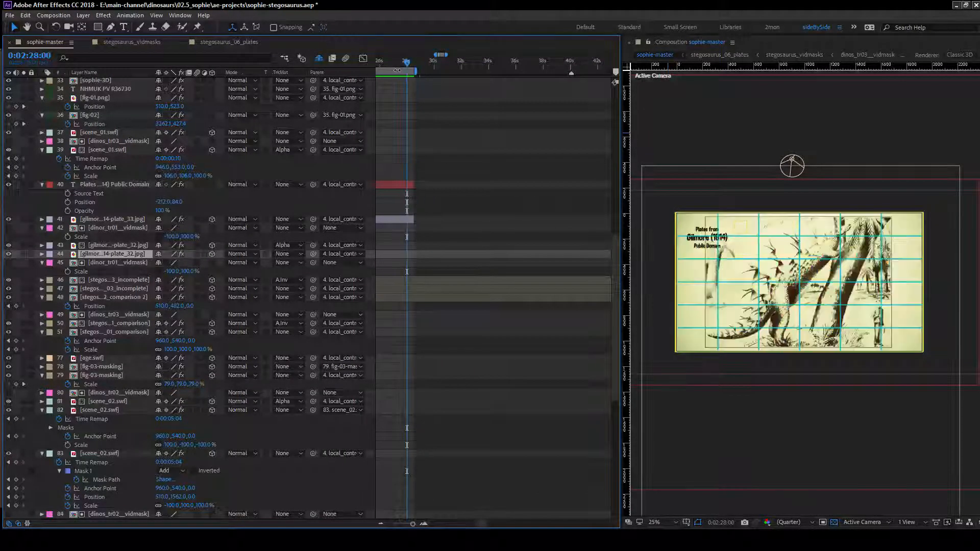
{"action": "mouse_move", "coordinate": [397, 71]}
{"action": "left_mouse_down"}
{"action": "mouse_move", "coordinate": [473, 71]}
{"action": "mouse_move", "coordinate": [416, 68]}
{"action": "left_mouse_up"}
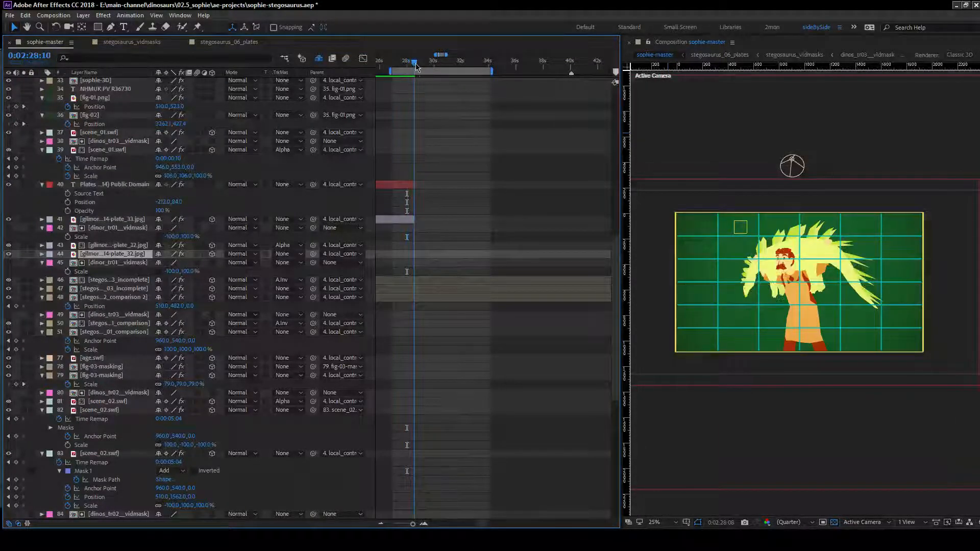
{"action": "key", "text": "Page_Up"}
{"action": "key", "text": "Page_Down"}
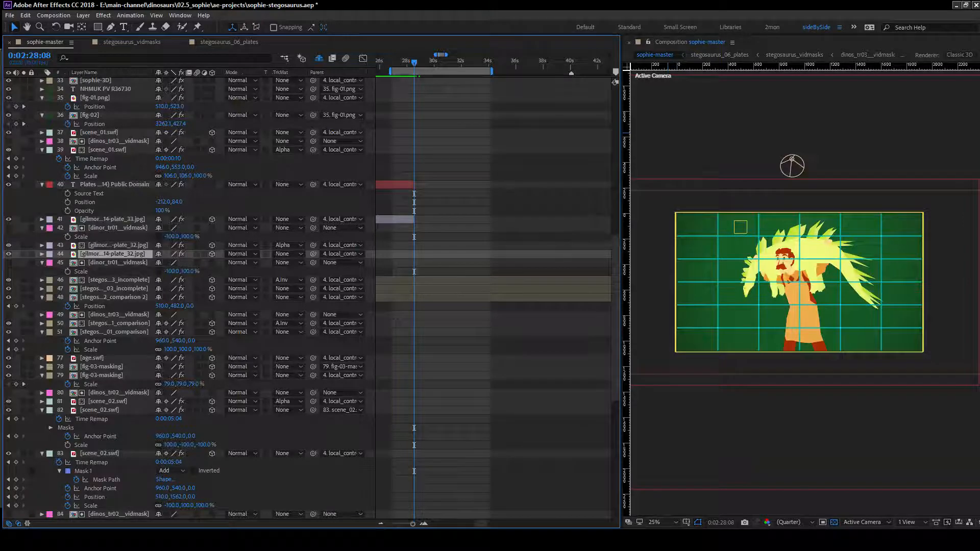
Duplicate the dinos_tr03 layer, start the copy at 2:28:08, and place it directly below local_controls.
{"action": "scroll", "coordinate": [115, 259], "scroll_direction": "up", "scroll_amount": 15}
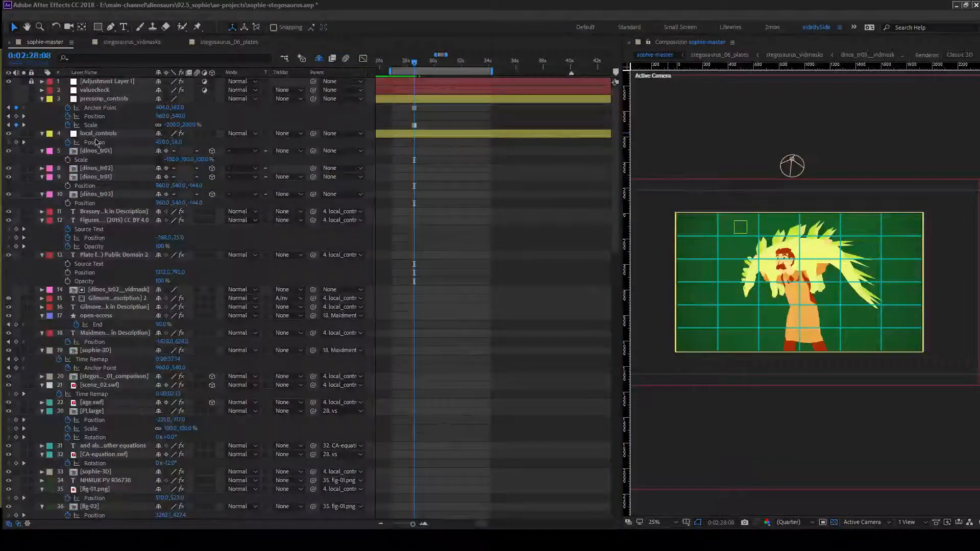
{"action": "key", "text": "ctrl+d"}
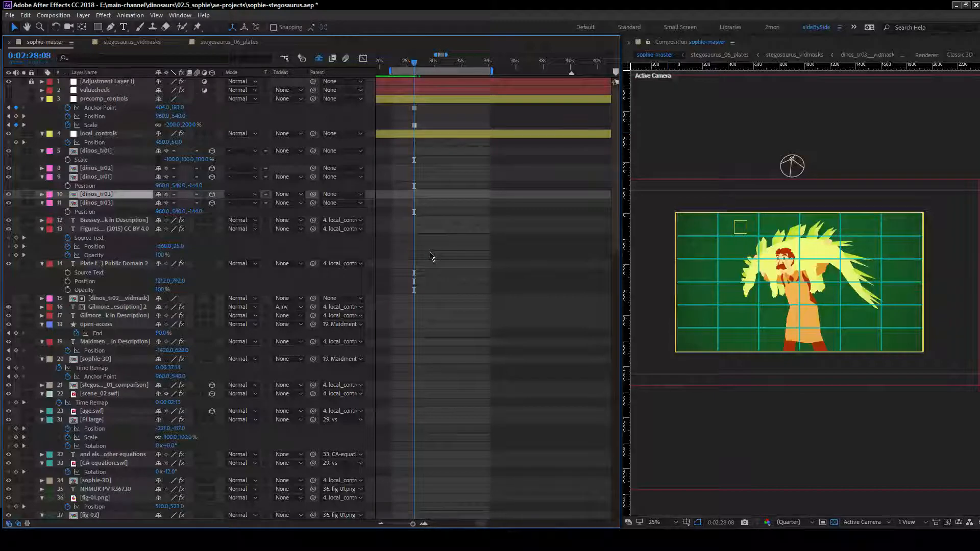
{"action": "key", "text": "bracketleft"}
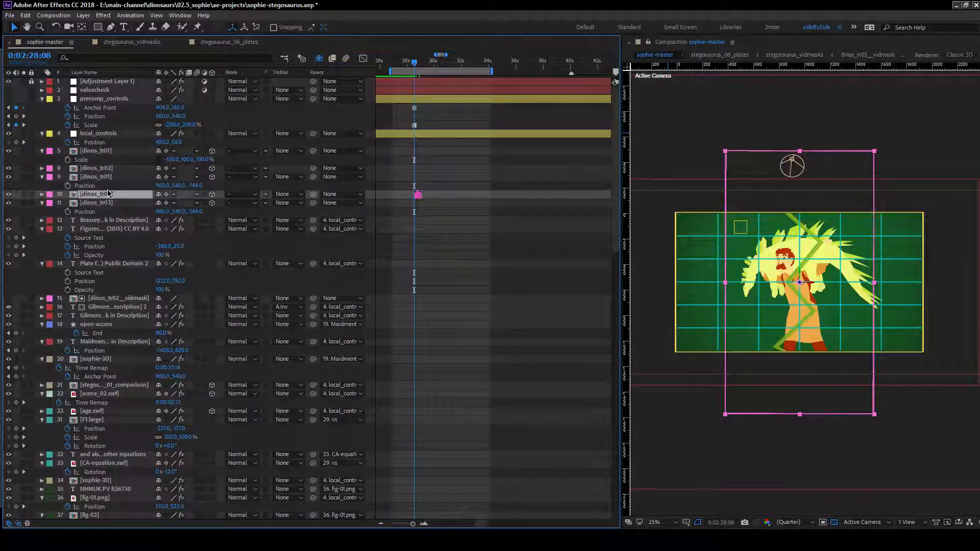
{"action": "scroll", "coordinate": [447, 285], "scroll_direction": "down", "scroll_amount": 15}
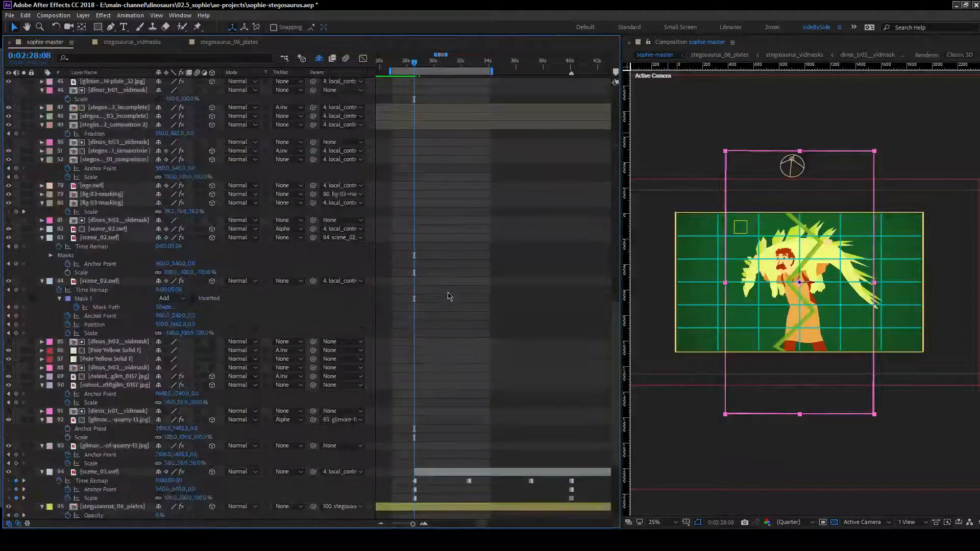
{"action": "scroll", "coordinate": [448, 297], "scroll_direction": "up", "scroll_amount": 8}
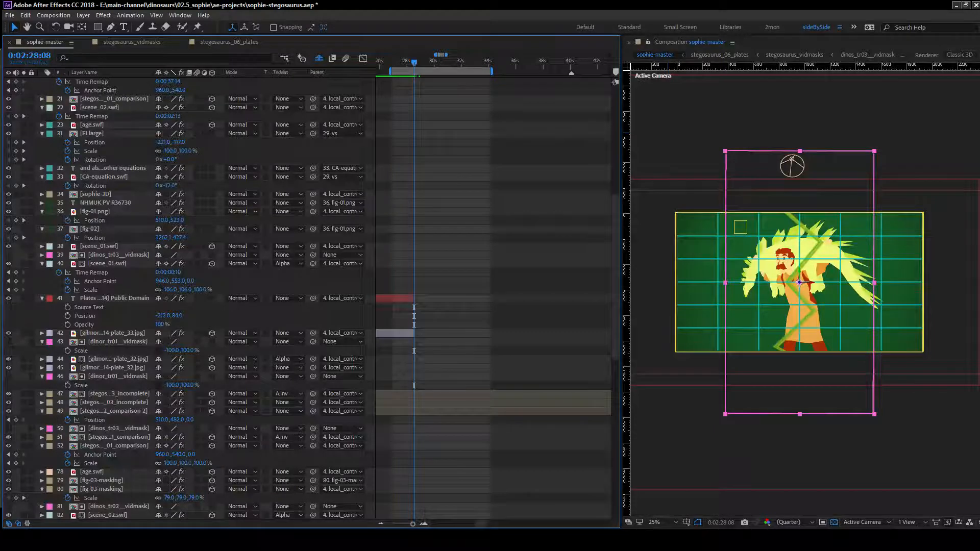
{"action": "scroll", "coordinate": [123, 300], "scroll_direction": "up", "scroll_amount": 10}
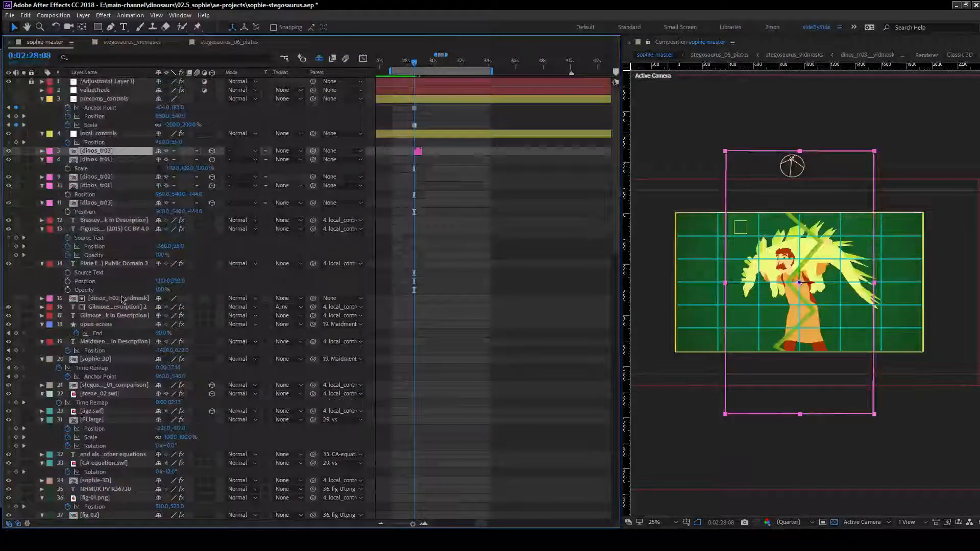
Add dinos_tr03__vidmask at 2:28:08 with a Pink label above the Gilmore credit, and place a duplicate above the plate_33 layer.
{"action": "scroll", "coordinate": [122, 299], "scroll_direction": "down", "scroll_amount": 10}
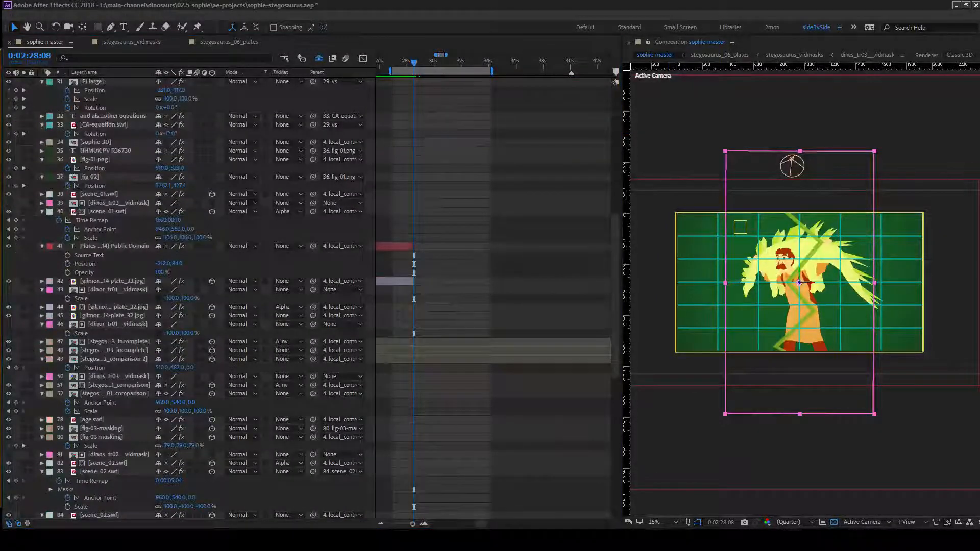
{"action": "left_click_drag", "start_coordinate": [0, 245], "coordinate": [415, 244]}
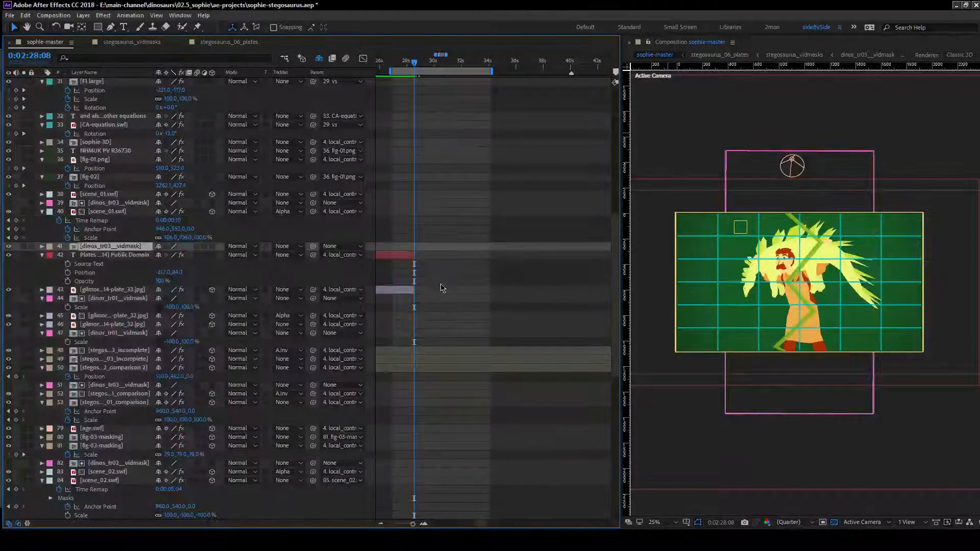
{"action": "left_click", "coordinate": [49, 246]}
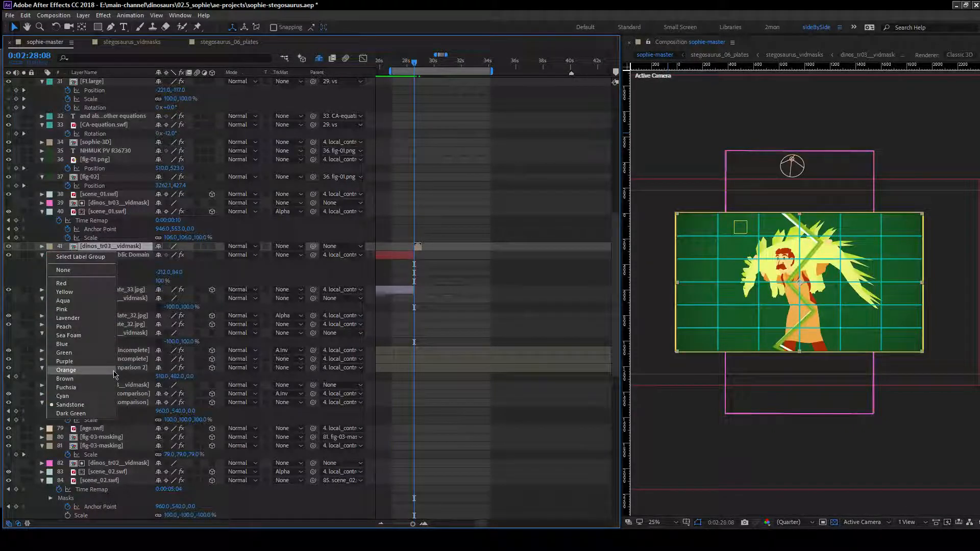
{"action": "left_click", "coordinate": [62, 309]}
{"action": "key", "text": "ctrl+d"}
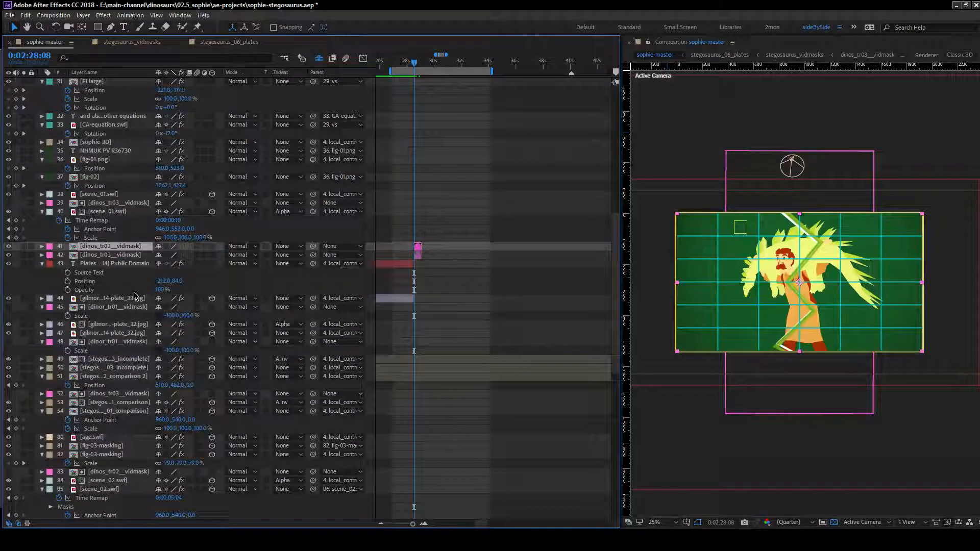
{"action": "key", "text": "ctrl+bracketleft"}
{"action": "key", "text": "ctrl+bracketleft"}
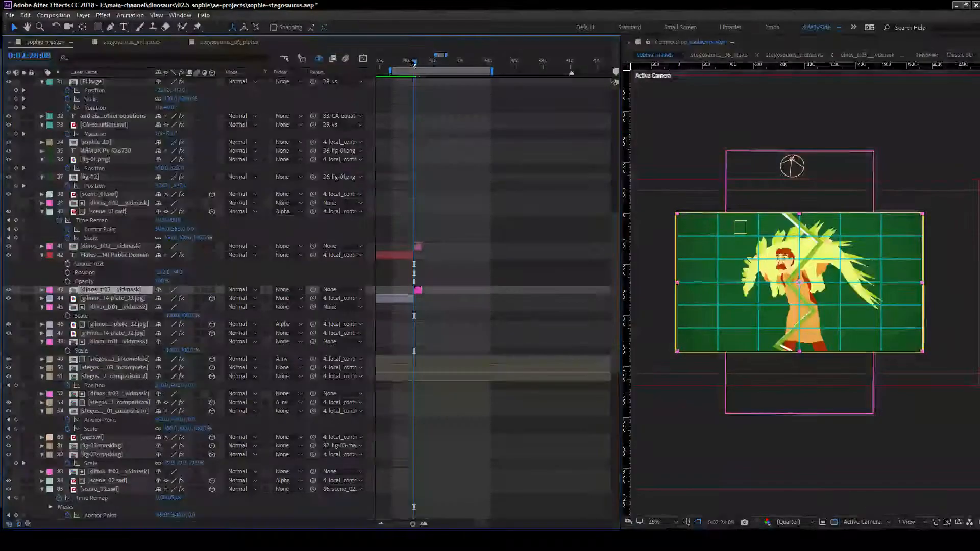
Move the dinos_tr03__vidmask layer above the Gilmore credit down to directly above scene_03.swf.
{"action": "left_click", "coordinate": [121, 247]}
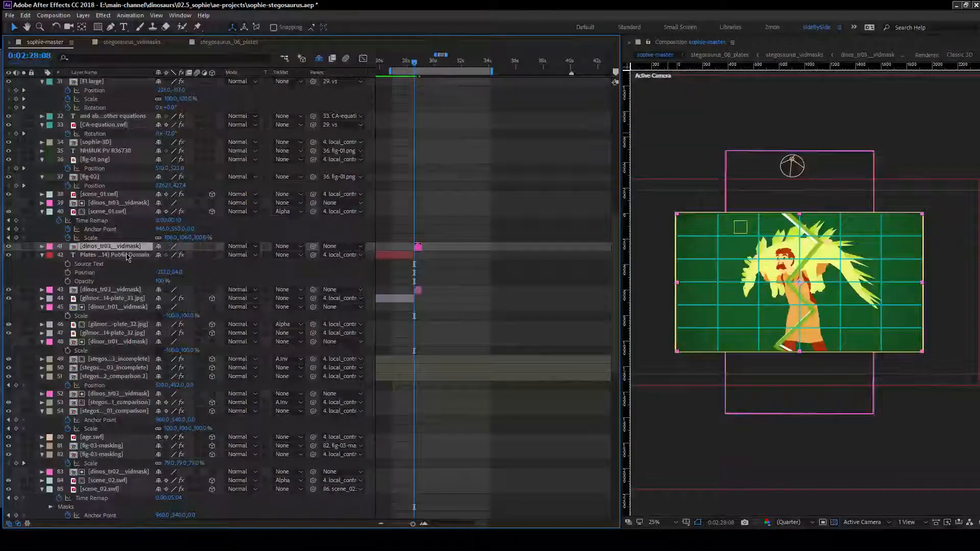
{"action": "left_click_drag", "start_coordinate": [121, 247], "coordinate": [125, 421]}
{"action": "left_click", "coordinate": [430, 432]}
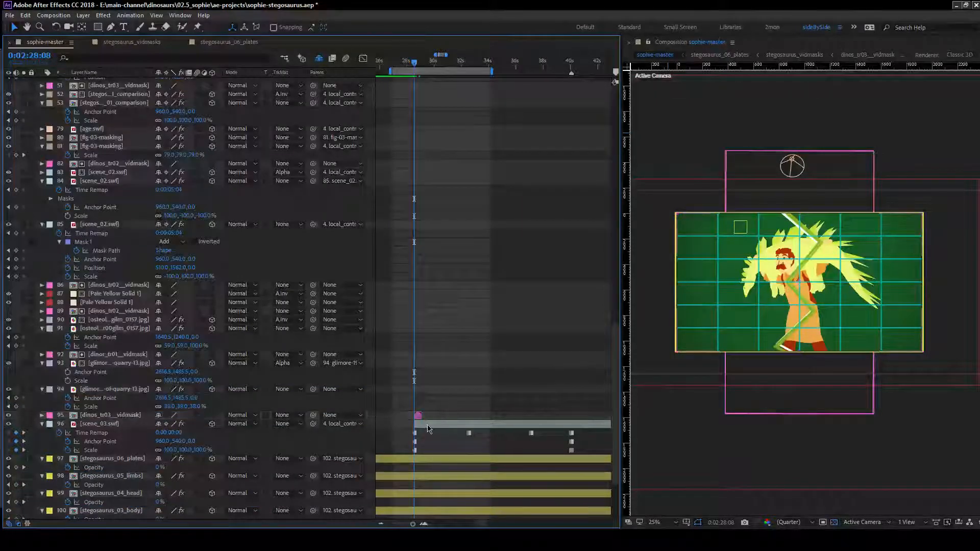
Split scene_03.swf at 2:29:02, the end of the dinos_tr03__vidmask layer, and place the later part below the short first part.
{"action": "left_click", "coordinate": [437, 425]}
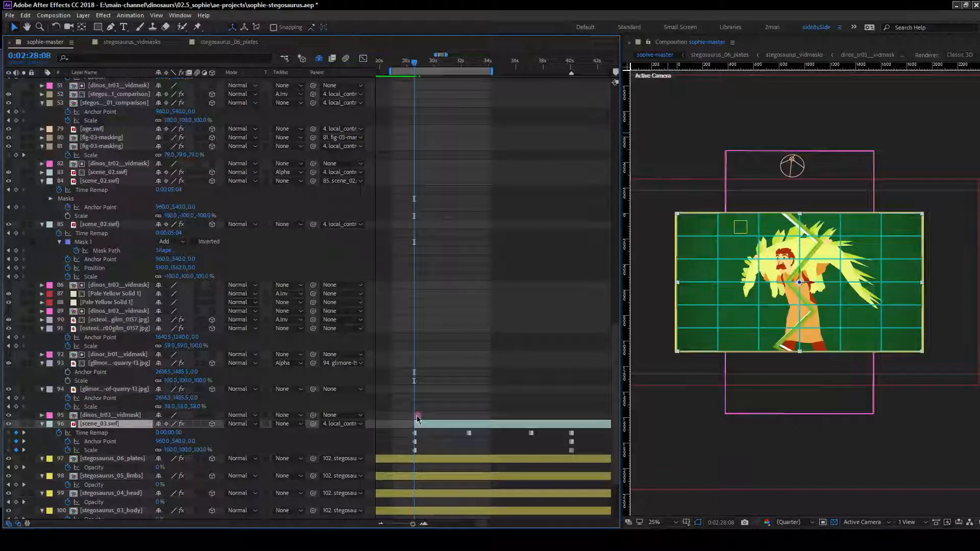
{"action": "left_click", "coordinate": [417, 417]}
{"action": "key", "text": "o"}
{"action": "left_click", "coordinate": [437, 426]}
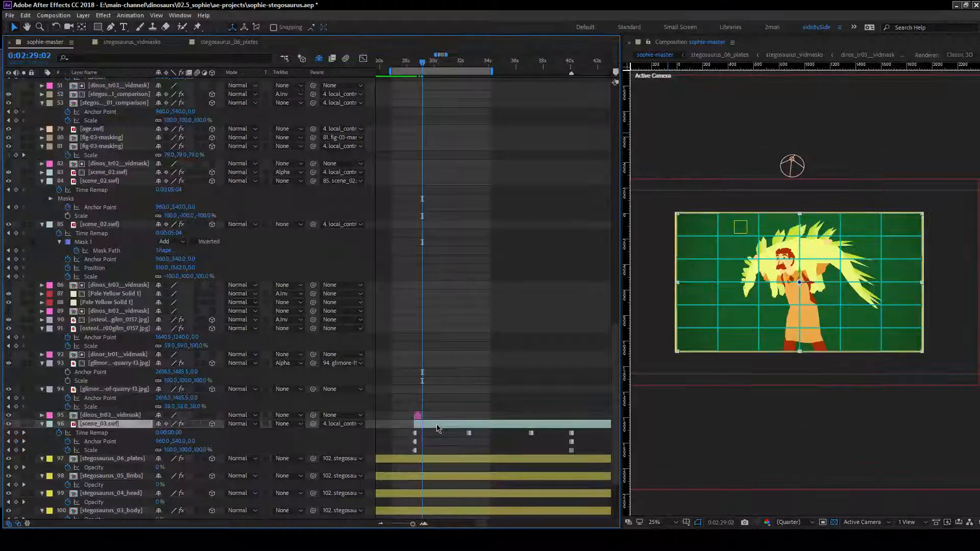
{"action": "key", "text": "ctrl+shift+d"}
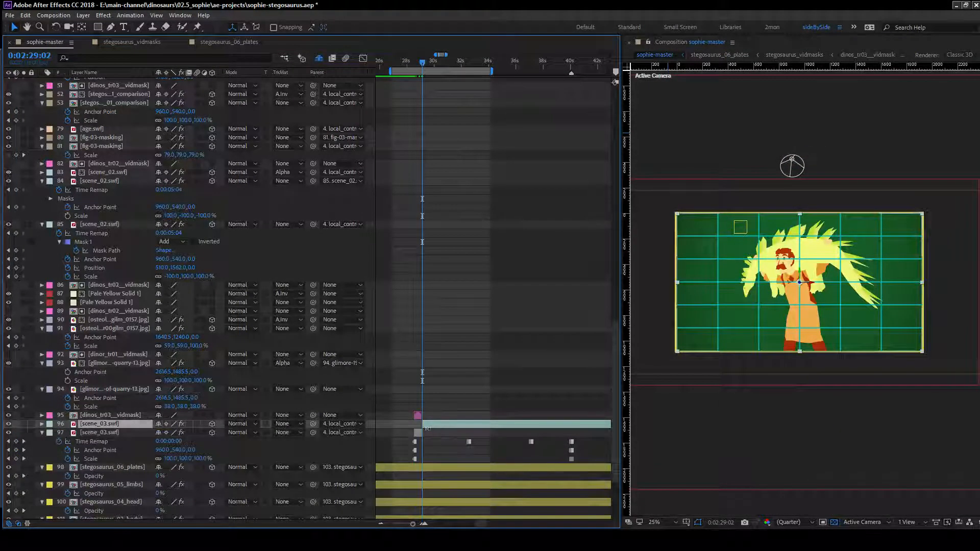
{"action": "key", "text": "ctrl+bracketleft"}
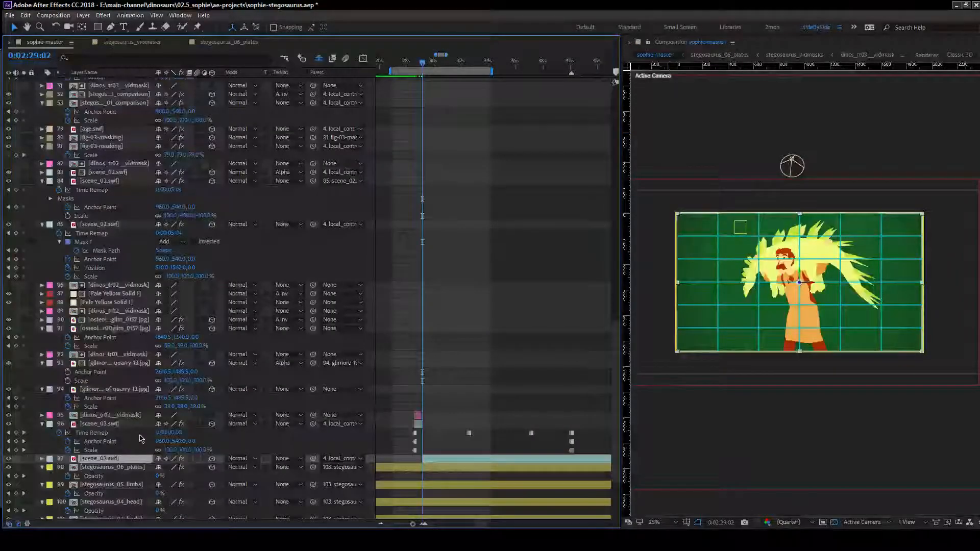
Set the short first part of scene_03.swf to use dinos_tr03__vidmask as an Alpha Matte.
{"action": "key", "text": "u"}
{"action": "key", "text": "ctrl+Up"}
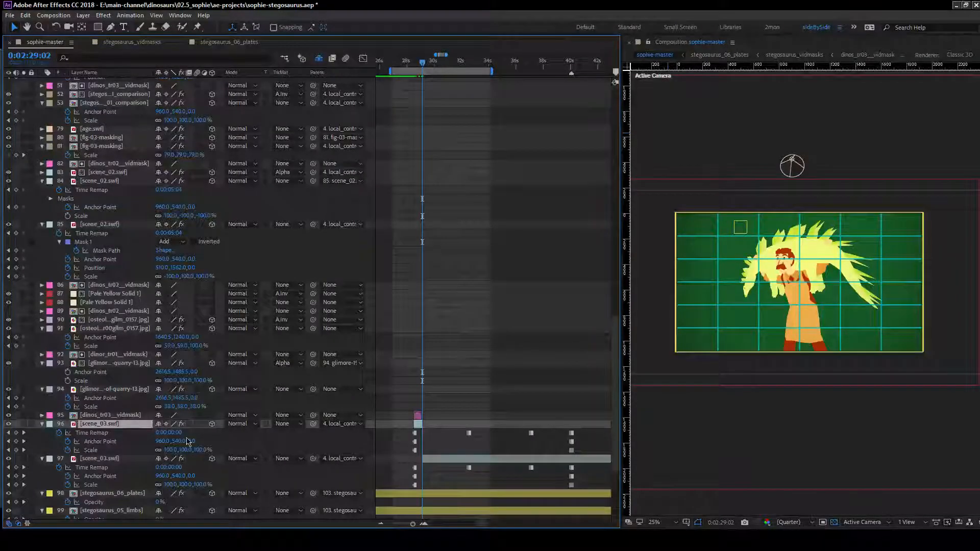
{"action": "key", "text": "u"}
{"action": "left_click", "coordinate": [284, 432]}
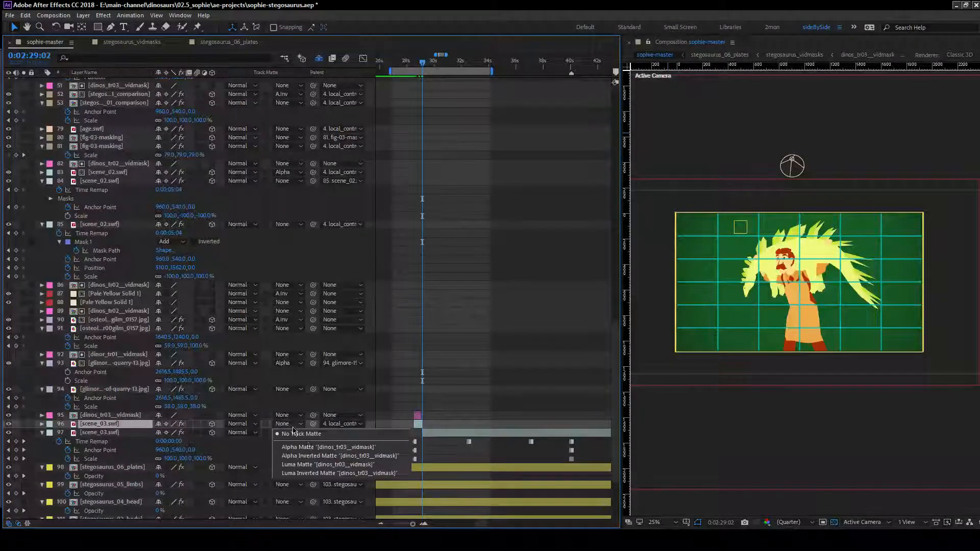
{"action": "left_click", "coordinate": [309, 447]}
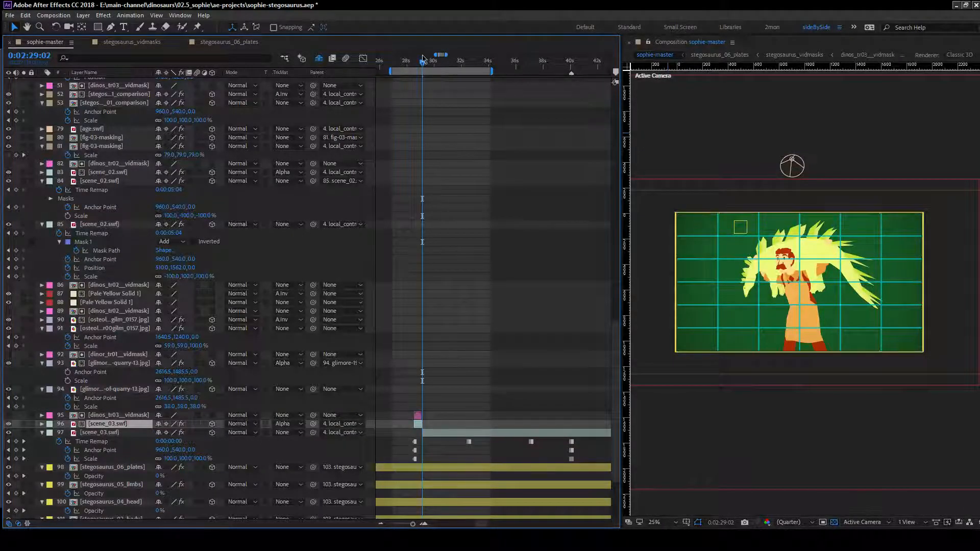
Extend the plate_33 layer to the end of the dinos_tr03__vidmask above it and split it at 2:28:08.
{"action": "left_click_drag", "start_coordinate": [422, 65], "coordinate": [417, 67]}
{"action": "scroll", "coordinate": [412, 177], "scroll_direction": "up", "scroll_amount": 5}
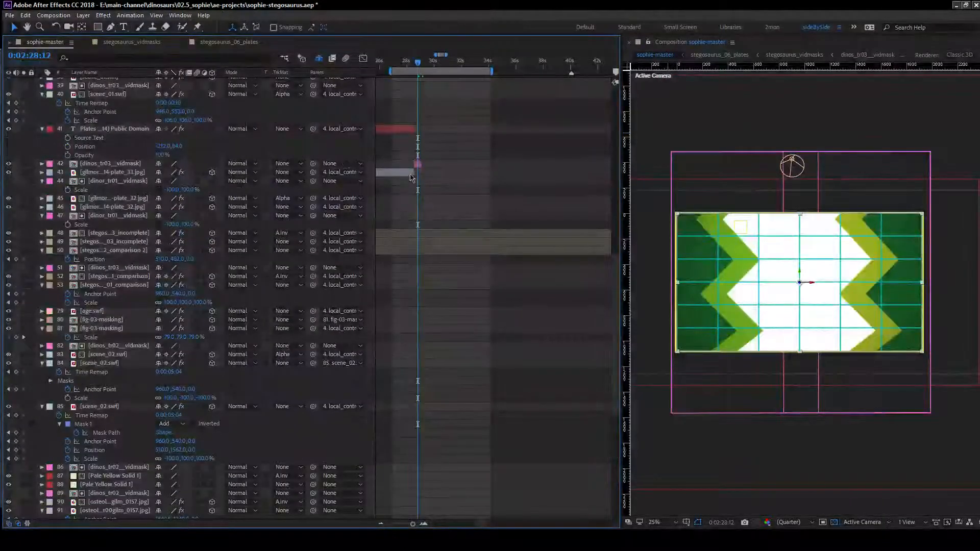
{"action": "left_click_drag", "start_coordinate": [412, 172], "coordinate": [422, 173]}
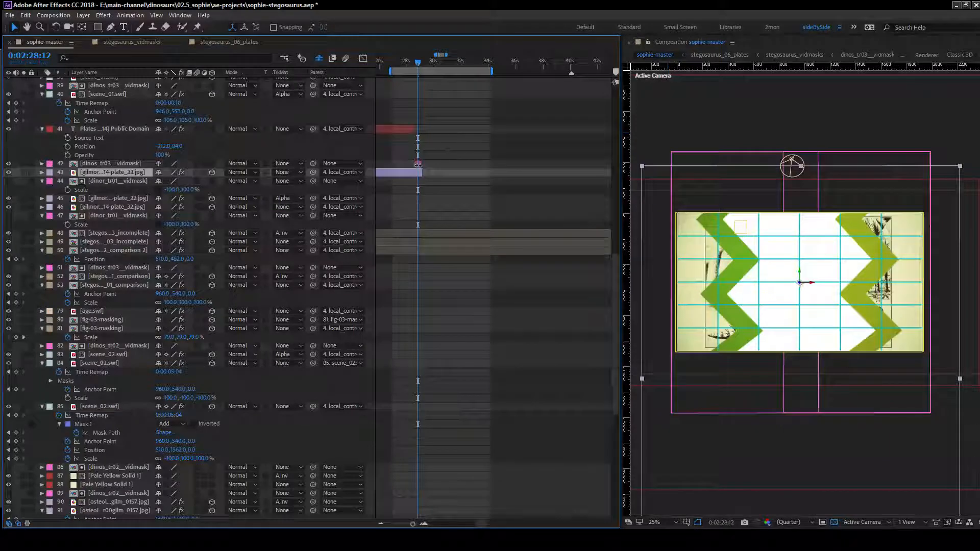
{"action": "key", "text": "Page_Up"}
{"action": "key", "text": "Page_Up"}
{"action": "key", "text": "Page_Up"}
{"action": "key", "text": "Page_Up"}
{"action": "key", "text": "ctrl+shift+d"}
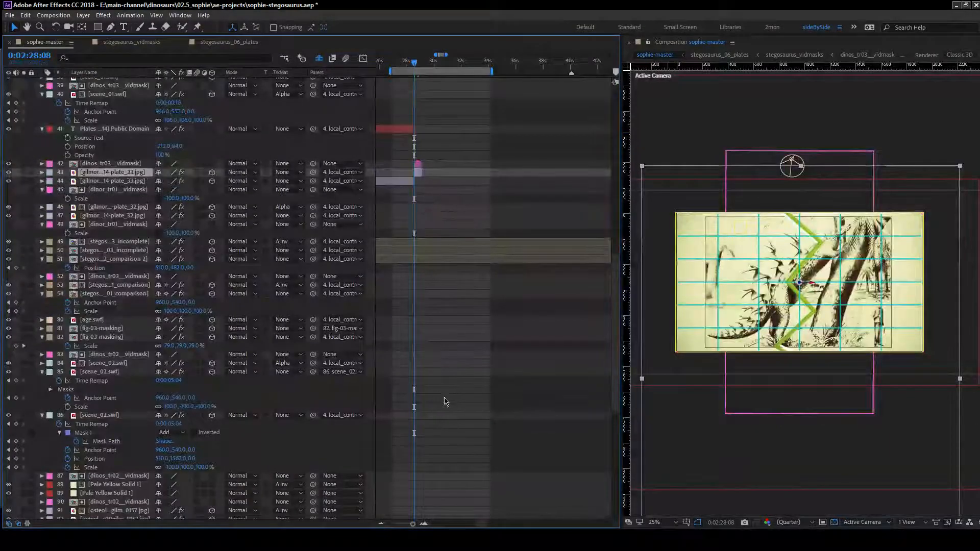
Set the short second part of plate_33 to use dinos_tr03__vidmask as an Alpha Inverted Matte.
{"action": "left_click", "coordinate": [425, 524]}
{"action": "left_click", "coordinate": [425, 524]}
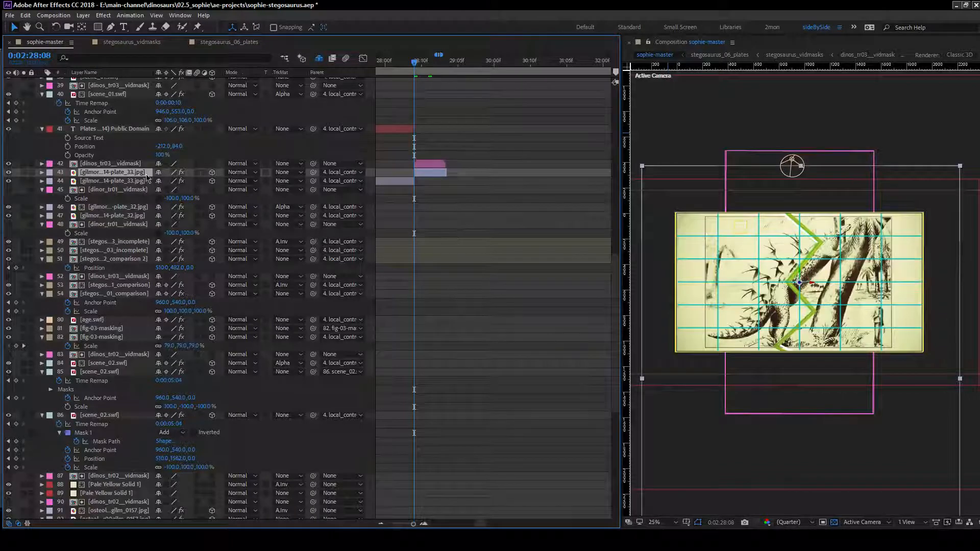
{"action": "left_click", "coordinate": [279, 173]}
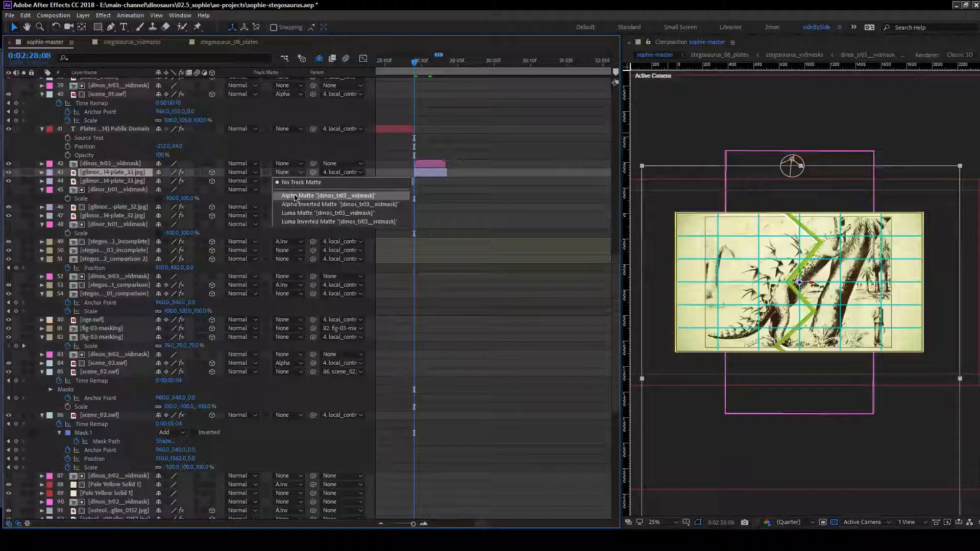
{"action": "left_click", "coordinate": [299, 204]}
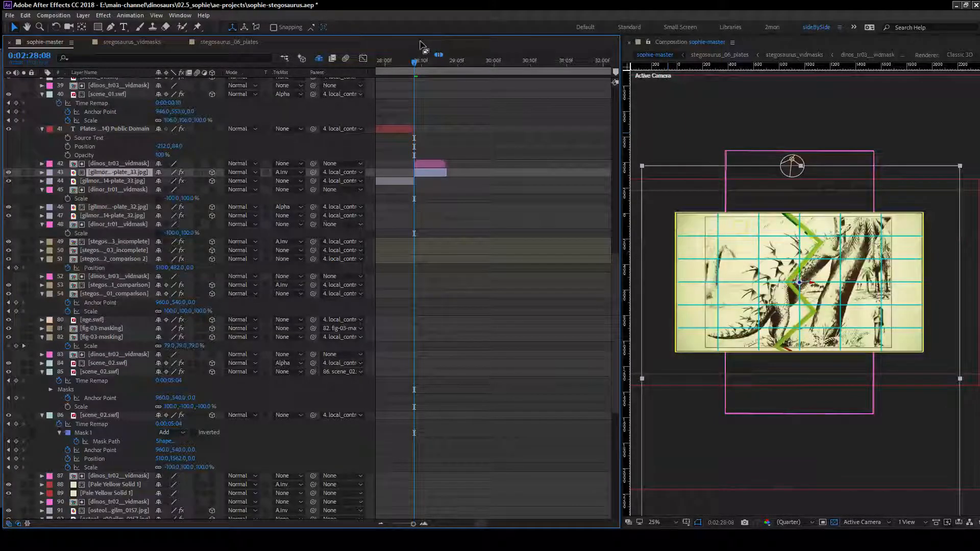
Extend the Gilmore plates credit into the transition so that it ends at 2:28:13.
{"action": "key", "text": "Page_Down"}
{"action": "key", "text": "Page_Down"}
{"action": "key", "text": "Page_Down"}
{"action": "key", "text": "Page_Down"}
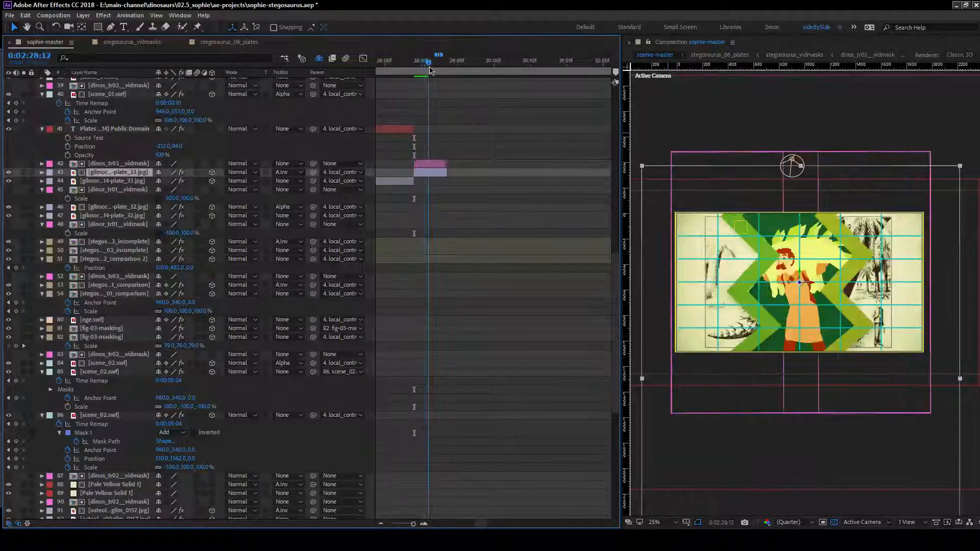
{"action": "scroll", "coordinate": [381, 283], "scroll_direction": "up", "scroll_amount": 5}
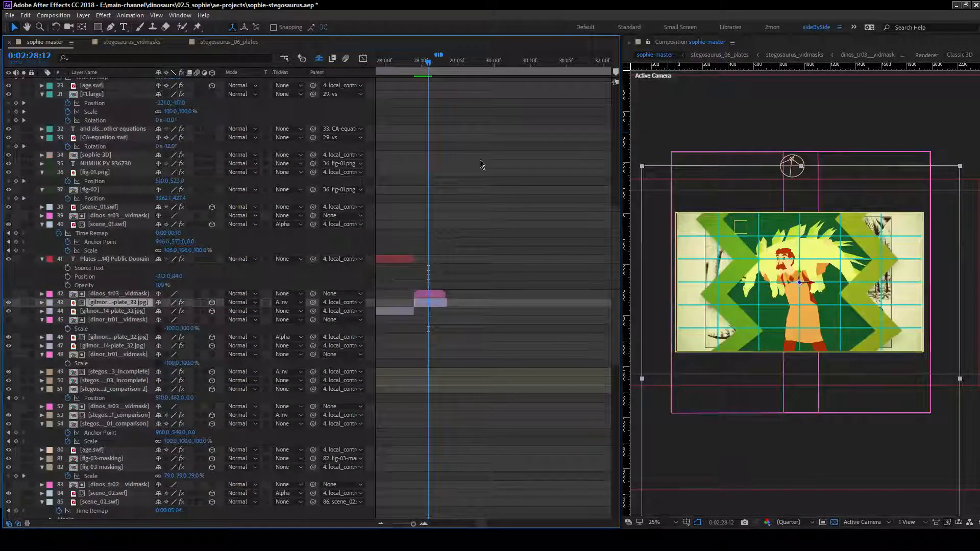
{"action": "left_click_drag", "start_coordinate": [413, 259], "coordinate": [438, 261]}
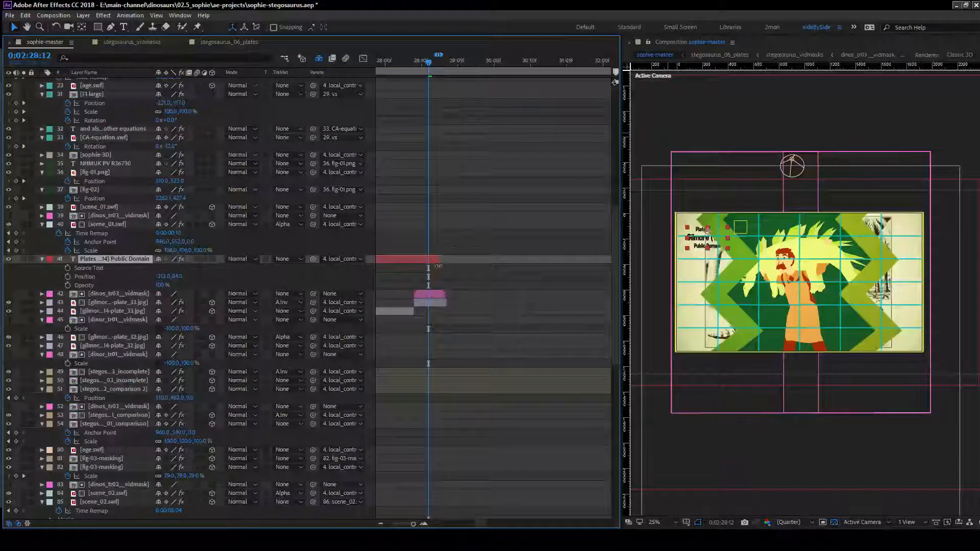
{"action": "key", "text": "Page_Down"}
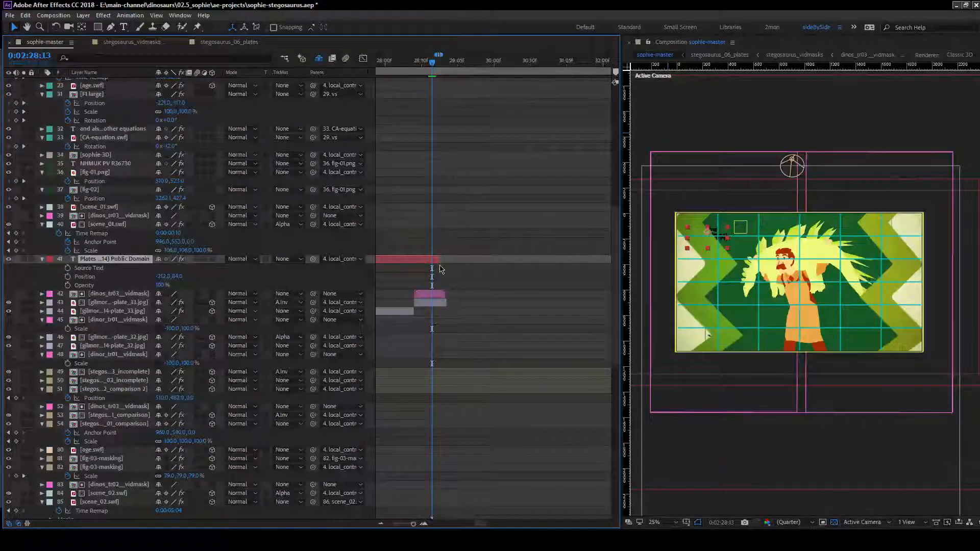
{"action": "left_click_drag", "start_coordinate": [439, 262], "coordinate": [431, 262]}
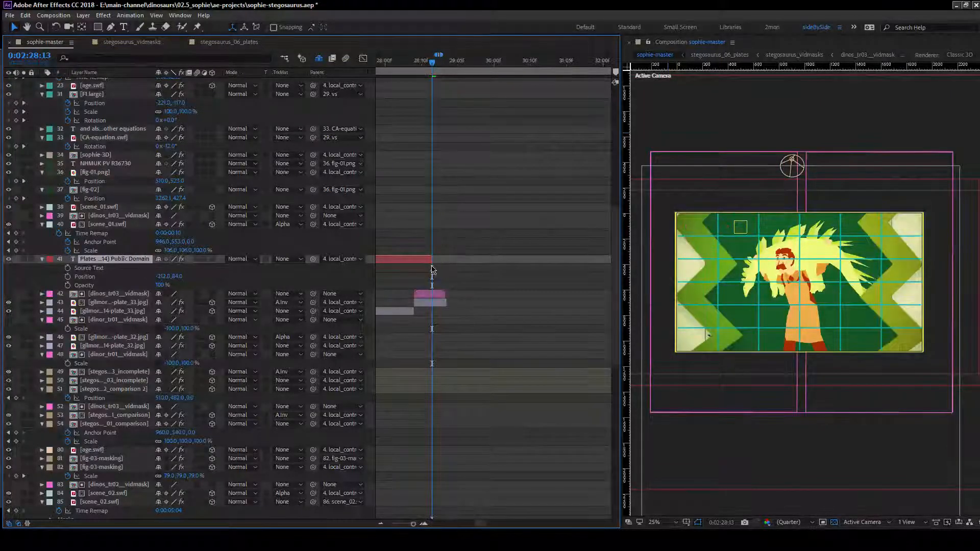
{"action": "left_click", "coordinate": [432, 267]}
Set the work area from 2:28:04 to 2:30:01 and preview the transition into scene_03.
{"action": "key", "text": "minus"}
{"action": "key", "text": "minus"}
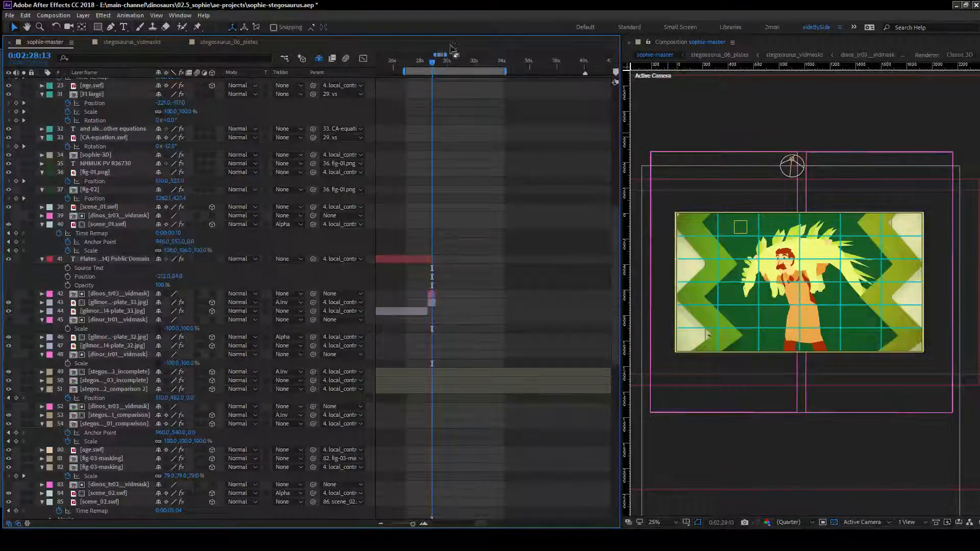
{"action": "left_click", "coordinate": [424, 63]}
{"action": "key", "text": "b"}
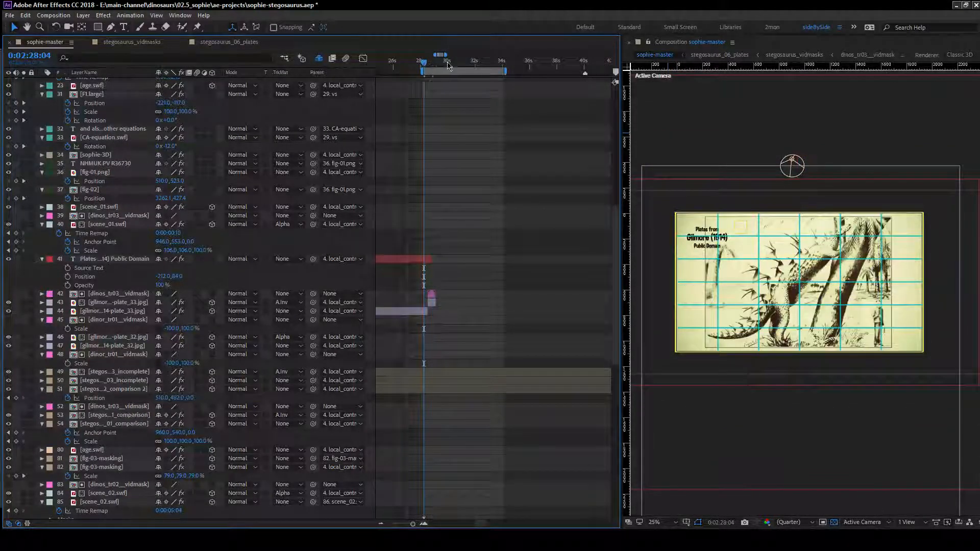
{"action": "left_click", "coordinate": [449, 64]}
{"action": "key", "text": "n"}
{"action": "key", "text": "space"}
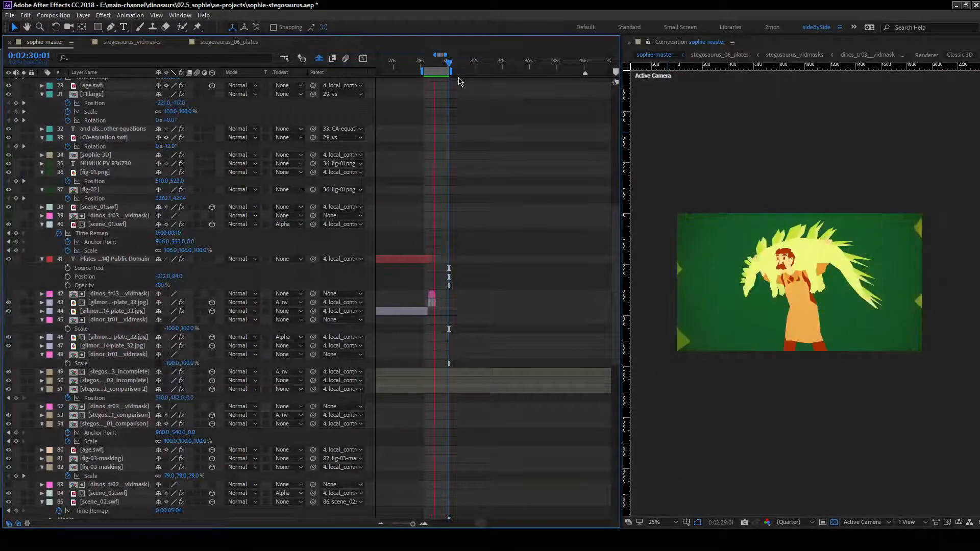
{"action": "key", "text": "space"}
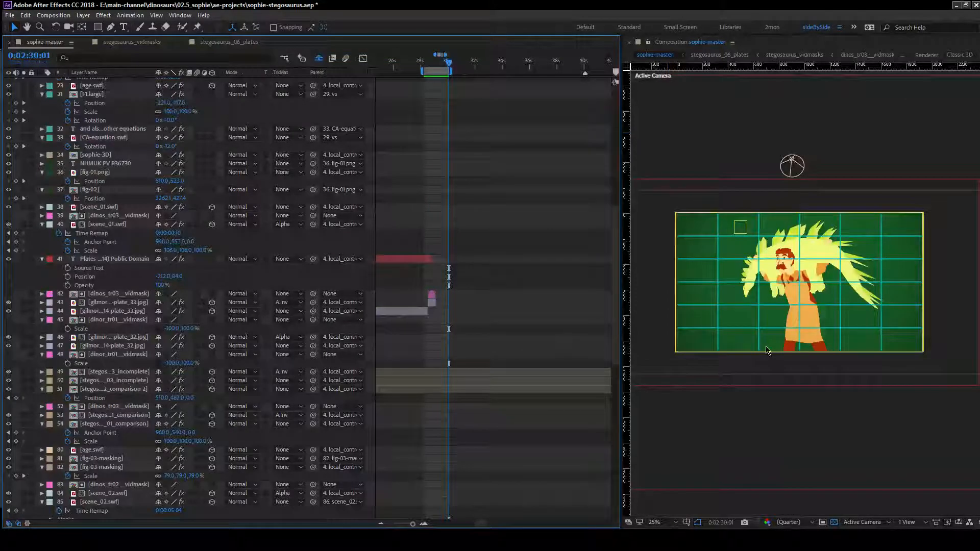
Review the scene_03 sequence up to the end of its layer and go to 3:06:03.
{"action": "left_click", "coordinate": [380, 523]}
{"action": "left_click", "coordinate": [381, 523]}
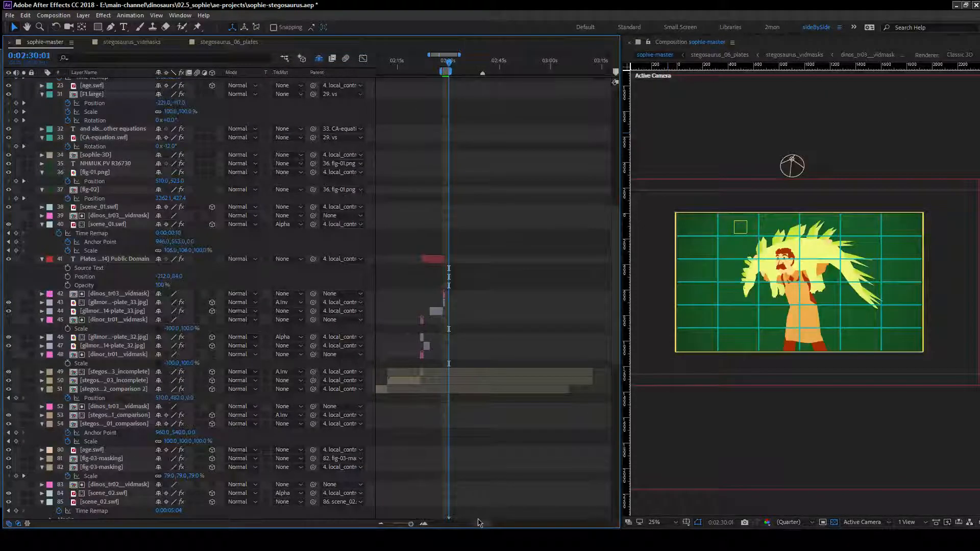
{"action": "left_click_drag", "start_coordinate": [479, 523], "coordinate": [483, 523]}
{"action": "scroll", "coordinate": [466, 422], "scroll_direction": "down", "scroll_amount": 10}
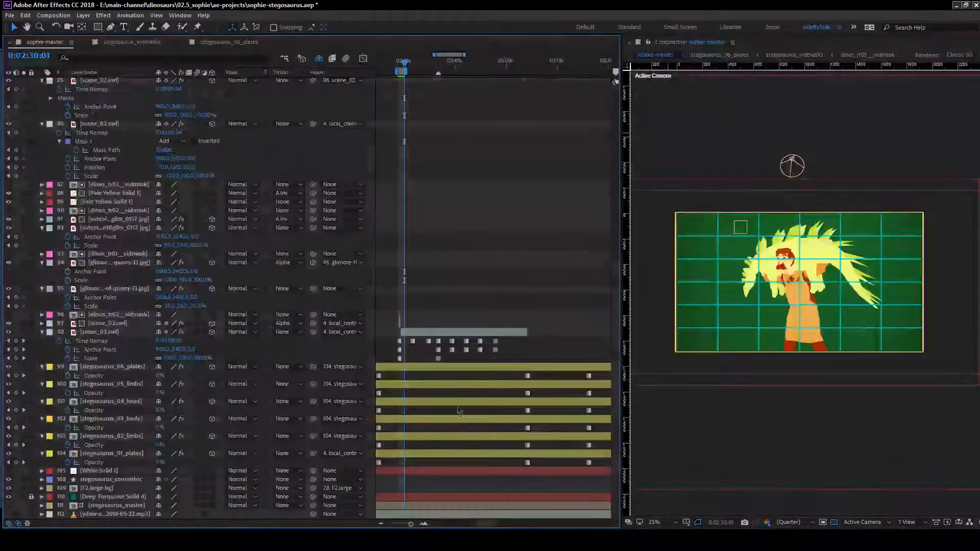
{"action": "left_click_drag", "start_coordinate": [408, 62], "coordinate": [412, 65]}
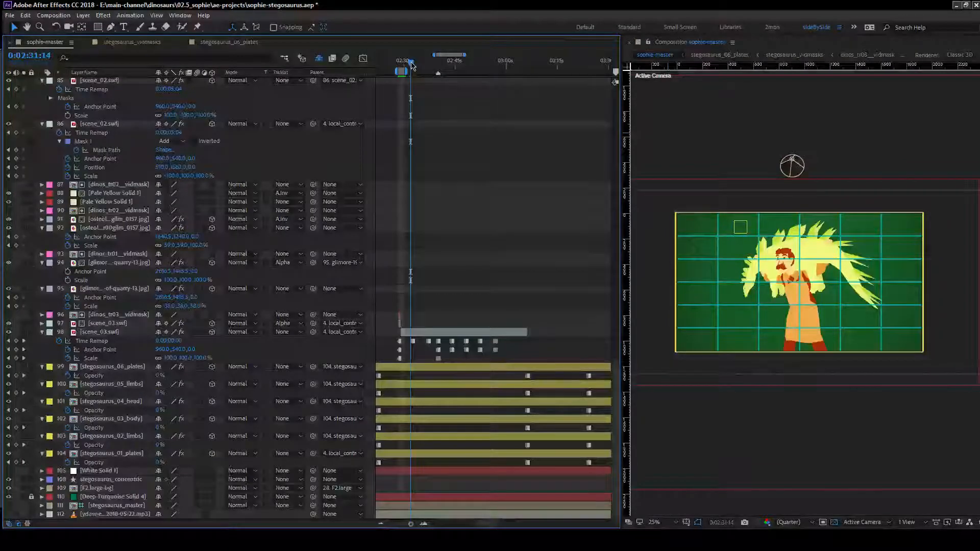
{"action": "left_click_drag", "start_coordinate": [411, 65], "coordinate": [418, 66]}
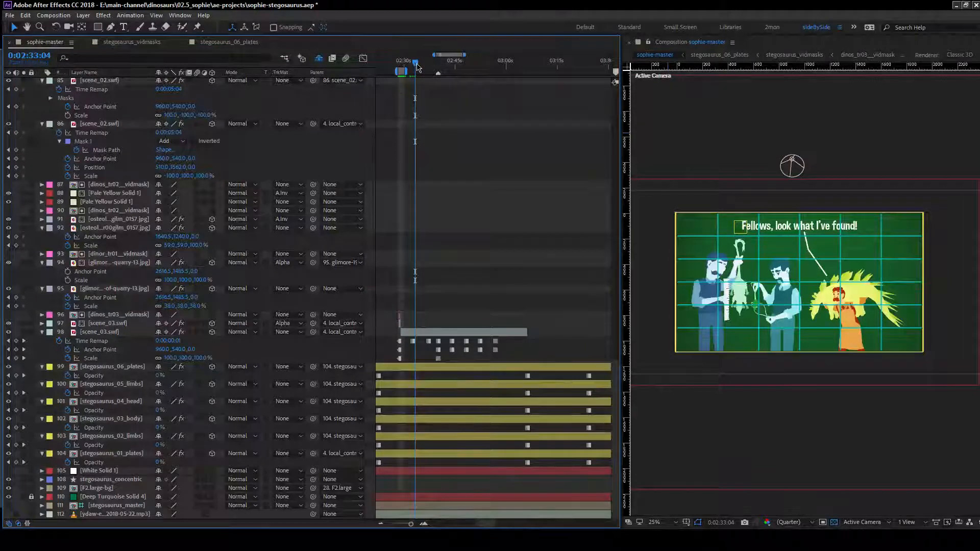
{"action": "left_click_drag", "start_coordinate": [417, 66], "coordinate": [431, 67]}
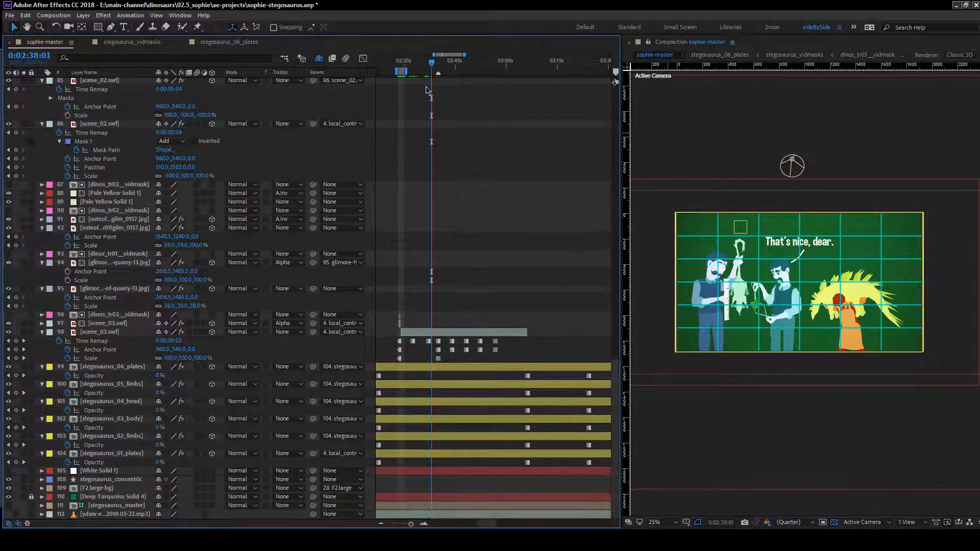
{"action": "left_click", "coordinate": [440, 66]}
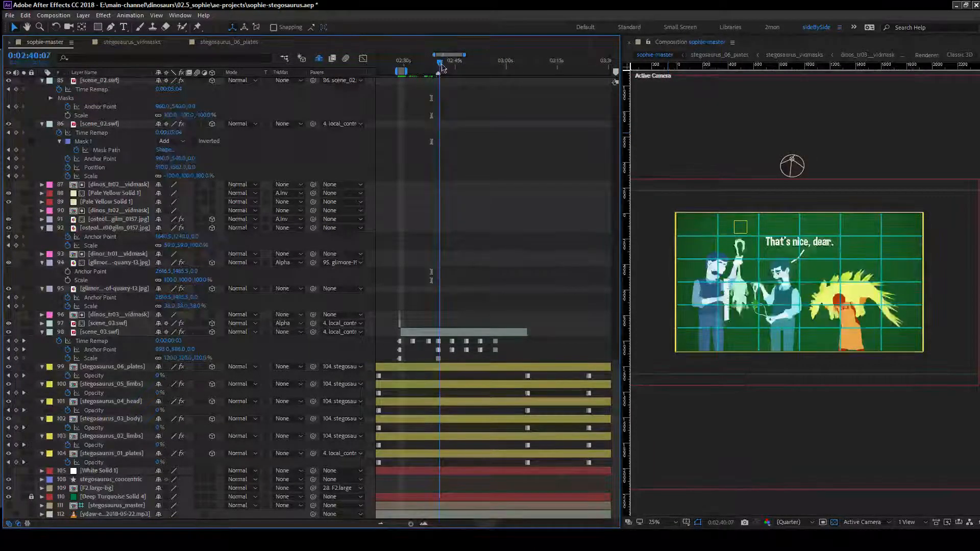
{"action": "left_click_drag", "start_coordinate": [442, 68], "coordinate": [528, 98]}
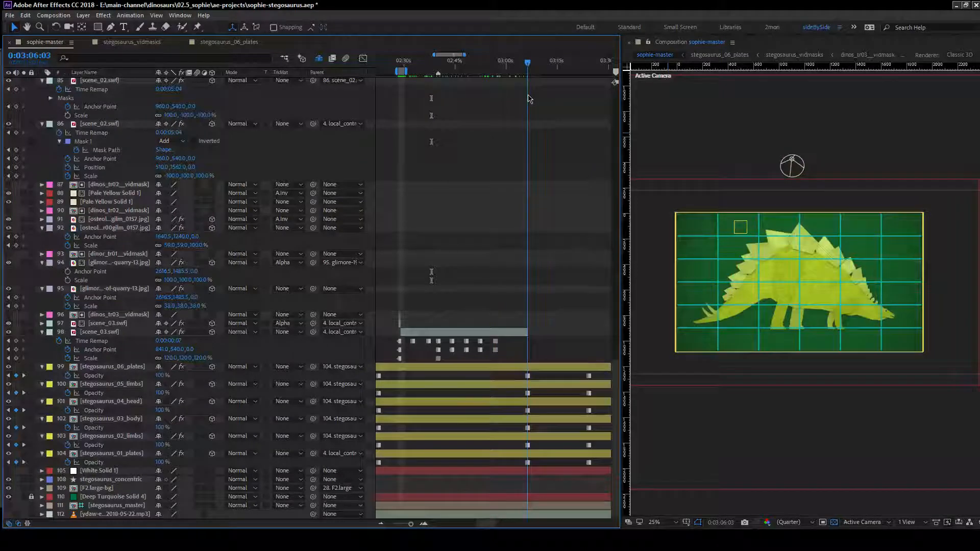
Add a null object between scene_03.swf and stegosaurus_06_plates and parent it to local_controls.
{"action": "left_click", "coordinate": [504, 334]}
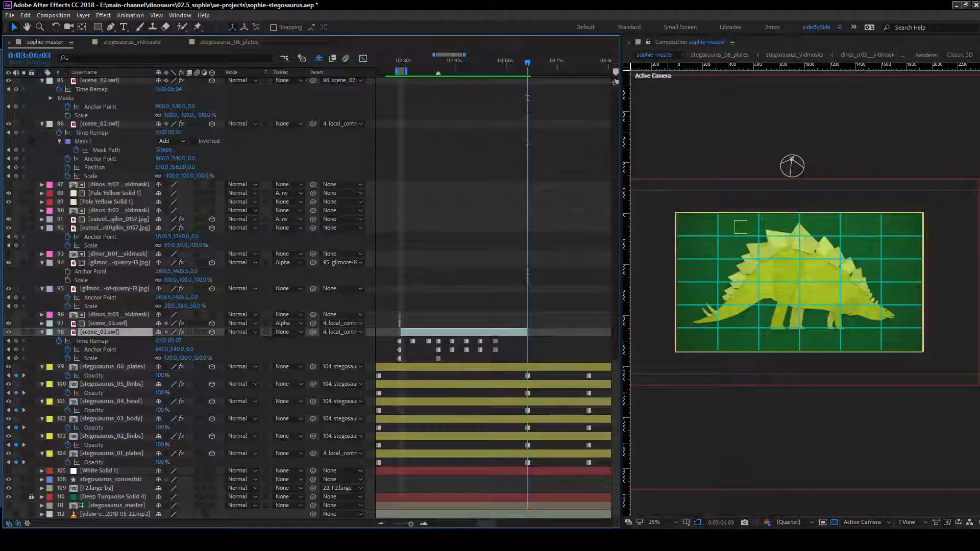
{"action": "key", "text": "alt+Tab"}
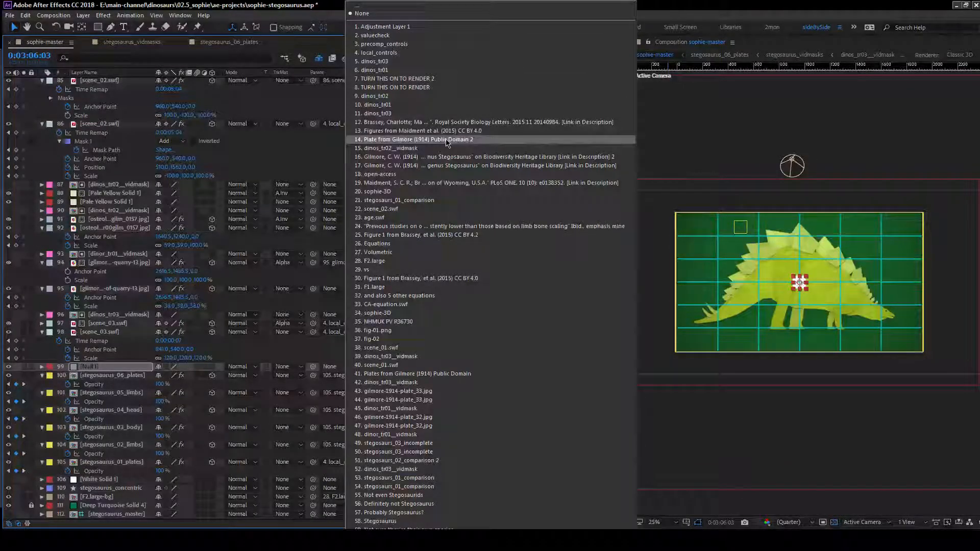
{"action": "left_click", "coordinate": [379, 53]}
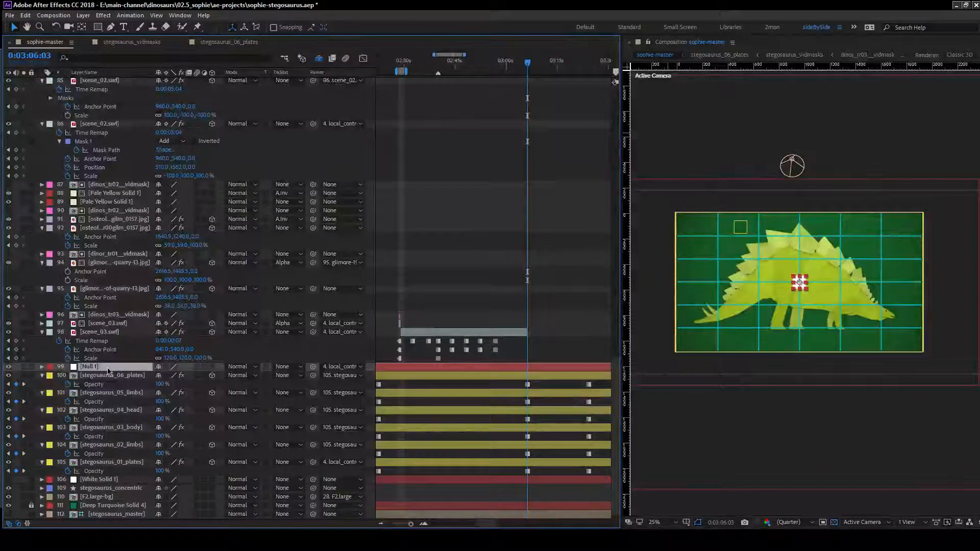
Rename the new null layer "rotparent" and show its Position property.
{"action": "key", "text": "Return"}
{"action": "type", "text": "rot"}
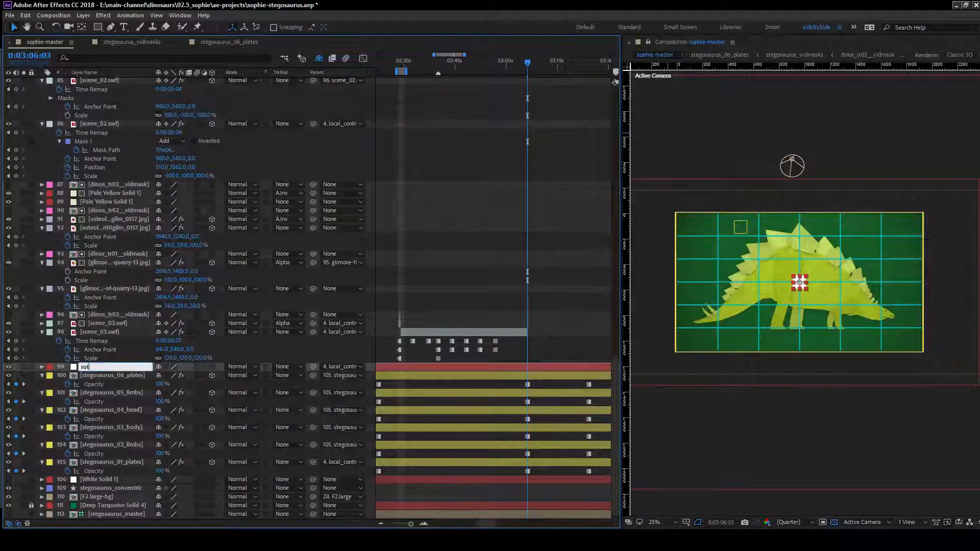
{"action": "type", "text": "parent"}
{"action": "key", "text": "Return"}
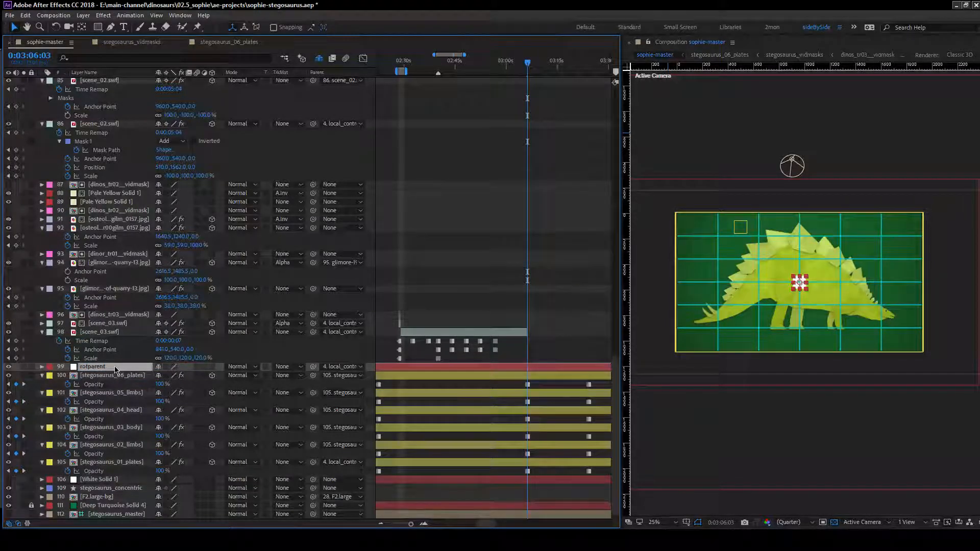
{"action": "key", "text": "p"}
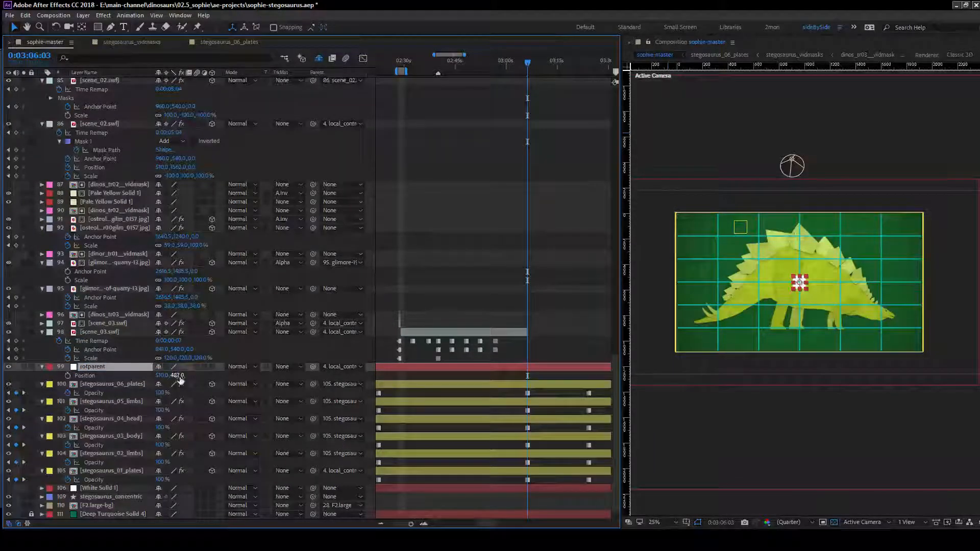
Move the rotparent null straight down to the comp's lower edge, setting its Position to 510, 1023.
{"action": "left_click_drag", "start_coordinate": [179, 378], "coordinate": [474, 361]}
{"action": "scroll", "coordinate": [846, 370], "scroll_direction": "up", "scroll_amount": 4}
{"action": "left_click_drag", "start_coordinate": [846, 370], "coordinate": [824, 225]}
{"action": "left_click_drag", "start_coordinate": [778, 429], "coordinate": [804, 293]}
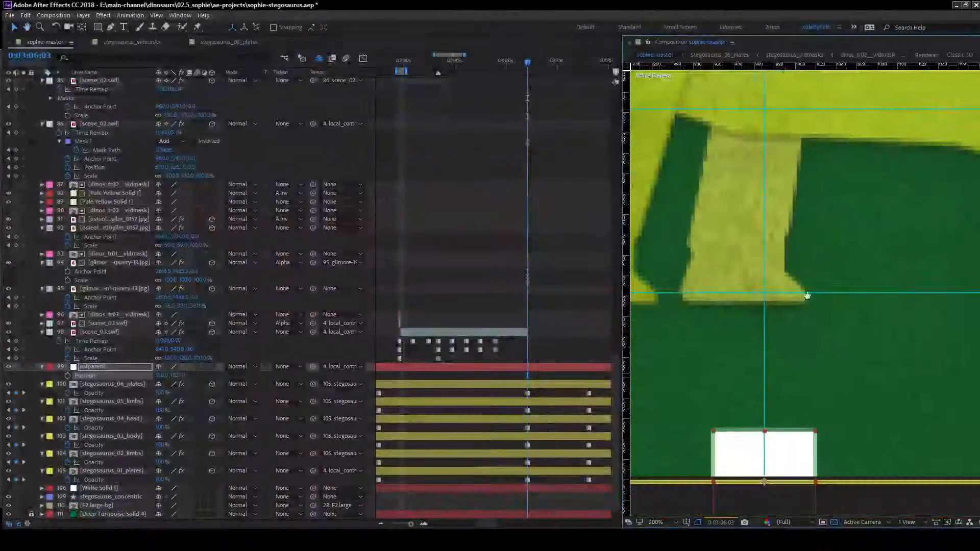
{"action": "left_click_drag", "start_coordinate": [809, 411], "coordinate": [800, 287]}
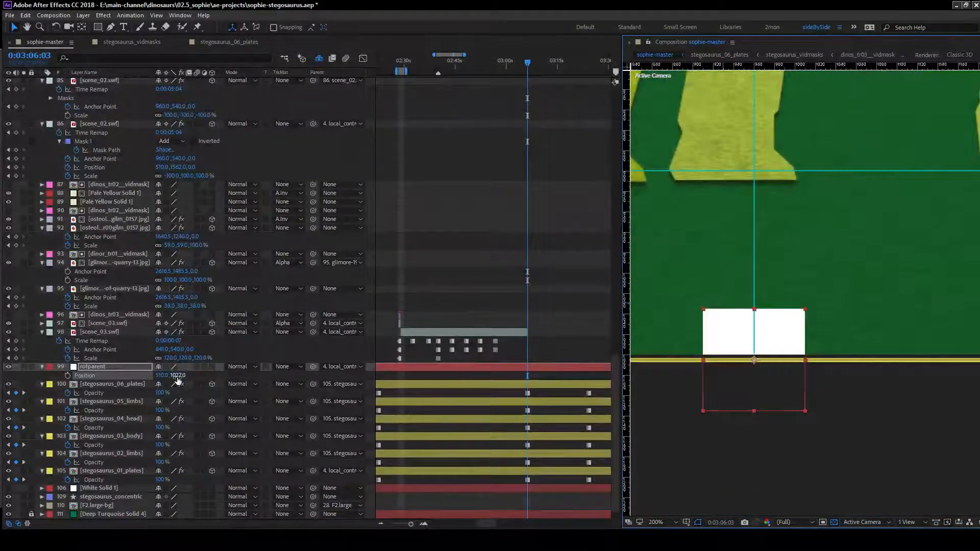
{"action": "left_click_drag", "start_coordinate": [176, 376], "coordinate": [175, 382]}
{"action": "scroll", "coordinate": [864, 291], "scroll_direction": "down", "scroll_amount": 4}
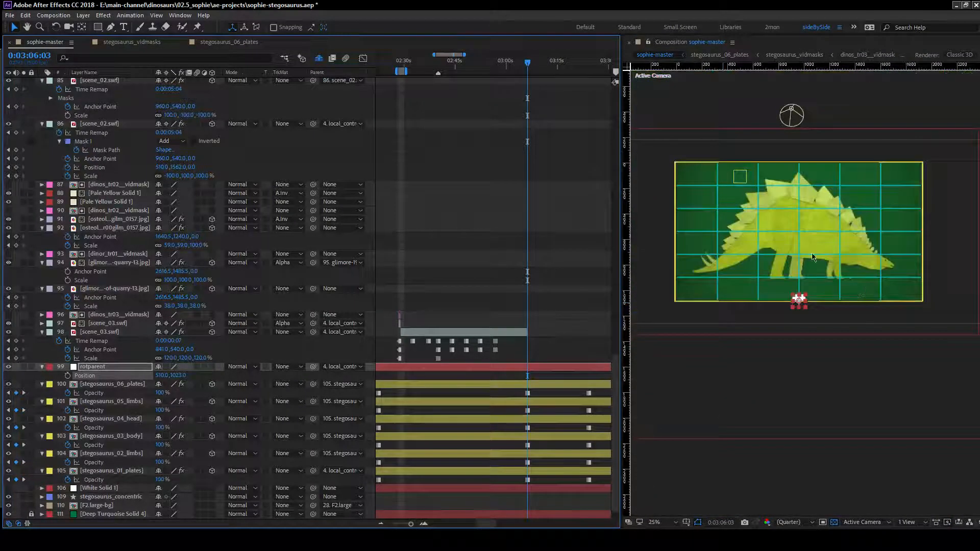
{"action": "left_click_drag", "start_coordinate": [839, 269], "coordinate": [836, 305]}
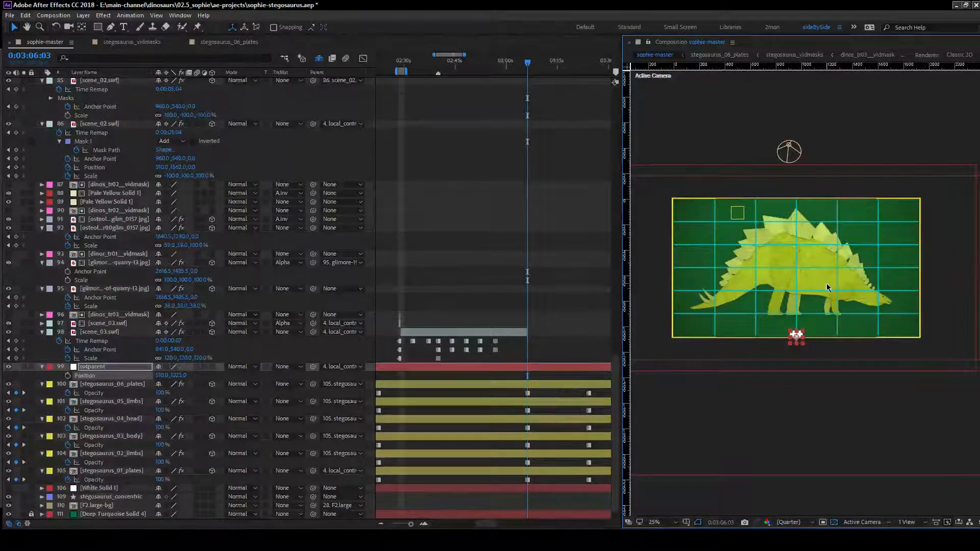
Set the rotparent null's Opacity to 0% and apply an effect to the null.
{"action": "key", "text": "t"}
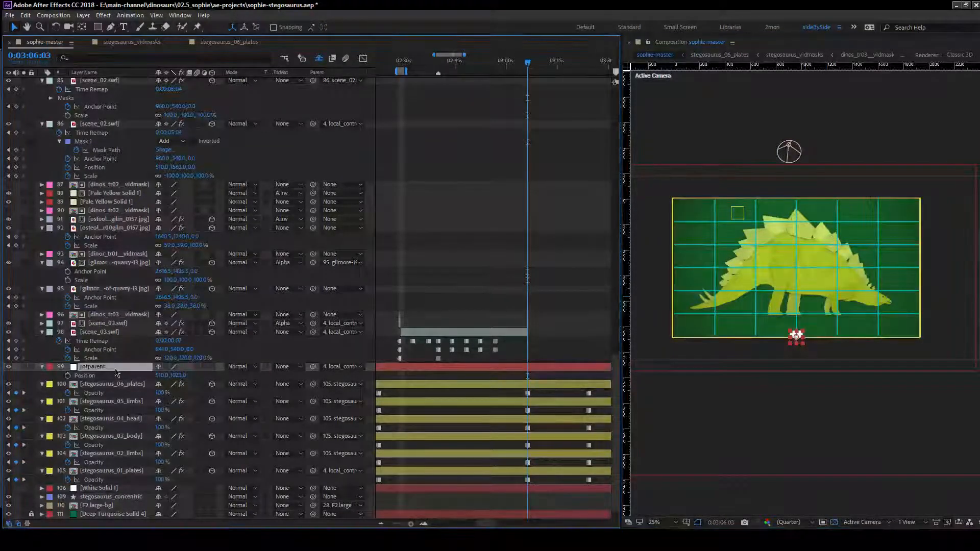
{"action": "left_click_drag", "start_coordinate": [122, 376], "coordinate": [47, 377]}
{"action": "left_click", "coordinate": [108, 333]}
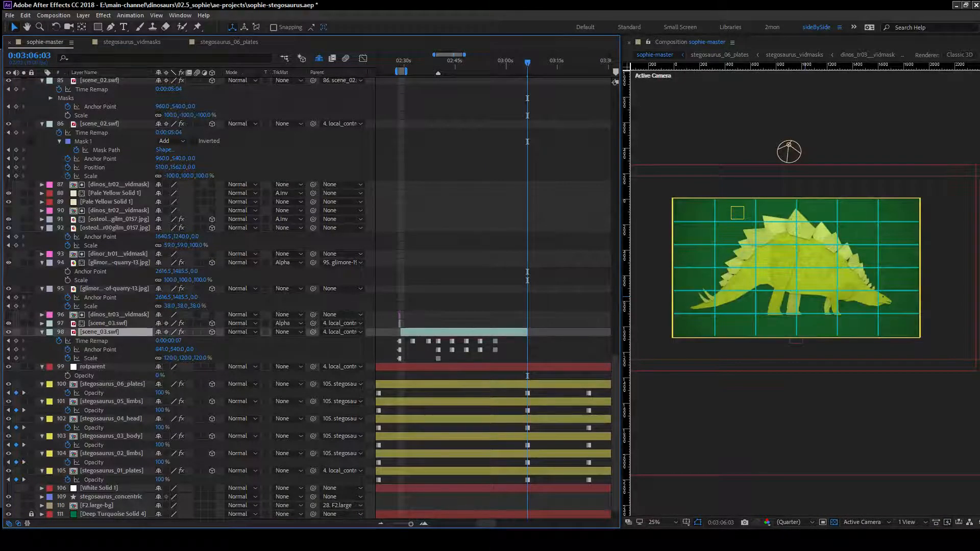
{"action": "key", "text": "alt+Tab"}
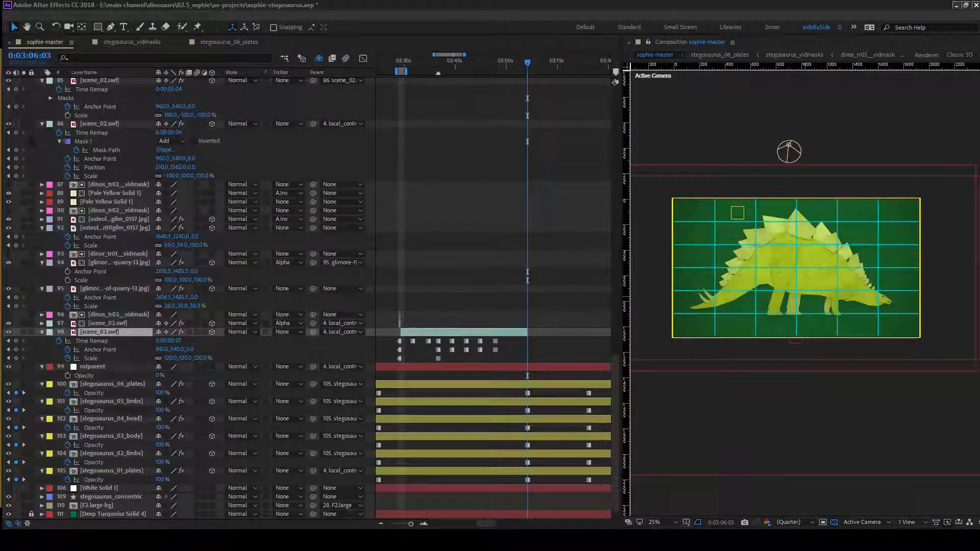
{"action": "key", "text": "Return"}
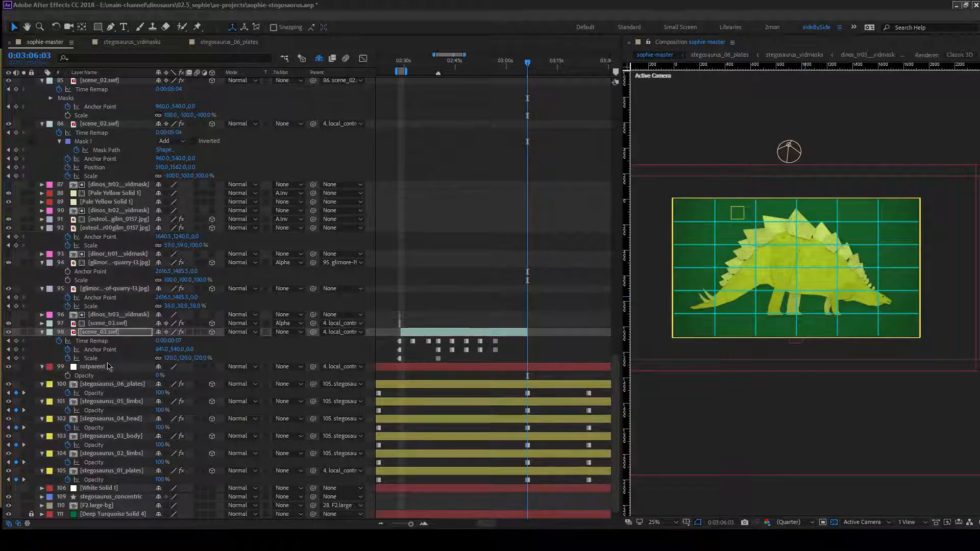
{"action": "left_click_drag", "start_coordinate": [107, 366], "coordinate": [108, 366]}
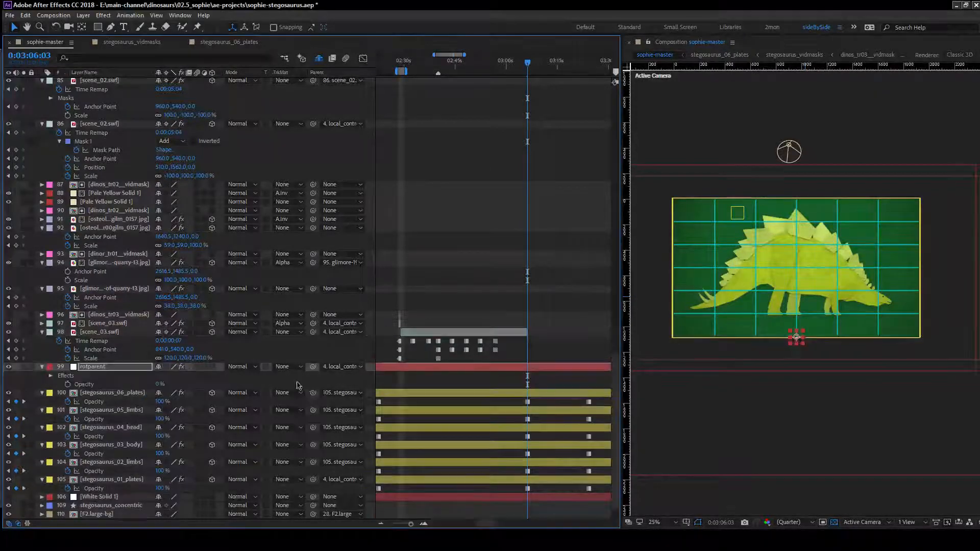
Extend the end of the scene_03.swf layer above rotparent to about 3:09:00 and split the layer at 3:06:03.
{"action": "left_click", "coordinate": [90, 332]}
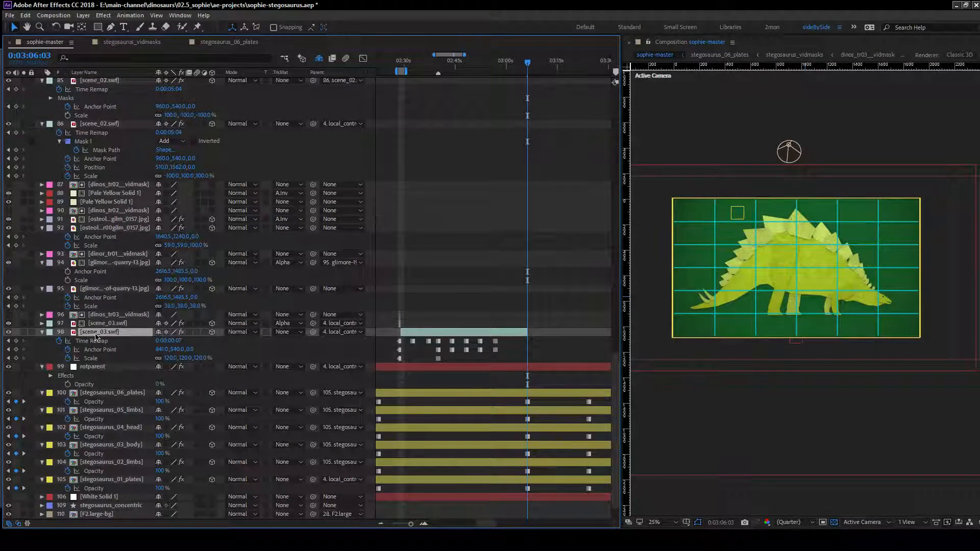
{"action": "left_click_drag", "start_coordinate": [527, 332], "coordinate": [537, 331]}
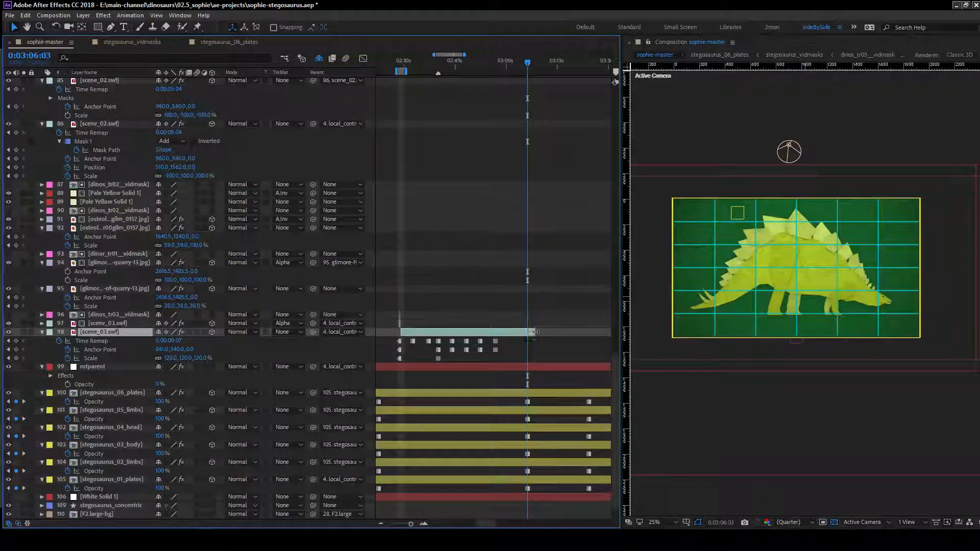
{"action": "key", "text": "ctrl+shift+d"}
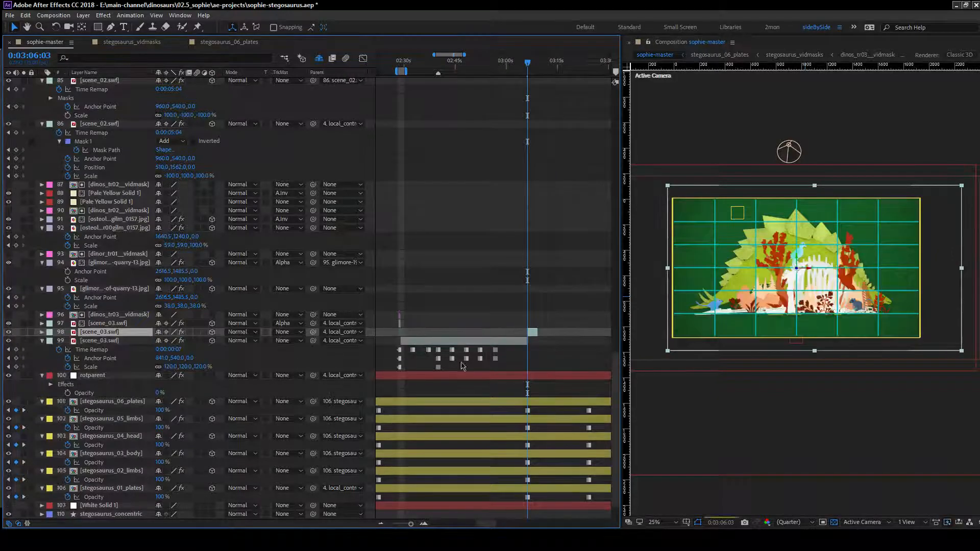
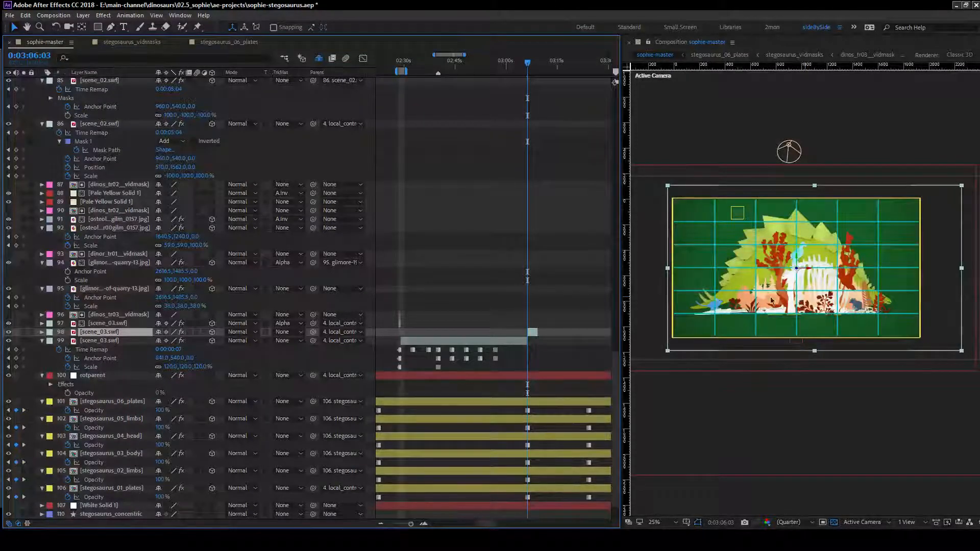
{"action": "left_click", "coordinate": [138, 402]}
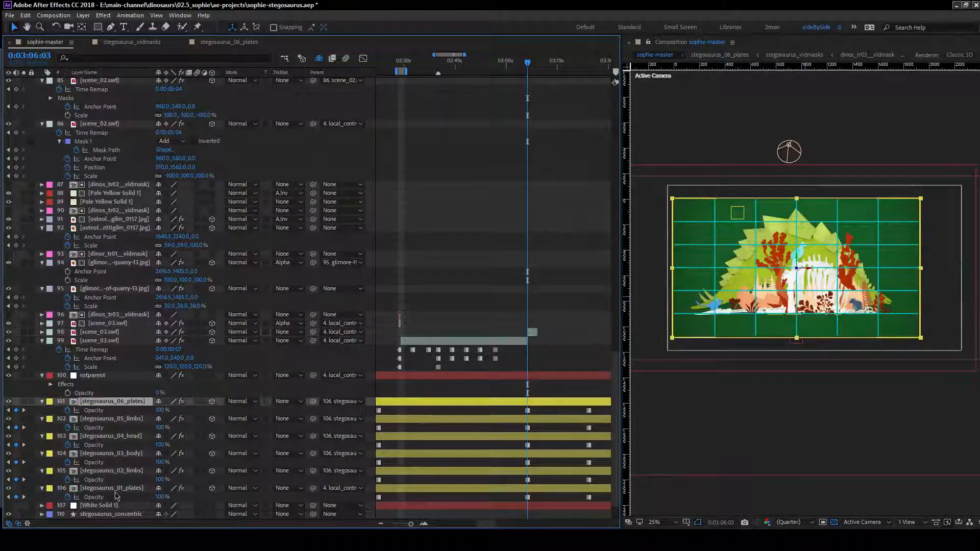
{"action": "left_click", "coordinate": [121, 489], "text": "shift"}
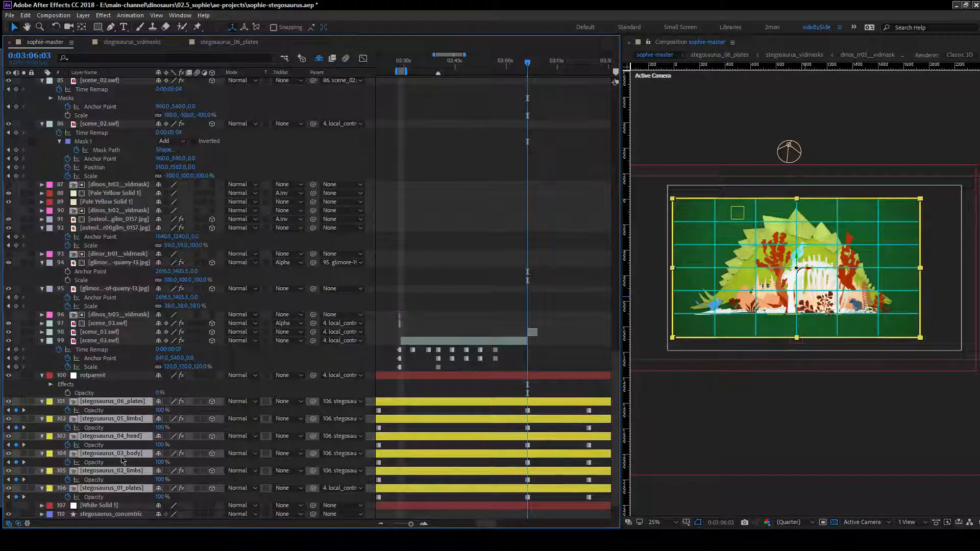
{"action": "key", "text": "F2"}
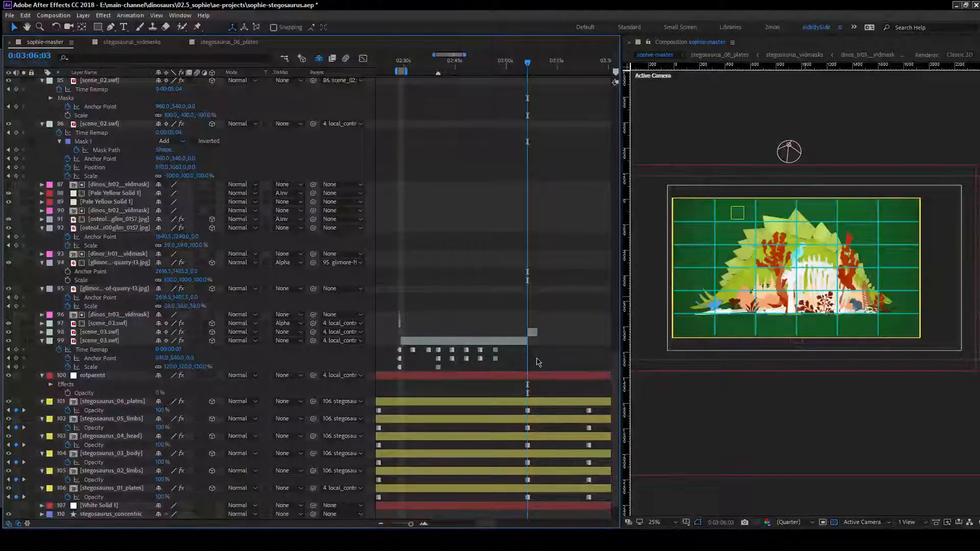
Delete the rotparent null layer above stegosaurus_06_plates.
{"action": "scroll", "coordinate": [557, 386], "scroll_direction": "up", "scroll_amount": 5}
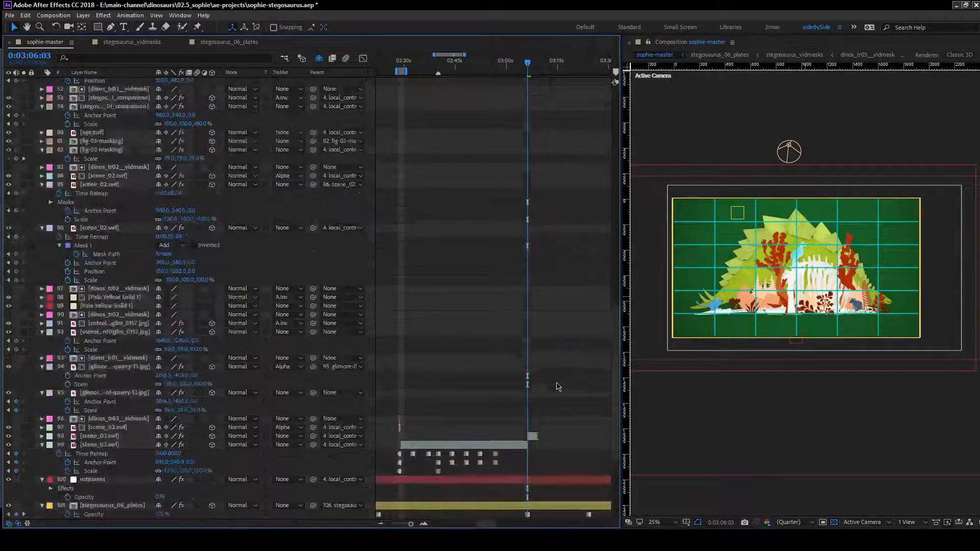
{"action": "scroll", "coordinate": [557, 386], "scroll_direction": "down", "scroll_amount": 5}
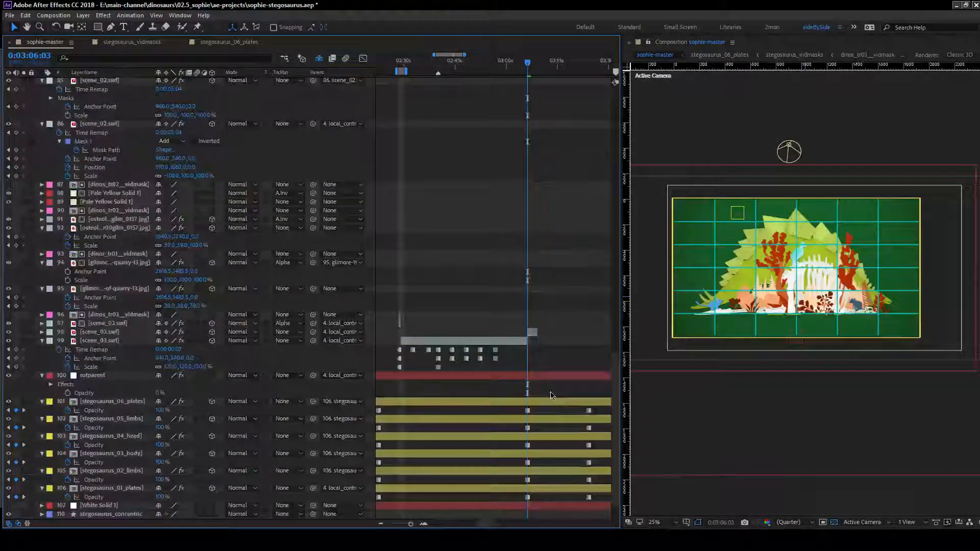
{"action": "scroll", "coordinate": [551, 395], "scroll_direction": "up", "scroll_amount": 5}
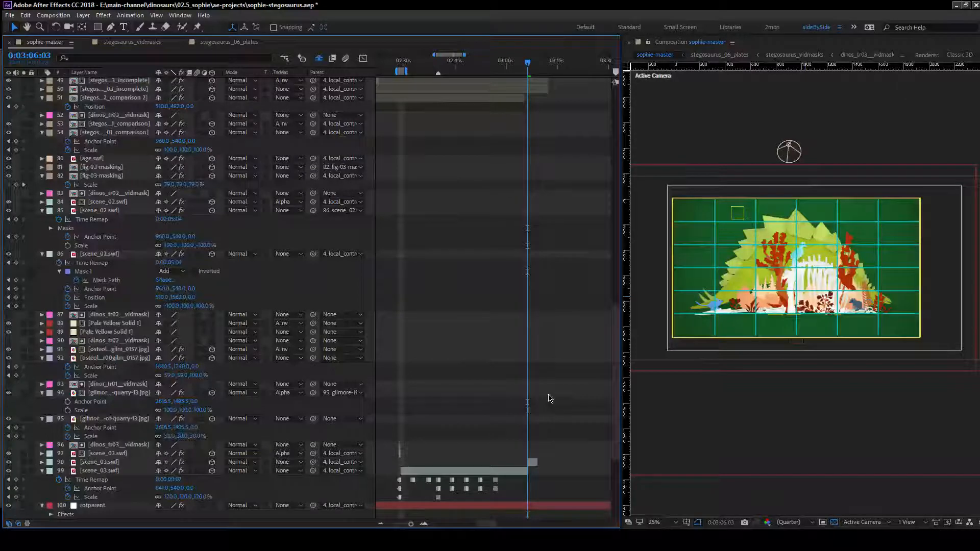
{"action": "scroll", "coordinate": [550, 398], "scroll_direction": "down", "scroll_amount": 5}
{"action": "left_click", "coordinate": [99, 376]}
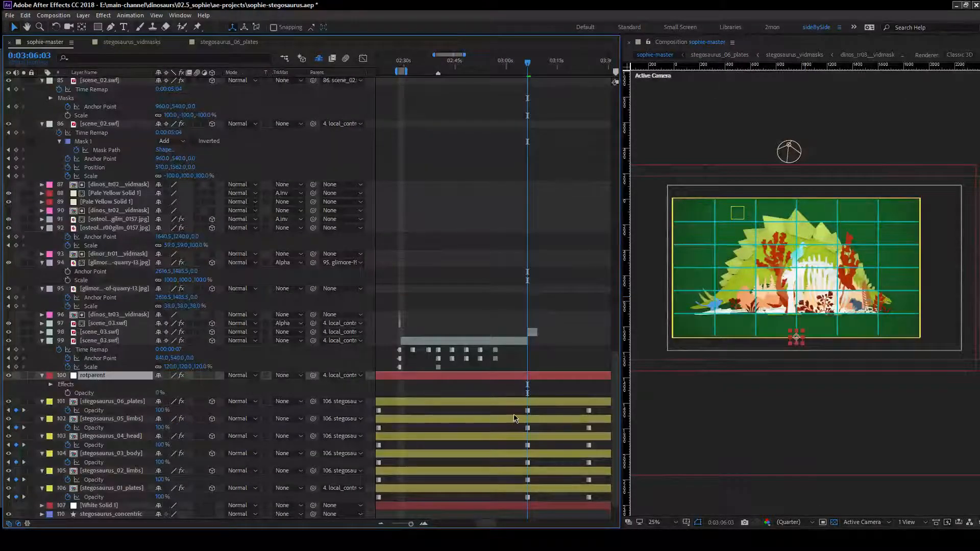
{"action": "key", "text": "Delete"}
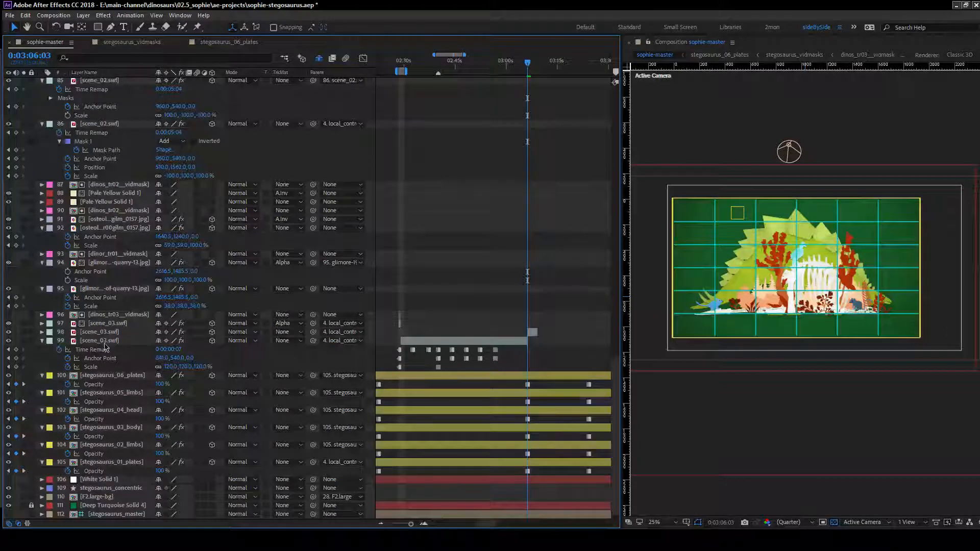
{"action": "left_click", "coordinate": [529, 332]}
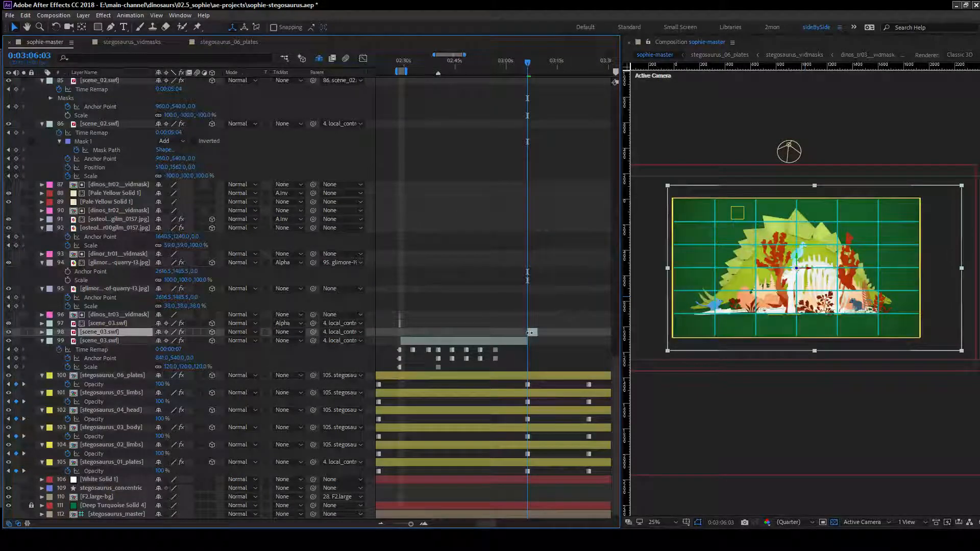
{"action": "scroll", "coordinate": [559, 372], "scroll_direction": "up", "scroll_amount": 7}
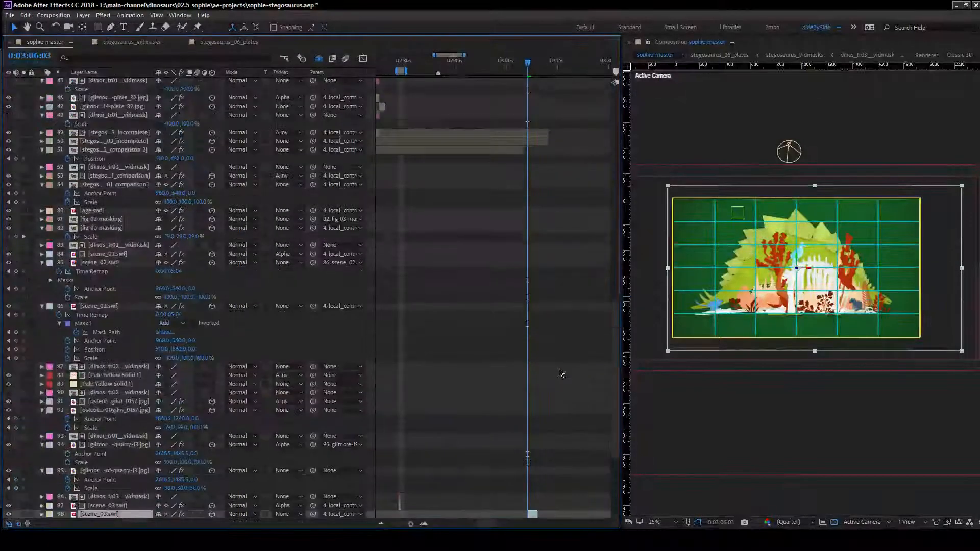
{"action": "scroll", "coordinate": [559, 373], "scroll_direction": "up", "scroll_amount": 10}
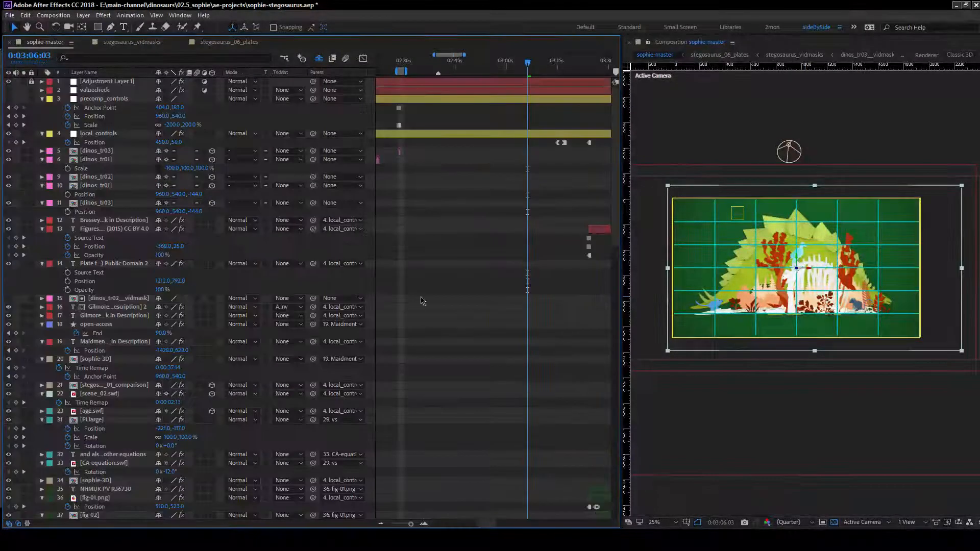
{"action": "left_click", "coordinate": [111, 99]}
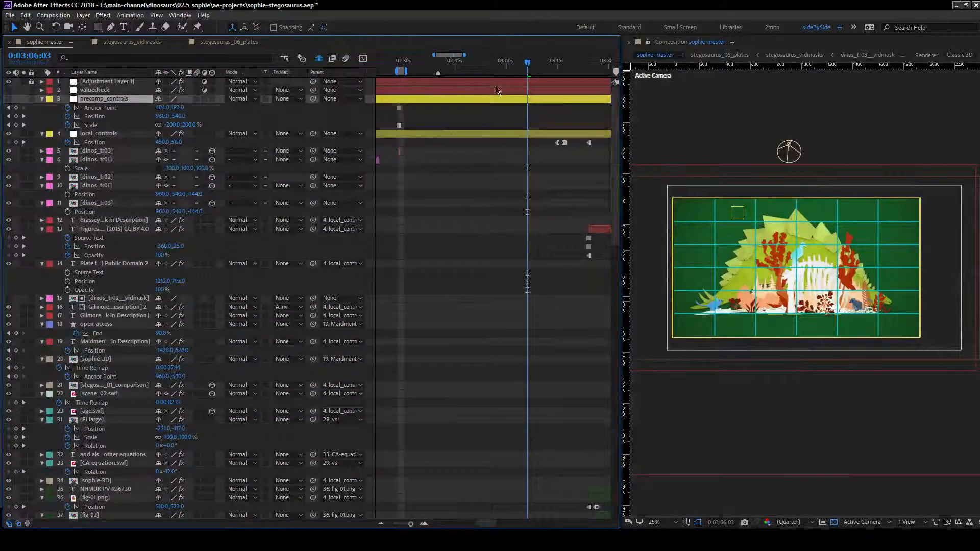
{"action": "scroll", "coordinate": [544, 360], "scroll_direction": "down", "scroll_amount": 20}
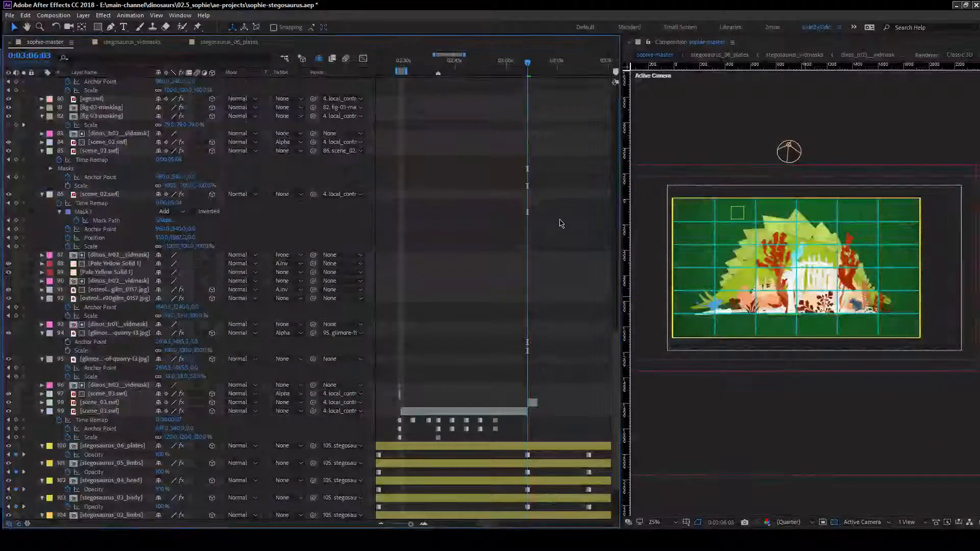
{"action": "left_click", "coordinate": [38, 55]}
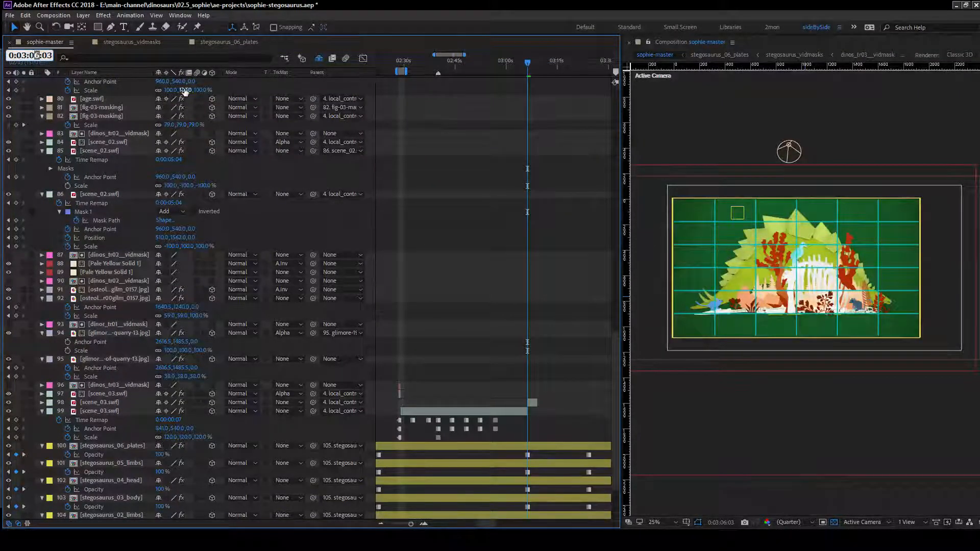
{"action": "left_click", "coordinate": [556, 303]}
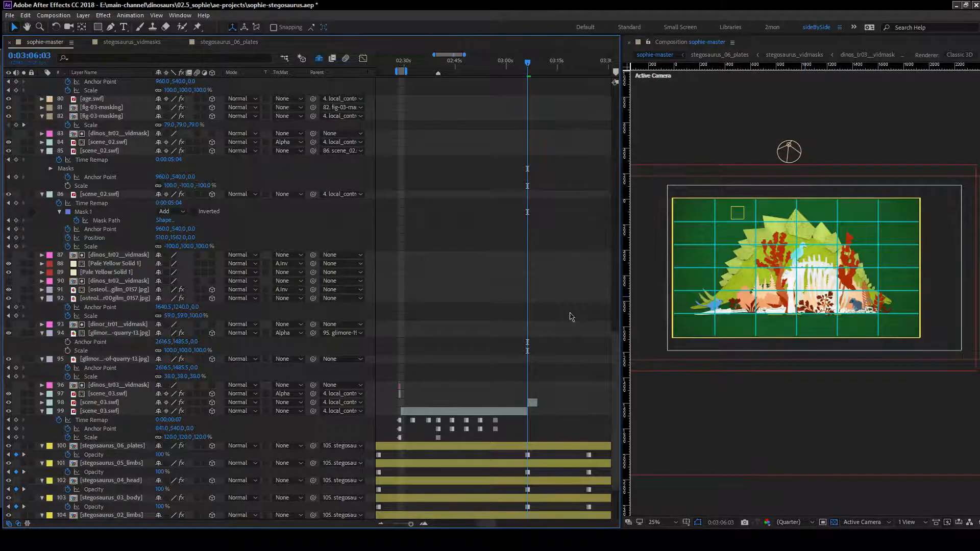
Trim the end of the second scene_03.swf segment to 3:07:02 and show its Anchor Point property.
{"action": "left_click", "coordinate": [537, 64]}
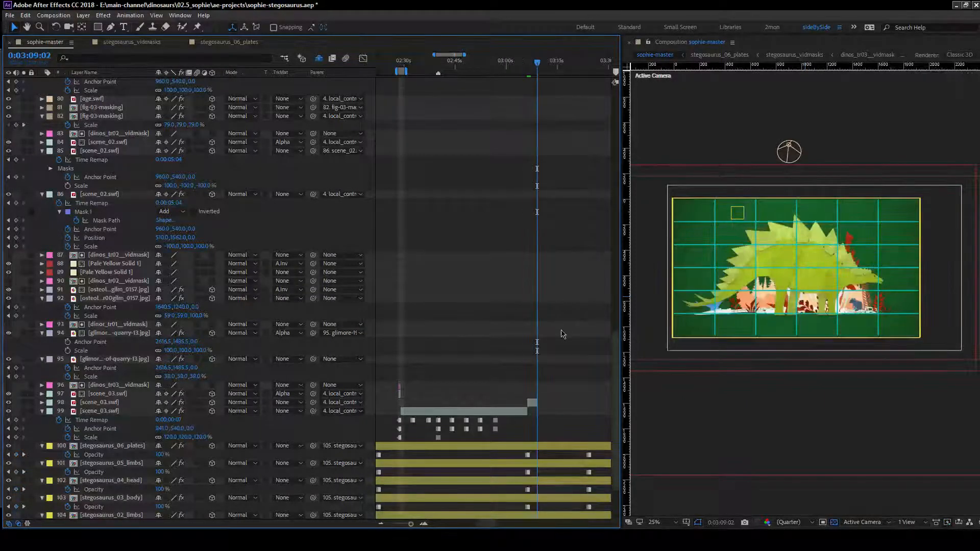
{"action": "left_click", "coordinate": [531, 70]}
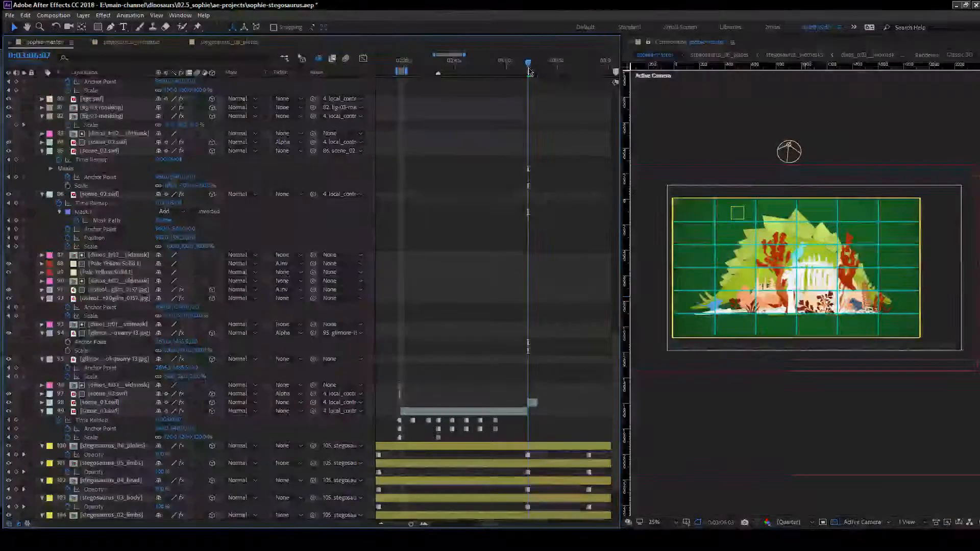
{"action": "left_click_drag", "start_coordinate": [528, 70], "coordinate": [530, 70]}
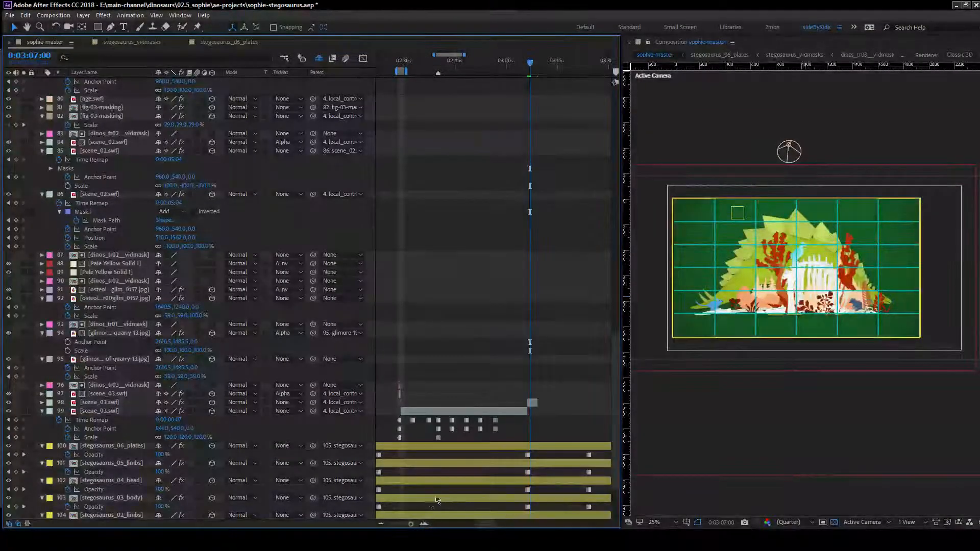
{"action": "left_click", "coordinate": [423, 524]}
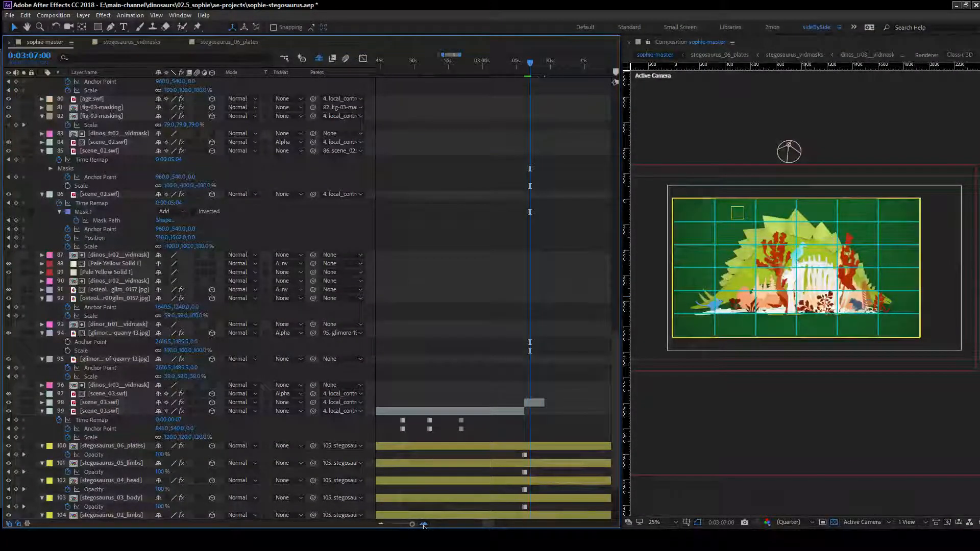
{"action": "left_click", "coordinate": [424, 524]}
{"action": "left_click_drag", "start_coordinate": [589, 403], "coordinate": [533, 421]}
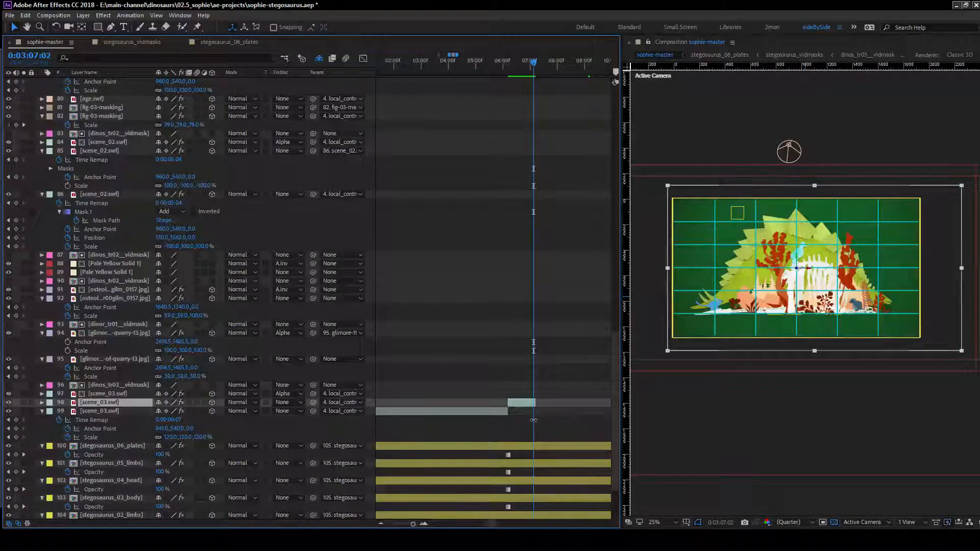
{"action": "key", "text": "Page_Down"}
{"action": "key", "text": "Page_Down"}
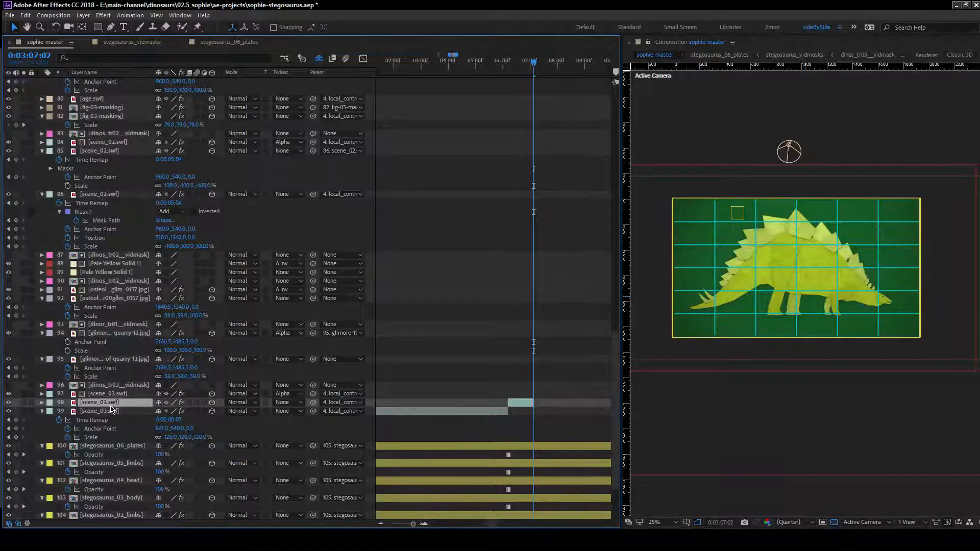
{"action": "key", "text": "a"}
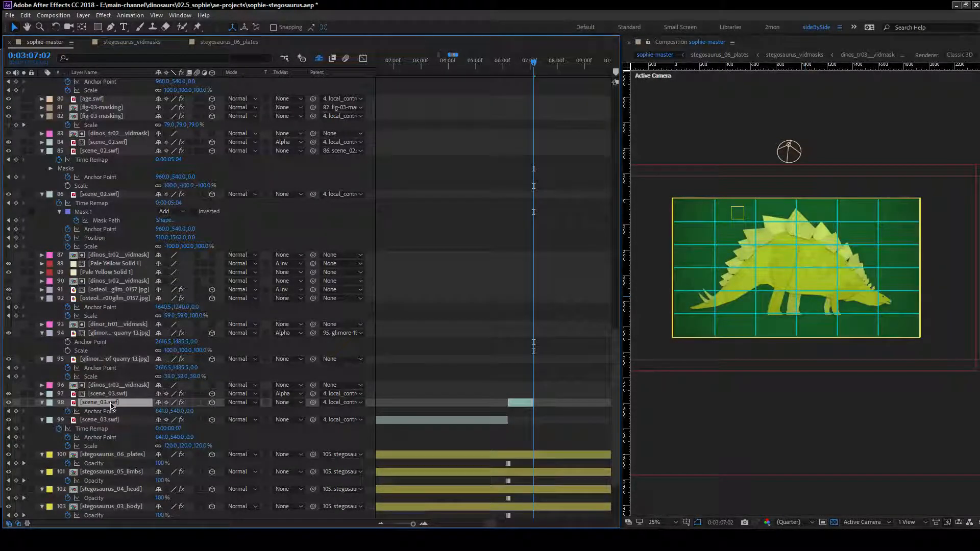
At 3:06:03, remove the second scene_03.swf segment's Anchor Point and Scale keyframes and delete its earlier Time Remap keyframes.
{"action": "key", "text": "u"}
{"action": "key", "text": "u"}
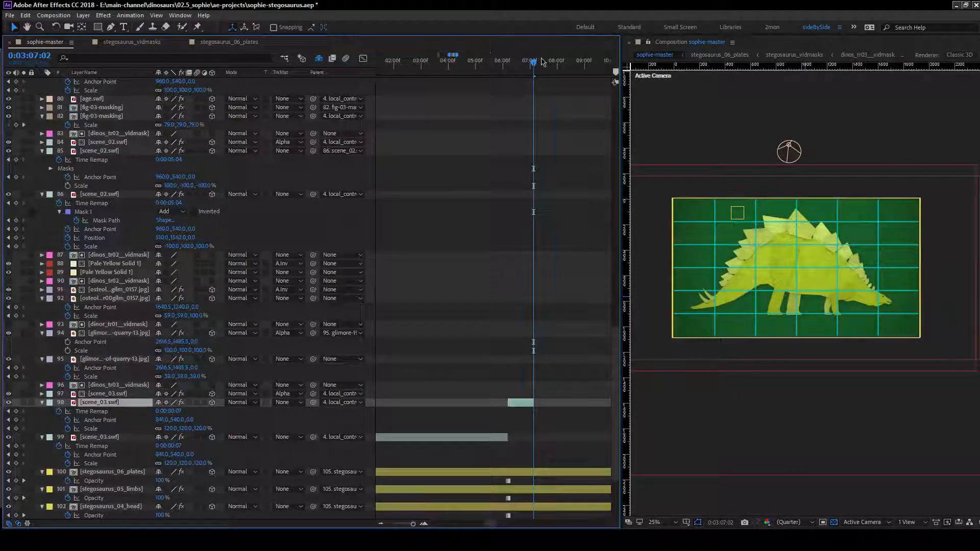
{"action": "left_click_drag", "start_coordinate": [521, 75], "coordinate": [508, 75]}
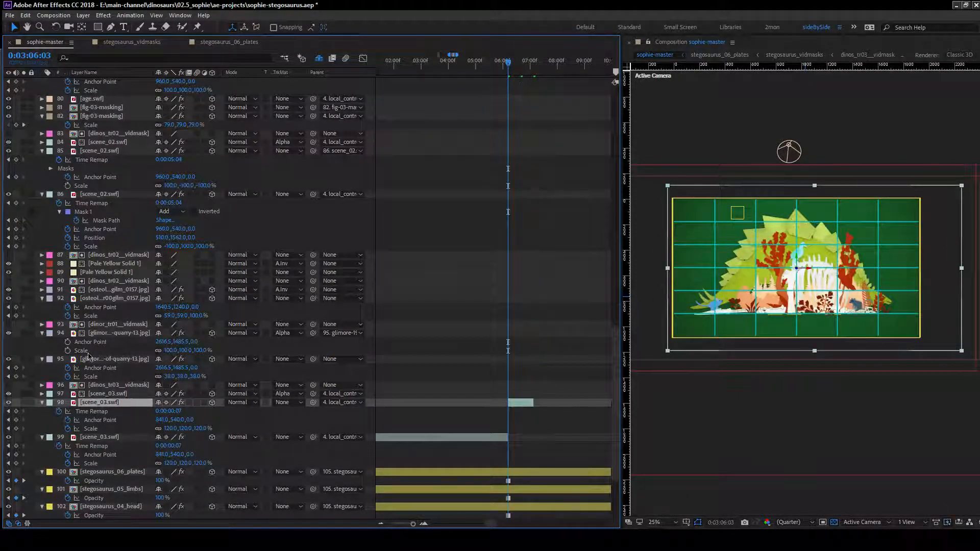
{"action": "left_click_drag", "start_coordinate": [70, 422], "coordinate": [92, 436]}
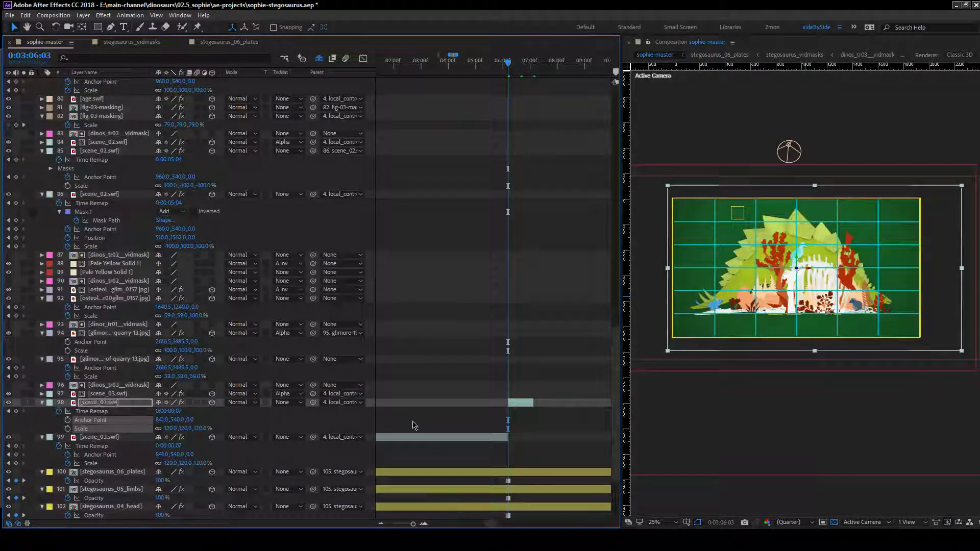
{"action": "left_click_drag", "start_coordinate": [413, 524], "coordinate": [409, 524]}
{"action": "left_click_drag", "start_coordinate": [474, 412], "coordinate": [410, 407]}
{"action": "key", "text": "Delete"}
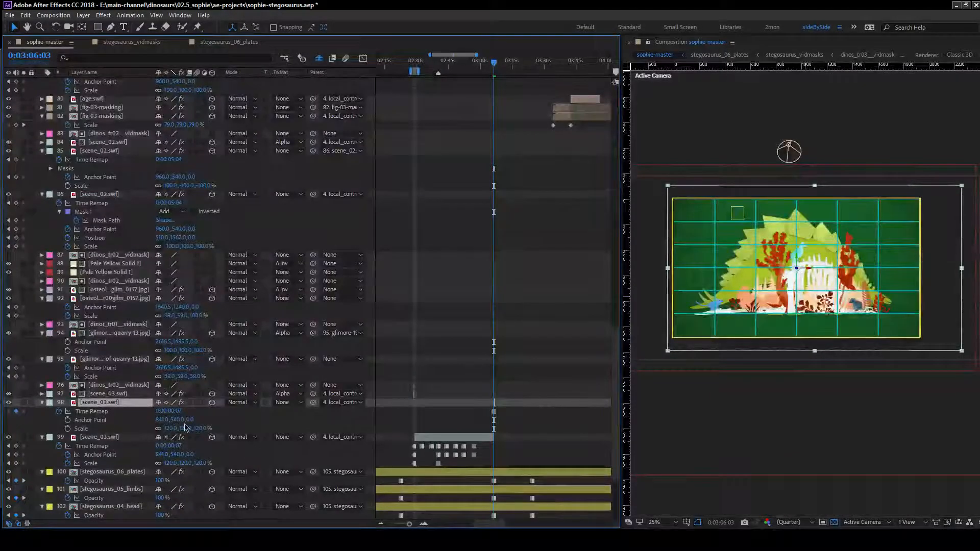
Move the second scene_03.swf segment's anchor point below the artwork, to about 896, 1120.
{"action": "left_click_drag", "start_coordinate": [817, 279], "coordinate": [774, 297]}
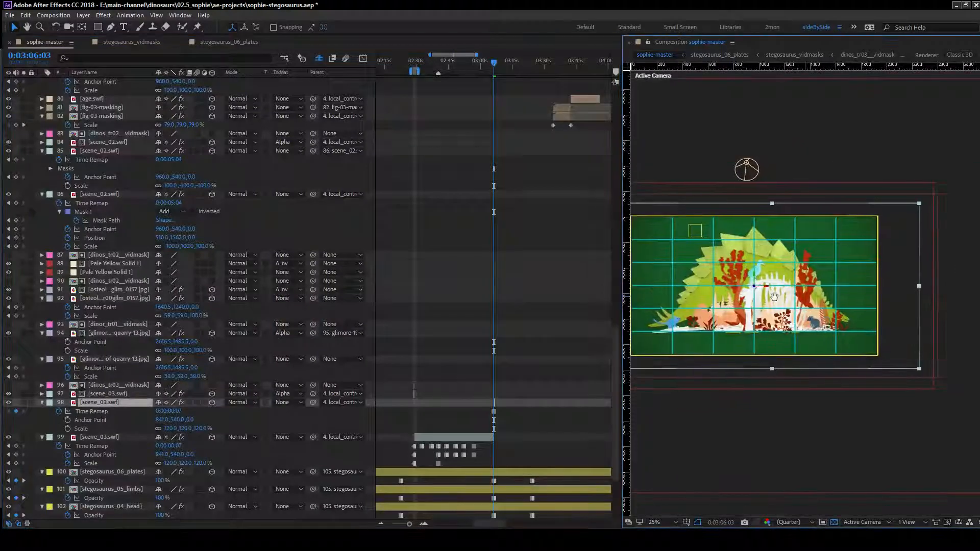
{"action": "left_click", "coordinate": [85, 28]}
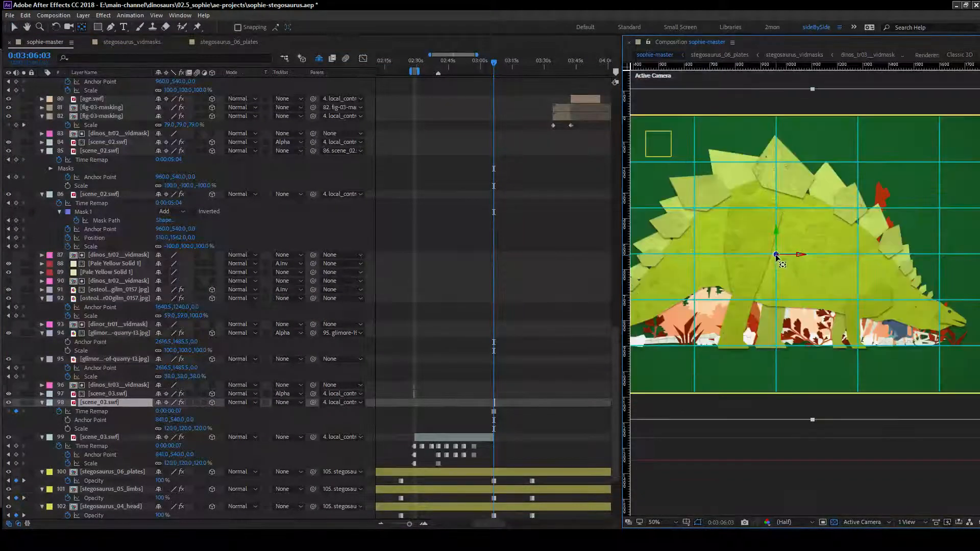
{"action": "left_click_drag", "start_coordinate": [776, 257], "coordinate": [776, 395]}
{"action": "left_click_drag", "start_coordinate": [792, 441], "coordinate": [781, 435]}
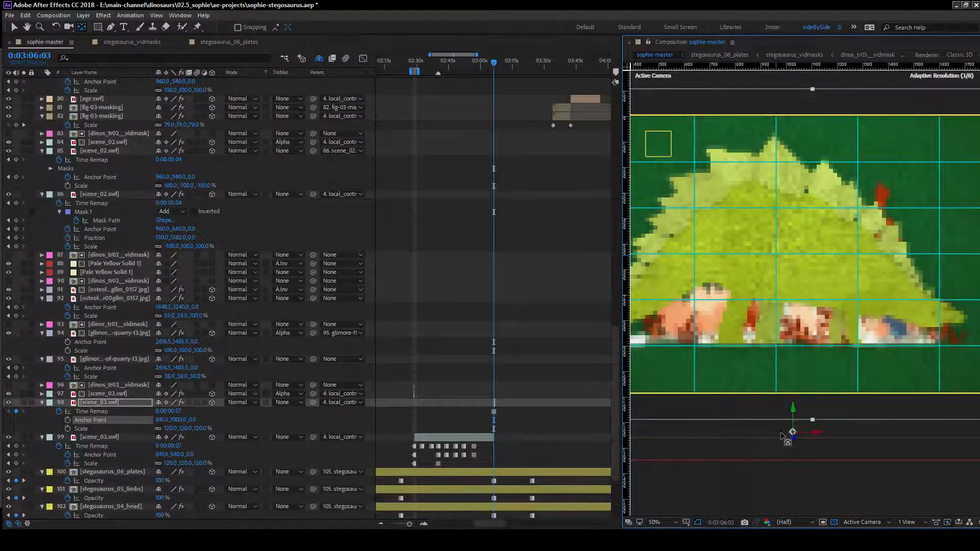
{"action": "scroll", "coordinate": [478, 318], "scroll_direction": "up", "scroll_amount": 15}
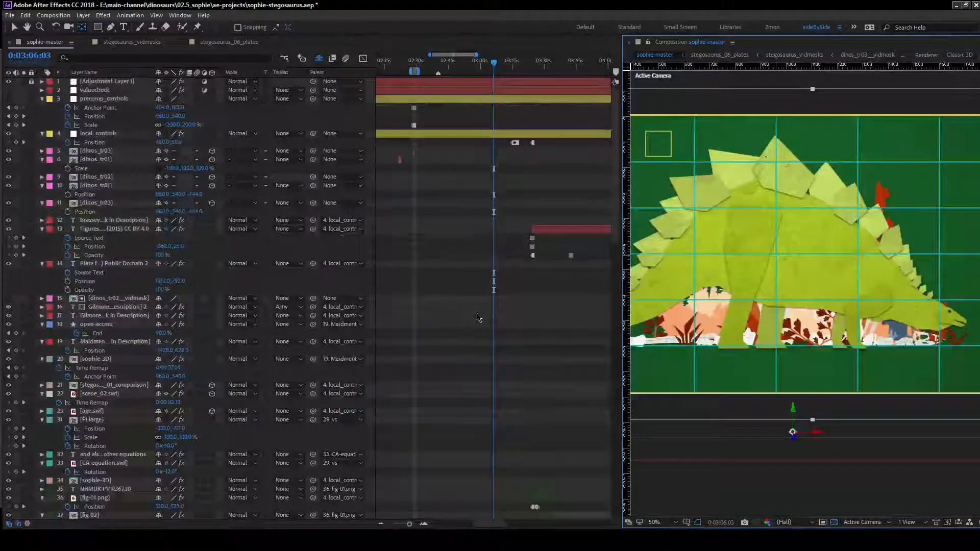
{"action": "left_click", "coordinate": [16, 108]}
{"action": "left_click", "coordinate": [16, 117]}
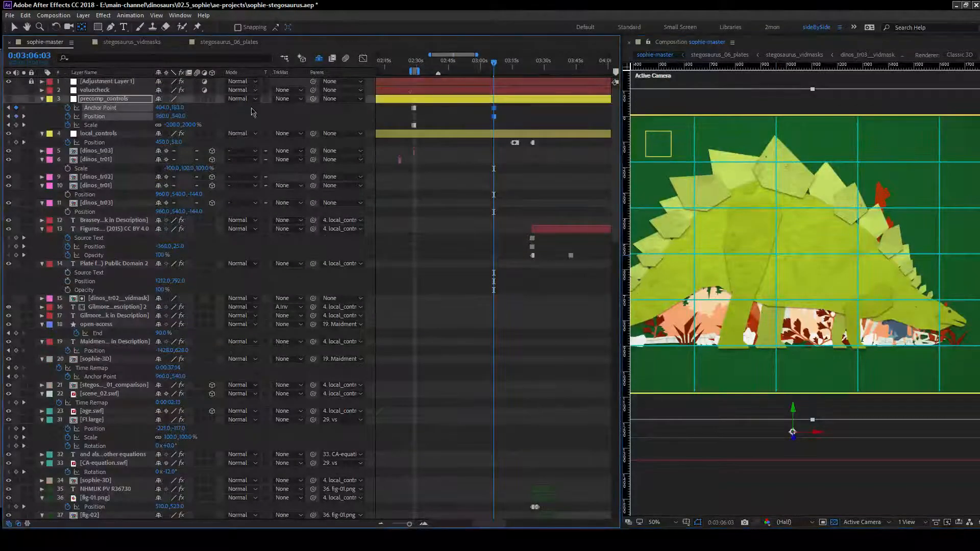
{"action": "left_click", "coordinate": [113, 100]}
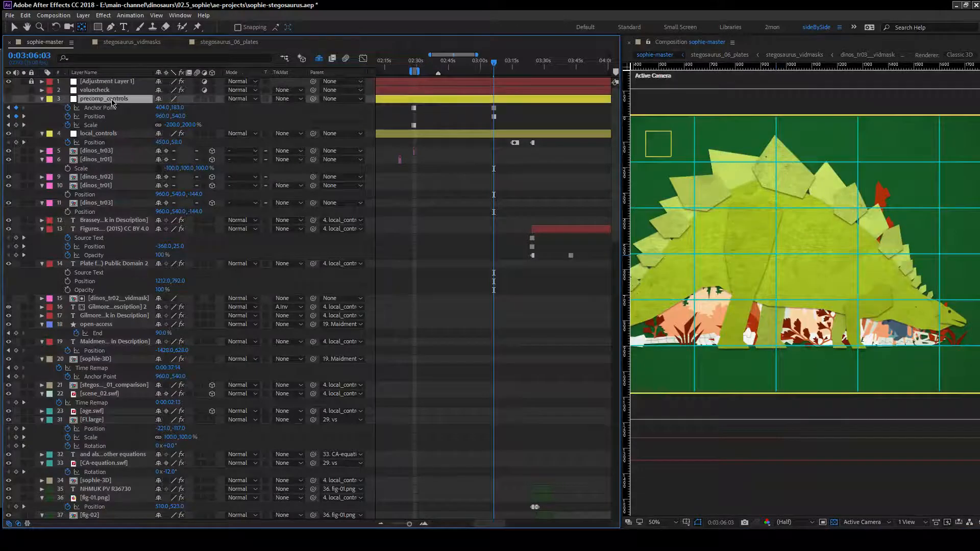
{"action": "left_click", "coordinate": [16, 108]}
{"action": "left_click", "coordinate": [16, 116]}
Reveal the transform properties of stegosaurus_01_plates and enable keyframing for its Anchor Point, Position and Z Rotation.
{"action": "scroll", "coordinate": [469, 277], "scroll_direction": "down", "scroll_amount": 20}
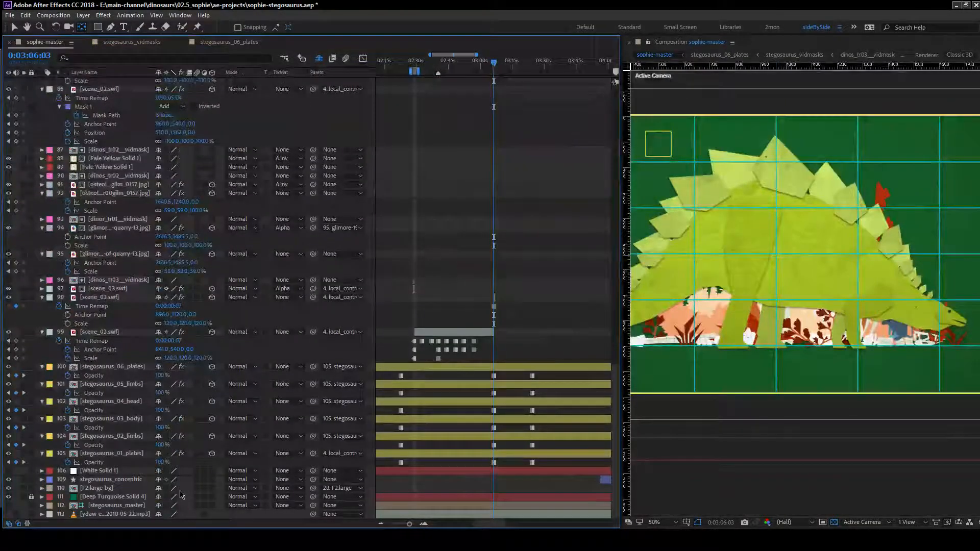
{"action": "left_click", "coordinate": [129, 454]}
{"action": "key", "text": "shift+r"}
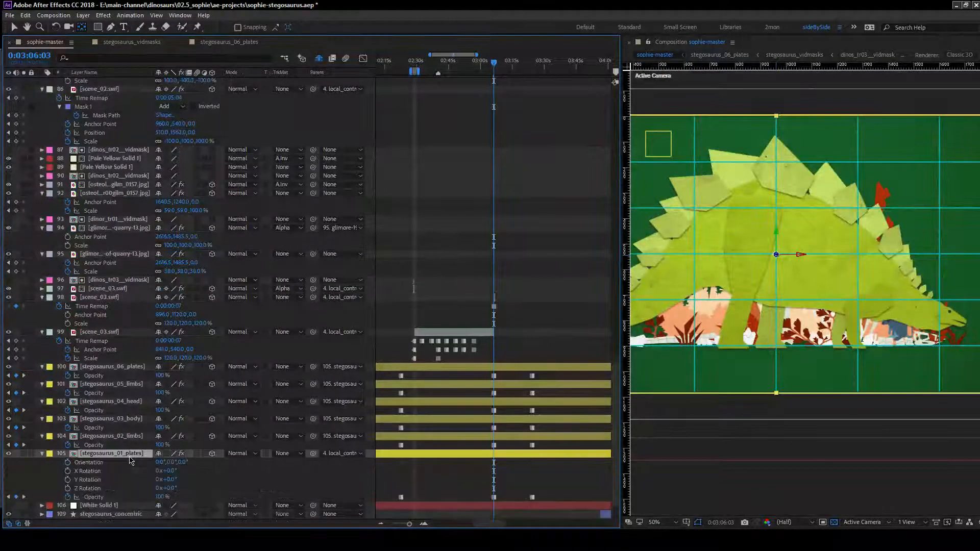
{"action": "key", "text": "shift+a"}
{"action": "key", "text": "shift+p"}
{"action": "scroll", "coordinate": [384, 435], "scroll_direction": "down", "scroll_amount": 2}
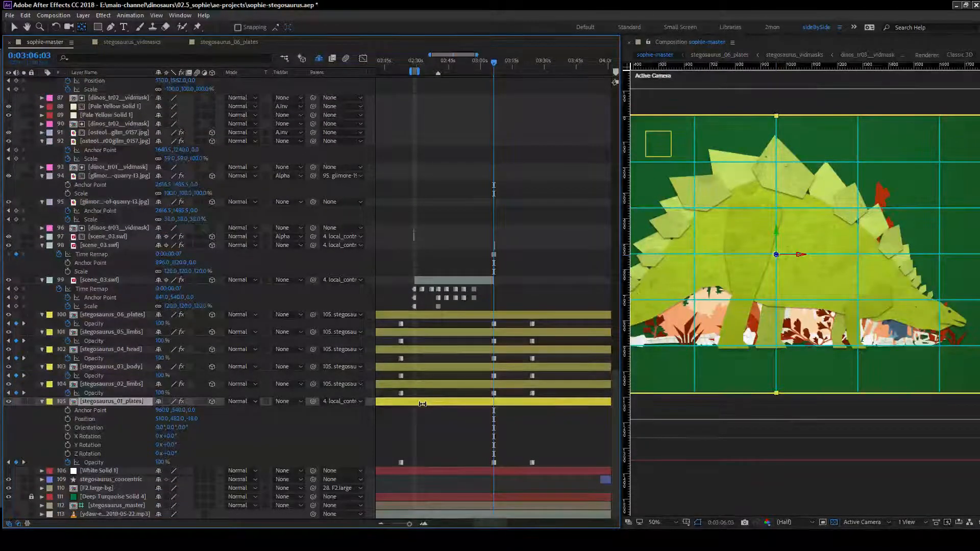
{"action": "left_click", "coordinate": [68, 453]}
{"action": "left_click", "coordinate": [68, 418]}
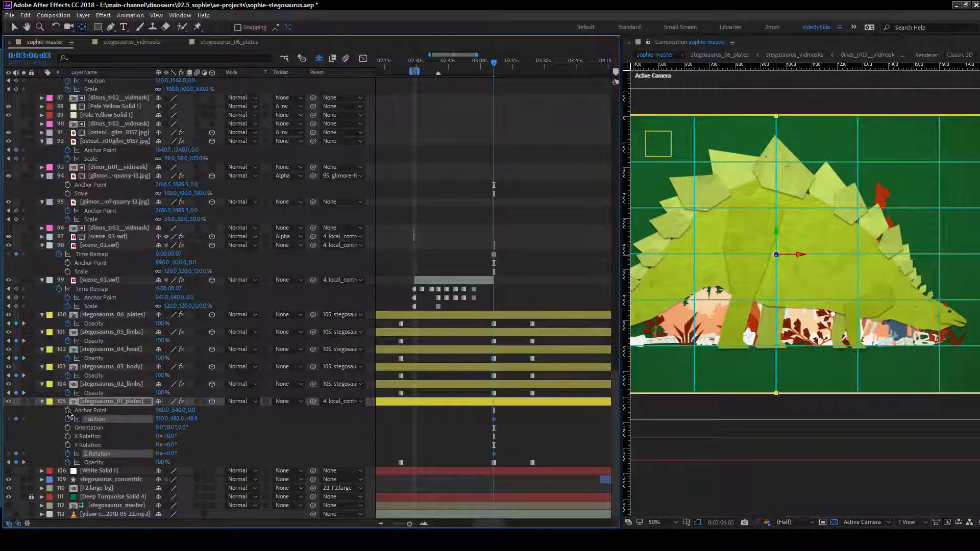
{"action": "left_click", "coordinate": [67, 410]}
Move the three new stegosaurus_01_plates transform keyframes to the composition start and add matching keyframes at 3:06:03.
{"action": "left_click_drag", "start_coordinate": [503, 409], "coordinate": [479, 459]}
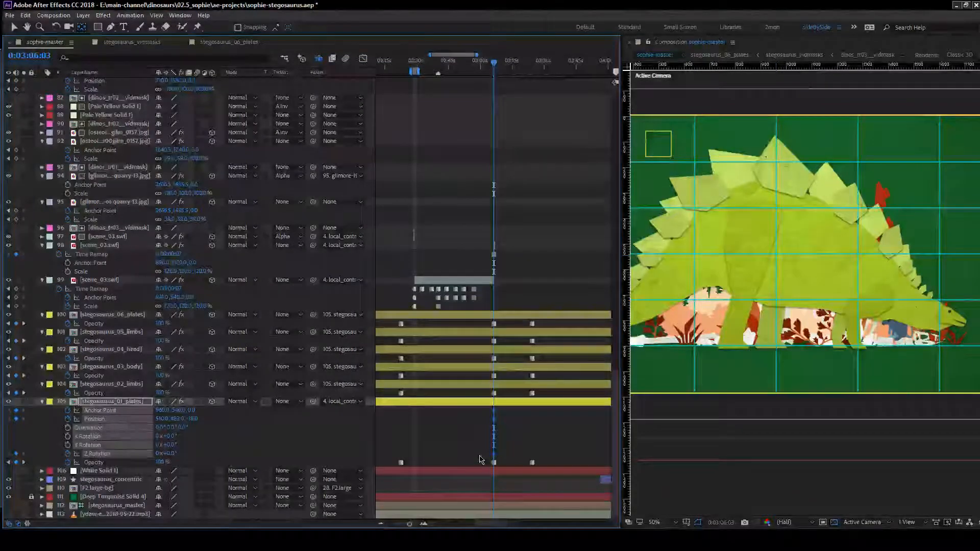
{"action": "left_click_drag", "start_coordinate": [409, 524], "coordinate": [360, 527]}
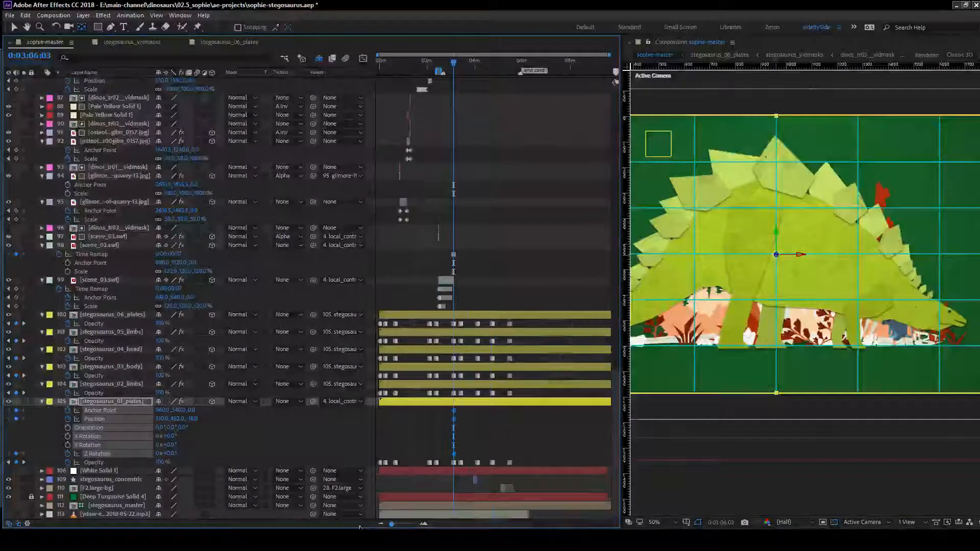
{"action": "left_click_drag", "start_coordinate": [454, 419], "coordinate": [377, 420]}
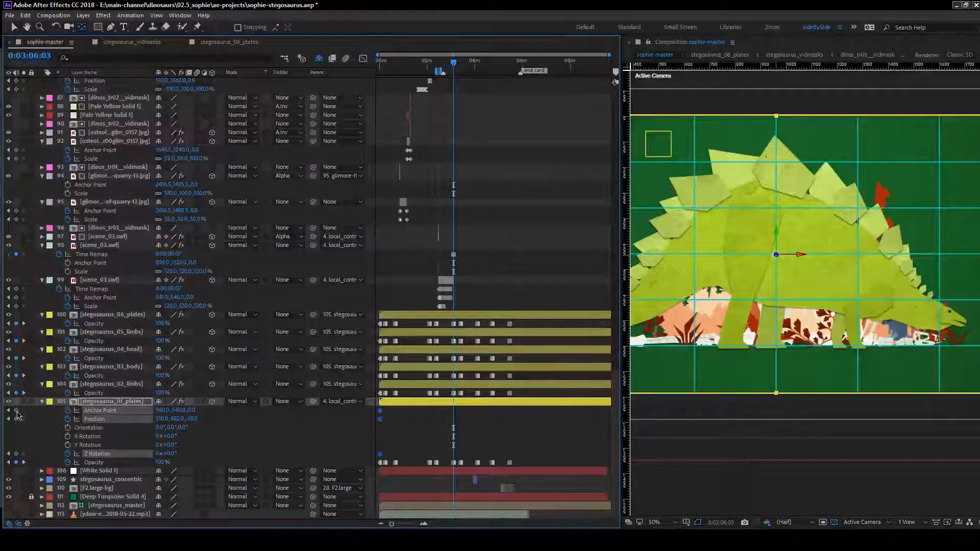
{"action": "left_click", "coordinate": [17, 410]}
{"action": "left_click", "coordinate": [17, 419]}
{"action": "left_click", "coordinate": [16, 453]}
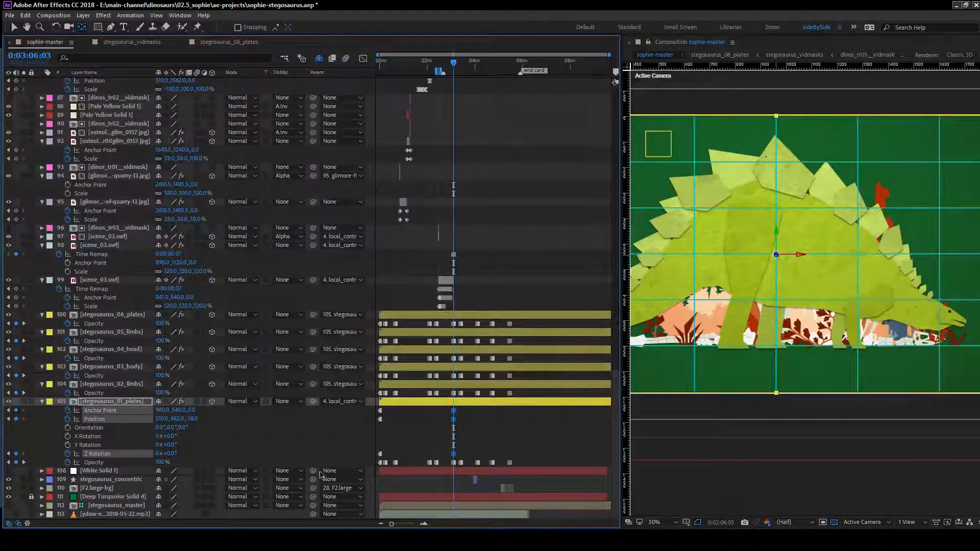
Copy the stegosaurus_01_plates Anchor Point, Position and Z Rotation keyframes from 3:06:03 to 3:07:01, and shift the copies one frame later.
{"action": "left_click", "coordinate": [425, 525]}
{"action": "left_click", "coordinate": [424, 525]}
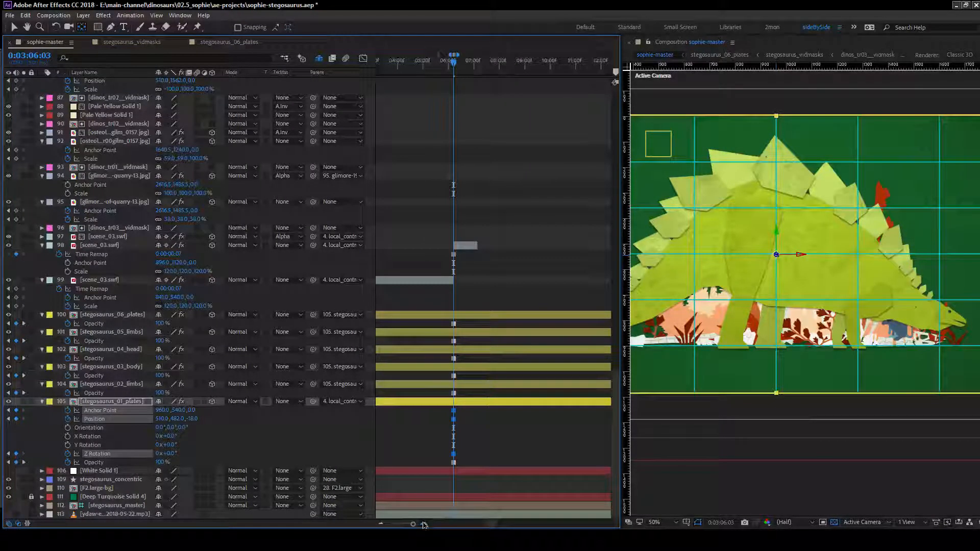
{"action": "left_click", "coordinate": [424, 525]}
{"action": "left_click", "coordinate": [488, 245]}
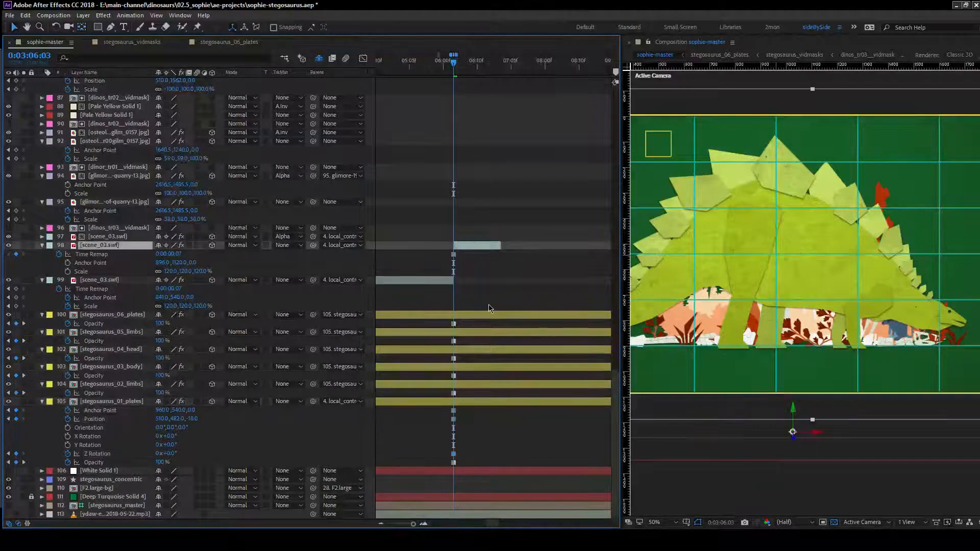
{"action": "key", "text": "o"}
{"action": "left_click_drag", "start_coordinate": [460, 406], "coordinate": [446, 453]}
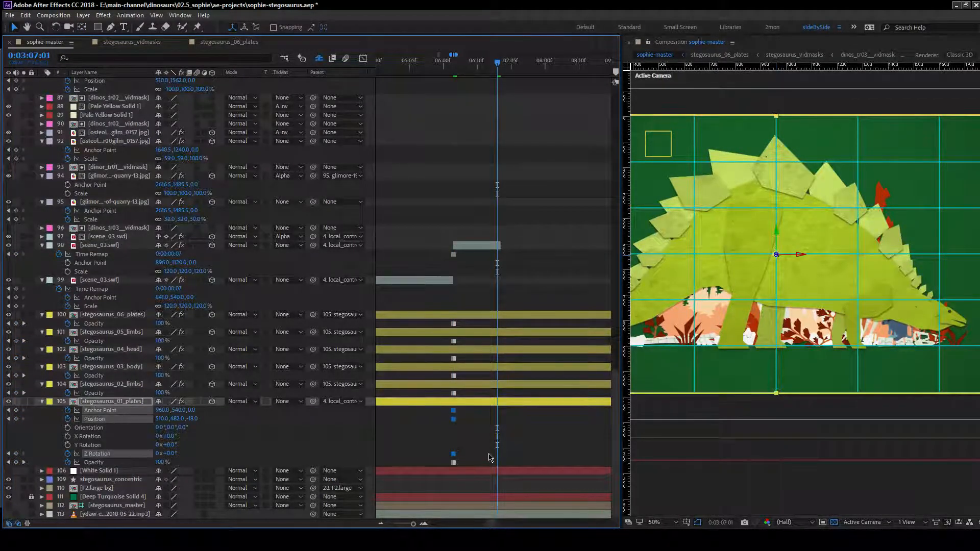
{"action": "key", "text": "ctrl+c"}
{"action": "key", "text": "ctrl+v"}
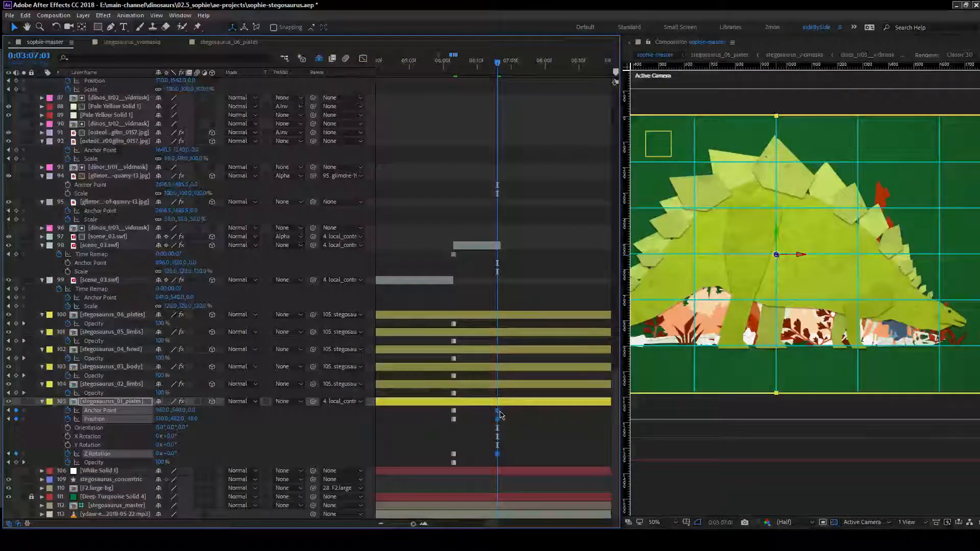
{"action": "key", "text": "alt+Right"}
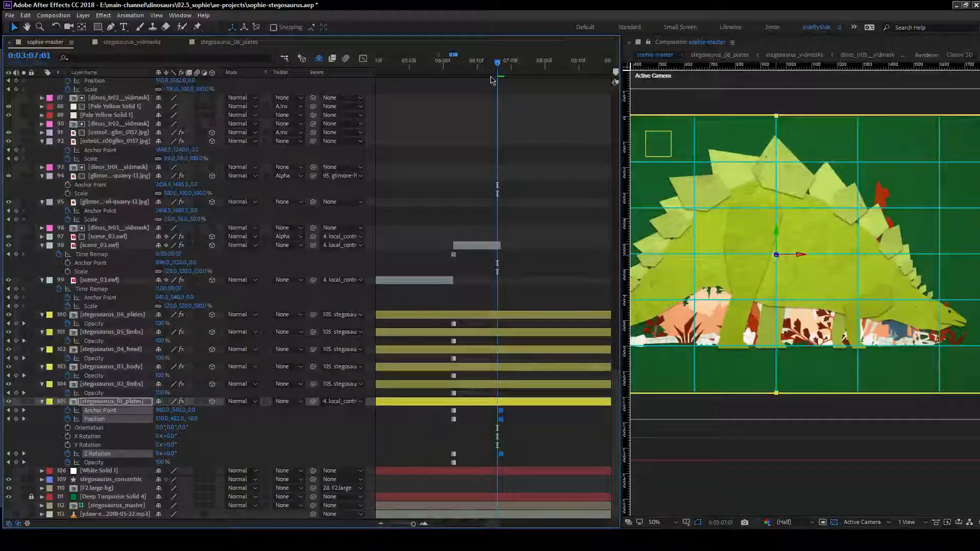
{"action": "left_click", "coordinate": [468, 426]}
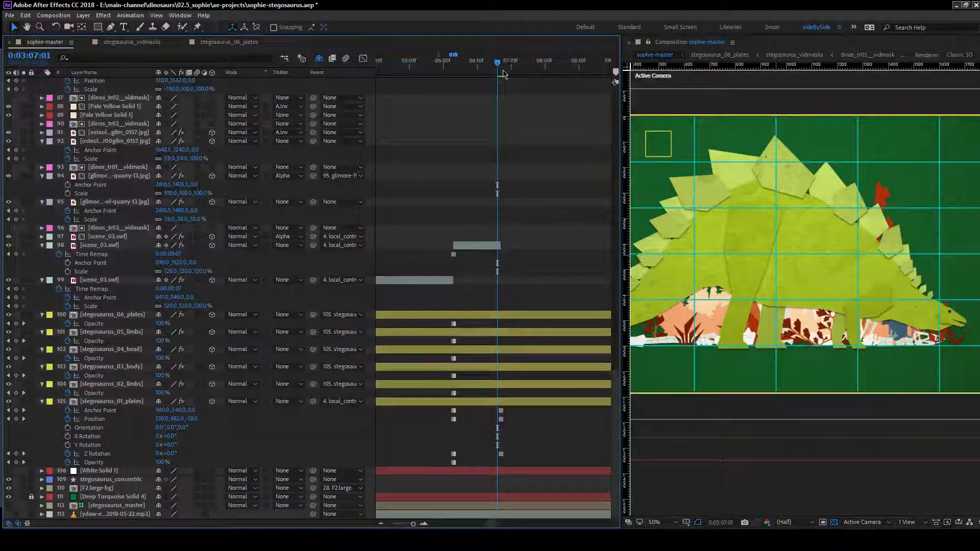
Keyframe Z Rotation at 3:07:01 on the second scene_03.swf segment and stegosaurus_01_plates, making the latter's keyframes at 3:06:03 and 3:07:01 linear.
{"action": "left_click", "coordinate": [133, 245]}
{"action": "key", "text": "shift+r"}
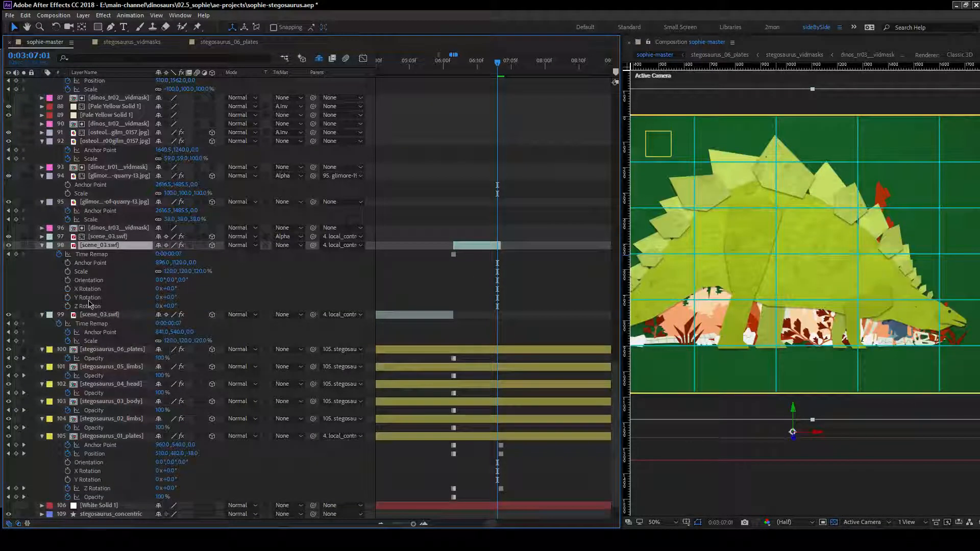
{"action": "left_click", "coordinate": [68, 306]}
{"action": "left_click", "coordinate": [16, 488]}
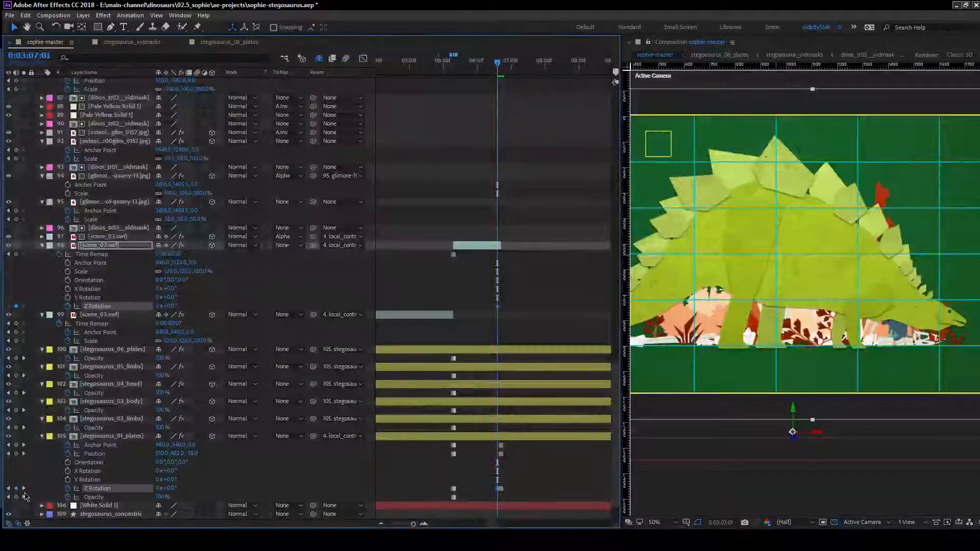
{"action": "left_click", "coordinate": [498, 489]}
{"action": "left_click", "coordinate": [454, 489]}
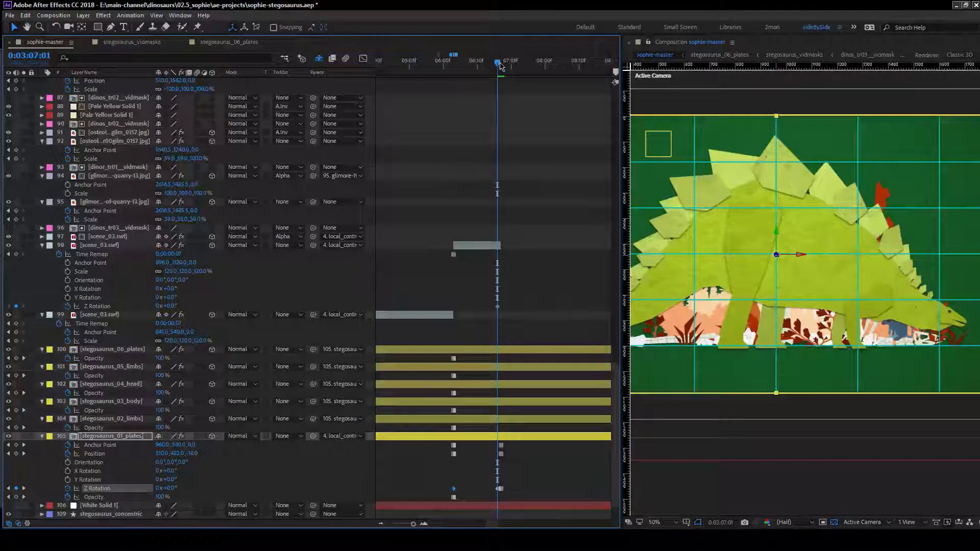
At 3:06:03, move the stegosaurus_01_plates anchor point straight down to the frame's bottom edge, at about 960, 1086.
{"action": "left_click_drag", "start_coordinate": [498, 62], "coordinate": [454, 62]}
{"action": "left_click_drag", "start_coordinate": [460, 441], "coordinate": [448, 457]}
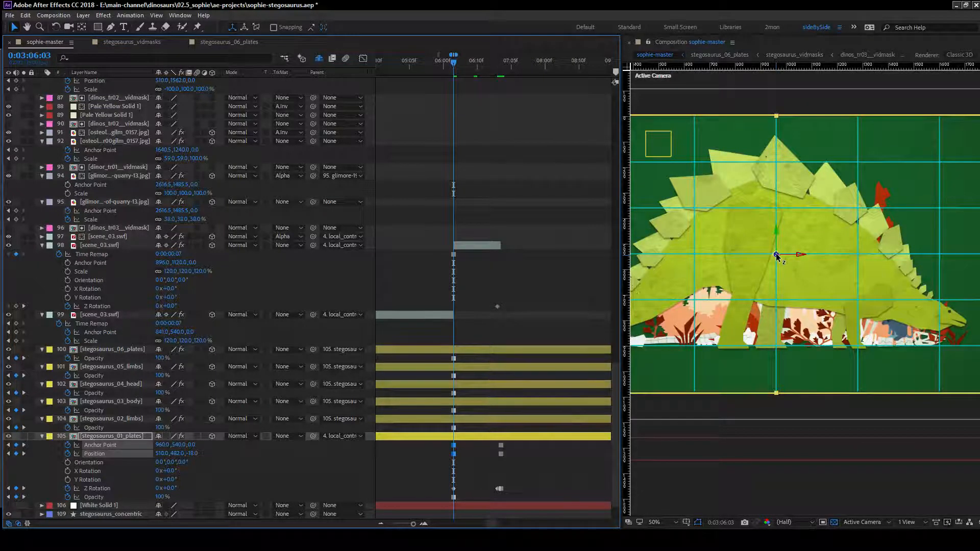
{"action": "key", "text": "y"}
{"action": "left_click_drag", "start_coordinate": [776, 256], "coordinate": [776, 394]}
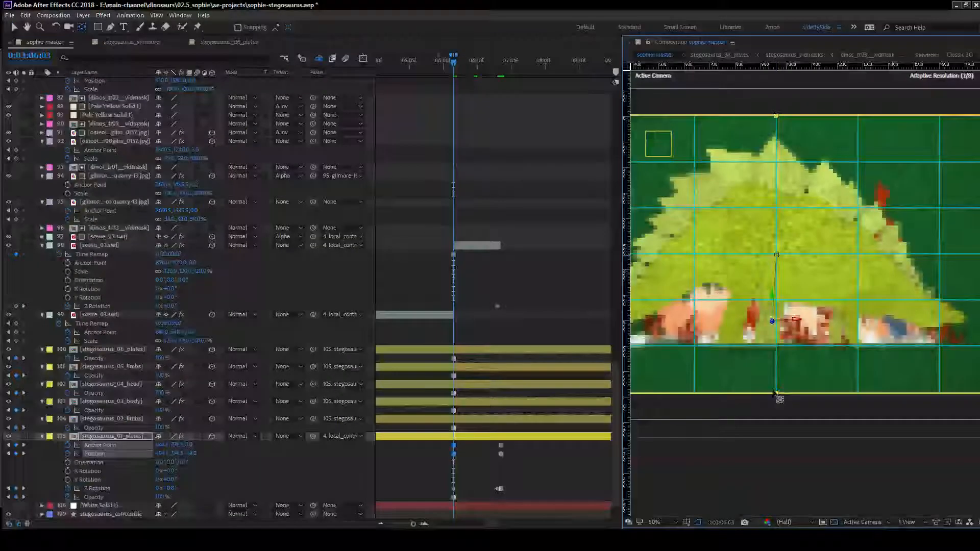
{"action": "left_click_drag", "start_coordinate": [775, 393], "coordinate": [787, 379]}
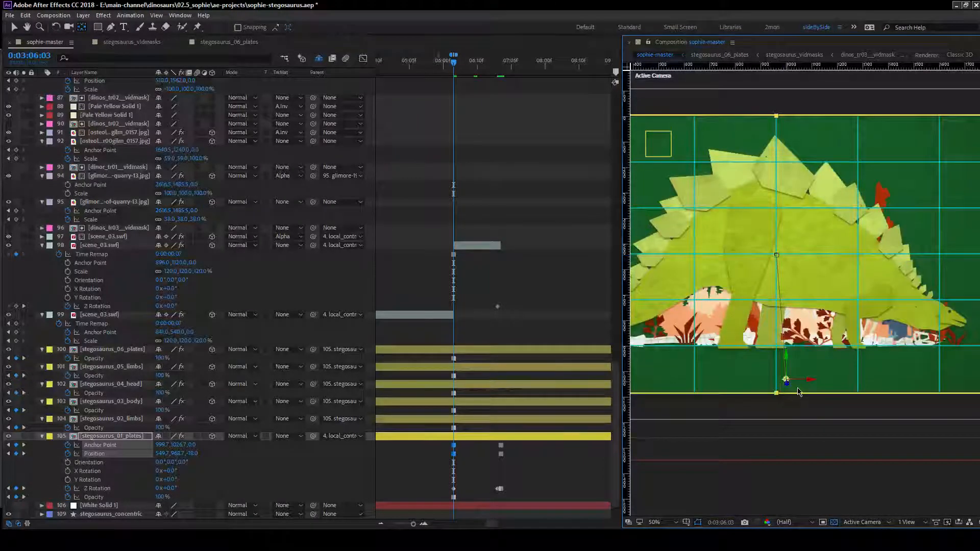
{"action": "key", "text": "ctrl+alt+Home"}
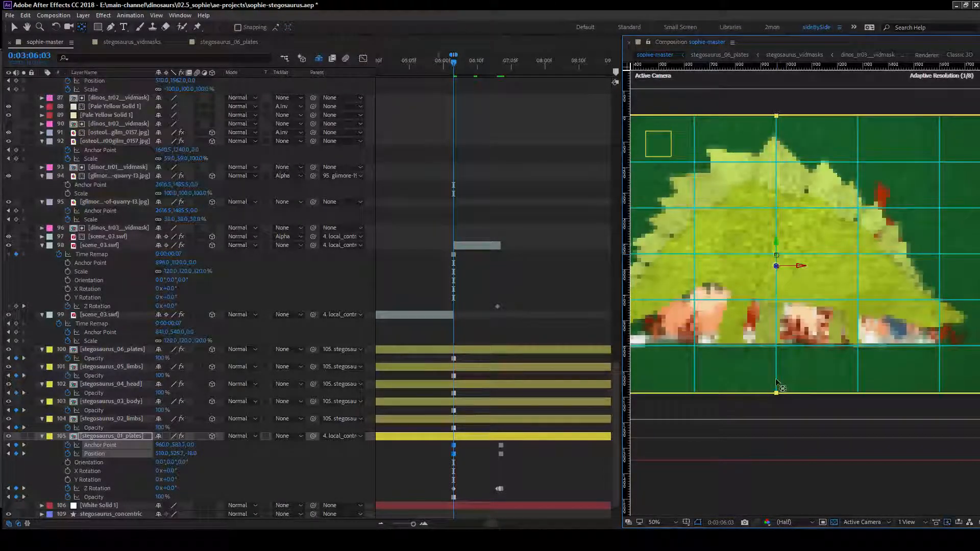
{"action": "left_click_drag", "start_coordinate": [776, 382], "coordinate": [776, 395]}
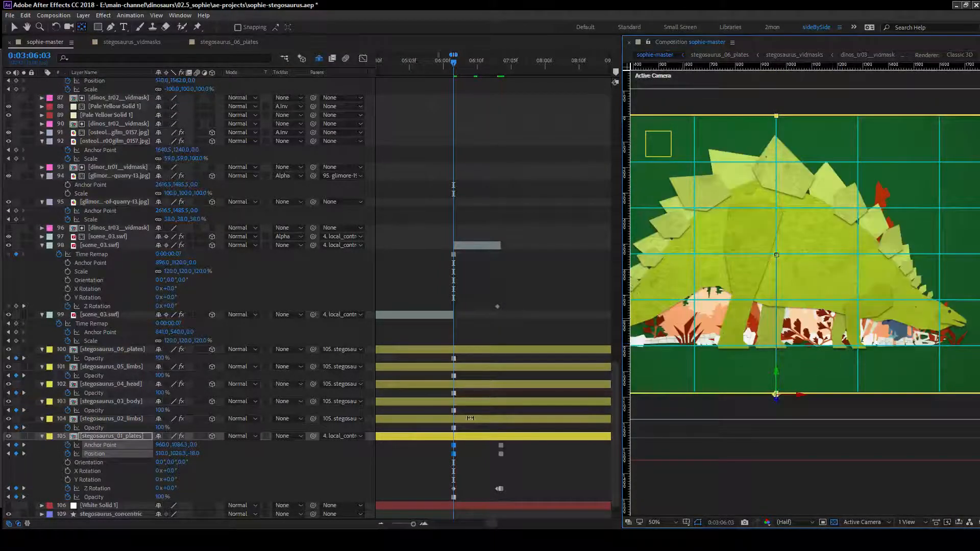
{"action": "left_click", "coordinate": [474, 472]}
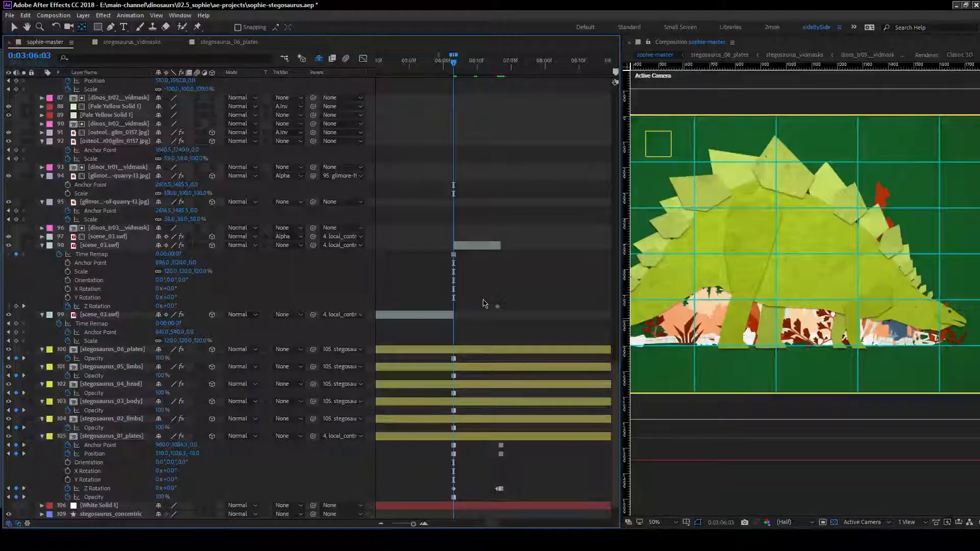
Set the Z Rotation of stegosaurus_01_plates to -180° at 3:06:03.
{"action": "left_click", "coordinate": [170, 489]}
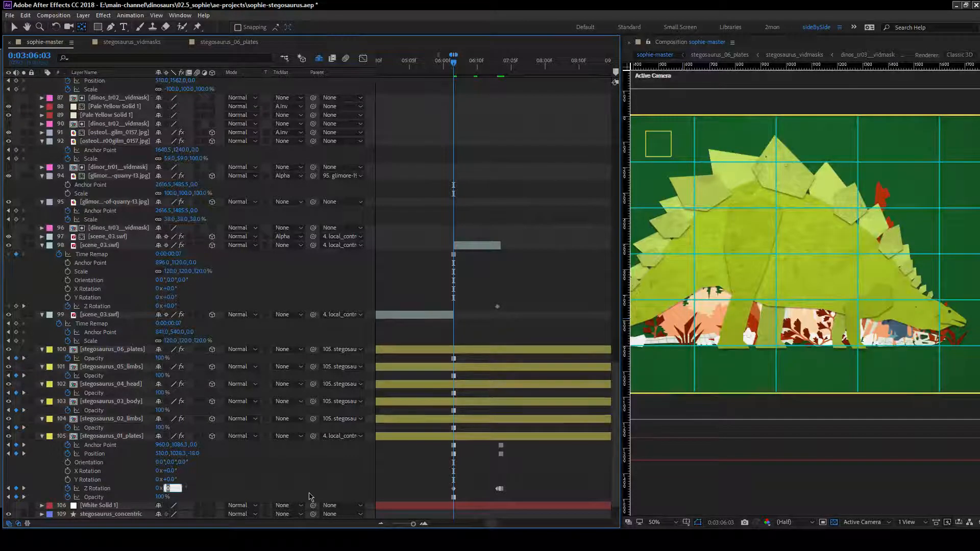
{"action": "type", "text": "-180"}
{"action": "key", "text": "Return"}
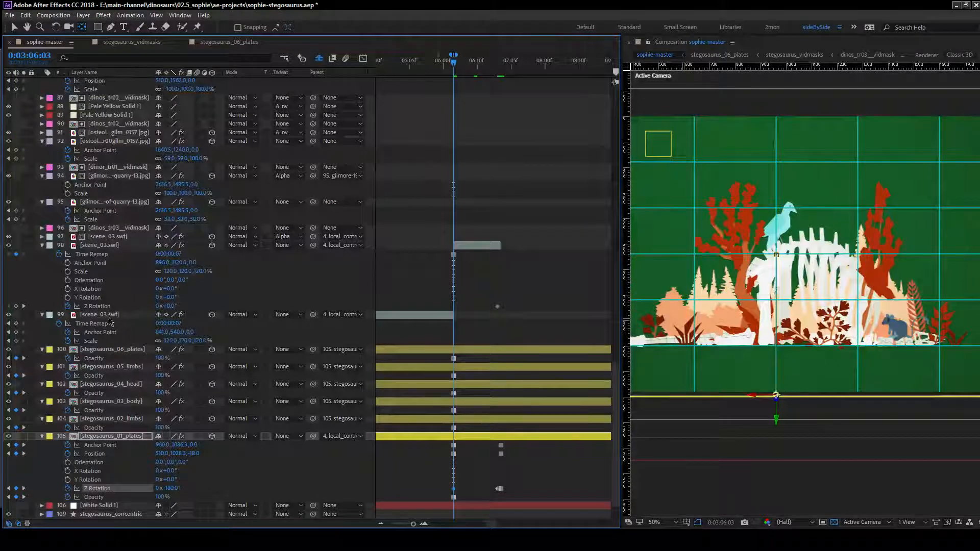
Keyframe the second scene_03.swf segment's Z Rotation from 0° at 3:06:03 to 180° at 3:07:01, and ease its and stegosaurus_01_plates' rotation keyframes.
{"action": "left_click", "coordinate": [16, 306]}
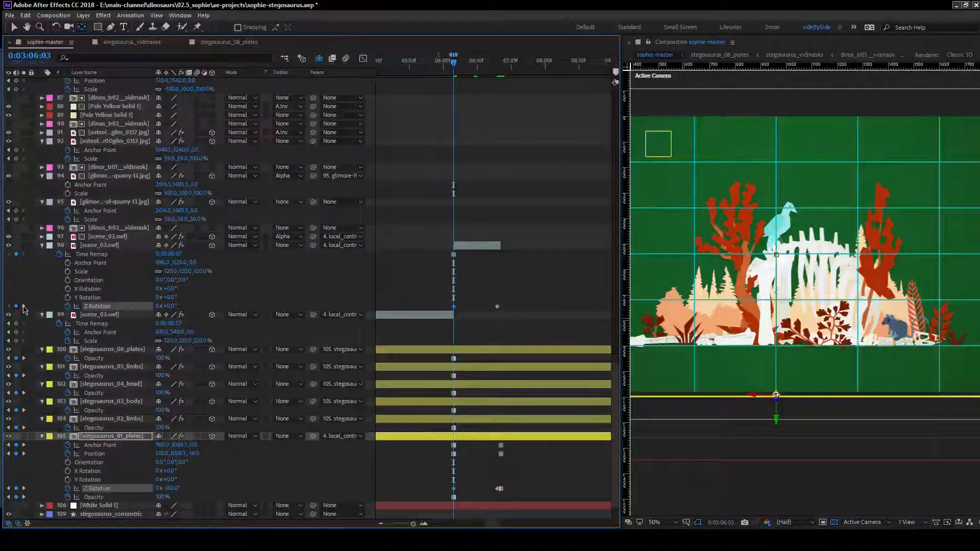
{"action": "left_click", "coordinate": [23, 306]}
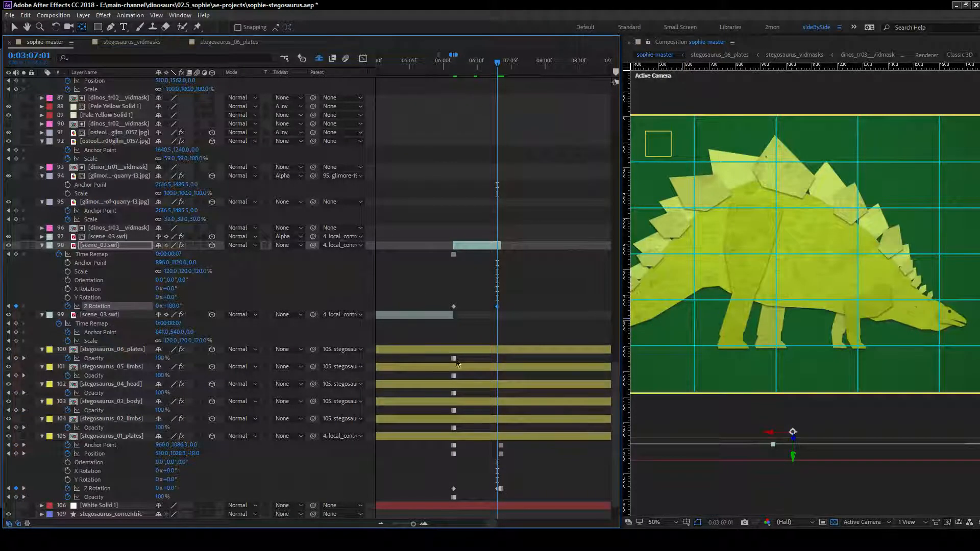
{"action": "left_click", "coordinate": [498, 488], "text": "shift"}
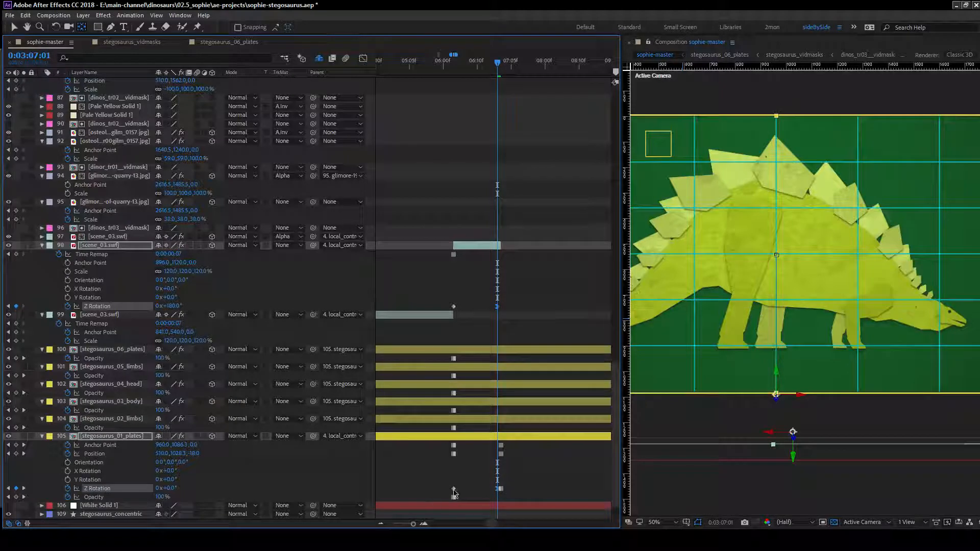
{"action": "left_click", "coordinate": [453, 488]}
{"action": "left_click", "coordinate": [454, 306], "text": "shift"}
Set the work area from 3:06:00 to 3:07:08 and preview the scene_03 exit transition.
{"action": "left_click", "coordinate": [445, 63]}
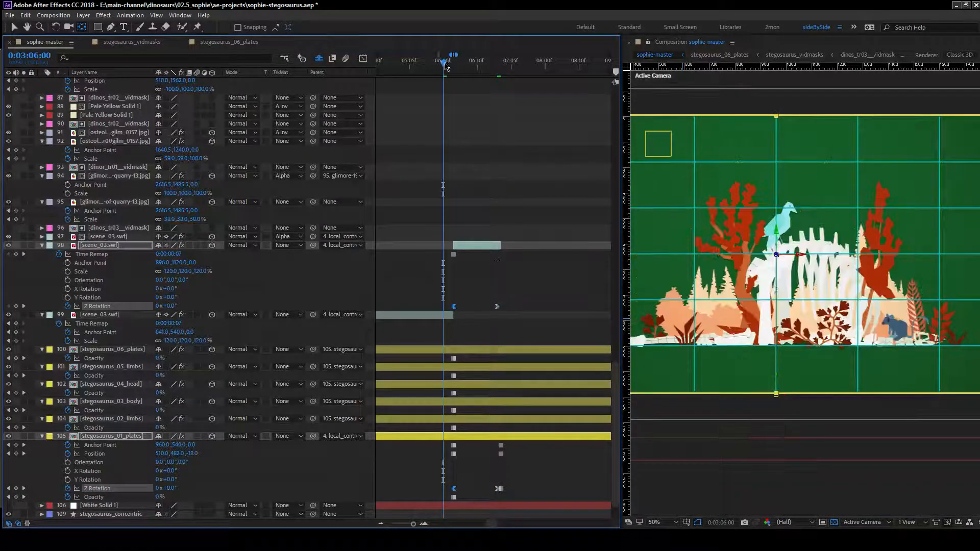
{"action": "key", "text": "b"}
{"action": "left_click", "coordinate": [521, 63]}
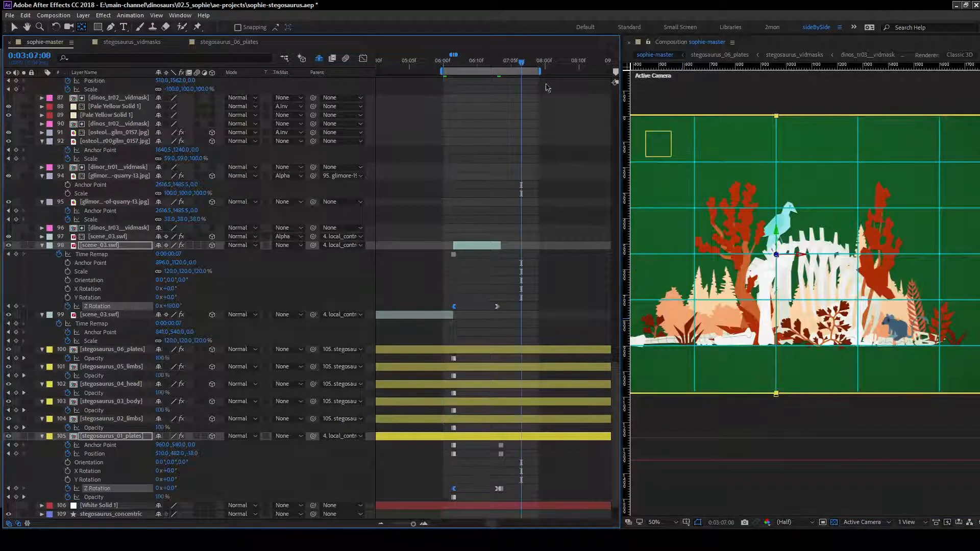
{"action": "key", "text": "n"}
{"action": "key", "text": "space"}
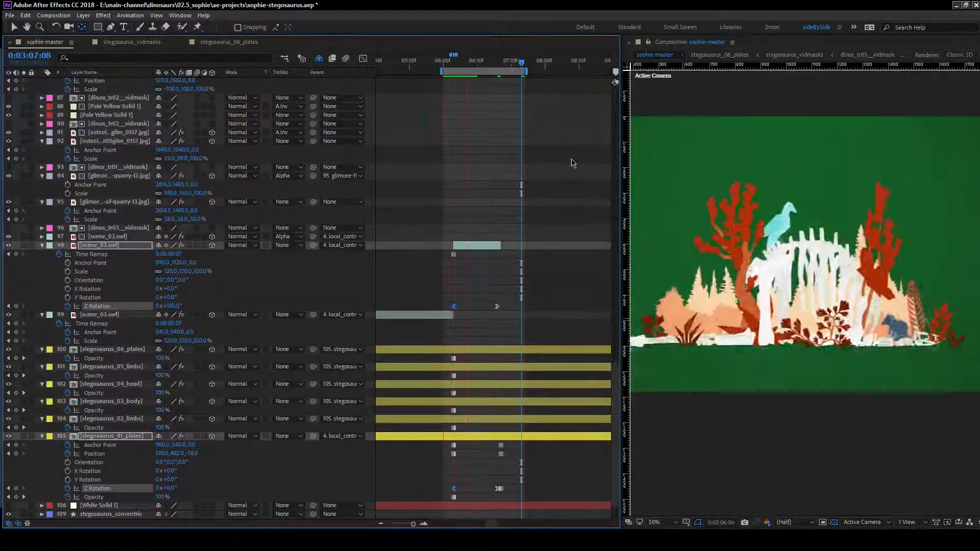
{"action": "scroll", "coordinate": [812, 280], "scroll_direction": "down", "scroll_amount": 1}
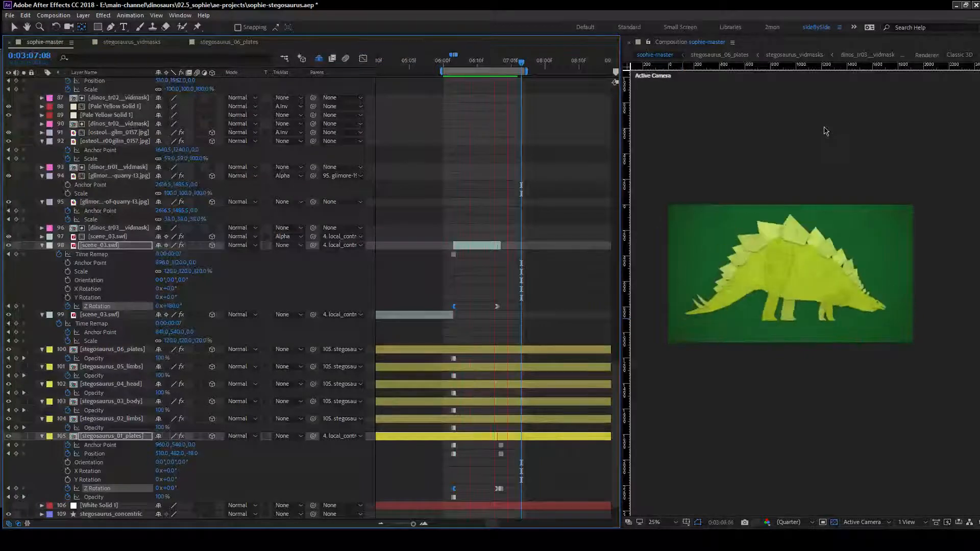
{"action": "key", "text": "space"}
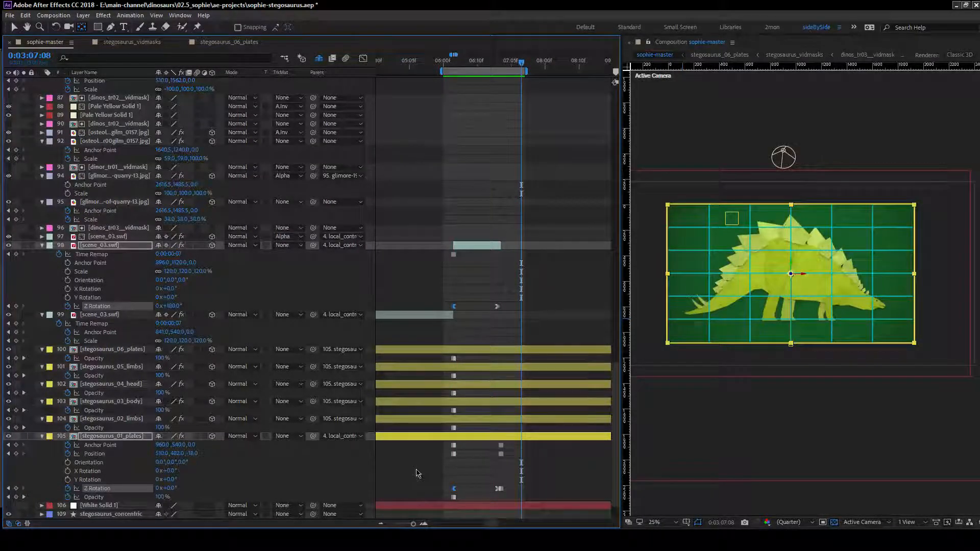
Duplicate the Figures… (2015) CC BY 4.0 credit text layer shown over the skeleton at 3:25:01.
{"action": "key", "text": "minus"}
{"action": "key", "text": "minus"}
{"action": "key", "text": "minus"}
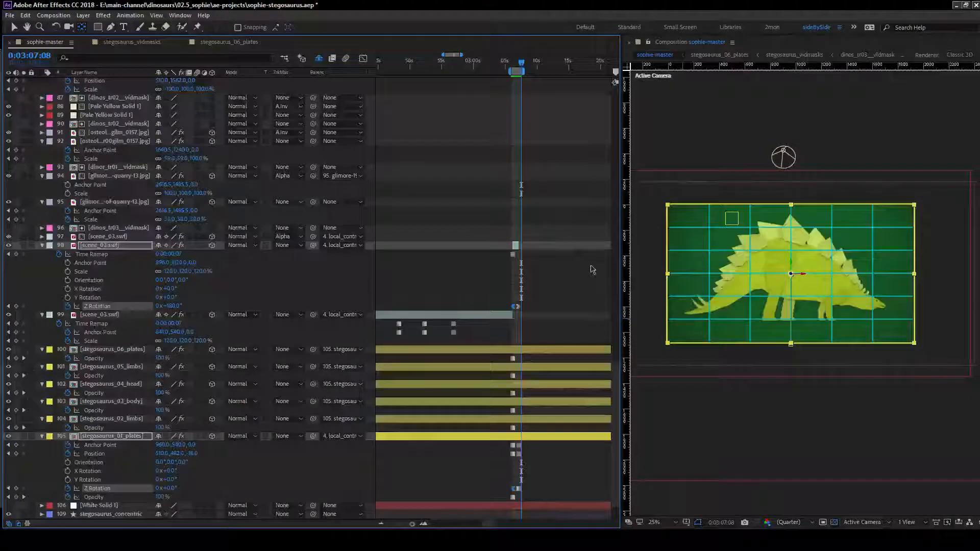
{"action": "left_click", "coordinate": [590, 269]}
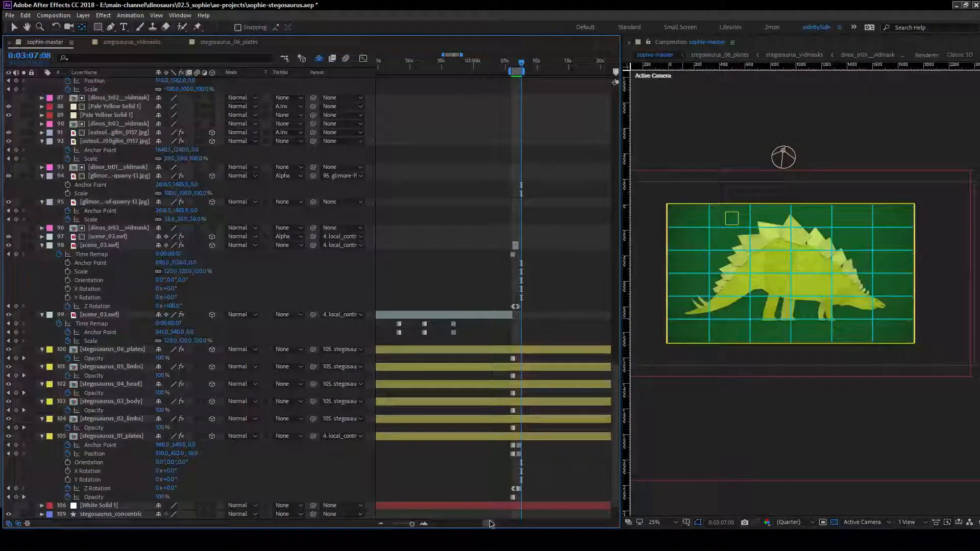
{"action": "left_click_drag", "start_coordinate": [490, 522], "coordinate": [492, 522]}
{"action": "left_click_drag", "start_coordinate": [490, 63], "coordinate": [487, 63]}
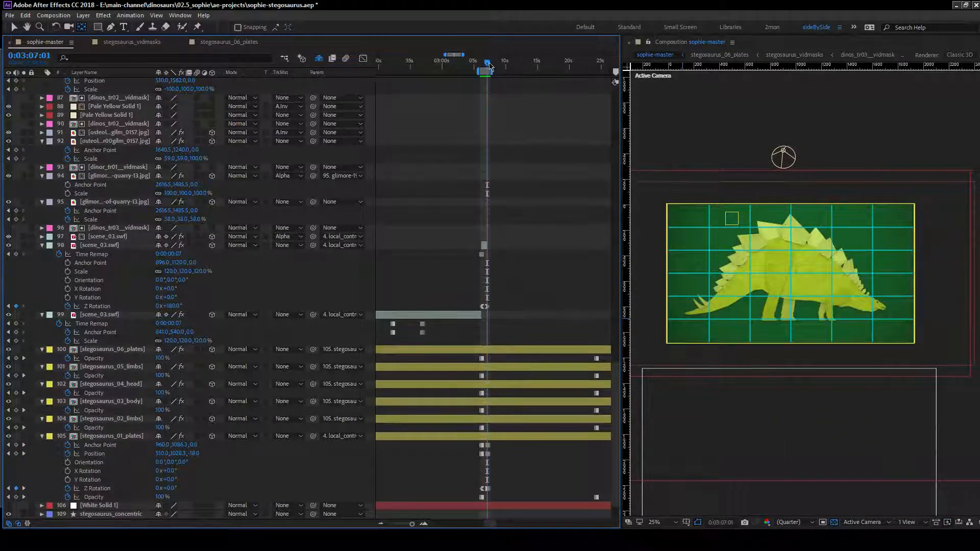
{"action": "left_click_drag", "start_coordinate": [488, 63], "coordinate": [601, 65]}
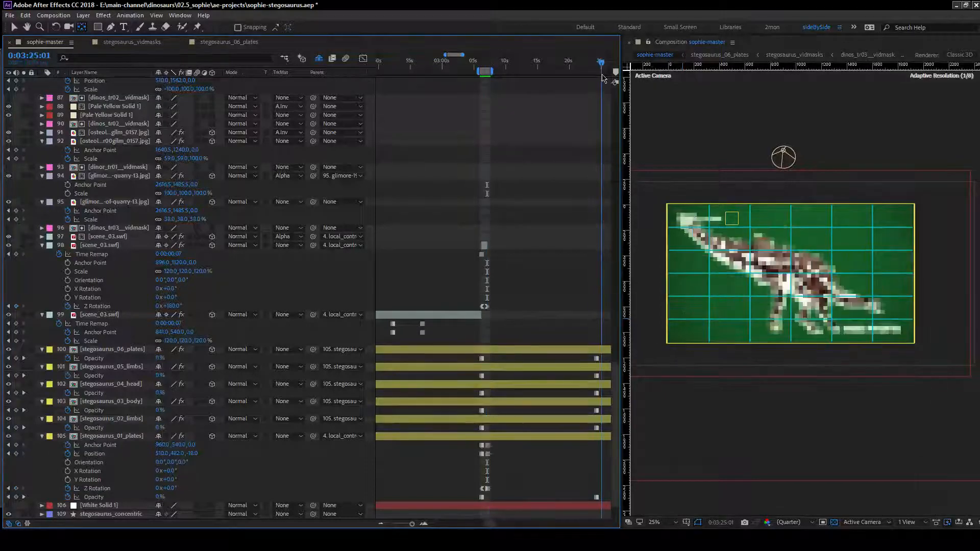
{"action": "left_click_drag", "start_coordinate": [489, 523], "coordinate": [496, 524]}
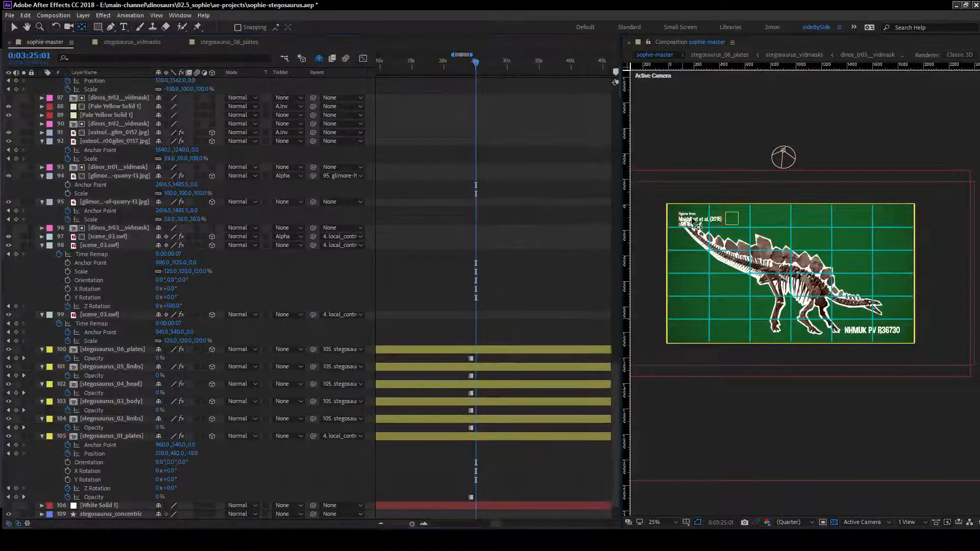
{"action": "left_click", "coordinate": [698, 229]}
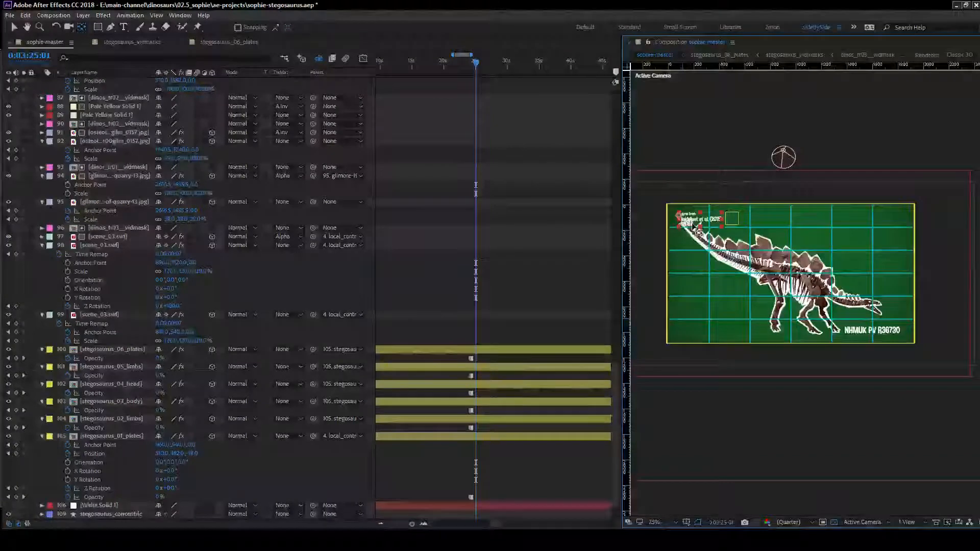
{"action": "scroll", "coordinate": [494, 300], "scroll_direction": "up", "scroll_amount": 20}
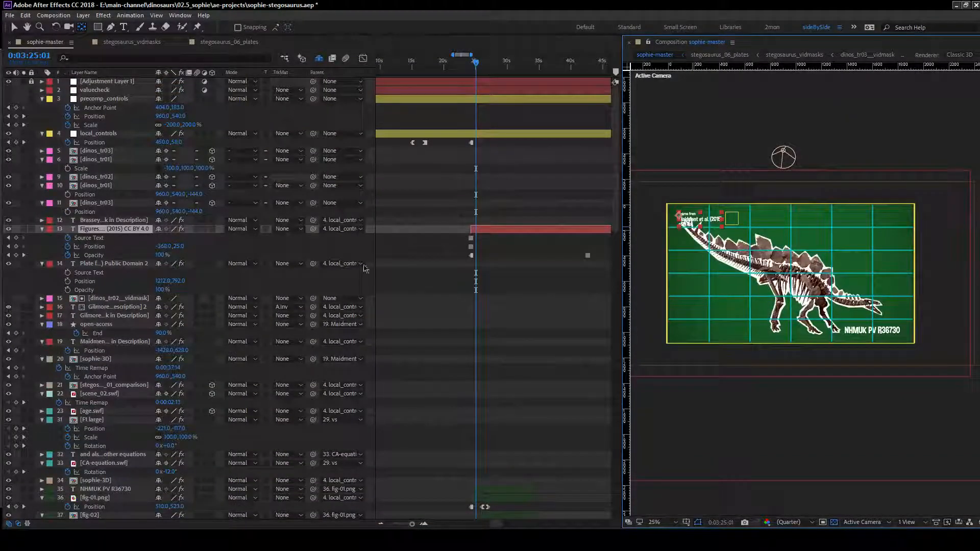
{"action": "key", "text": "ctrl+d"}
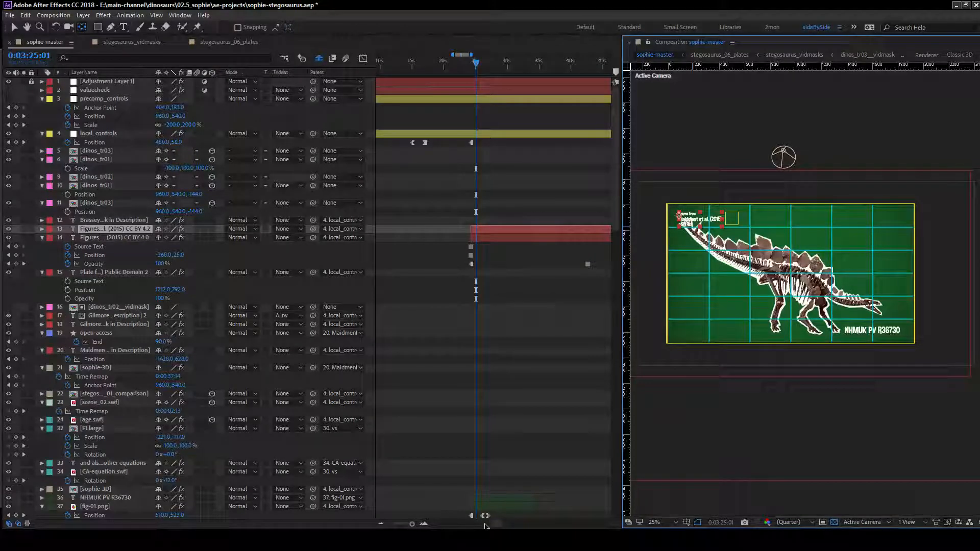
Trim the ends of both Figures… (2015) credit layers to about 3:42:07, at the closing Opacity keyframe.
{"action": "left_click_drag", "start_coordinate": [485, 524], "coordinate": [499, 504]}
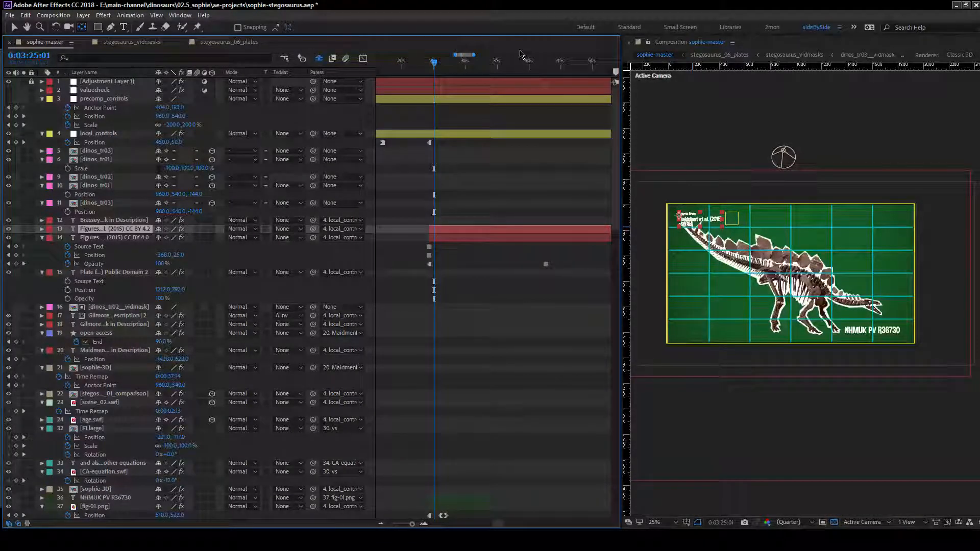
{"action": "left_click", "coordinate": [545, 61]}
{"action": "left_click", "coordinate": [555, 240], "text": "shift"}
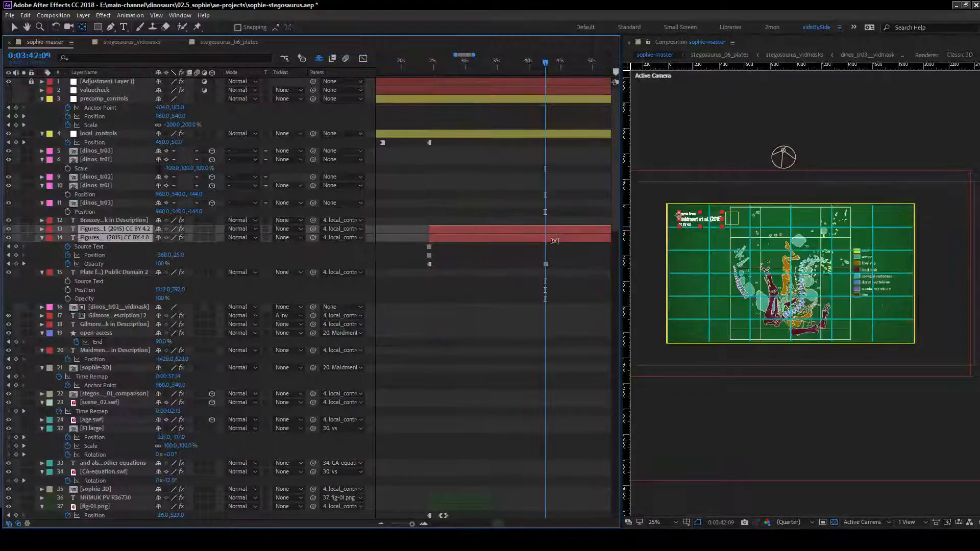
{"action": "key", "text": "alt+]"}
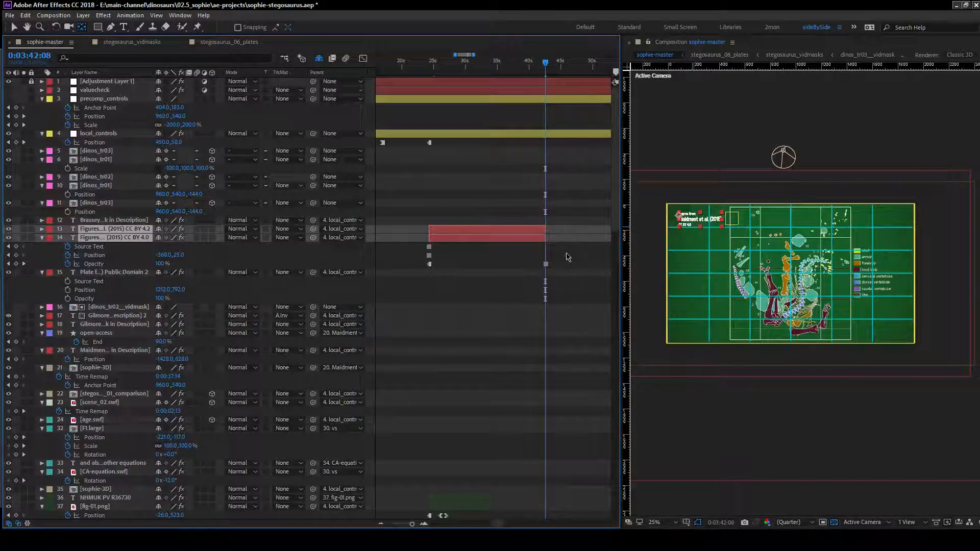
{"action": "key", "text": "Page_Up"}
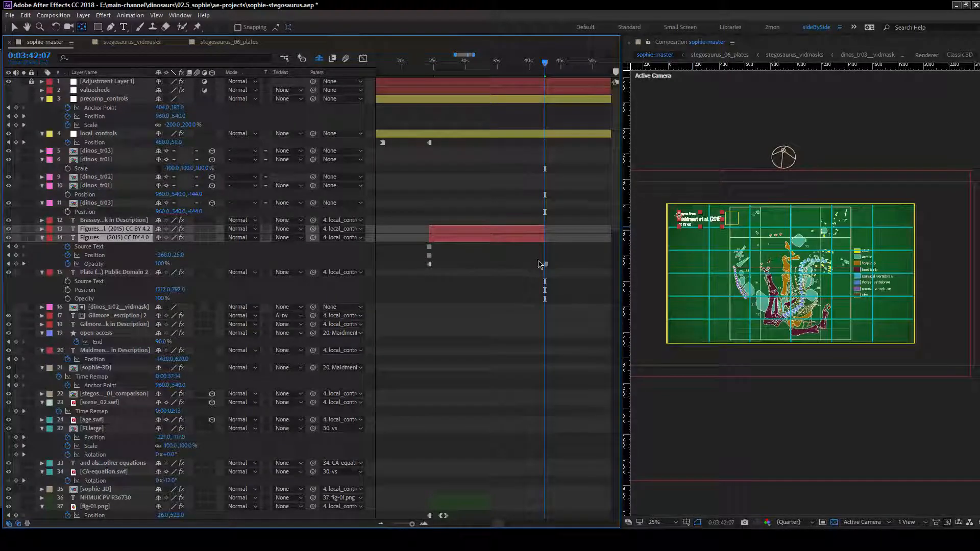
{"action": "left_click", "coordinate": [539, 265]}
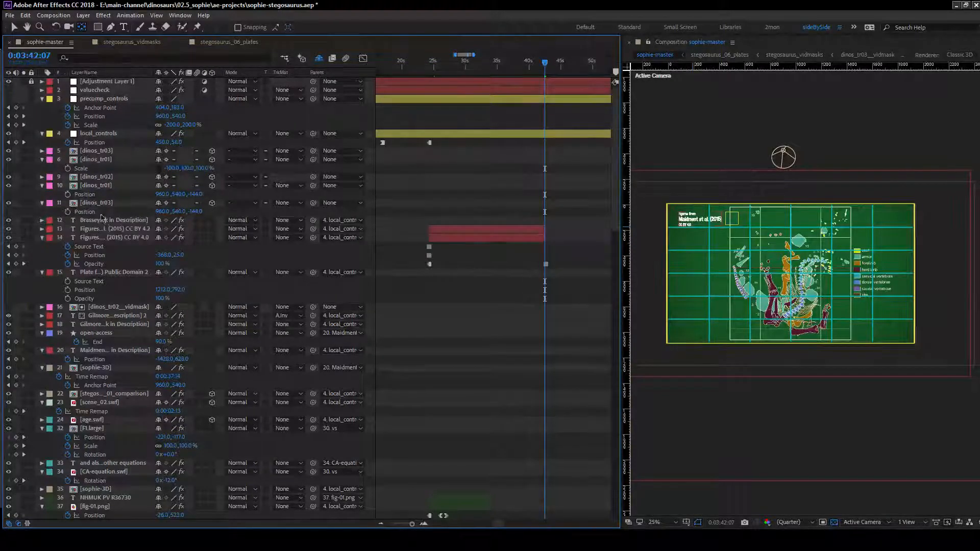
Delete the duplicate Figures credit layer and remove the Source Text keyframes from the original.
{"action": "left_click", "coordinate": [127, 229]}
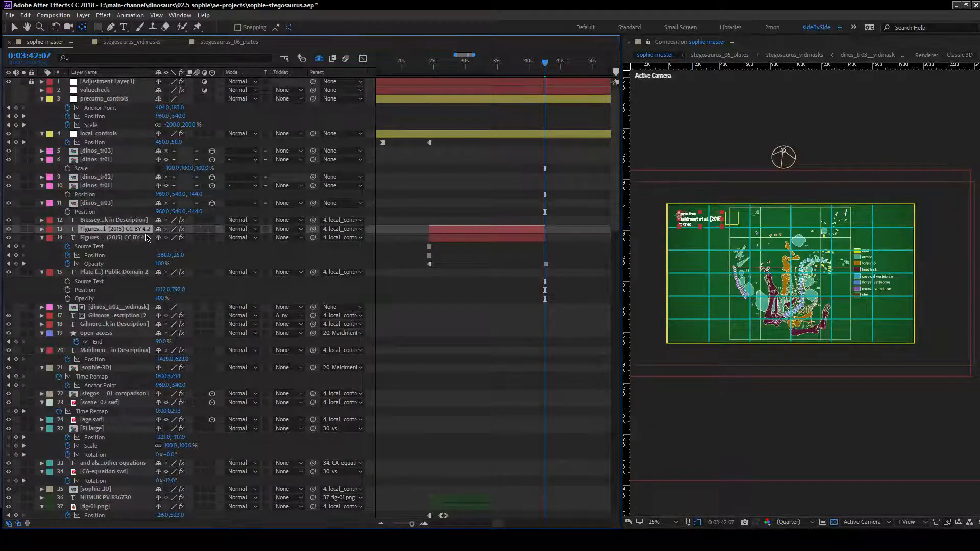
{"action": "key", "text": "Delete"}
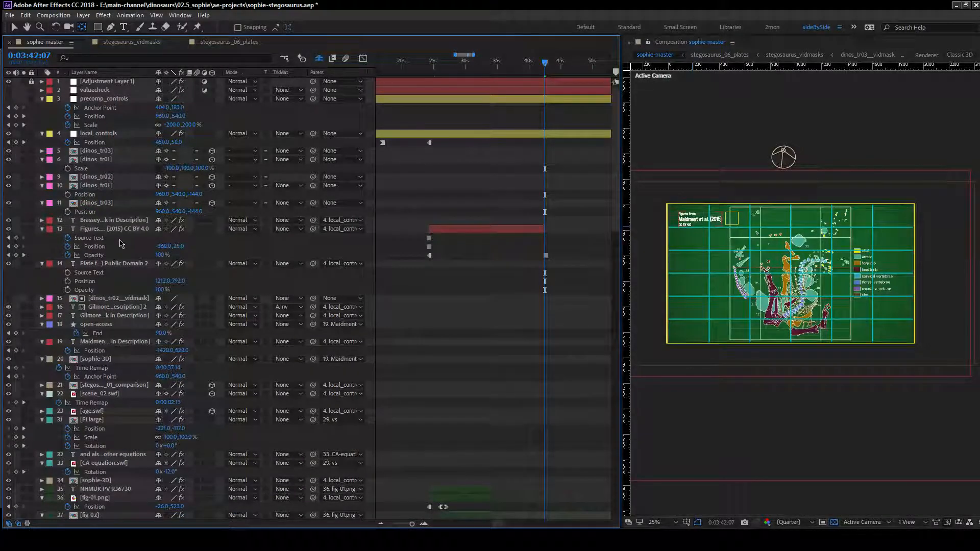
{"action": "left_click", "coordinate": [120, 240]}
{"action": "key", "text": "Delete"}
Right-align the Figures credit text and, at 3:24:04, move it to the upper-right corner of the frame.
{"action": "left_click", "coordinate": [109, 229]}
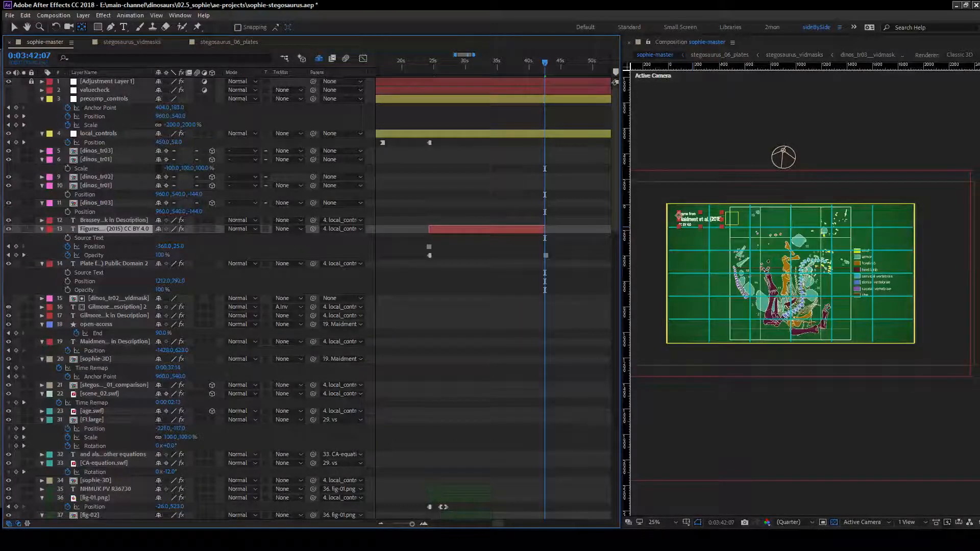
{"action": "key", "text": "ctrl+shift+r"}
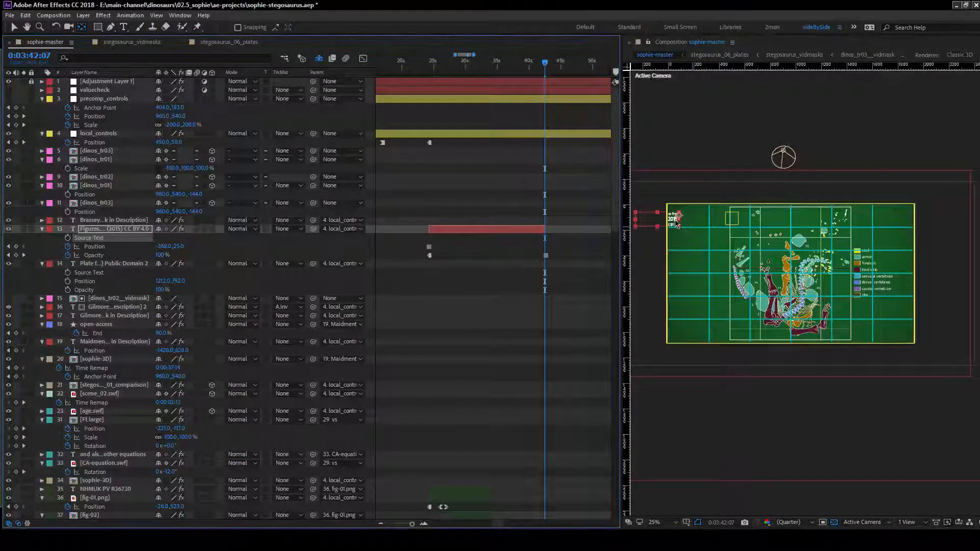
{"action": "left_click_drag", "start_coordinate": [444, 68], "coordinate": [430, 77]}
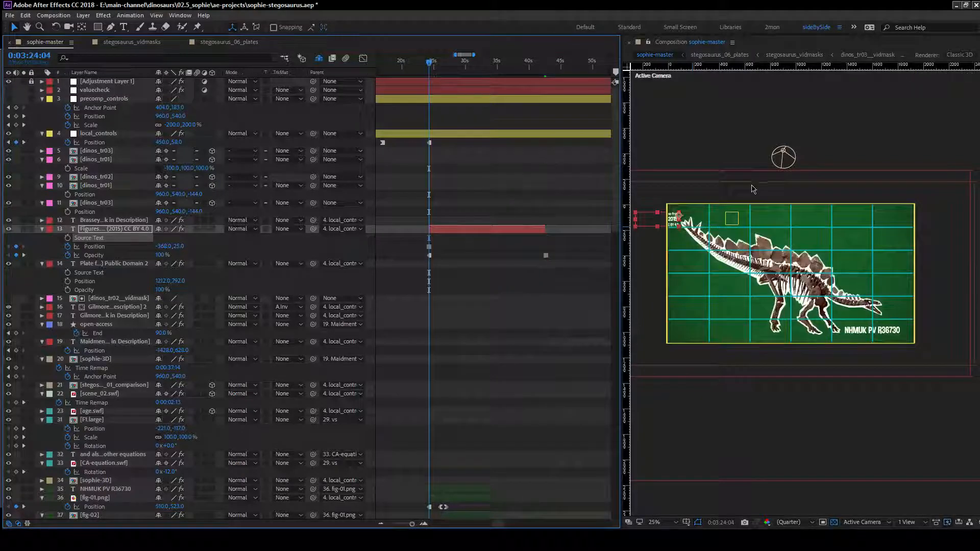
{"action": "left_click_drag", "start_coordinate": [678, 220], "coordinate": [895, 219]}
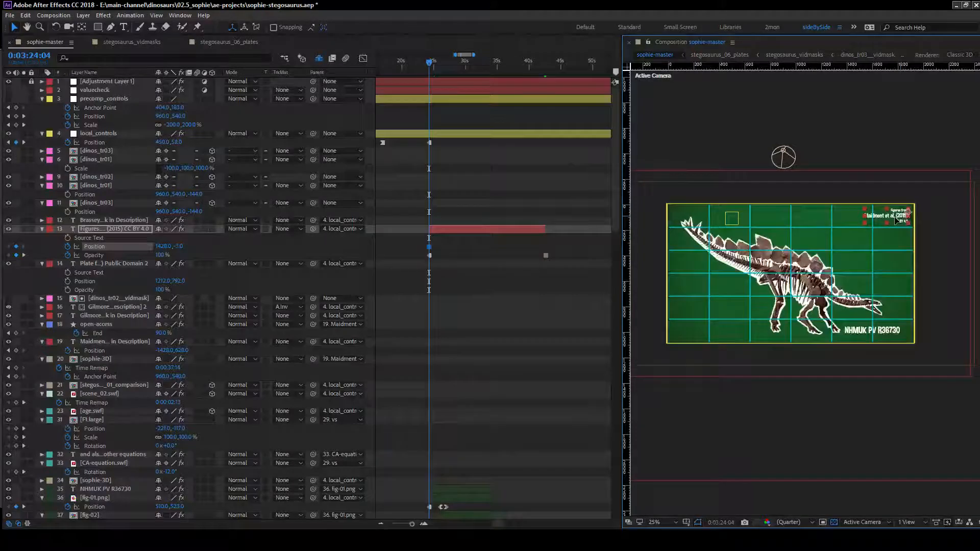
Centre-align the Figures credit text and set its single Position keyframe at 3:24:04 to 200, 73, above the skeleton.
{"action": "left_click_drag", "start_coordinate": [431, 64], "coordinate": [473, 66]}
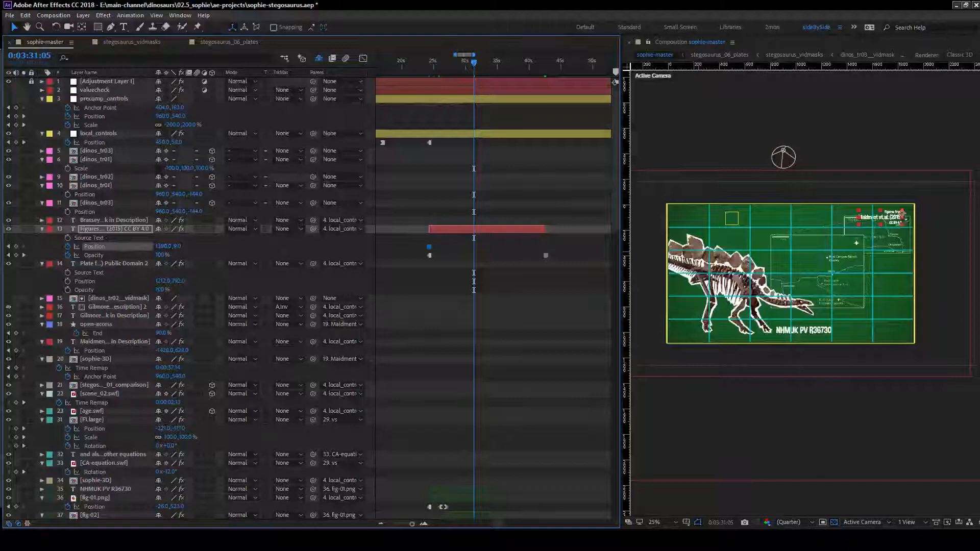
{"action": "left_click_drag", "start_coordinate": [892, 219], "coordinate": [744, 227]}
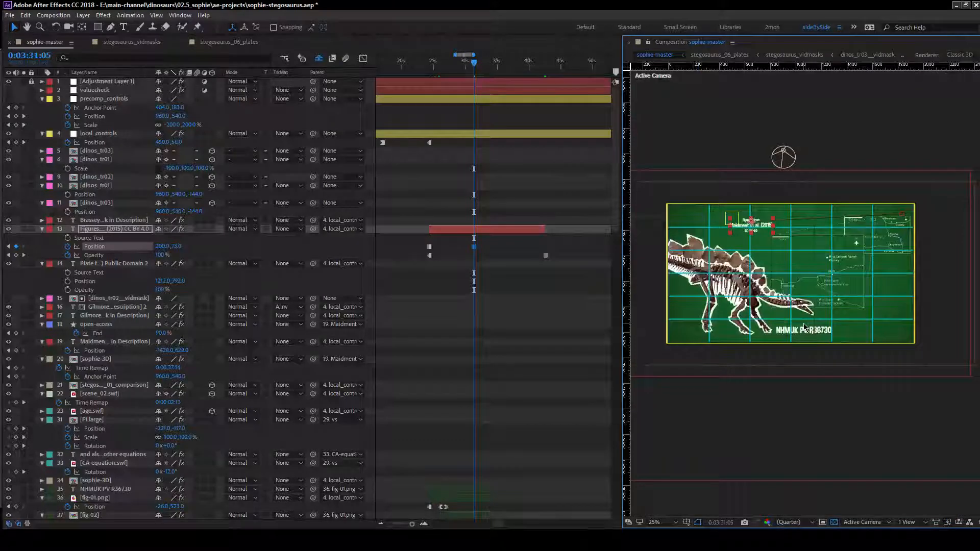
{"action": "left_click", "coordinate": [442, 65]}
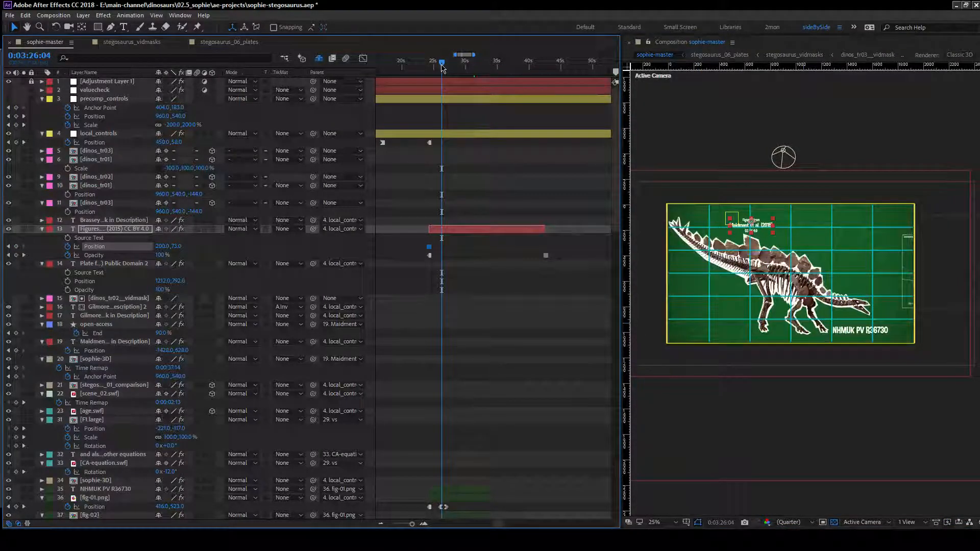
Preview the repositioned Figures credit from 3:23:07 through the skeleton's entrance.
{"action": "left_click_drag", "start_coordinate": [442, 66], "coordinate": [424, 91]}
{"action": "left_click", "coordinate": [550, 320]}
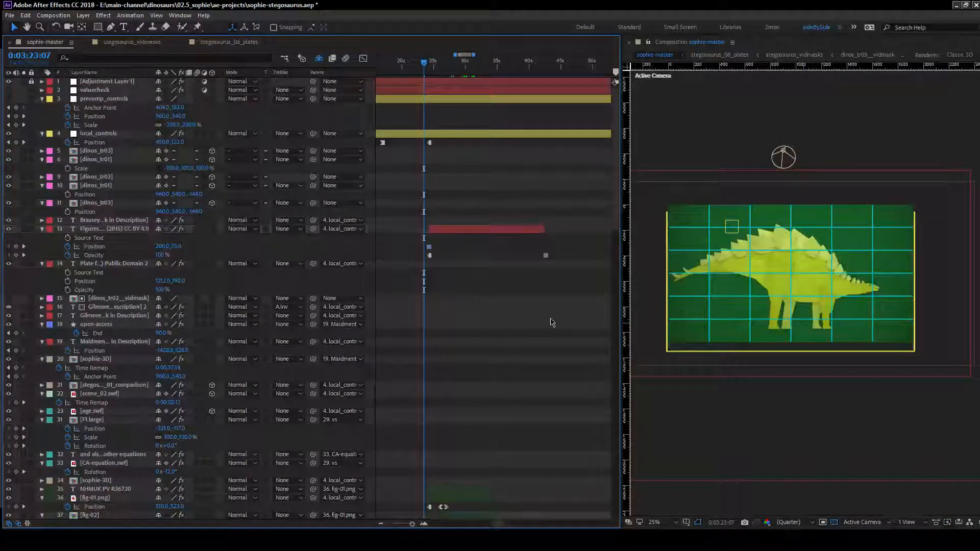
{"action": "key", "text": "space"}
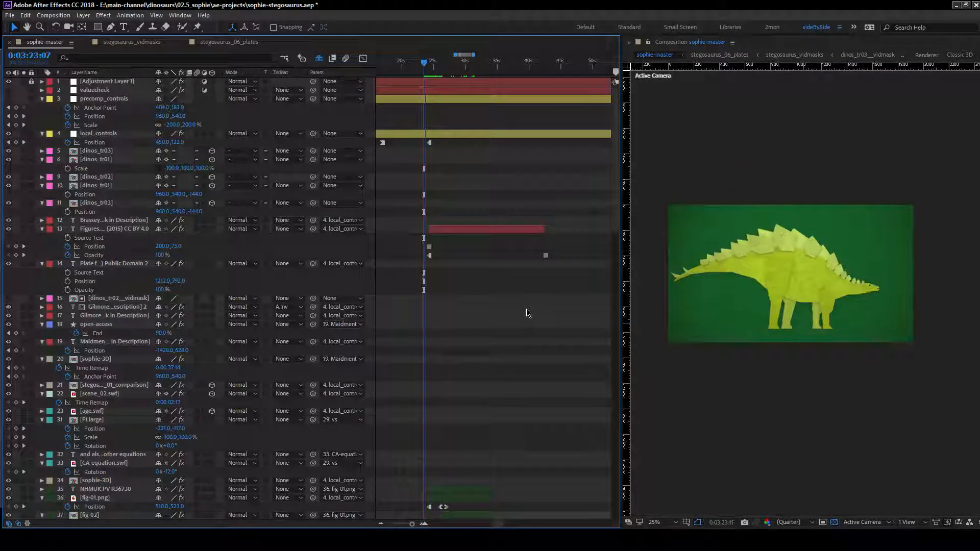
Start animating the Scale of the stegosaurus_01_plates layer with a keyframe at 3:24:04.
{"action": "left_click", "coordinate": [432, 65]}
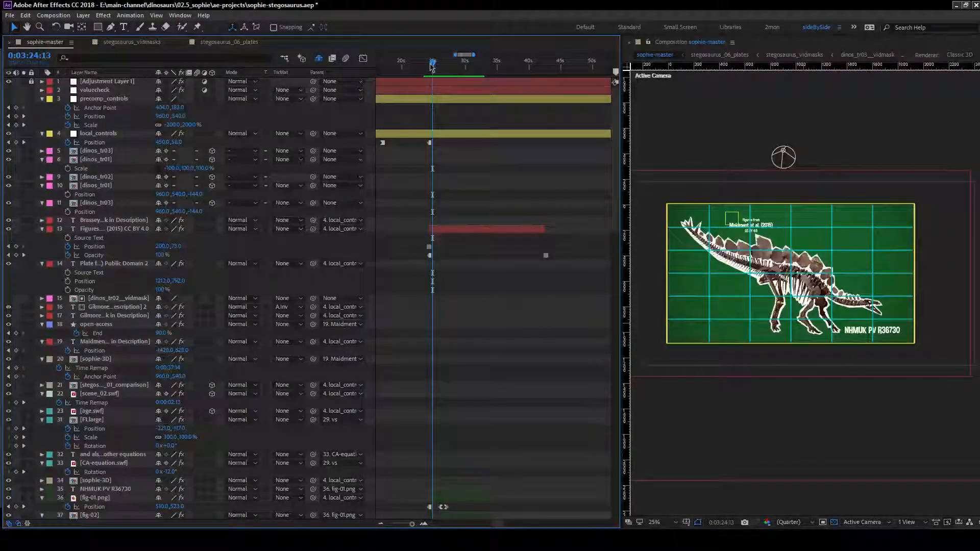
{"action": "left_click_drag", "start_coordinate": [433, 65], "coordinate": [428, 64]}
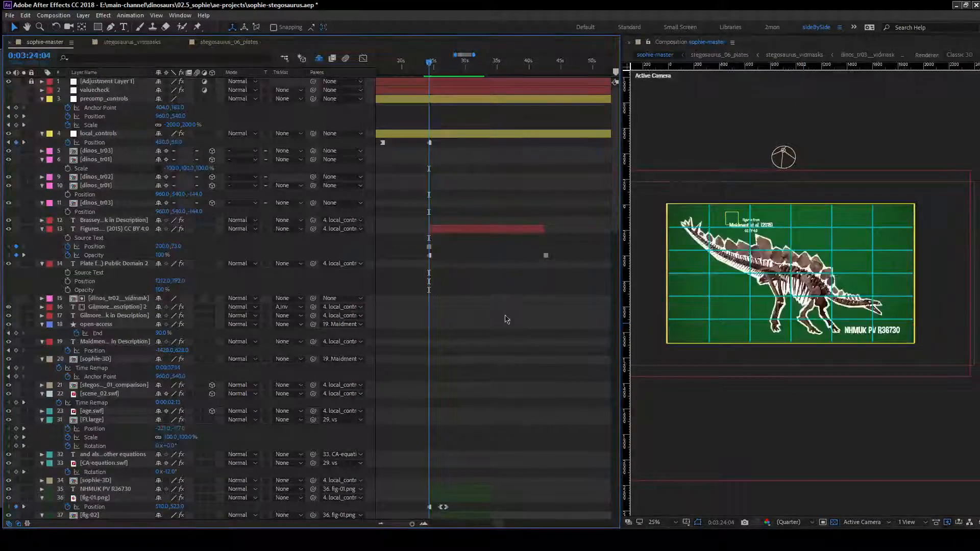
{"action": "scroll", "coordinate": [505, 321], "scroll_direction": "down", "scroll_amount": 6}
{"action": "scroll", "coordinate": [502, 345], "scroll_direction": "down", "scroll_amount": 12}
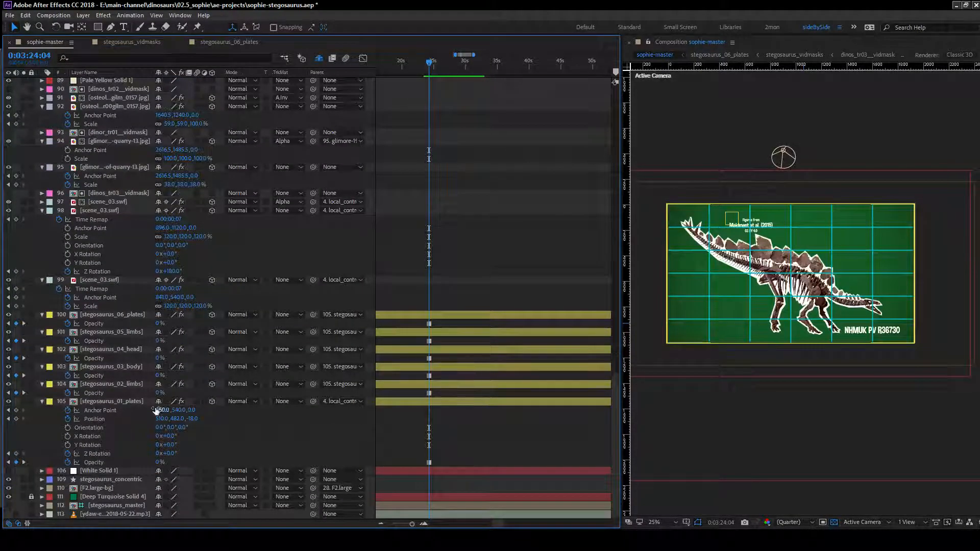
{"action": "left_click", "coordinate": [116, 403]}
{"action": "key", "text": "shift+s"}
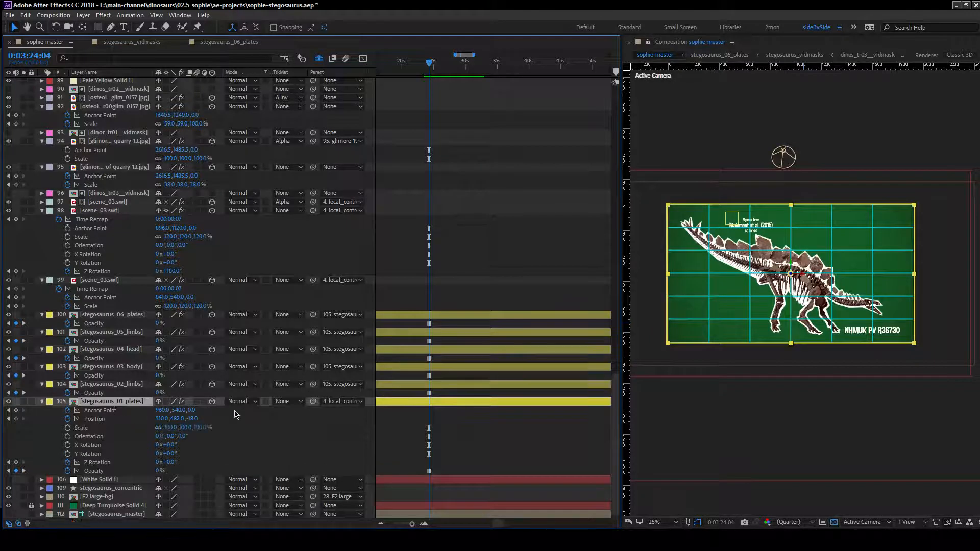
{"action": "left_click", "coordinate": [67, 428]}
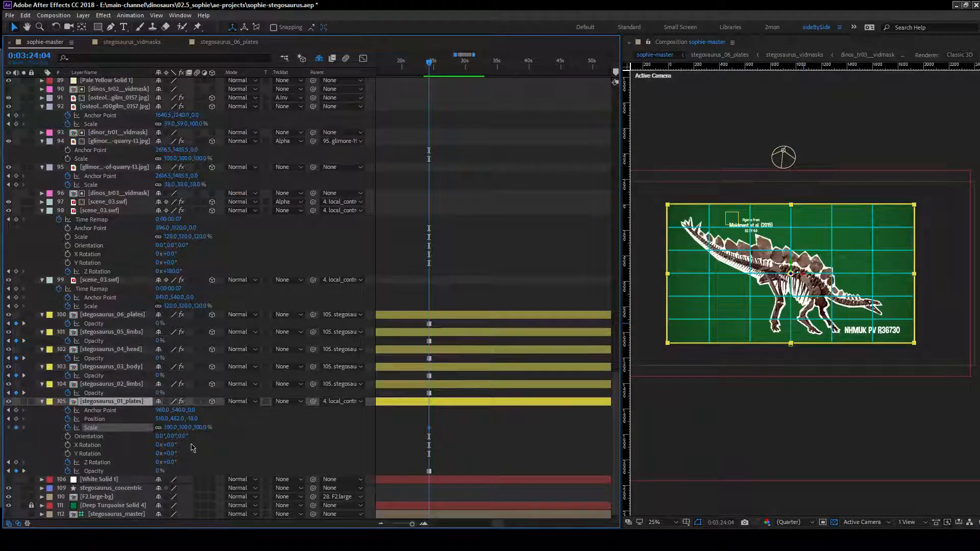
Add 100% Scale keyframes to stegosaurus_01_plates at 3:23:14 and at 3:24:05, either side of the 3:24:04 keyframe.
{"action": "key", "text": "shift+Page_Up"}
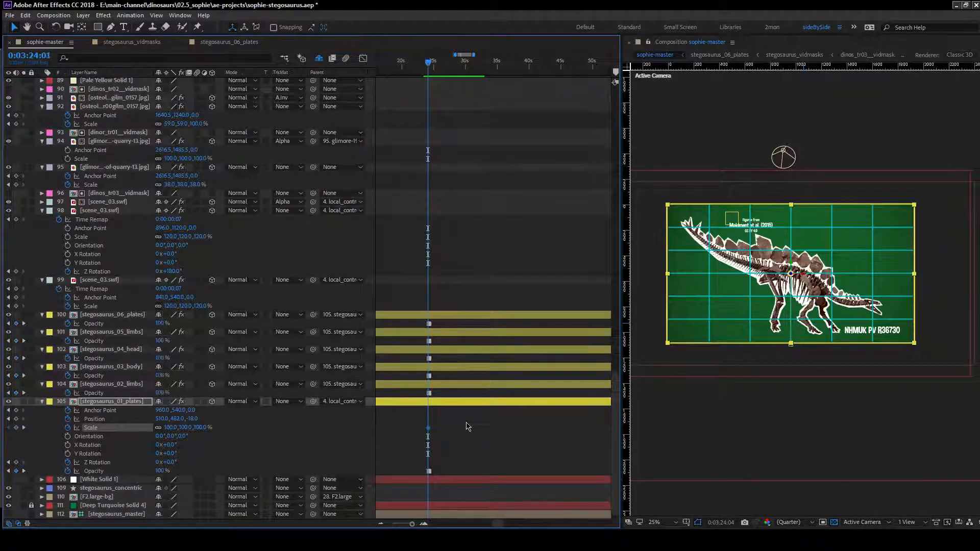
{"action": "key", "text": "shift+Page_Up"}
{"action": "left_click", "coordinate": [17, 427]}
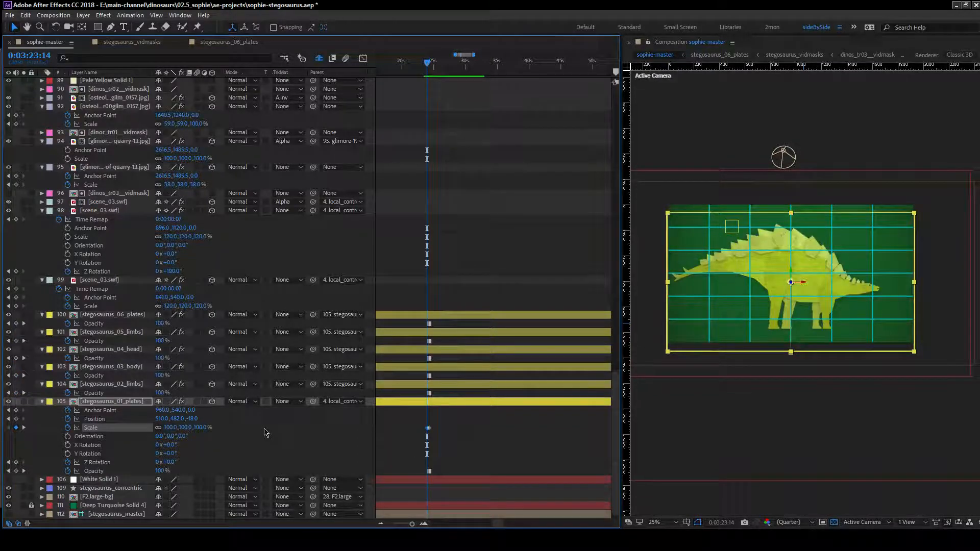
{"action": "left_click", "coordinate": [424, 523]}
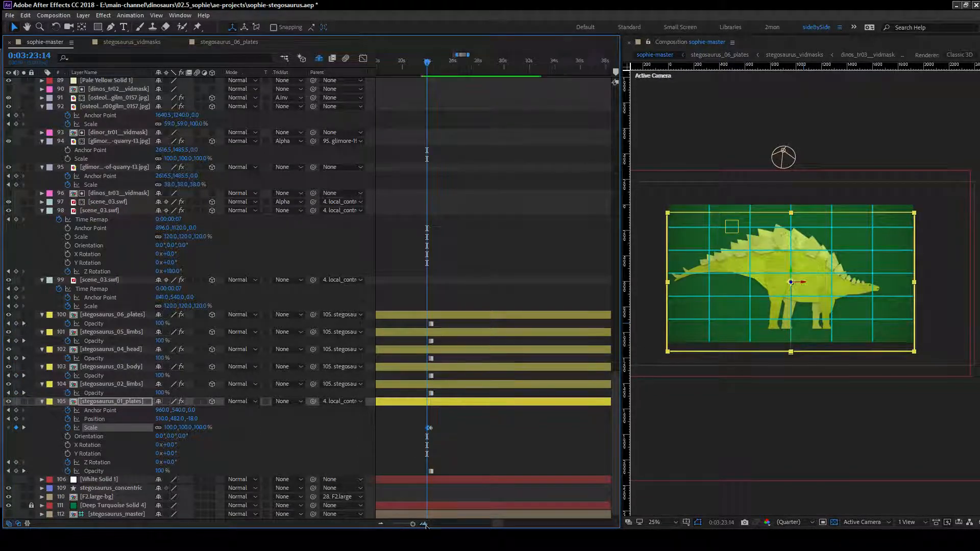
{"action": "left_click", "coordinate": [445, 70]}
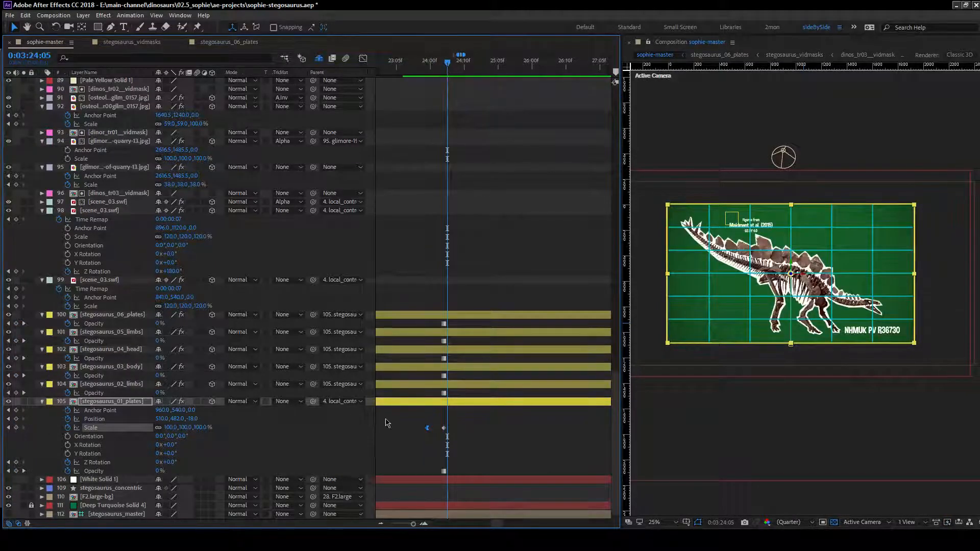
{"action": "left_click", "coordinate": [444, 427]}
{"action": "left_click", "coordinate": [16, 427]}
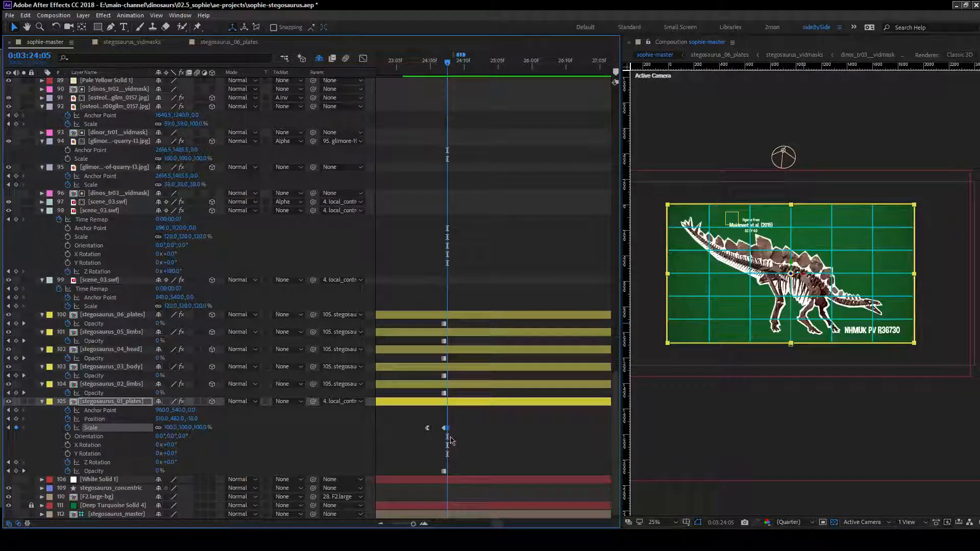
Set the Scale of stegosaurus_01_plates at 3:24:04 to 0%.
{"action": "key", "text": "k"}
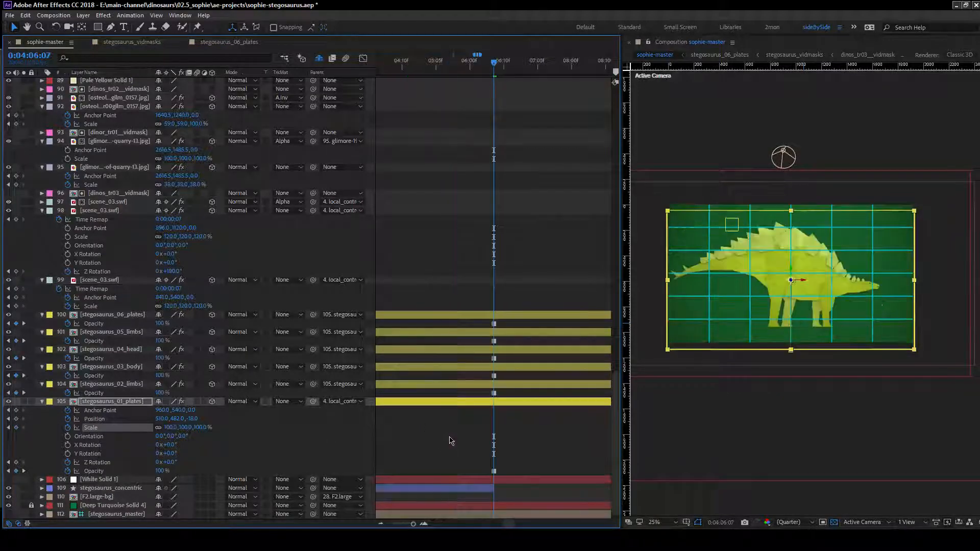
{"action": "key", "text": "j"}
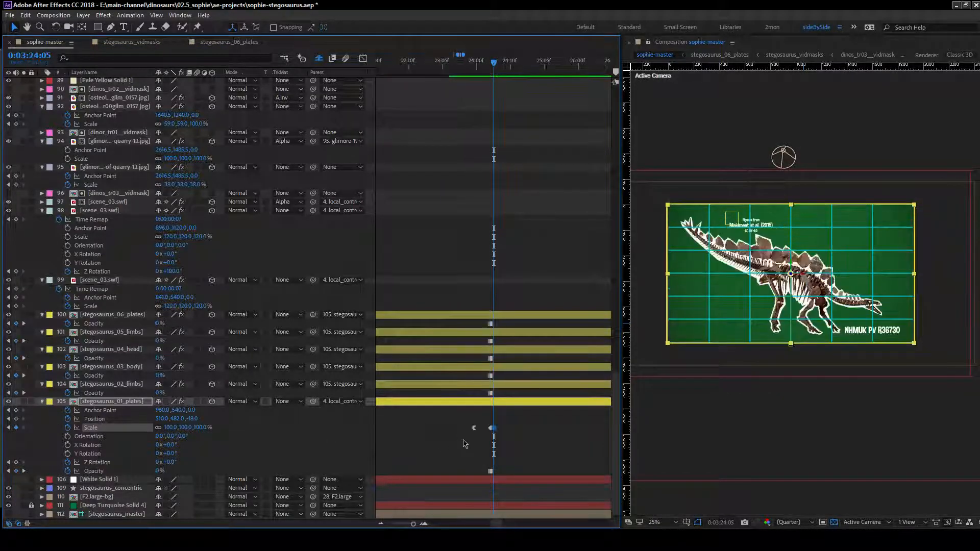
{"action": "key", "text": "j"}
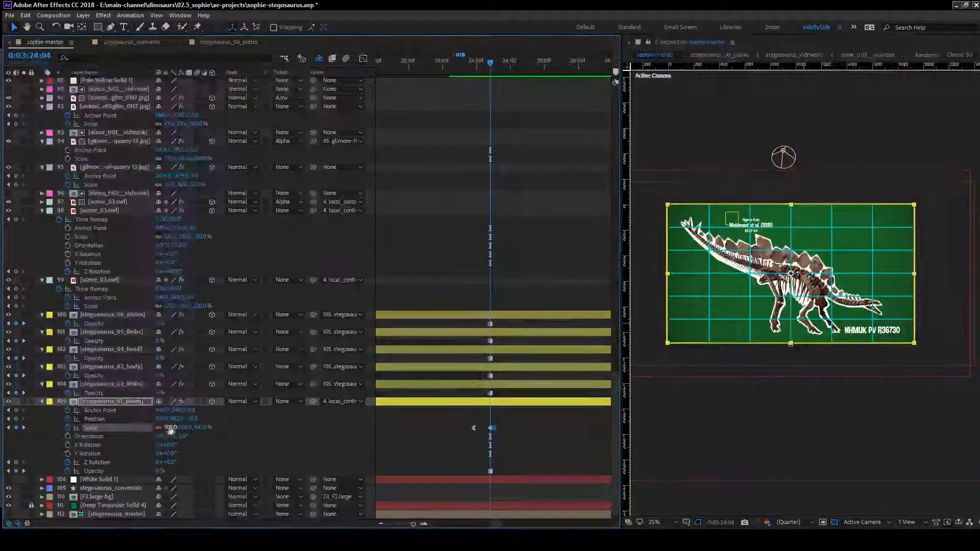
{"action": "left_click", "coordinate": [171, 428]}
{"action": "type", "text": "0"}
{"action": "key", "text": "Return"}
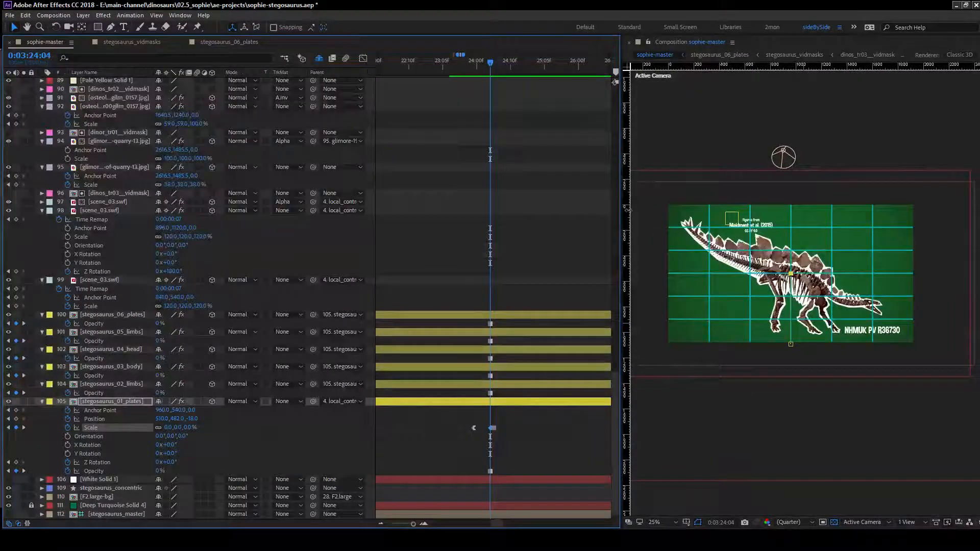
Start animating the Scale of the fig-01.png skeleton layer with a keyframe at 3:24:04.
{"action": "left_click", "coordinate": [544, 259]}
{"action": "scroll", "coordinate": [545, 275], "scroll_direction": "up", "scroll_amount": 20}
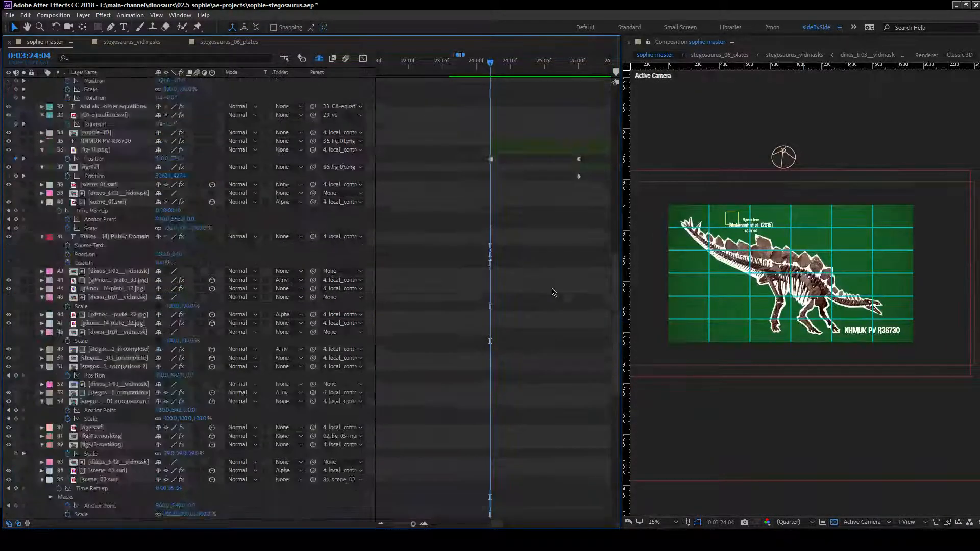
{"action": "scroll", "coordinate": [541, 298], "scroll_direction": "down", "scroll_amount": 5}
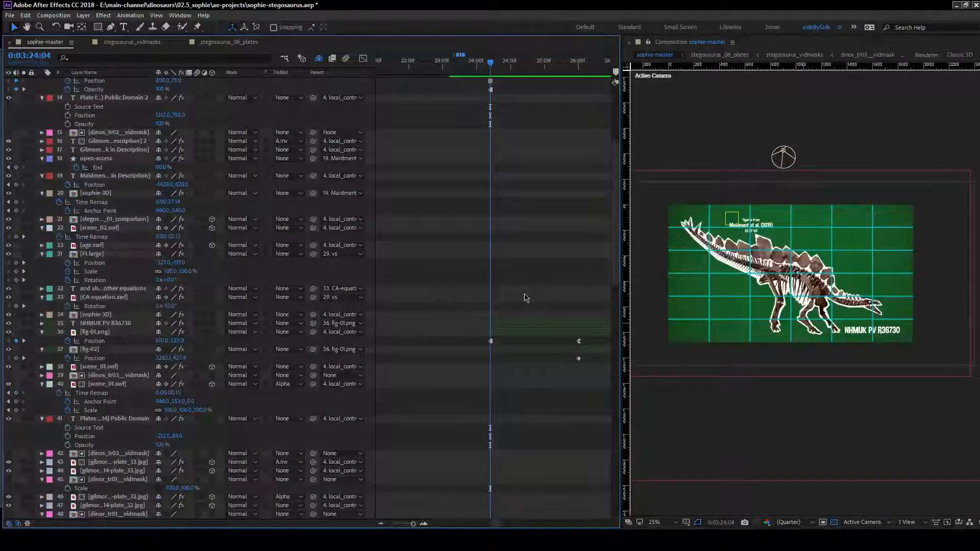
{"action": "left_click", "coordinate": [129, 334]}
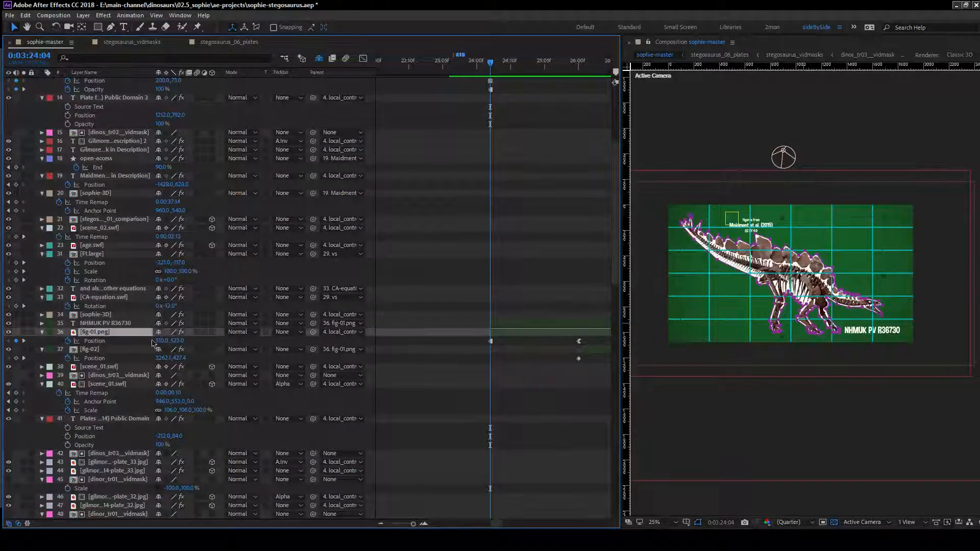
{"action": "key", "text": "shift+s"}
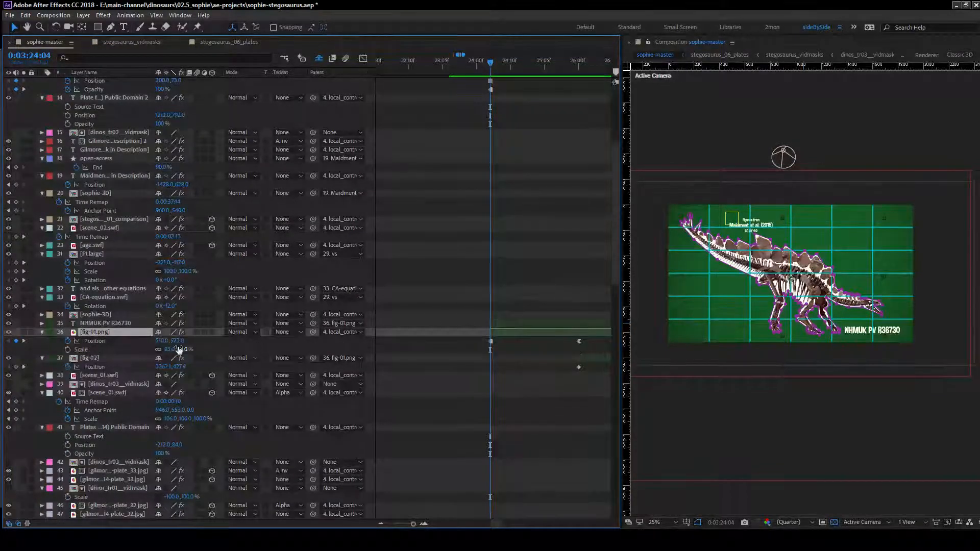
{"action": "left_click", "coordinate": [68, 349]}
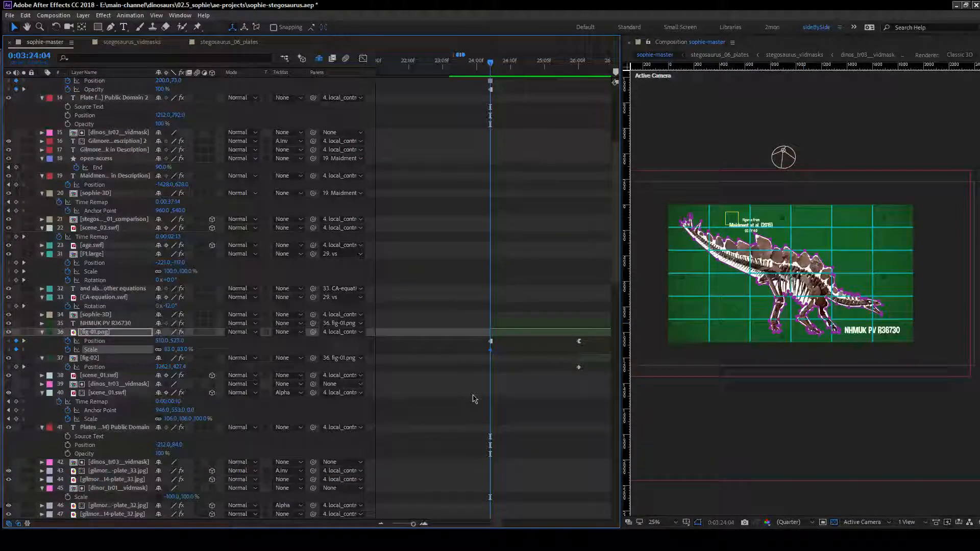
Add a Scale keyframe of 87% to fig-01.png at 3:24:09, five frames after its first keyframe.
{"action": "key", "text": "Page_Down"}
{"action": "key", "text": "Page_Down"}
{"action": "key", "text": "Page_Down"}
{"action": "key", "text": "Page_Down"}
{"action": "key", "text": "Page_Down"}
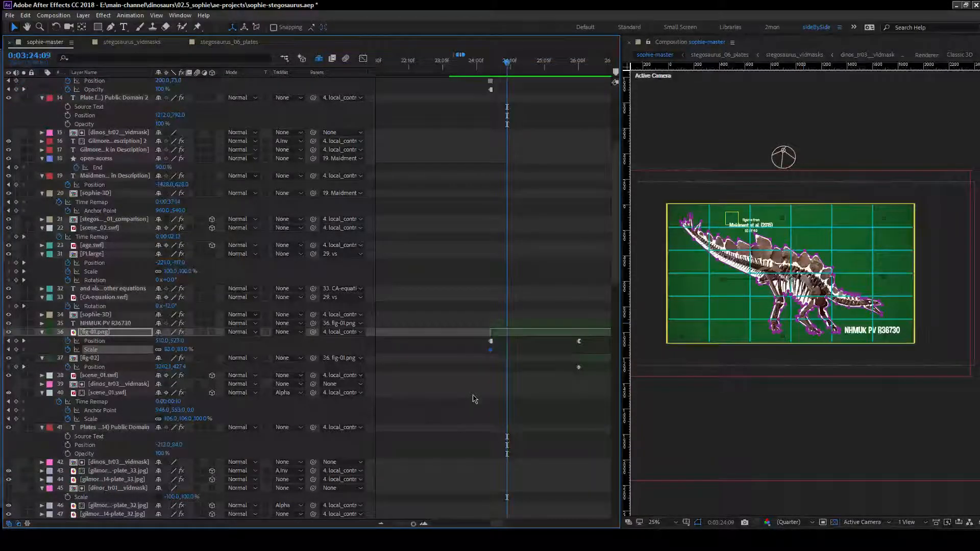
{"action": "left_click", "coordinate": [16, 350]}
{"action": "left_click", "coordinate": [170, 350]}
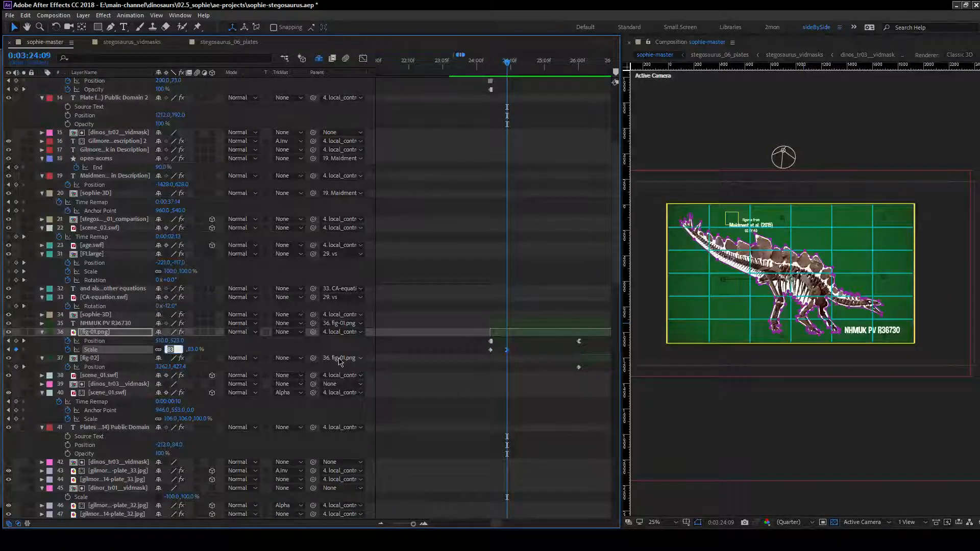
{"action": "type", "text": "87"}
{"action": "key", "text": "Return"}
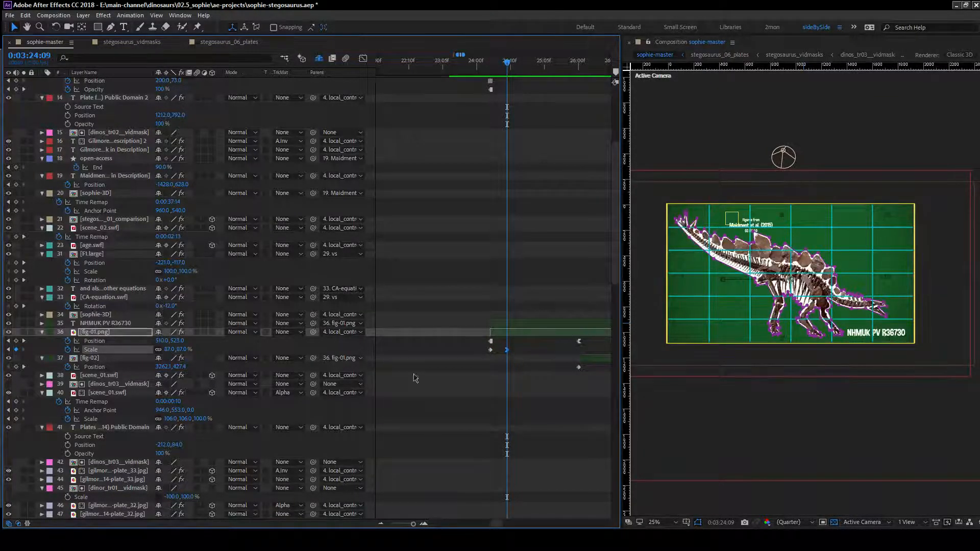
Set the Scale of fig-01.png to 81% at 3:24:11.
{"action": "key", "text": "Page_Down"}
{"action": "key", "text": "Page_Down"}
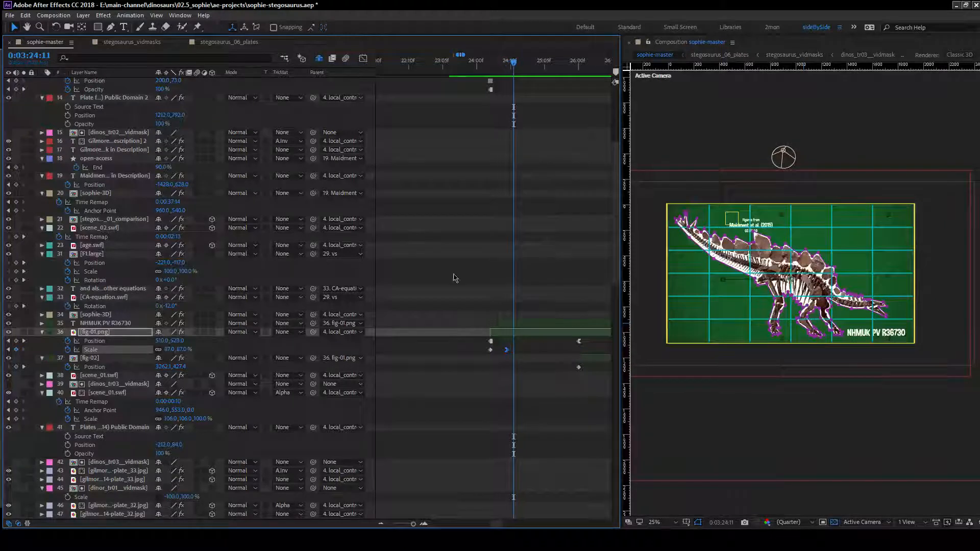
{"action": "left_click", "coordinate": [170, 350]}
{"action": "type", "text": "81"}
{"action": "key", "text": "Return"}
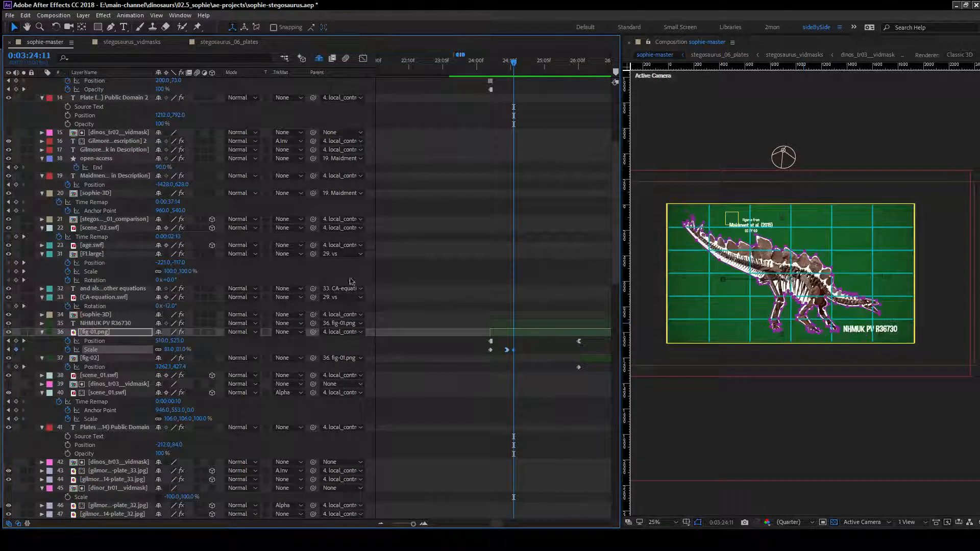
Copy the first Scale keyframe of fig-01.png to 3:24:13 and apply Easy Ease to the 3:24:09 and 3:24:11 keyframes.
{"action": "key", "text": "Page_Down"}
{"action": "key", "text": "Page_Down"}
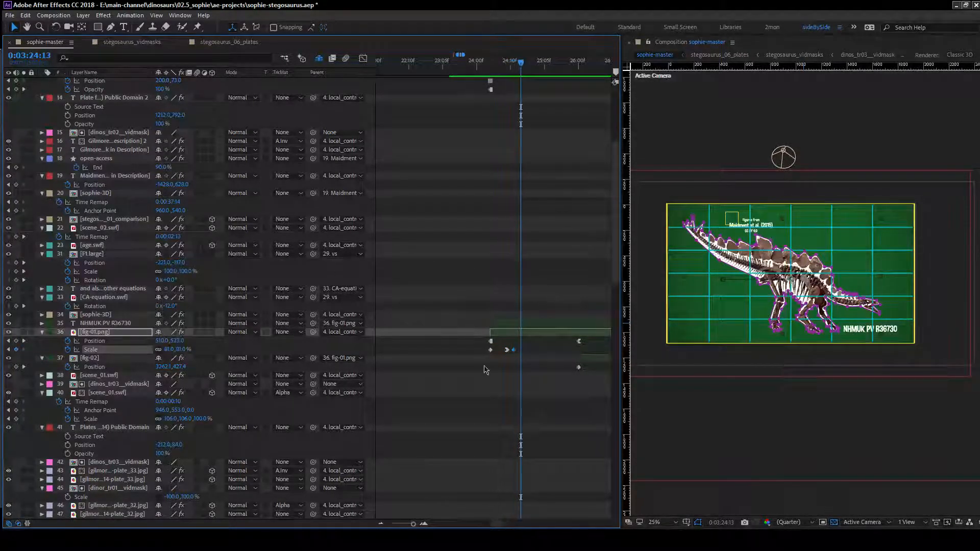
{"action": "left_click", "coordinate": [490, 351], "text": "shift"}
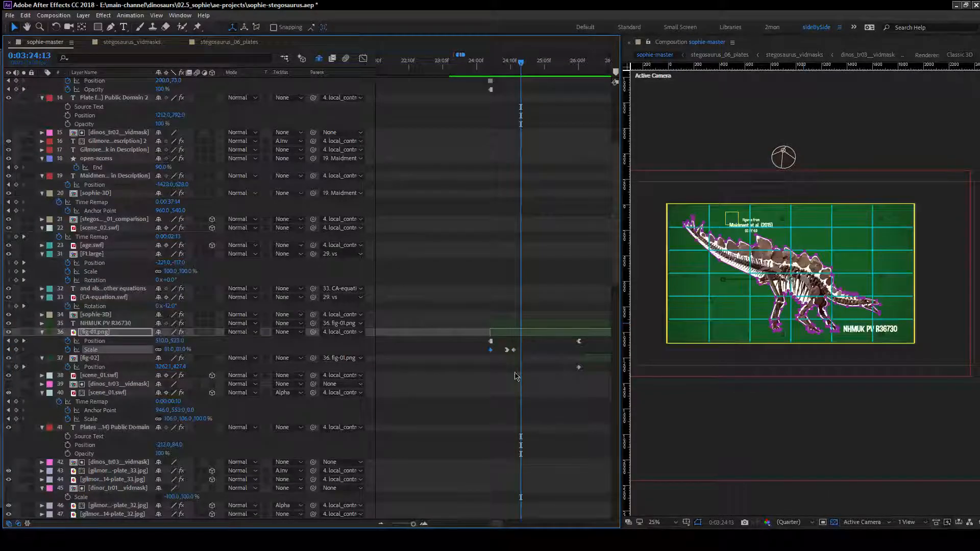
{"action": "key", "text": "ctrl+v"}
{"action": "left_click", "coordinate": [507, 351]}
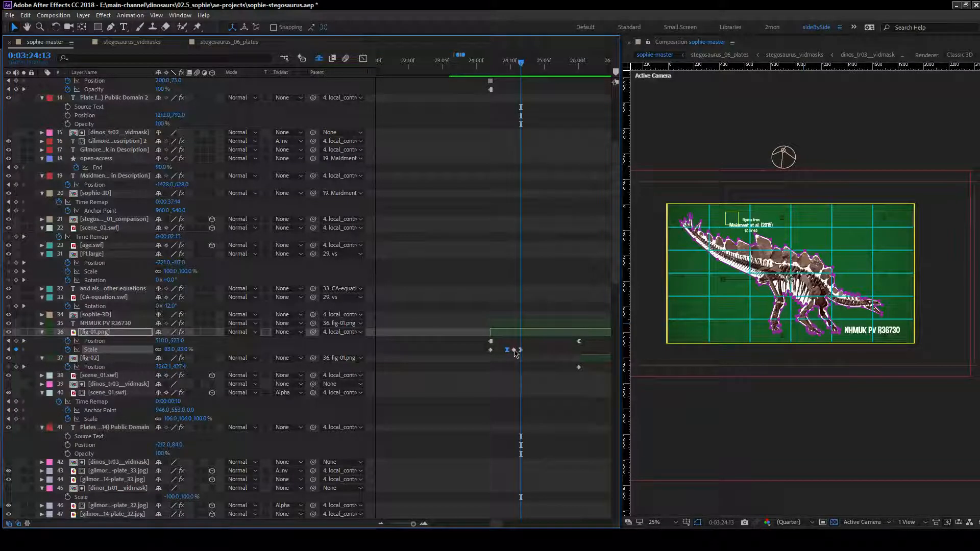
{"action": "left_click", "coordinate": [514, 350]}
{"action": "key", "text": "F9"}
Set the Scale of fig-01.png at 3:24:04 to 0% and shift its three following Scale keyframes two frames earlier.
{"action": "left_click_drag", "start_coordinate": [521, 62], "coordinate": [490, 62]}
{"action": "left_click", "coordinate": [183, 349]}
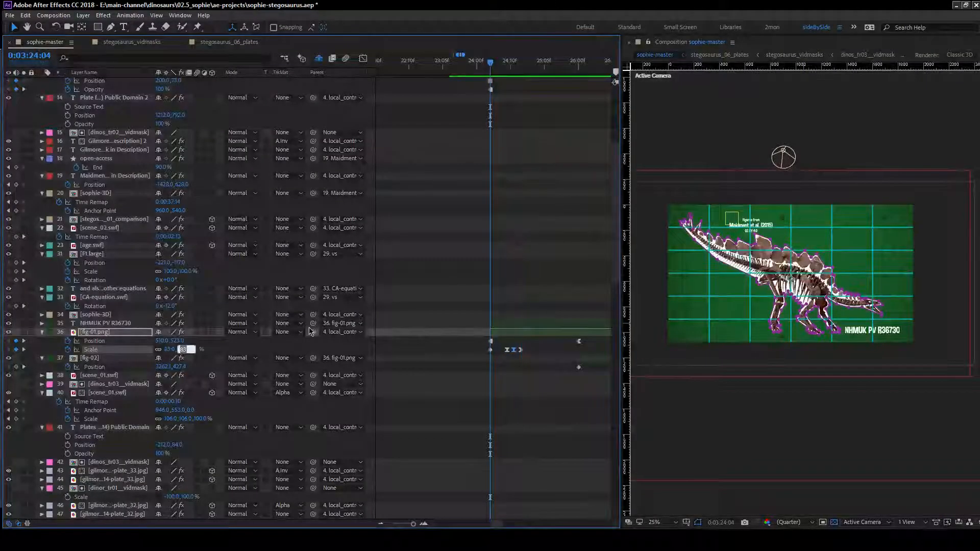
{"action": "type", "text": "0"}
{"action": "key", "text": "Return"}
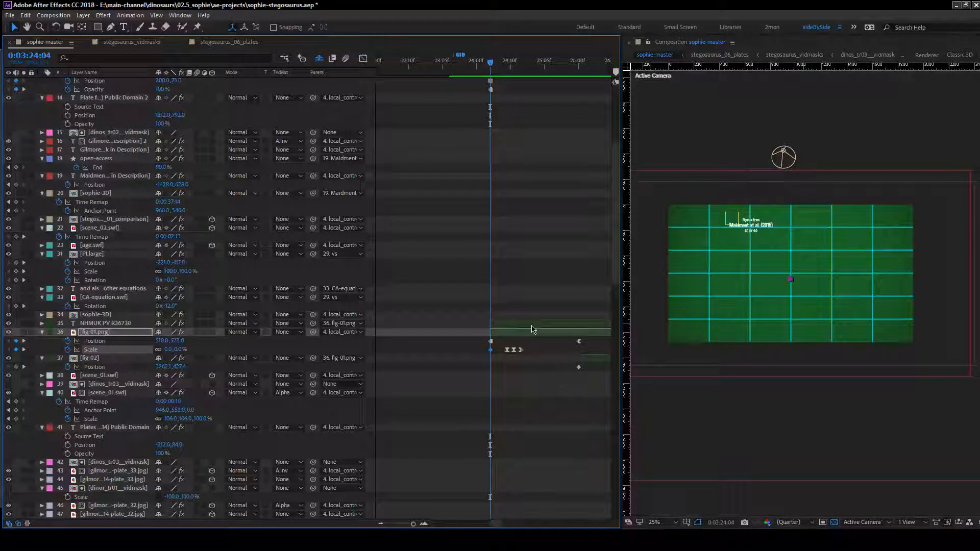
{"action": "left_click_drag", "start_coordinate": [502, 356], "coordinate": [532, 329]}
{"action": "key", "text": "alt+Left"}
{"action": "key", "text": "alt+Left"}
Set the work area from 3:23:11 to 3:25:00 and preview the skeleton's scale-in.
{"action": "left_click_drag", "start_coordinate": [485, 65], "coordinate": [464, 67]}
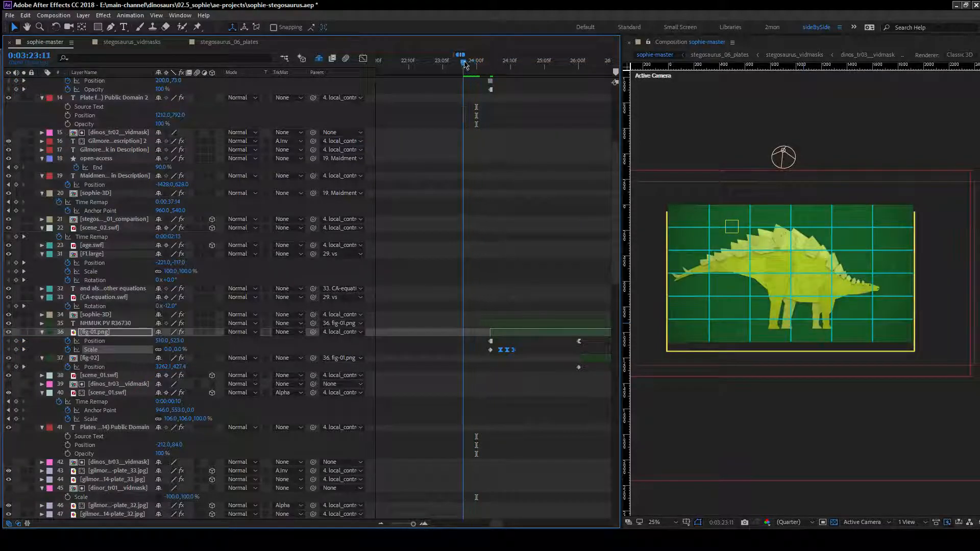
{"action": "key", "text": "b"}
{"action": "left_click_drag", "start_coordinate": [537, 65], "coordinate": [528, 65]}
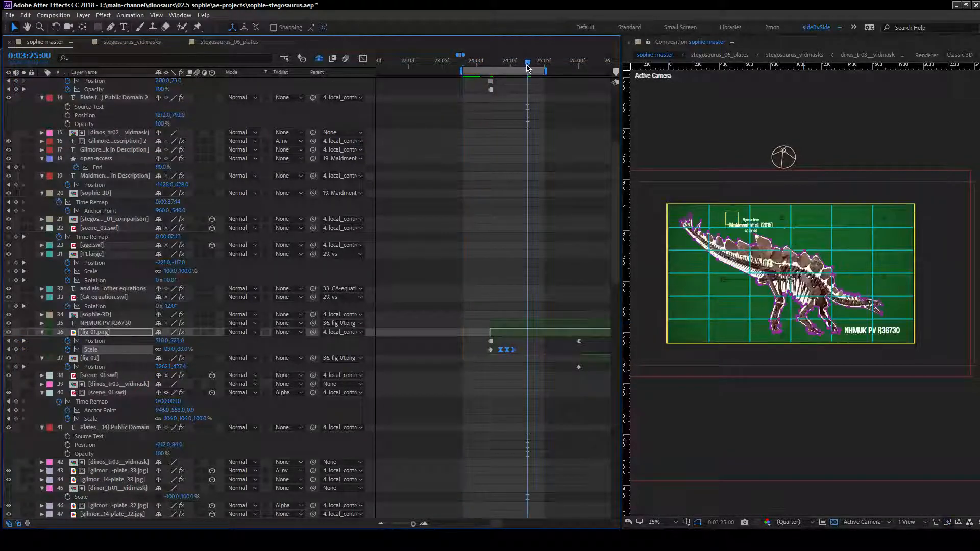
{"action": "key", "text": "n"}
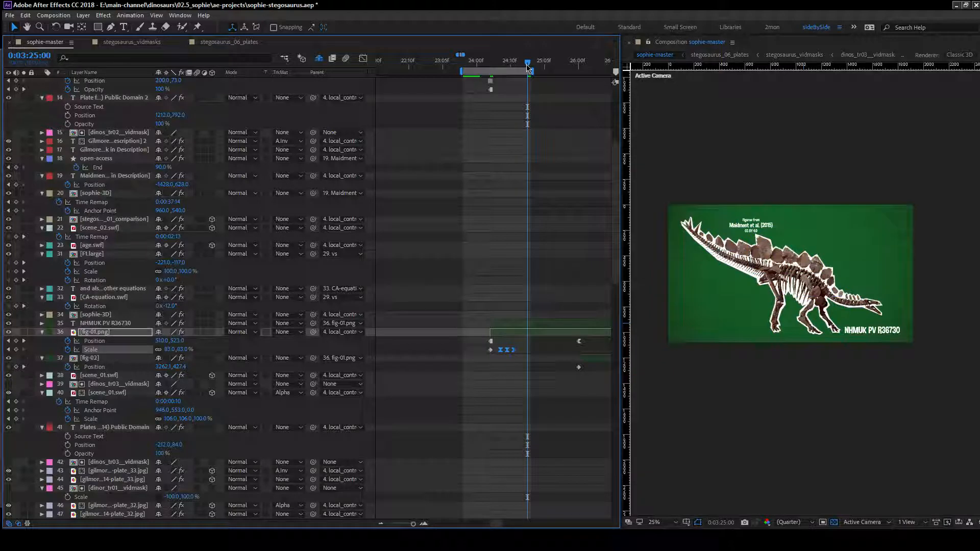
{"action": "key", "text": "space"}
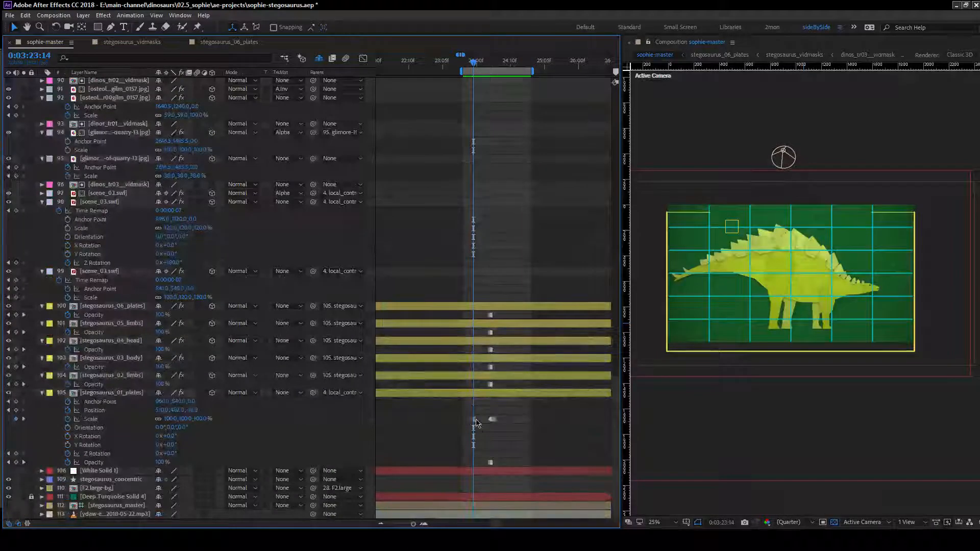
Move the first Scale keyframe of stegosaurus_01_plates from 3:23:14 to 3:24:01.
{"action": "left_click", "coordinate": [480, 420]}
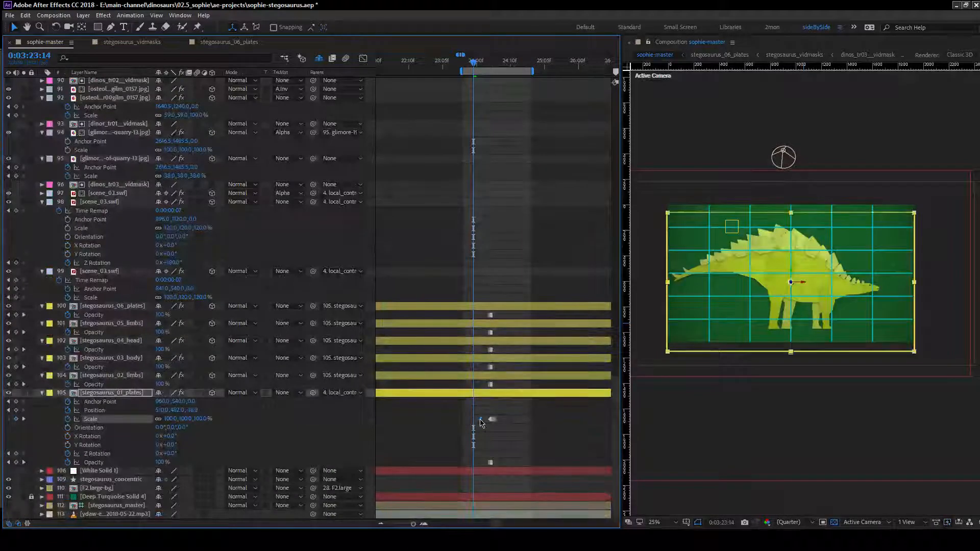
{"action": "left_click", "coordinate": [479, 62]}
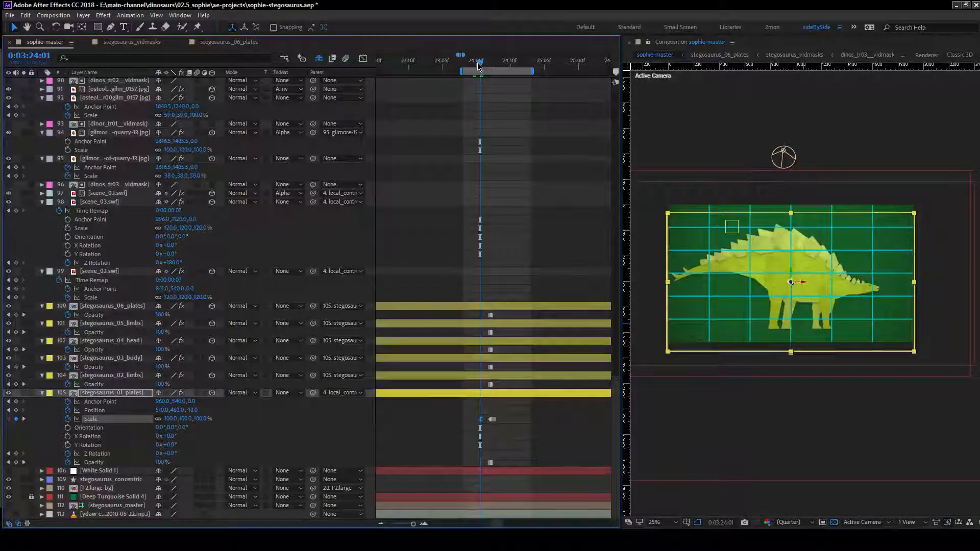
Add a Scale keyframe to stegosaurus_01_plates at 3:23:14 and set its Scale at 3:24:01 to 105%.
{"action": "left_click", "coordinate": [473, 62]}
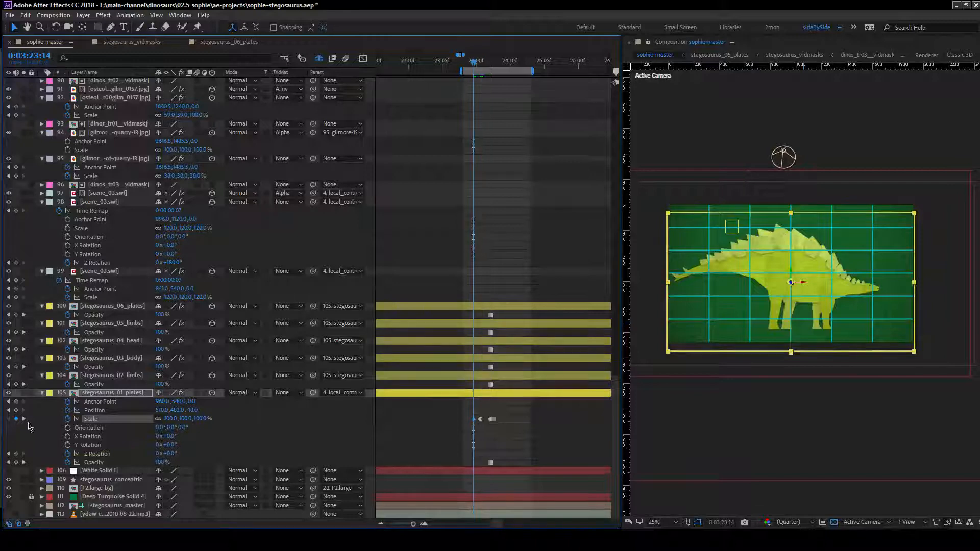
{"action": "left_click", "coordinate": [480, 419]}
{"action": "key", "text": "k"}
{"action": "left_click", "coordinate": [187, 418]}
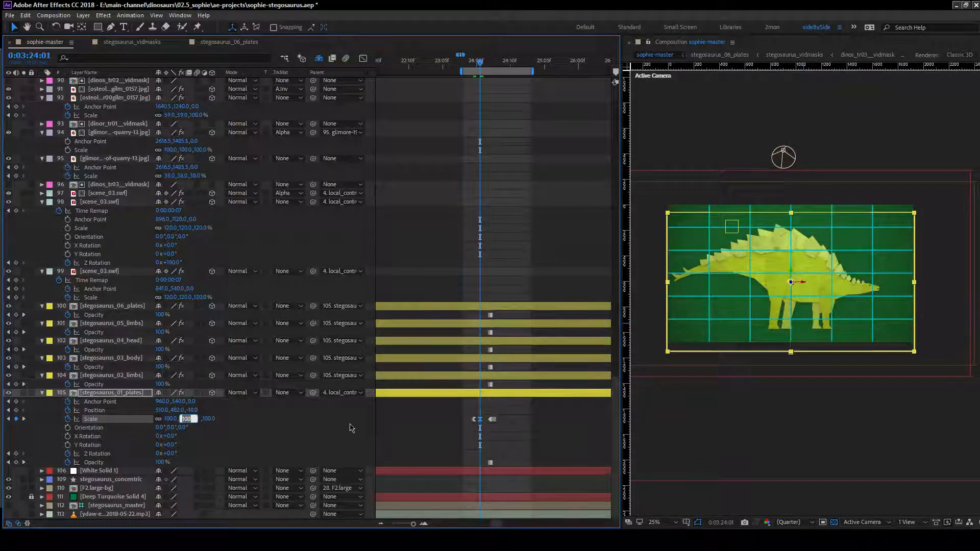
{"action": "type", "text": "105"}
{"action": "key", "text": "Return"}
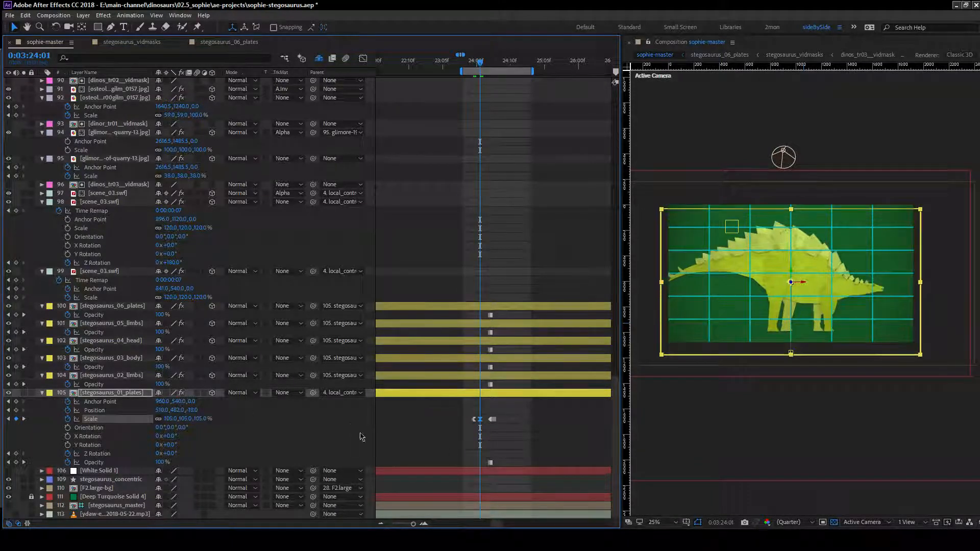
Preview the stegosaurus scale-out and the skeleton's entrance within the work area.
{"action": "left_click", "coordinate": [469, 60]}
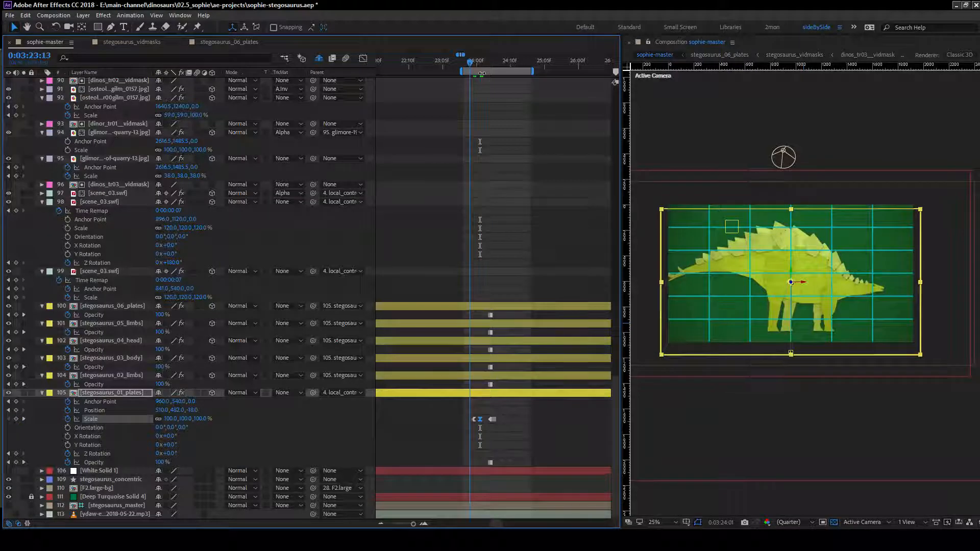
{"action": "key", "text": "space"}
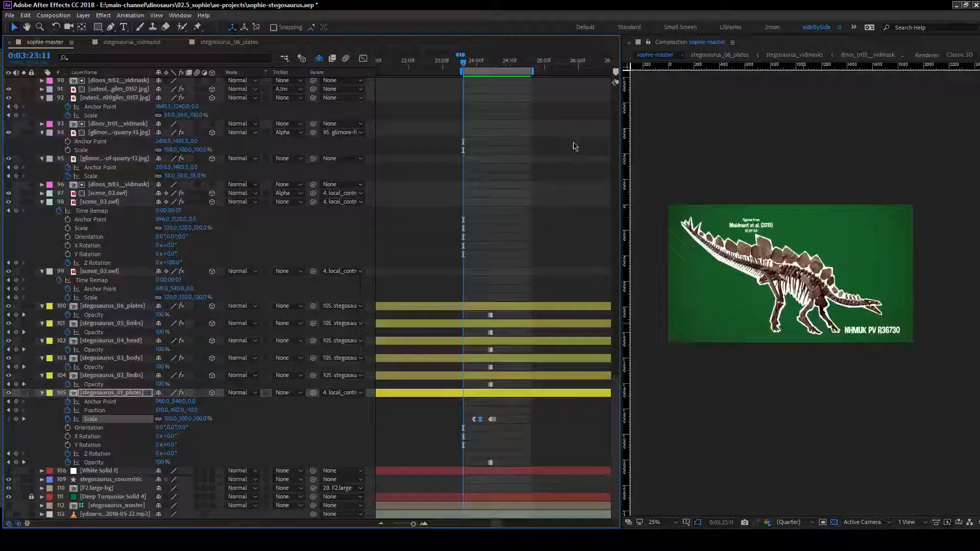
{"action": "left_click", "coordinate": [577, 172]}
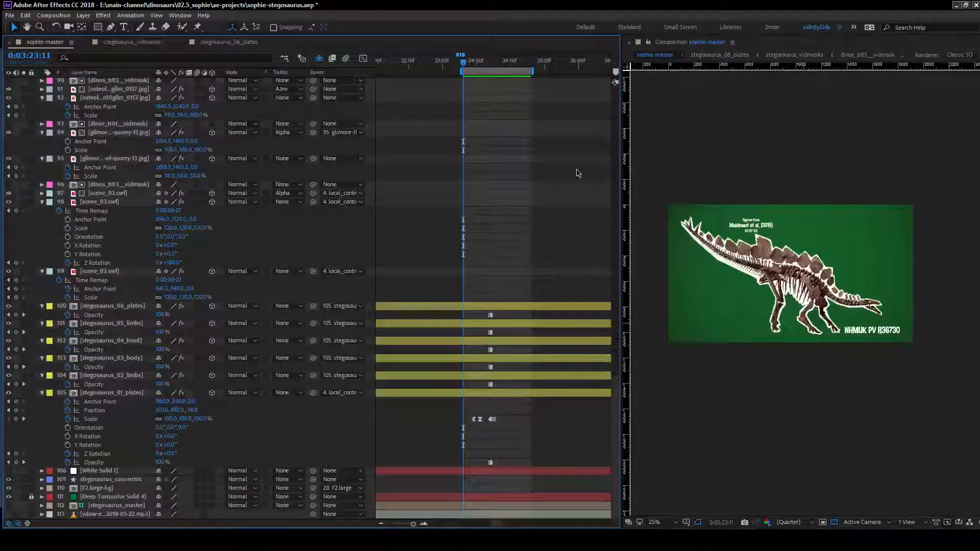
Examine frame by frame around 3:34:04 where the skeleton scene cuts to the bone diagram.
{"action": "scroll", "coordinate": [541, 204], "scroll_direction": "up", "scroll_amount": 20}
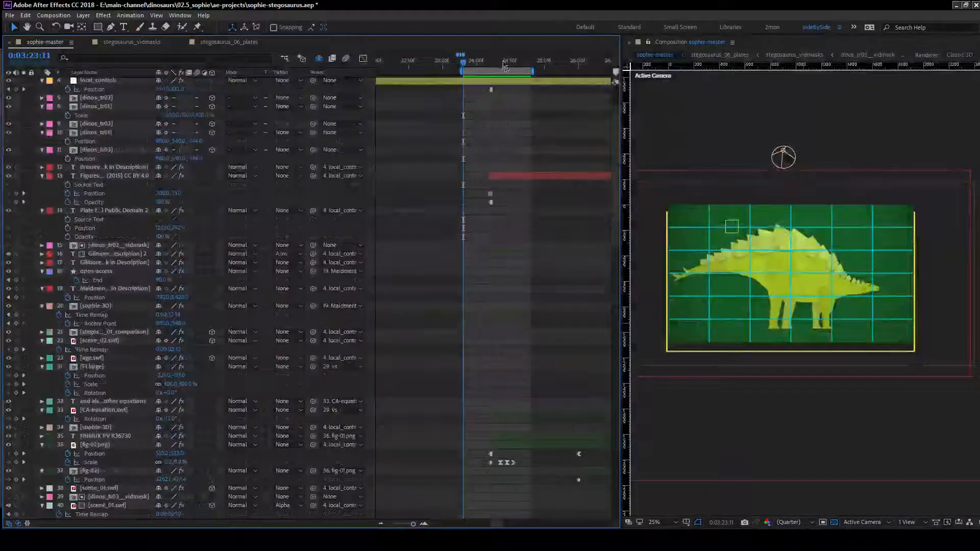
{"action": "left_click_drag", "start_coordinate": [503, 62], "coordinate": [547, 67]}
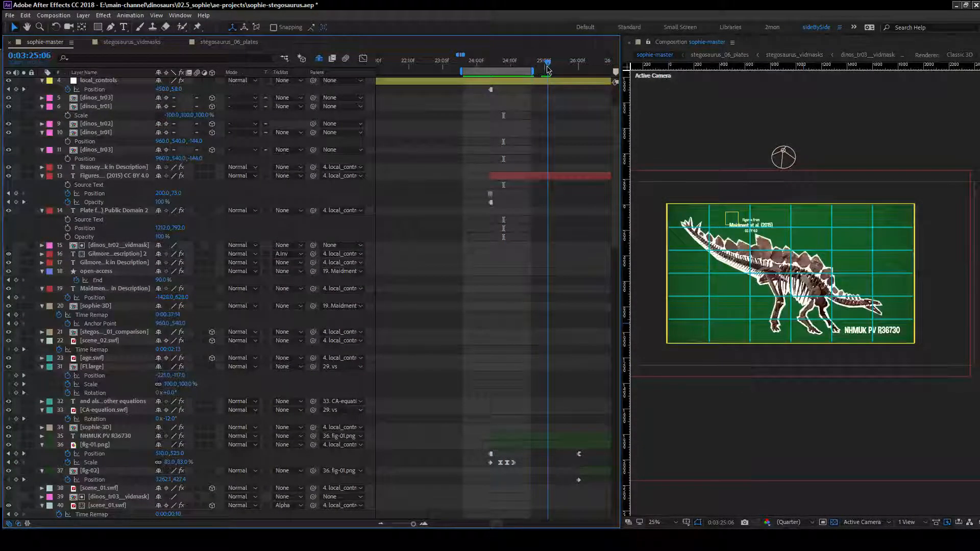
{"action": "key", "text": "minus"}
{"action": "key", "text": "minus"}
{"action": "left_click_drag", "start_coordinate": [494, 522], "coordinate": [496, 520]}
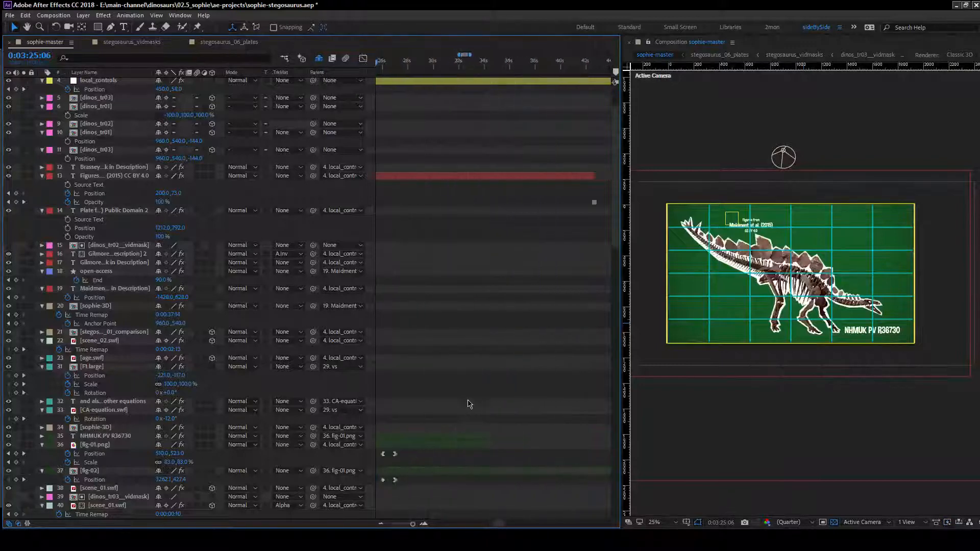
{"action": "scroll", "coordinate": [467, 402], "scroll_direction": "down", "scroll_amount": 5}
{"action": "mouse_move", "coordinate": [479, 71]}
{"action": "left_mouse_down"}
{"action": "mouse_move", "coordinate": [495, 73]}
{"action": "mouse_move", "coordinate": [486, 73]}
{"action": "left_mouse_up"}
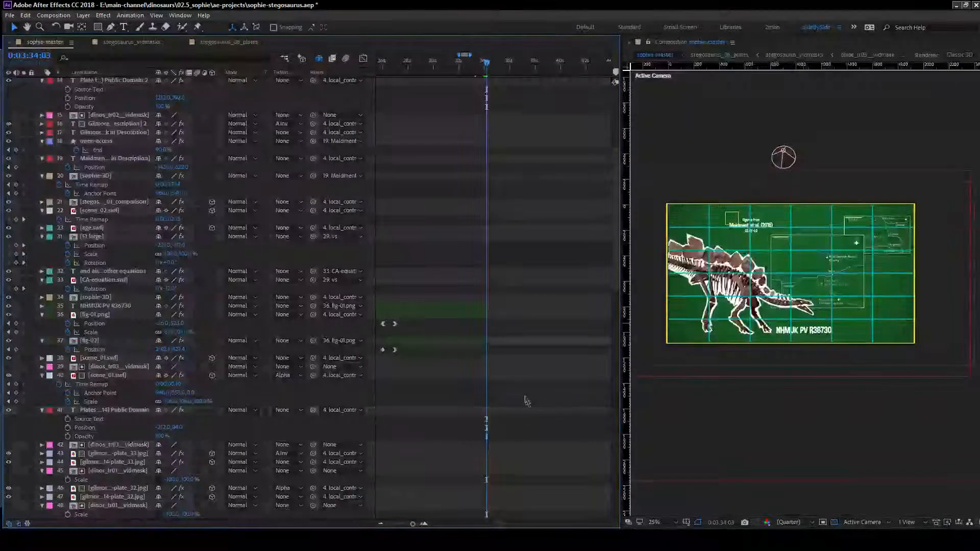
{"action": "key", "text": "Page_Up"}
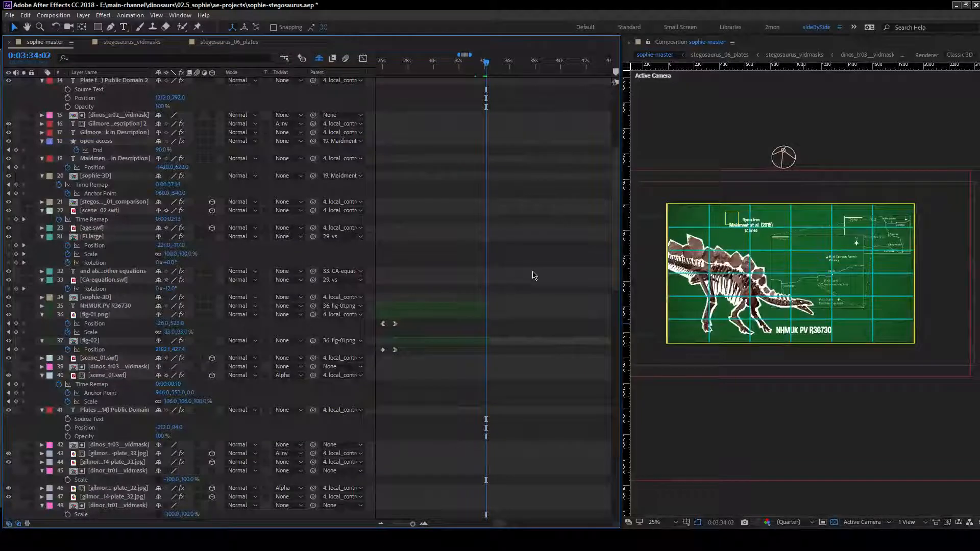
{"action": "key", "text": "Page_Down"}
{"action": "key", "text": "Page_Down"}
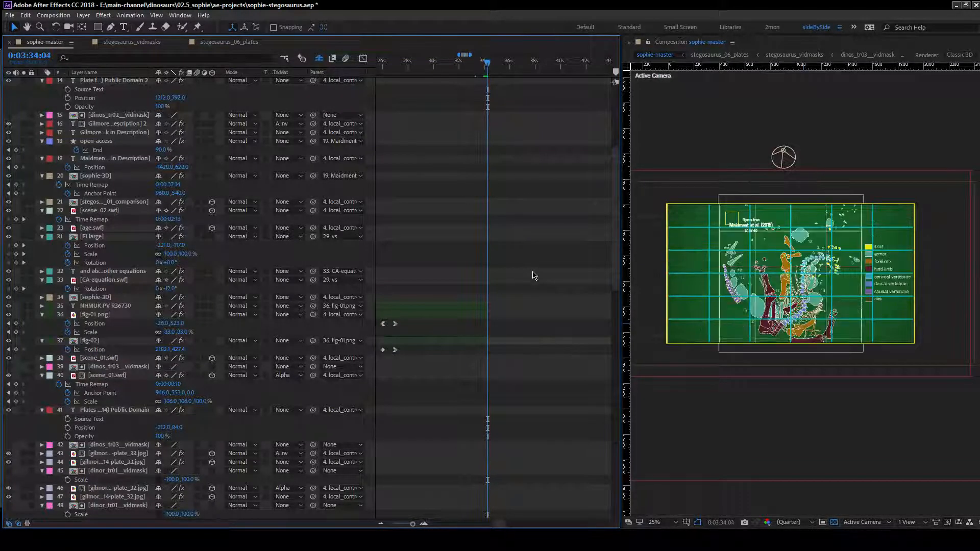
{"action": "key", "text": "Page_Up"}
{"action": "key", "text": "Page_Down"}
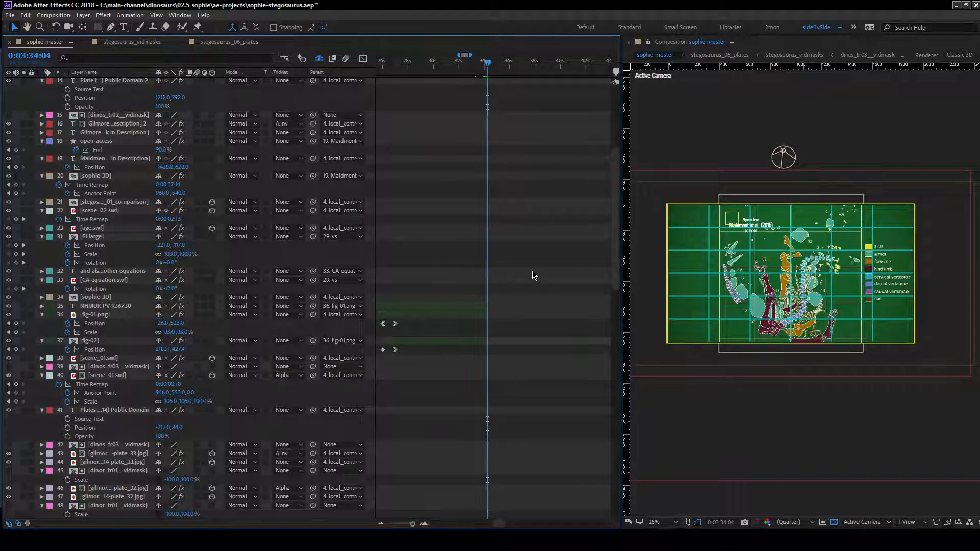
Remove the Opacity animation from the "Figures... (2015) CC BY 4.0" credit layer and add a Position keyframe at 3:34:04.
{"action": "scroll", "coordinate": [533, 276], "scroll_direction": "up", "scroll_amount": 6}
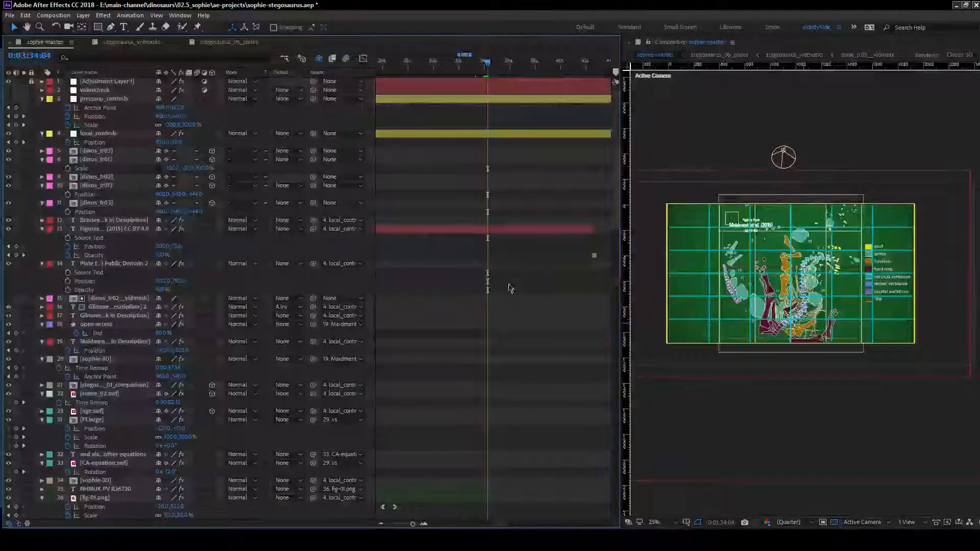
{"action": "left_click", "coordinate": [117, 230]}
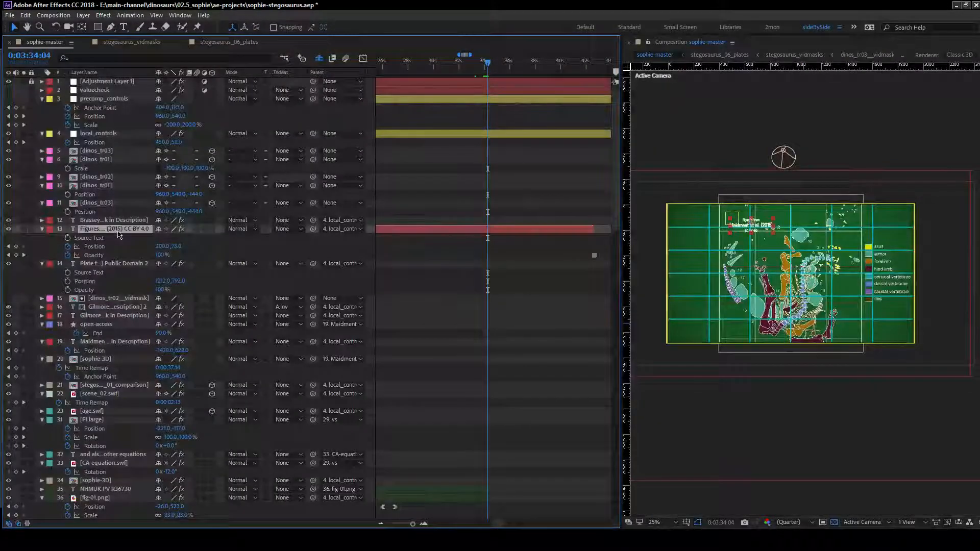
{"action": "left_click", "coordinate": [82, 255]}
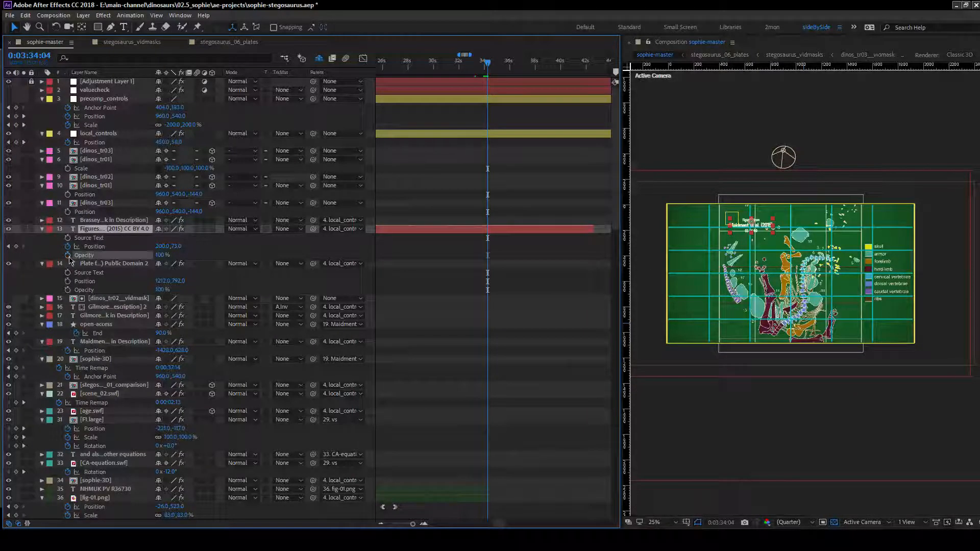
{"action": "left_click", "coordinate": [16, 246]}
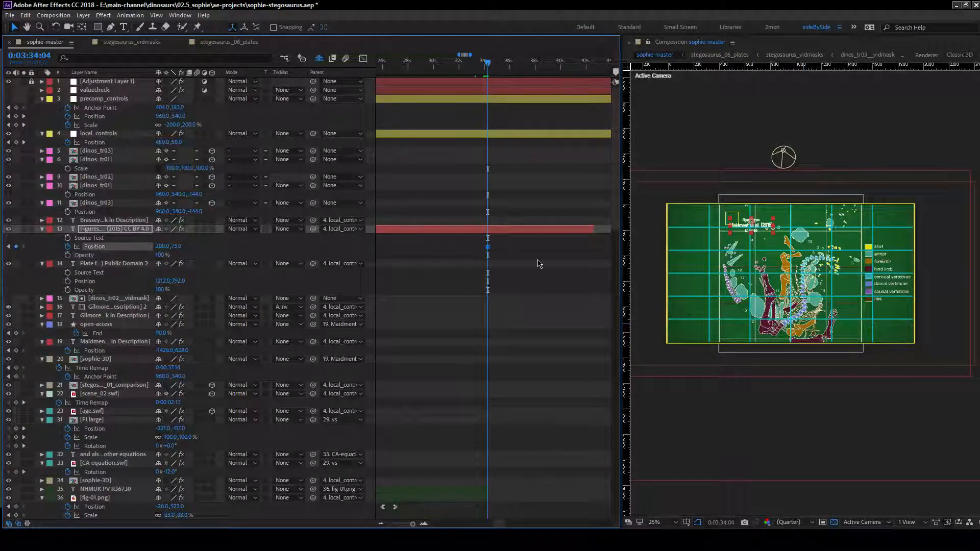
Place the credit layer's new Position keyframe at 3:34:03 and save the project.
{"action": "key", "text": "Page_Up"}
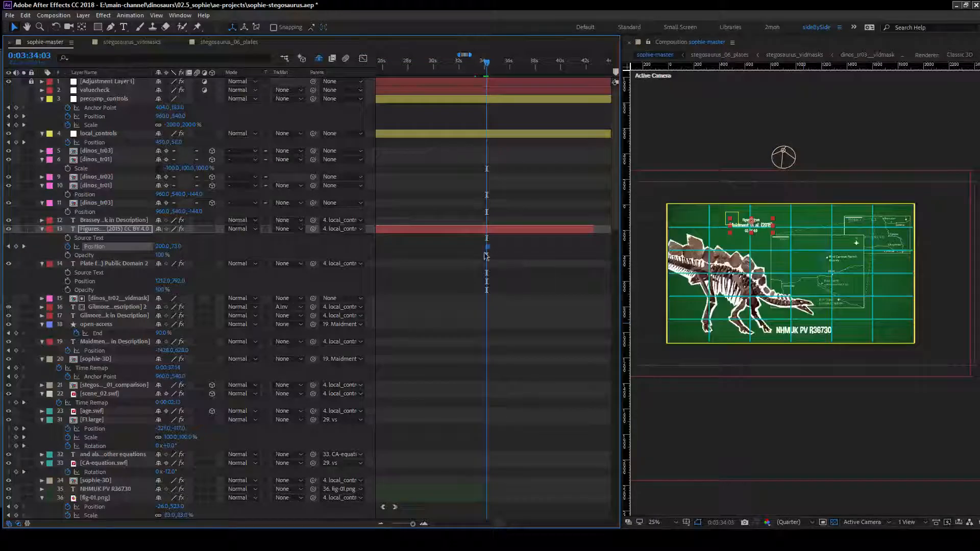
{"action": "left_click", "coordinate": [525, 258]}
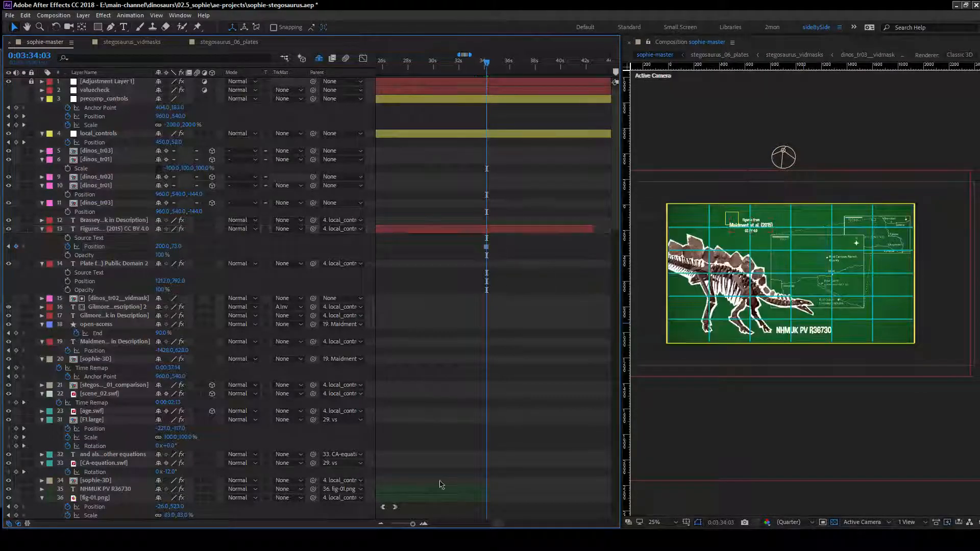
{"action": "left_click", "coordinate": [424, 524]}
{"action": "left_click", "coordinate": [424, 524]}
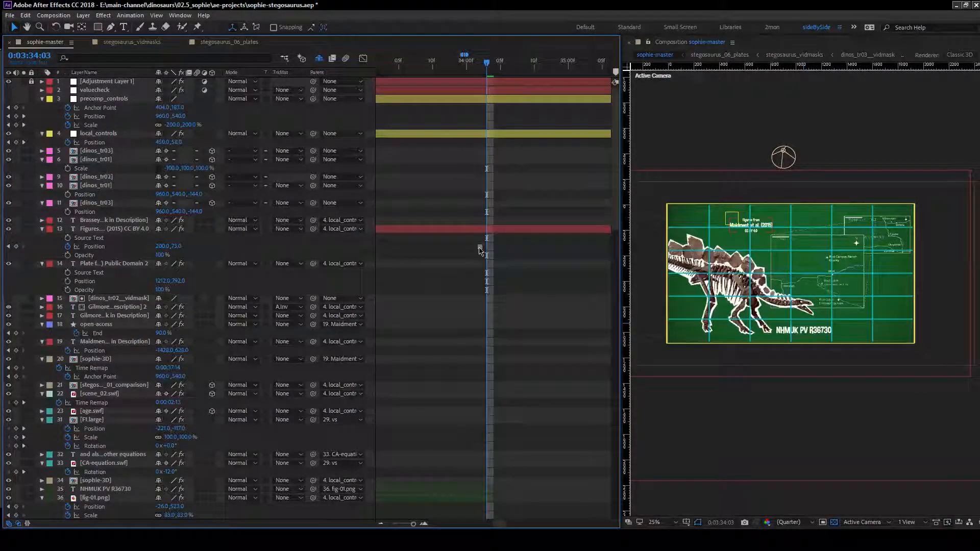
{"action": "left_click_drag", "start_coordinate": [480, 247], "coordinate": [487, 247]}
{"action": "key", "text": "ctrl+s"}
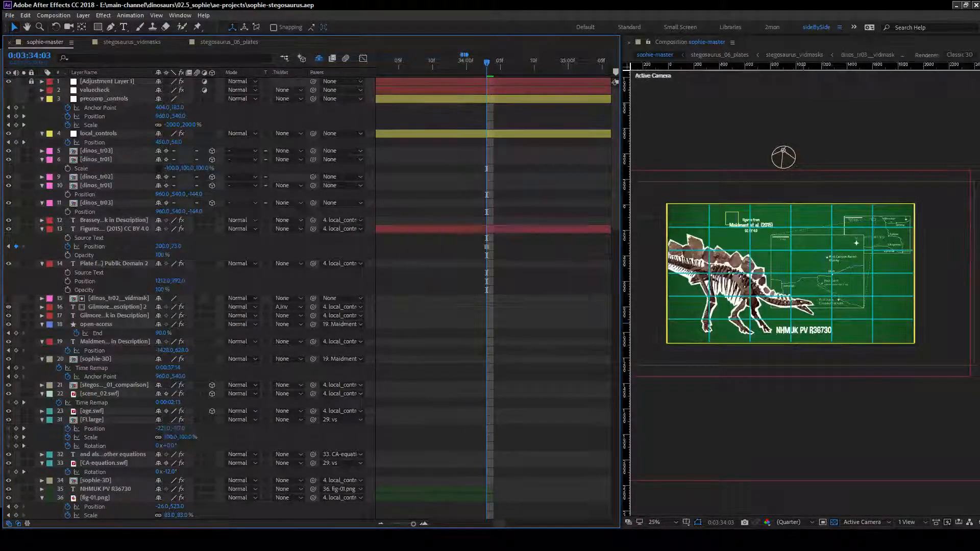
Review the layers across the whole composition and around 3:34:03, and switch to the stream title card in Windows Photo Viewer.
{"action": "left_click_drag", "start_coordinate": [412, 524], "coordinate": [385, 525]}
{"action": "scroll", "coordinate": [556, 355], "scroll_direction": "down", "scroll_amount": 10}
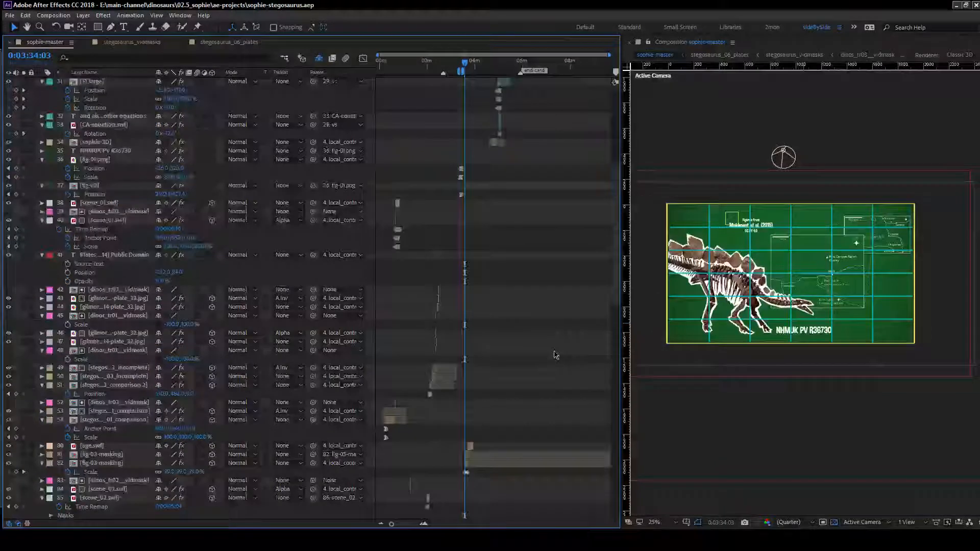
{"action": "scroll", "coordinate": [555, 355], "scroll_direction": "down", "scroll_amount": 5}
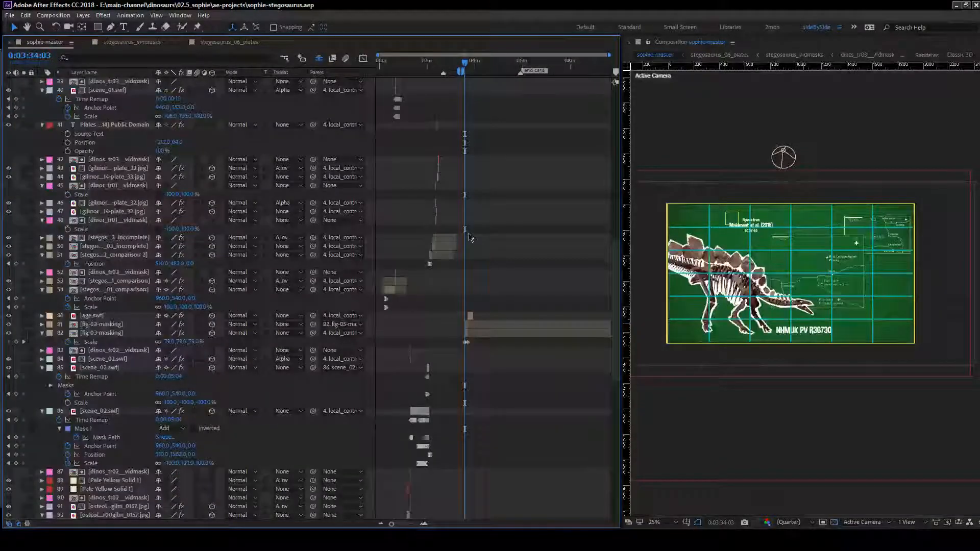
{"action": "scroll", "coordinate": [469, 237], "scroll_direction": "up", "scroll_amount": 15}
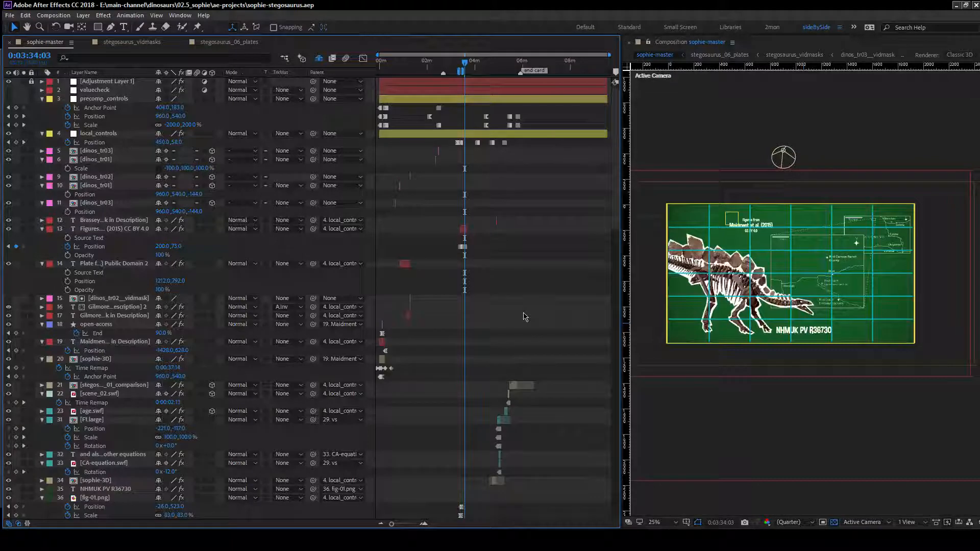
{"action": "key", "text": "equal"}
{"action": "key", "text": "equal"}
{"action": "key", "text": "equal"}
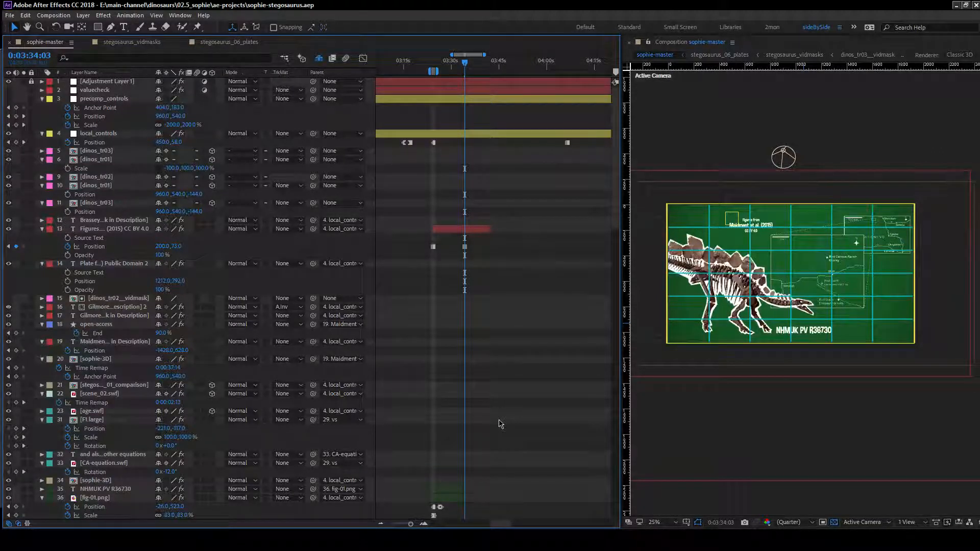
{"action": "key", "text": "alt+Tab"}
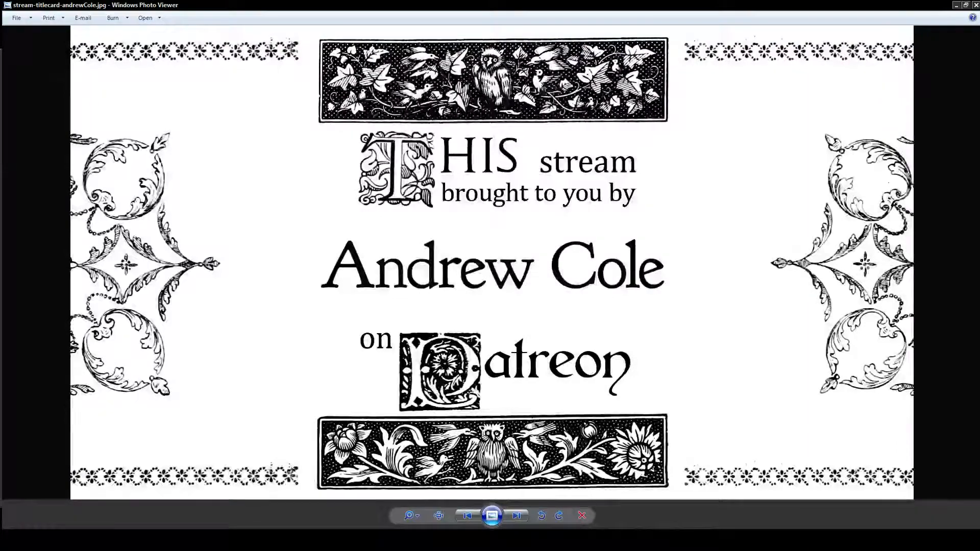